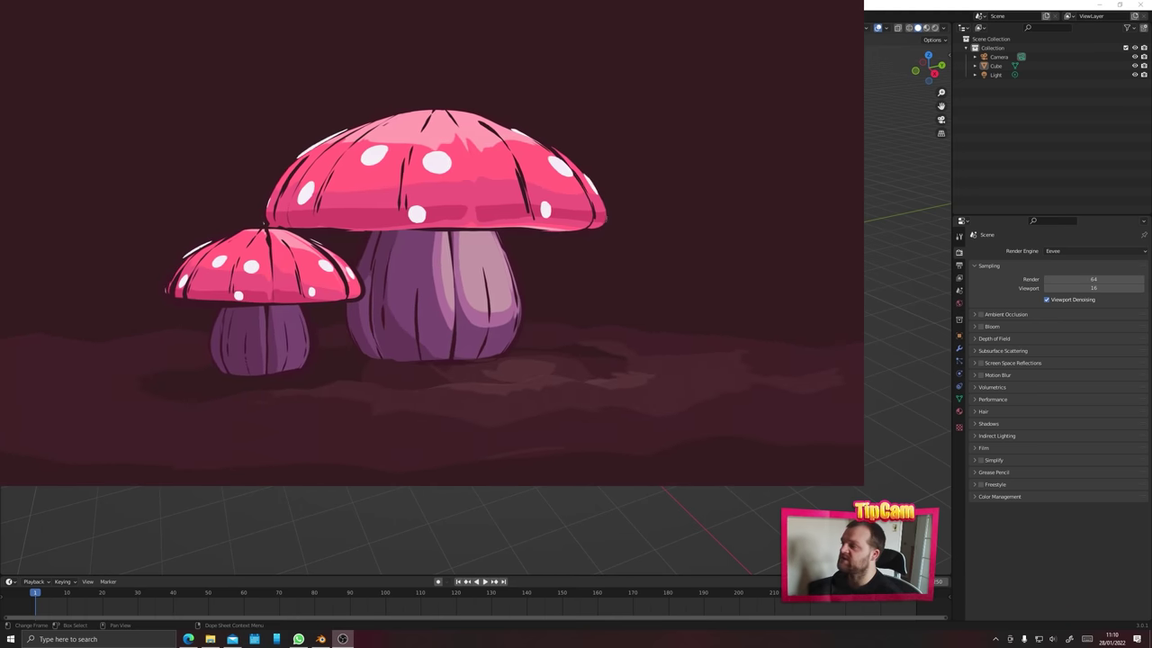
# - Set the scene's colour management view transform to Standard in the render properties
pyautogui.press('Escape')
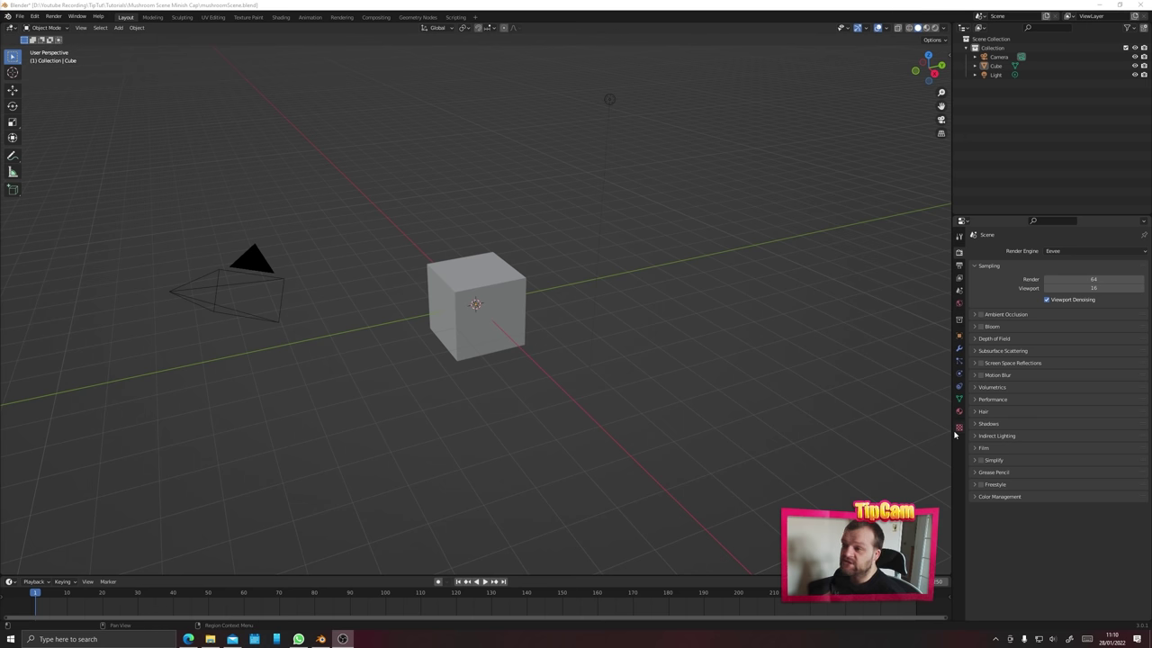
pyautogui.click(959, 254)
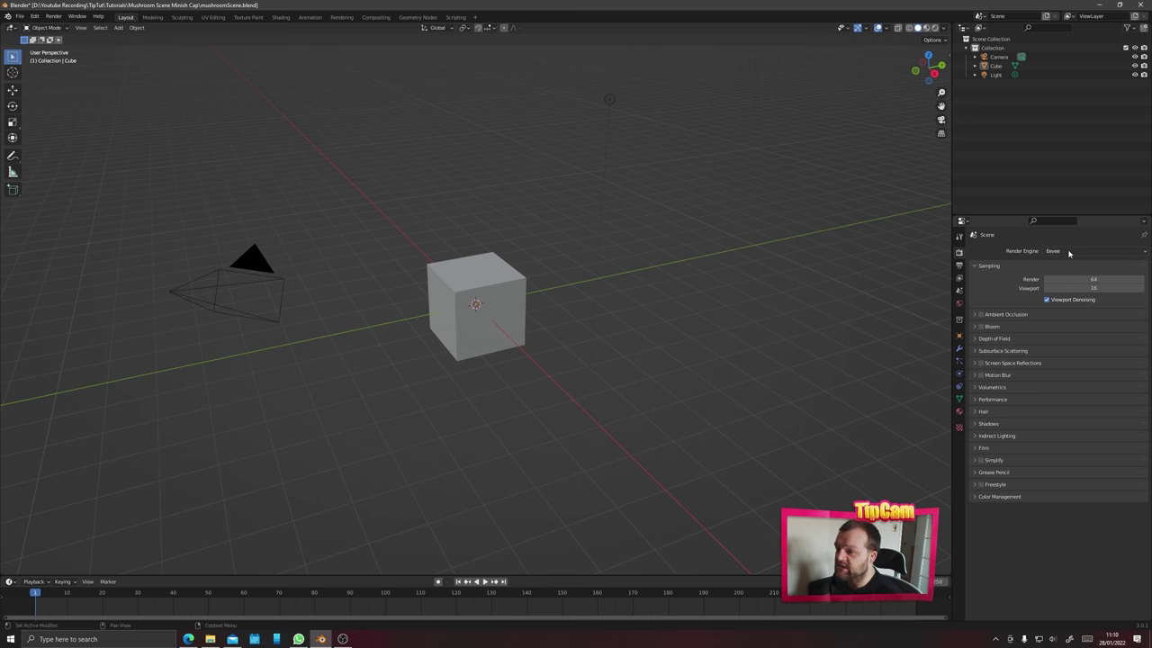
pyautogui.click(975, 498)
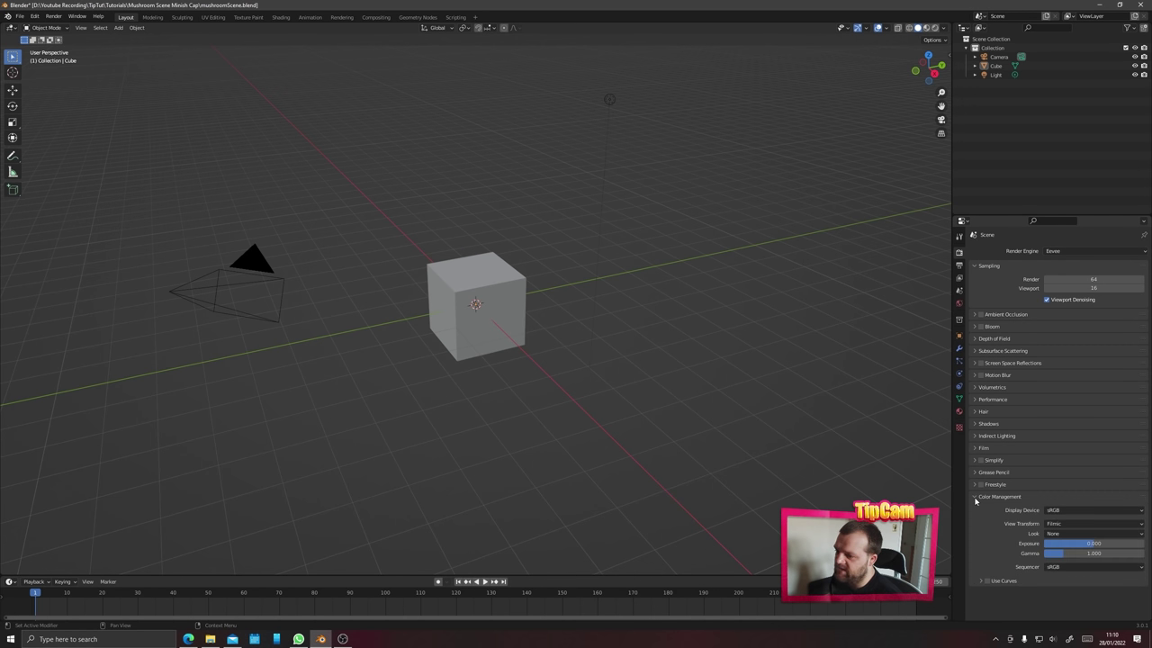
pyautogui.click(1054, 524)
pyautogui.click(1062, 537)
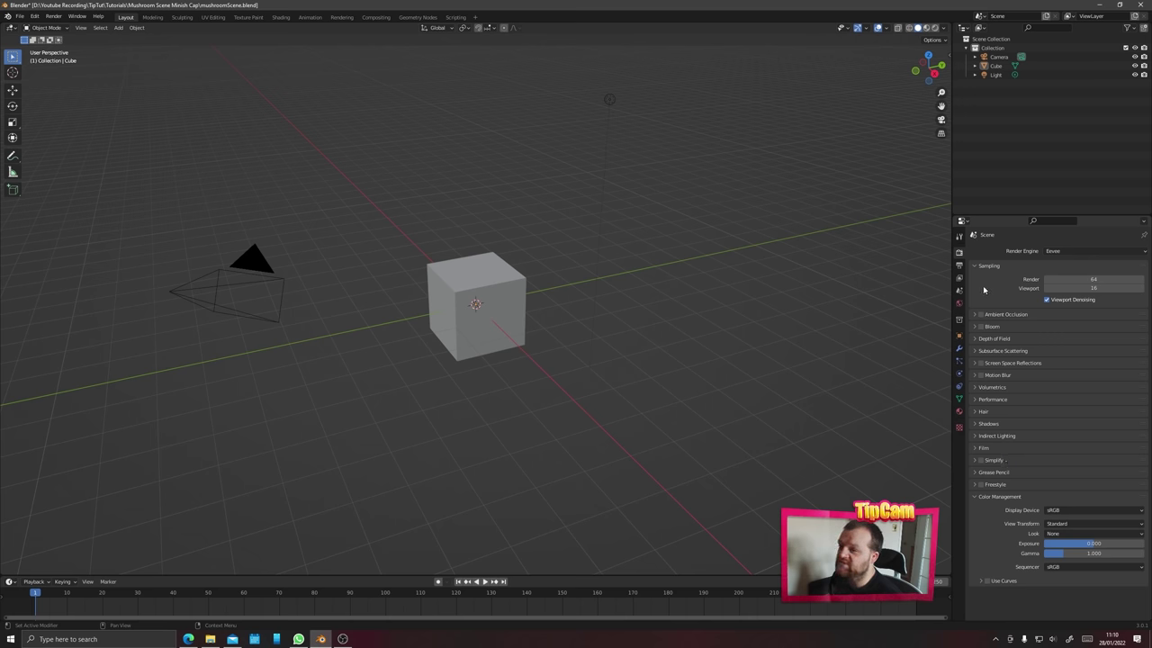
# - Review the scene's output format and file output settings, including resolution, frame rate and file format
pyautogui.click(959, 266)
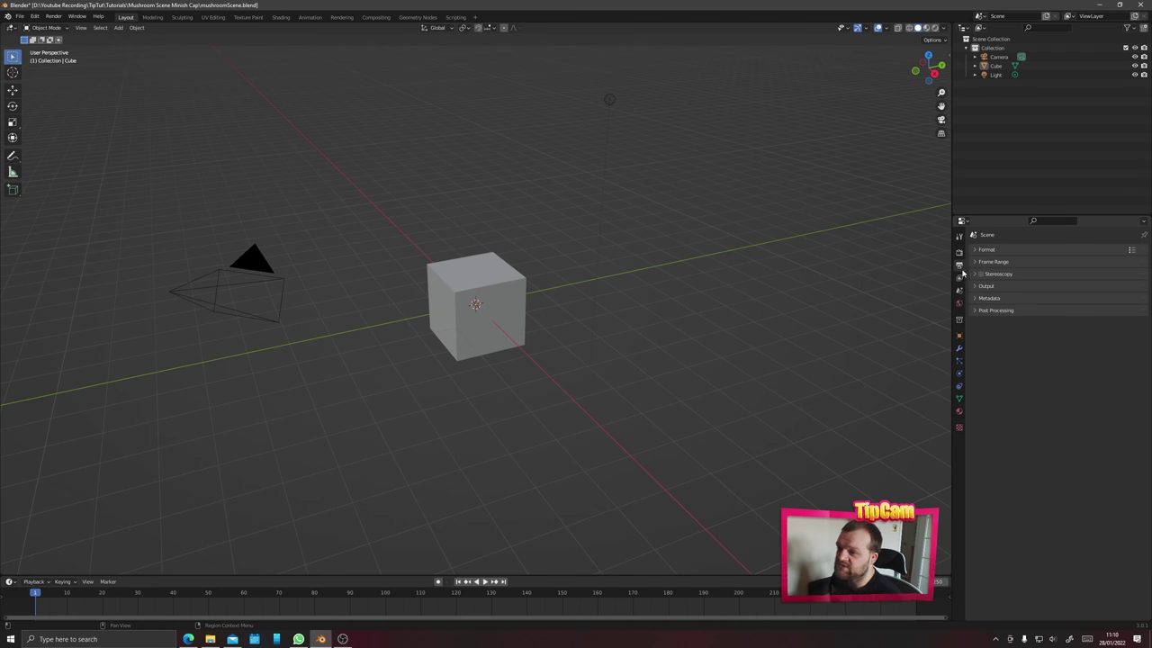
pyautogui.click(975, 252)
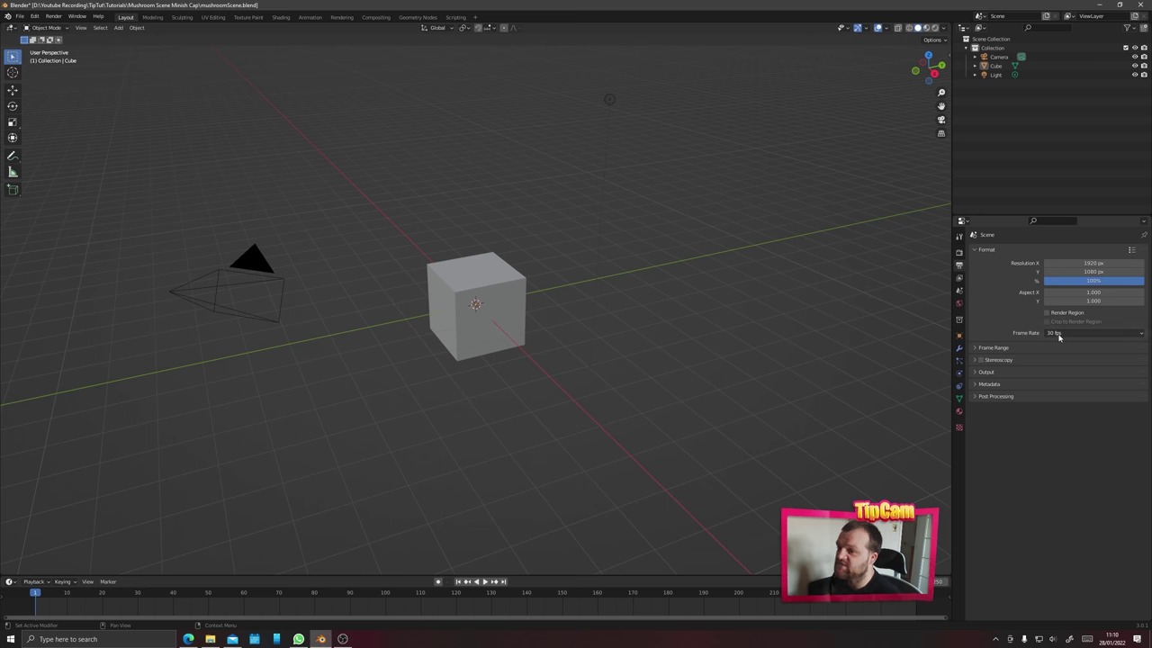
pyautogui.click(974, 373)
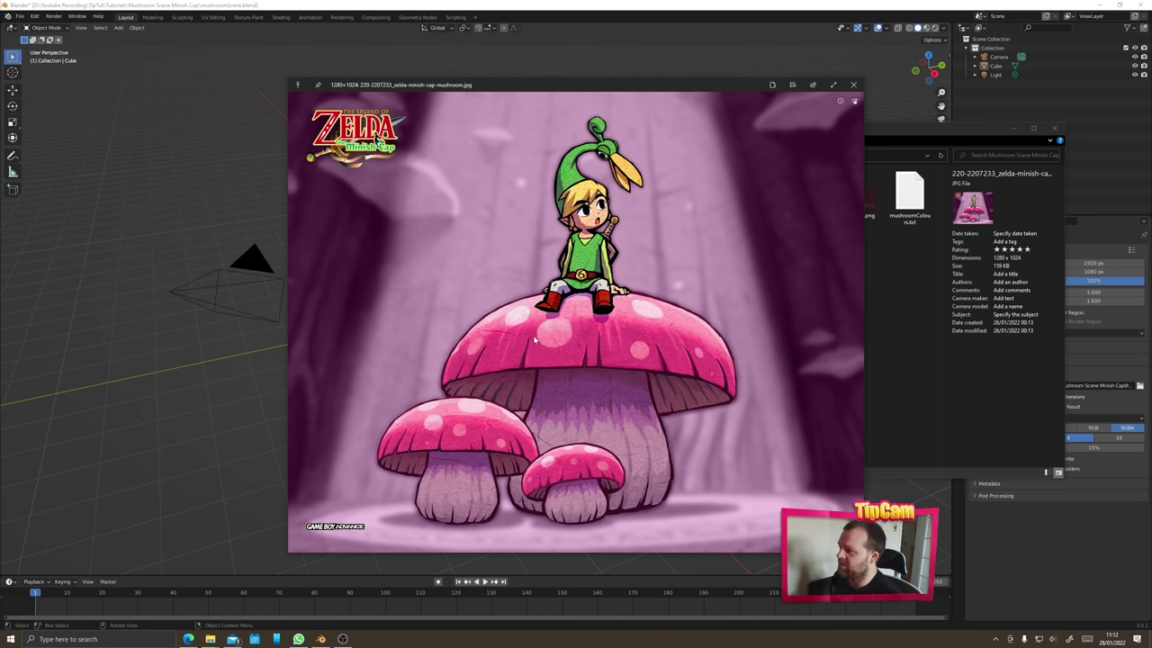
# - Close the mushroom picture preview, return to Blender and delete the default cube
pyautogui.press('Escape')
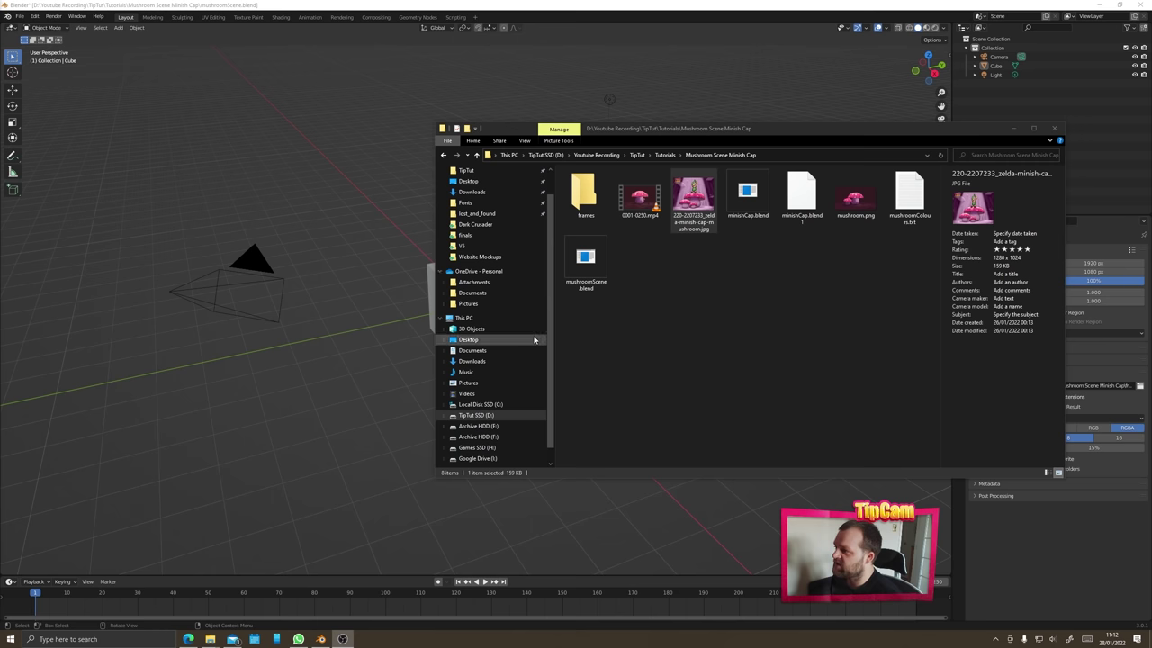
pyautogui.click(355, 202)
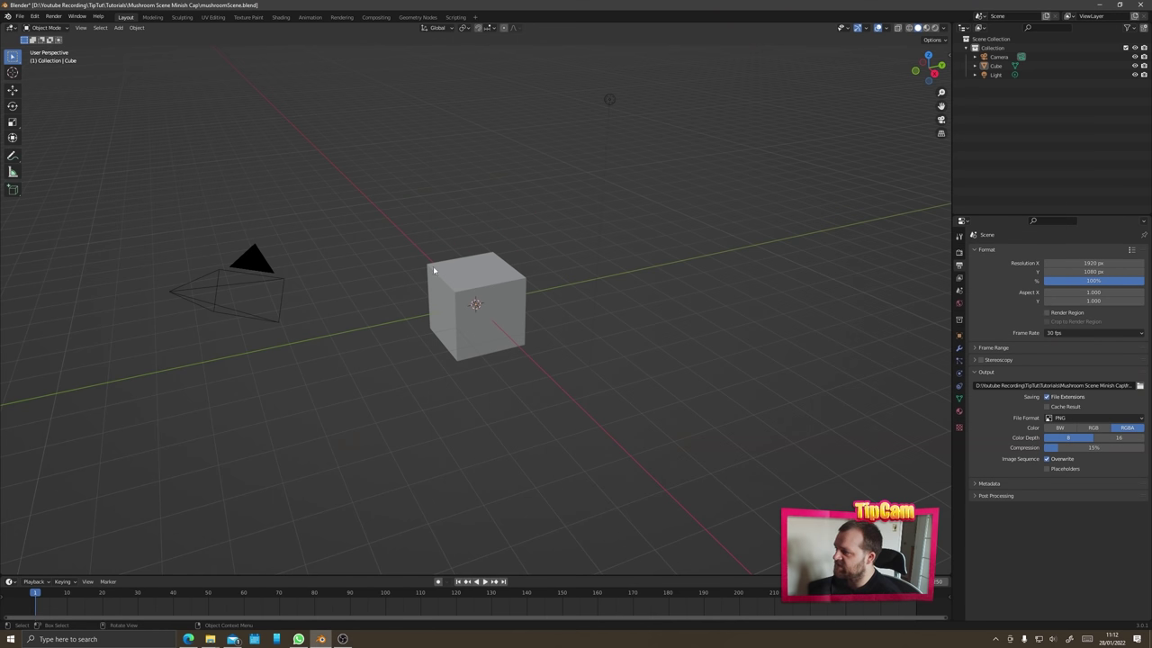
pyautogui.click(455, 276)
pyautogui.press('x')
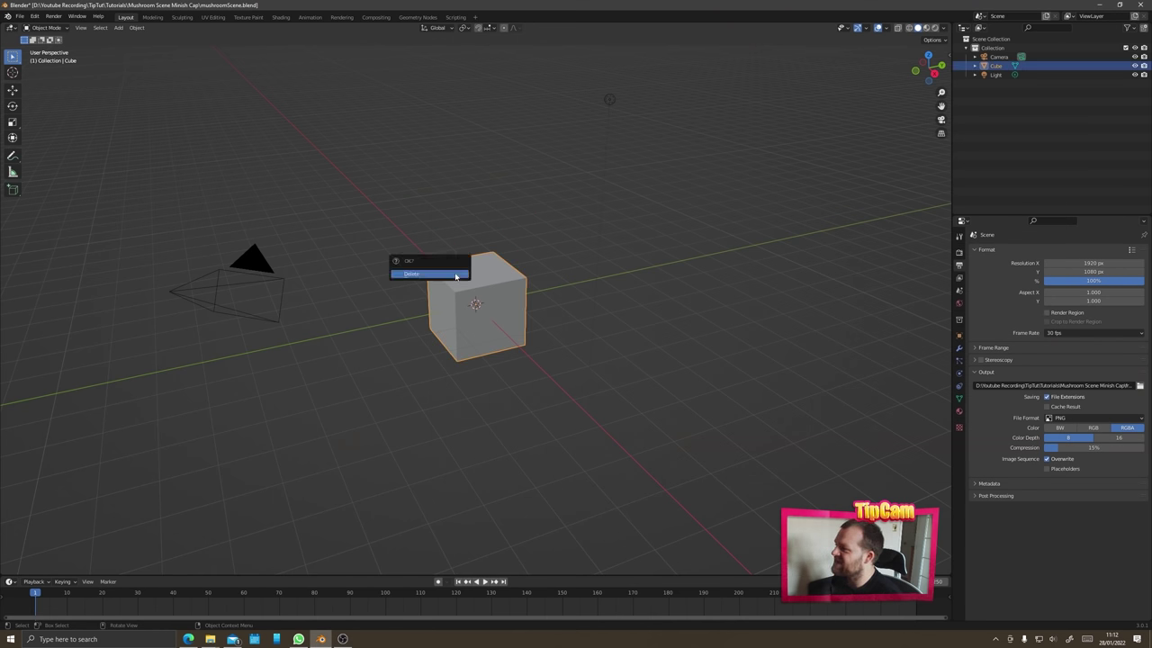
pyautogui.click(455, 275)
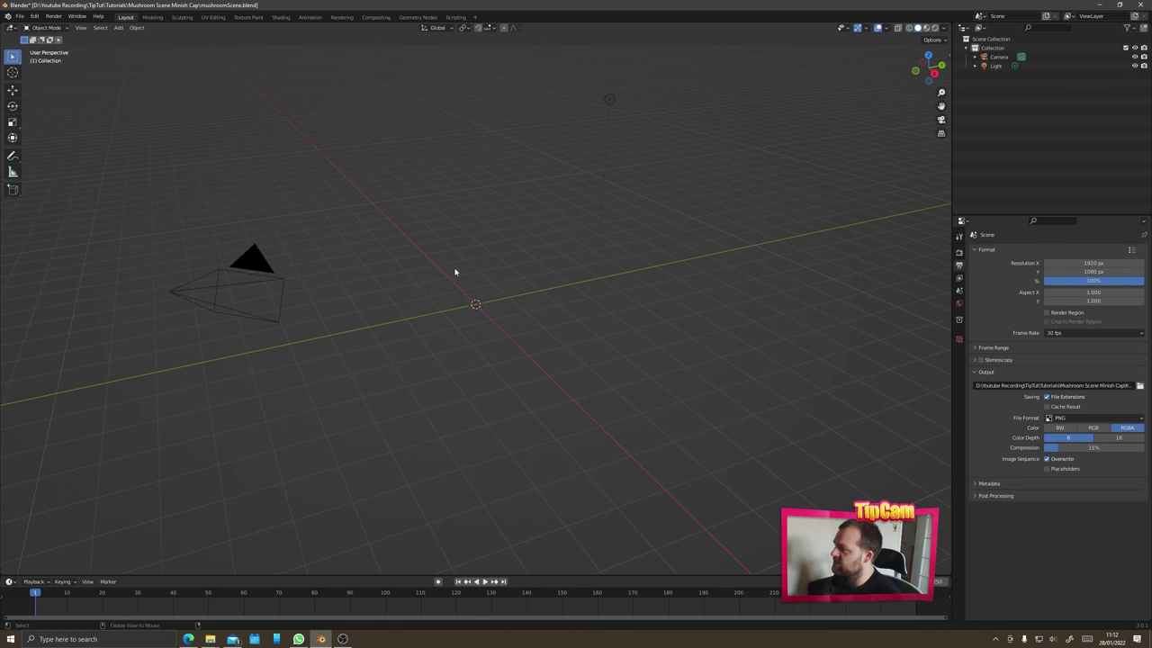
pyautogui.press('KP_1')
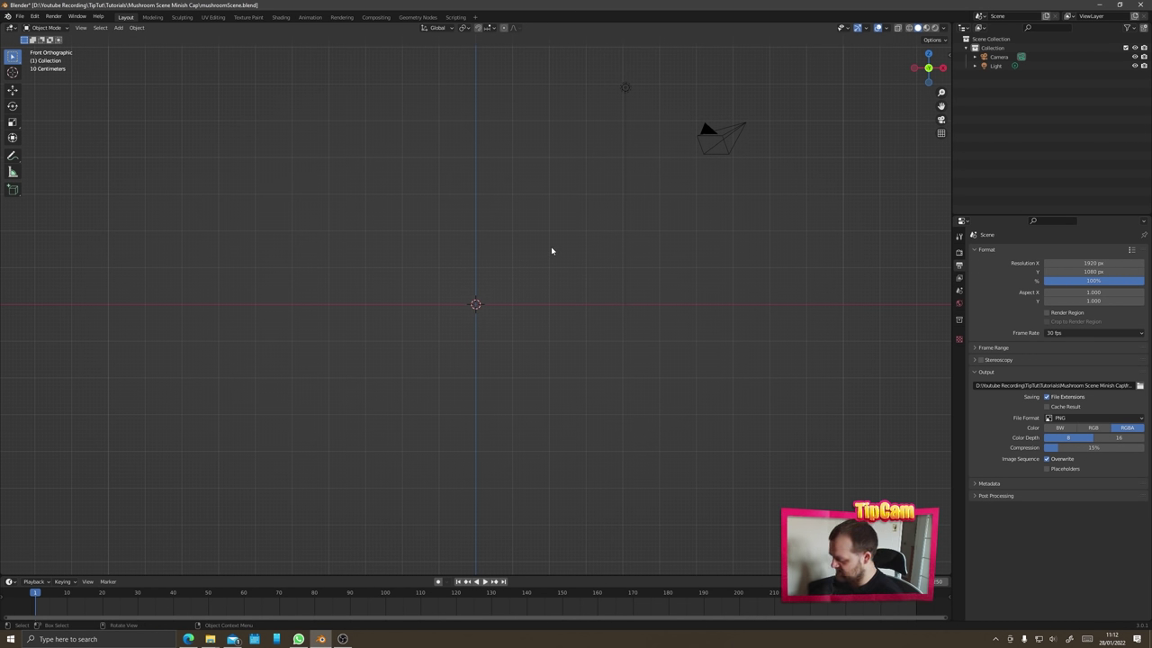
pyautogui.hotkey('ctrl', 'a')
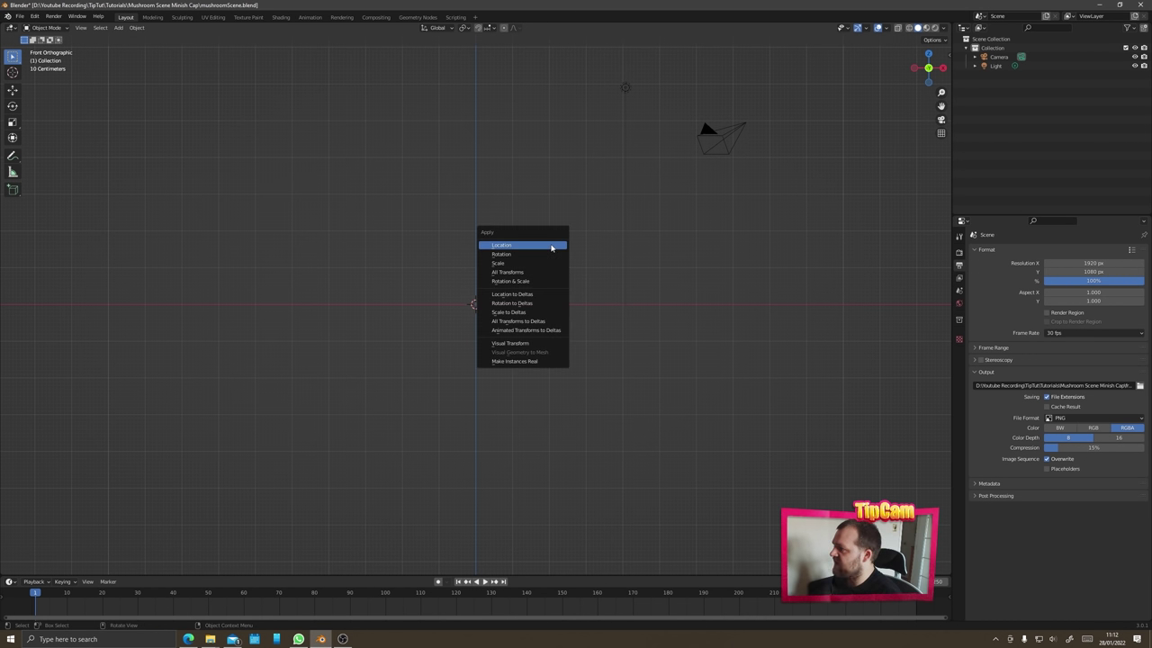
pyautogui.hotkey('shift', 'a')
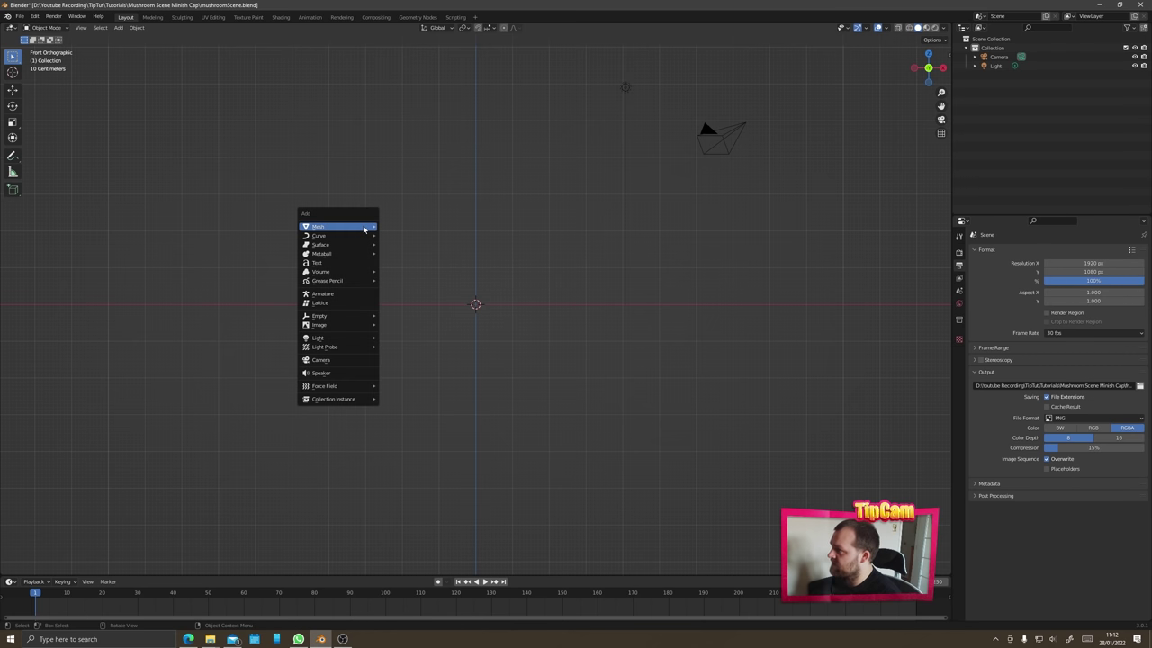
pyautogui.moveTo(359, 330)
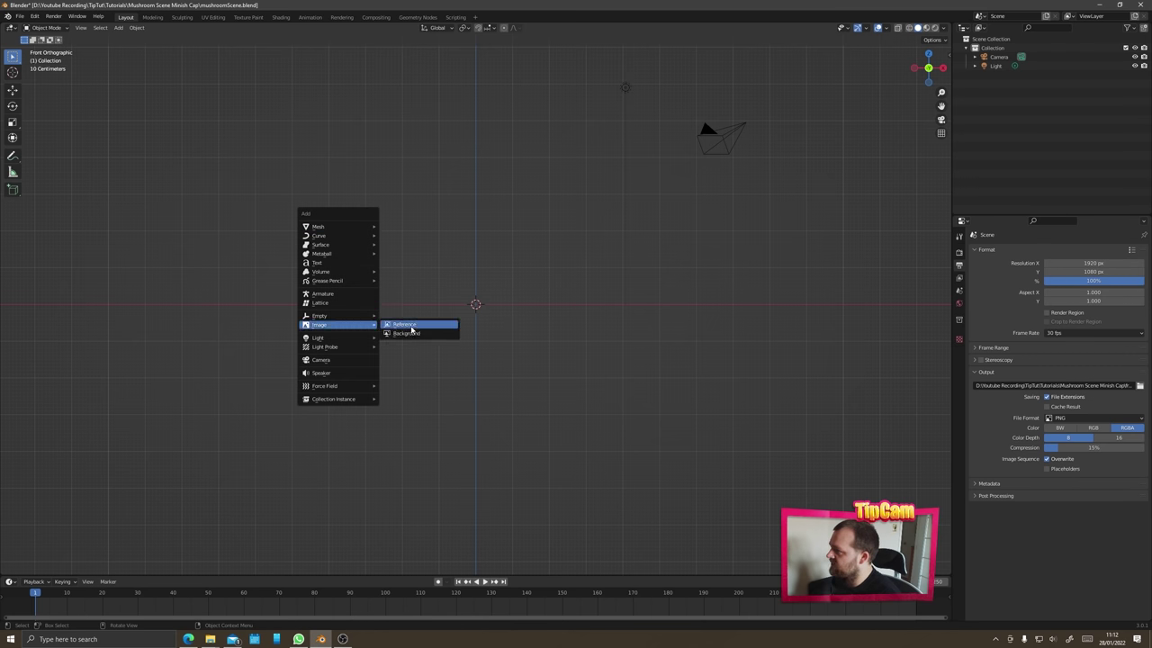
pyautogui.click(411, 327)
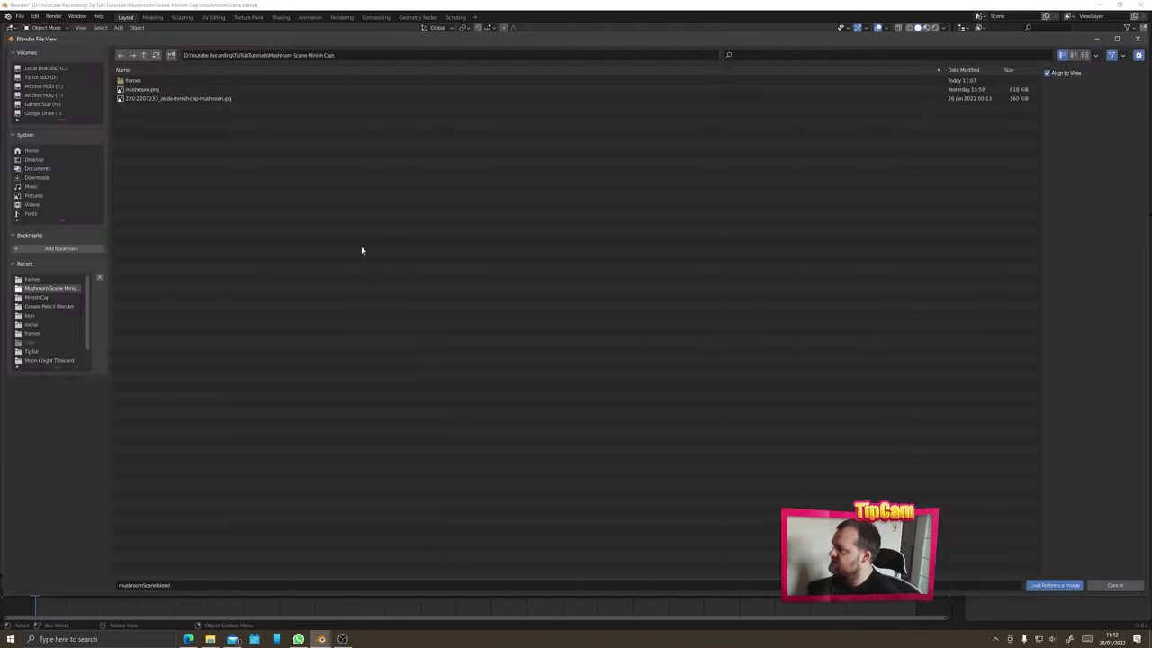
pyautogui.click(165, 99)
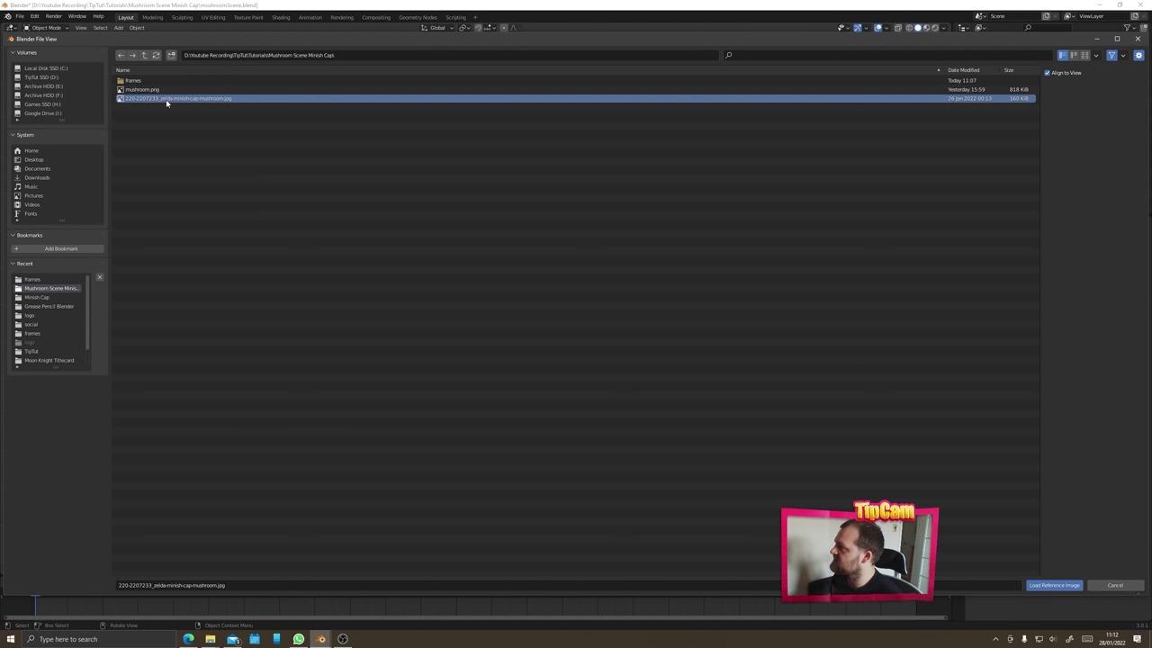
pyautogui.click(1053, 586)
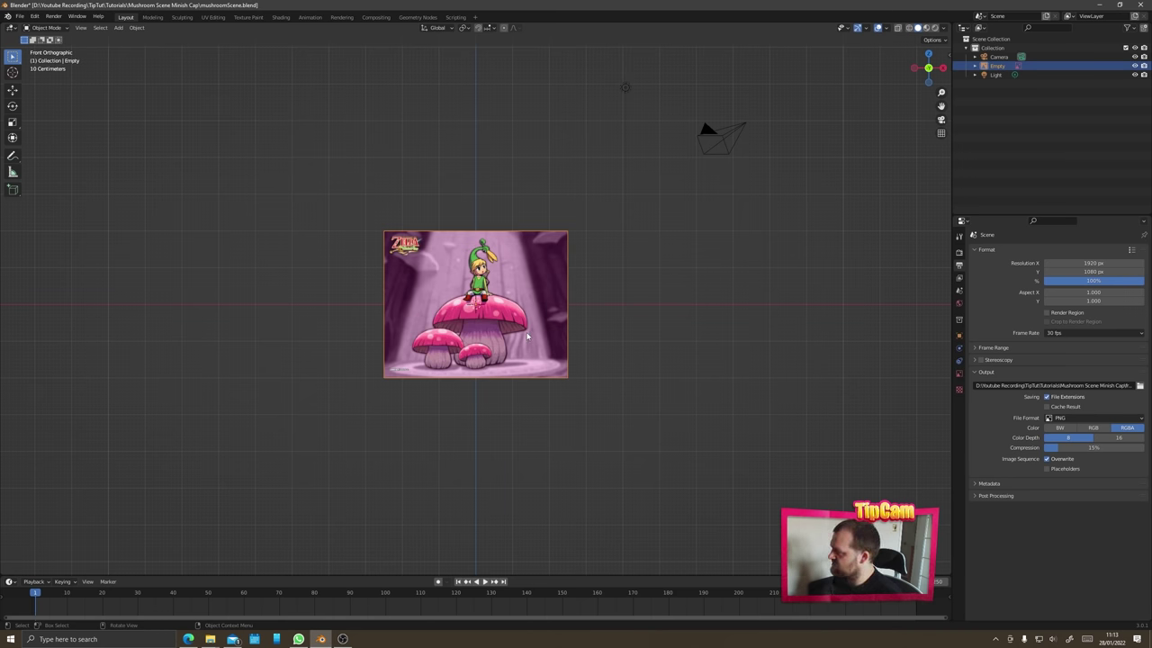
# - Scale the reference image to a bit more than twice its size and raise it along Z until the mushroom bases meet the ground line
pyautogui.press('s')
pyautogui.click(595, 349)
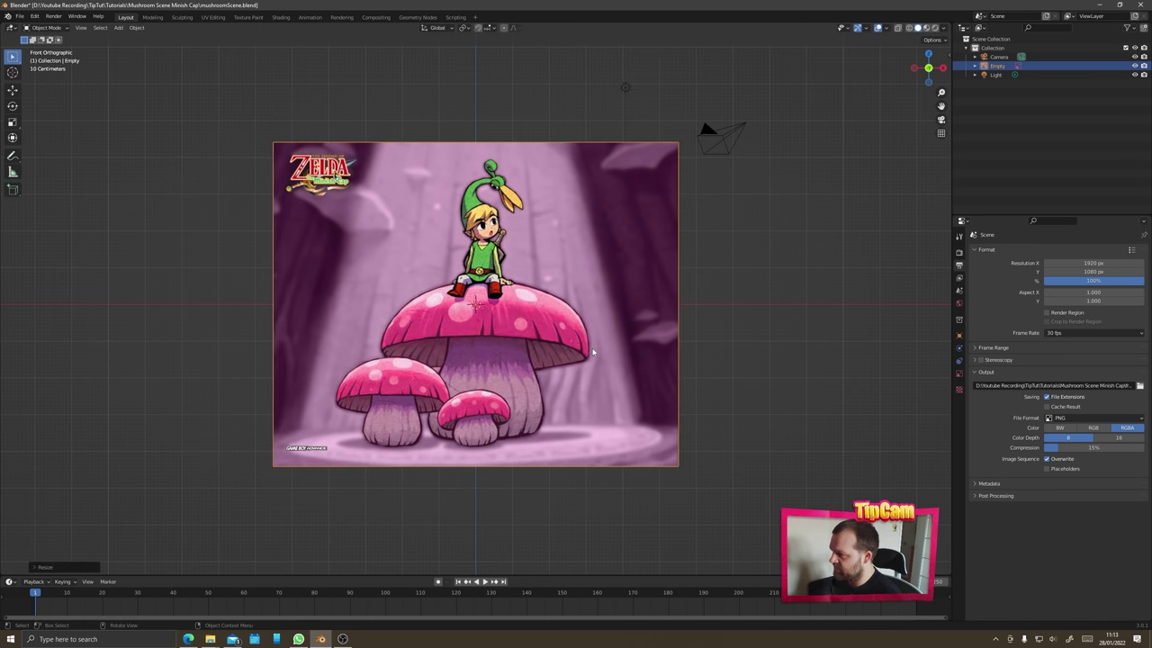
pyautogui.press('g')
pyautogui.press('z')
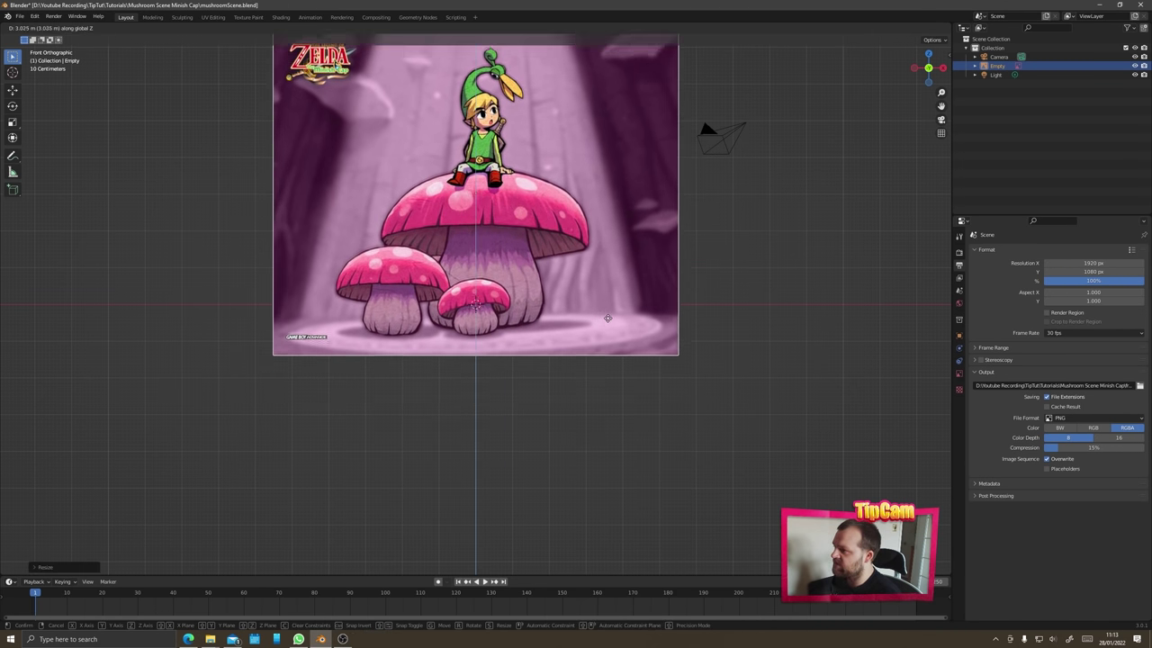
pyautogui.click(606, 304)
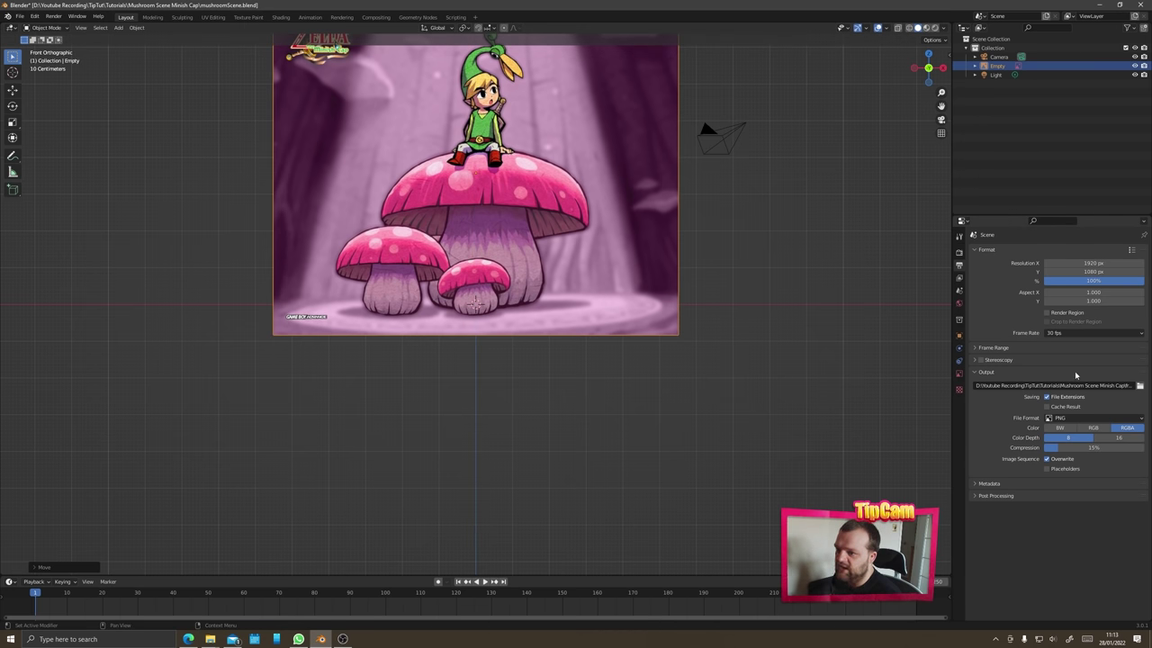
# - Enable opacity on the reference image, lower it to 0.176, and keep the viewport in Solid shading
pyautogui.click(961, 389)
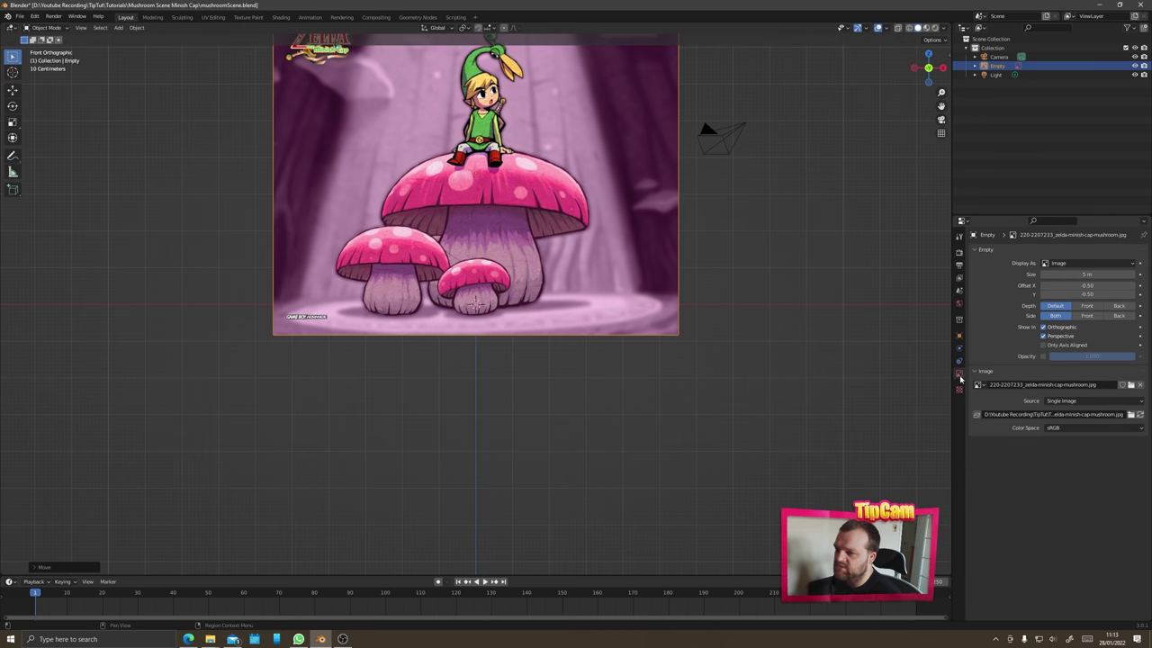
pyautogui.click(1043, 357)
pyautogui.moveTo(1123, 357); pyautogui.dragTo(1064, 357)
pyautogui.press('z')
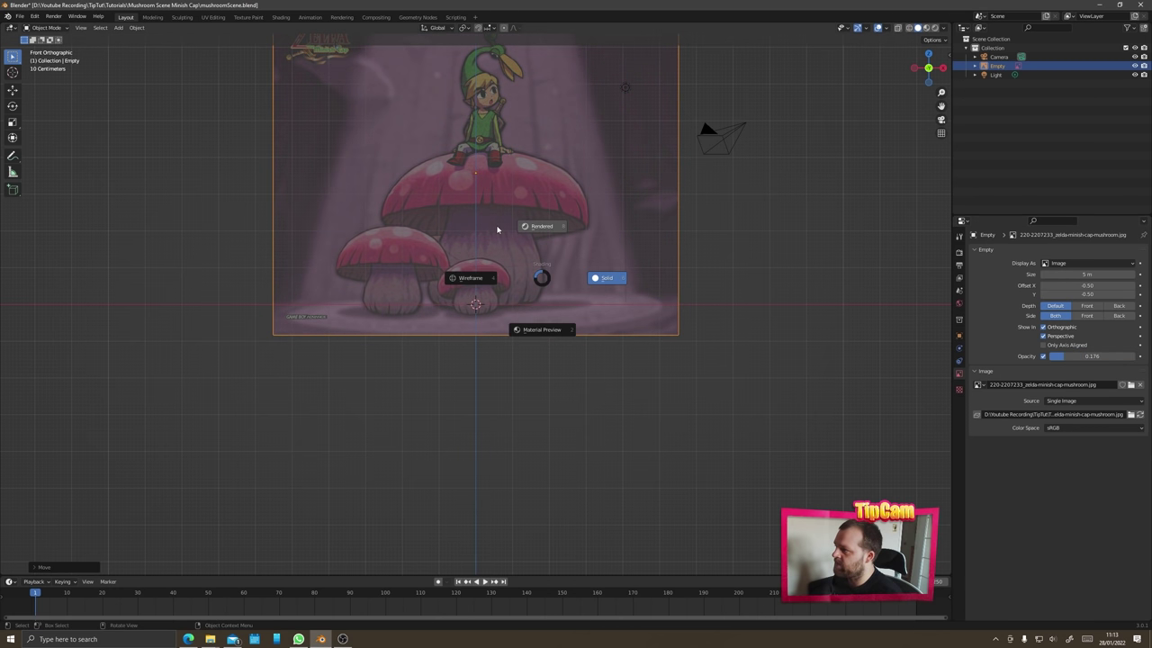
pyautogui.click(614, 278)
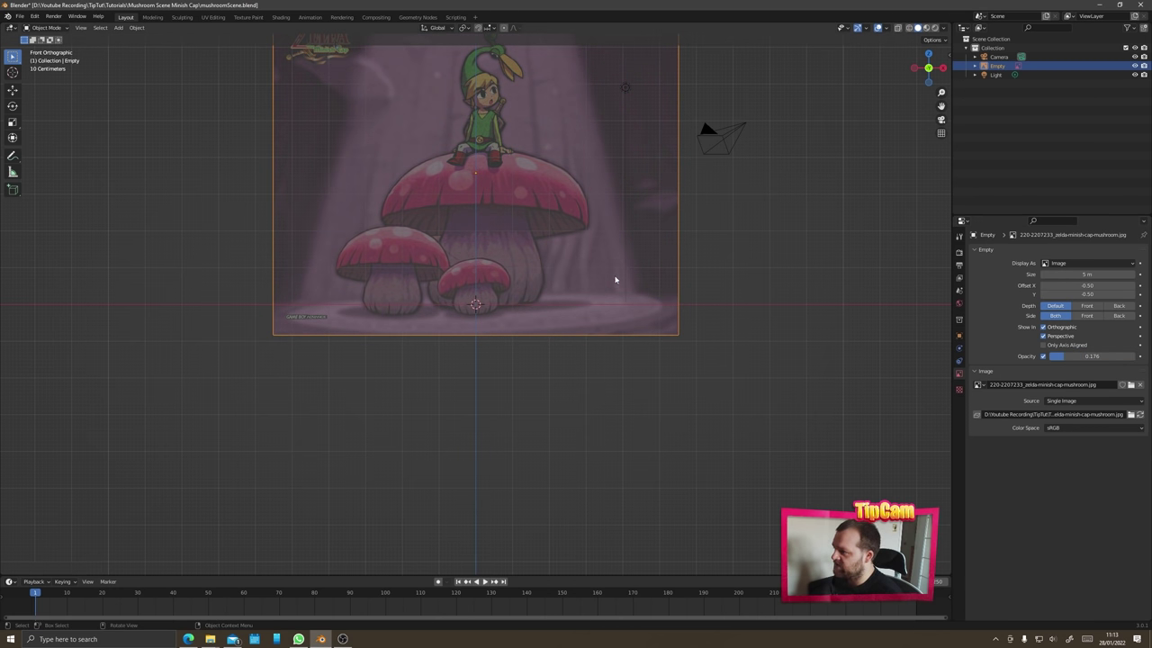
# - Move the reference image about -0.31 m along X to centre the large mushroom on the Z axis, and deselect it
pyautogui.moveTo(395, 235)
pyautogui.keyDown('shift'); pyautogui.mouseDown(button='middle')
pyautogui.moveTo(453, 341)
pyautogui.moveTo(437, 347)
pyautogui.moveTo(423, 324)
pyautogui.mouseUp(button='middle'); pyautogui.keyUp('shift')
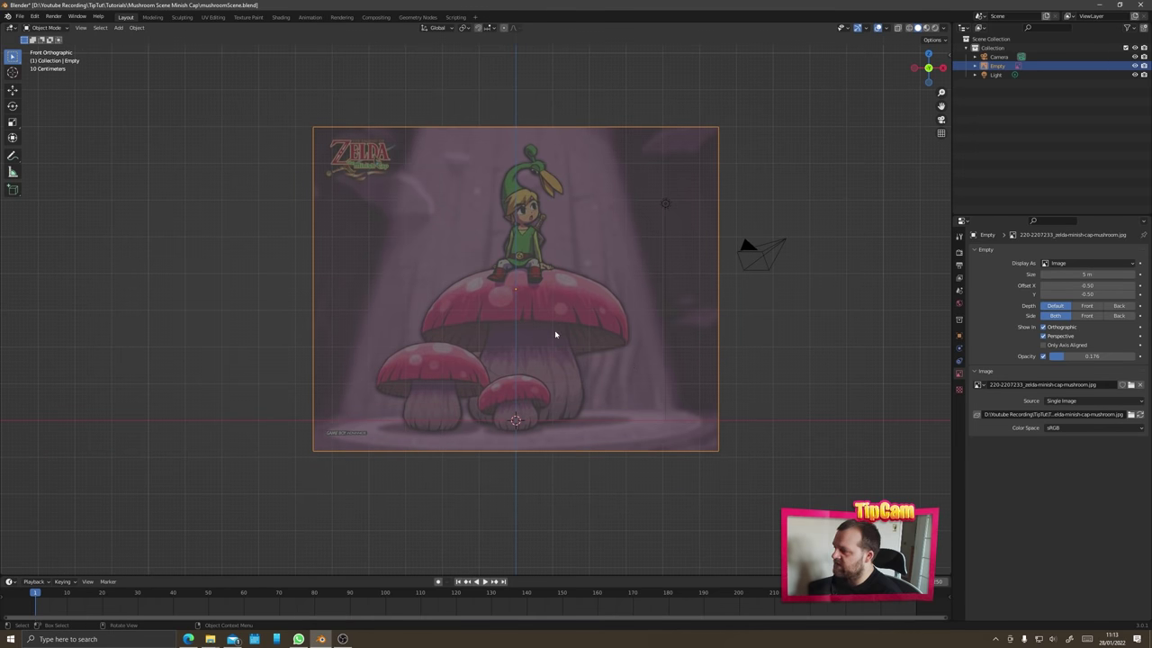
pyautogui.press('g')
pyautogui.press('x')
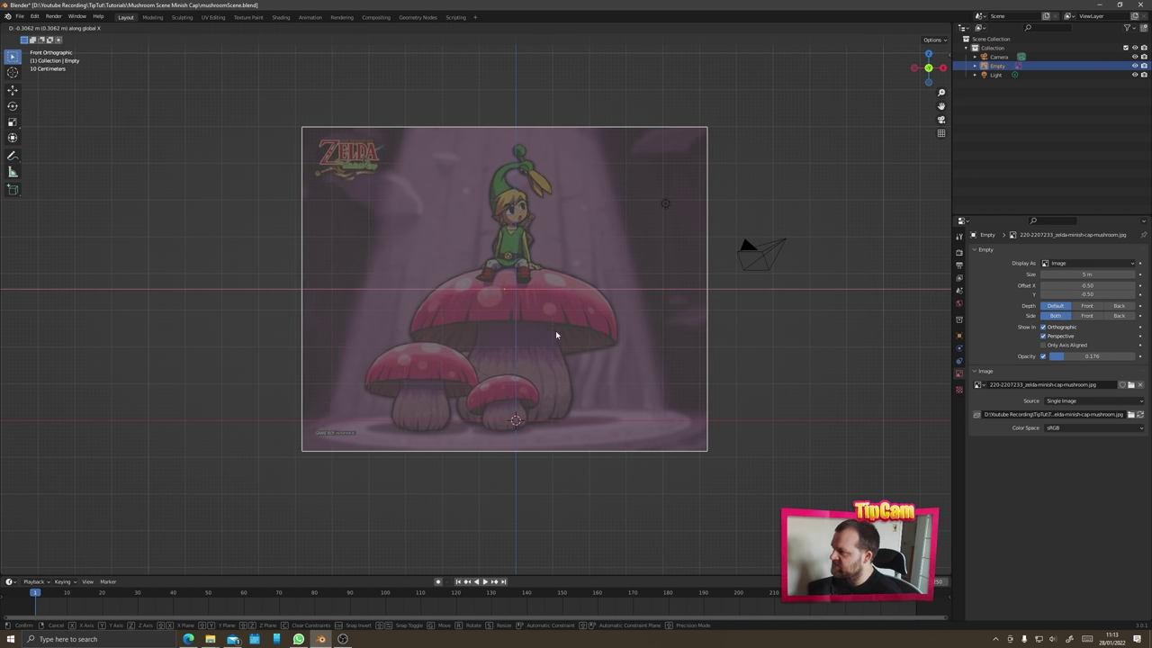
pyautogui.click(555, 333)
pyautogui.hotkey('alt', 'a')
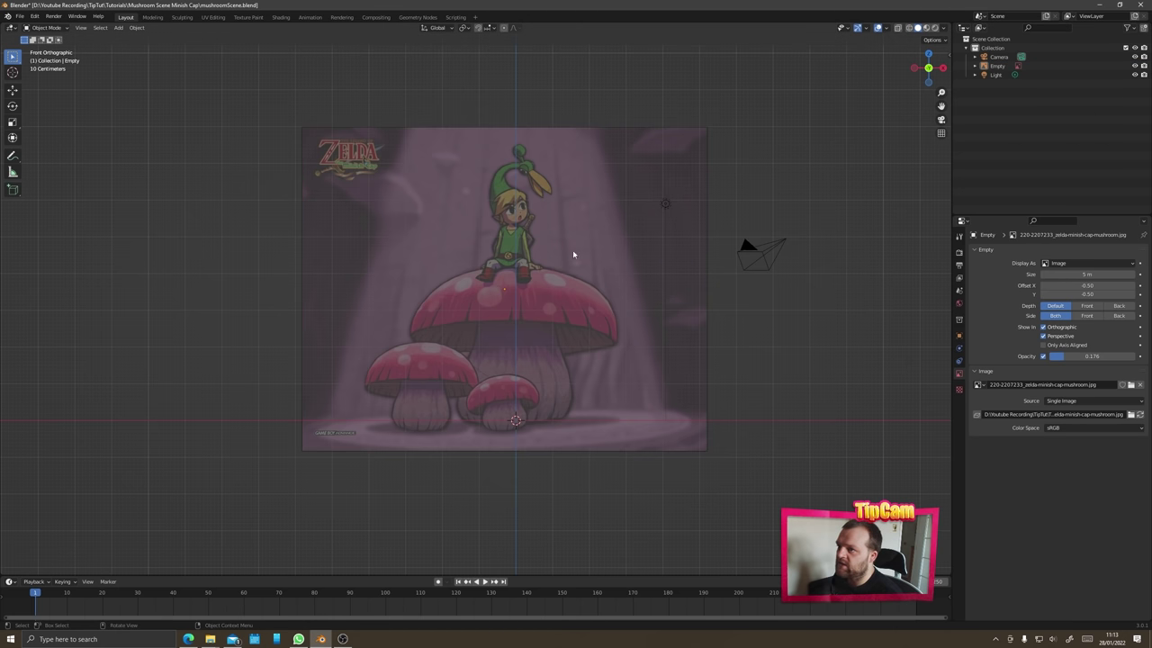
# - Add a mesh circle at the world origin with 12 vertices
pyautogui.hotkey('shift', 'a')
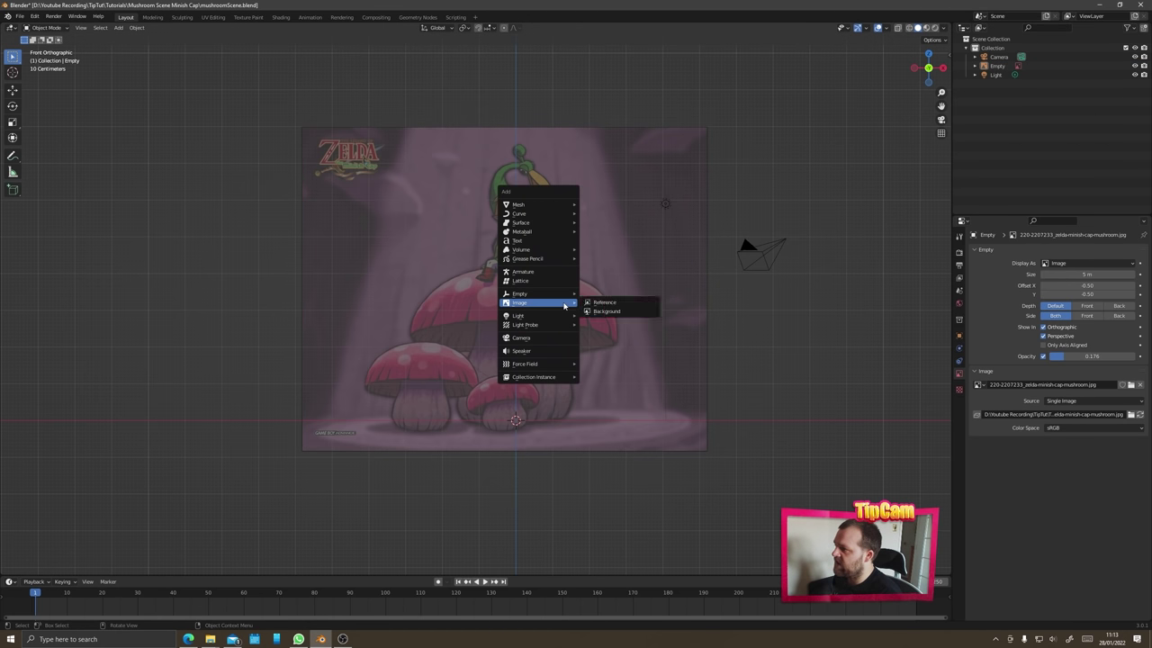
pyautogui.moveTo(557, 206)
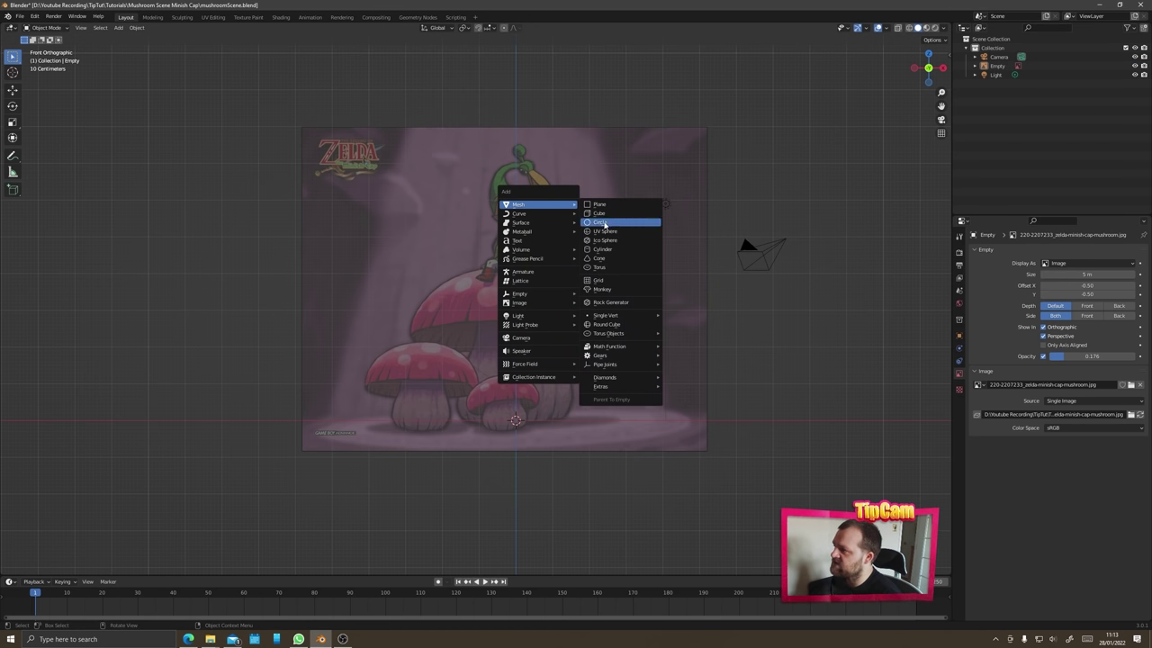
pyautogui.click(599, 222)
pyautogui.click(37, 568)
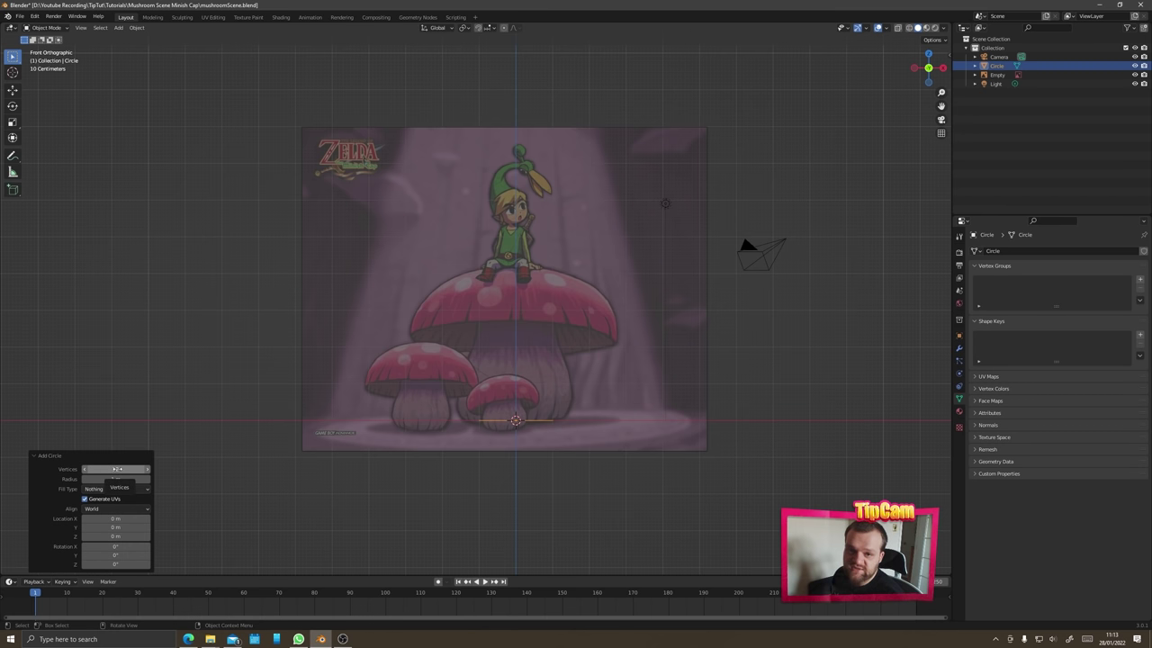
pyautogui.click(116, 468)
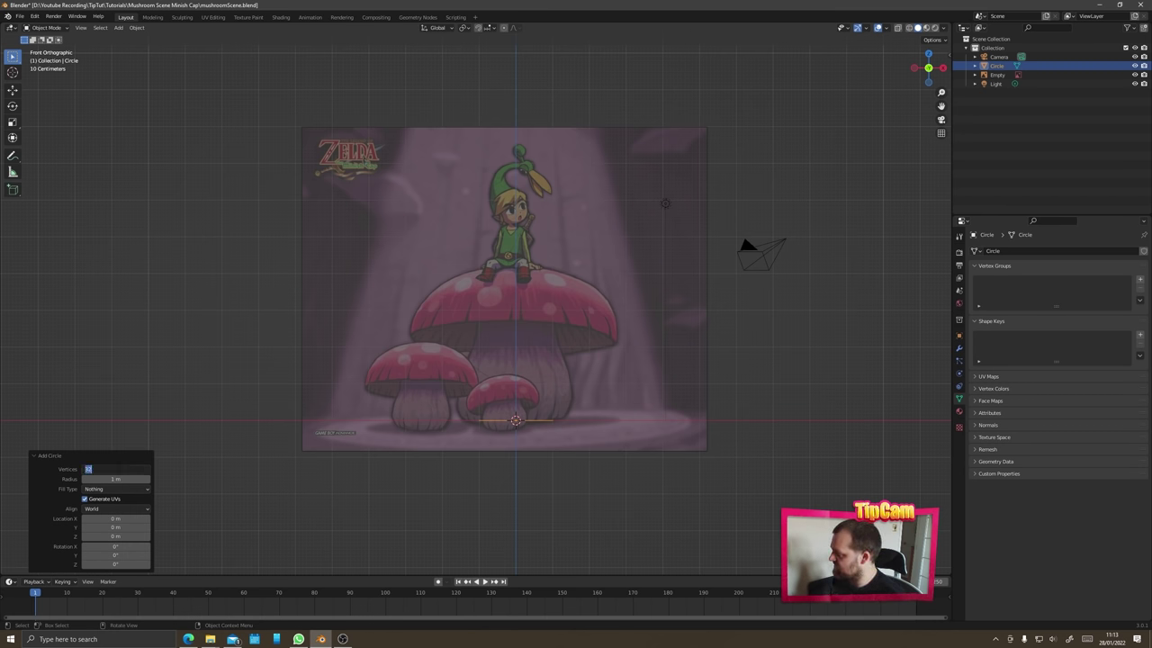
pyautogui.write('12')
pyautogui.press('Return')
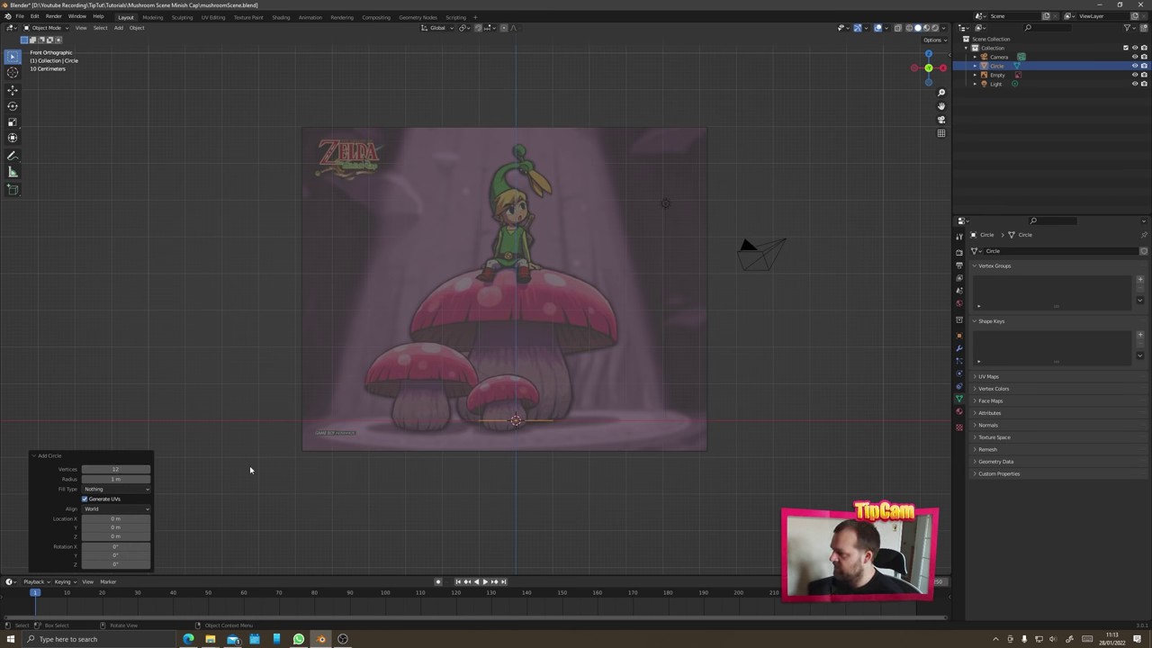
# - Rename the circle object mushroomStem
pyautogui.press('Tab')
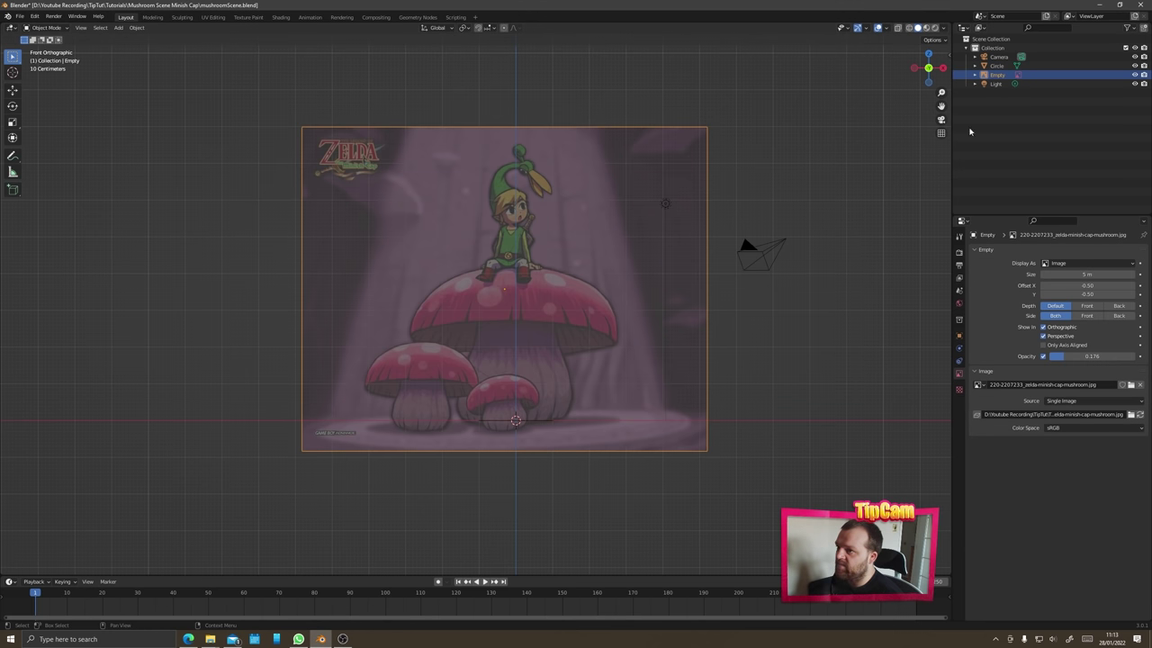
pyautogui.press('Tab')
pyautogui.doubleClick(997, 65)
pyautogui.write('mushroomStem')
pyautogui.press('Return')
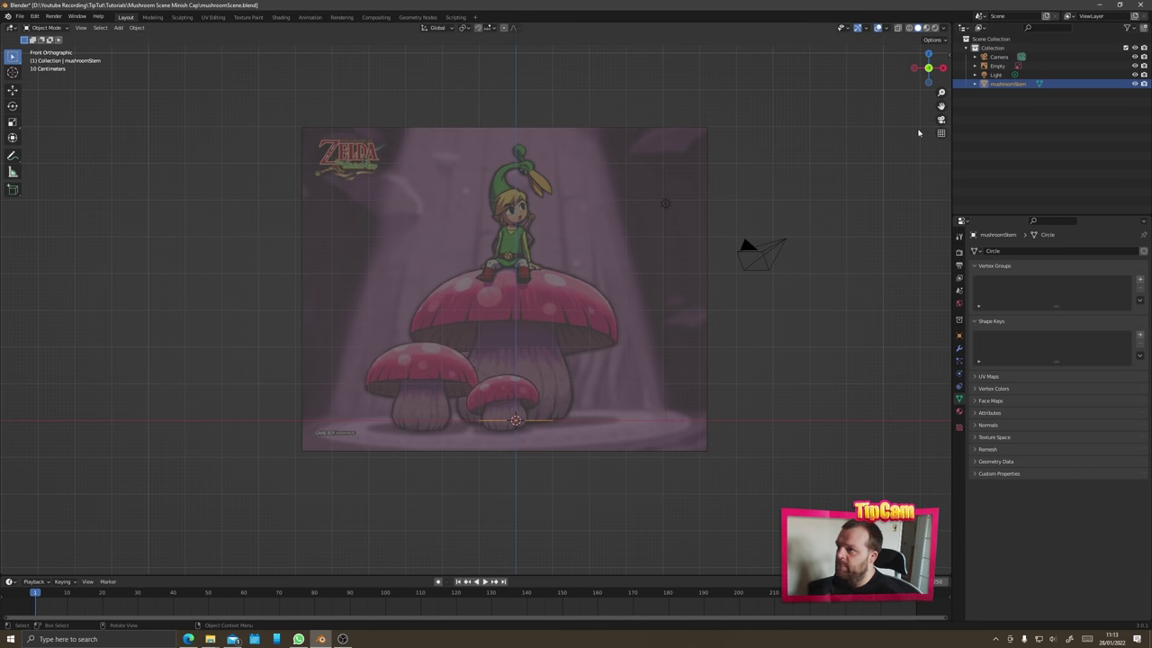
# - Scale the mushroomStem circle up to match the large stem's base and nudge it about 0.02 m along X
pyautogui.press('s')
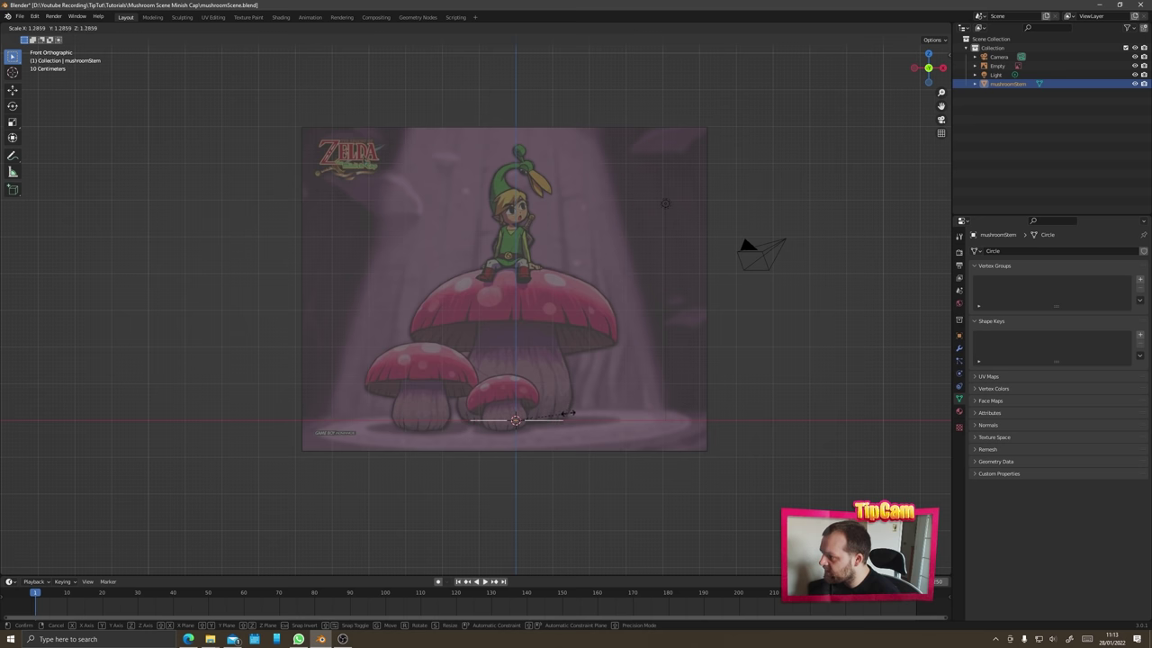
pyautogui.click(569, 412)
pyautogui.press('g')
pyautogui.press('x')
pyautogui.click(615, 416)
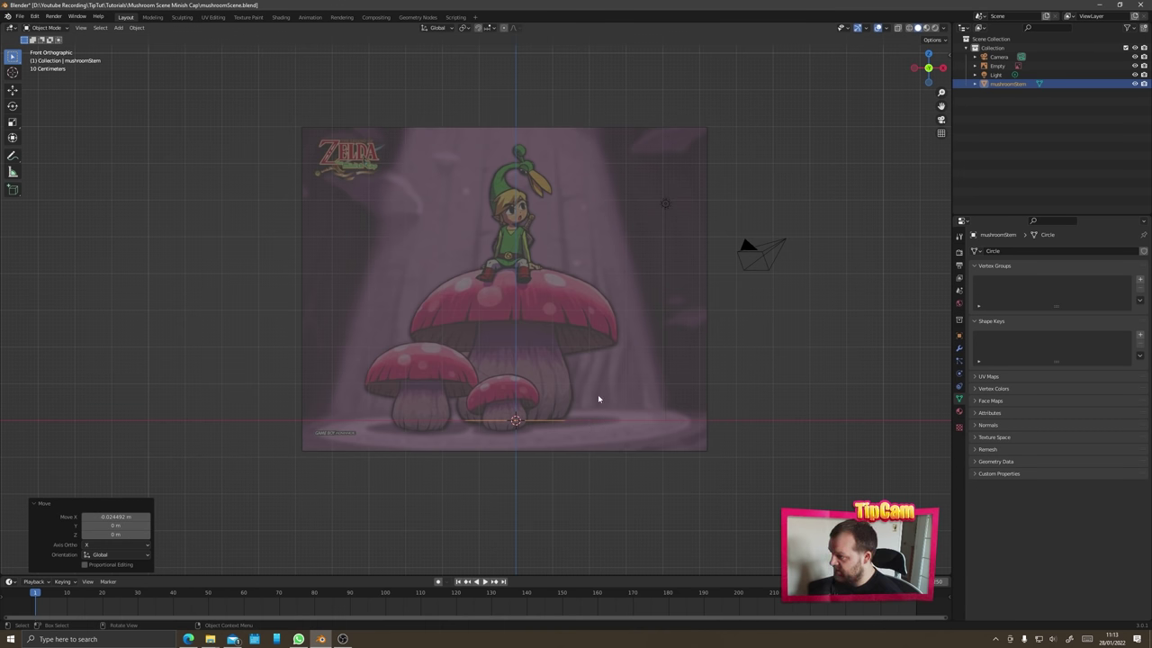
# - Fill the stem circle with a face and extrude it up about 0.56 m
pyautogui.press('Tab')
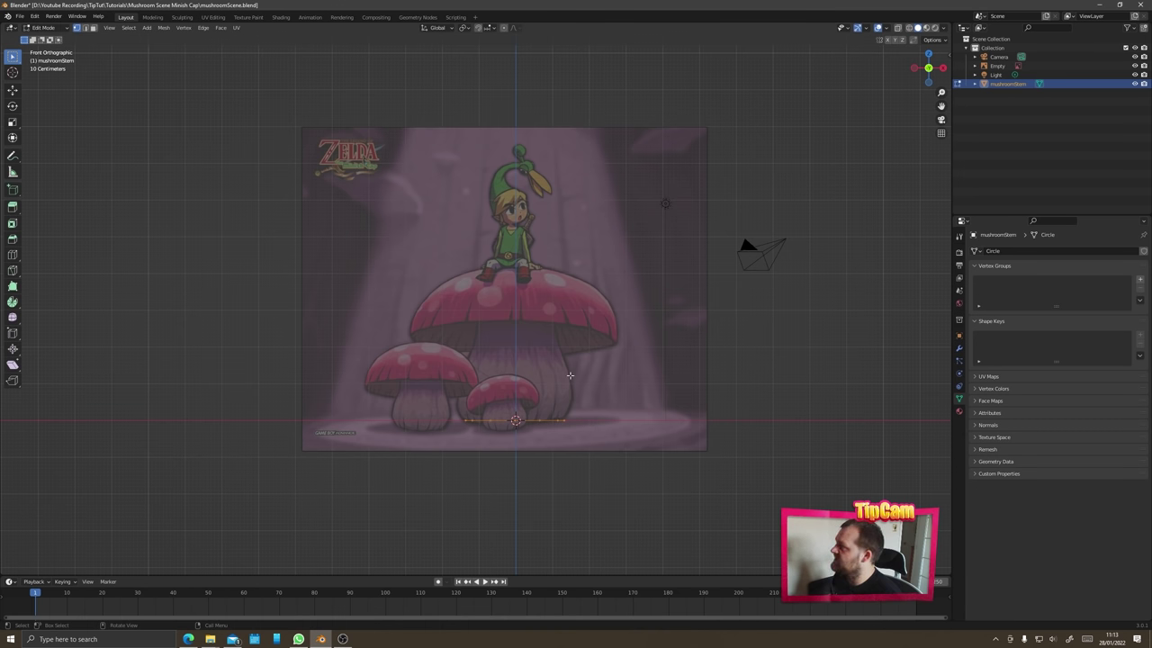
pyautogui.moveTo(650, 376)
pyautogui.mouseDown(button='middle')
pyautogui.moveTo(571, 422)
pyautogui.moveTo(618, 432)
pyautogui.moveTo(666, 382)
pyautogui.mouseUp(button='middle')
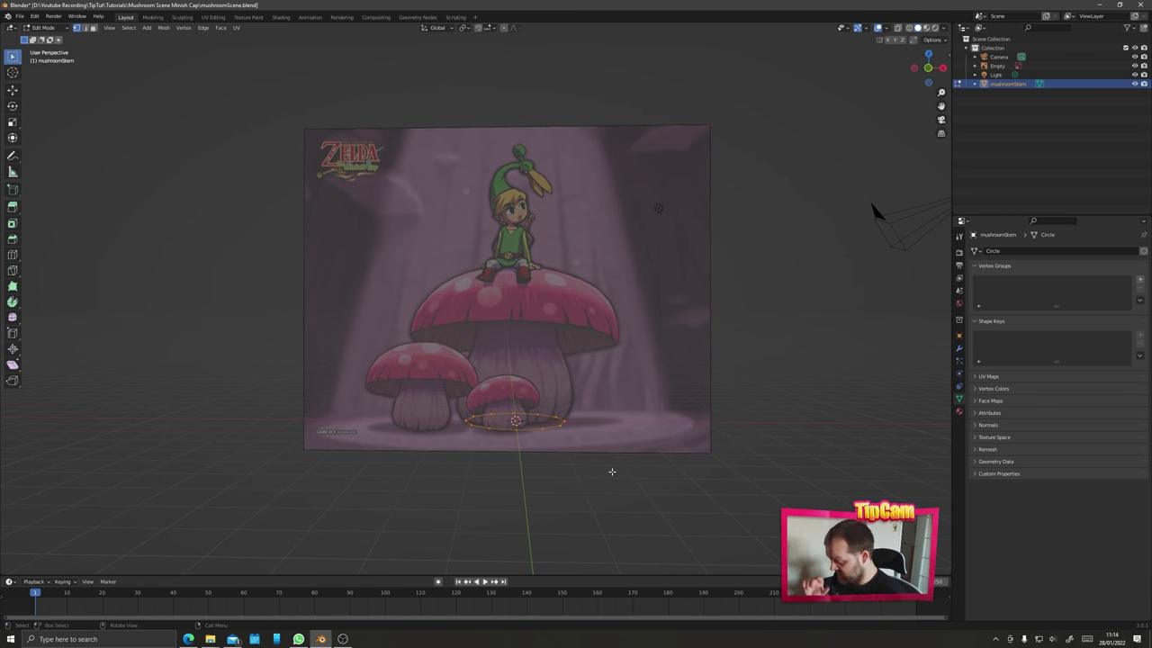
pyautogui.press('f')
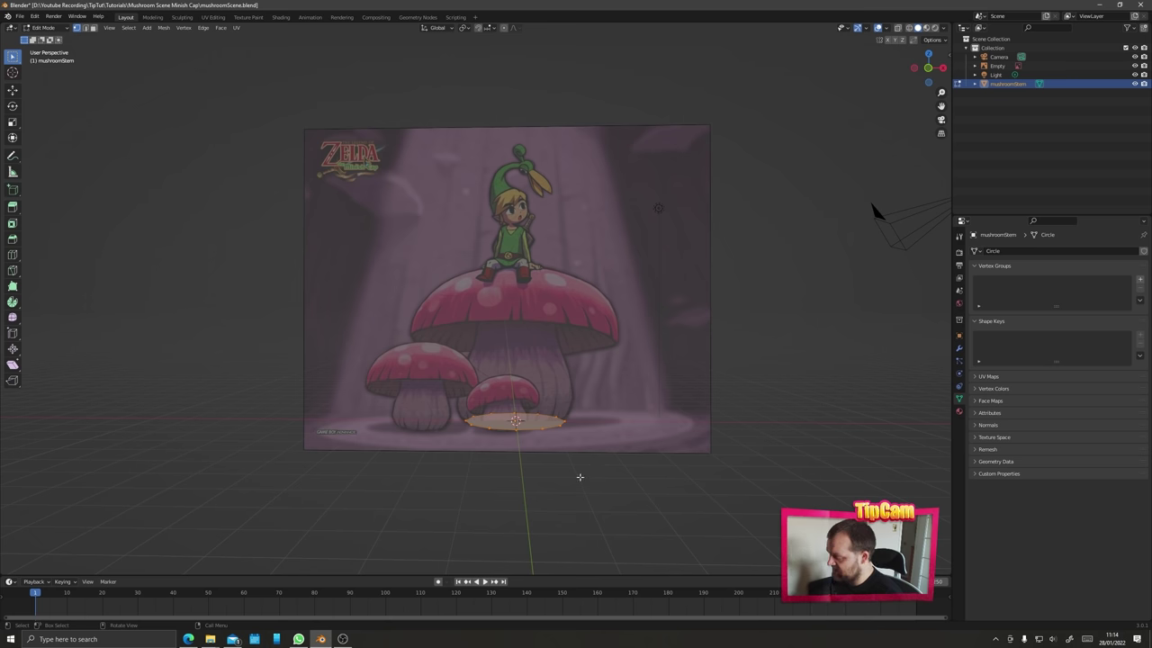
pyautogui.press('e')
pyautogui.click(594, 456)
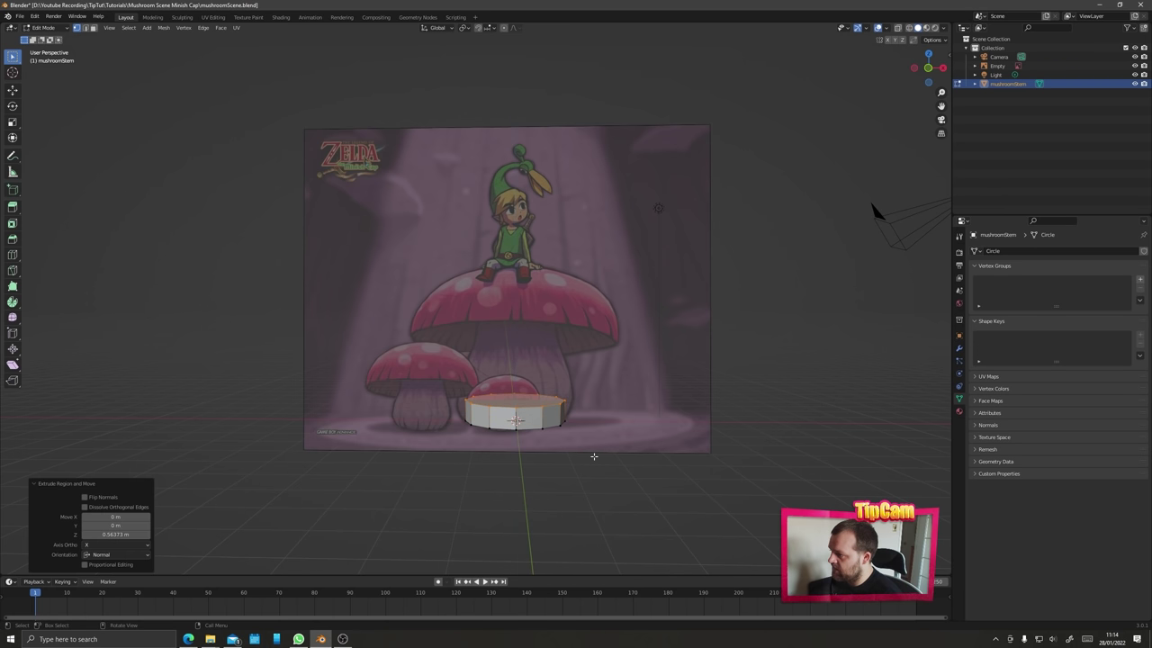
# - Widen the stem's top face by about 1.14, extrude it up about 0.55 m, and scale the new top by about 0.98
pyautogui.keyDown('alt'); pyautogui.moveTo(570, 414); pyautogui.dragTo(465, 383, button='middle'); pyautogui.keyUp('alt')
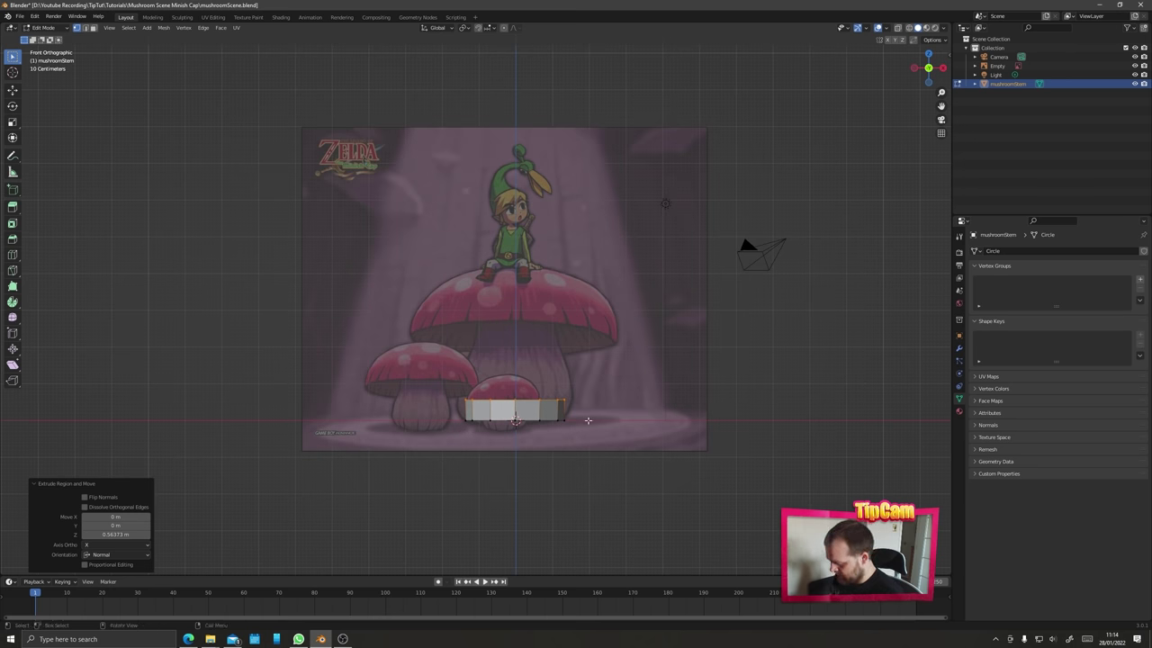
pyautogui.press('s')
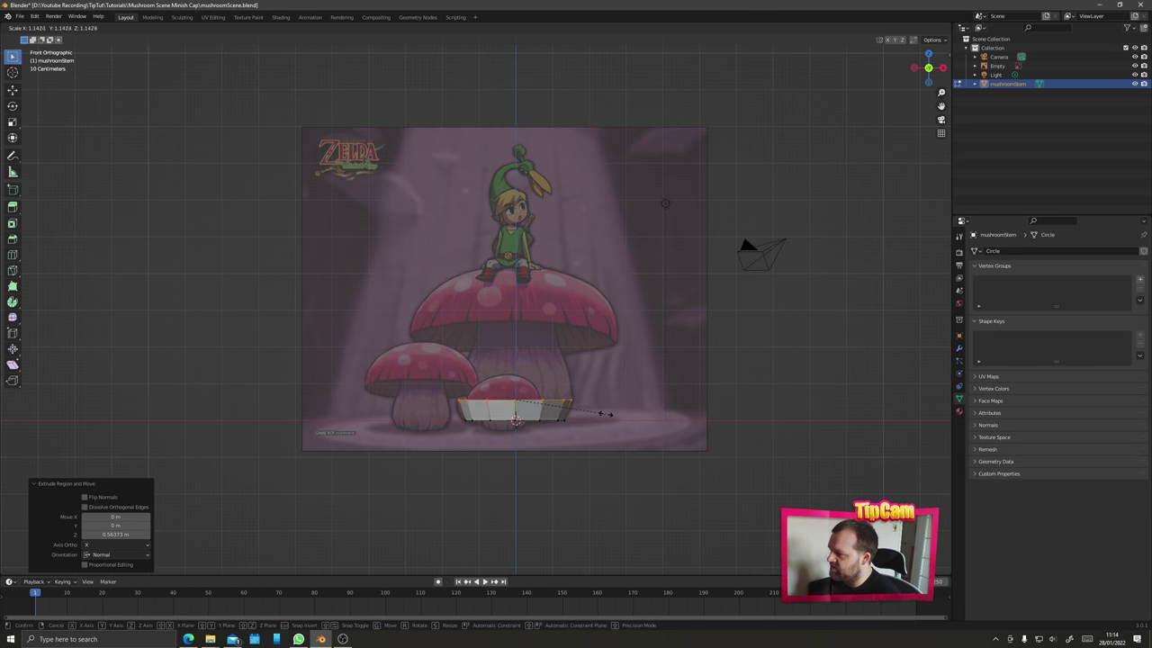
pyautogui.click(606, 413)
pyautogui.press('e')
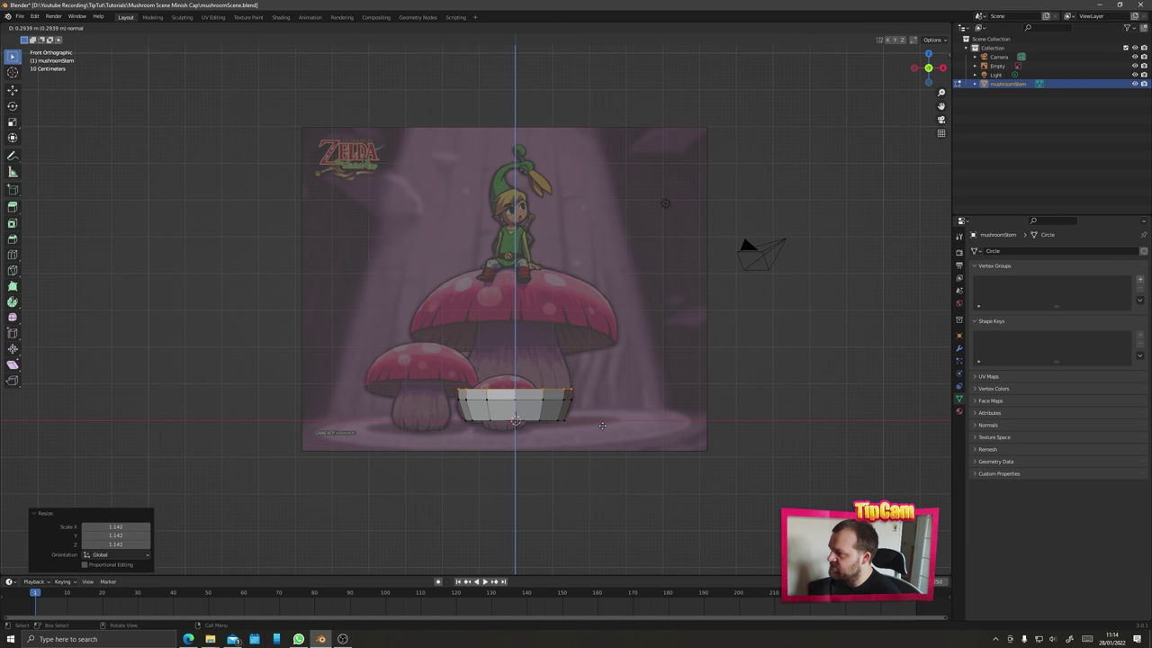
pyautogui.click(668, 384)
pyautogui.press('s')
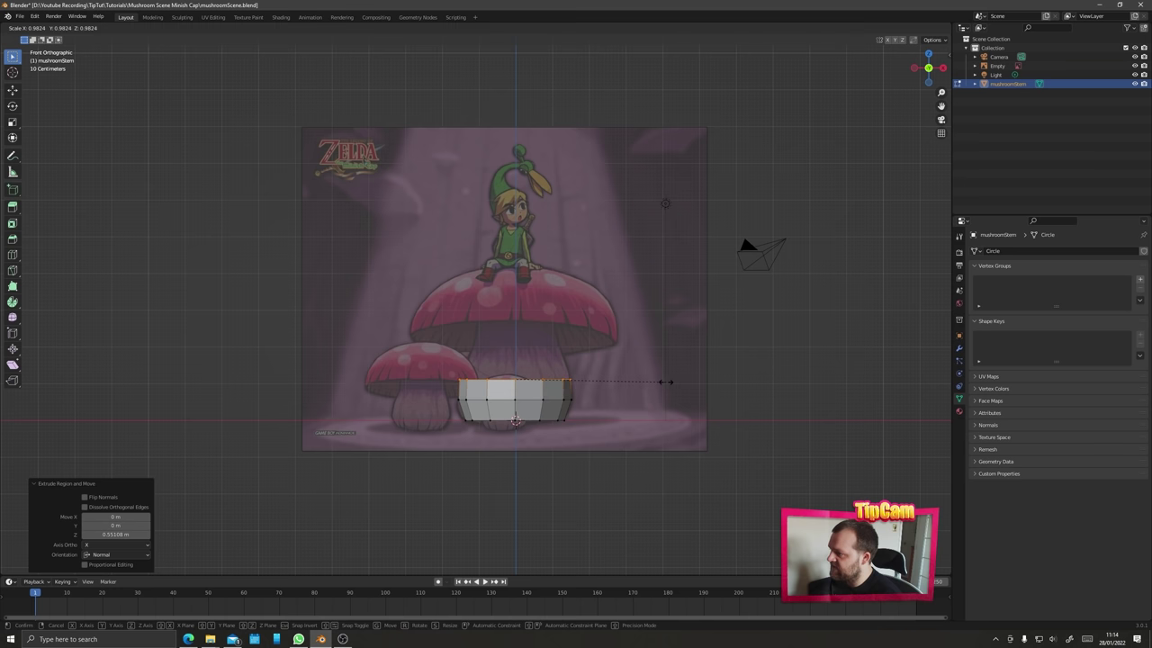
pyautogui.click(663, 380)
# - Extrude the stem's top face up about 0.65 m and about 0.45 m, scaling each new top by about 0.86 to follow the reference
pyautogui.press('e')
pyautogui.rightClick(644, 371)
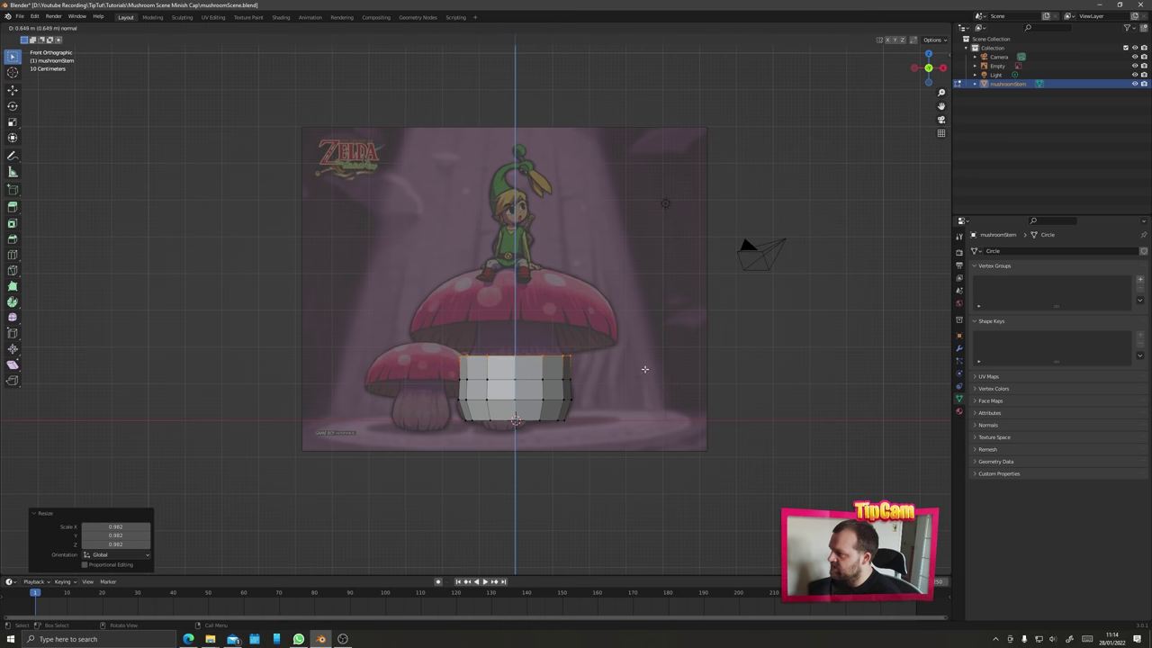
pyautogui.press('s')
pyautogui.click(648, 368)
pyautogui.press('e')
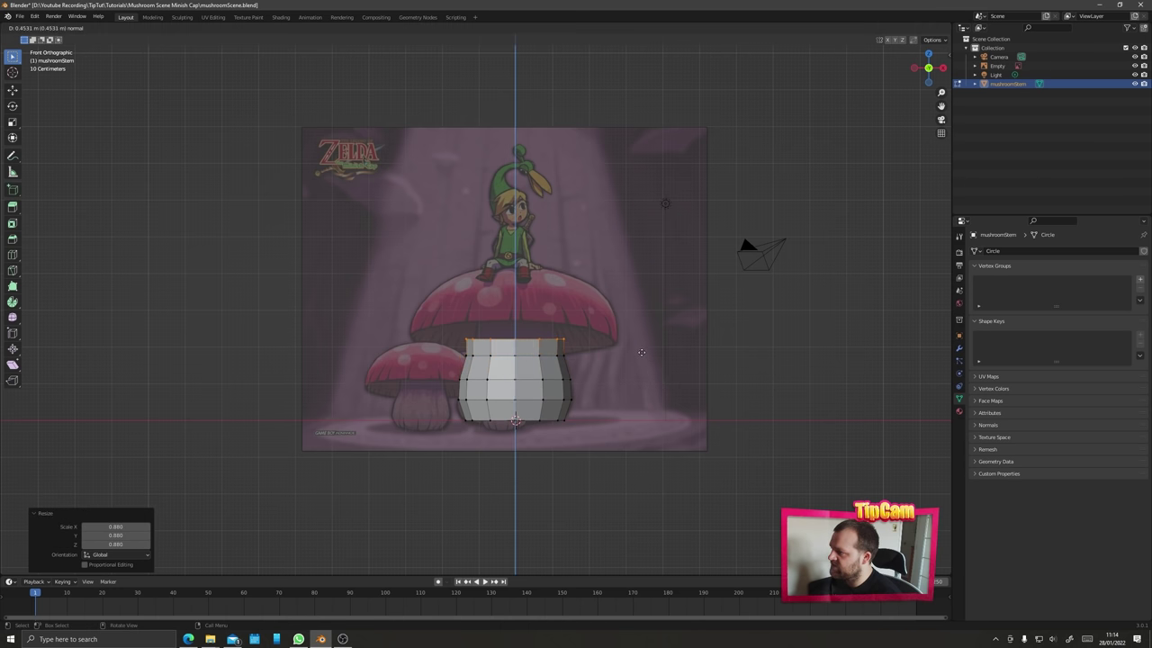
pyautogui.click(641, 353)
pyautogui.press('s')
pyautogui.click(625, 357)
# - Extrude two more segments at the stem's narrowing neck, scaling their top faces by about 0.94 each
pyautogui.press('e')
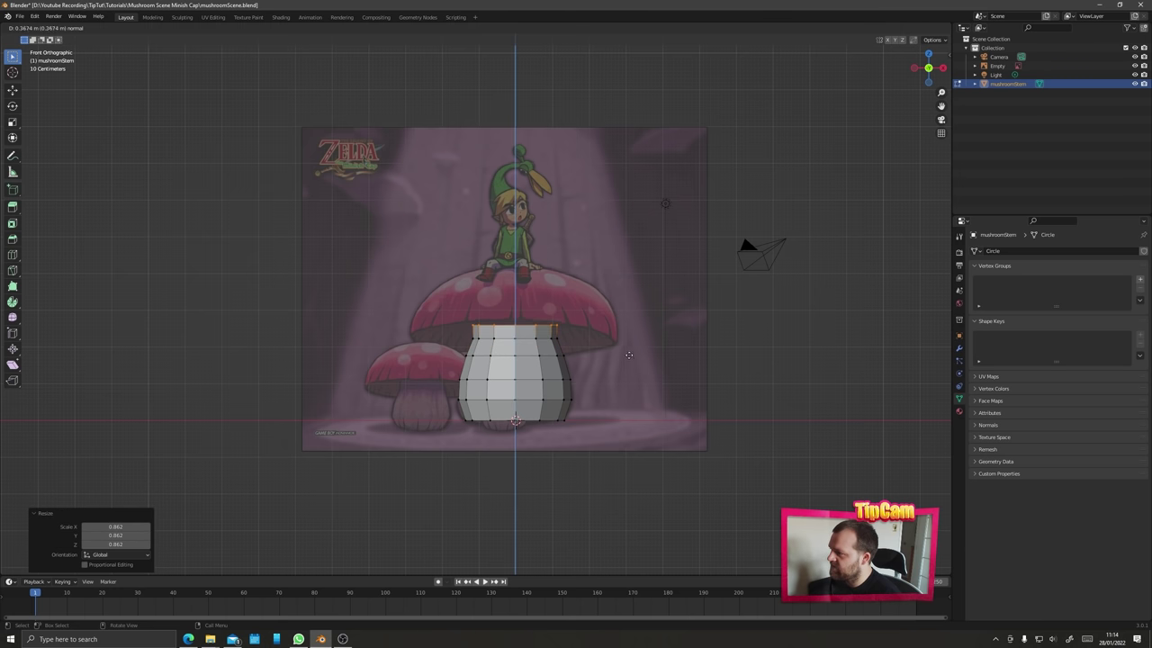
pyautogui.click(628, 362)
pyautogui.press('s')
pyautogui.click(629, 366)
pyautogui.press('e')
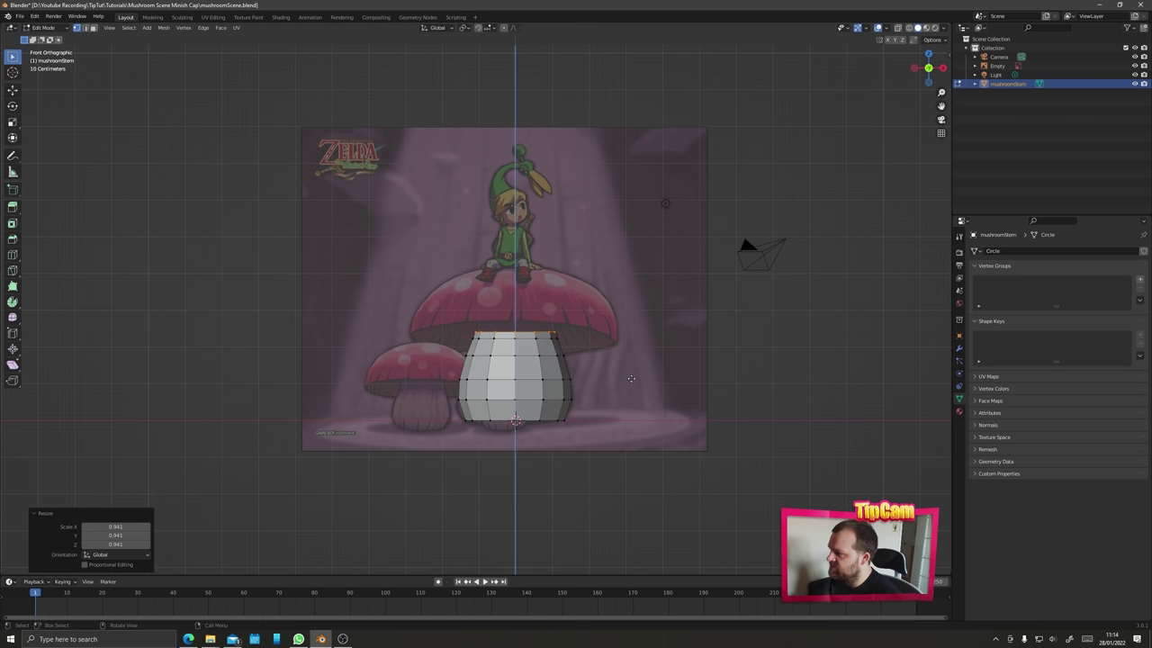
pyautogui.click(627, 361)
pyautogui.press('s')
pyautogui.click(620, 362)
# - Finish the stem's top with extrusions of about 0.69 m and 0.11 m, tapering the last face by about 0.75
pyautogui.press('e')
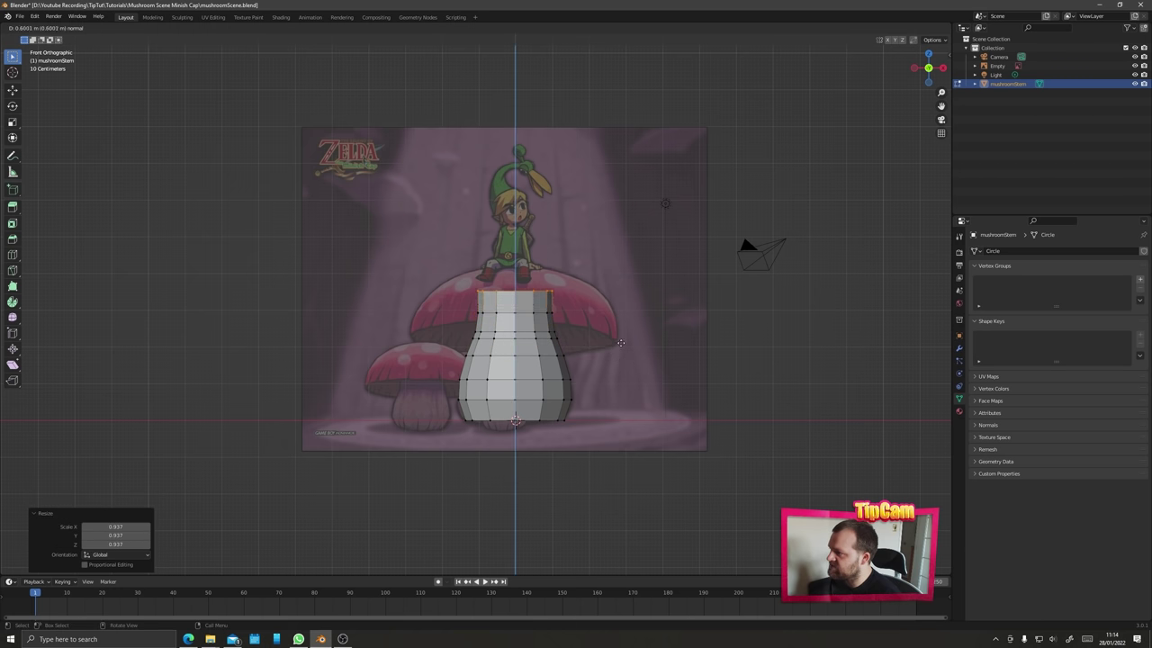
pyautogui.click(621, 342)
pyautogui.press('s')
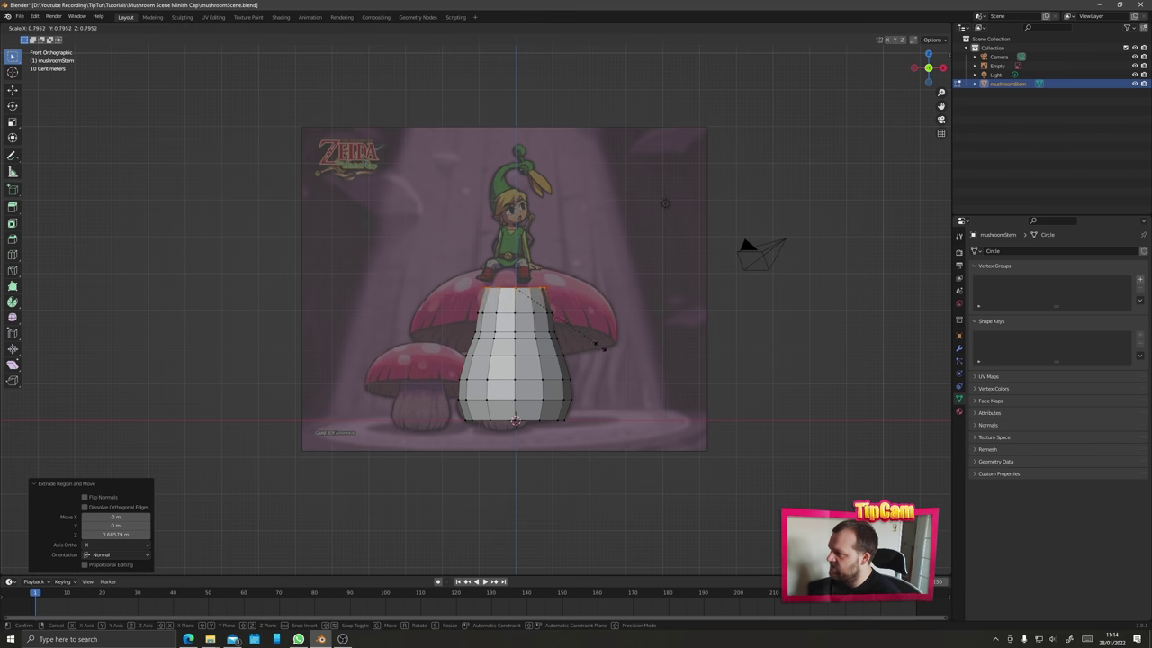
pyautogui.rightClick(604, 348)
pyautogui.press('e')
pyautogui.click(587, 331)
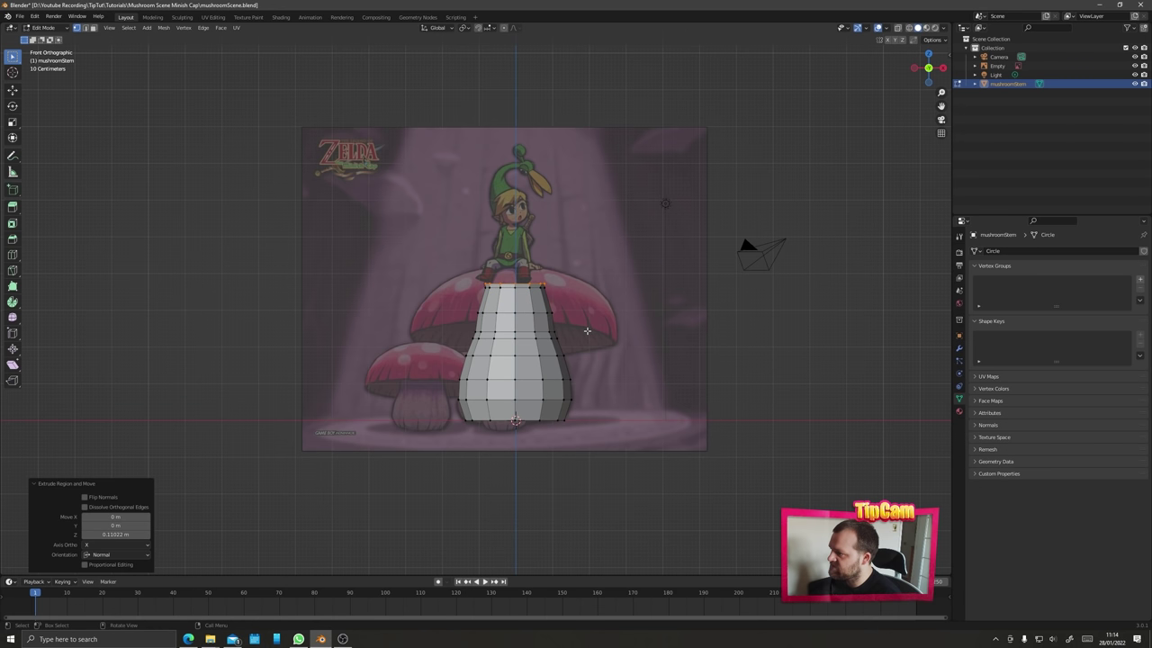
pyautogui.press('s')
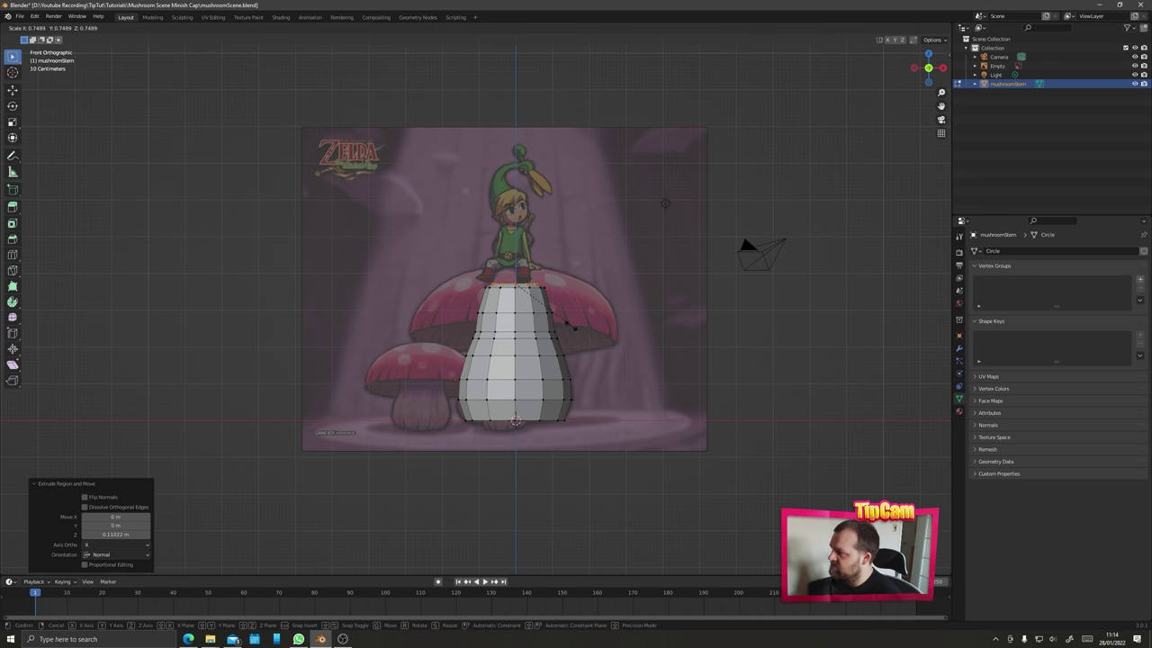
pyautogui.click(567, 325)
# - Inset the stem's bottom face by about 0.06 m
pyautogui.moveTo(585, 324); pyautogui.dragTo(522, 317, button='middle')
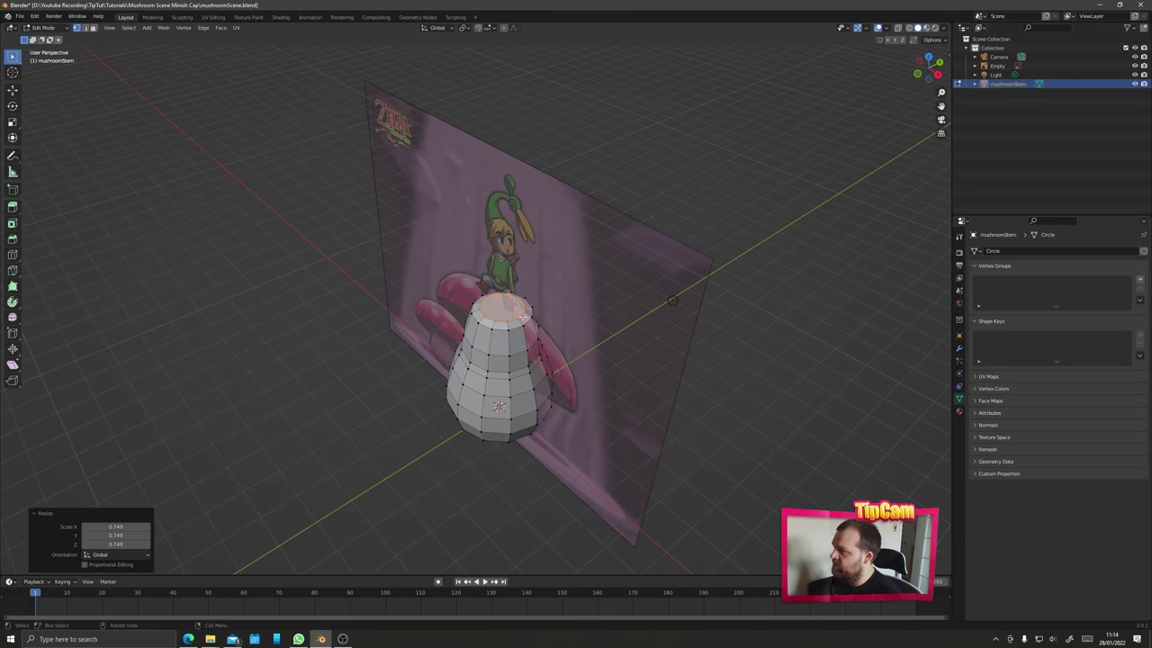
pyautogui.moveTo(495, 359); pyautogui.dragTo(507, 335, button='middle')
pyautogui.keyDown('alt'); pyautogui.click(551, 333); pyautogui.keyUp('alt')
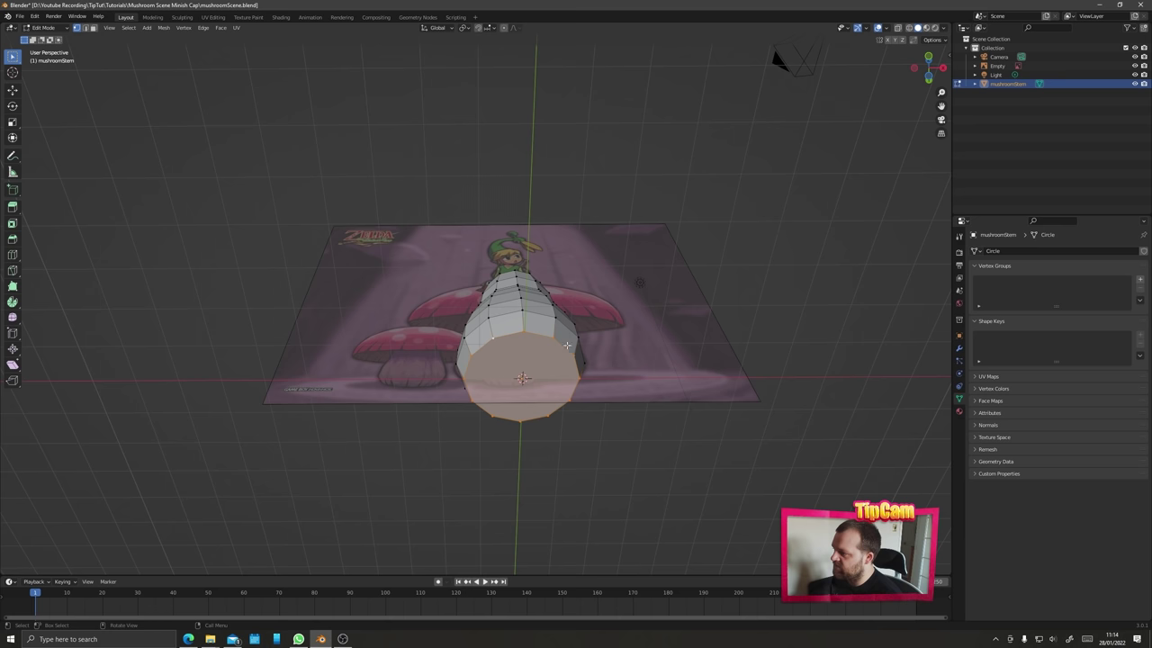
pyautogui.press('i')
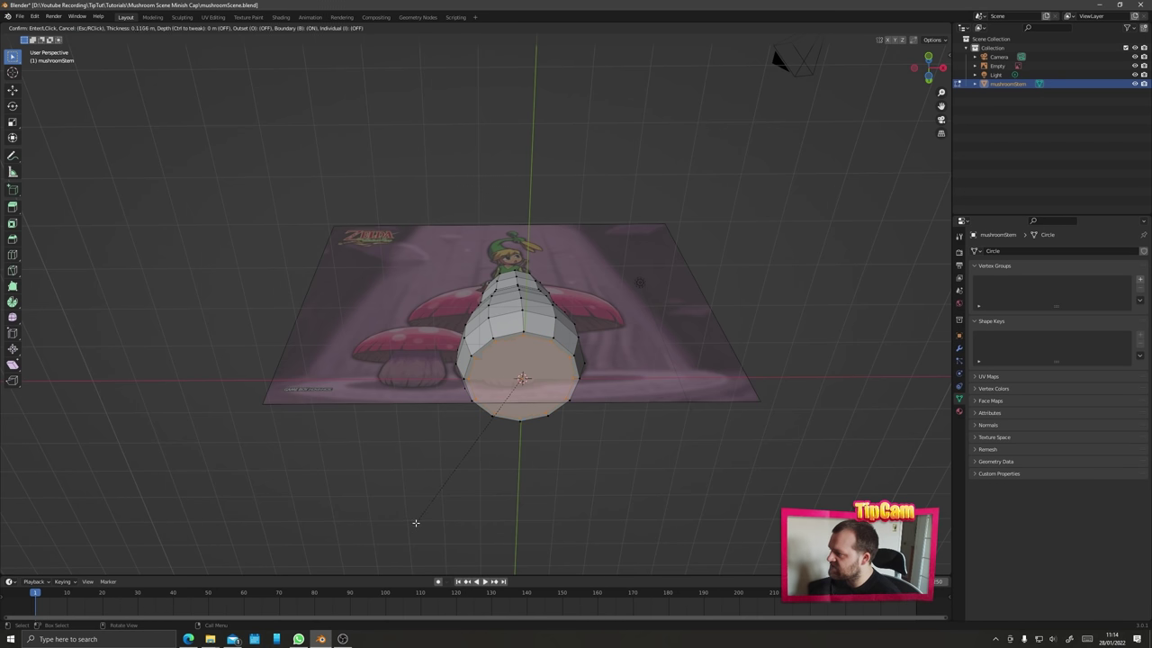
pyautogui.click(412, 524)
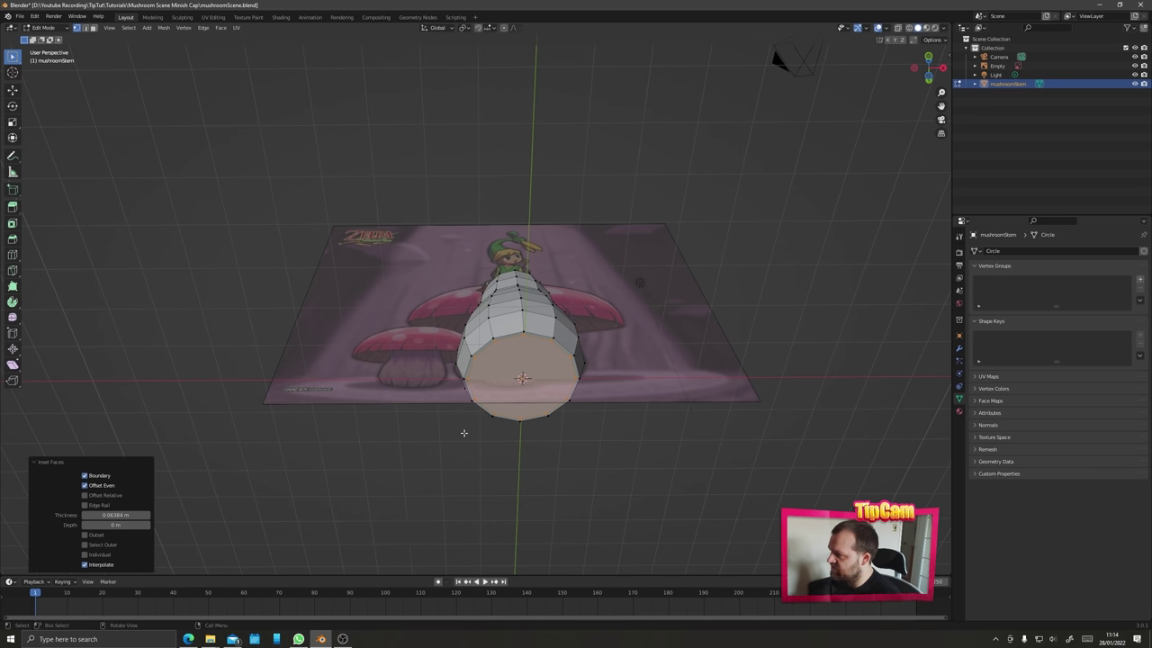
# - Inset the stem's top face by about 0.06 m and return to Object Mode
pyautogui.moveTo(497, 277)
pyautogui.mouseDown(button='middle')
pyautogui.moveTo(504, 225)
pyautogui.moveTo(508, 306)
pyautogui.moveTo(518, 270)
pyautogui.mouseUp(button='middle')
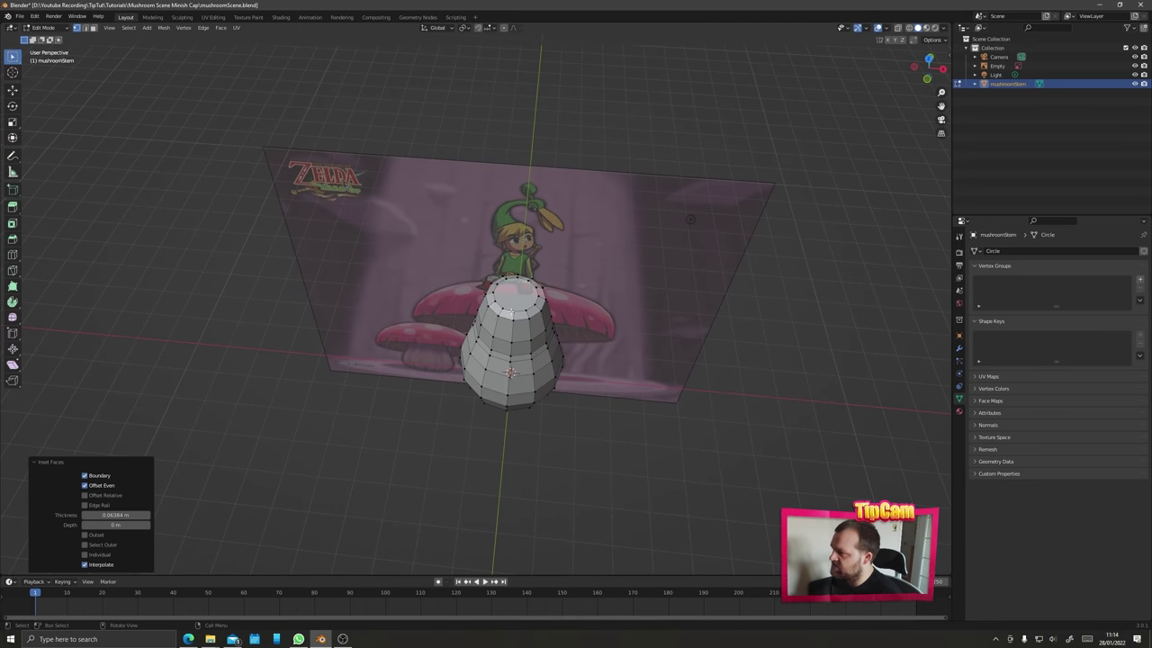
pyautogui.click(511, 311)
pyautogui.keyDown('alt'); pyautogui.click(510, 312); pyautogui.keyUp('alt')
pyautogui.press('i')
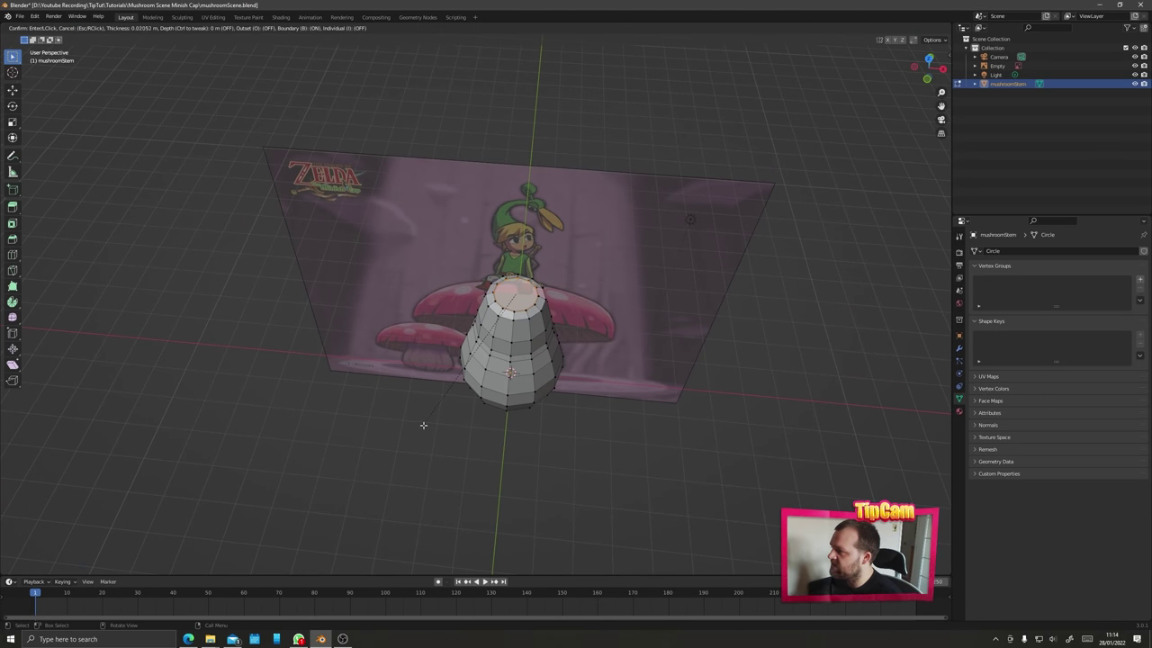
pyautogui.click(425, 423)
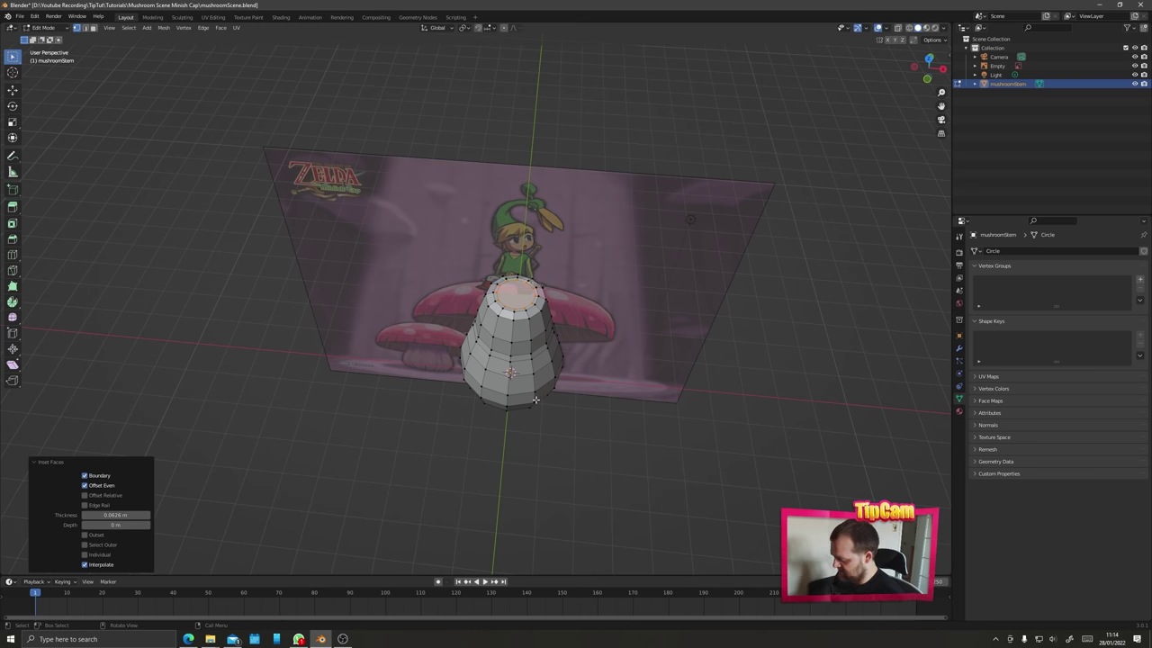
pyautogui.press('Tab')
# - Add a 12-vertex mesh circle at the origin for the large cap and scale it by about 2.7
pyautogui.moveTo(552, 389); pyautogui.dragTo(601, 345, button='middle')
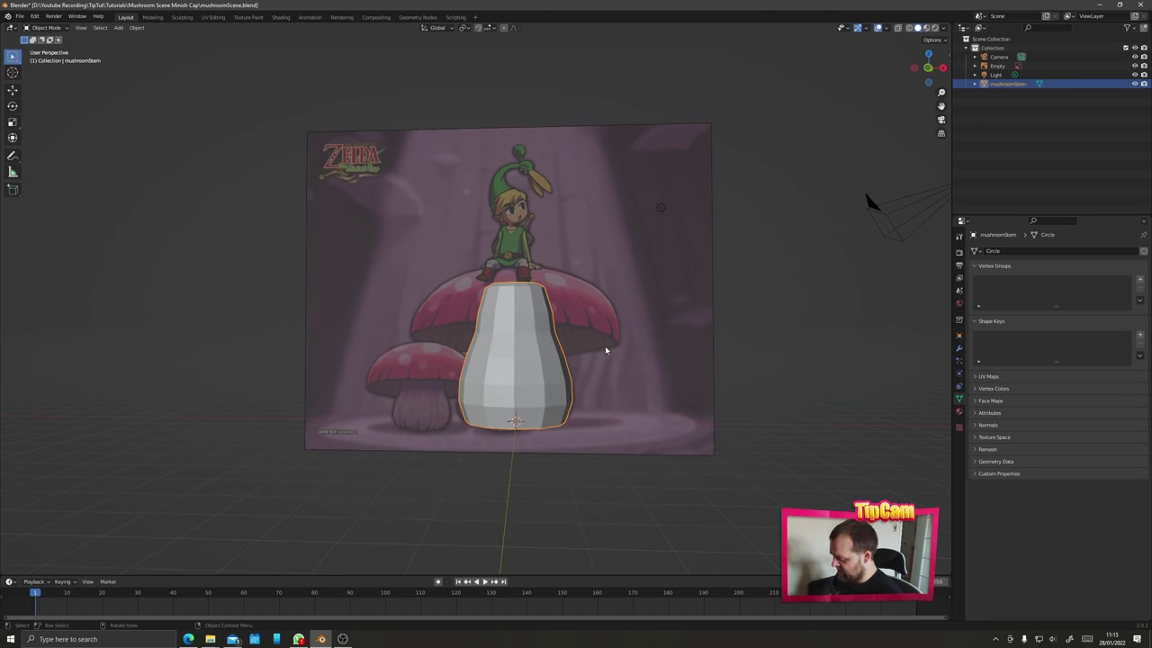
pyautogui.keyDown('alt'); pyautogui.moveTo(464, 331); pyautogui.dragTo(491, 334, button='middle'); pyautogui.keyUp('alt')
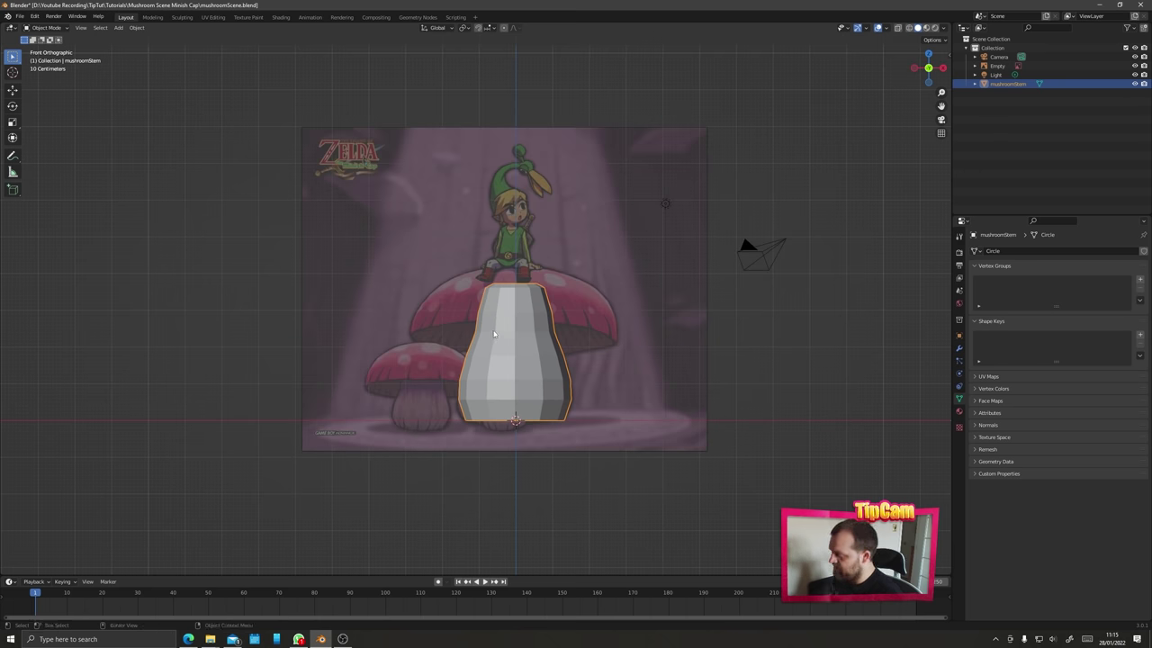
pyautogui.hotkey('shift', 'a')
pyautogui.moveTo(493, 328)
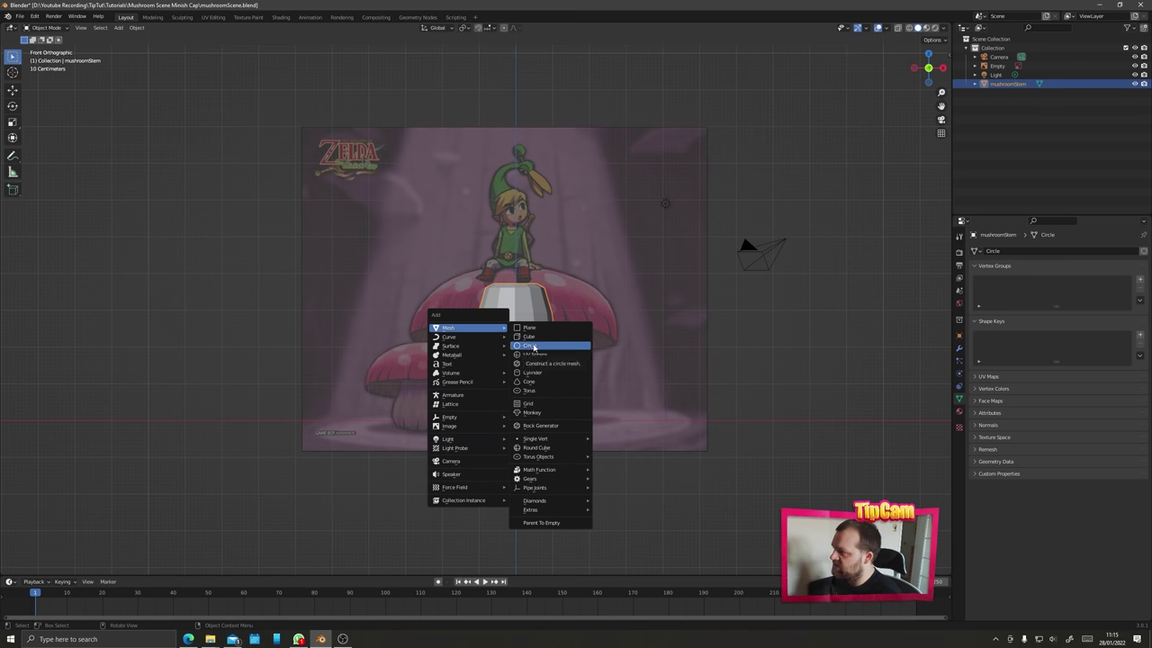
pyautogui.click(534, 346)
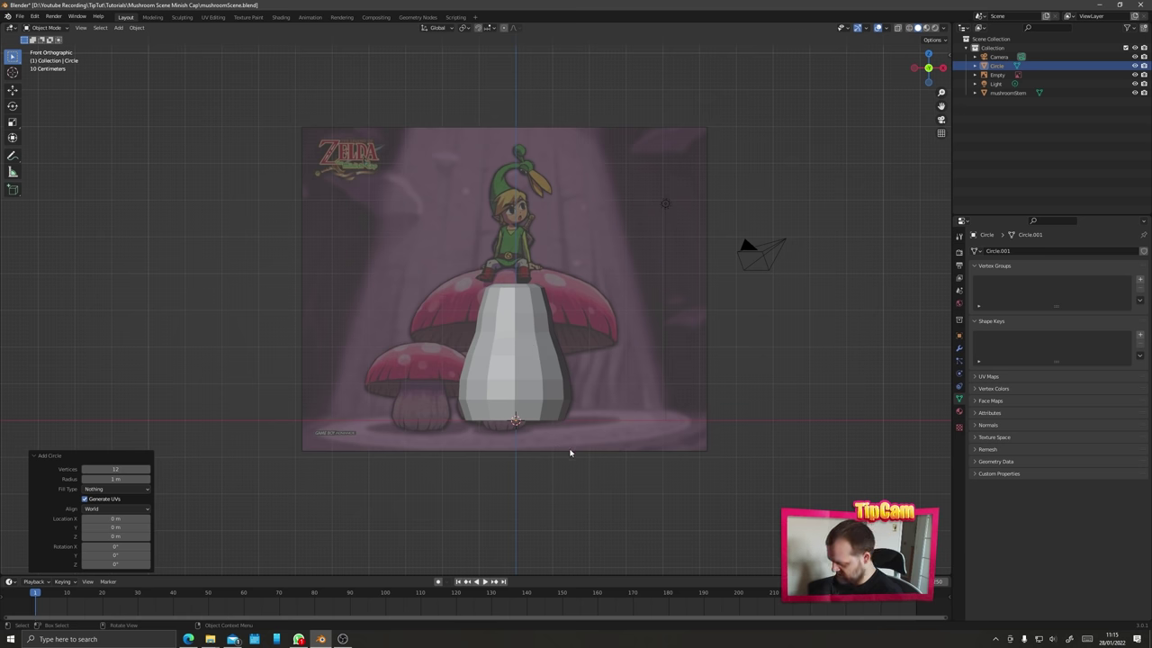
pyautogui.press('s')
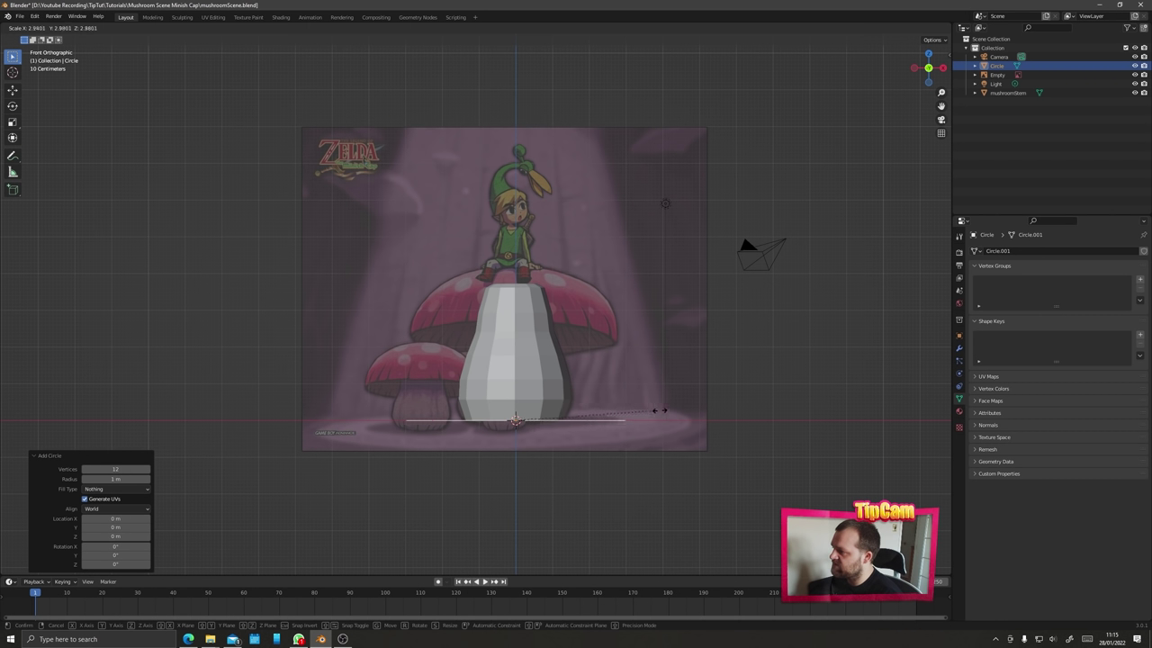
pyautogui.click(634, 416)
# - Raise the cap circle about 2.7 m along Z and scale it by about 1.02 to match the reference cap's width
pyautogui.press('g')
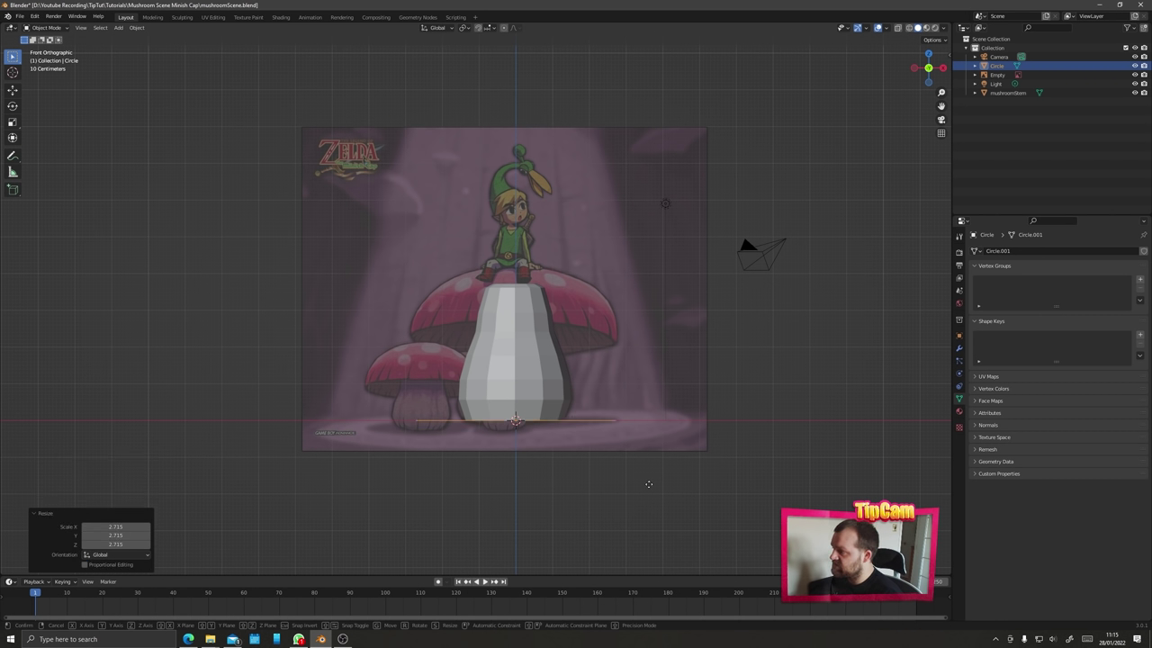
pyautogui.press('z')
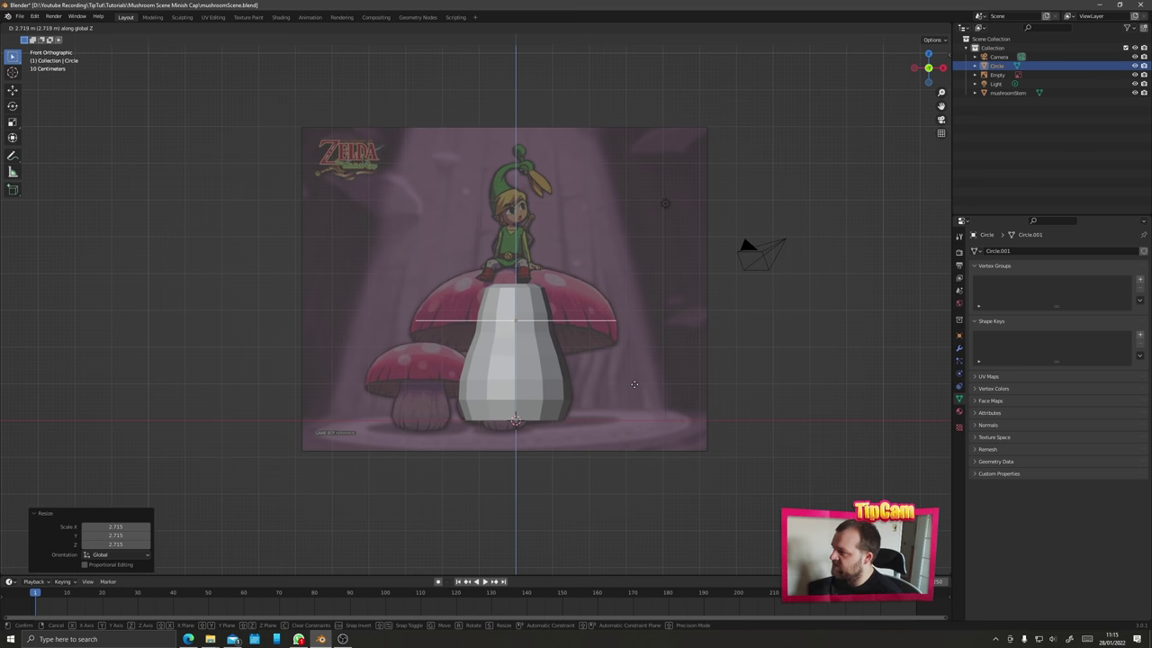
pyautogui.click(638, 386)
pyautogui.press('s')
pyautogui.click(639, 347)
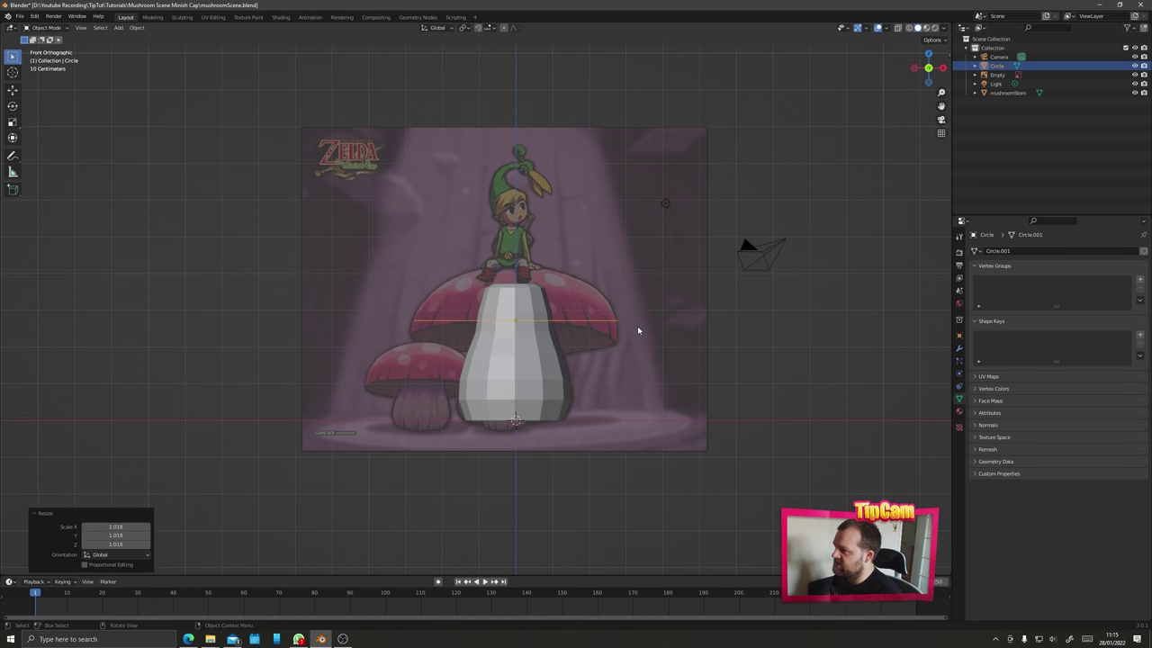
# - Fill the cap circle with a face in Edit Mode
pyautogui.press('Tab')
pyautogui.moveTo(638, 327); pyautogui.dragTo(610, 342, button='middle')
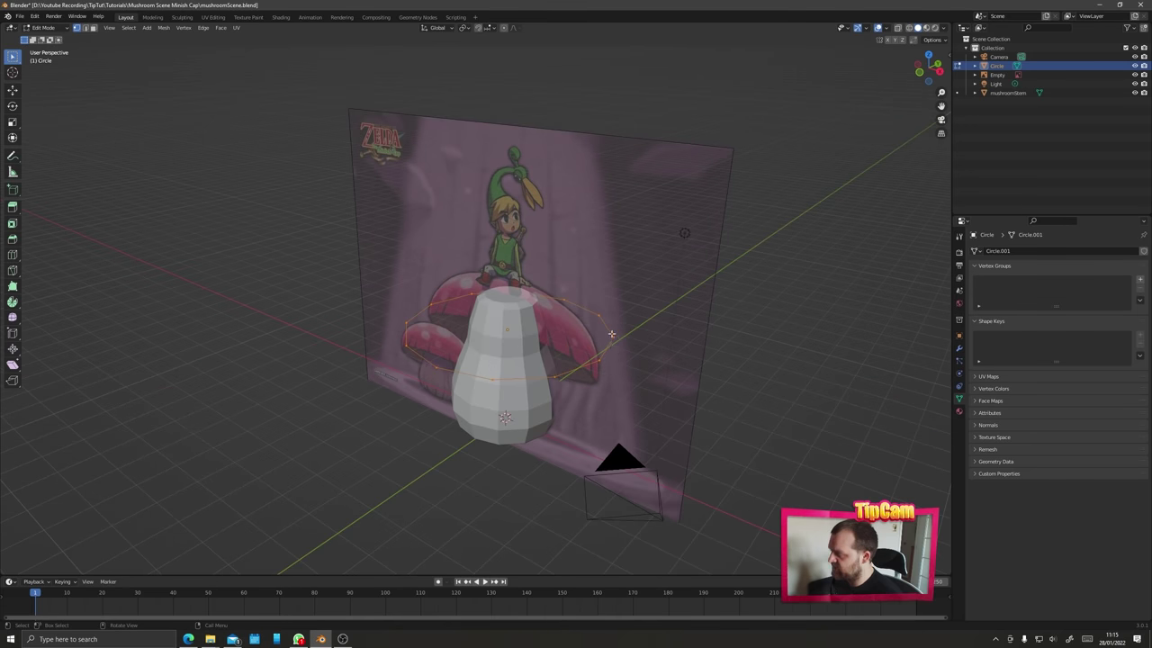
pyautogui.press('f')
pyautogui.moveTo(518, 380); pyautogui.dragTo(603, 370, button='middle')
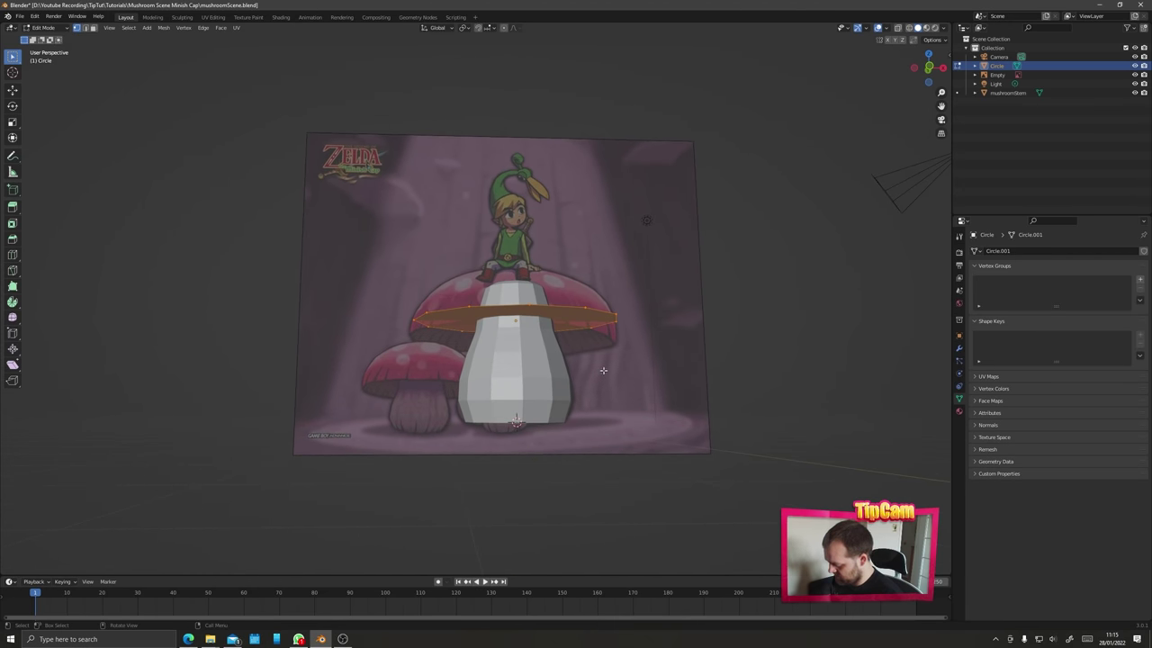
# - Lower the cap circle's face by about 0.59 m along Z
pyautogui.press('g')
pyautogui.press('z')
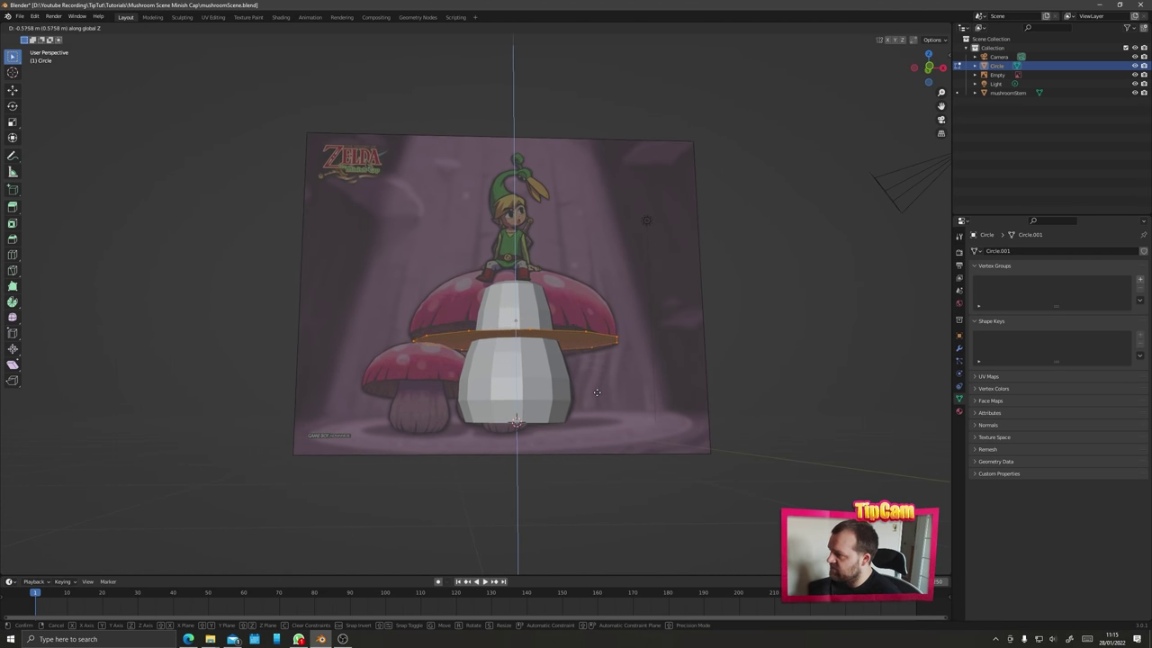
pyautogui.click(597, 392)
# - In front view, extrude the cap face up about 0.39 m along Z and scale the new face by about 1.03
pyautogui.press('ctrl+KP_1')
pyautogui.press('KP_1')
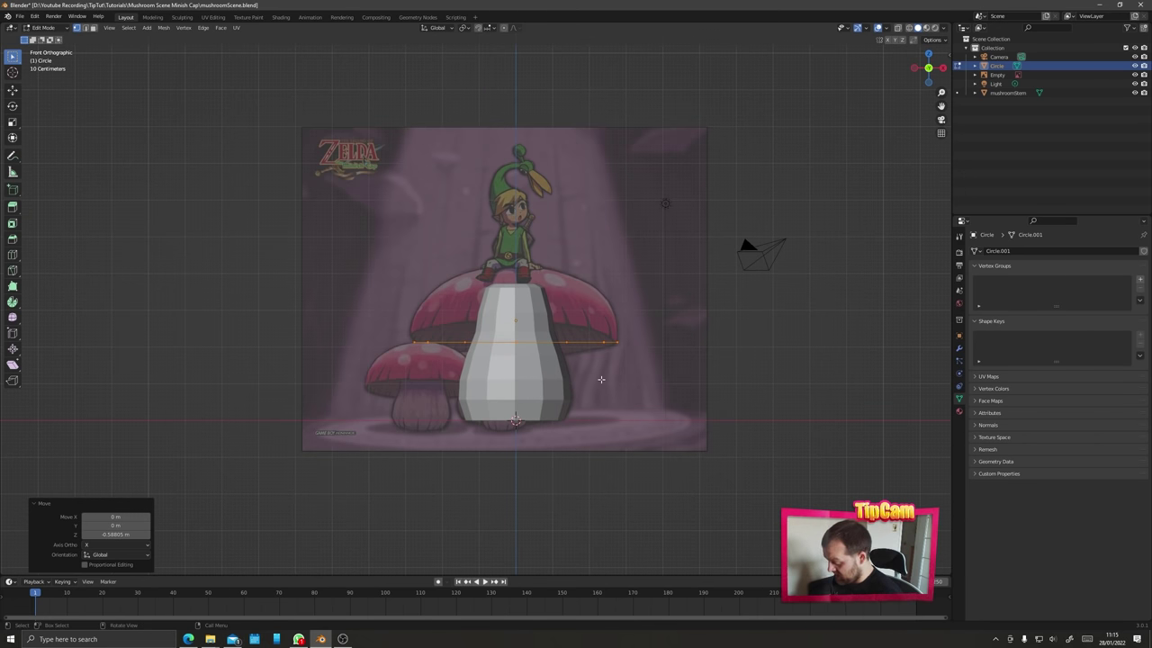
pyautogui.press('e')
pyautogui.press('z')
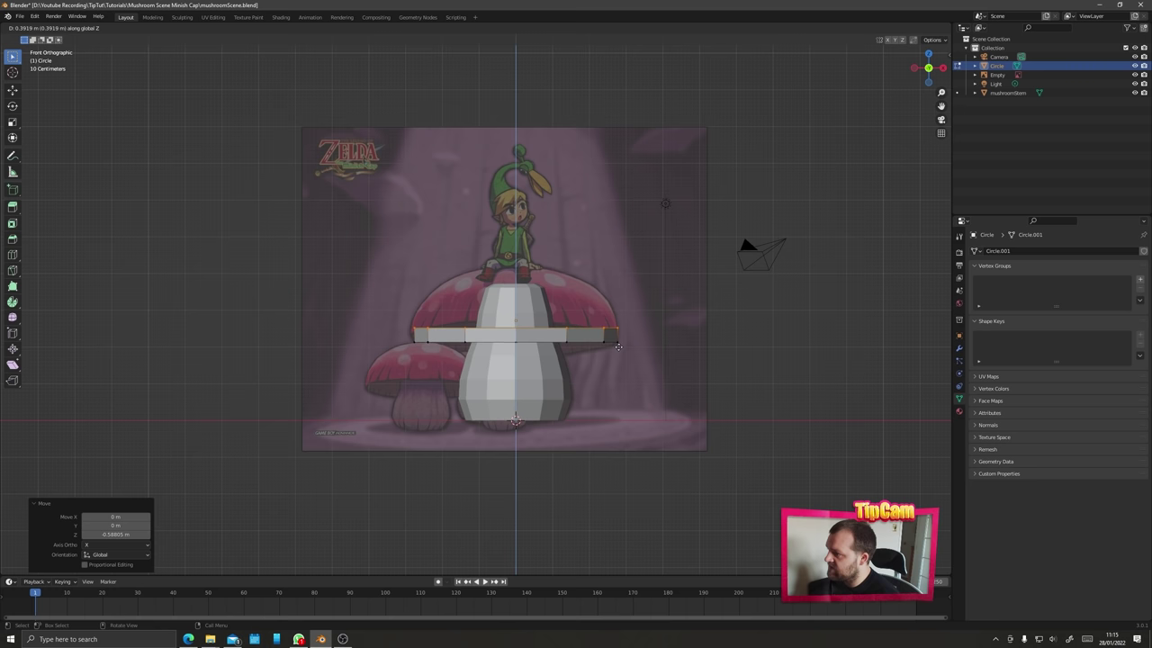
pyautogui.click(638, 334)
pyautogui.press('s')
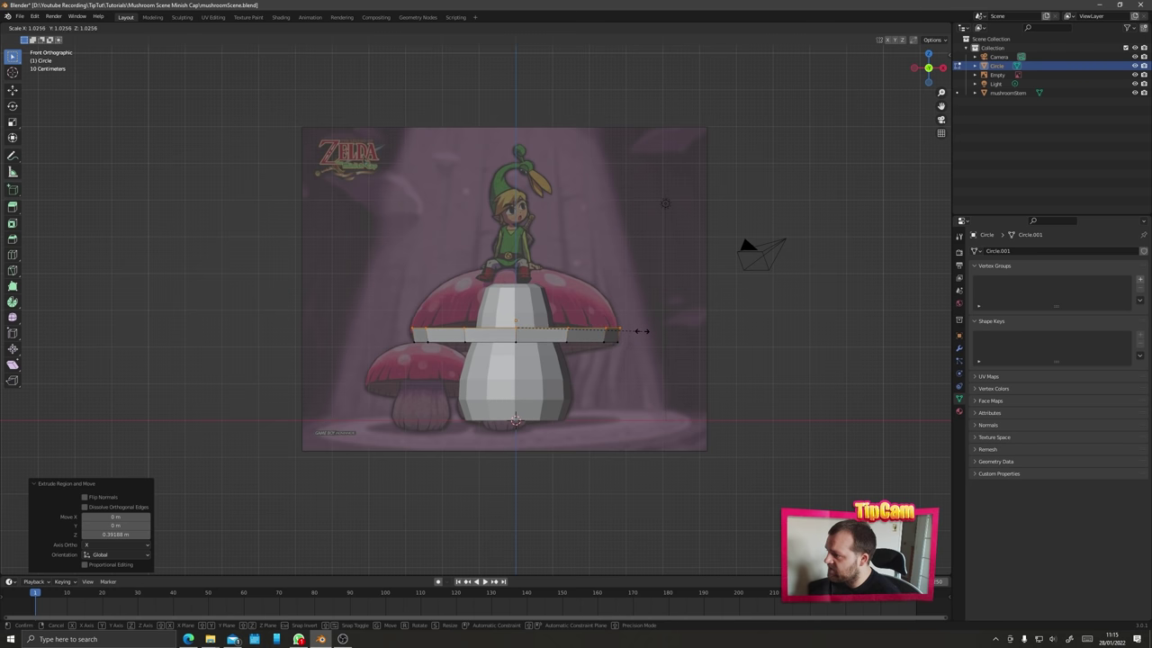
pyautogui.press('Escape')
# - Add two tapering cap tiers: extrude up about 0.71 m scaled by about 0.9, and about 0.62 m scaled by about 0.73
pyautogui.press('e')
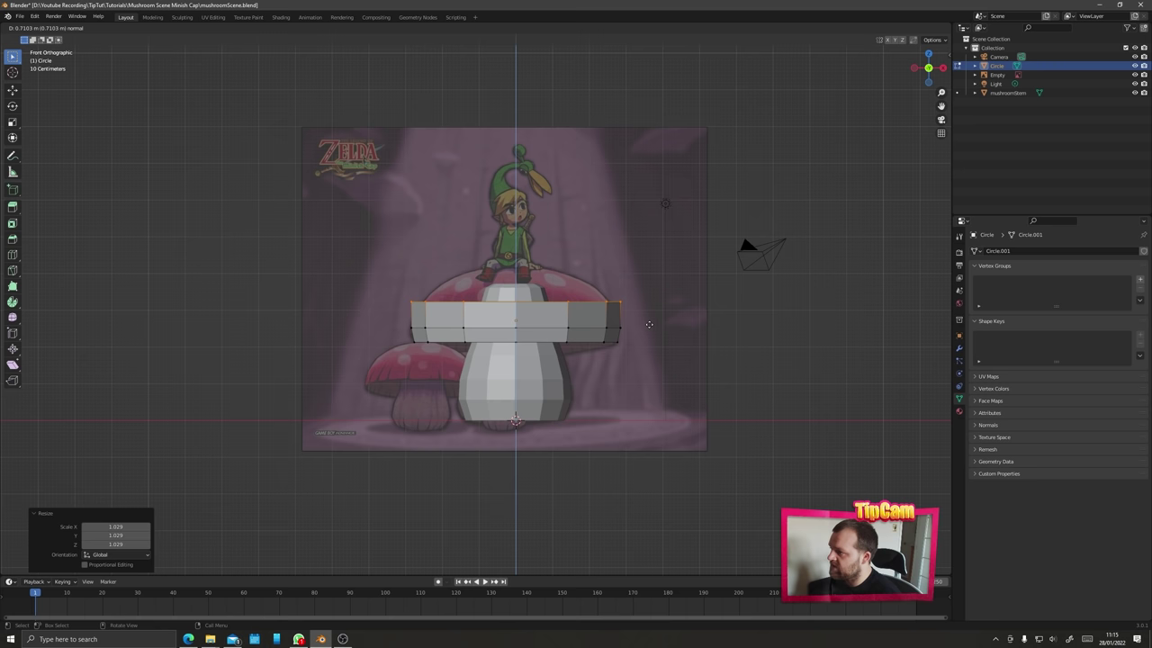
pyautogui.click(652, 324)
pyautogui.press('s')
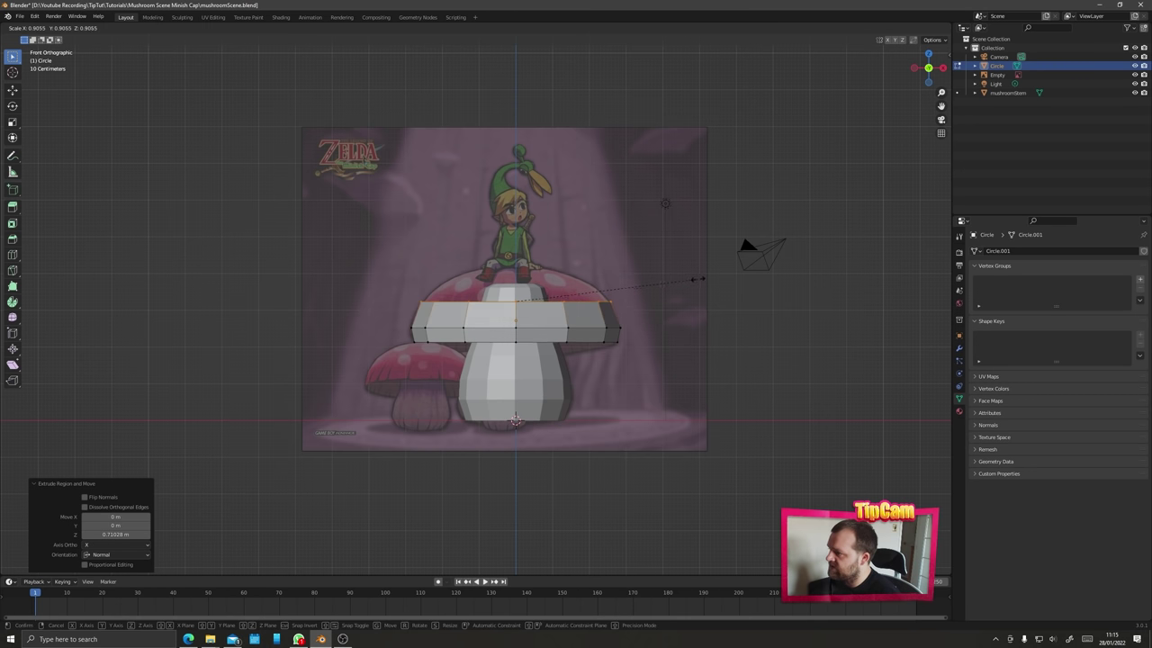
pyautogui.press('Escape')
pyautogui.press('e')
pyautogui.click(683, 288)
pyautogui.press('s')
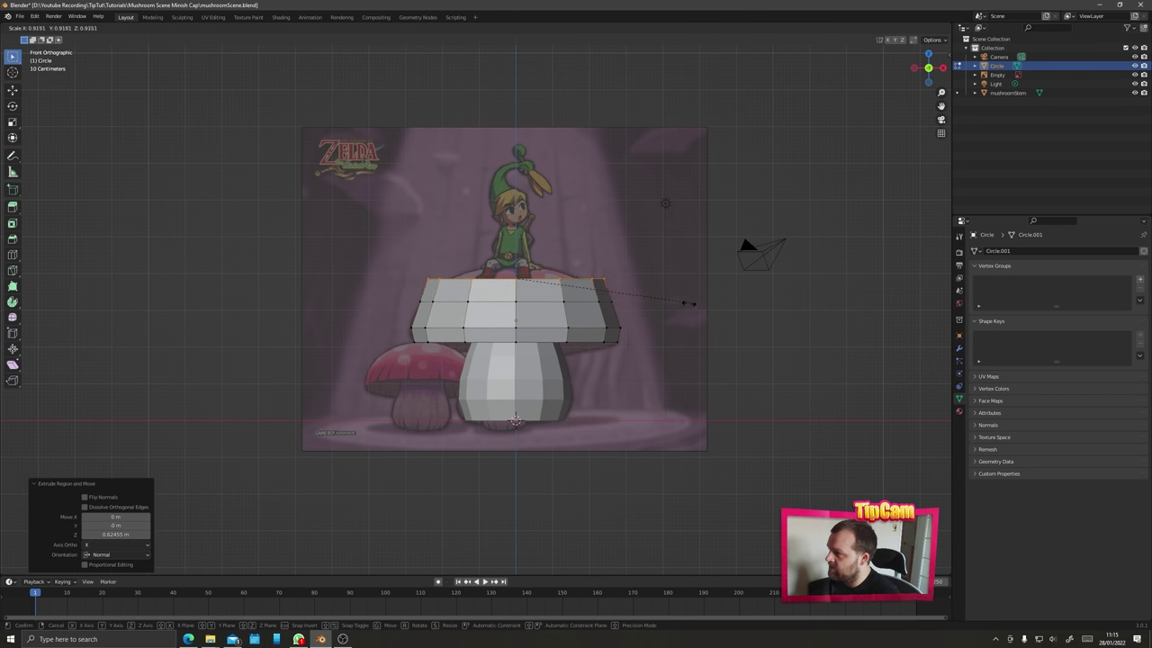
pyautogui.click(666, 299)
# - Extrude the cap's top face up about 0.39 m and scale it by 0.48 to round off the dome
pyautogui.press('e')
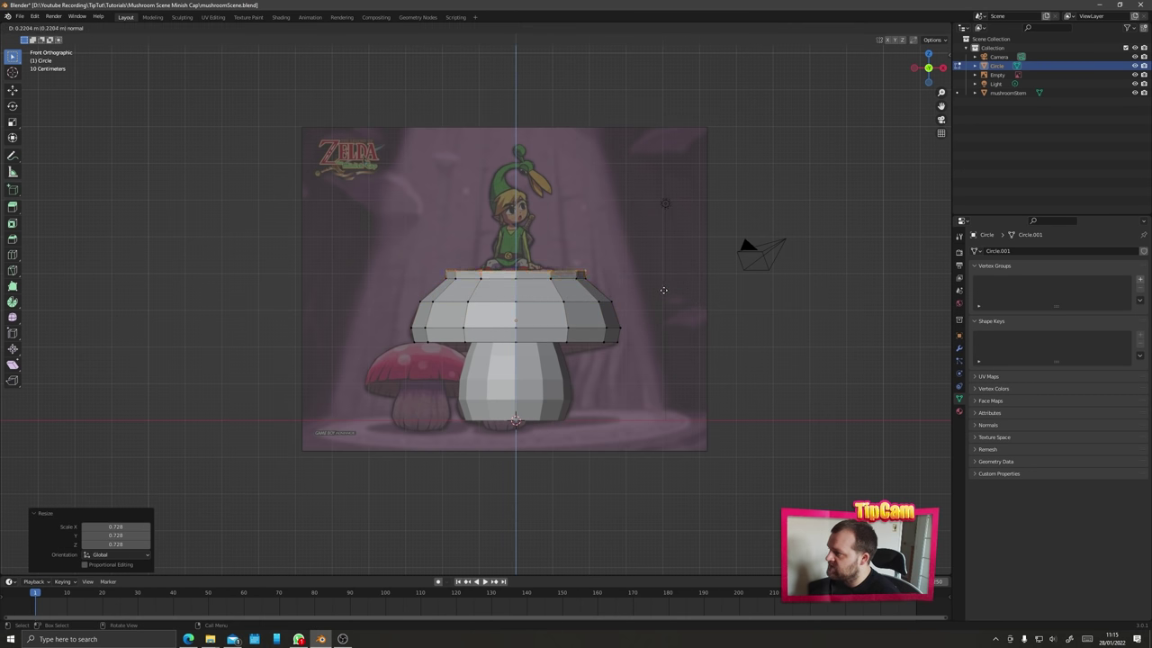
pyautogui.click(661, 286)
pyautogui.press('s')
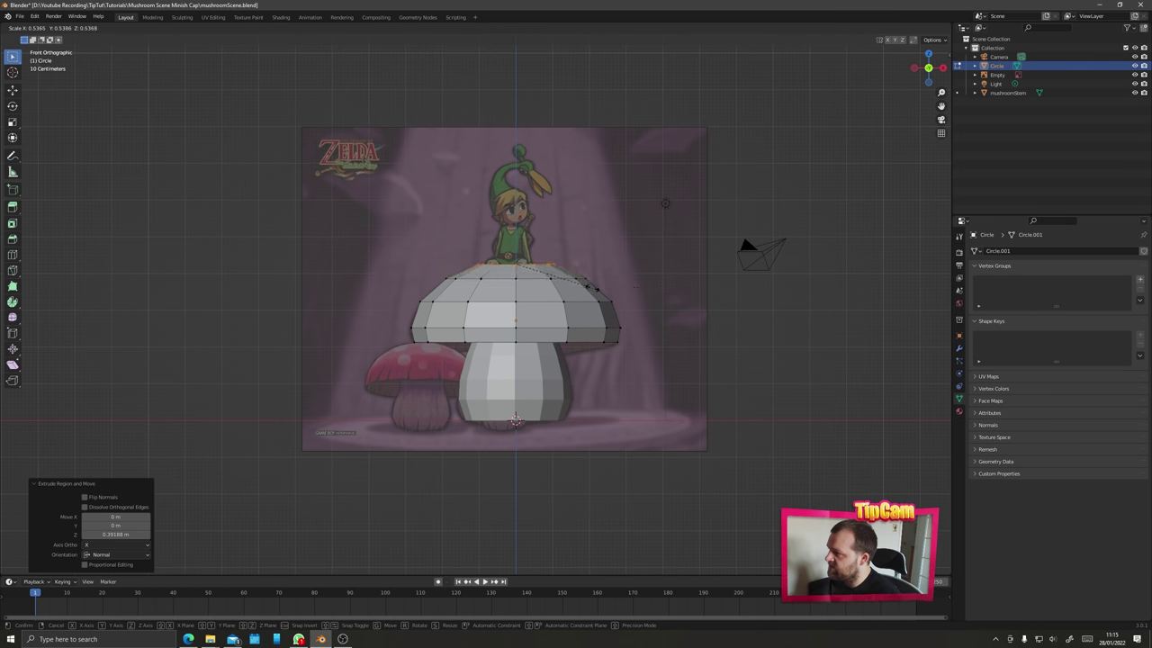
pyautogui.click(585, 288)
# - Inset the top face of the cap by about 0.035 m
pyautogui.moveTo(584, 288); pyautogui.dragTo(511, 301, button='middle')
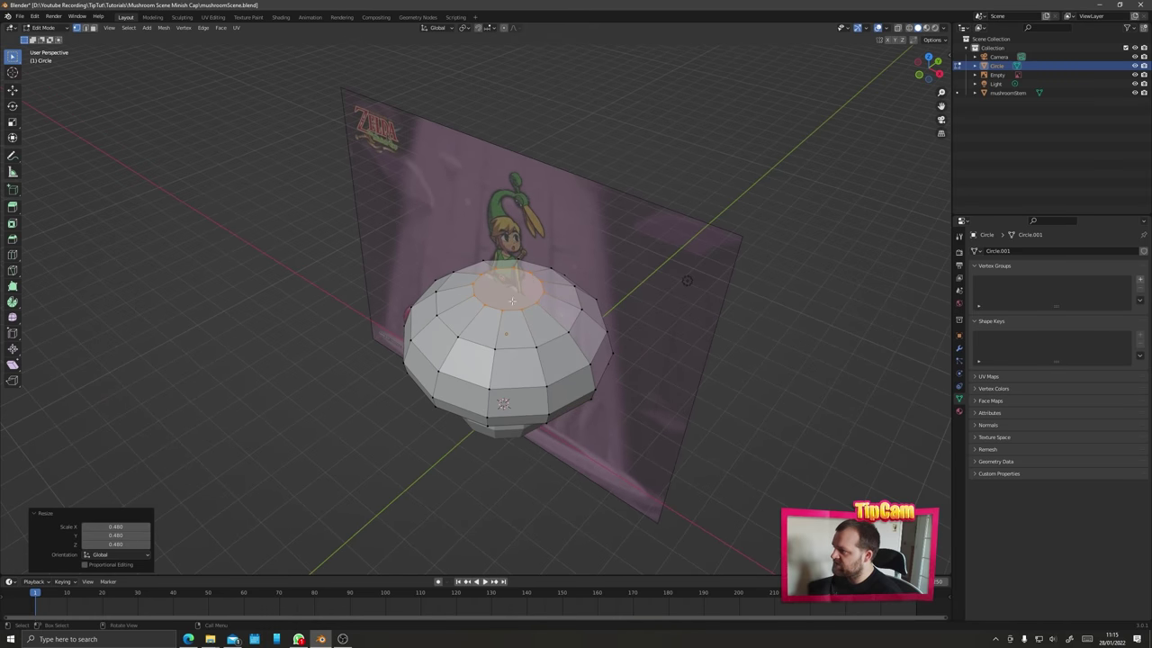
pyautogui.press('i')
pyautogui.click(454, 376)
# - Select the cap's underside face and inset it by about 0.049 m
pyautogui.moveTo(442, 471); pyautogui.dragTo(504, 273, button='middle')
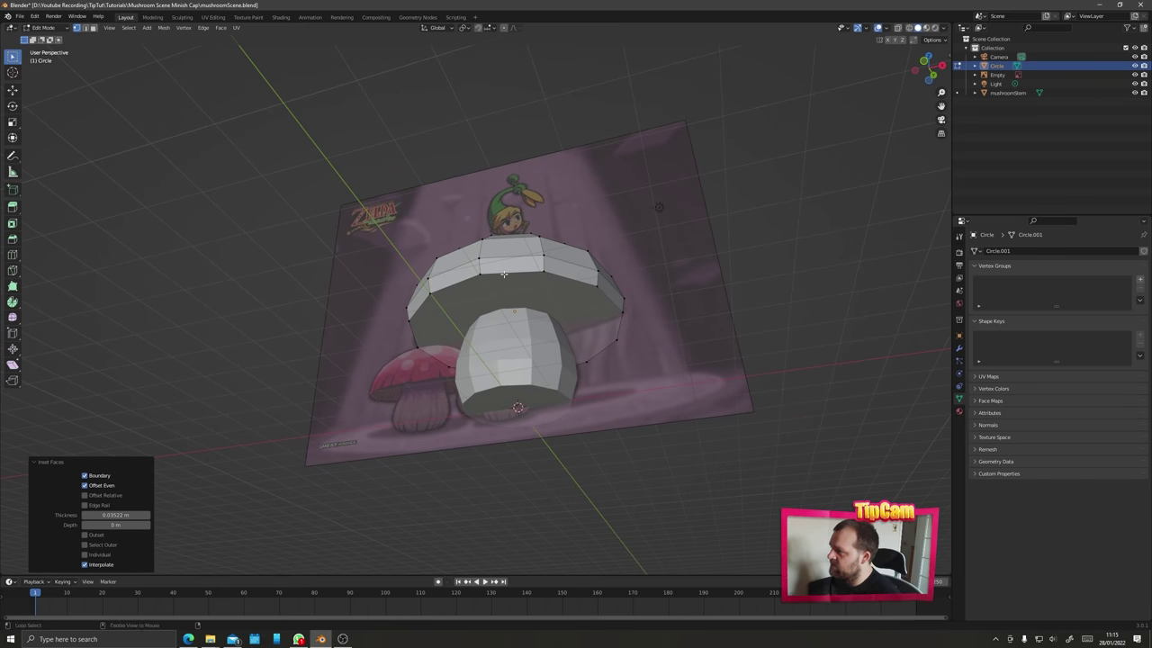
pyautogui.keyDown('alt'); pyautogui.click(504, 273); pyautogui.keyUp('alt')
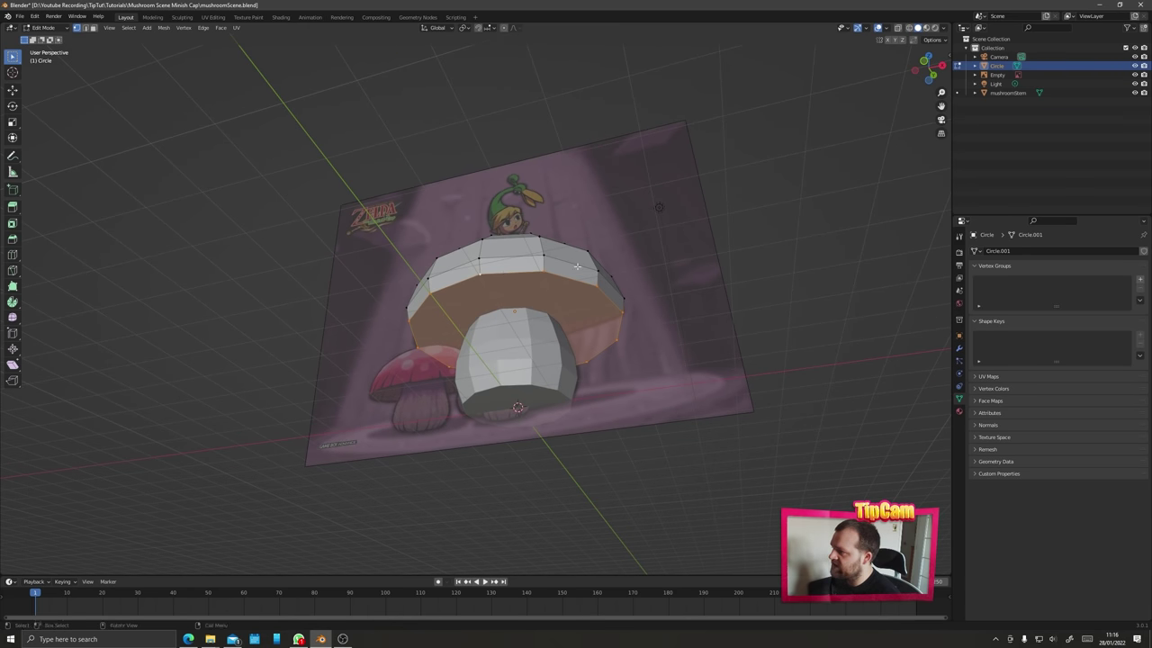
pyautogui.press('i')
pyautogui.click(377, 424)
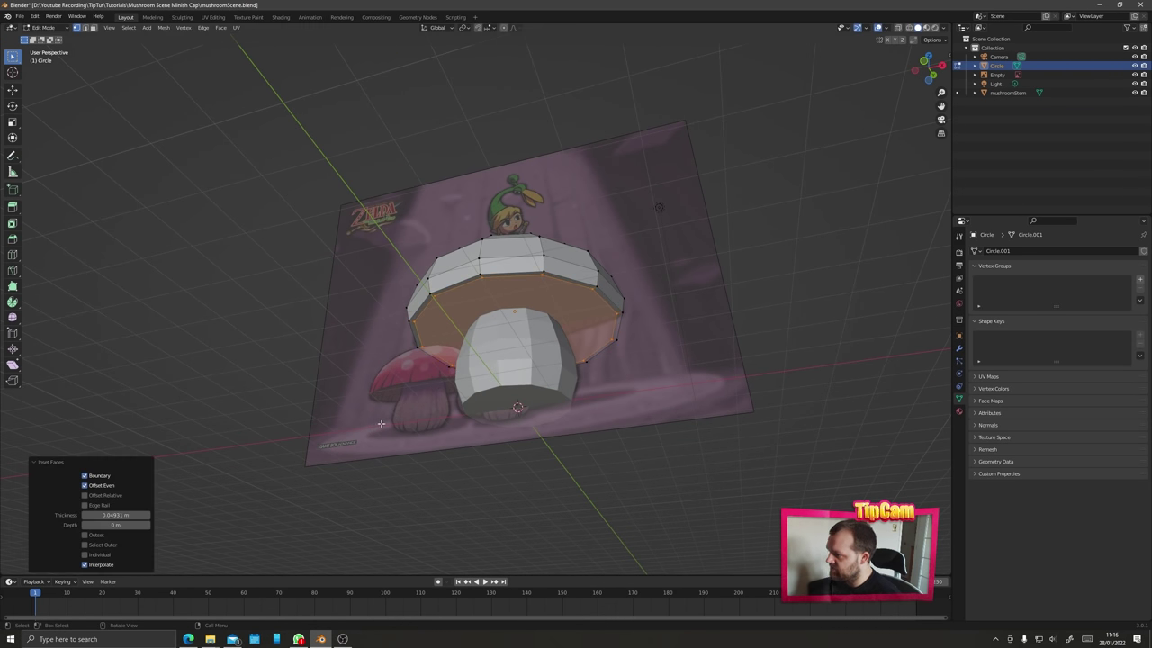
# - Inset the cap's underside face again by about 0.053 m and raise it about 0.16 m along Z
pyautogui.scroll(5, 383, 423)
pyautogui.moveTo(391, 420); pyautogui.dragTo(405, 441, button='middle')
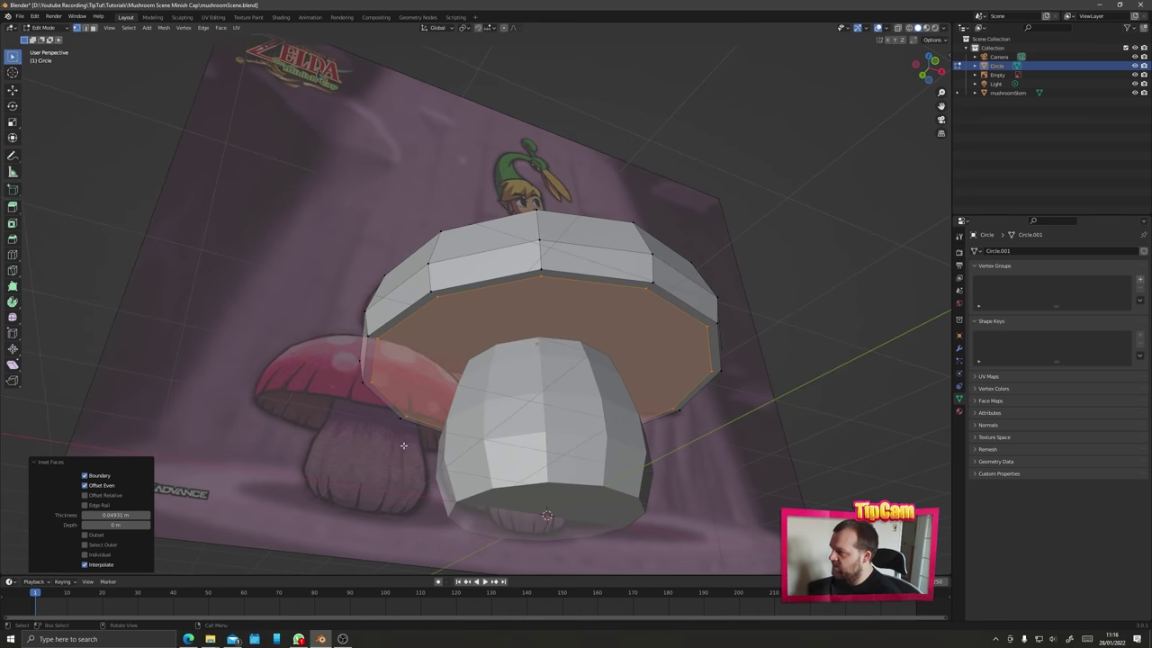
pyautogui.press('i')
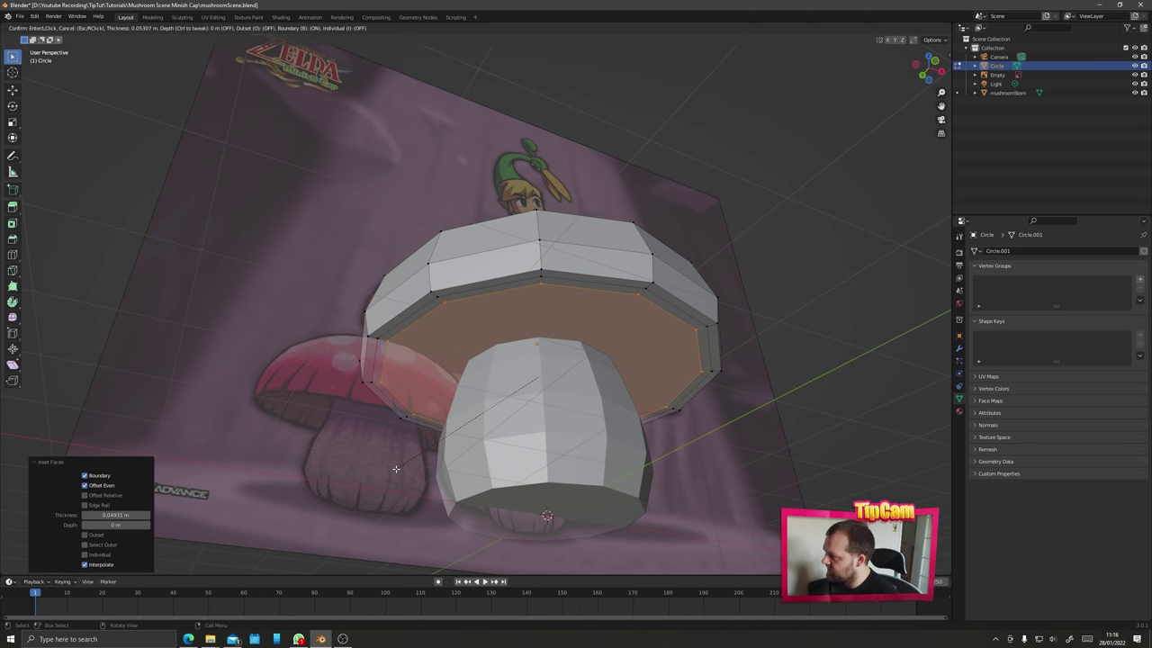
pyautogui.click(395, 468)
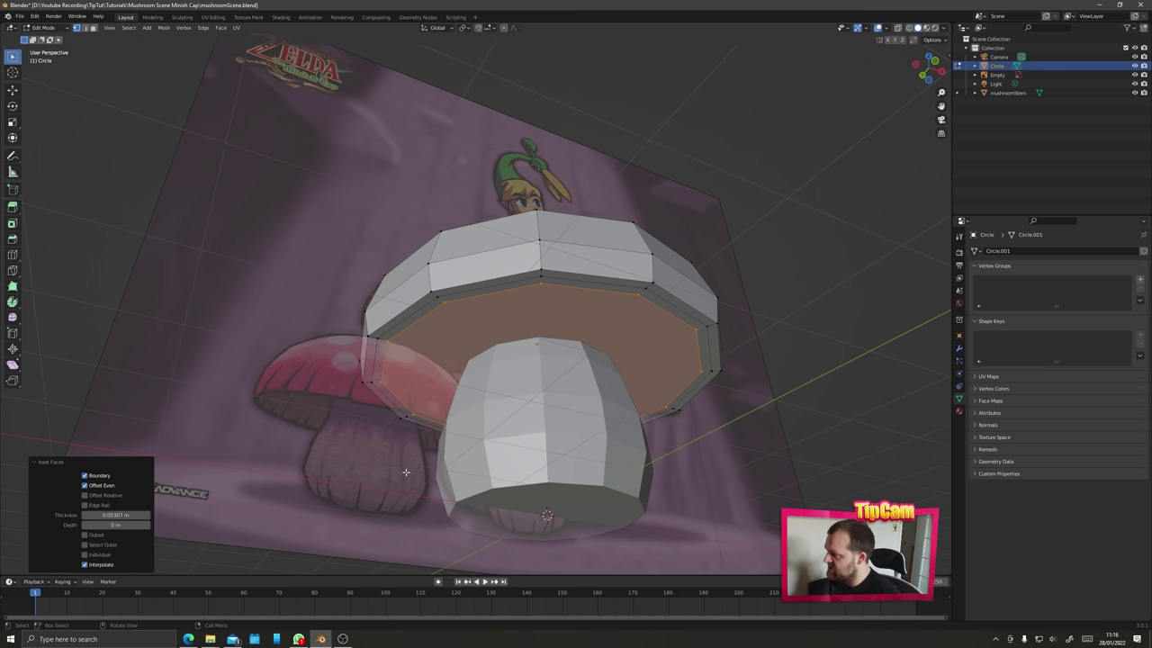
pyautogui.press('g')
pyautogui.press('z')
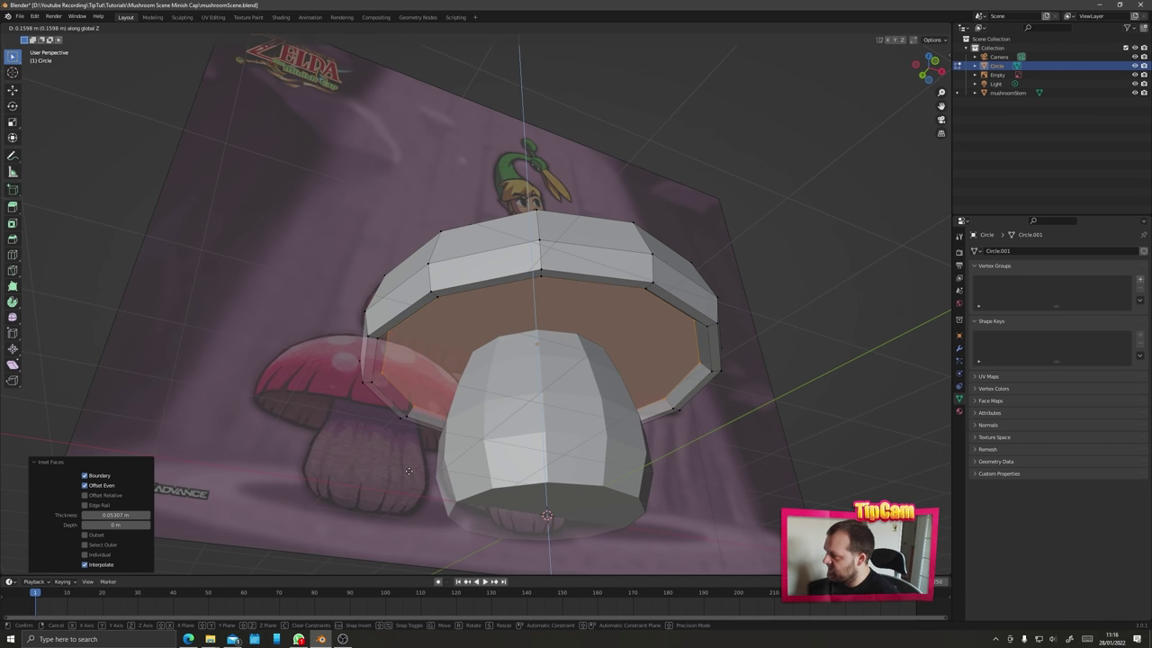
pyautogui.click(409, 470)
# - Extrude the underside face about 0.70 m up into the cap and scale it by about 0.84
pyautogui.scroll(3, 597, 376)
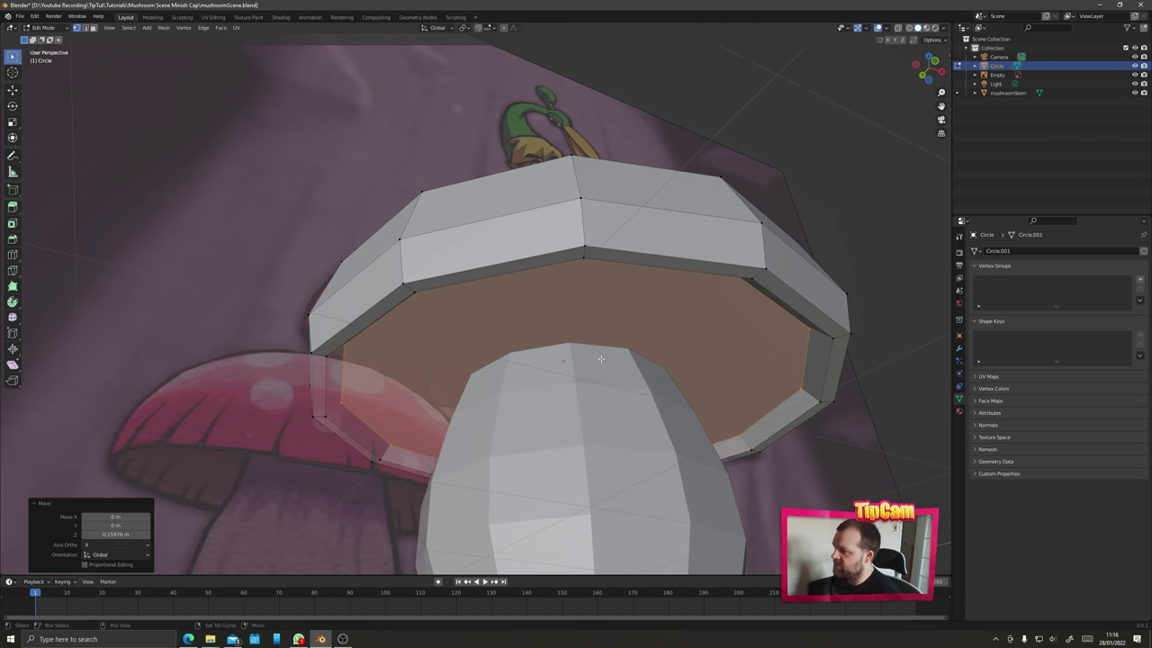
pyautogui.press('e')
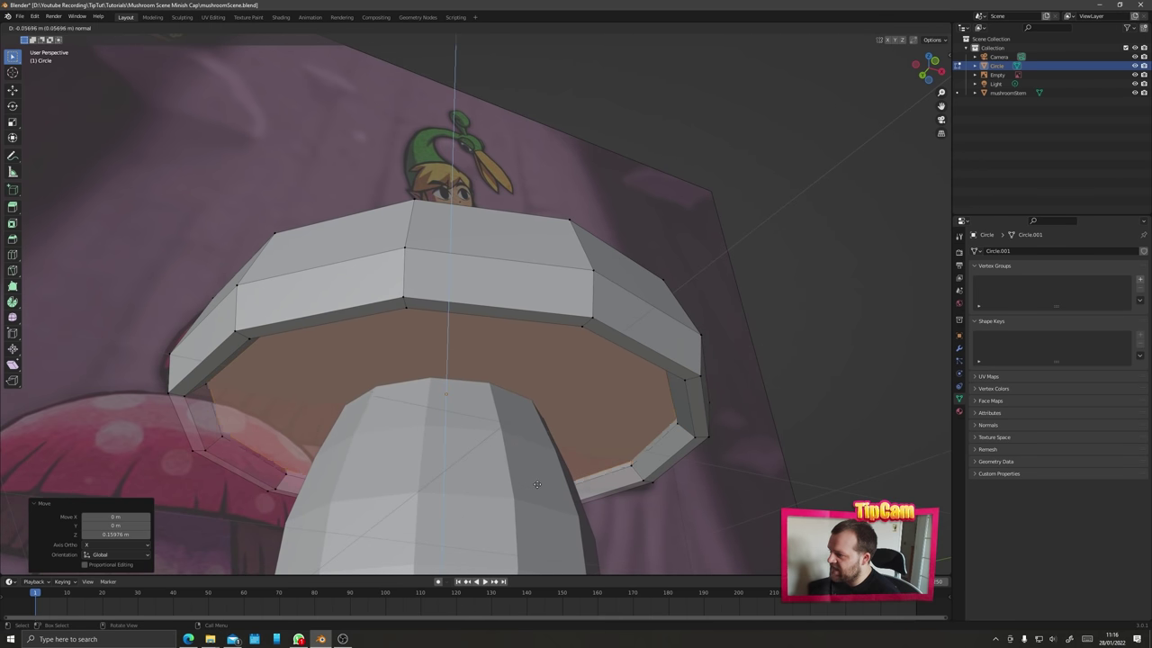
pyautogui.click(535, 423)
pyautogui.press('s')
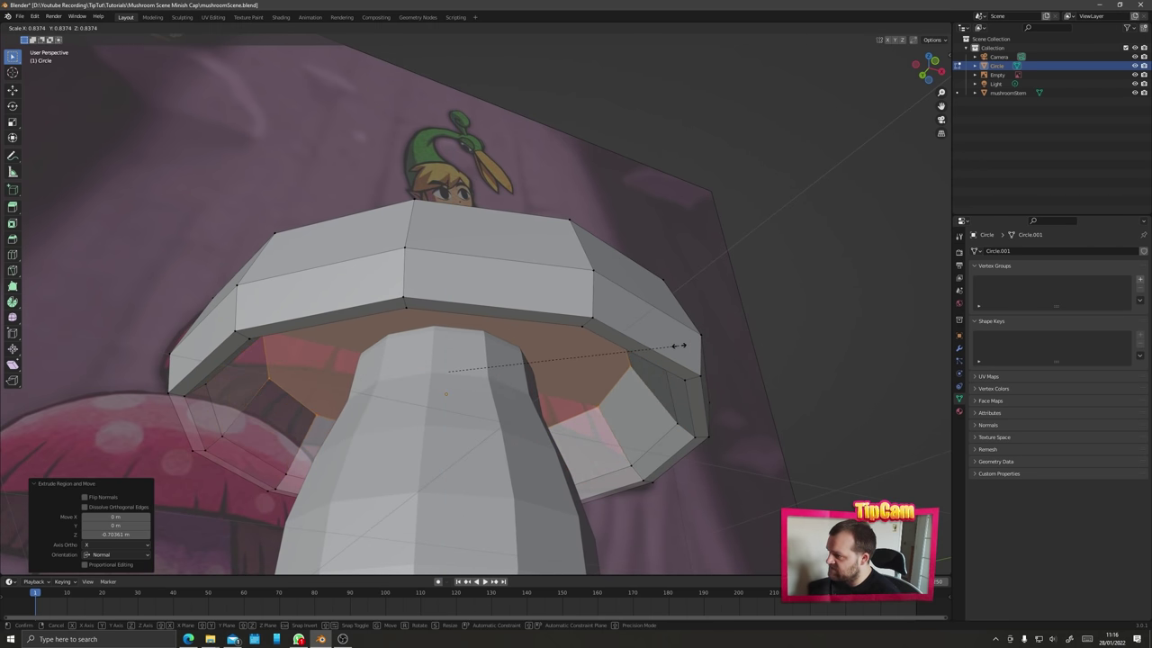
pyautogui.click(675, 347)
# - Extrude the inner cap face a further 0.66 m upward, scale it by about 0.54 and return to Object Mode
pyautogui.press('e')
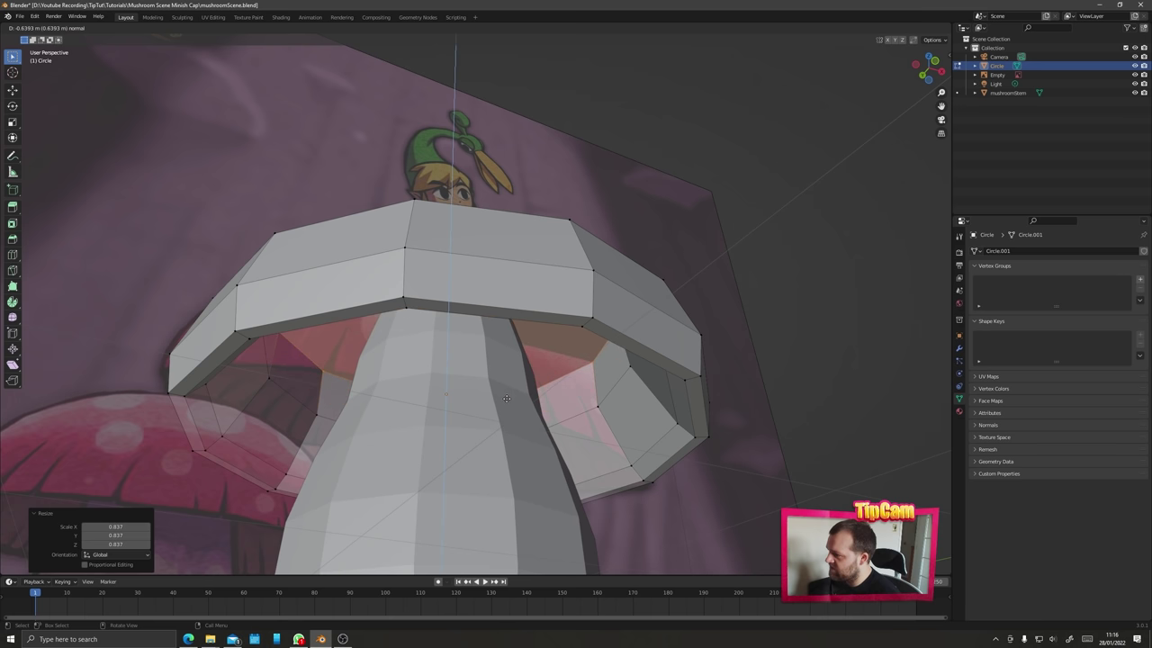
pyautogui.click(511, 407)
pyautogui.press('s')
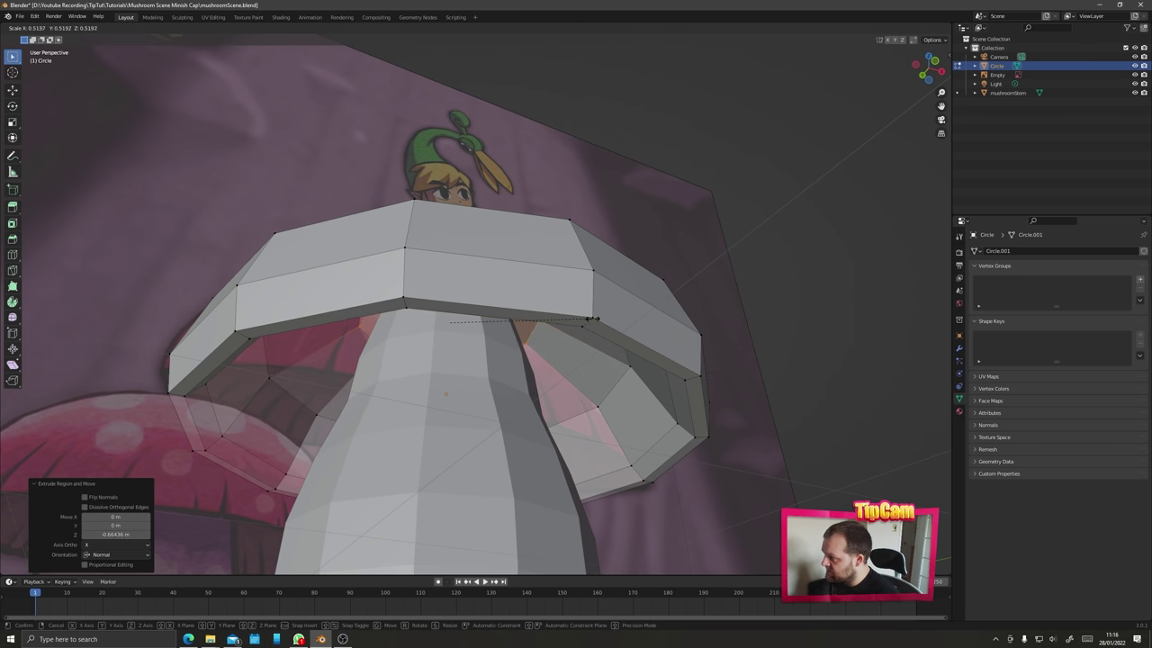
pyautogui.click(590, 321)
pyautogui.moveTo(589, 320); pyautogui.dragTo(405, 423, button='middle')
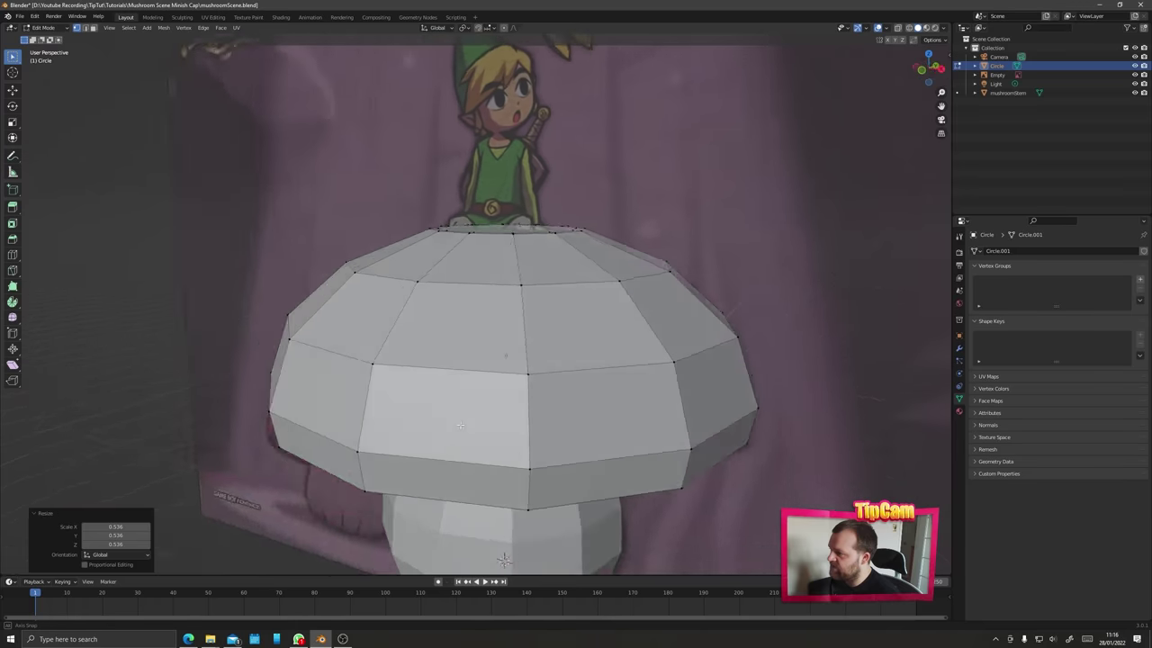
pyautogui.scroll(-4, 478, 411)
pyautogui.press('Tab')
pyautogui.moveTo(479, 409); pyautogui.dragTo(428, 440, button='middle')
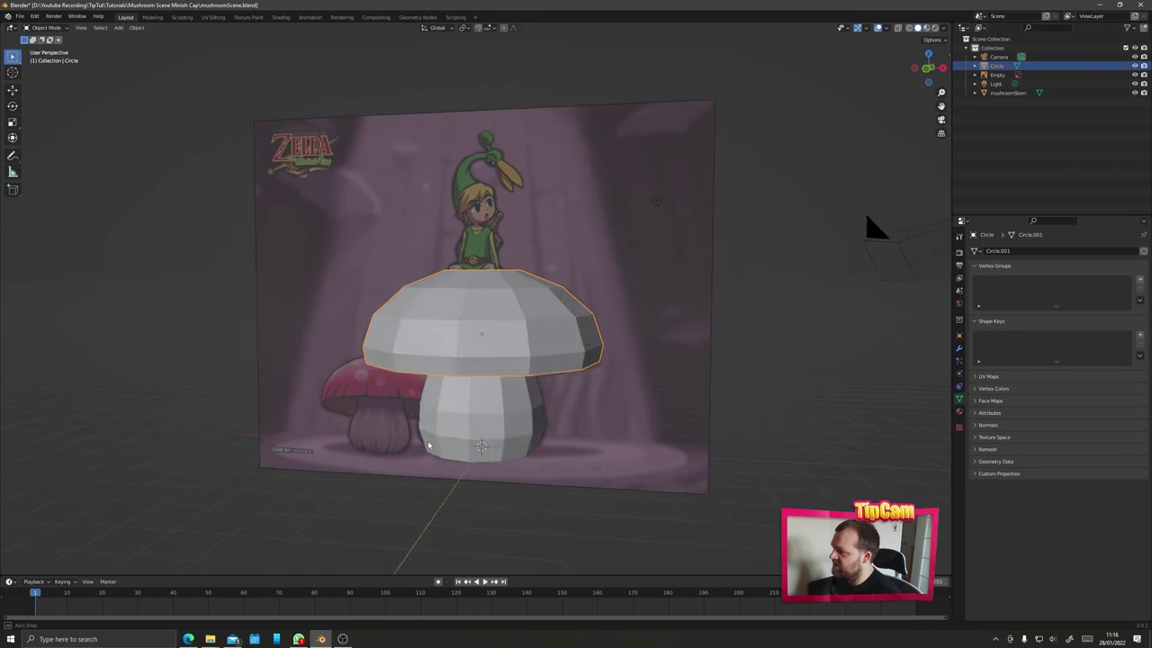
# - Hide the background reference image from viewport and render, and rename it as reference
pyautogui.scroll(-2, 443, 435)
pyautogui.click(593, 230)
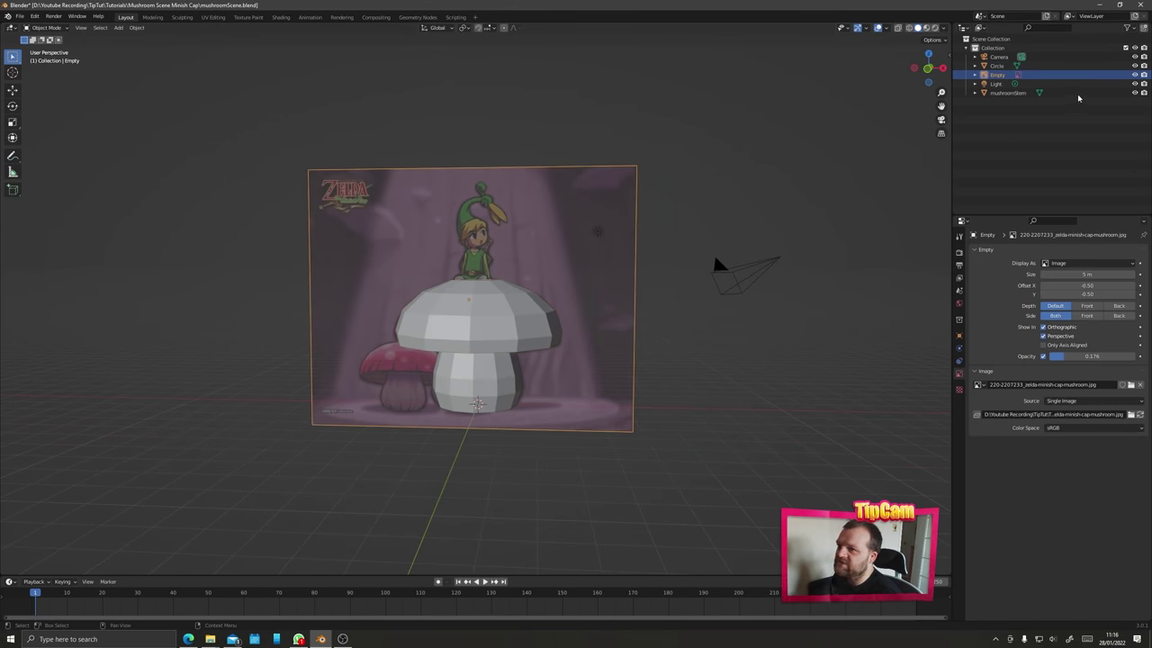
pyautogui.click(1144, 74)
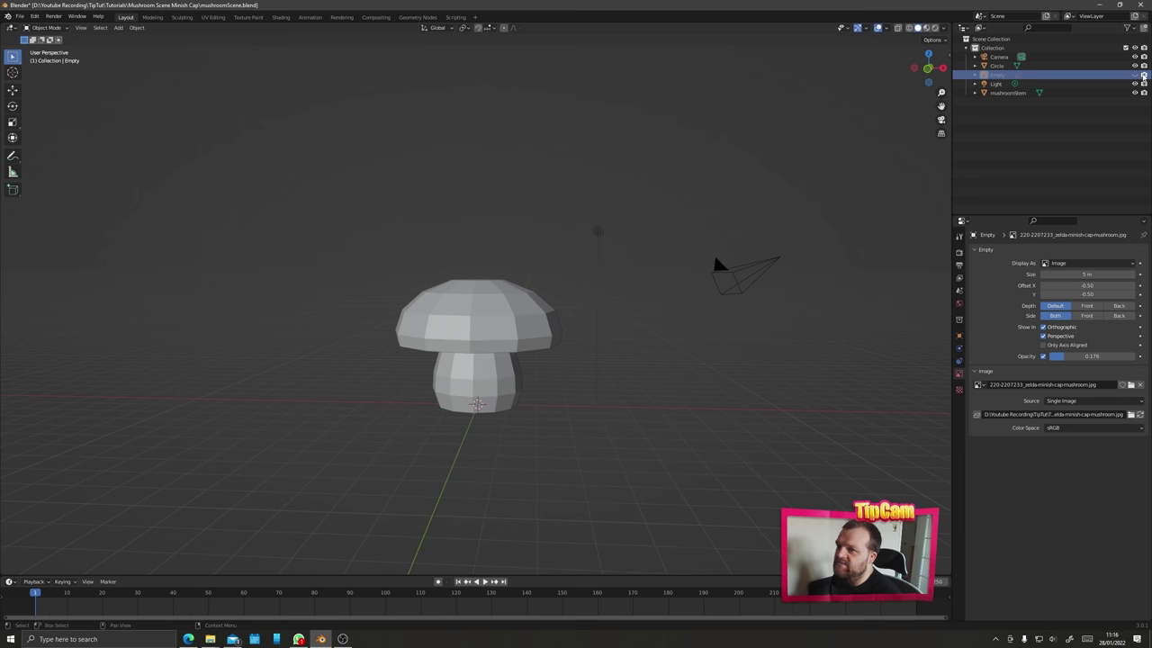
pyautogui.doubleClick(999, 76)
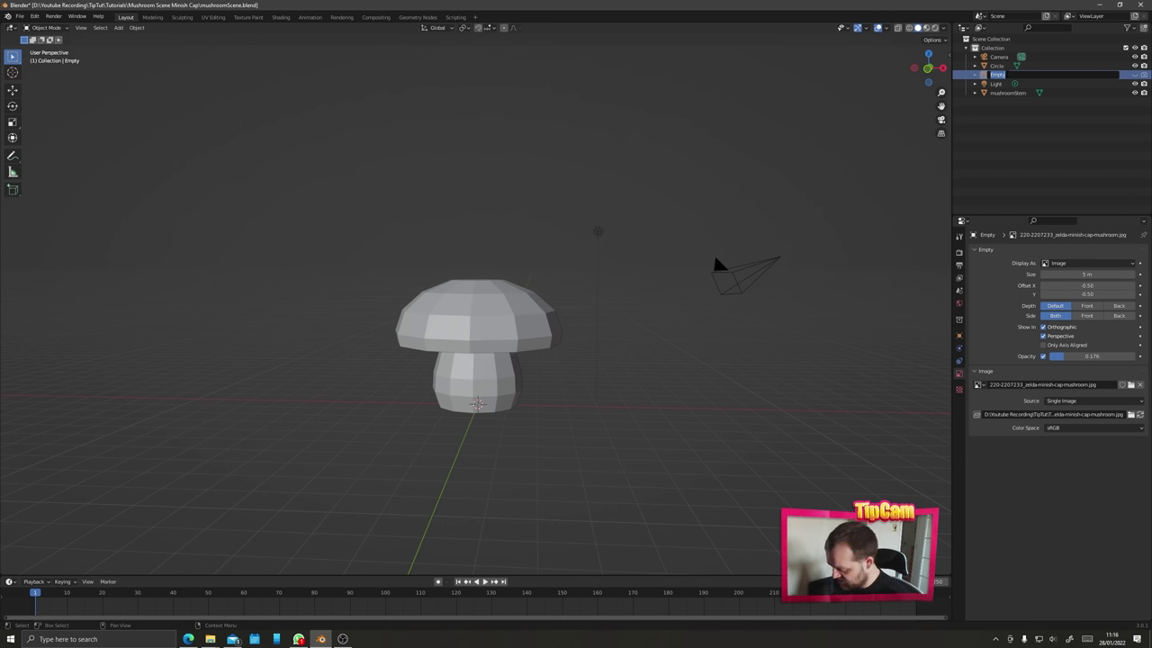
pyautogui.write('reference')
pyautogui.press('Return')
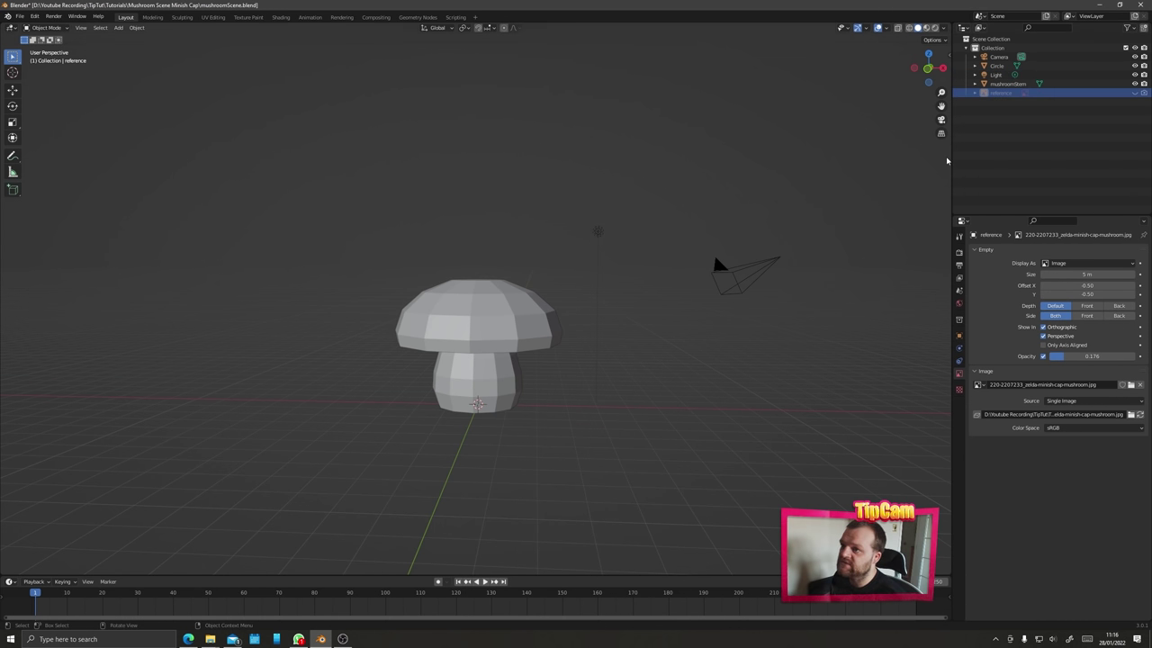
# - Rename the cap's Circle object as mushroomCap and deselect it
pyautogui.click(997, 65)
pyautogui.doubleClick(997, 66)
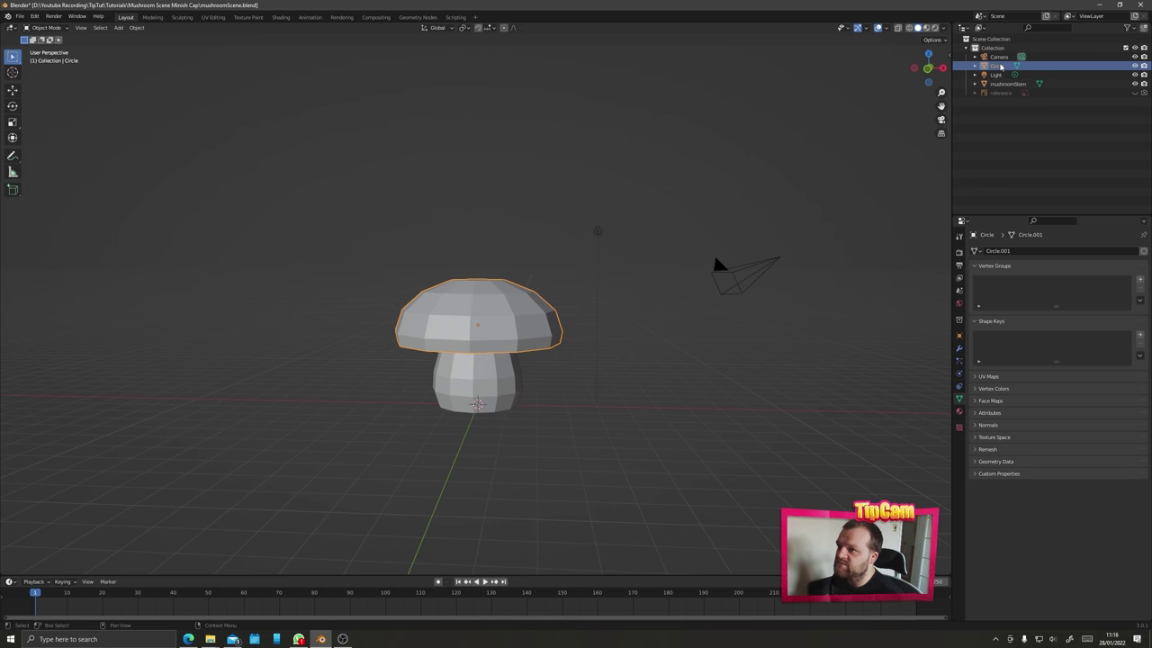
pyautogui.write('m')
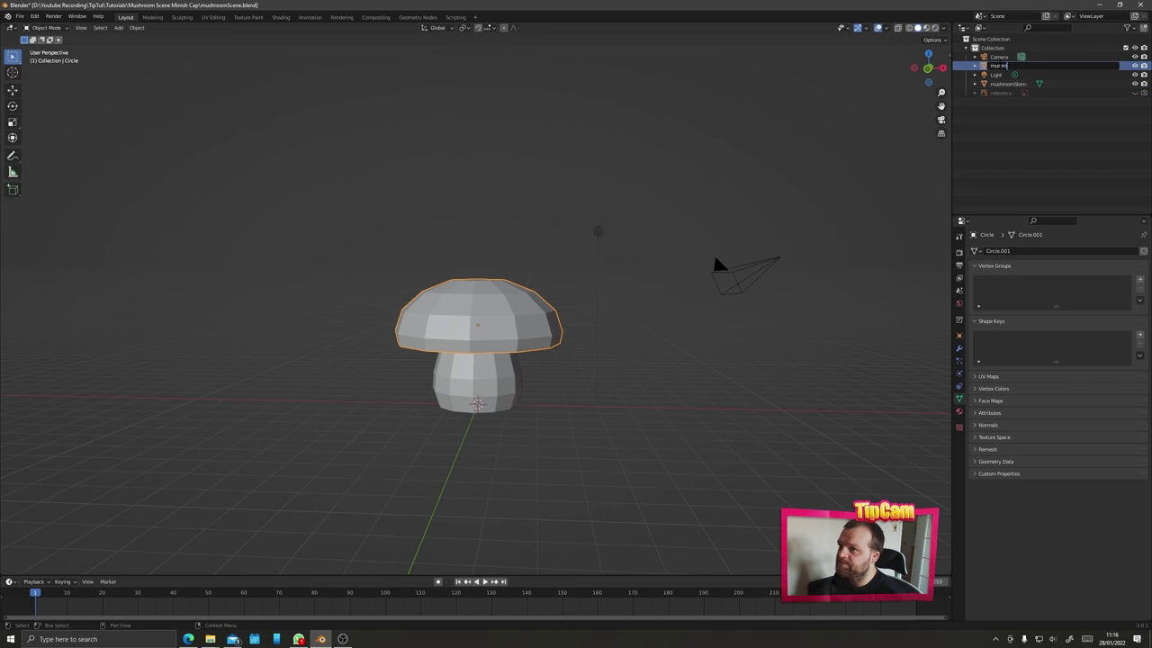
pyautogui.write('ushroomCap')
pyautogui.press('Return')
pyautogui.click(268, 314)
pyautogui.scroll(2, 375, 384)
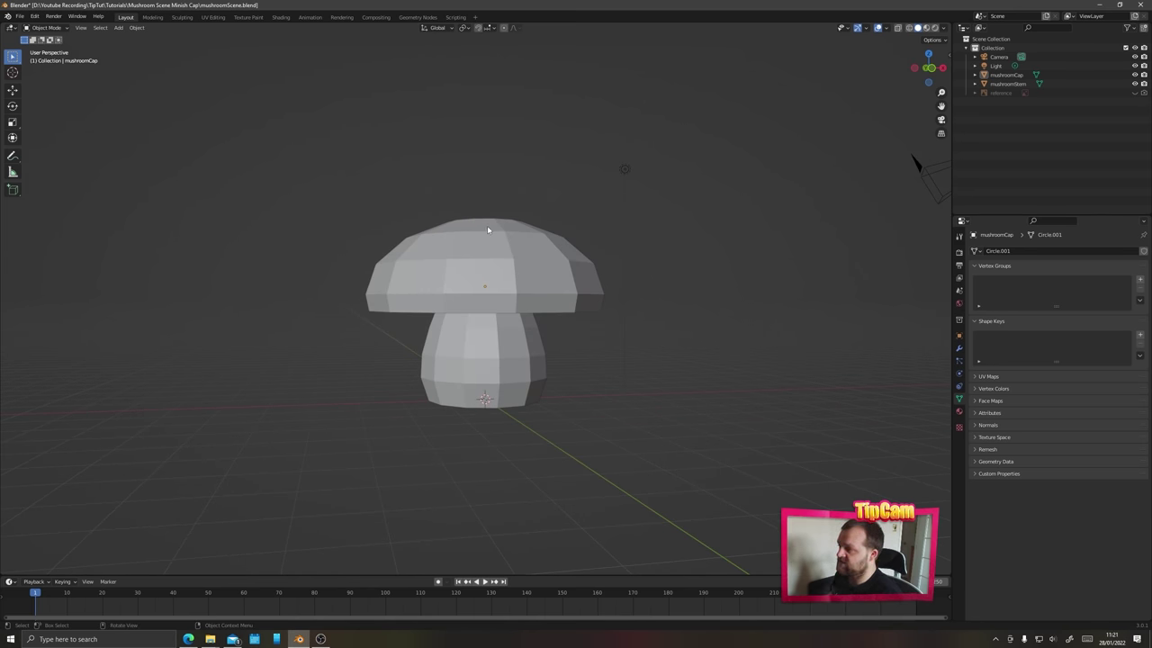
# - Hide the mushroom cap in the viewport and shade the stem smooth
pyautogui.click(484, 353)
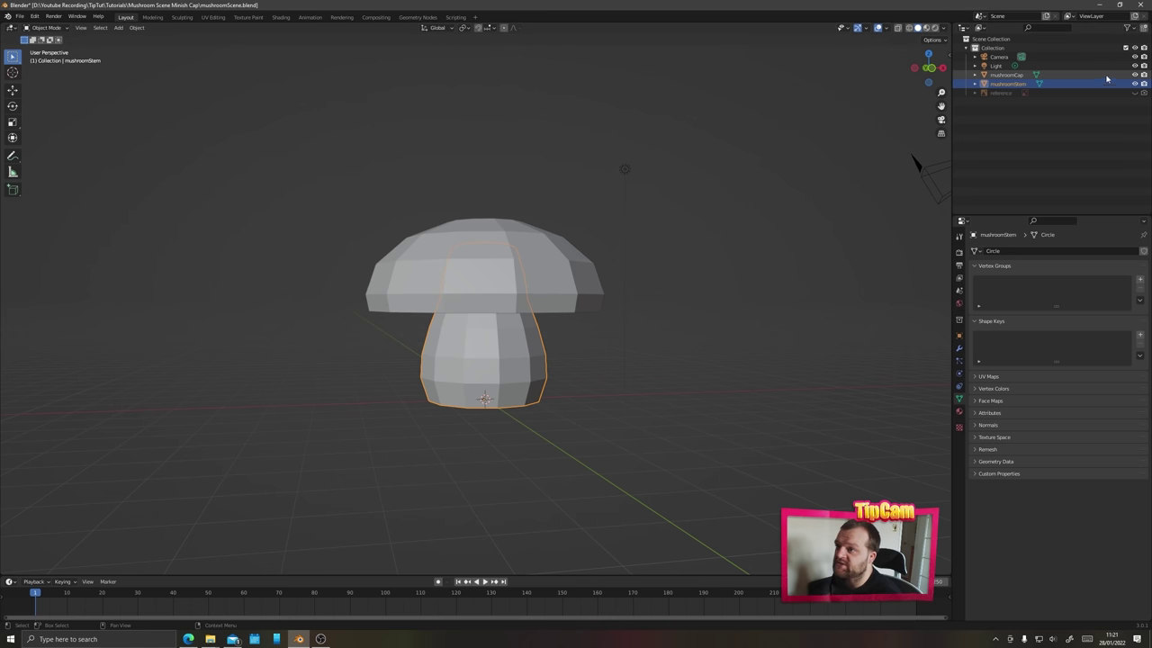
pyautogui.click(1135, 75)
pyautogui.moveTo(482, 335); pyautogui.dragTo(504, 370, button='middle')
pyautogui.rightClick(511, 272)
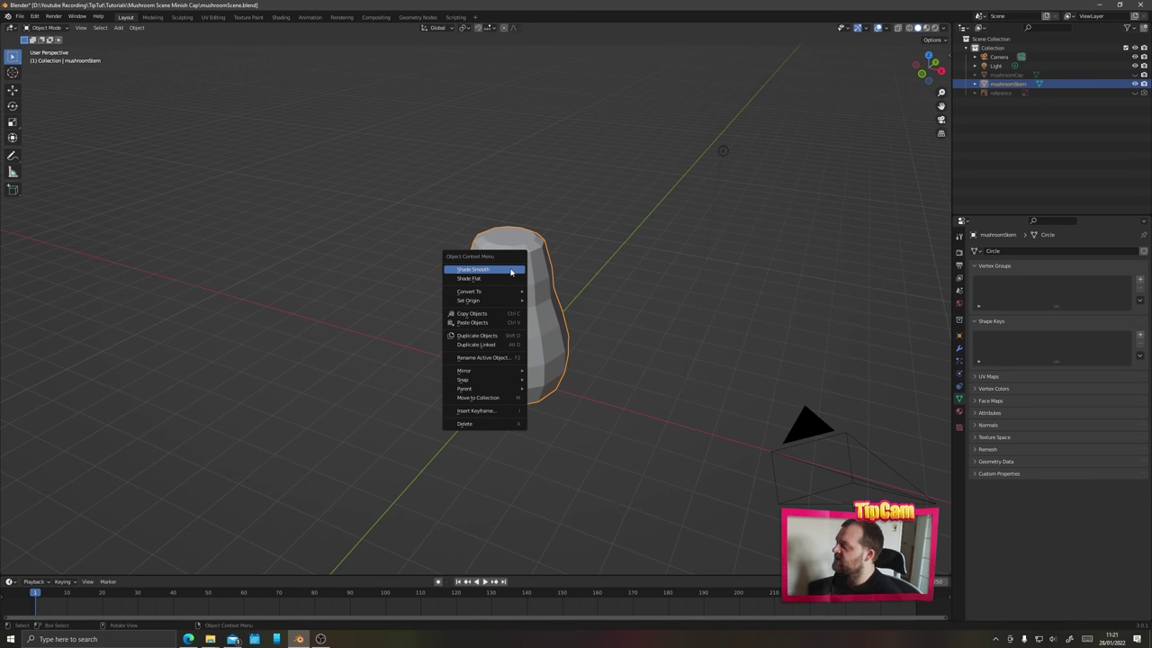
pyautogui.click(510, 270)
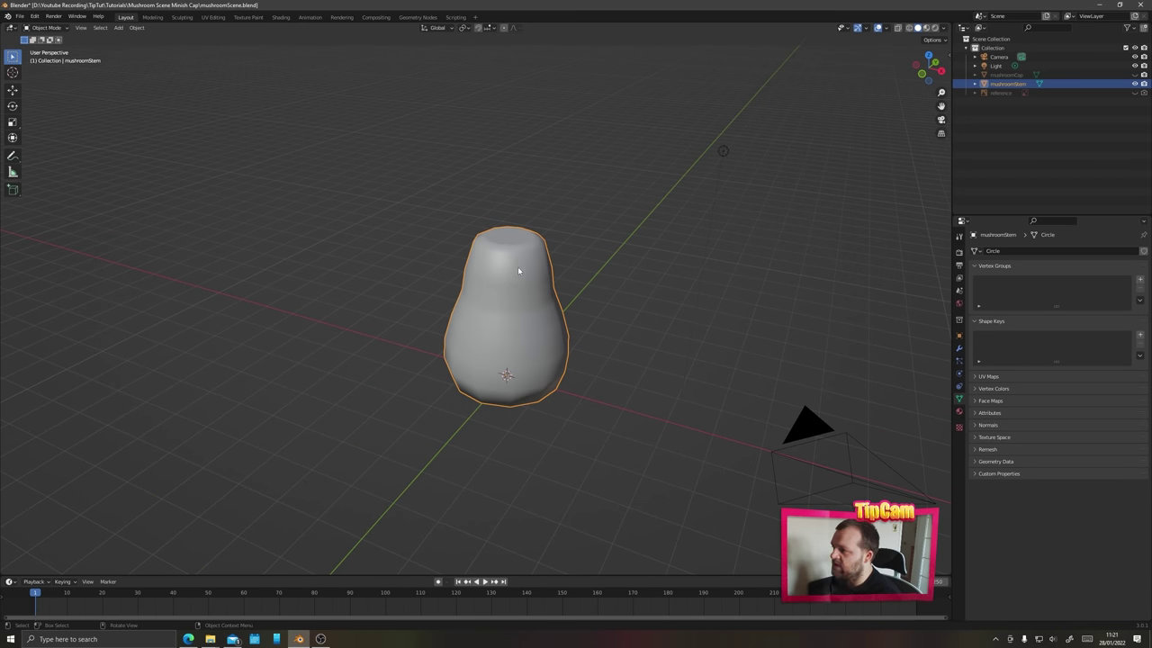
# - Add a Subdivision Surface modifier to the mushroom stem, raise its viewport level to 2 and select the stem
pyautogui.click(958, 347)
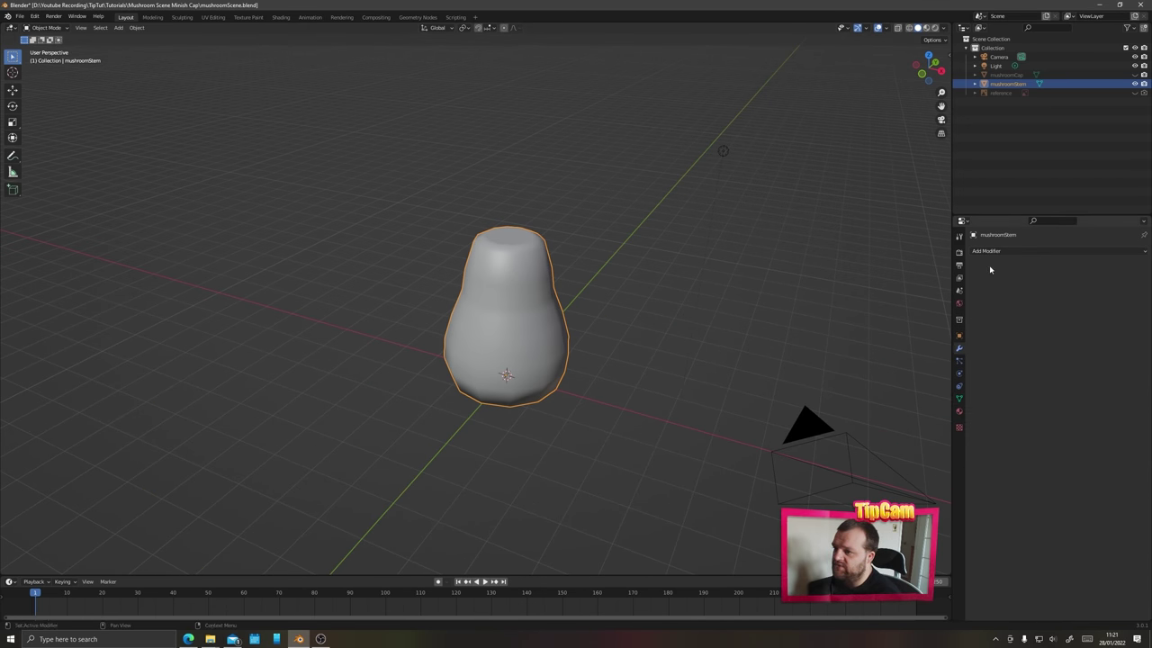
pyautogui.click(990, 251)
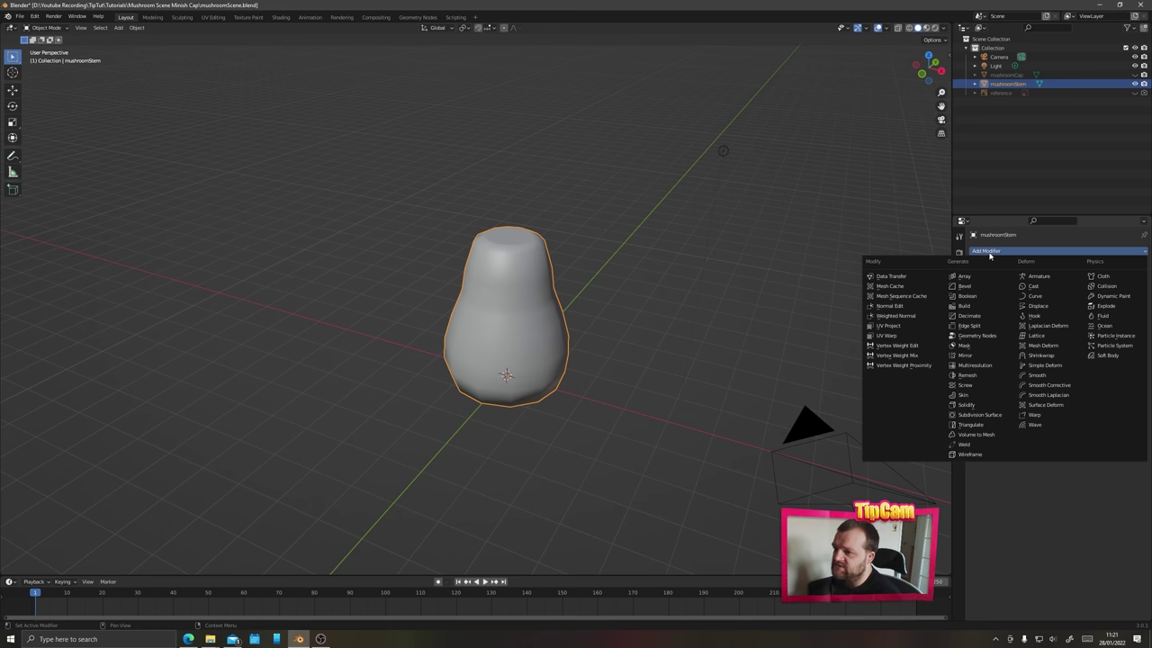
pyautogui.click(979, 414)
pyautogui.click(1133, 291)
pyautogui.scroll(2, 476, 326)
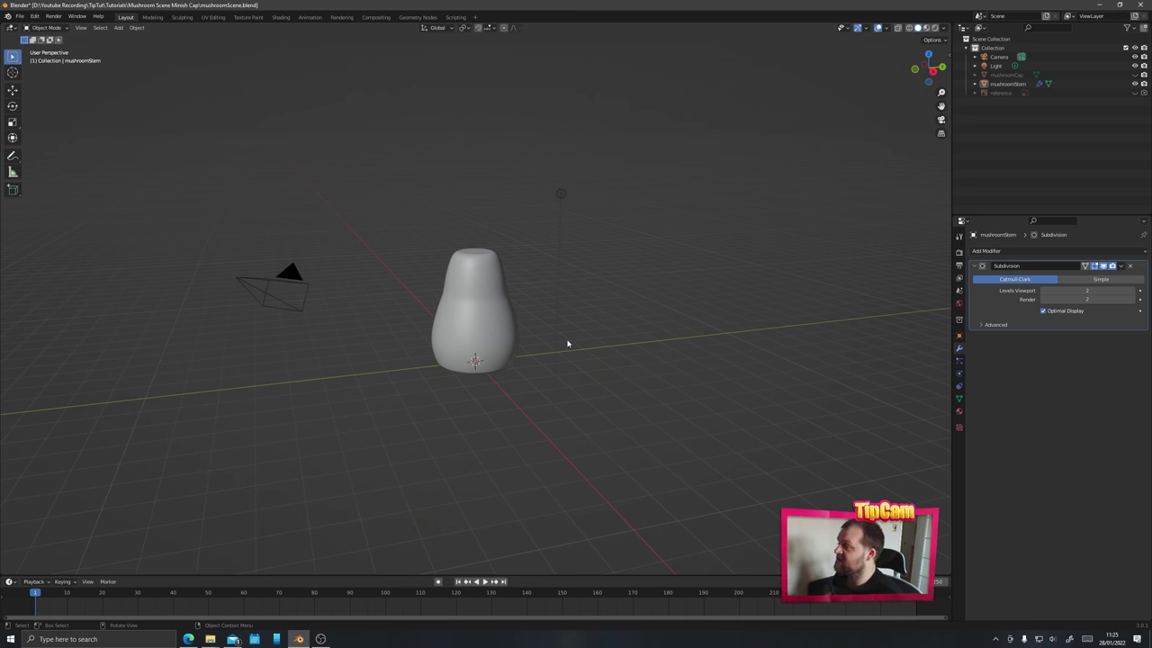
pyautogui.scroll(4, 386, 285)
pyautogui.moveTo(387, 285); pyautogui.dragTo(442, 322, button='middle')
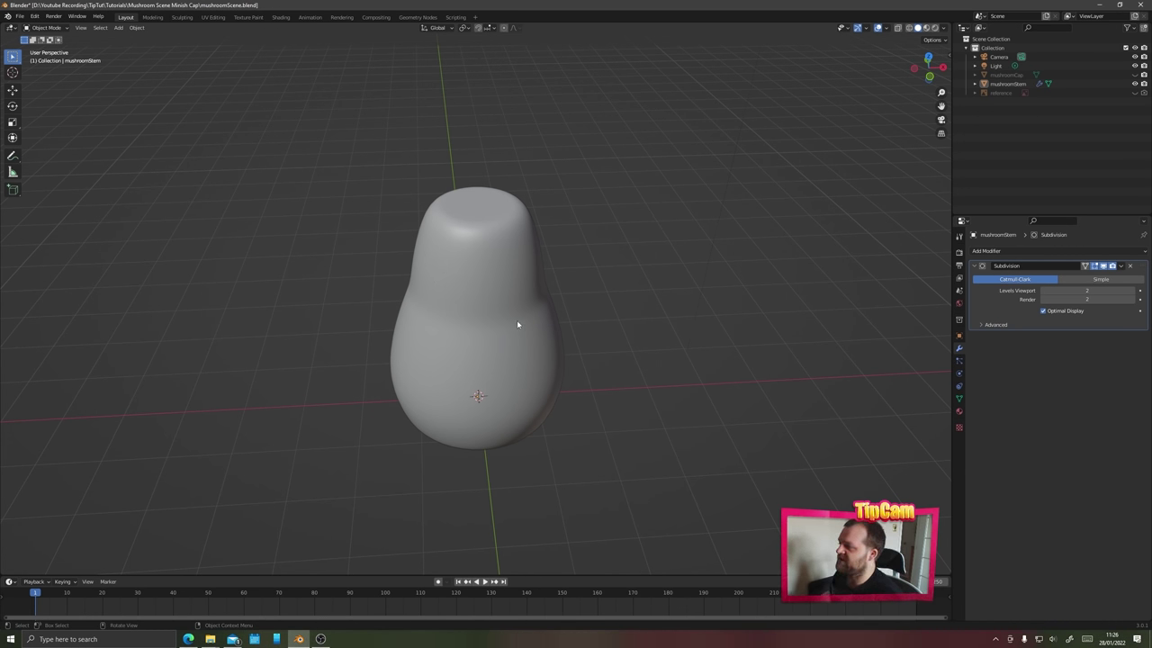
pyautogui.click(481, 272)
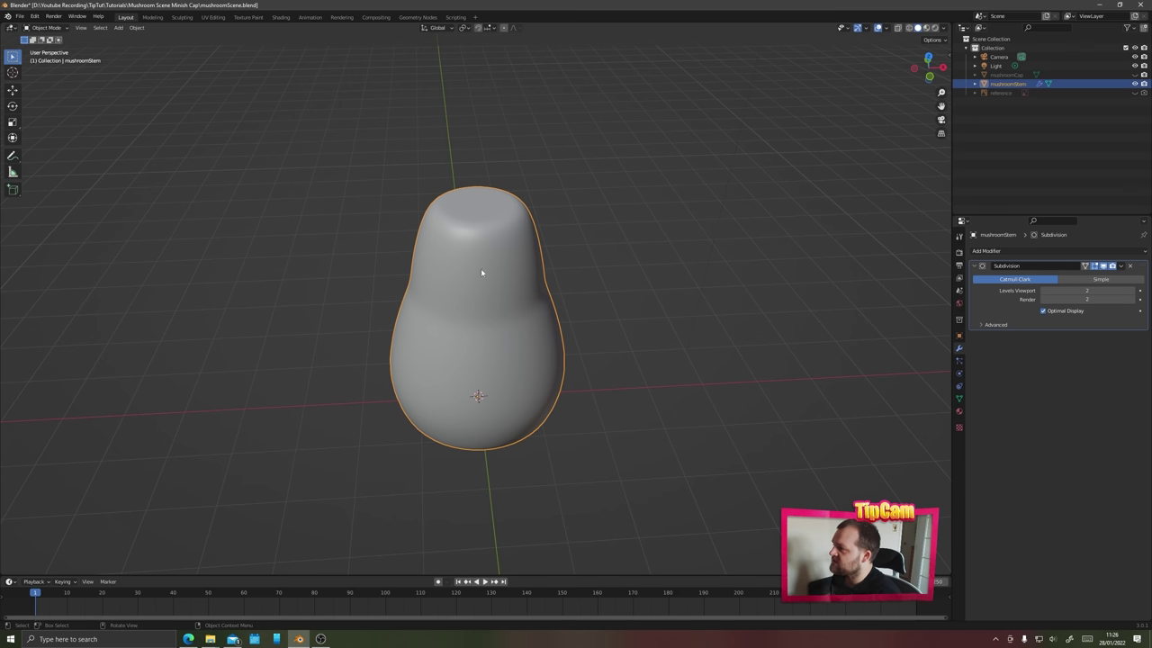
# - Briefly show the mushroom cap in the viewport above the stem and hide it again
pyautogui.click(1134, 75)
pyautogui.click(1134, 75)
pyautogui.click(1134, 74)
pyautogui.click(1133, 75)
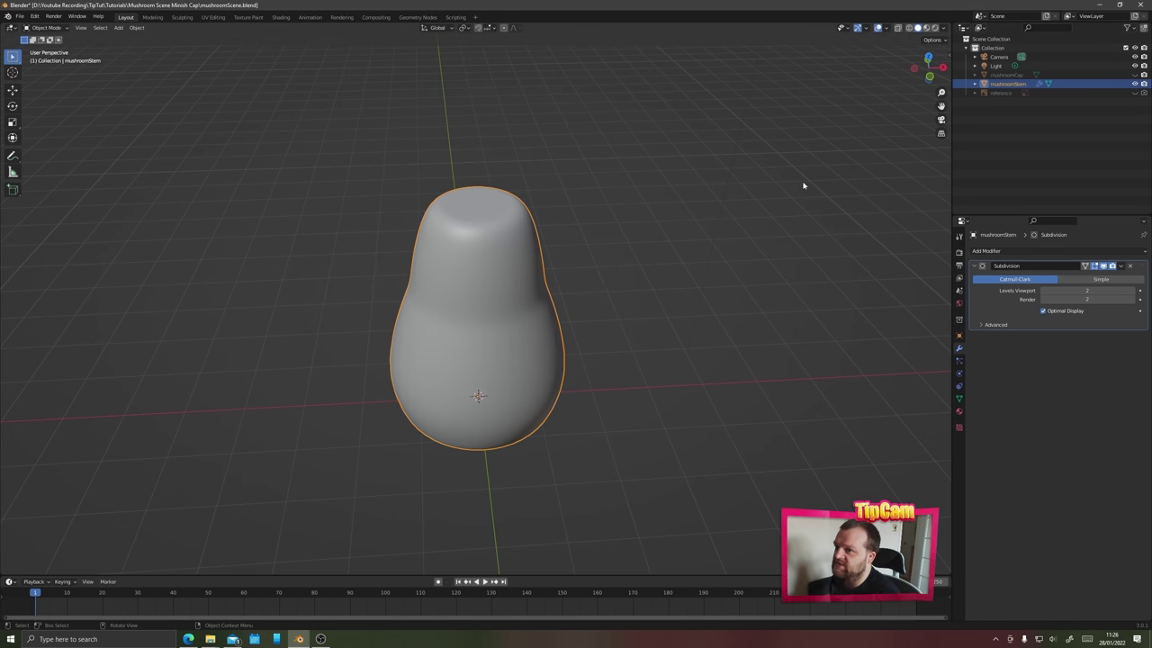
# - Add a vertical loop cut to the stem in Edit Mode, slid toward the neighbouring edge with a factor of about -0.56
pyautogui.moveTo(482, 271); pyautogui.dragTo(452, 304, button='middle')
pyautogui.scroll(-3, 406, 258)
pyautogui.press('Tab')
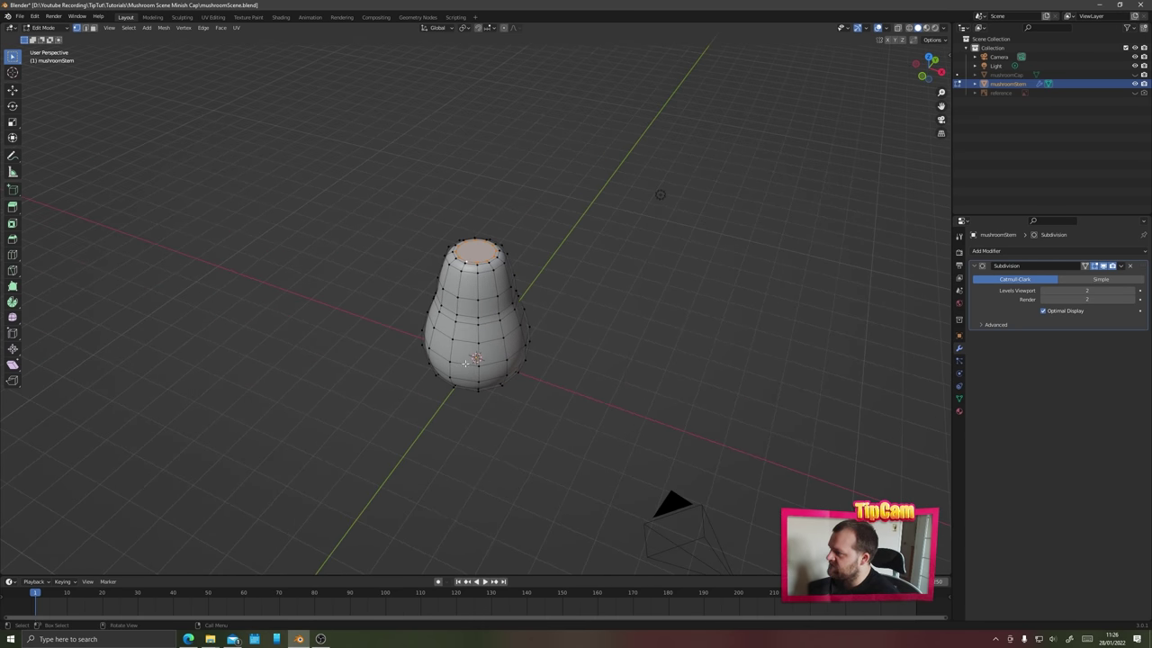
pyautogui.scroll(3, 389, 343)
pyautogui.moveTo(389, 343); pyautogui.dragTo(332, 298, button='middle')
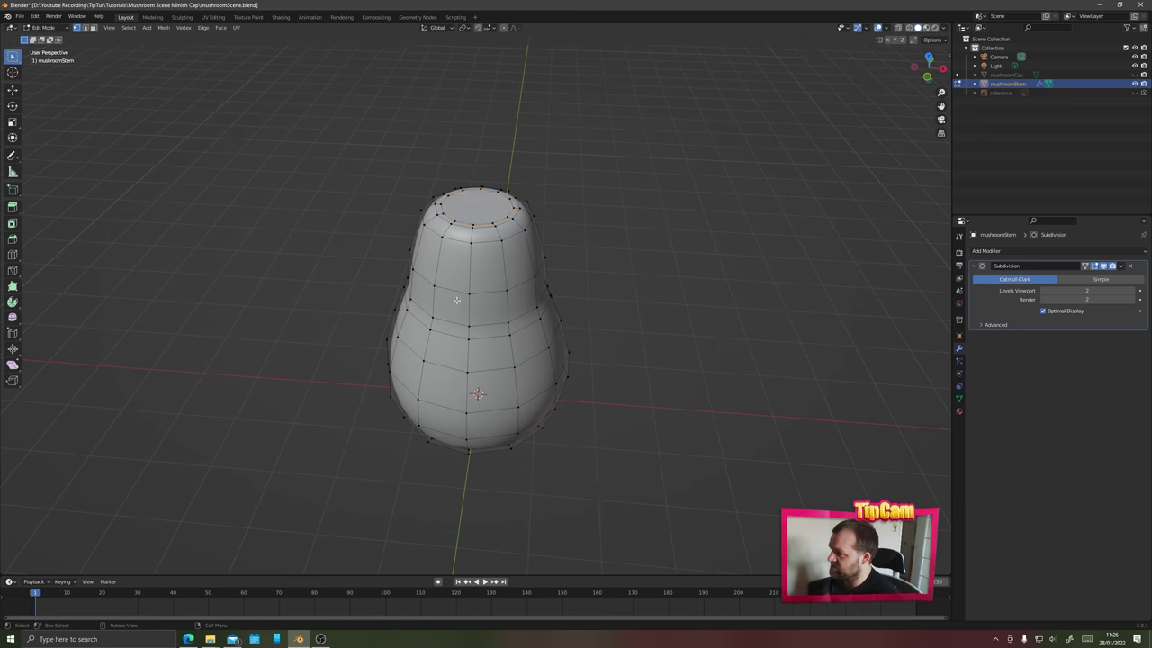
pyautogui.hotkey('ctrl', 'r')
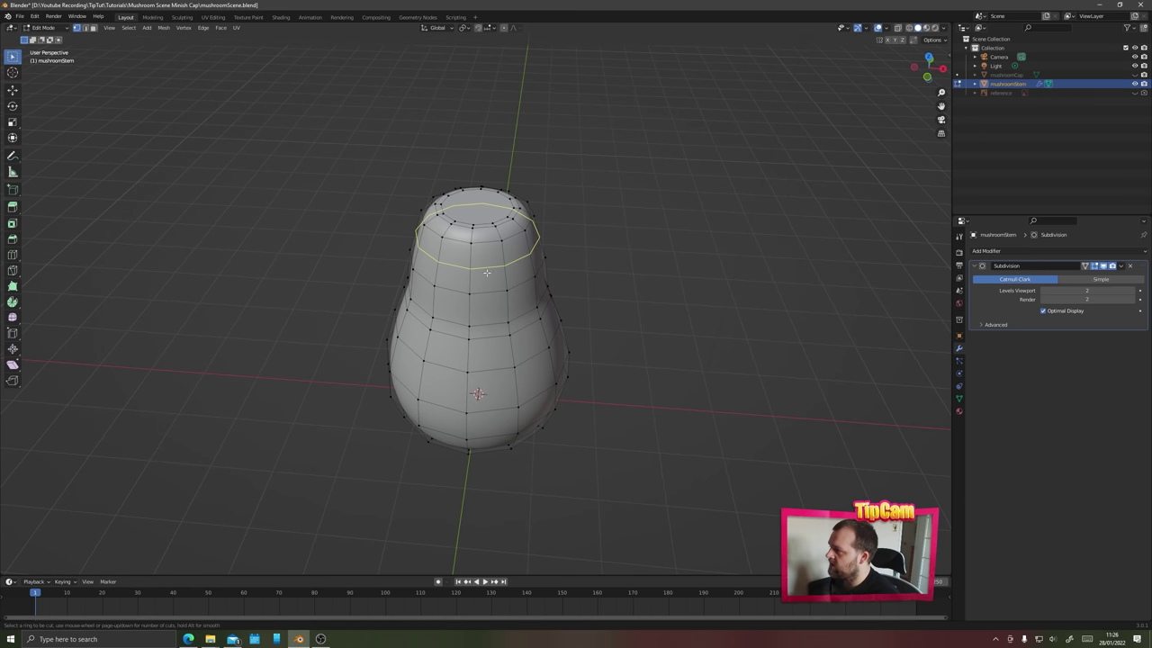
pyautogui.click(447, 306)
pyautogui.rightClick(447, 307)
pyautogui.press('g')
pyautogui.press('g')
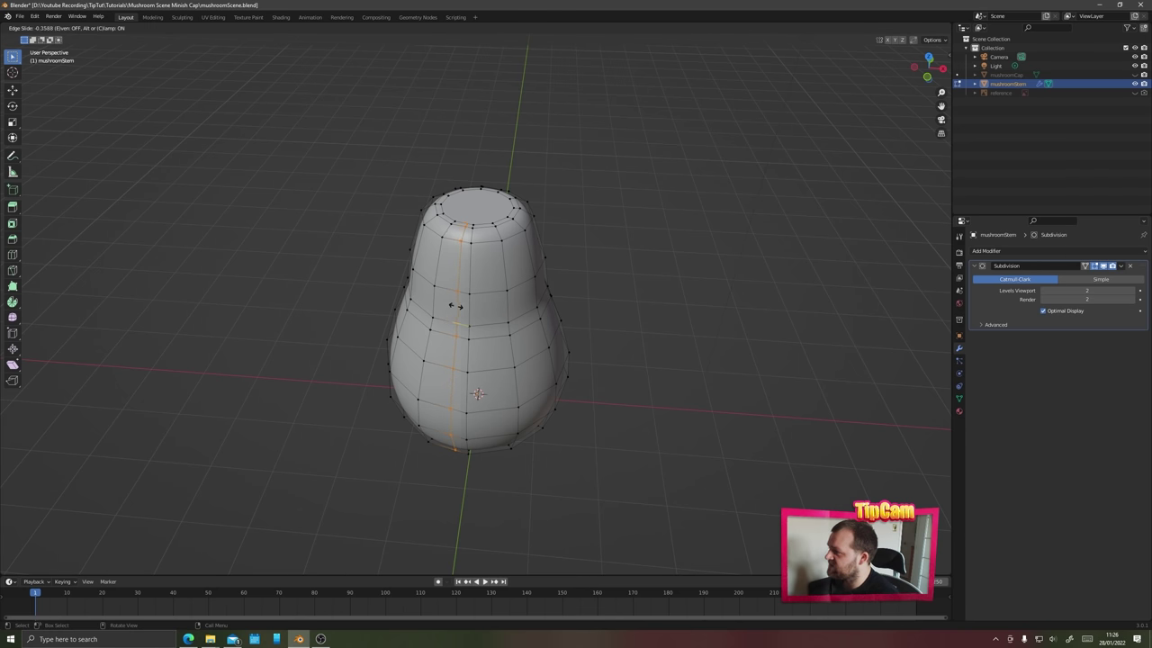
pyautogui.click(459, 303)
# - Add a second vertical loop cut centred in the narrow strip beside the new edge loop
pyautogui.scroll(4, 457, 382)
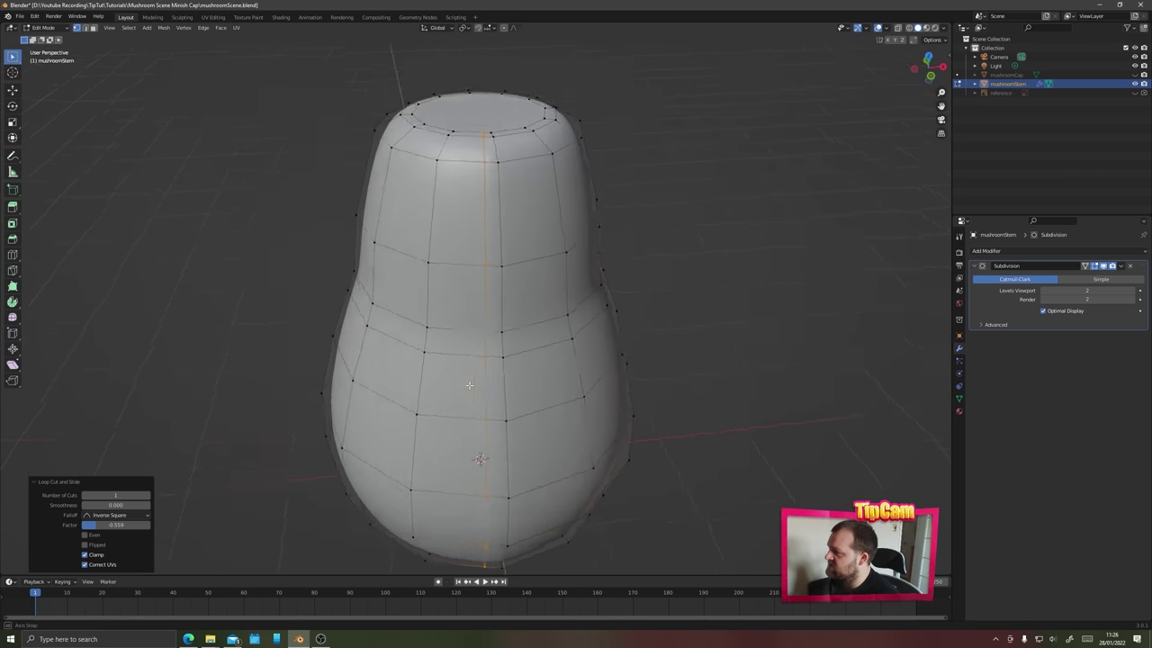
pyautogui.hotkey('ctrl', 'r')
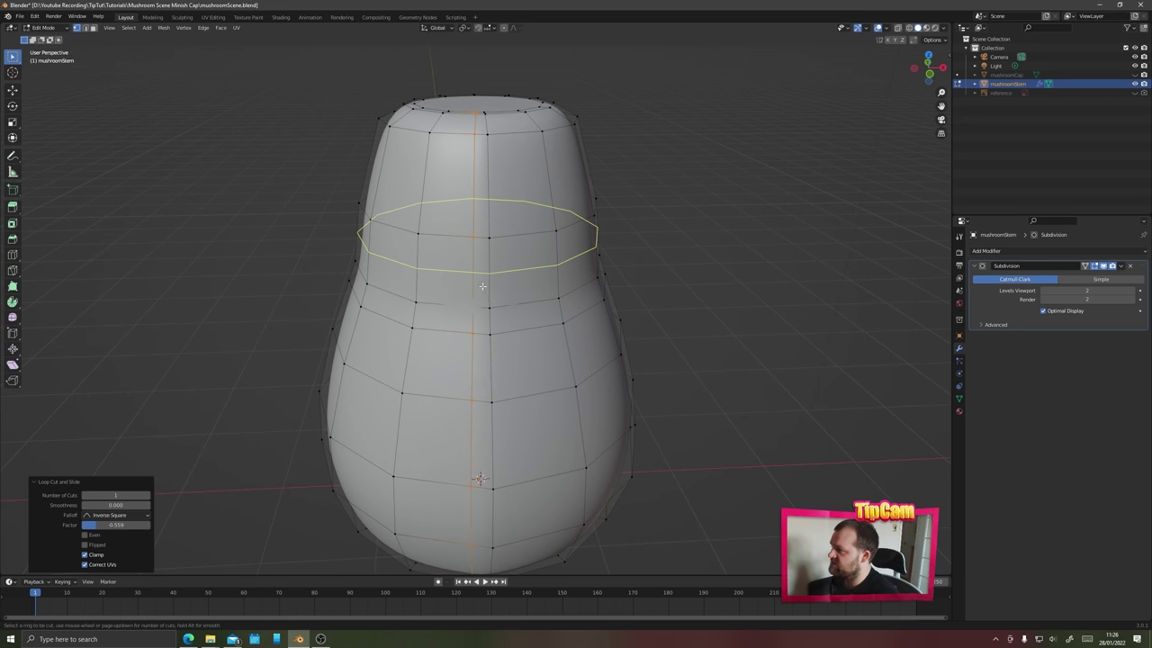
pyautogui.click(482, 234)
pyautogui.rightClick(487, 218)
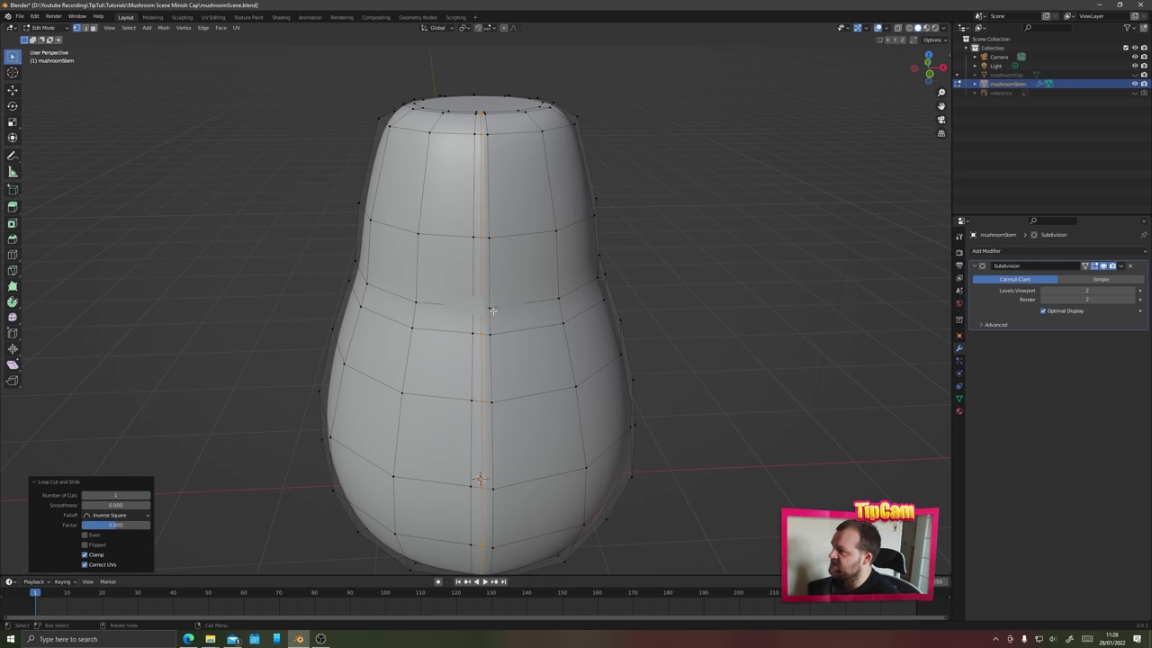
# - Select the strip's middle vertical edge loop in edge mode and move it about 0.22 m inward along Y to form a groove
pyautogui.click(86, 28)
pyautogui.click(253, 215)
pyautogui.keyDown('alt'); pyautogui.click(482, 206); pyautogui.keyUp('alt')
pyautogui.moveTo(482, 206); pyautogui.dragTo(479, 313, button='middle')
pyautogui.scroll(3, 480, 312)
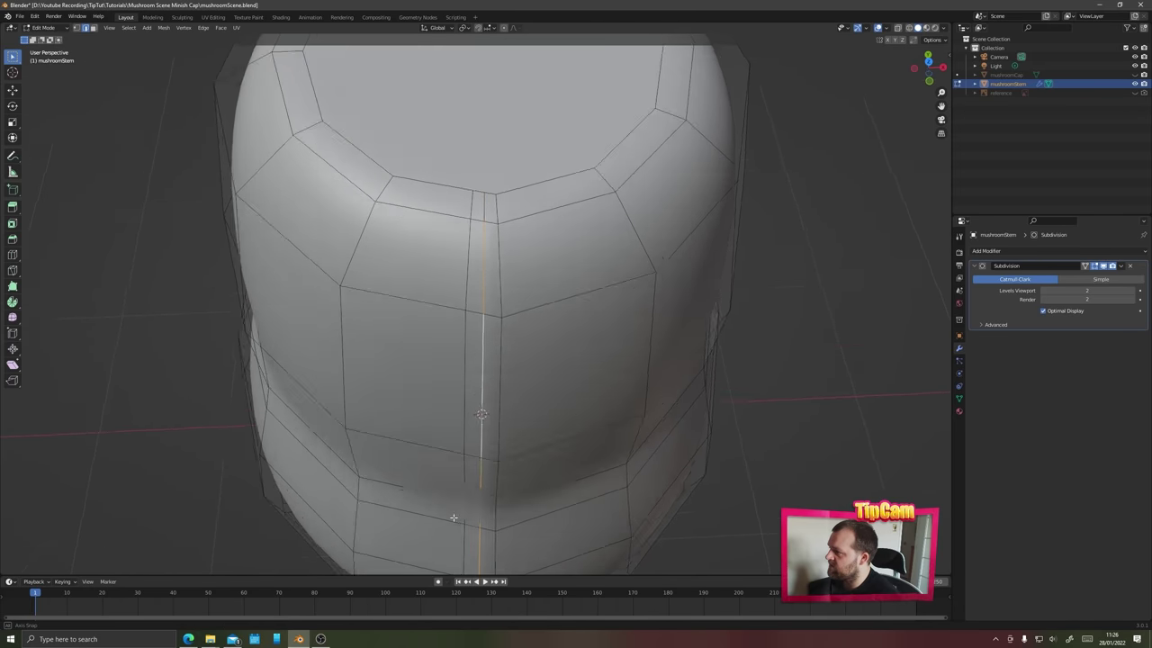
pyautogui.scroll(5, 449, 519)
pyautogui.moveTo(450, 372); pyautogui.dragTo(469, 216, button='middle')
pyautogui.scroll(-6, 470, 216)
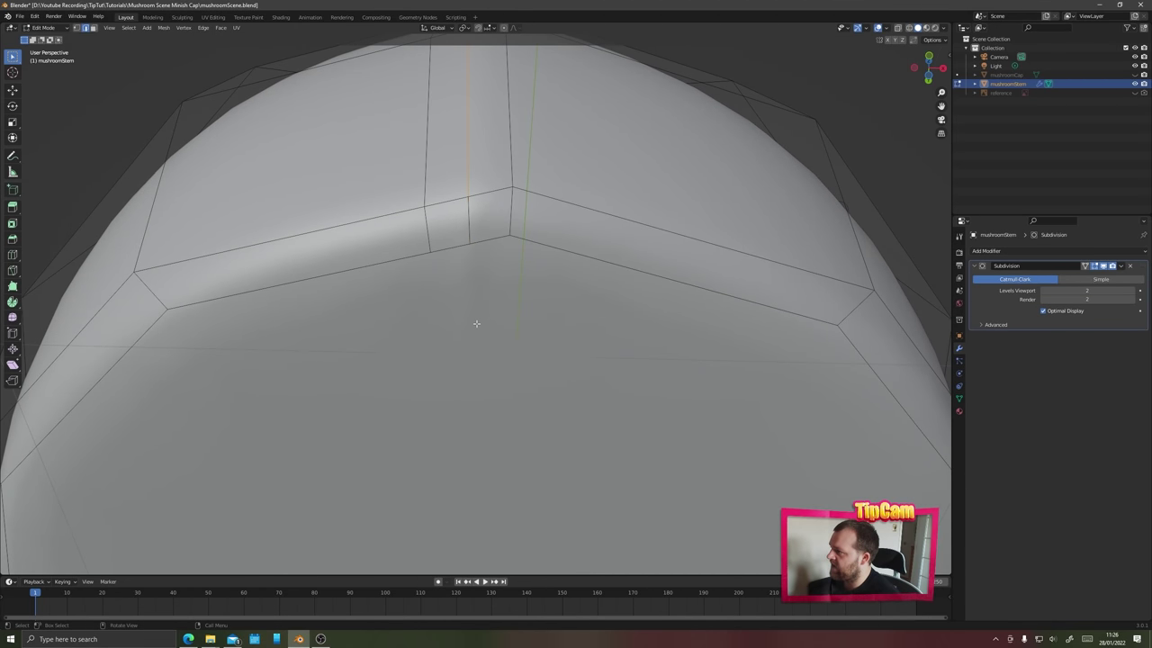
pyautogui.moveTo(454, 135); pyautogui.dragTo(457, 329, button='middle')
pyautogui.press('KP_7')
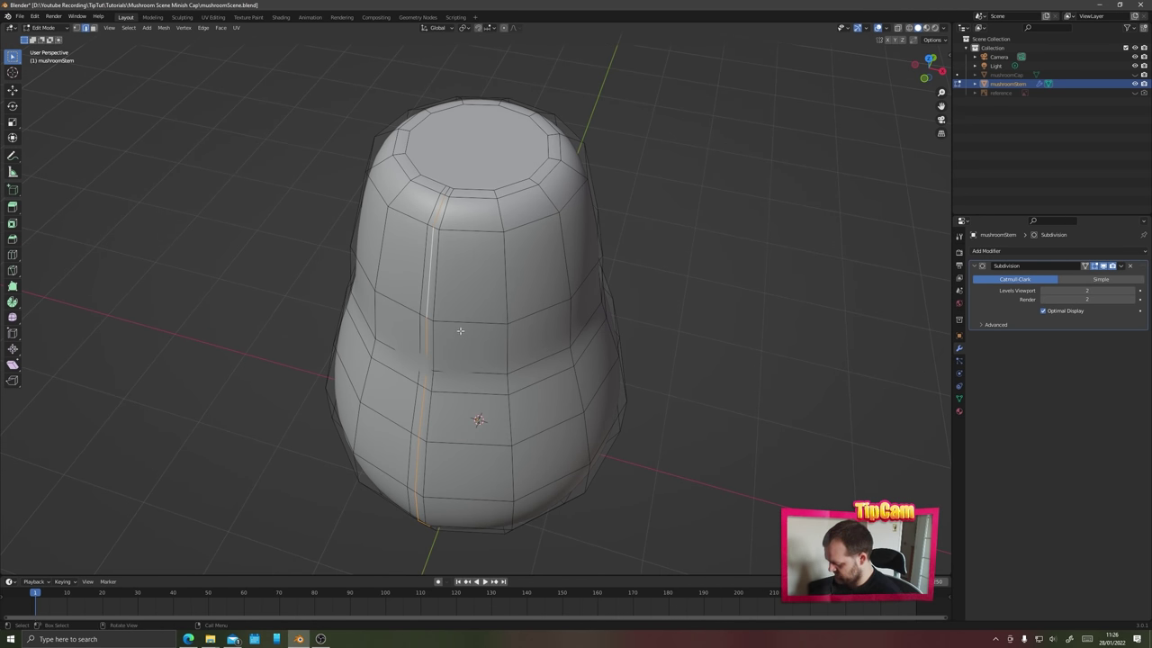
pyautogui.keyDown('alt'); pyautogui.moveTo(458, 216); pyautogui.dragTo(483, 256, button='middle'); pyautogui.keyUp('alt')
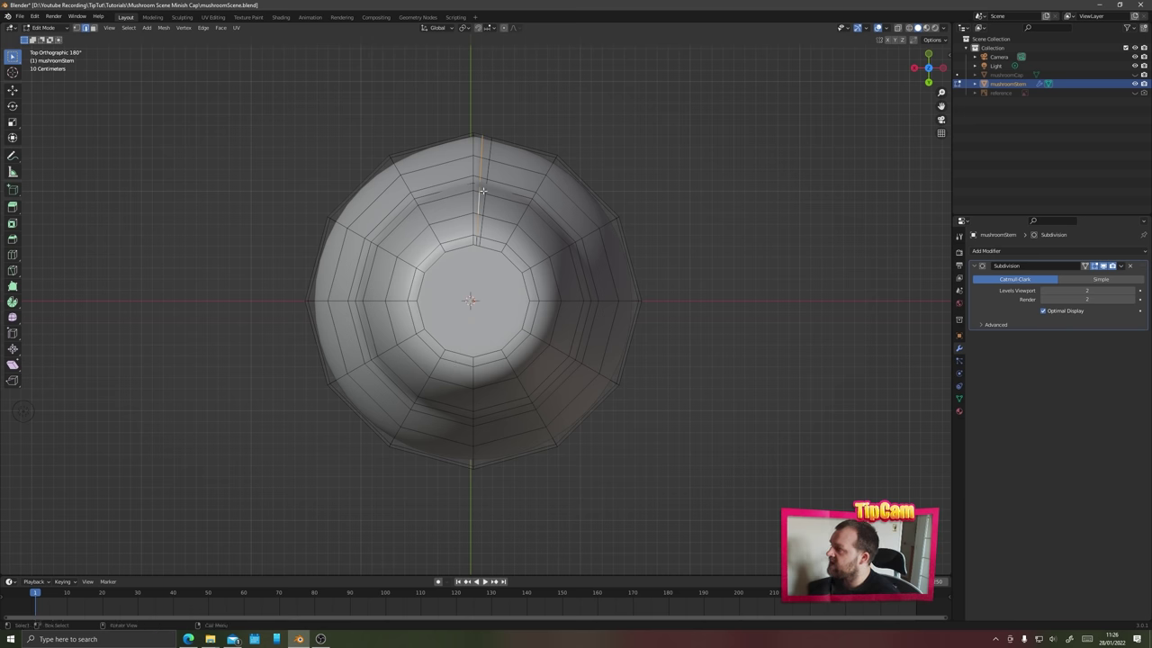
pyautogui.press('g')
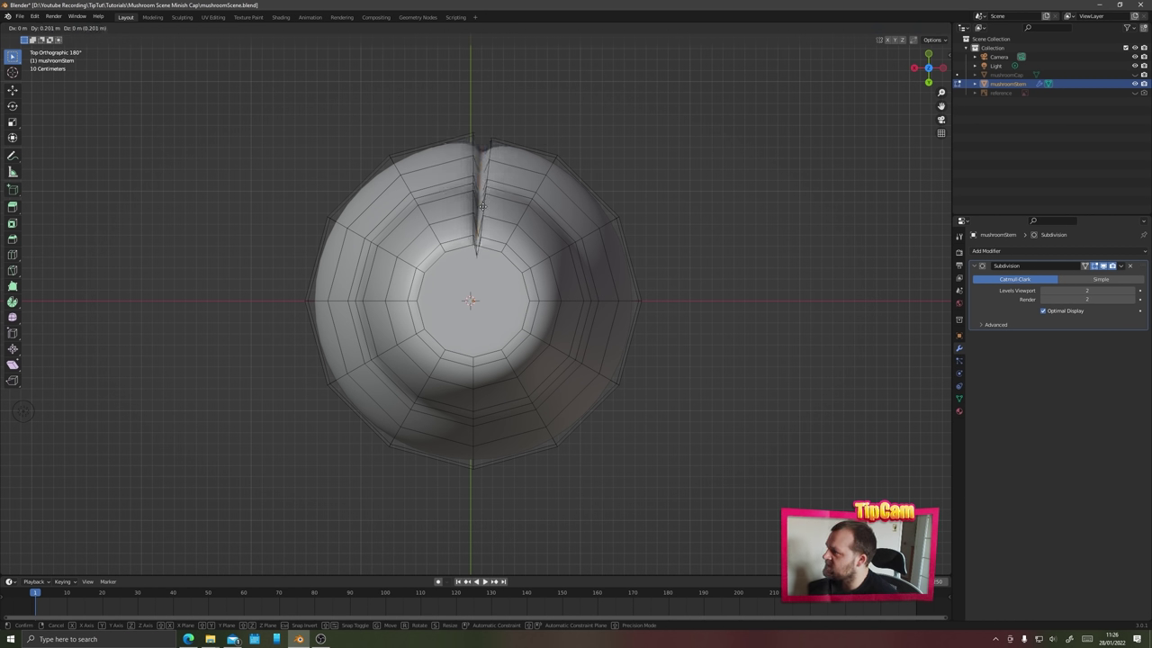
pyautogui.click(483, 207)
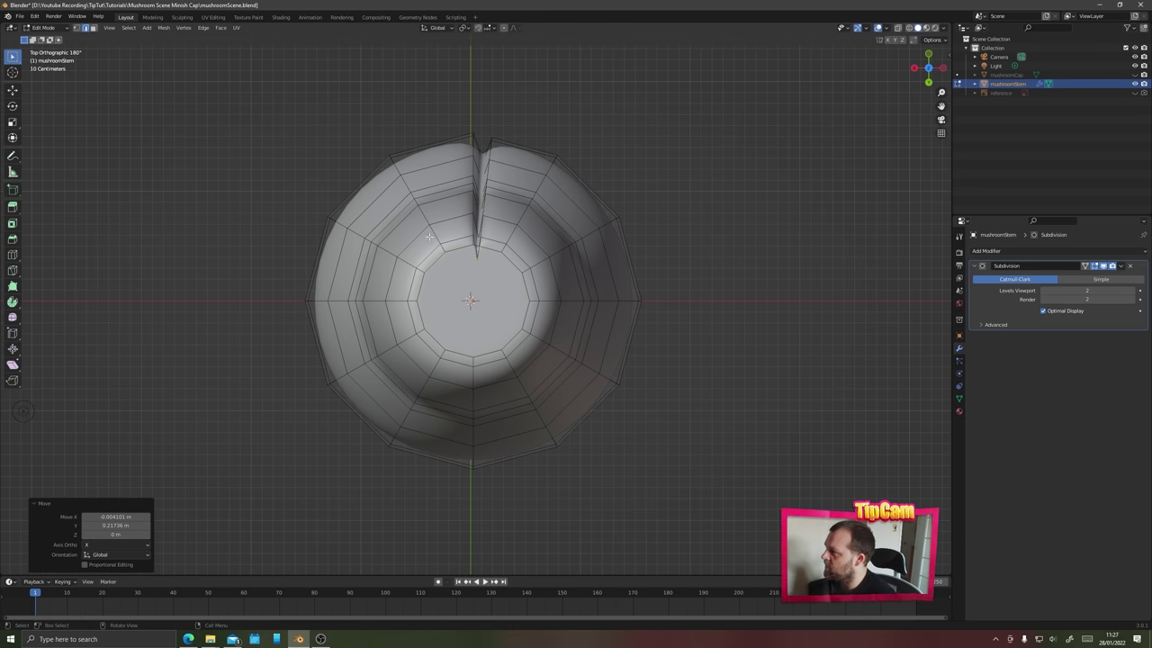
# - Bevel the groove's recessed edges by 0.0327 m with one segment and return to Object Mode
pyautogui.hotkey('ctrl', 'b')
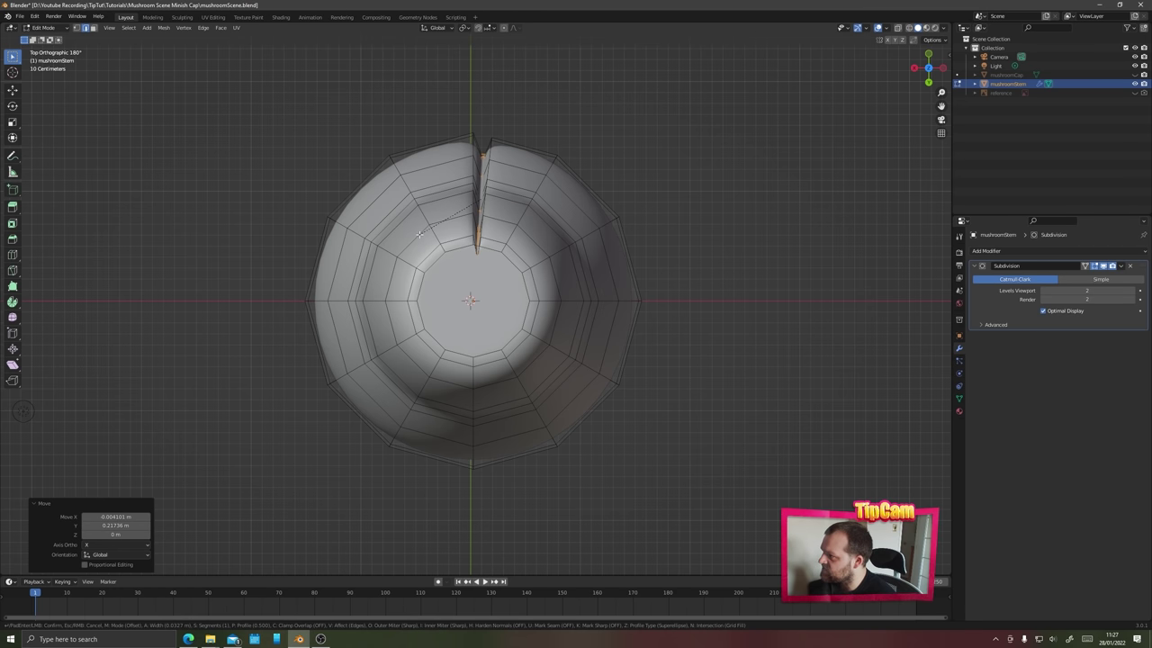
pyautogui.click(419, 234)
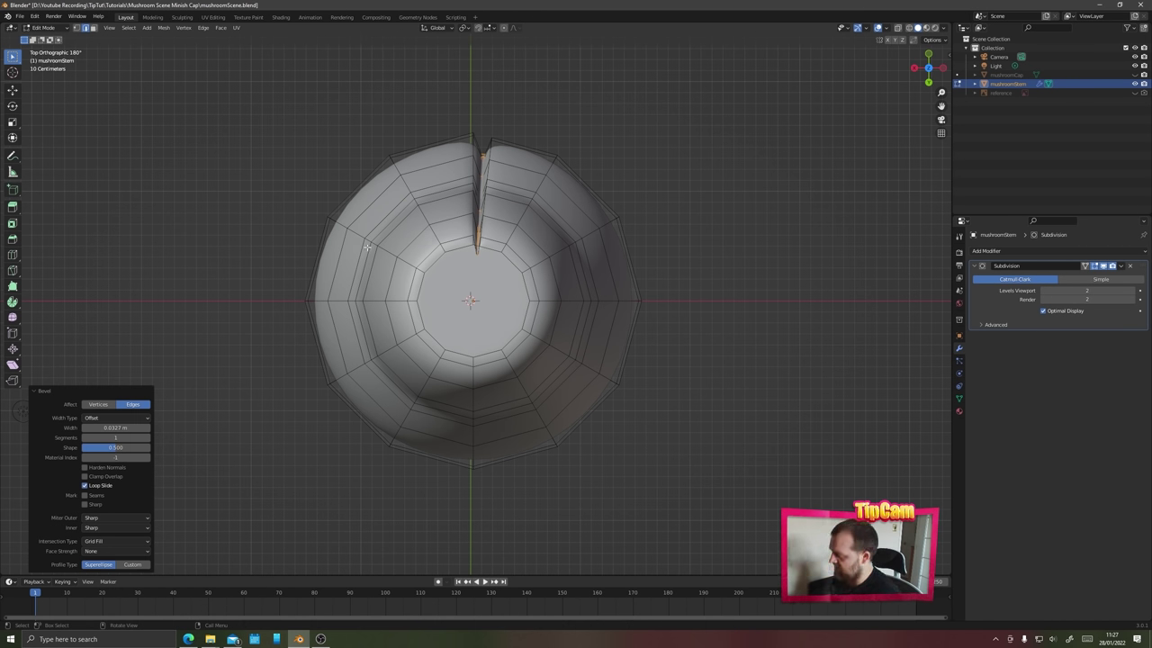
pyautogui.press('Tab')
# - Examine the stem's groove from several angles, close up in Edit Mode and smoothed in Object Mode
pyautogui.moveTo(324, 198); pyautogui.dragTo(412, 230, button='middle')
pyautogui.scroll(-2, 490, 188)
pyautogui.press('Tab')
pyautogui.scroll(4, 474, 195)
pyautogui.scroll(3, 475, 195)
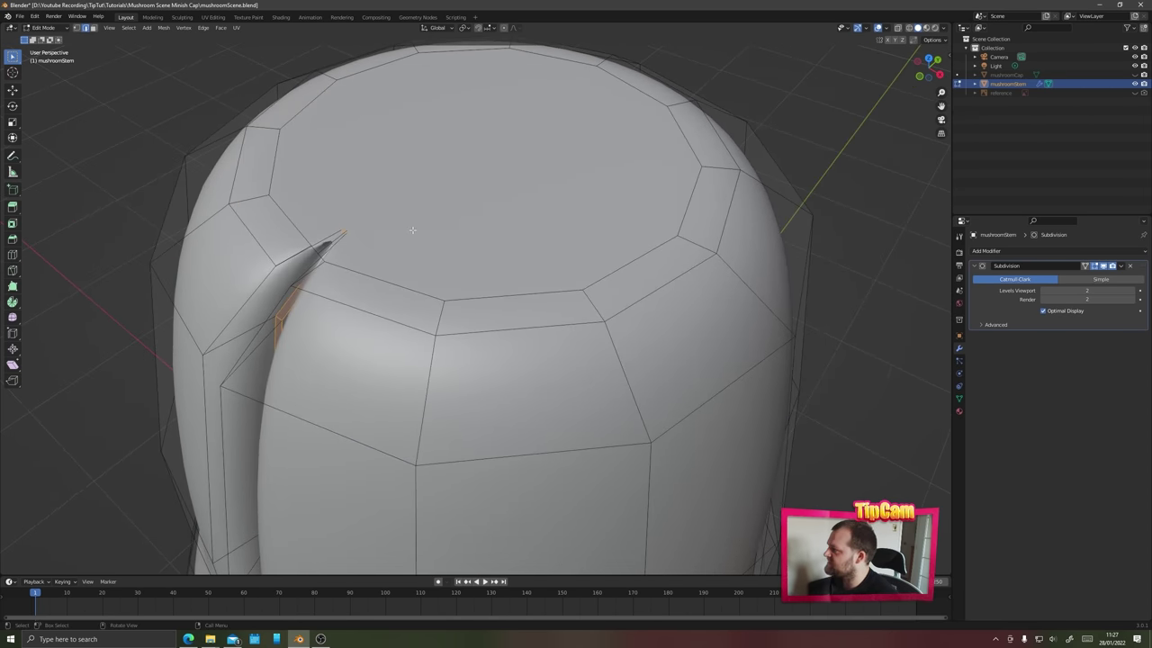
pyautogui.moveTo(365, 270); pyautogui.dragTo(462, 307, button='middle')
pyautogui.scroll(-5, 373, 306)
pyautogui.press('Tab')
pyautogui.scroll(1, 461, 307)
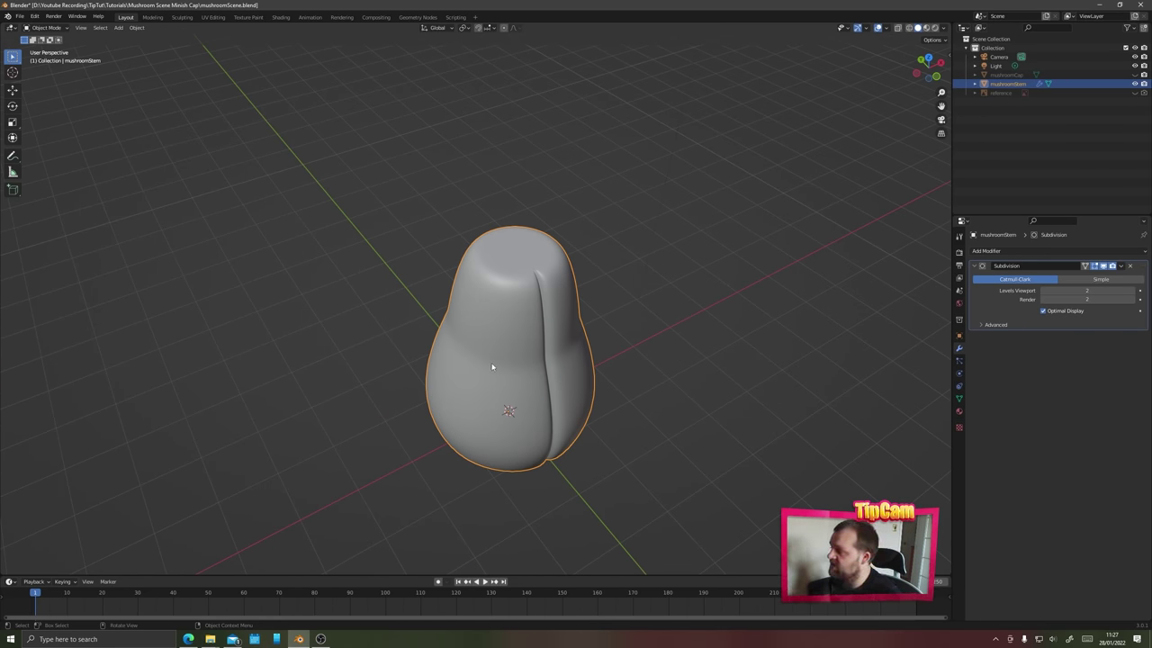
# - Add two vertical loop cuts to the stem beside the groove in Edit Mode, each slid about halfway toward the neighbouring edge
pyautogui.press('Tab')
pyautogui.moveTo(493, 410); pyautogui.dragTo(497, 267, button='middle')
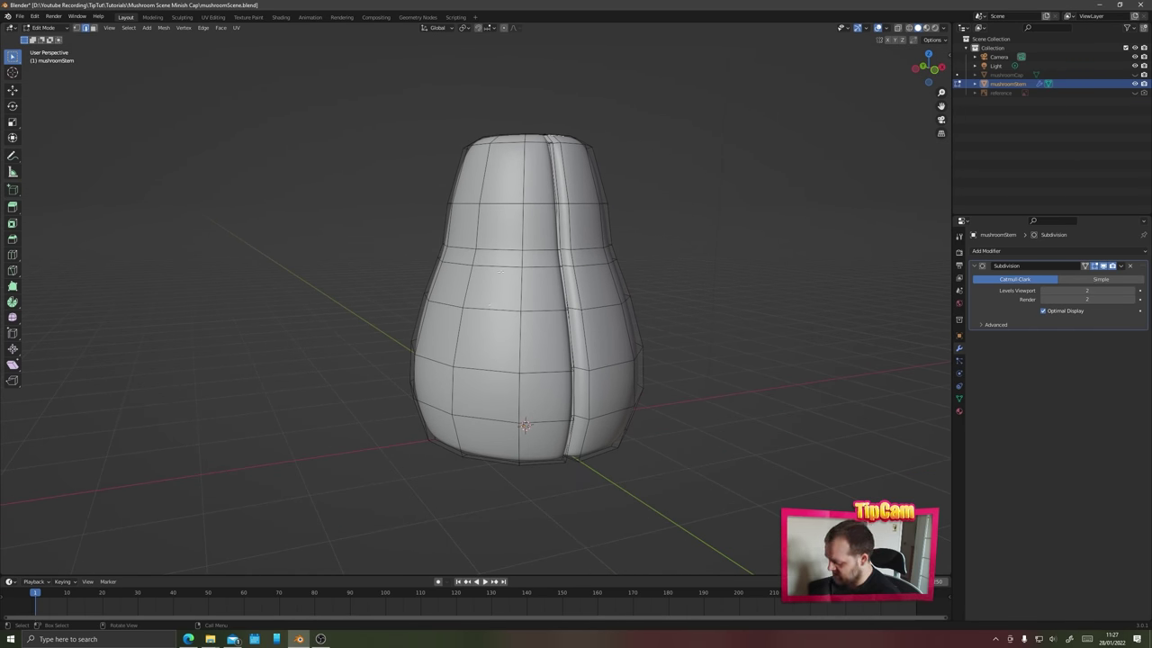
pyautogui.press('1')
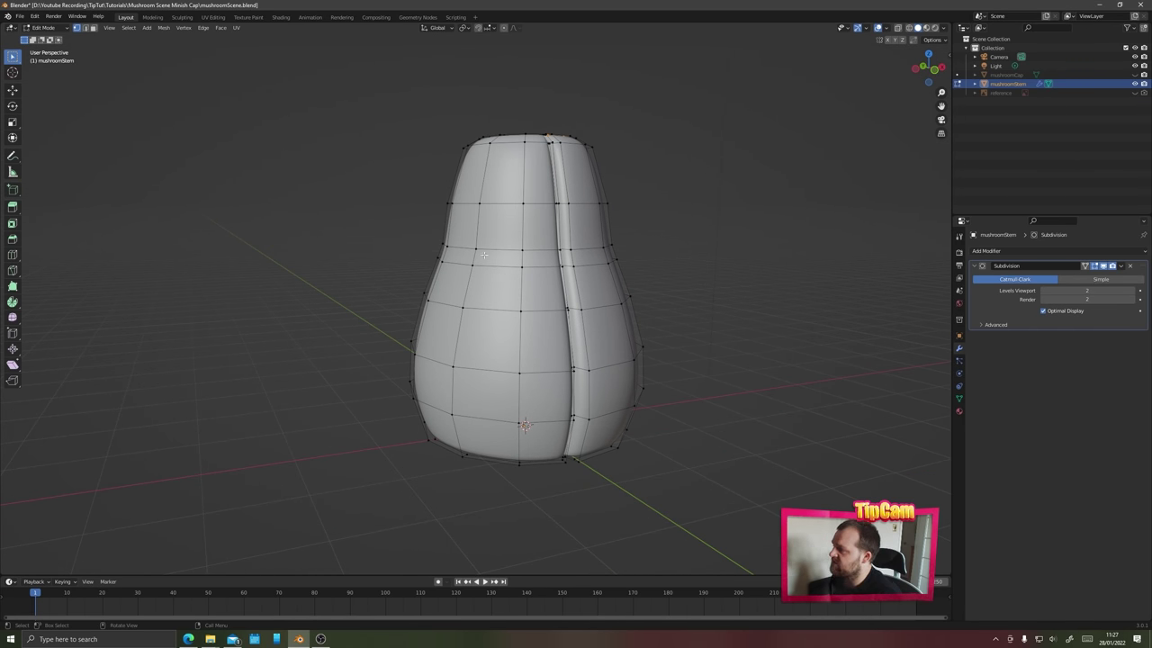
pyautogui.hotkey('ctrl', 'r')
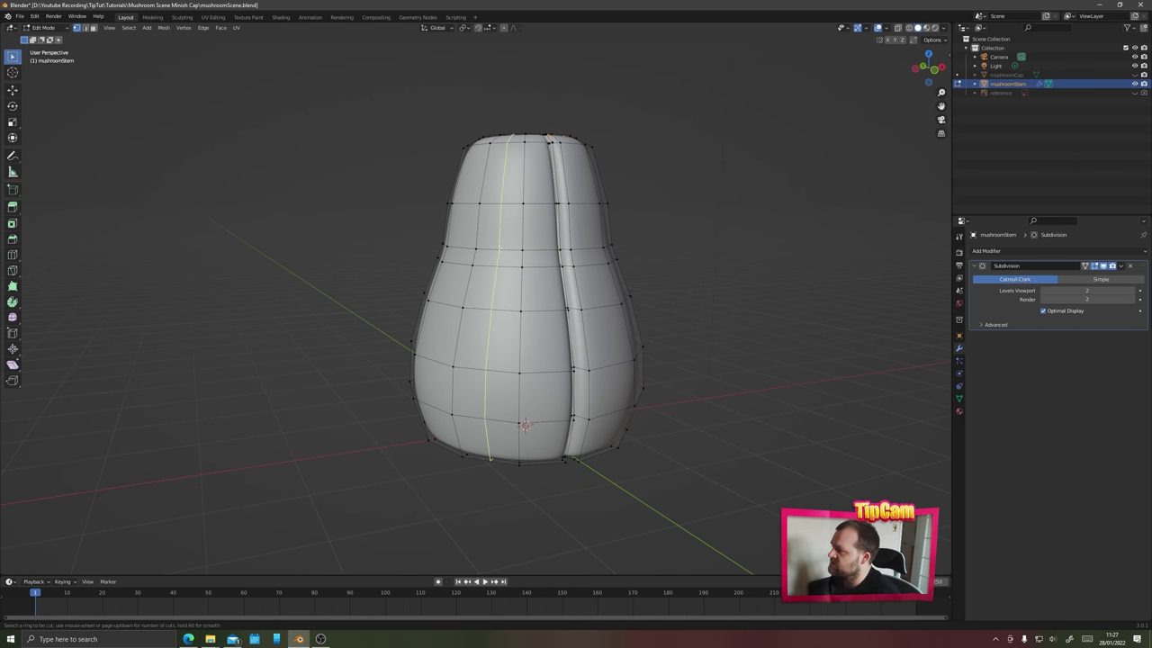
pyautogui.click(508, 248)
pyautogui.click(511, 245)
pyautogui.hotkey('ctrl', 'r')
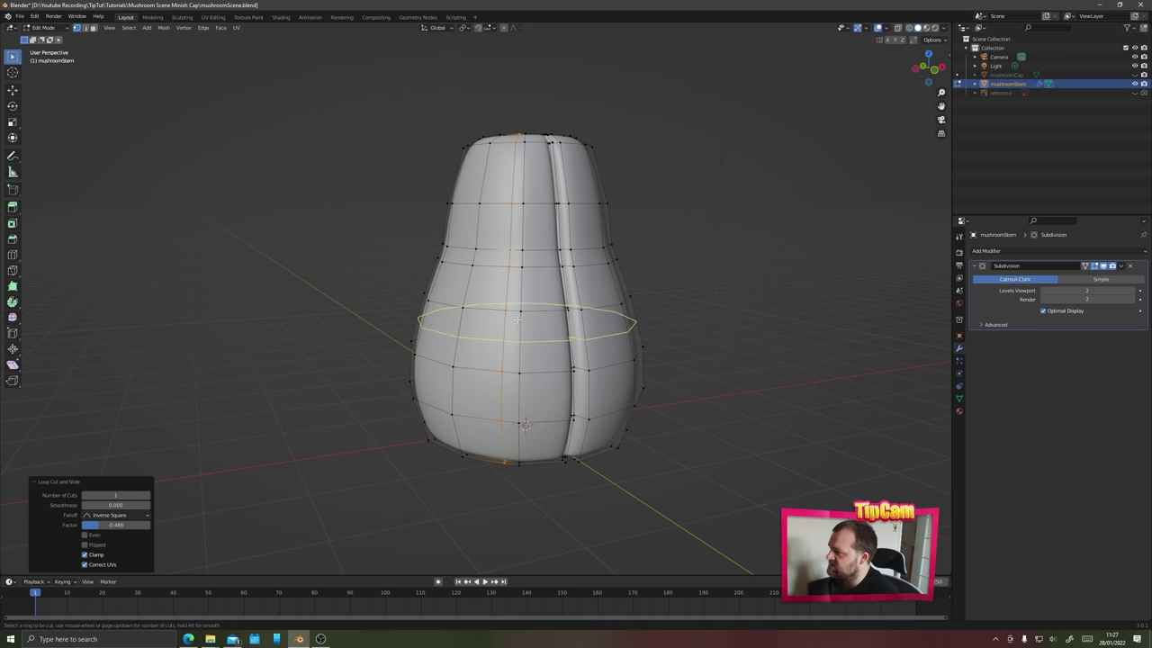
pyautogui.click(519, 306)
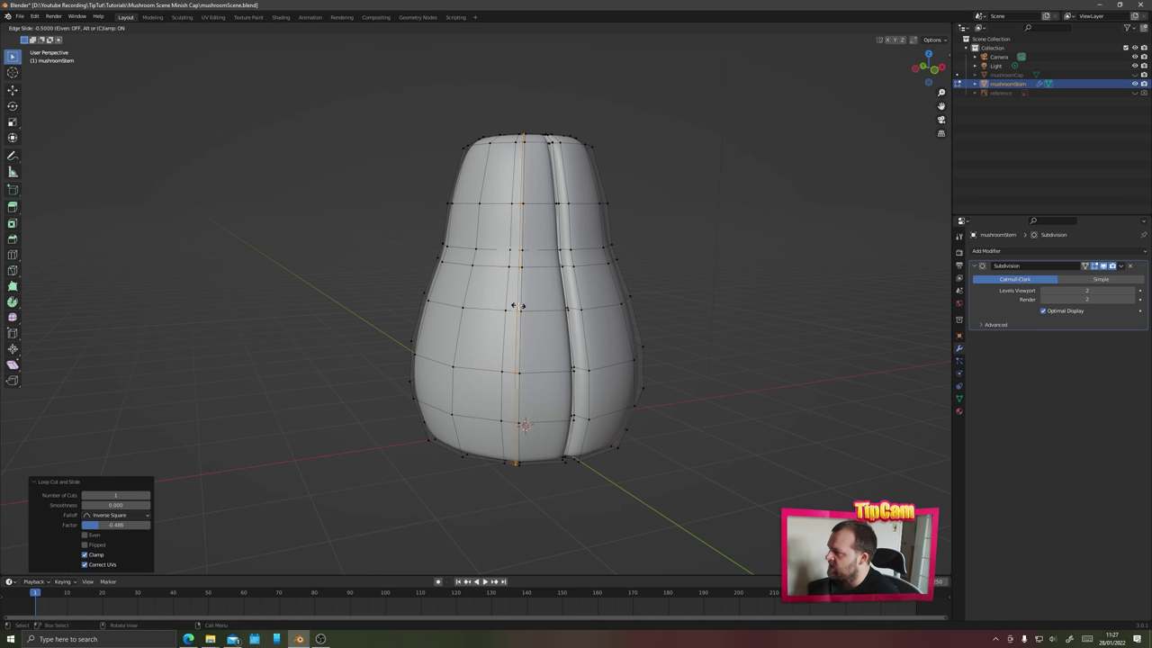
pyautogui.click(520, 306)
# - Select the lower edges of the new strip's middle loop and move them about 0.17 m inward to form a shorter groove
pyautogui.scroll(4, 520, 306)
pyautogui.moveTo(263, 161); pyautogui.dragTo(392, 248, button='middle')
pyautogui.click(440, 270)
pyautogui.click(445, 455)
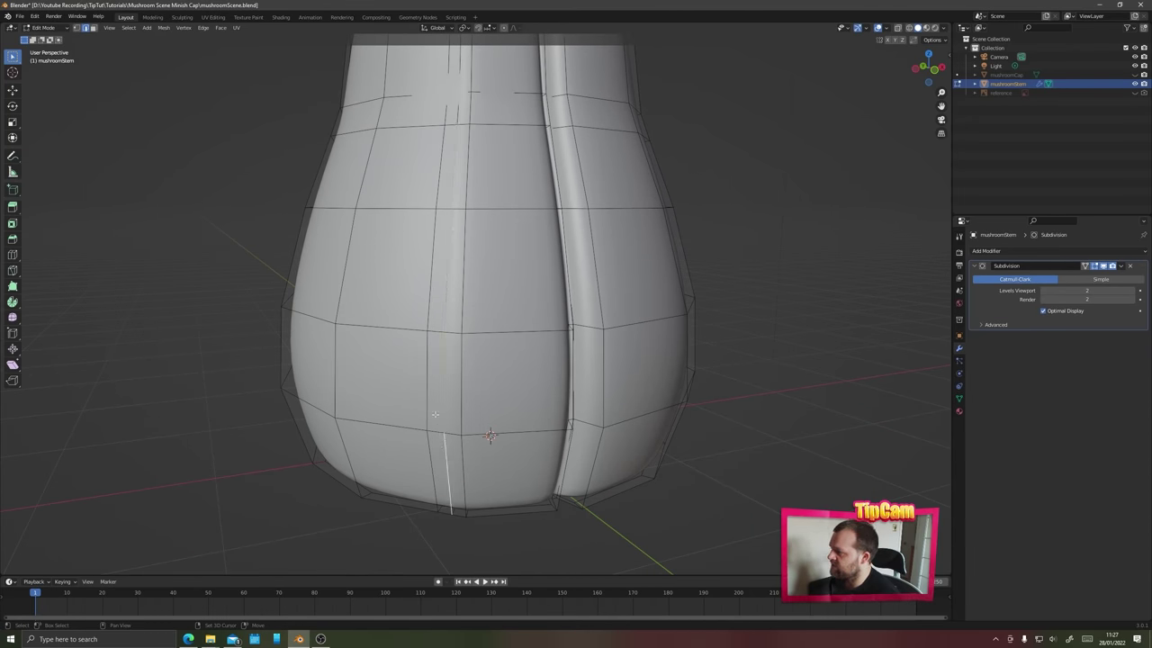
pyautogui.moveTo(415, 305); pyautogui.dragTo(506, 331, button='middle')
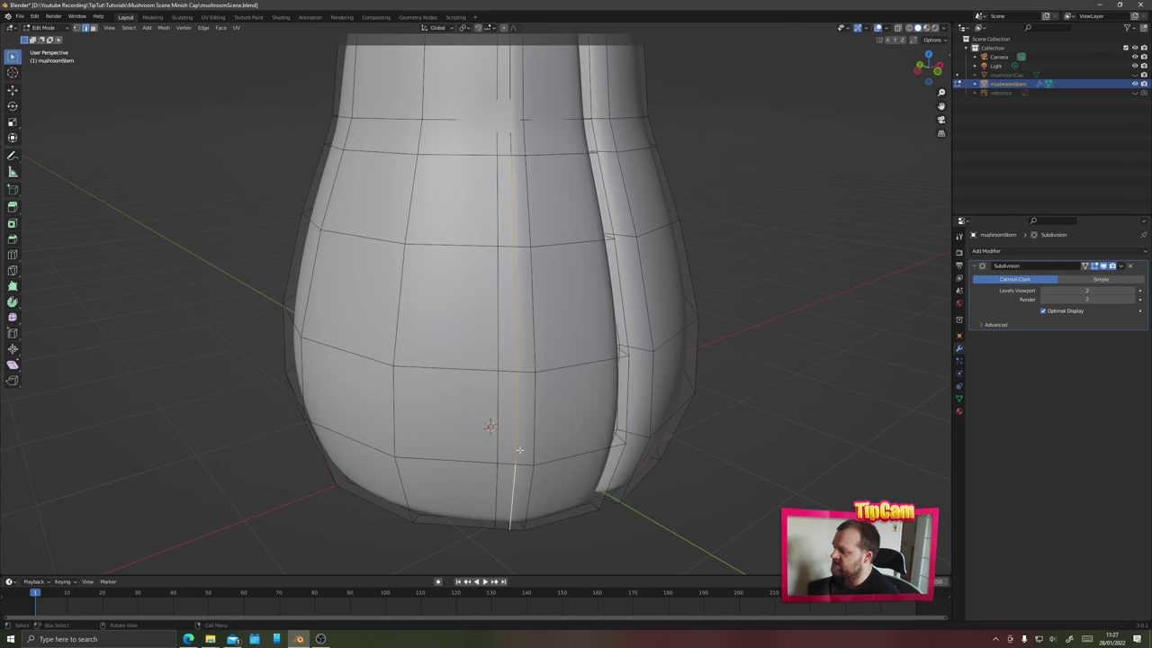
pyautogui.hotkey('ctrl', 'z')
pyautogui.moveTo(507, 522); pyautogui.dragTo(509, 383, button='middle')
pyautogui.press('KP_7')
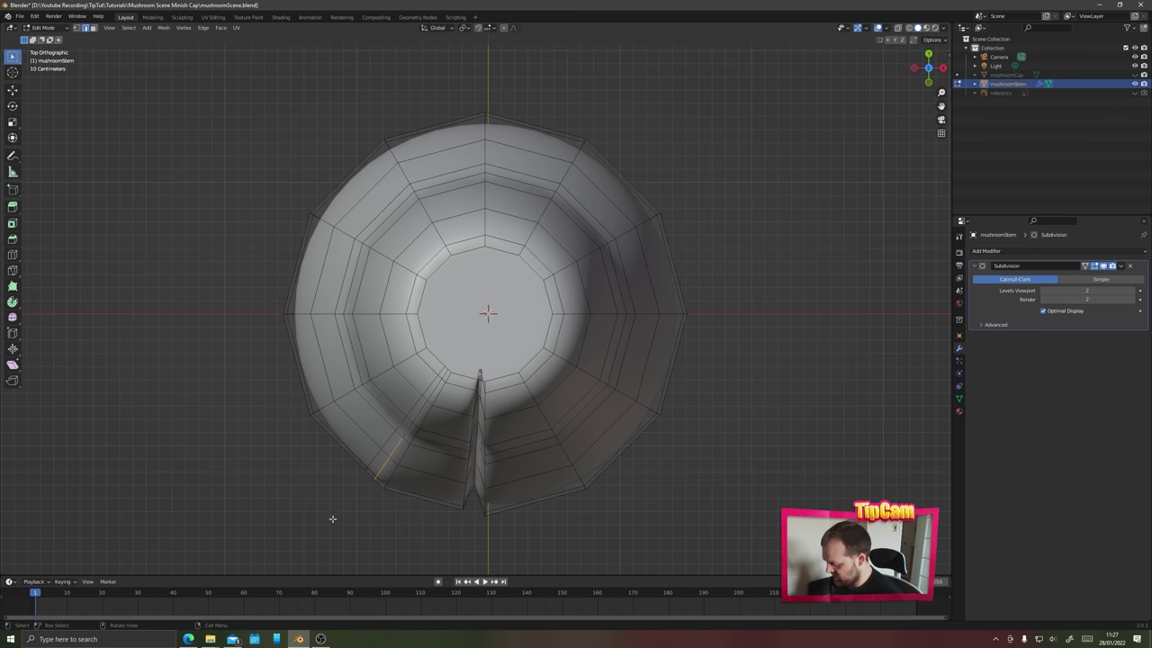
pyautogui.press('g')
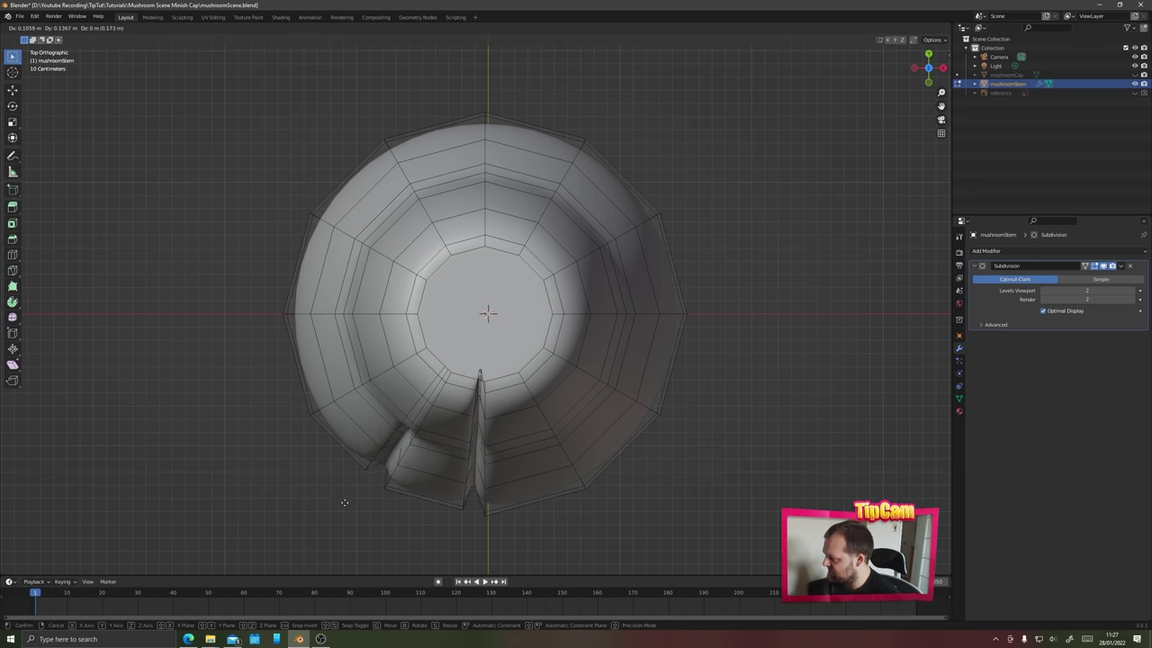
pyautogui.click(346, 502)
# - Inspect the shorter groove on the stem in Object Mode and return to Edit Mode facing the ungrooved side
pyautogui.moveTo(334, 490); pyautogui.dragTo(498, 390, button='middle')
pyautogui.scroll(-4, 490, 361)
pyautogui.press('Tab')
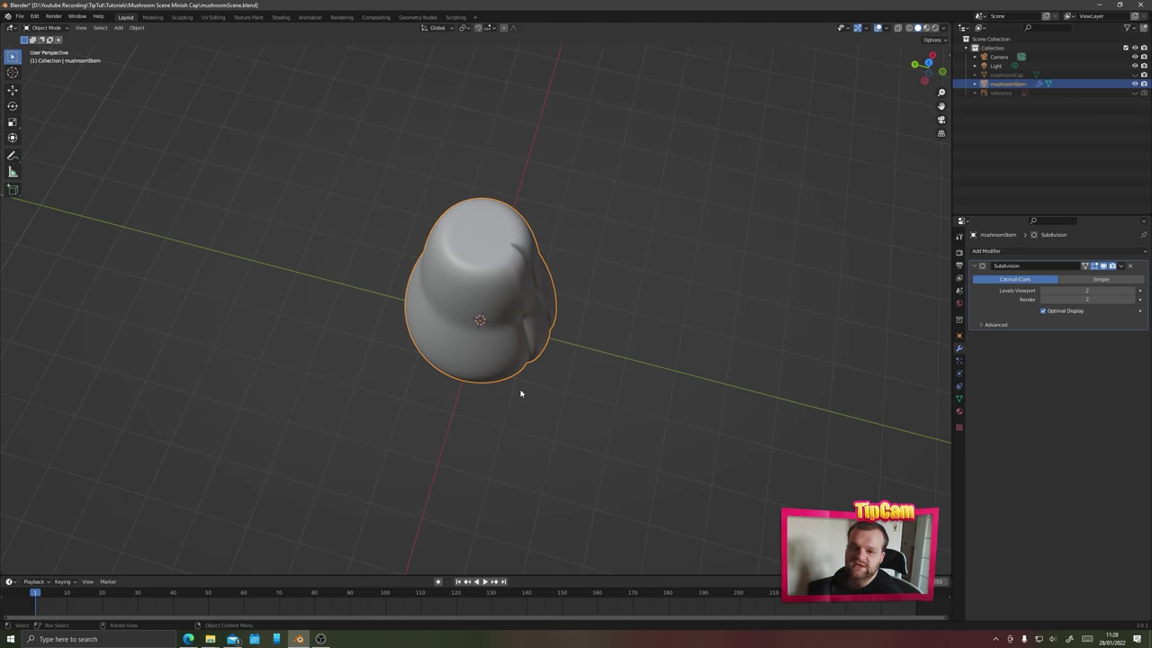
pyautogui.press('Tab')
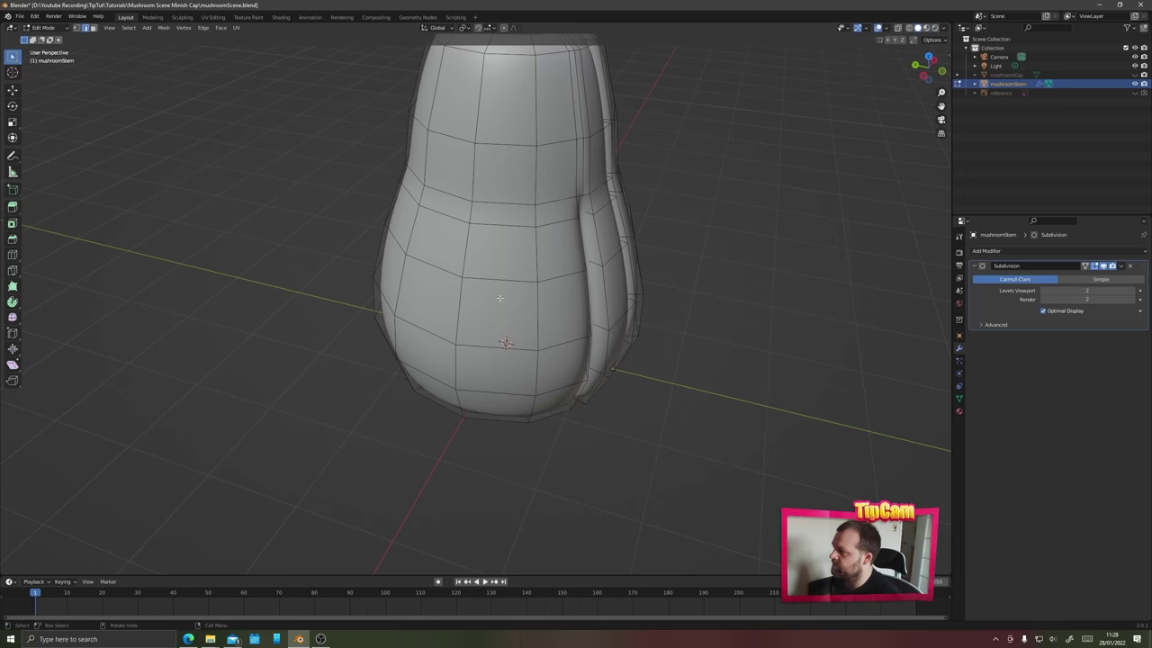
pyautogui.moveTo(499, 301); pyautogui.dragTo(442, 331, button='middle')
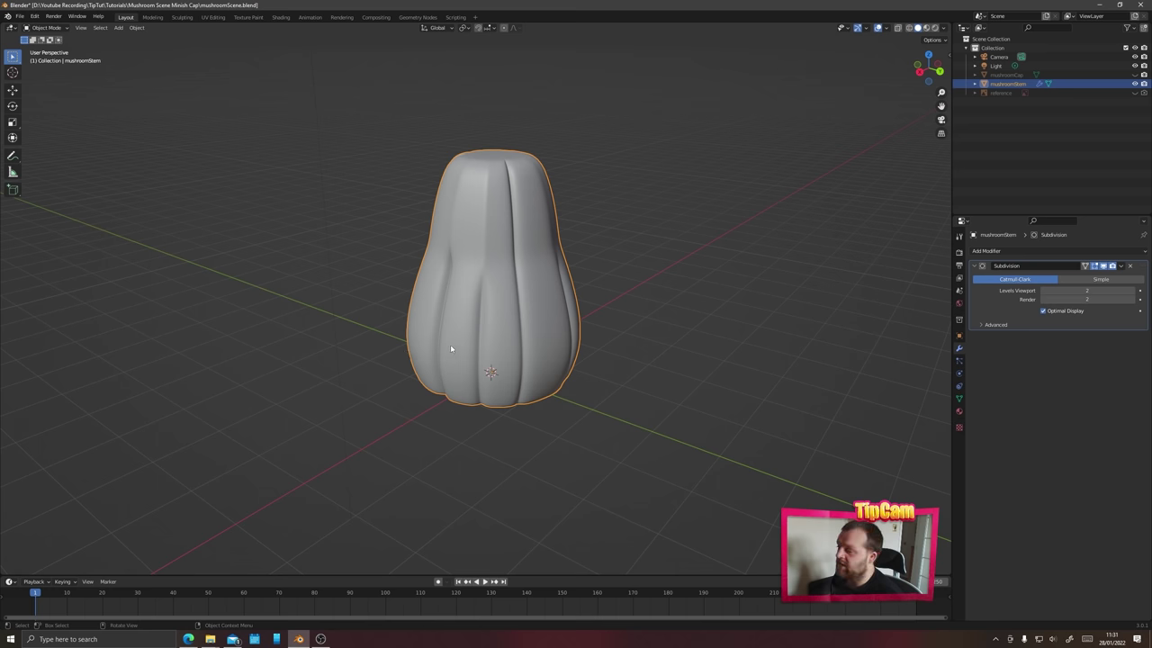
# - Inset the stem's top face by about 0.06 m in Edit Mode and check the flattened top in Object Mode
pyautogui.moveTo(450, 348); pyautogui.dragTo(398, 361, button='middle')
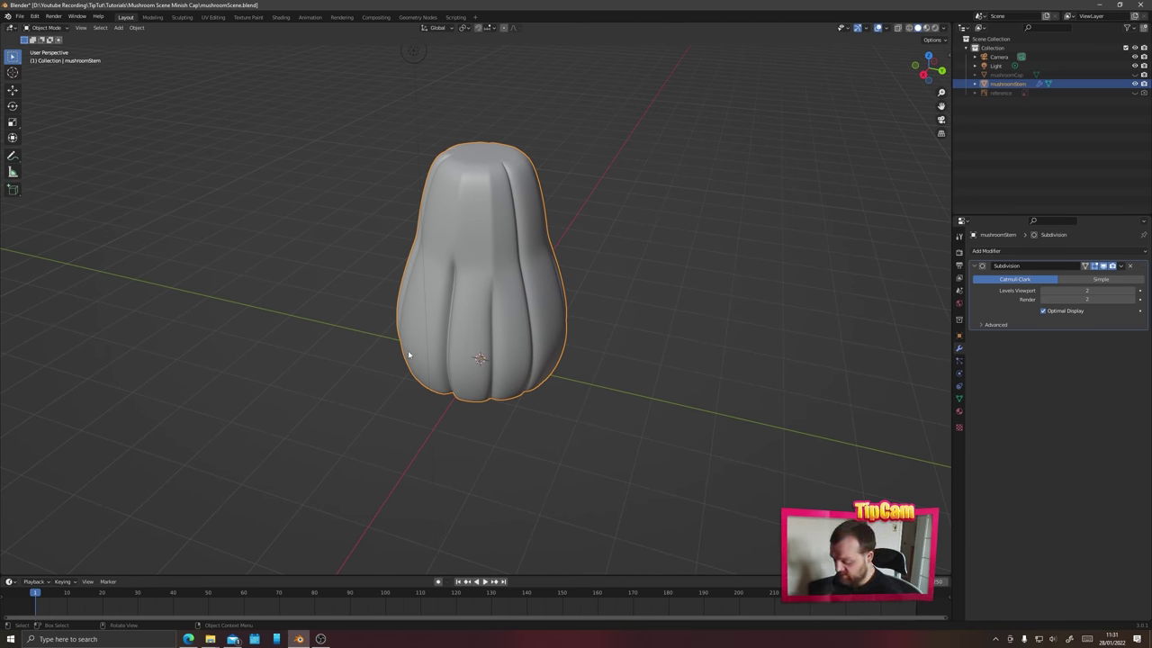
pyautogui.moveTo(469, 238); pyautogui.dragTo(477, 256, button='middle')
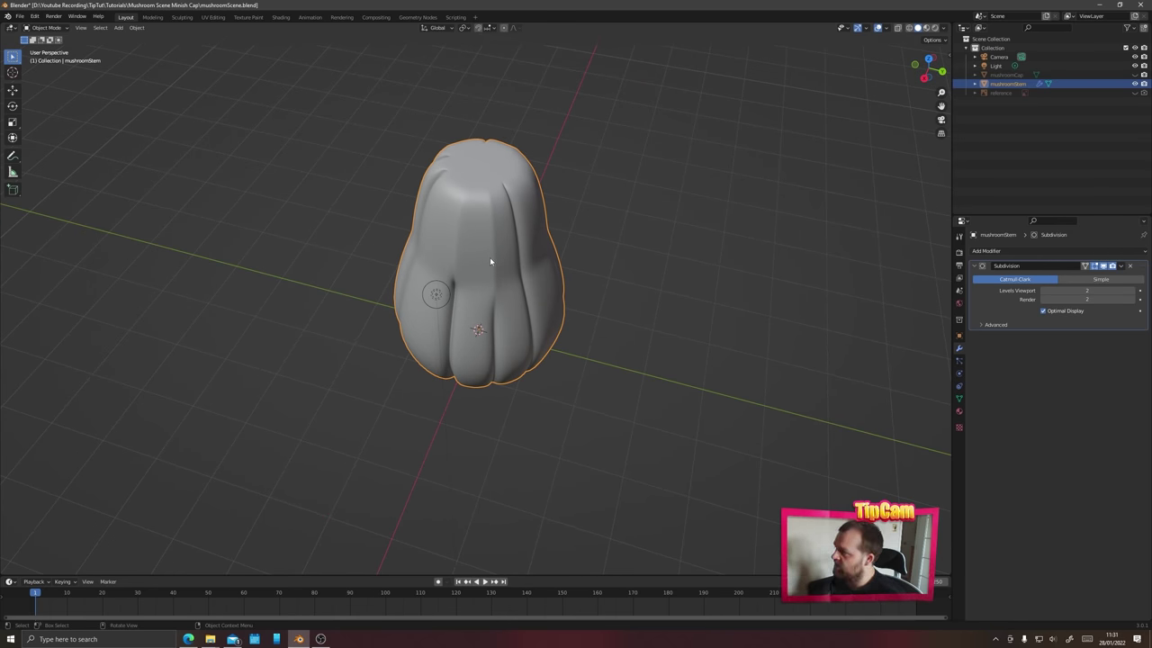
pyautogui.press('KP_7')
pyautogui.scroll(6, 483, 296)
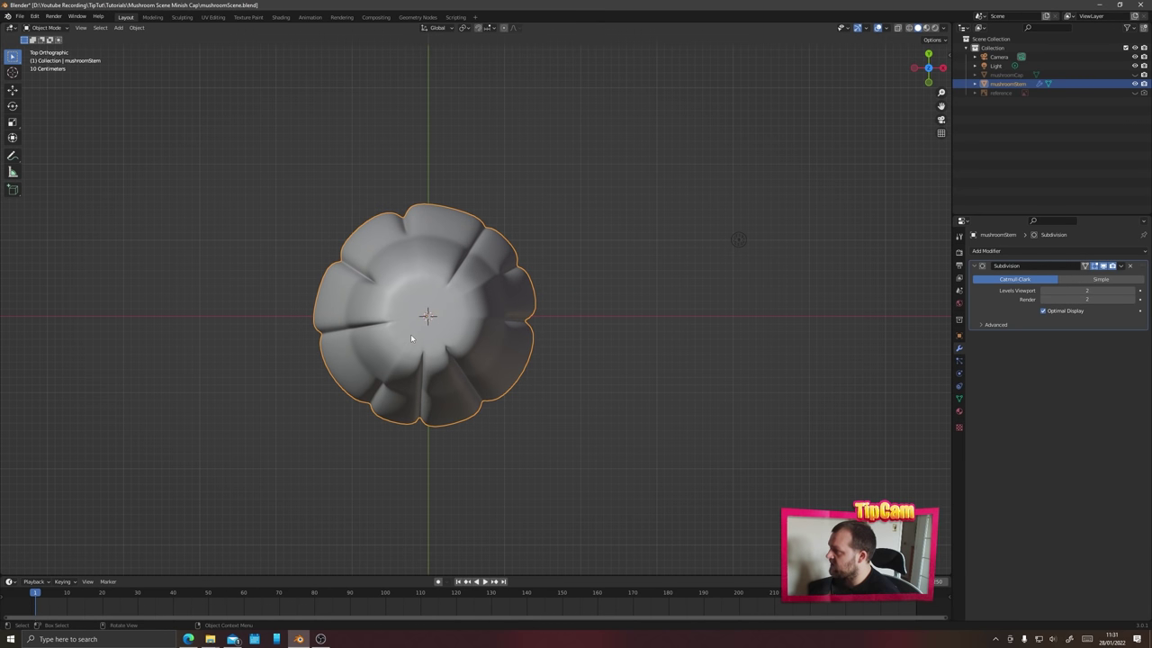
pyautogui.keyDown('ctrl'); pyautogui.scroll(2, 401, 347); pyautogui.keyUp('ctrl')
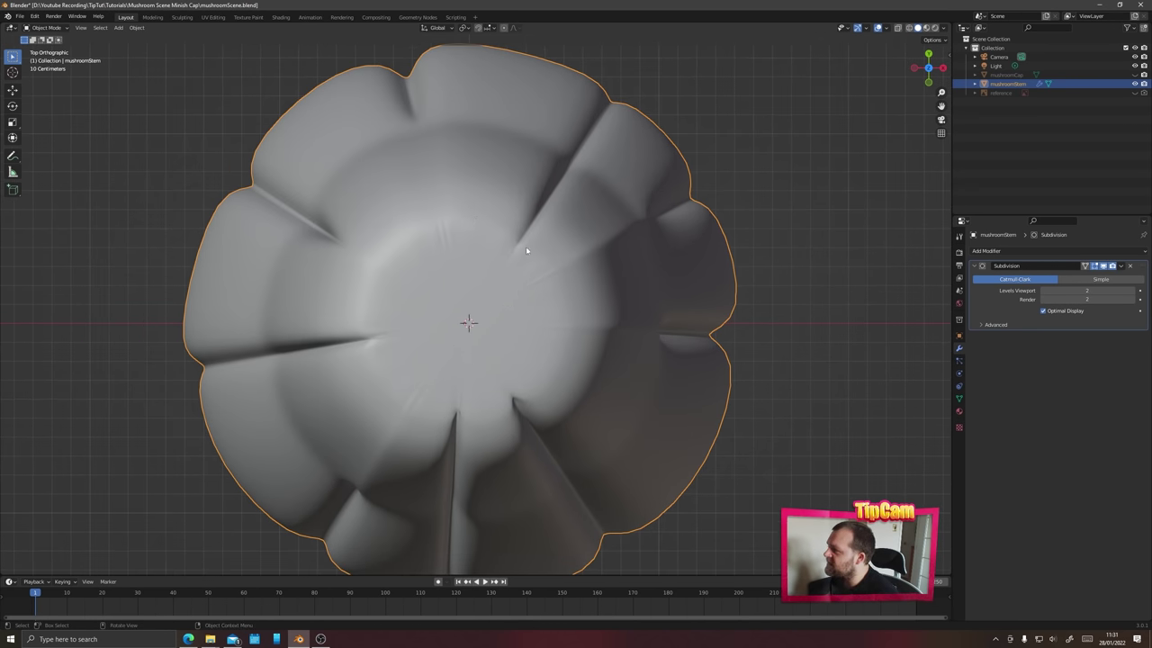
pyautogui.press('Tab')
pyautogui.moveTo(526, 250)
pyautogui.mouseDown(button='middle')
pyautogui.moveTo(481, 286)
pyautogui.moveTo(439, 290)
pyautogui.mouseUp(button='middle')
pyautogui.click(420, 309)
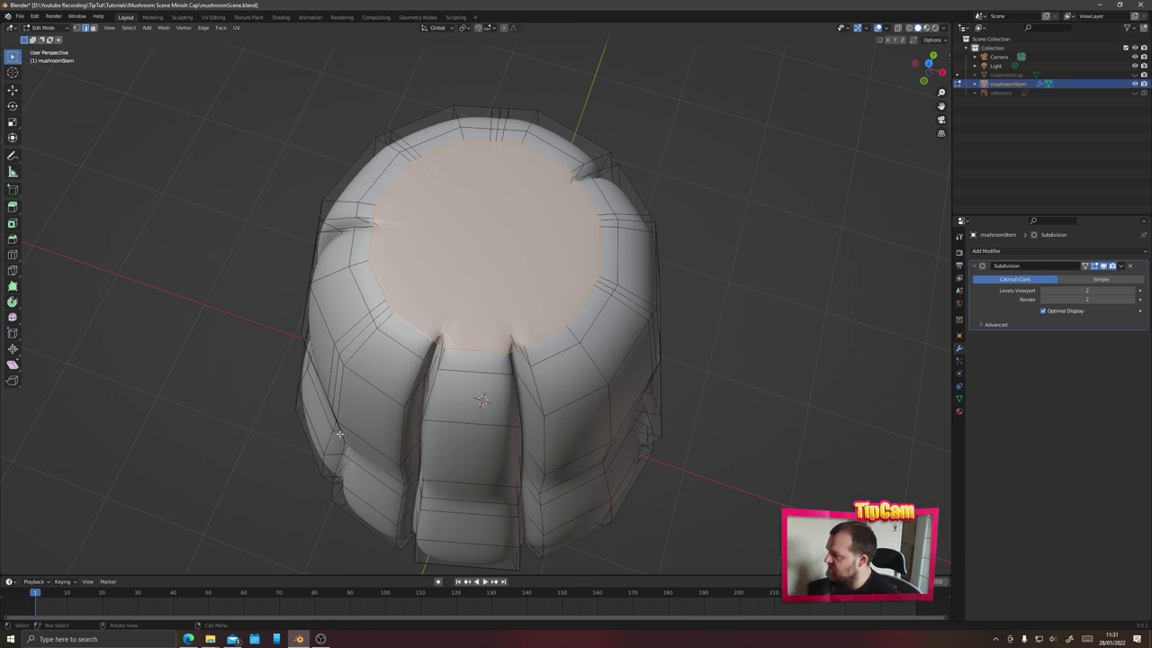
pyautogui.press('i')
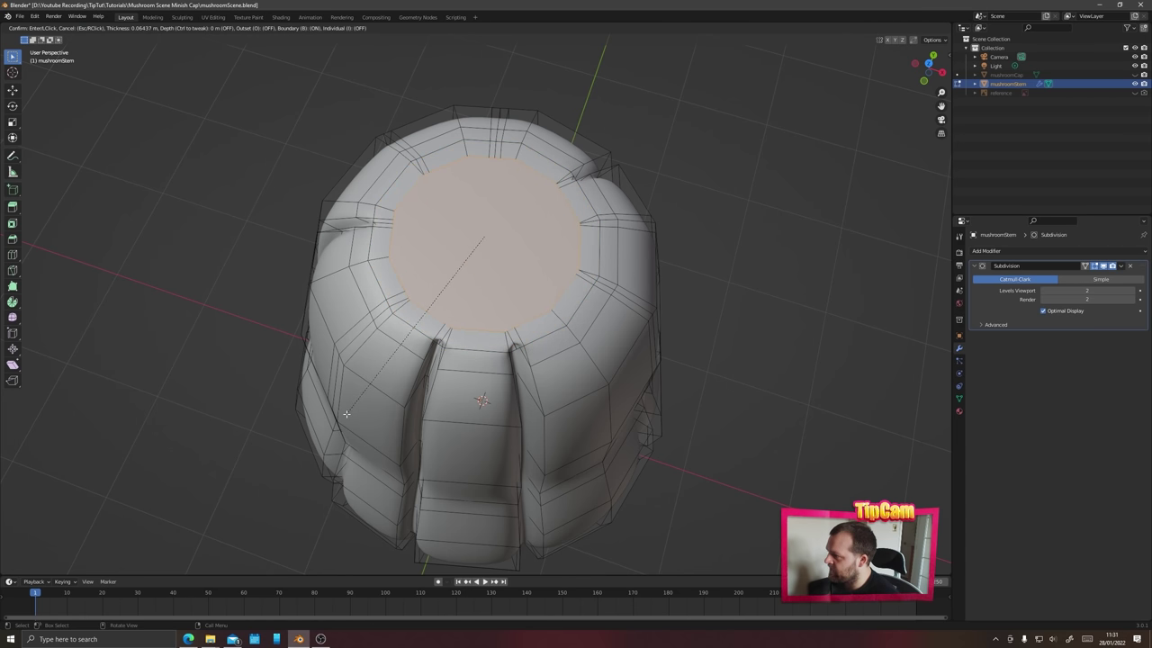
pyautogui.click(342, 415)
pyautogui.press('Tab')
pyautogui.moveTo(503, 354); pyautogui.dragTo(440, 301, button='middle')
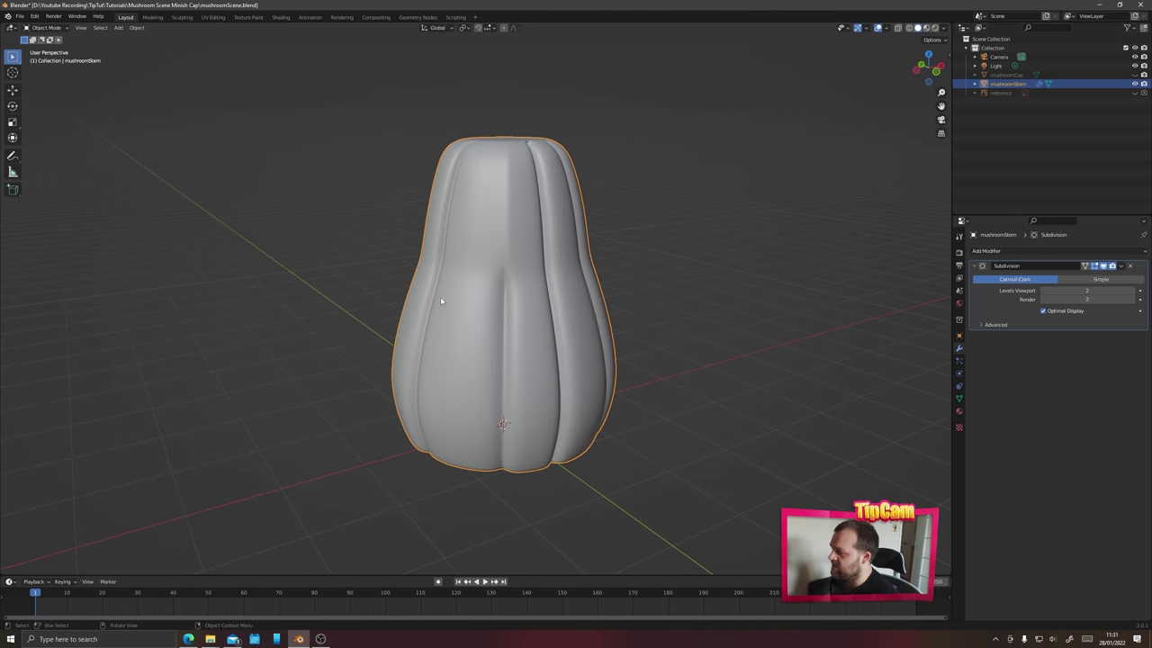
# - Enable proportional editing and nudge one outer vertex of the stem inward in top view, with a falloff size of about 1.77 m
pyautogui.press('KP_7')
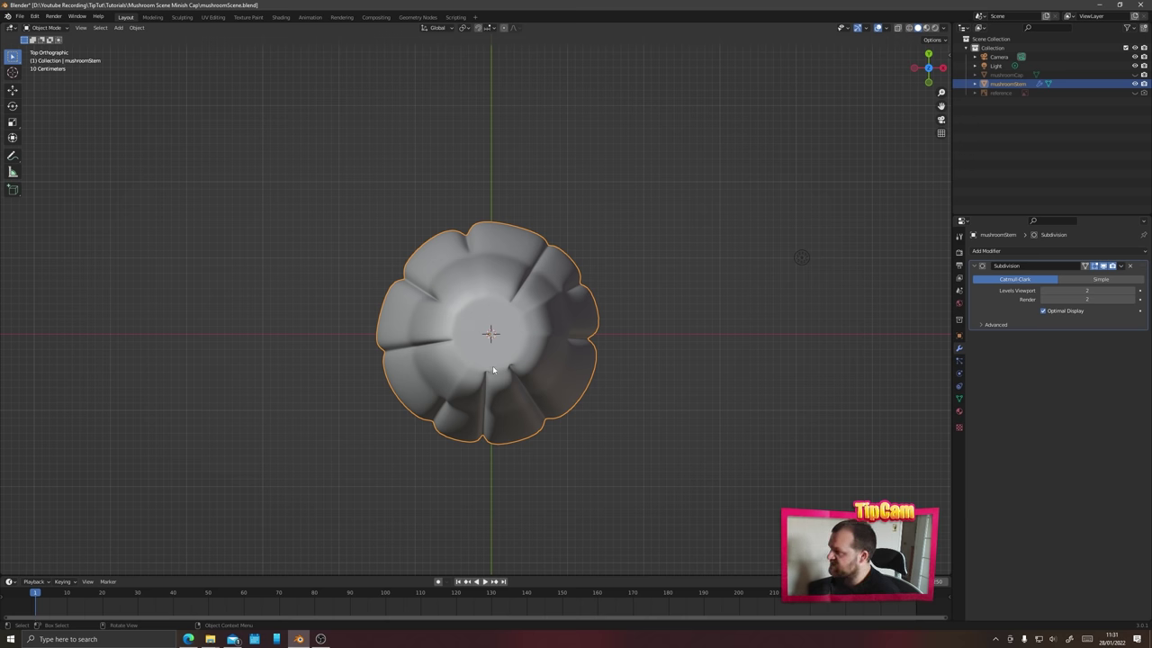
pyautogui.press('Tab')
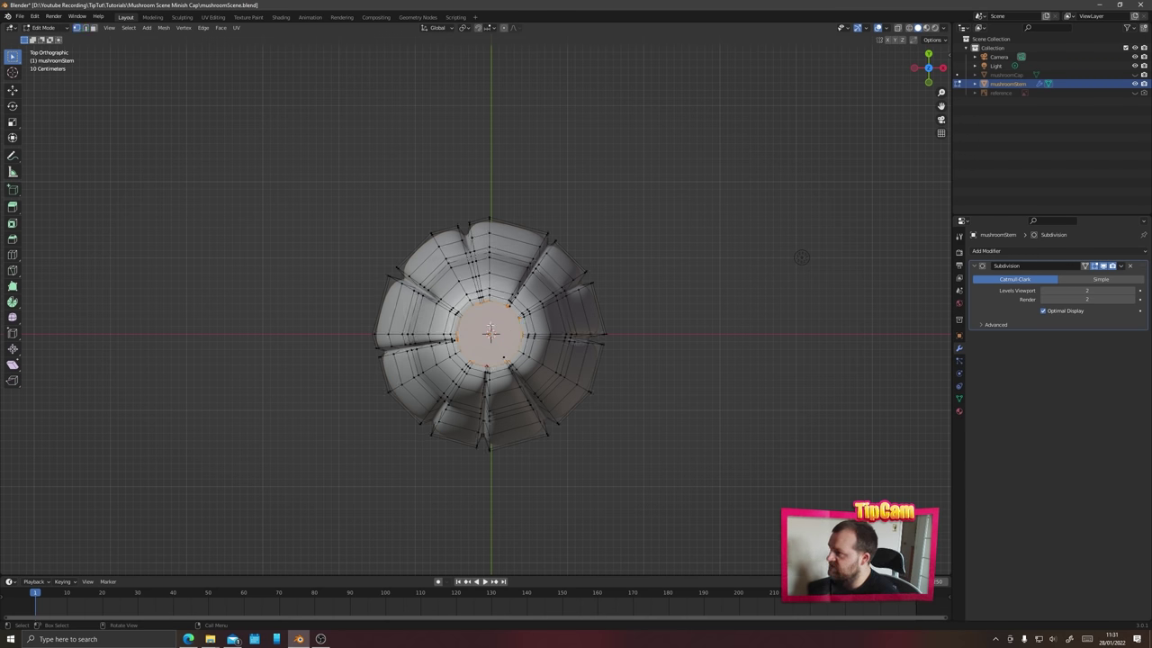
pyautogui.click(542, 237)
pyautogui.press('g')
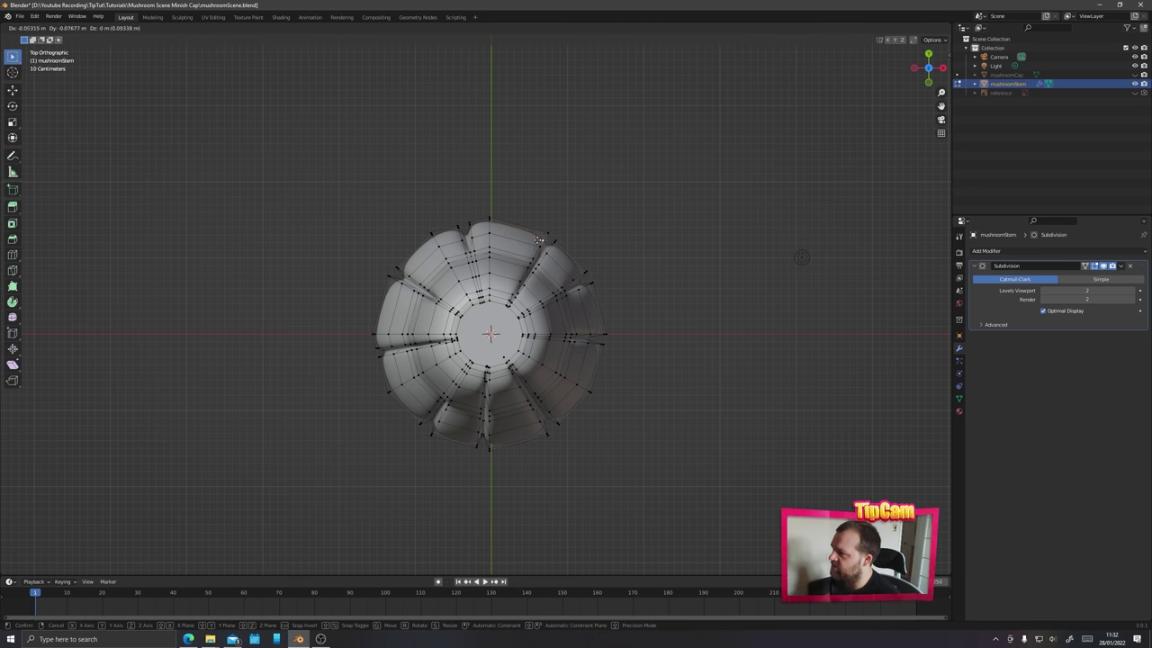
pyautogui.click(543, 241)
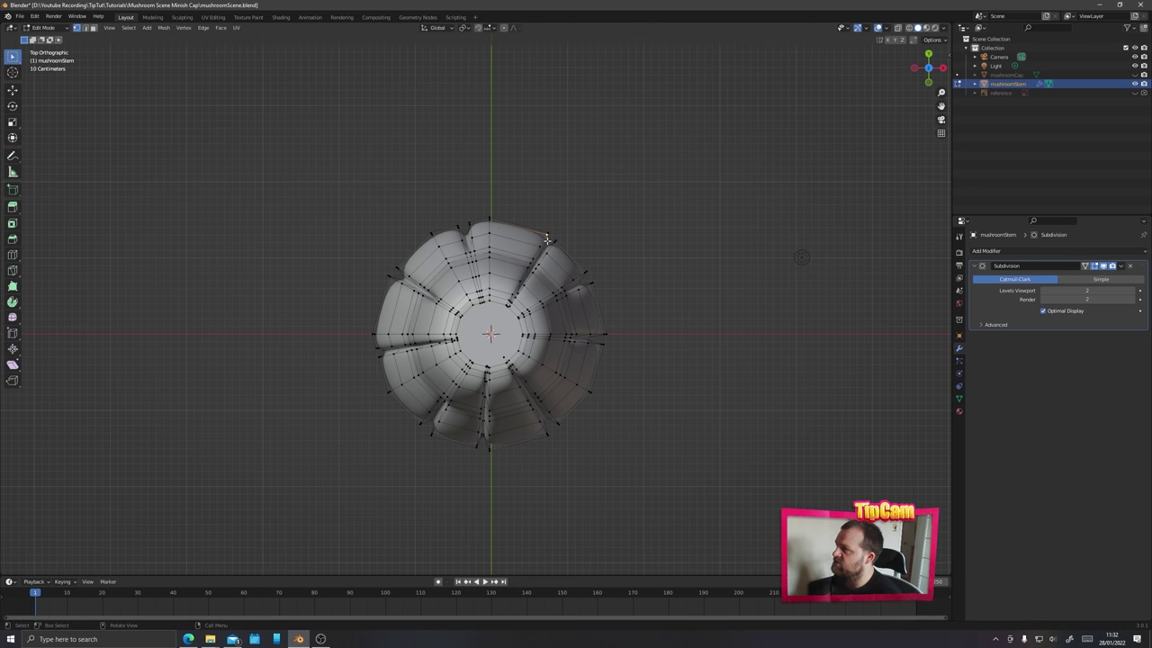
pyautogui.click(504, 29)
pyautogui.press('g')
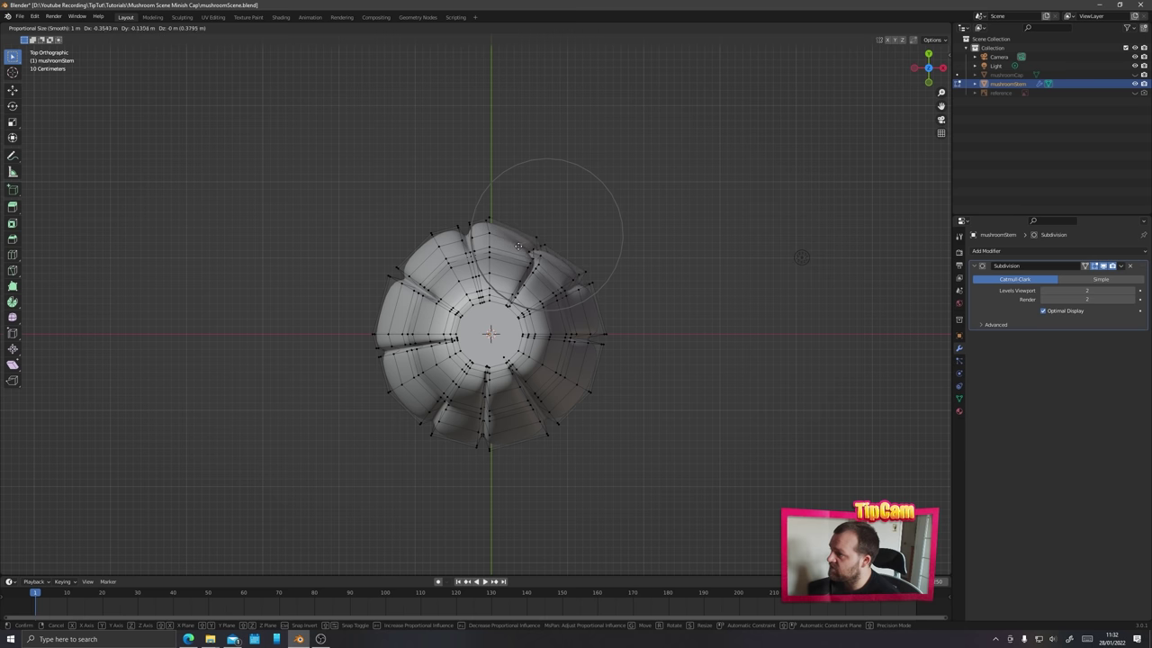
pyautogui.scroll(-17, 558, 225)
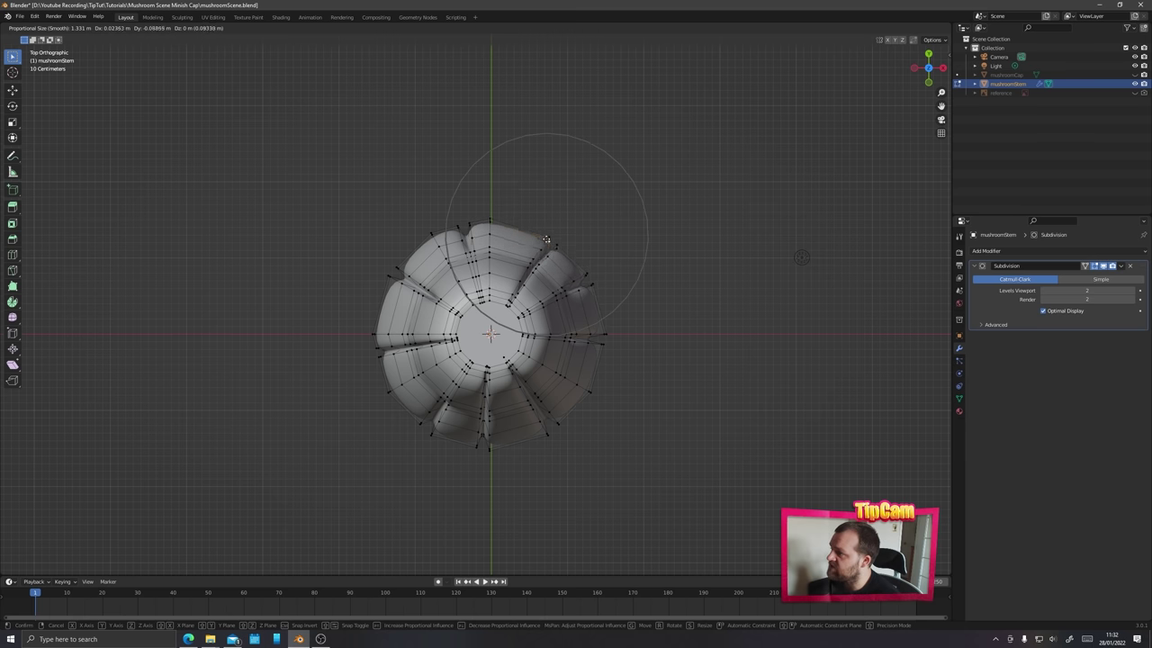
pyautogui.scroll(7, 576, 252)
pyautogui.scroll(7, 562, 252)
pyautogui.scroll(-3, 544, 241)
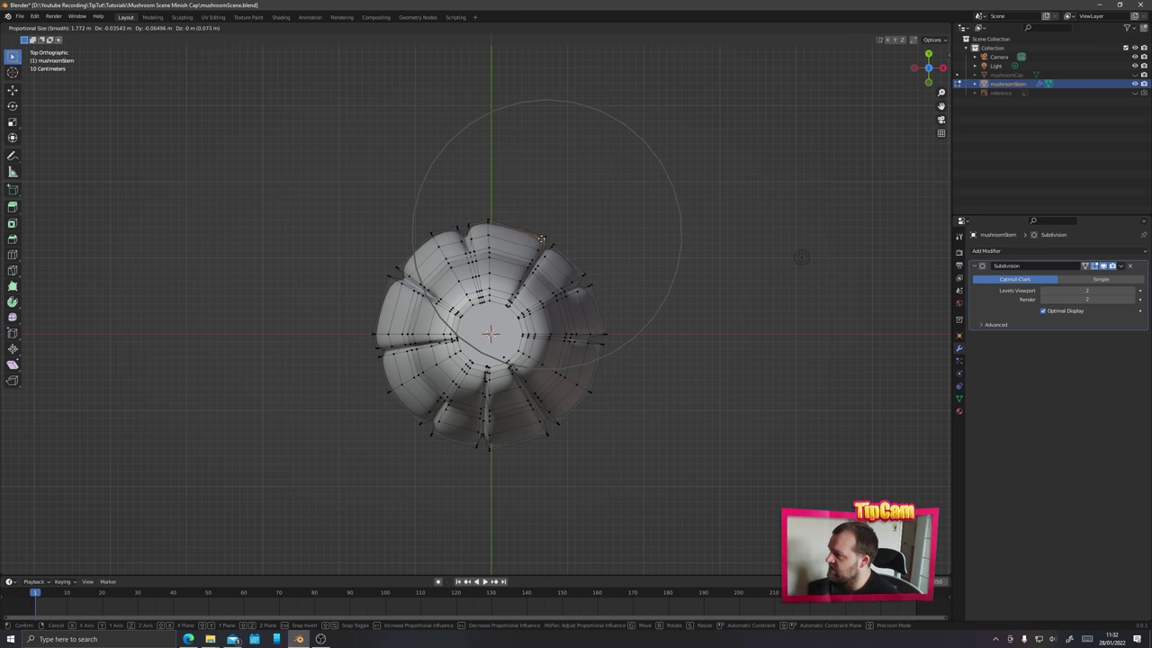
pyautogui.click(543, 235)
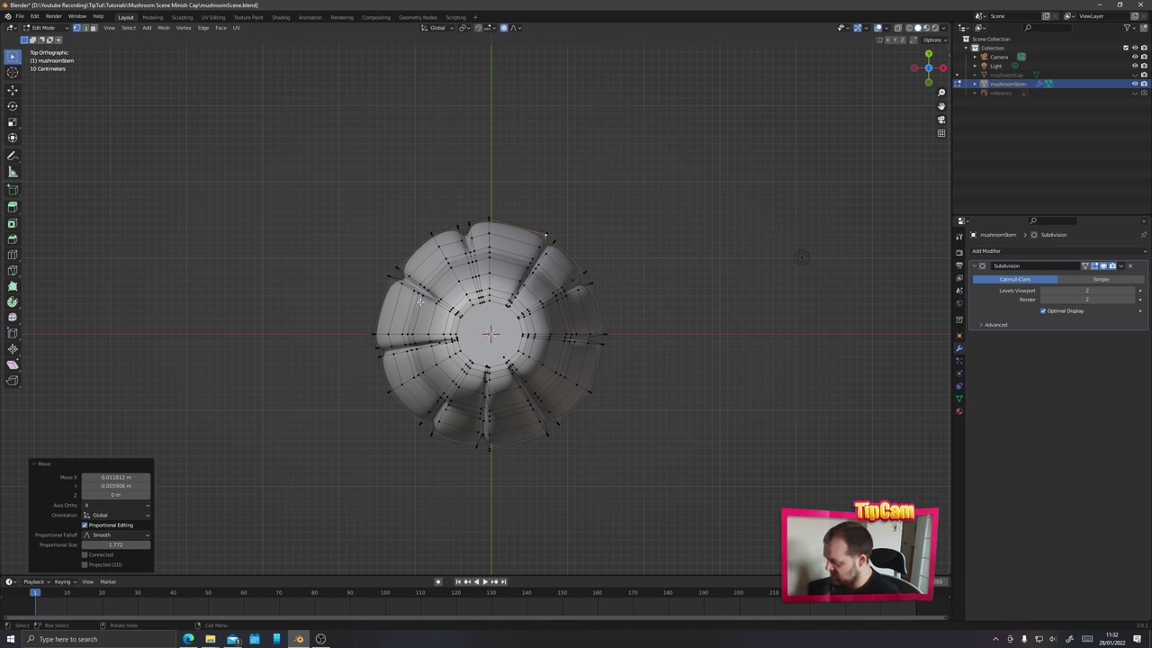
# - Shift the stem's outline slightly in several places in top view, by about 0.05 m, with proportional editing
pyautogui.press('g')
pyautogui.press('x')
pyautogui.click(438, 392)
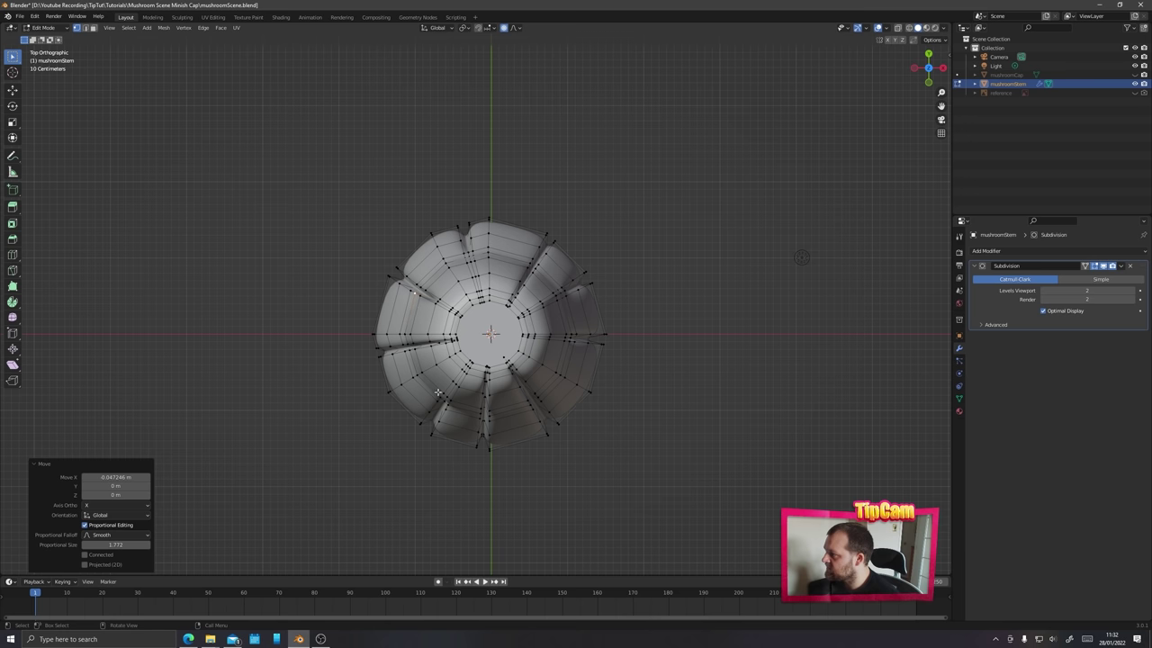
pyautogui.press('g')
pyautogui.click(438, 430)
pyautogui.click(584, 394)
pyautogui.press('g')
pyautogui.click(580, 393)
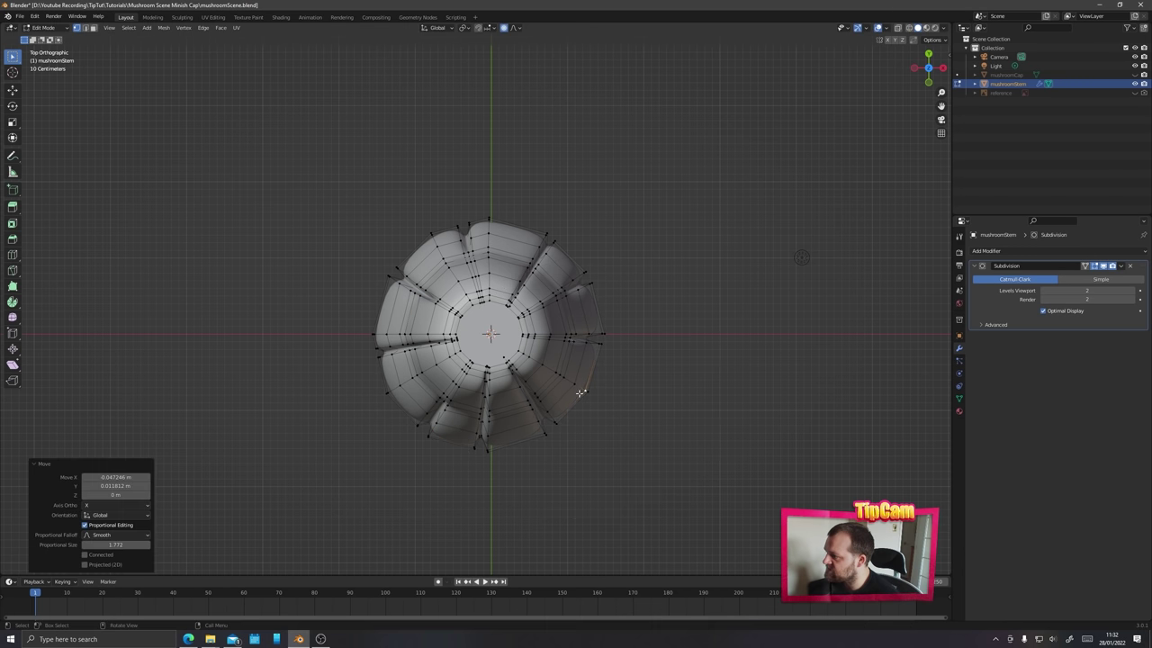
pyautogui.press('g')
pyautogui.press('x')
pyautogui.click(524, 356)
# - Nudge vertices on the stem's middle and lower sides by about 0.05 m with proportional editing to make the shape less symmetrical
pyautogui.moveTo(525, 356); pyautogui.dragTo(415, 324, button='middle')
pyautogui.click(357, 294)
pyautogui.press('g')
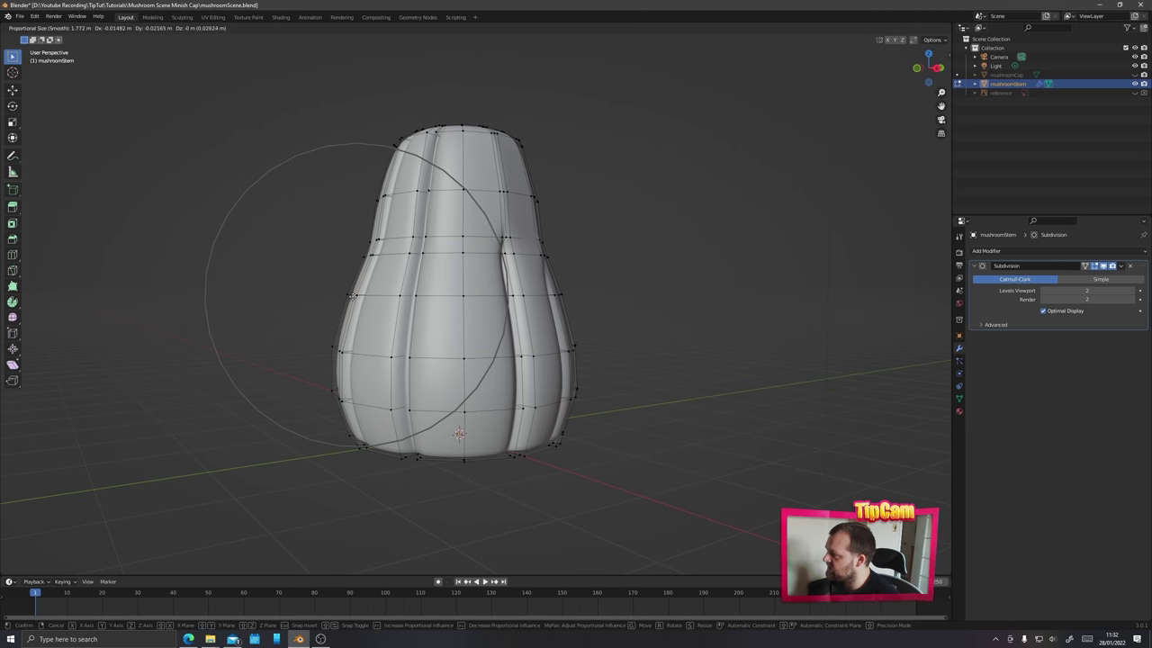
pyautogui.click(478, 323)
pyautogui.press('g')
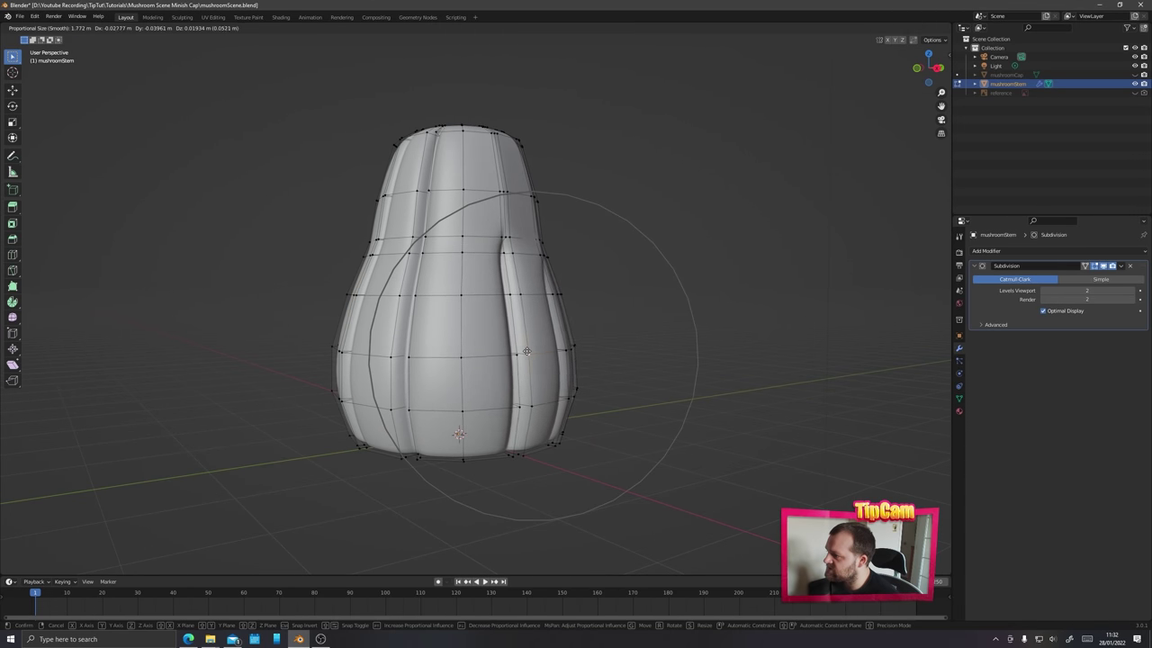
pyautogui.click(540, 355)
pyautogui.moveTo(540, 355); pyautogui.dragTo(445, 357, button='middle')
pyautogui.click(500, 362)
pyautogui.press('g')
pyautogui.click(583, 348)
# - Move two more side vertices of the stem by about 0.12 m and 0.06 m, and return to Object Mode
pyautogui.moveTo(575, 343); pyautogui.dragTo(432, 423, button='middle')
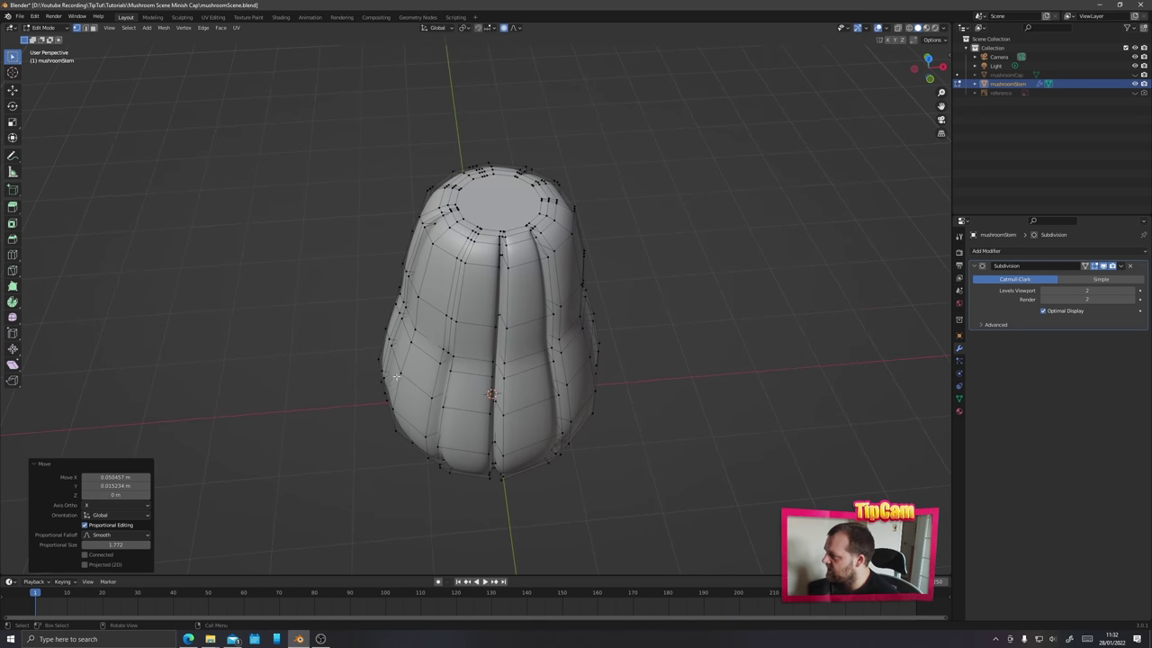
pyautogui.press('g')
pyautogui.click(315, 432)
pyautogui.moveTo(315, 431); pyautogui.dragTo(495, 409, button='middle')
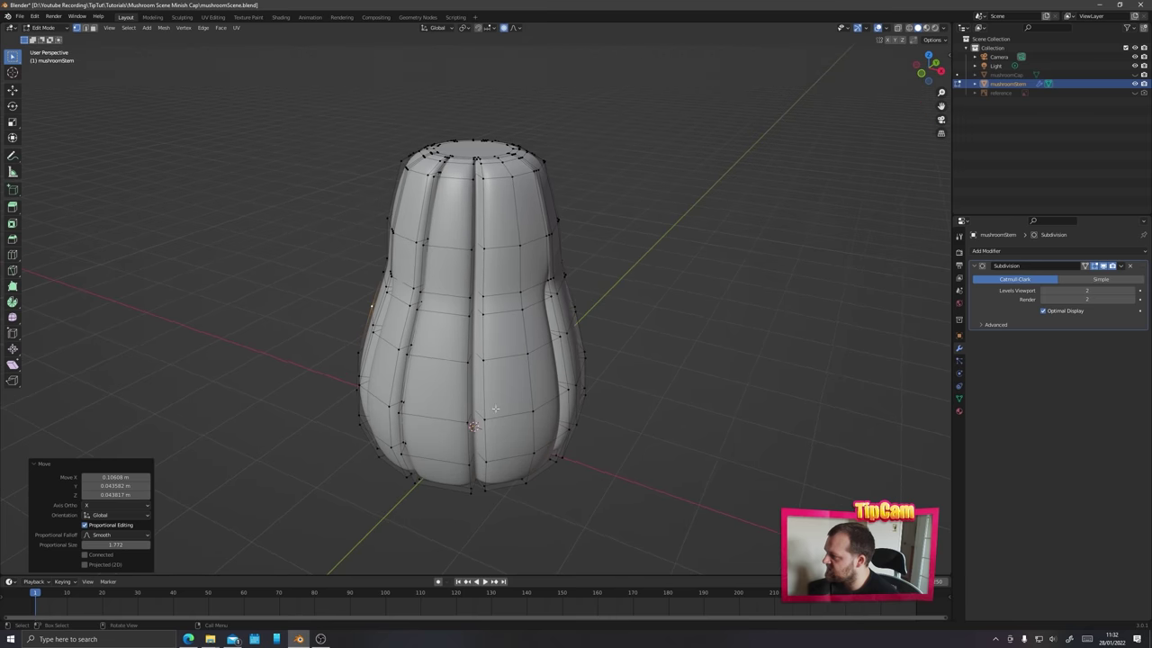
pyautogui.press('g')
pyautogui.click(529, 416)
pyautogui.scroll(-5, 500, 382)
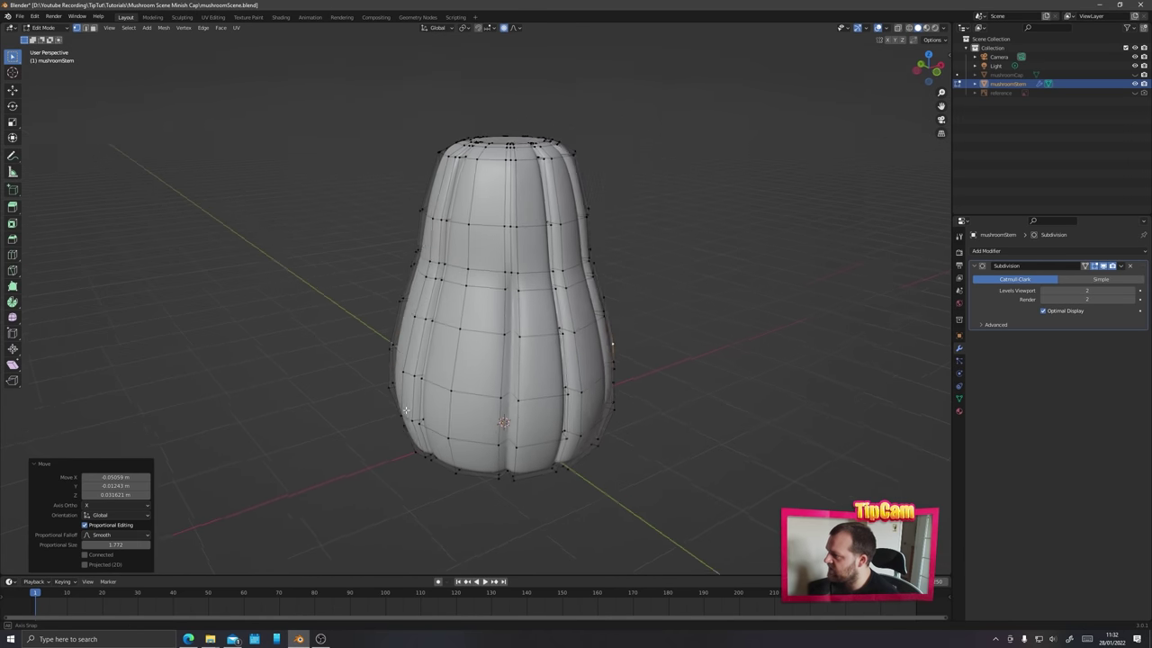
pyautogui.moveTo(500, 381); pyautogui.dragTo(453, 342, button='middle')
pyautogui.press('Tab')
pyautogui.scroll(3, 407, 335)
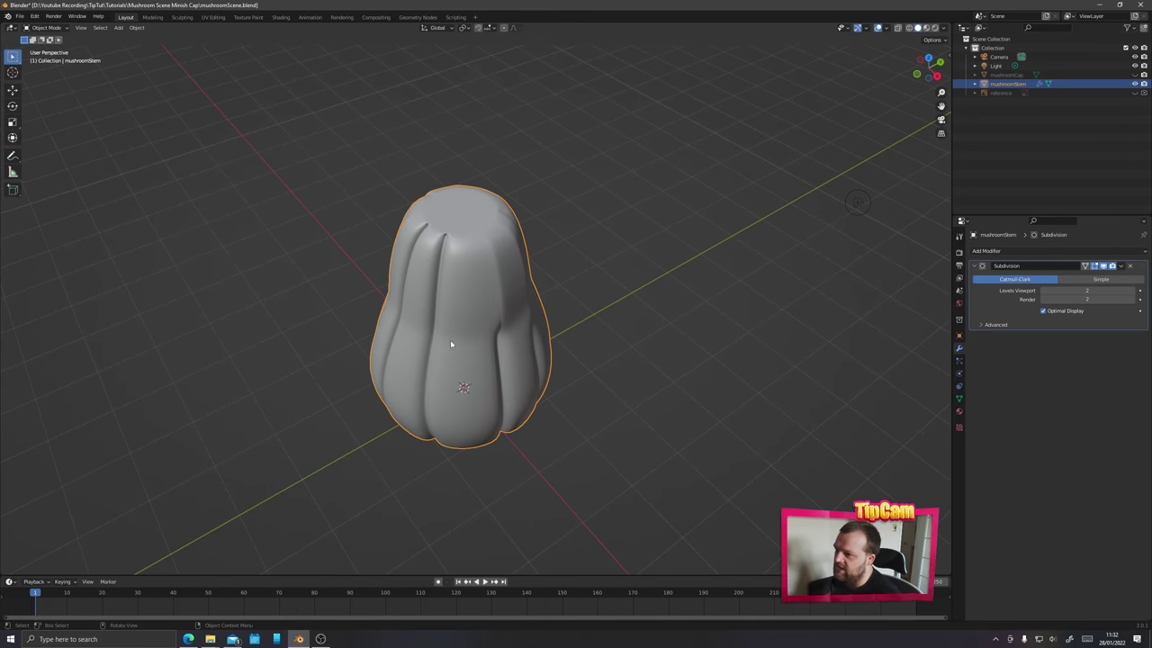
# - Add a Displace modifier to the stem and give it a new texture named MushroomBump
pyautogui.click(1000, 254)
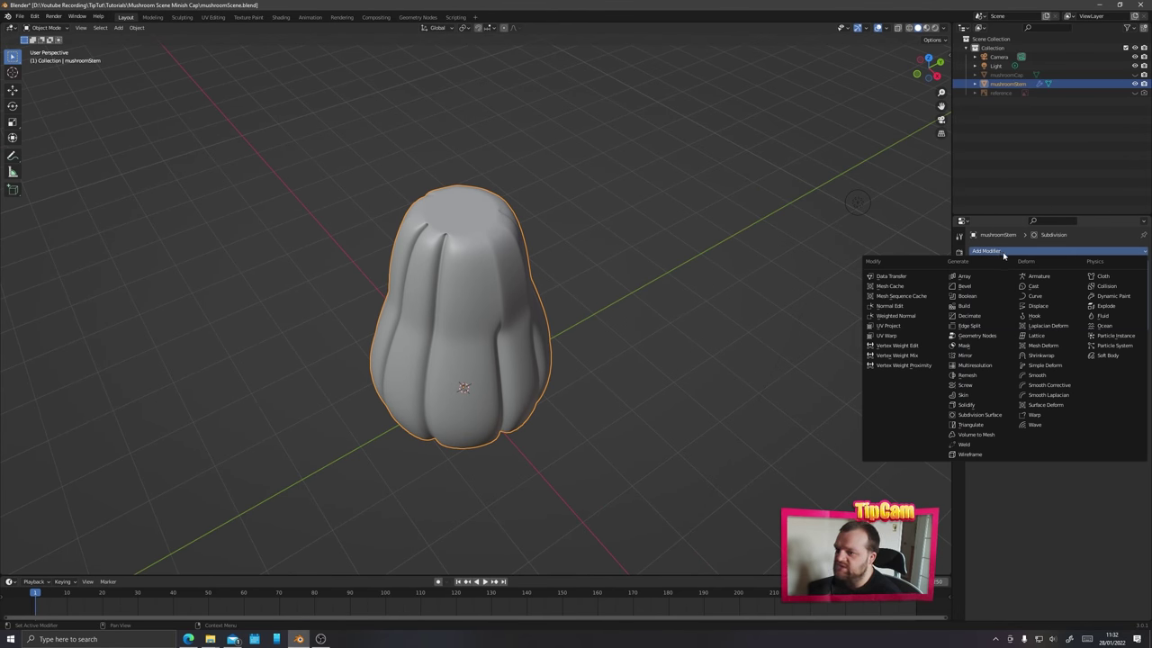
pyautogui.click(1041, 306)
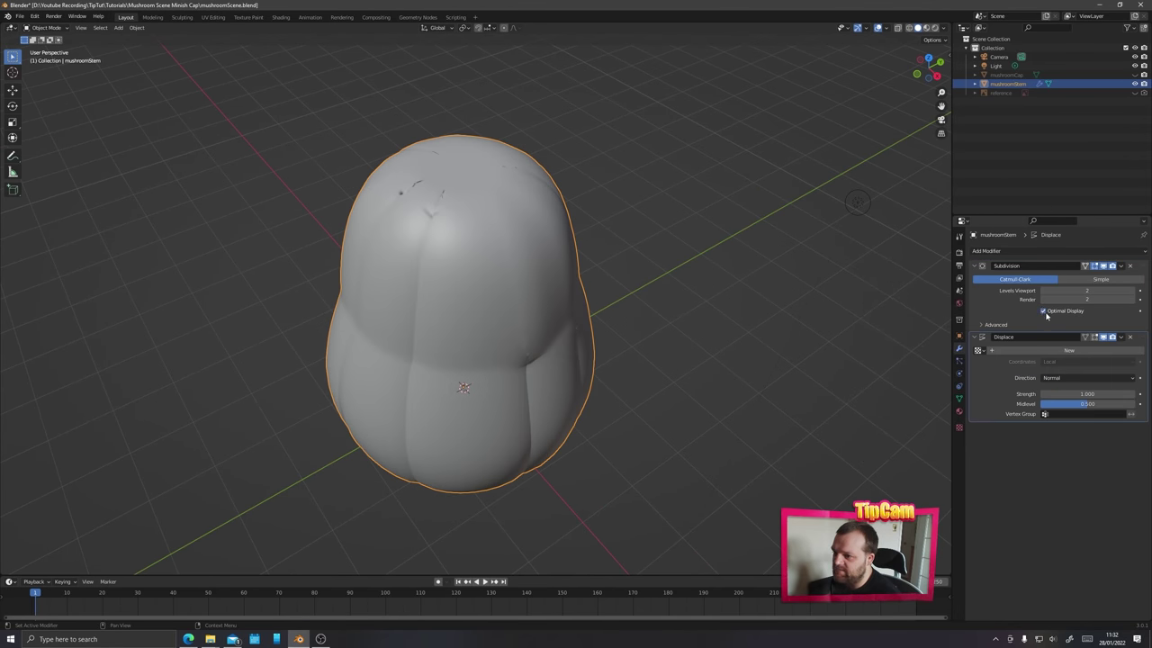
pyautogui.moveTo(418, 369); pyautogui.dragTo(587, 305, button='middle')
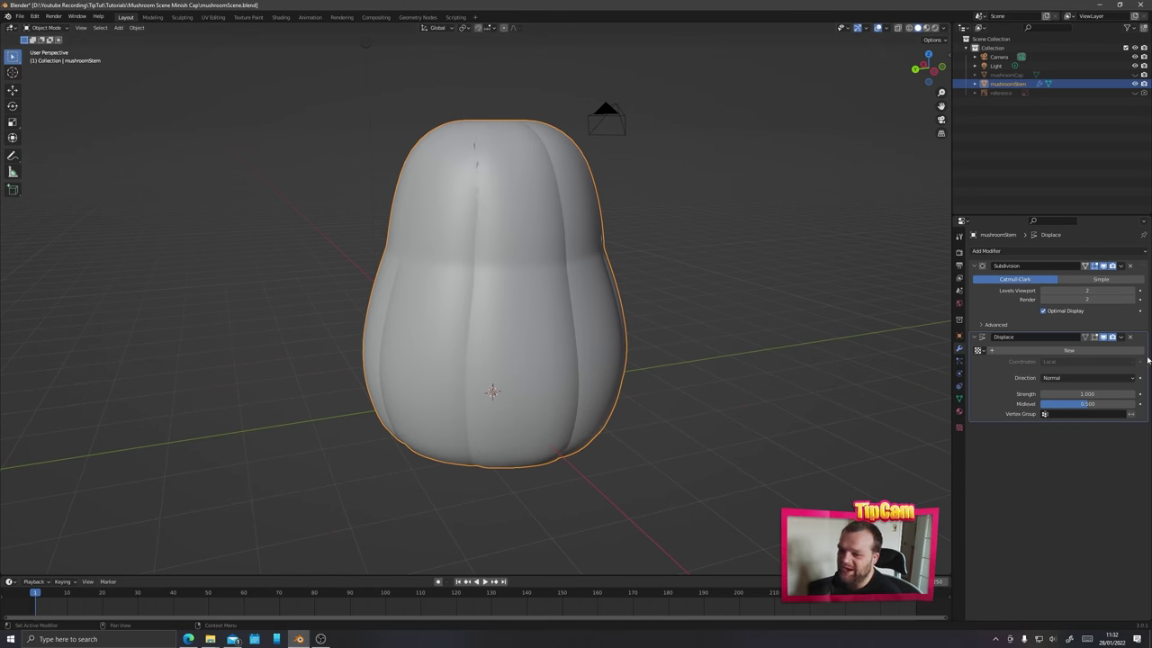
pyautogui.click(1017, 350)
pyautogui.doubleClick(1017, 350)
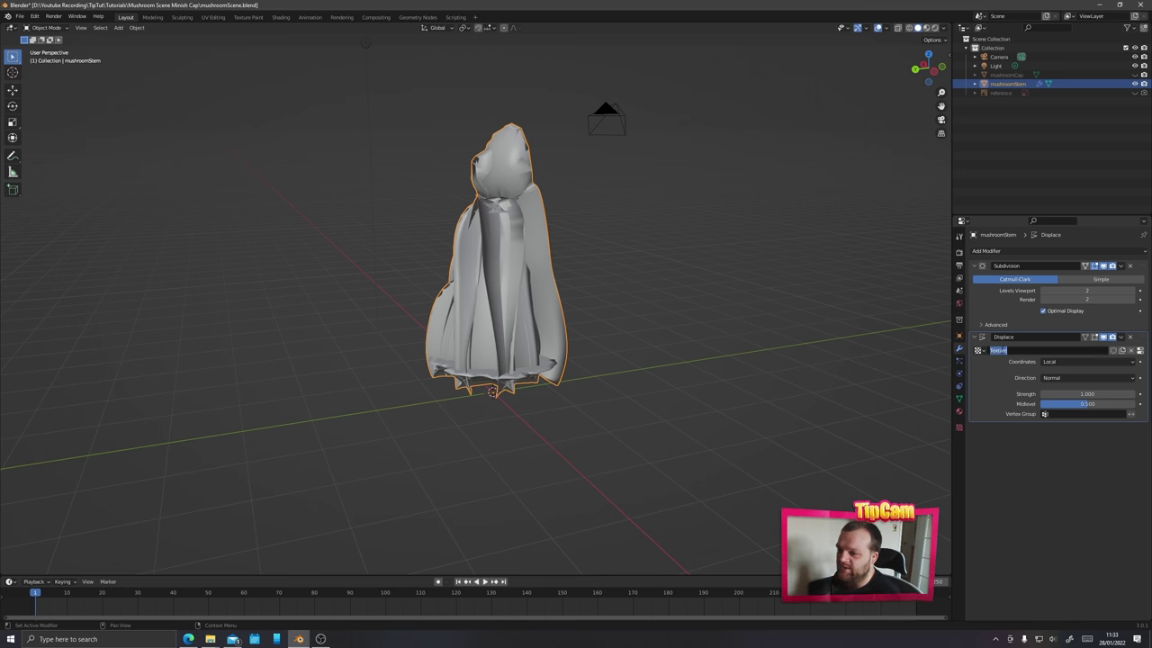
pyautogui.write('MushroomBump')
pyautogui.press('Return')
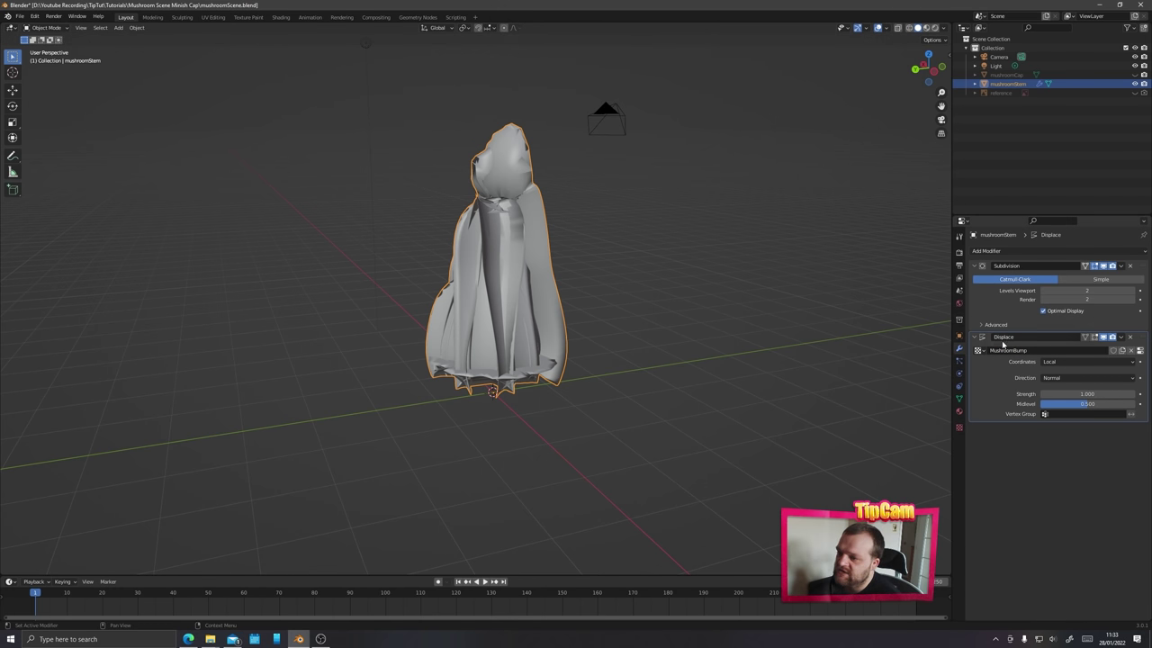
# - Set the MushroomBump texture's type to Voronoi and view the displaced stem from another side
pyautogui.click(959, 428)
pyautogui.click(1028, 279)
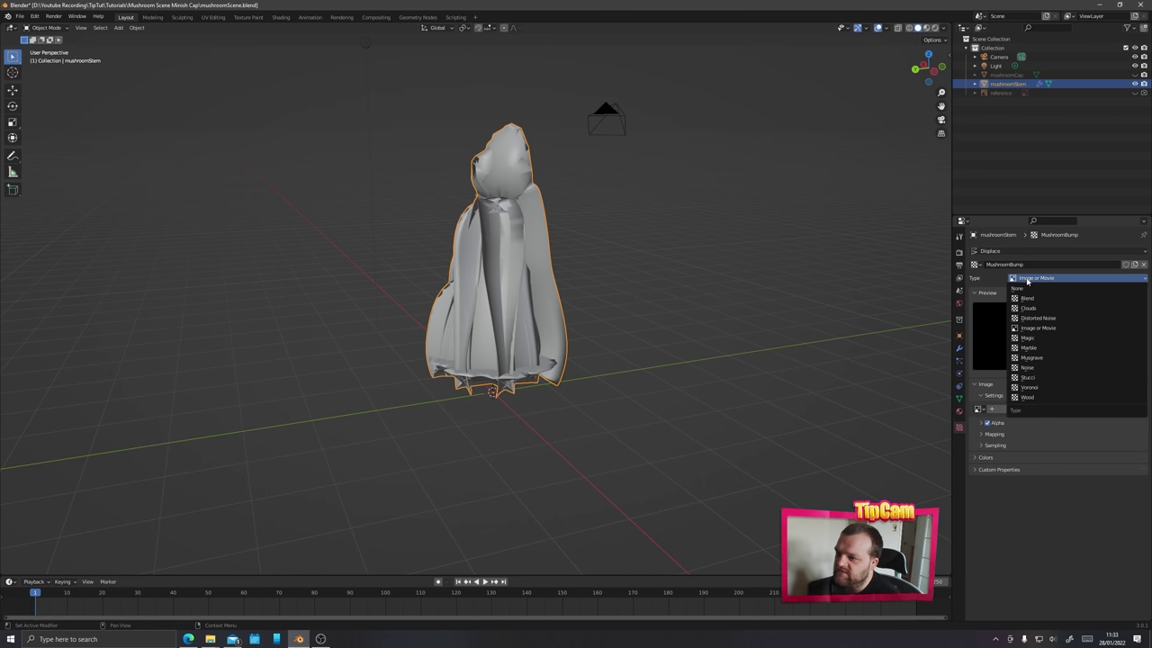
pyautogui.click(1028, 387)
pyautogui.moveTo(426, 280); pyautogui.dragTo(519, 278, button='middle')
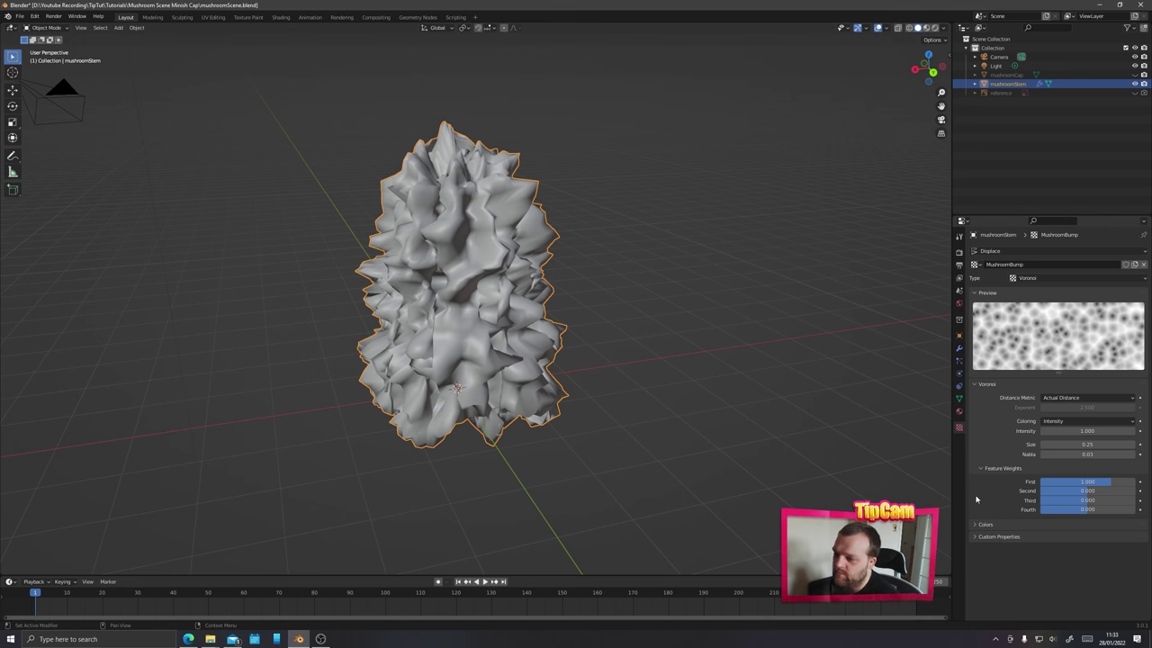
# - Reduce the contrast in the MushroomBump texture's color settings to 0.02
pyautogui.click(973, 536)
pyautogui.click(974, 524)
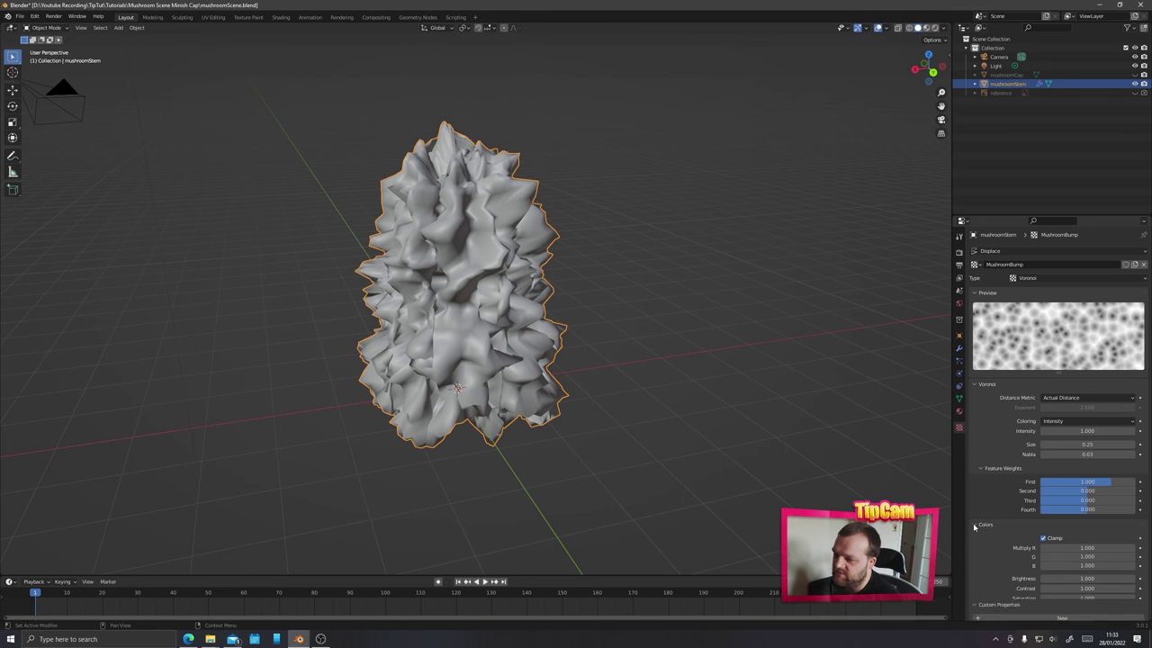
pyautogui.scroll(-1, 1000, 495)
pyautogui.scroll(-1, 999, 496)
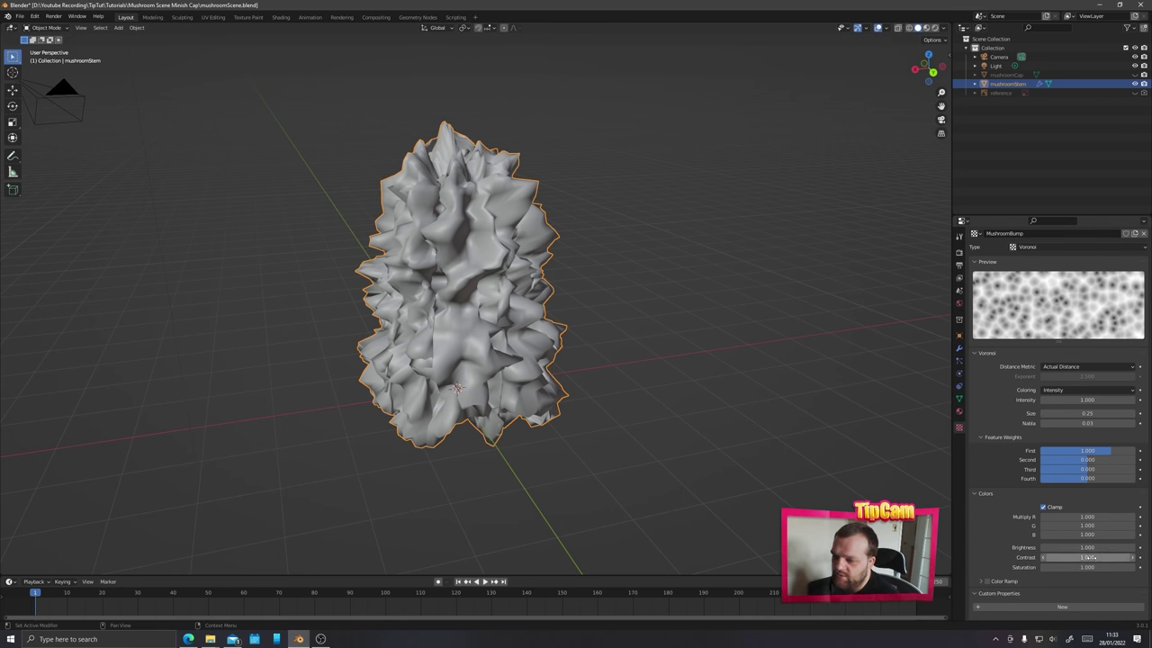
pyautogui.moveTo(1087, 558); pyautogui.dragTo(1025, 558)
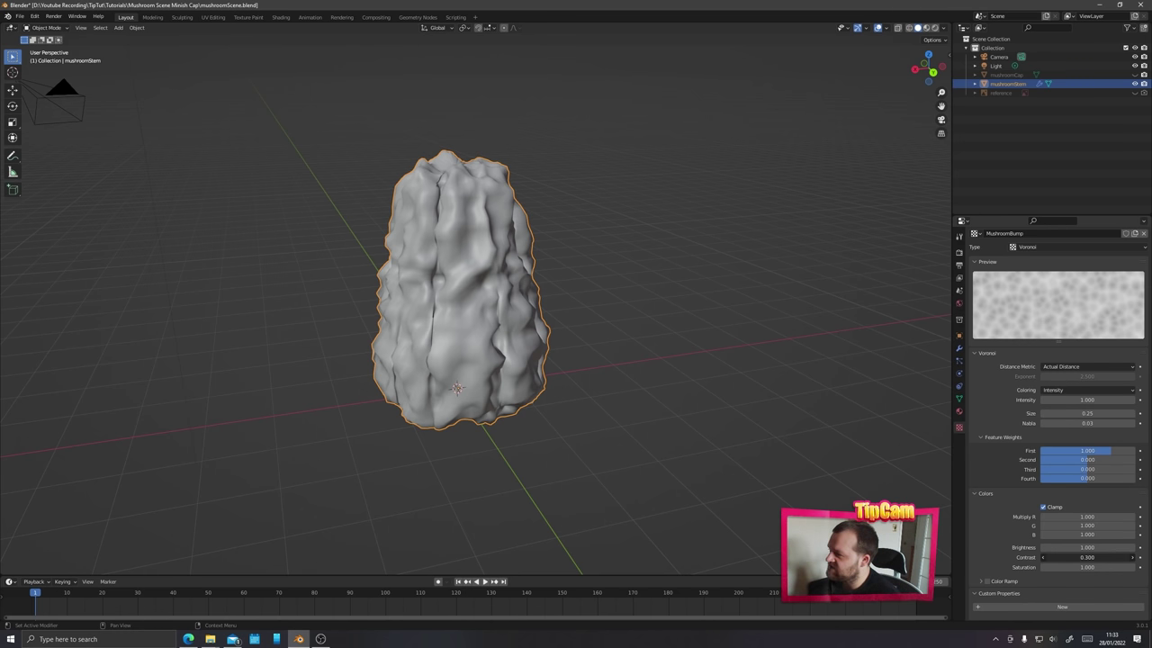
pyautogui.moveTo(1087, 557); pyautogui.dragTo(1067, 557)
pyautogui.click(1066, 557)
pyautogui.write('0.02')
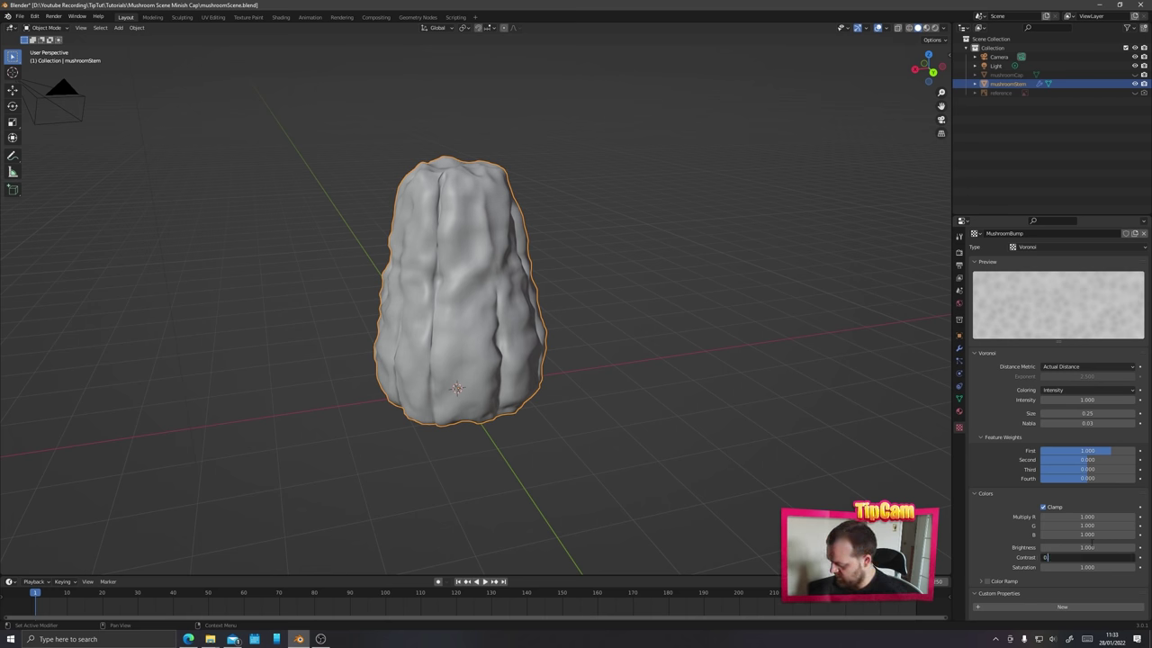
pyautogui.press('Return')
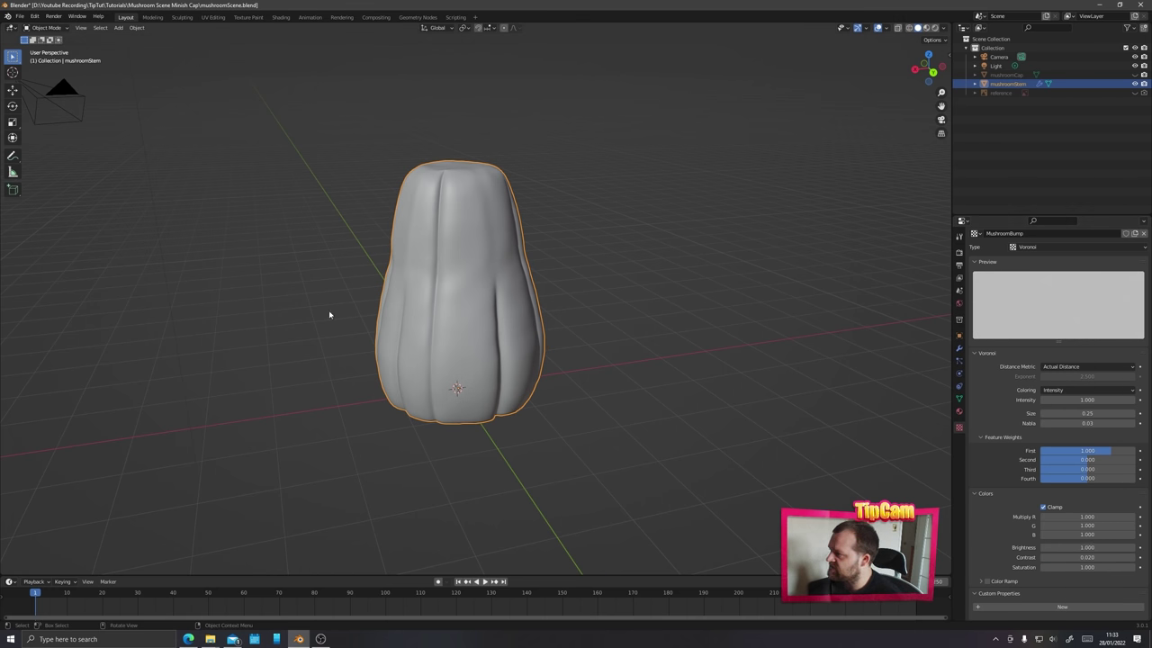
# - Set the contrast in the MushroomBump texture's color settings to 0.03
pyautogui.scroll(3, 329, 314)
pyautogui.moveTo(304, 321); pyautogui.dragTo(467, 315, button='middle')
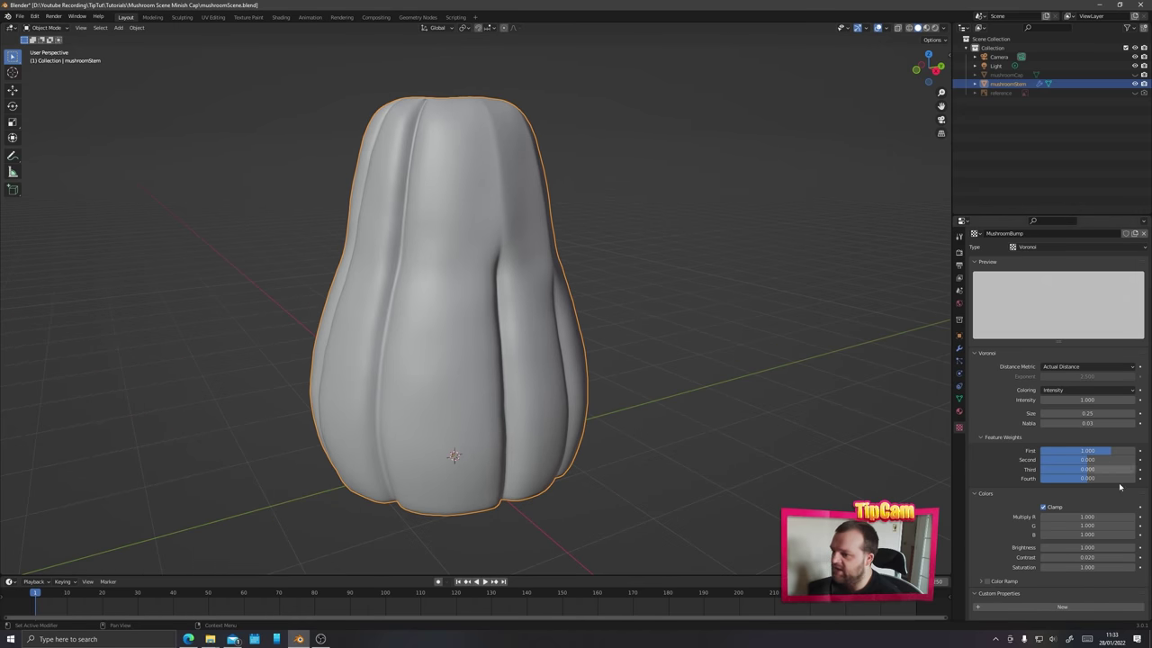
pyautogui.click(1084, 557)
pyautogui.write('0.03')
pyautogui.press('Return')
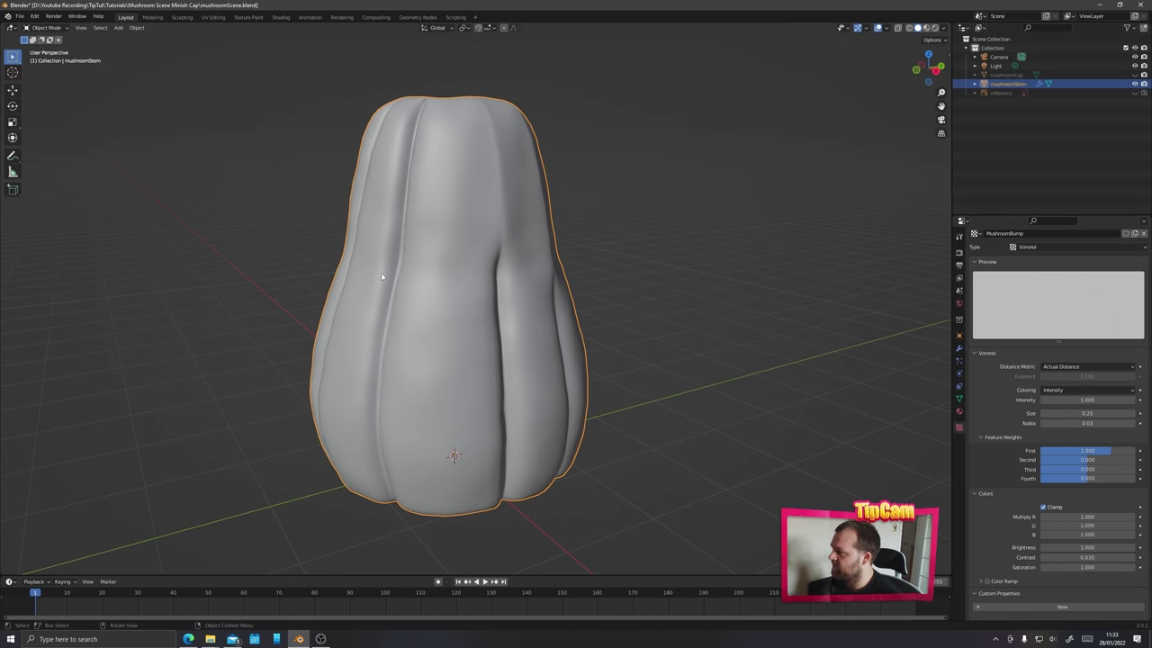
# - Unhide the mushroom cap and view it together with the displaced stem
pyautogui.scroll(-4, 229, 325)
pyautogui.moveTo(230, 326); pyautogui.dragTo(469, 321, button='middle')
pyautogui.scroll(3, 469, 322)
pyautogui.moveTo(479, 260); pyautogui.dragTo(425, 376, button='middle')
pyautogui.click(1136, 75)
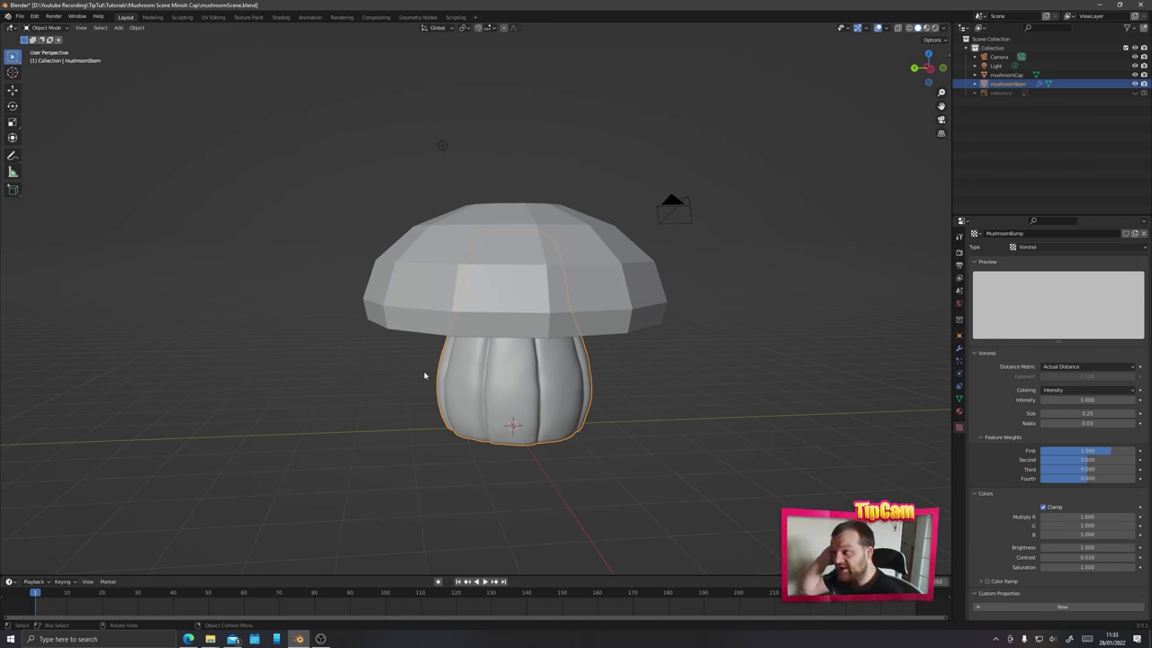
pyautogui.moveTo(441, 330); pyautogui.dragTo(529, 305, button='middle')
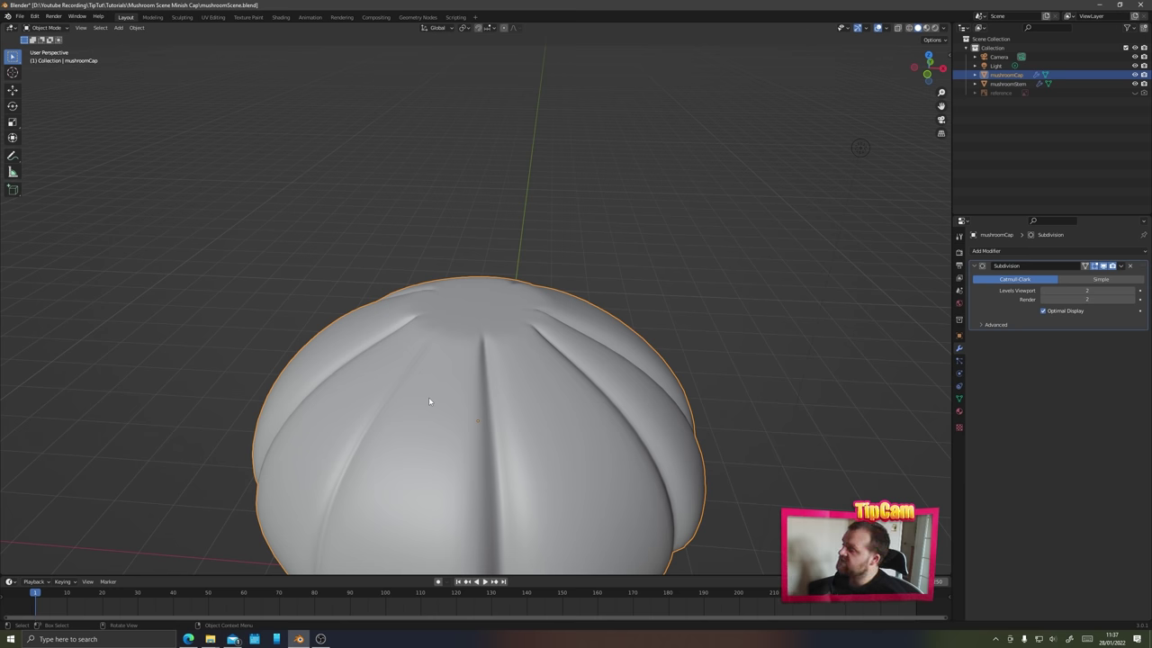
# - In Edit Mode on the cap, slide the edge loop near the crown outward about halfway to the next loop
pyautogui.moveTo(414, 339); pyautogui.dragTo(549, 383, button='middle')
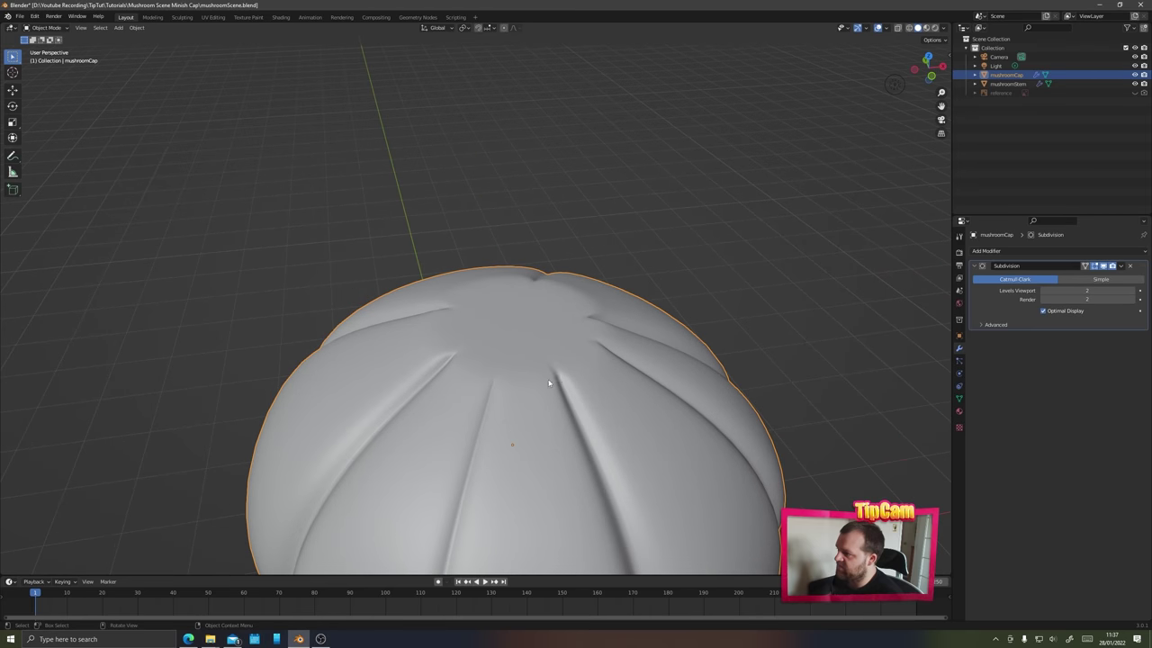
pyautogui.press('Tab')
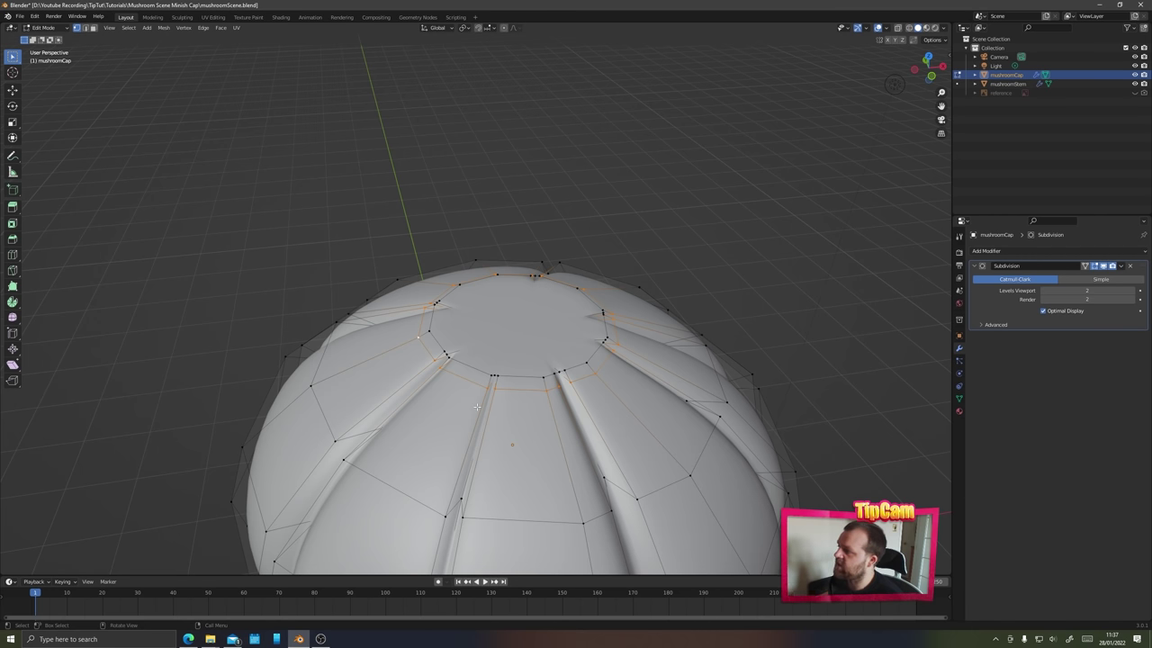
pyautogui.press('g')
pyautogui.press('g')
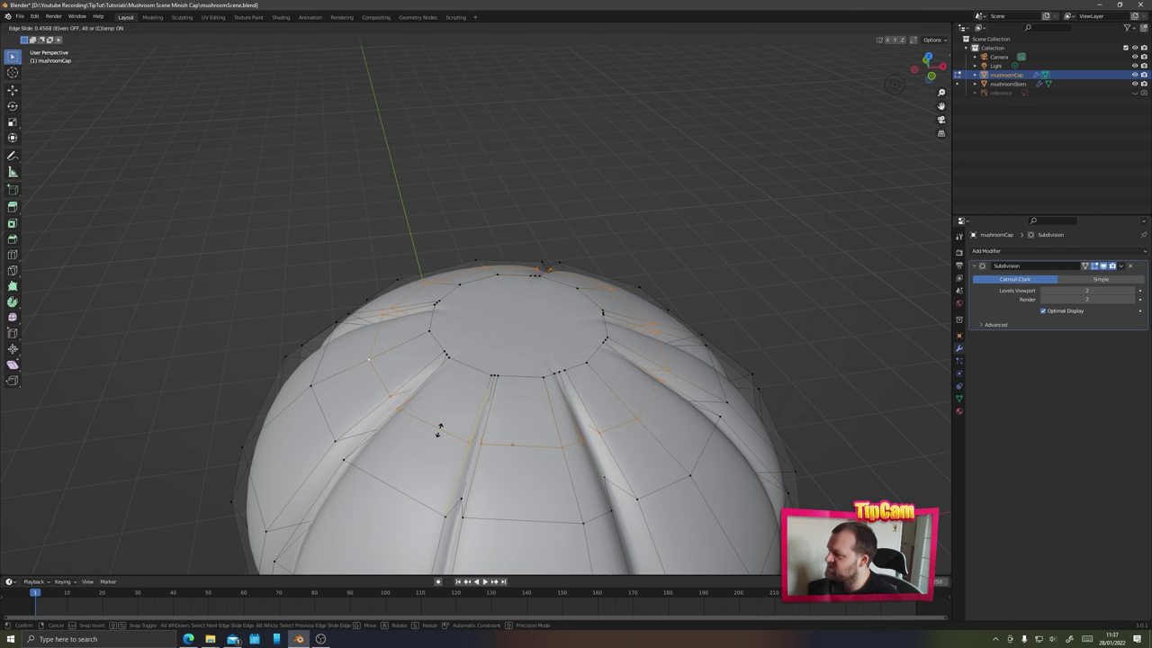
pyautogui.click(436, 432)
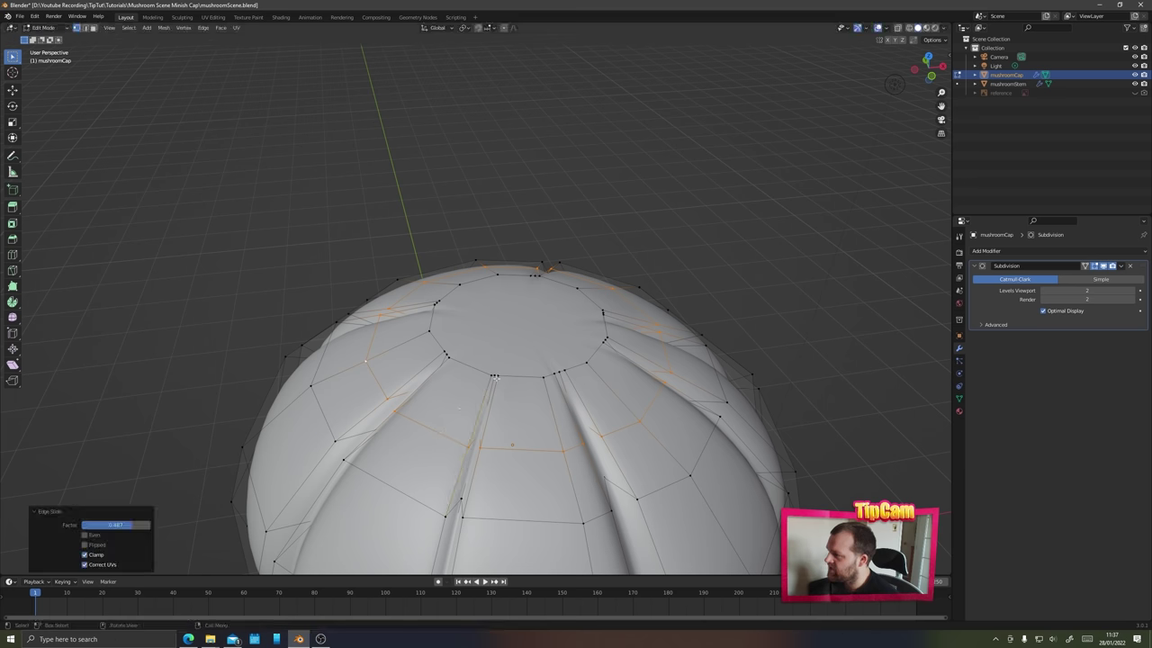
# - Inset the cap's top face by about 0.067 m and raise it about 0.056 m along Z
pyautogui.press('f')
pyautogui.press('i')
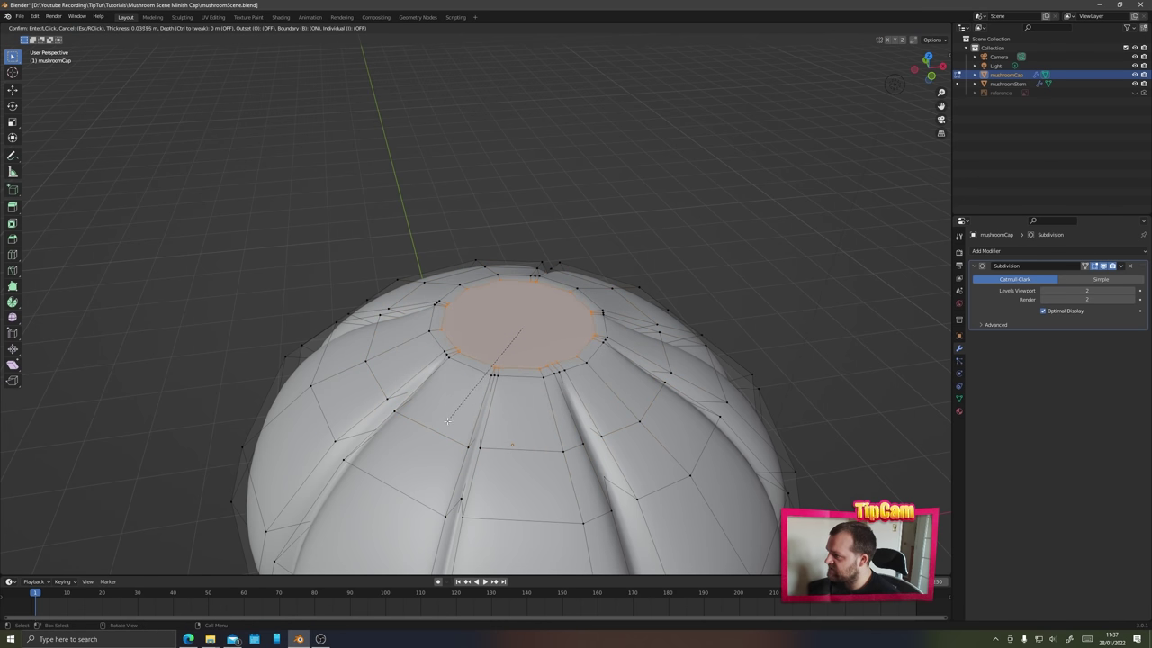
pyautogui.click(444, 421)
pyautogui.press('g')
pyautogui.press('z')
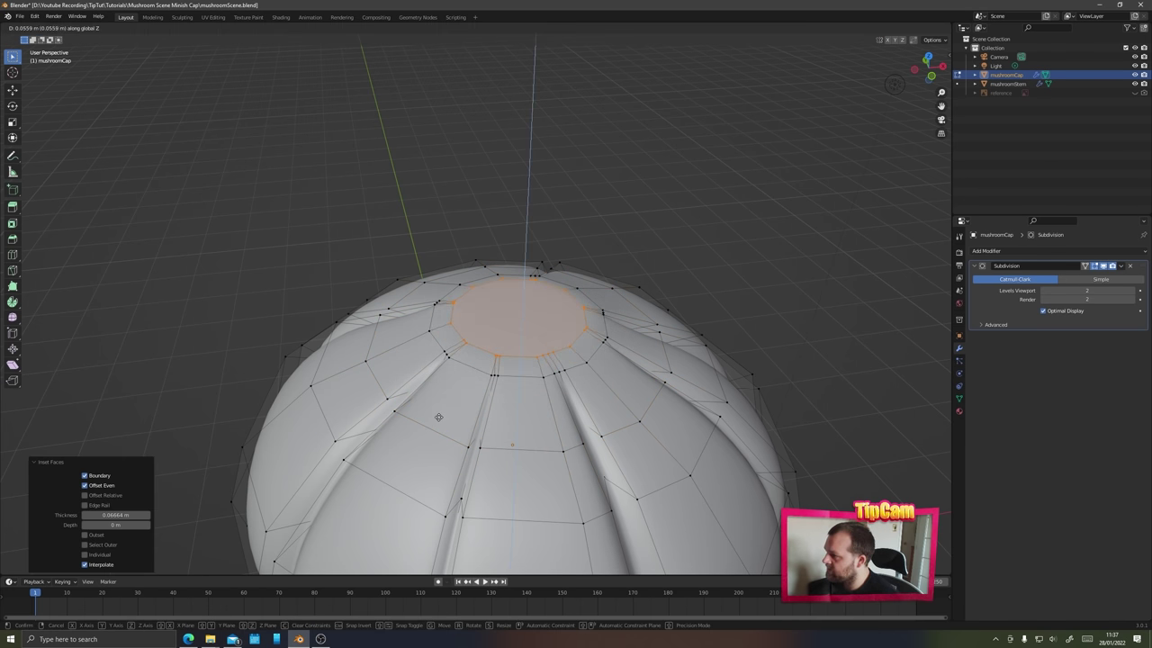
pyautogui.click(438, 416)
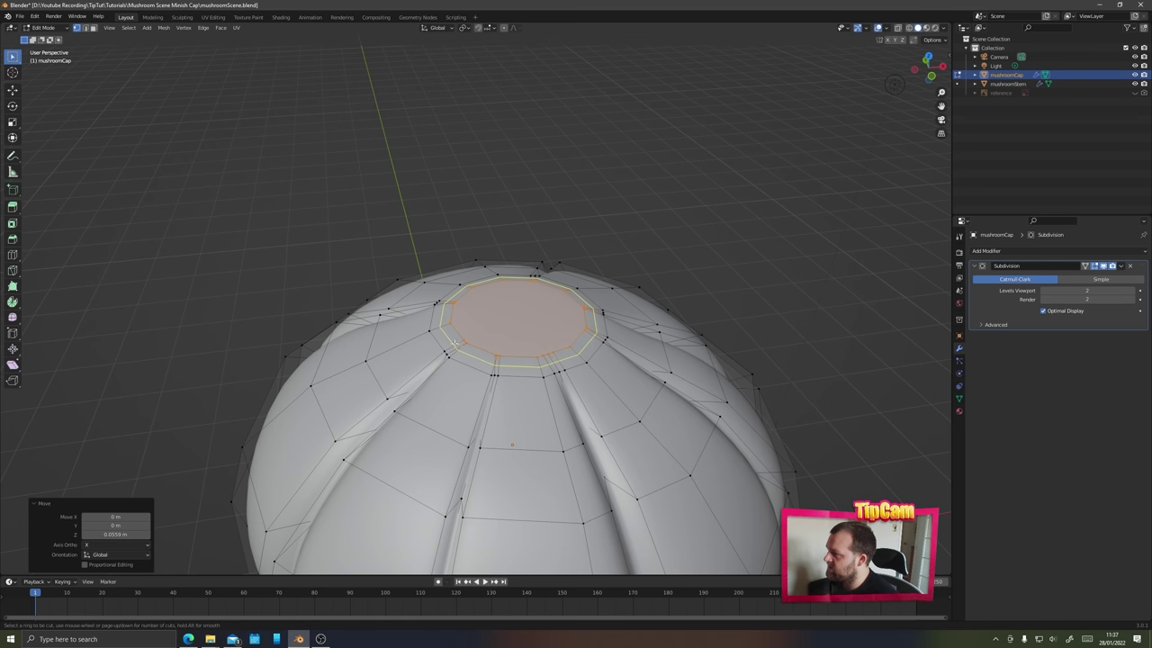
# - Add one loop cut centred in the inset ring, raise it about 0.014 m along Z, and return to Object Mode
pyautogui.press('g')
pyautogui.press('g')
pyautogui.rightClick(452, 399)
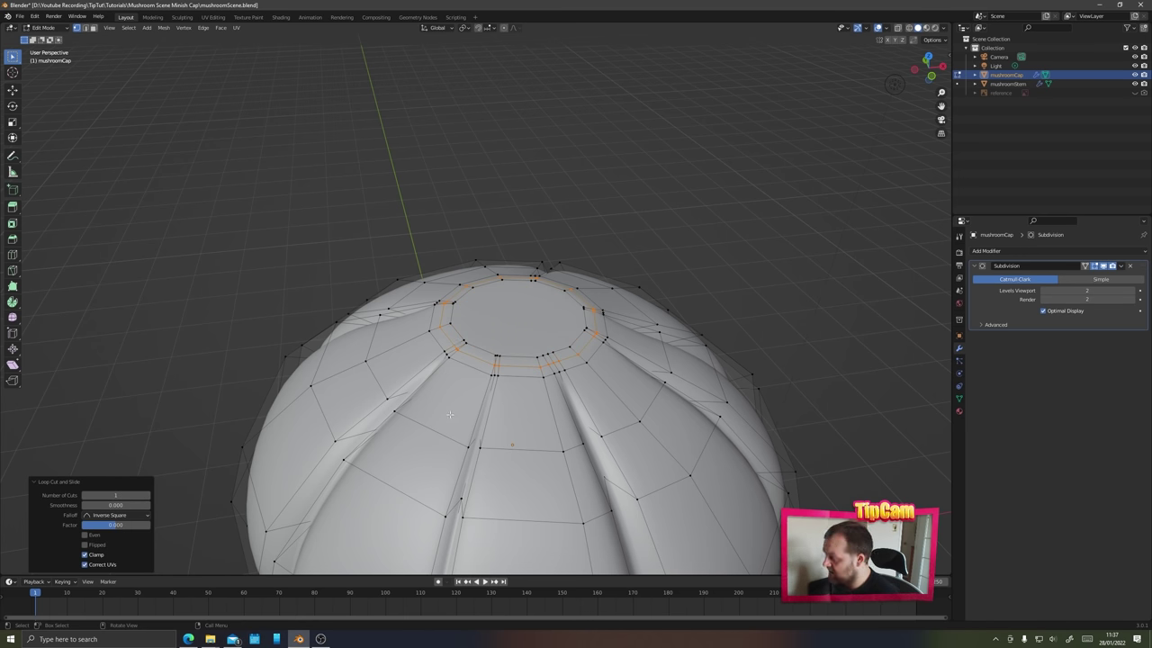
pyautogui.press('g')
pyautogui.press('z')
pyautogui.click(448, 412)
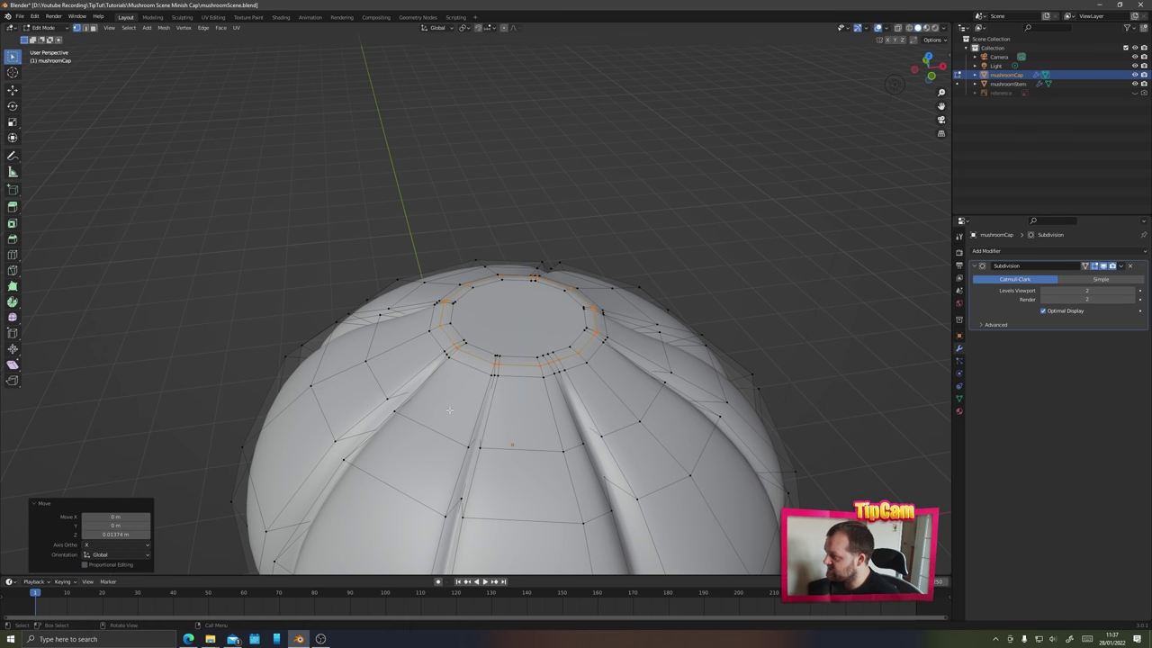
pyautogui.press('Tab')
pyautogui.scroll(-4, 475, 435)
pyautogui.moveTo(475, 435); pyautogui.dragTo(468, 252, button='middle')
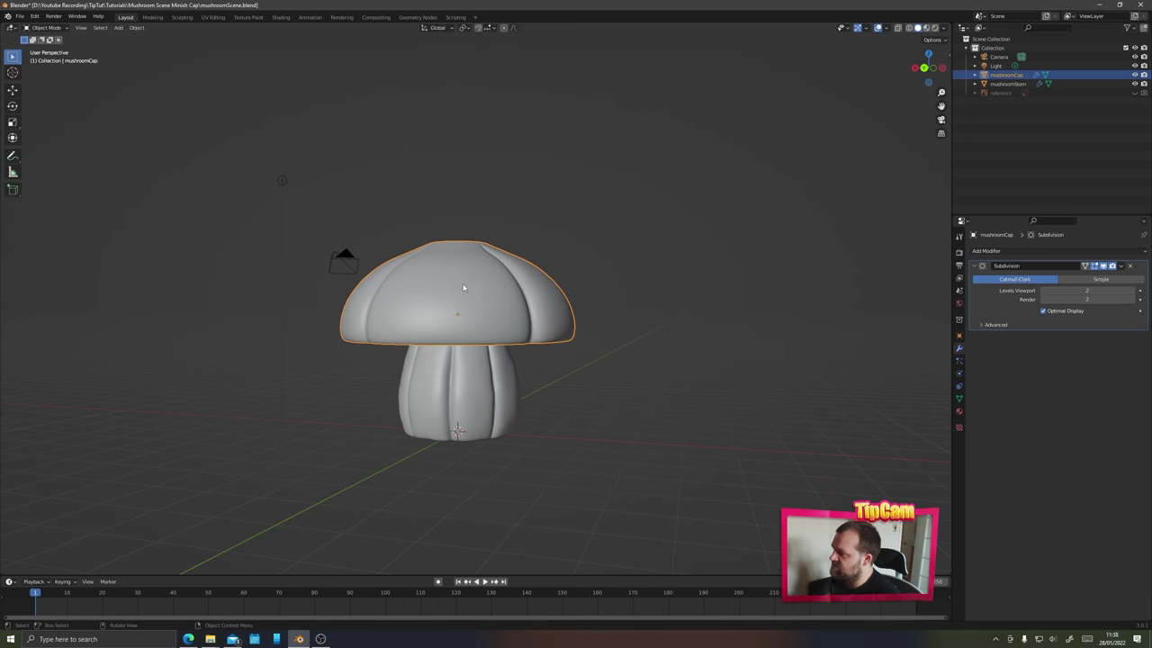
# - Copy the stem's Subdivision and Displace modifiers to the cap and view the displaced cap from another side
pyautogui.click(462, 378)
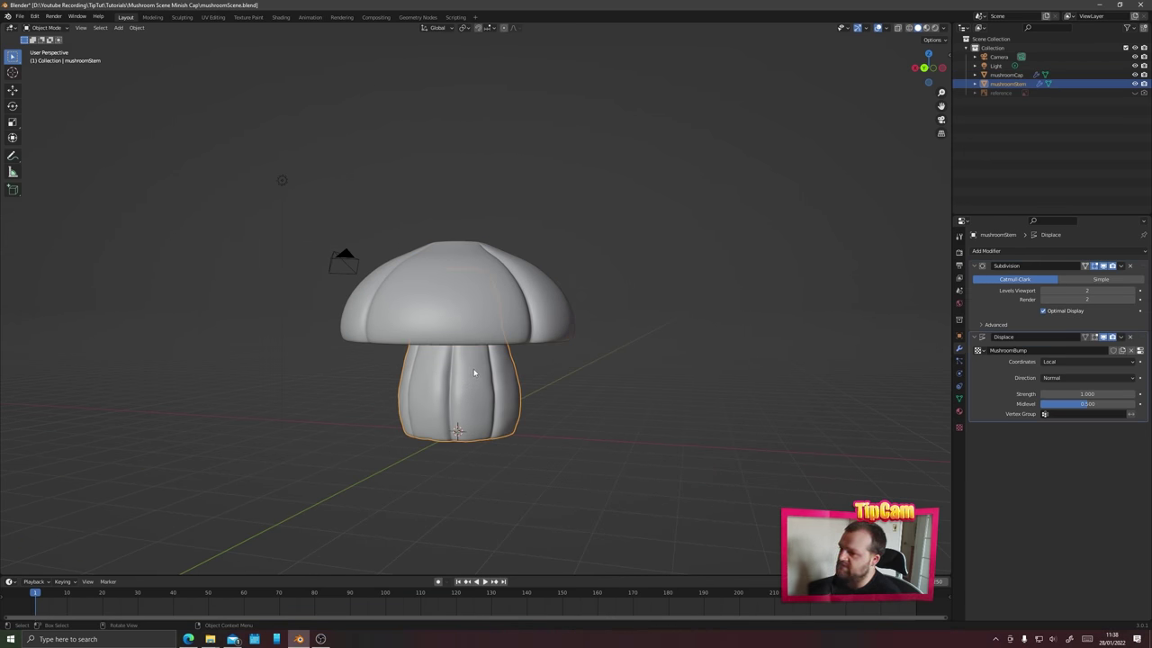
pyautogui.click(636, 331)
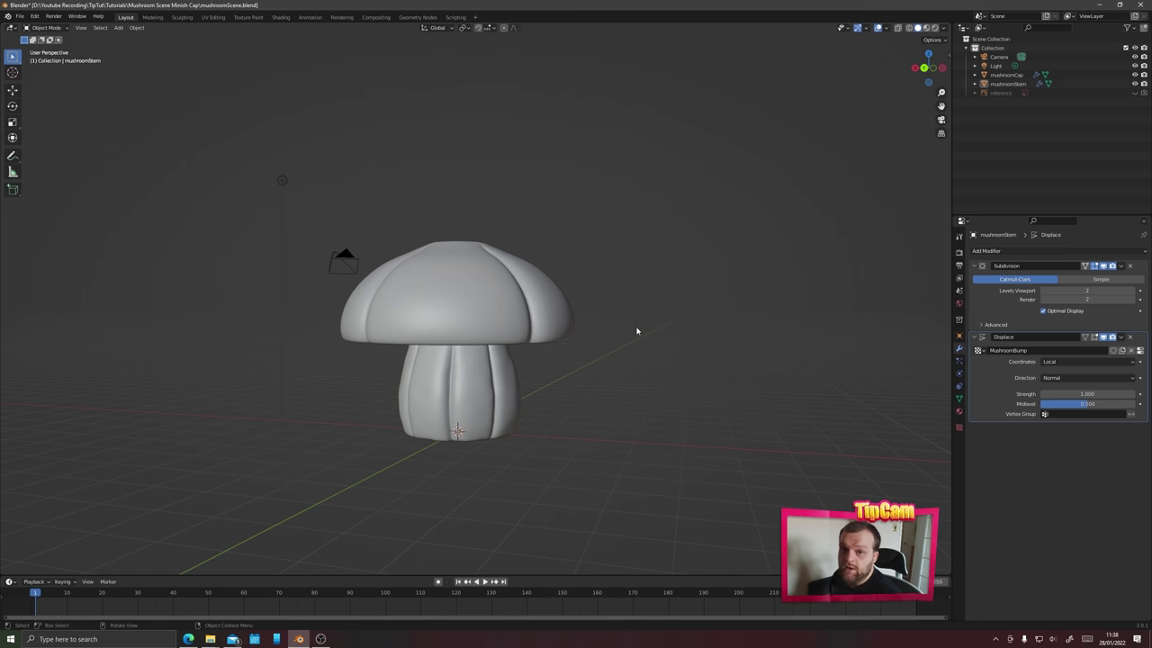
pyautogui.click(465, 321)
pyautogui.keyDown('shift'); pyautogui.click(477, 381); pyautogui.keyUp('shift')
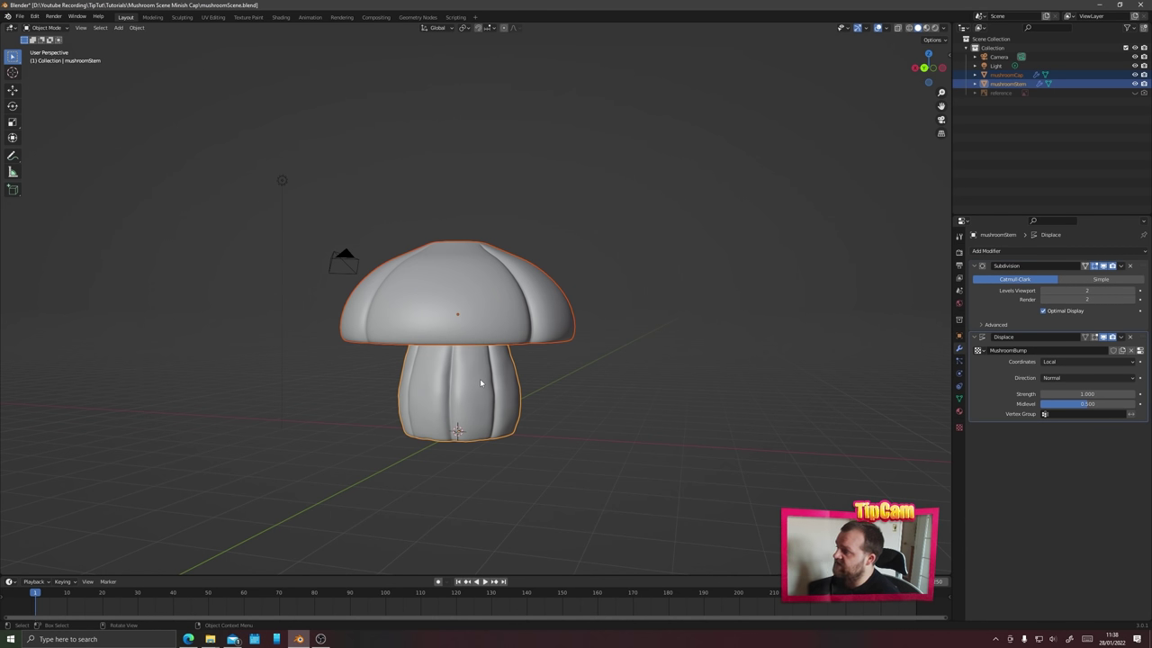
pyautogui.rightClick(475, 379)
pyautogui.press('Escape')
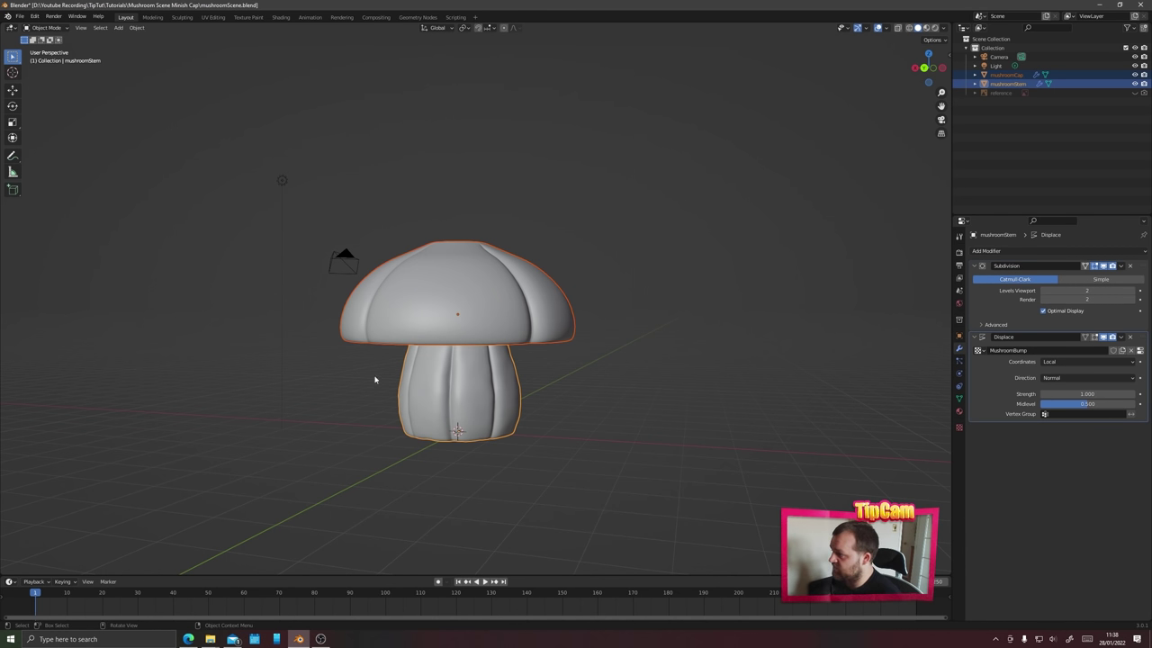
pyautogui.hotkey('ctrl', 'l')
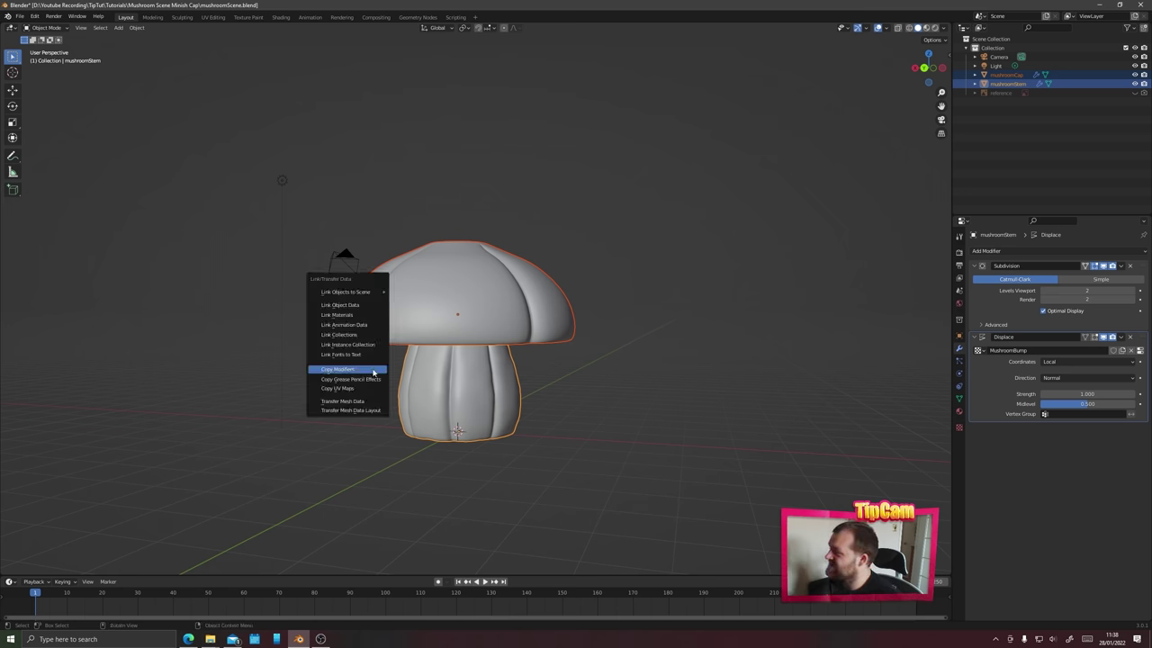
pyautogui.click(374, 370)
pyautogui.click(613, 290)
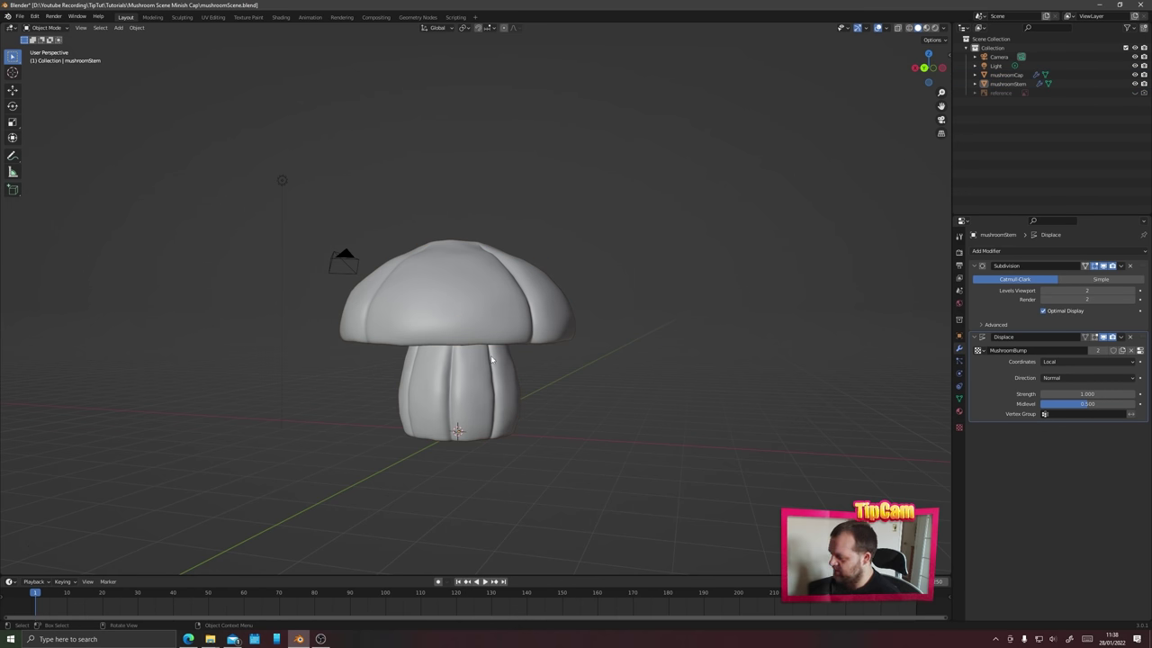
pyautogui.click(450, 324)
pyautogui.moveTo(451, 324); pyautogui.dragTo(616, 333, button='middle')
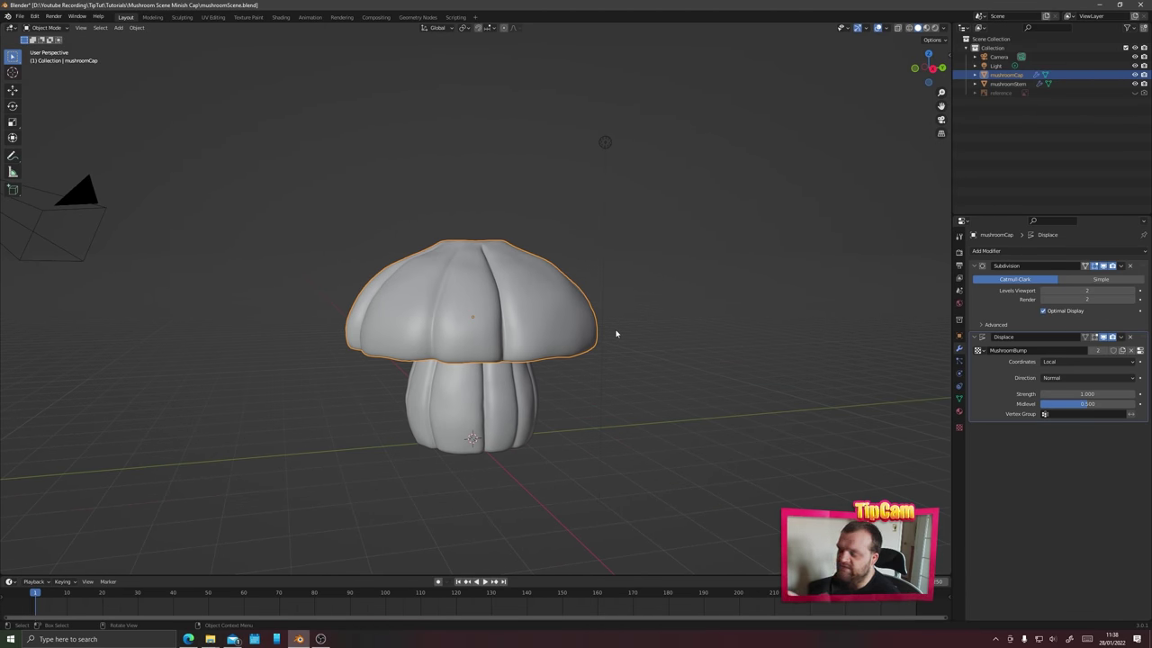
pyautogui.moveTo(682, 415); pyautogui.dragTo(644, 376, button='middle')
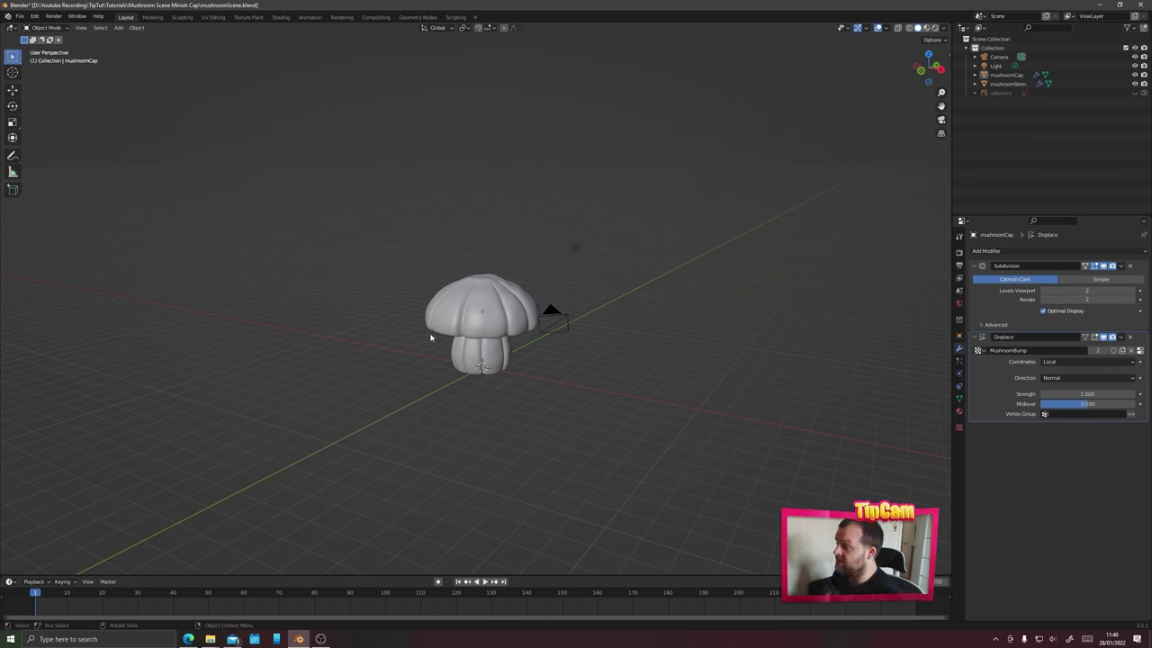
# - Add a plane under the mushroom as the ground and scale it up about 22.3 times
pyautogui.scroll(3, 585, 332)
pyautogui.moveTo(549, 267); pyautogui.dragTo(544, 328, button='middle')
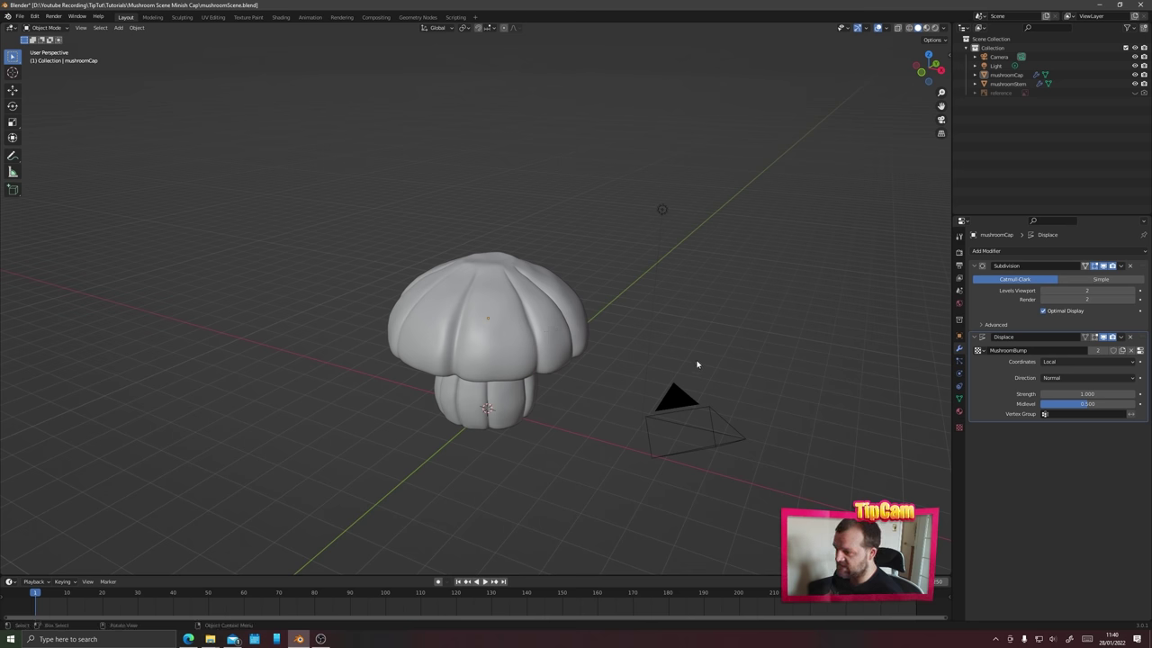
pyautogui.hotkey('shift', 'a')
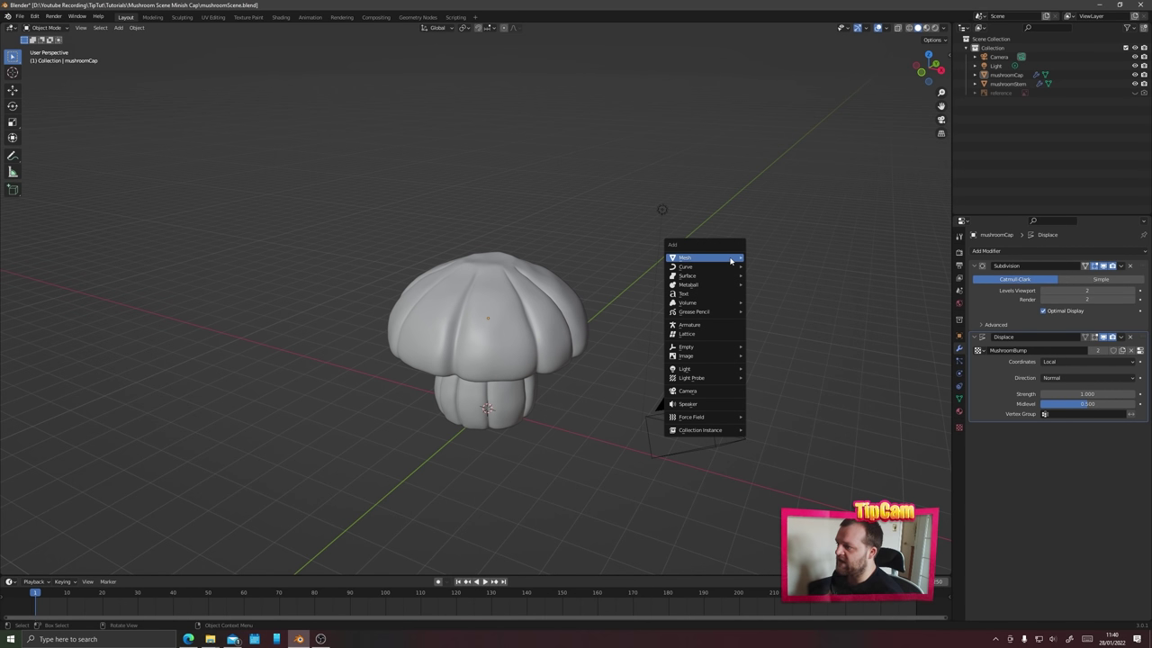
pyautogui.click(767, 265)
pyautogui.scroll(-5, 566, 434)
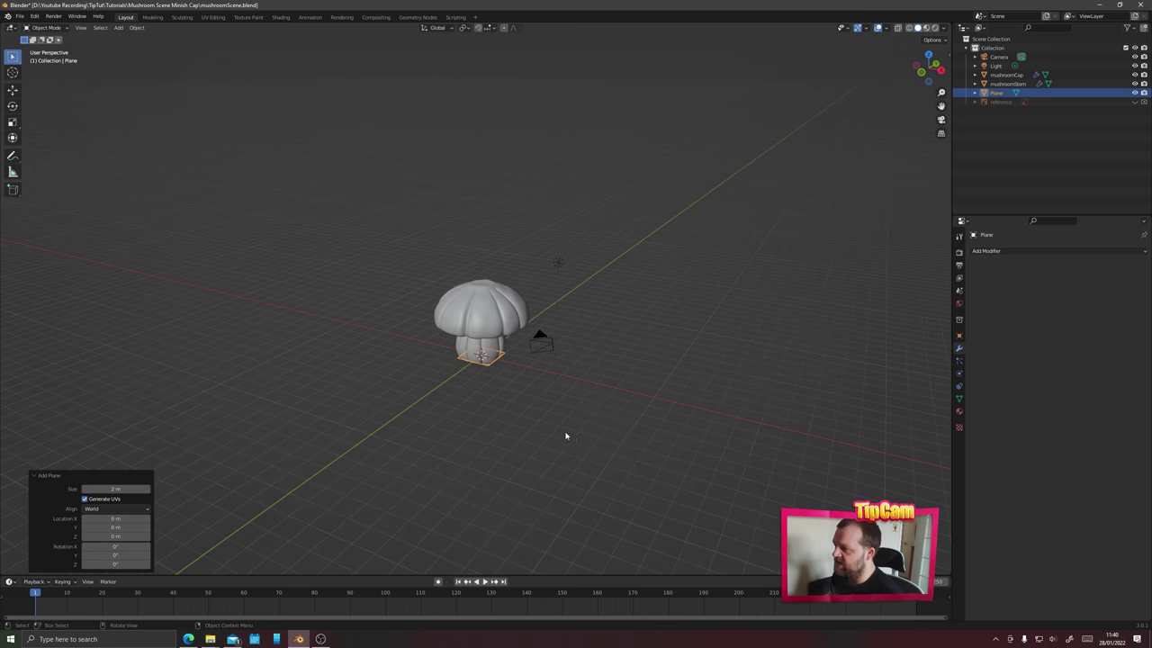
pyautogui.press('s')
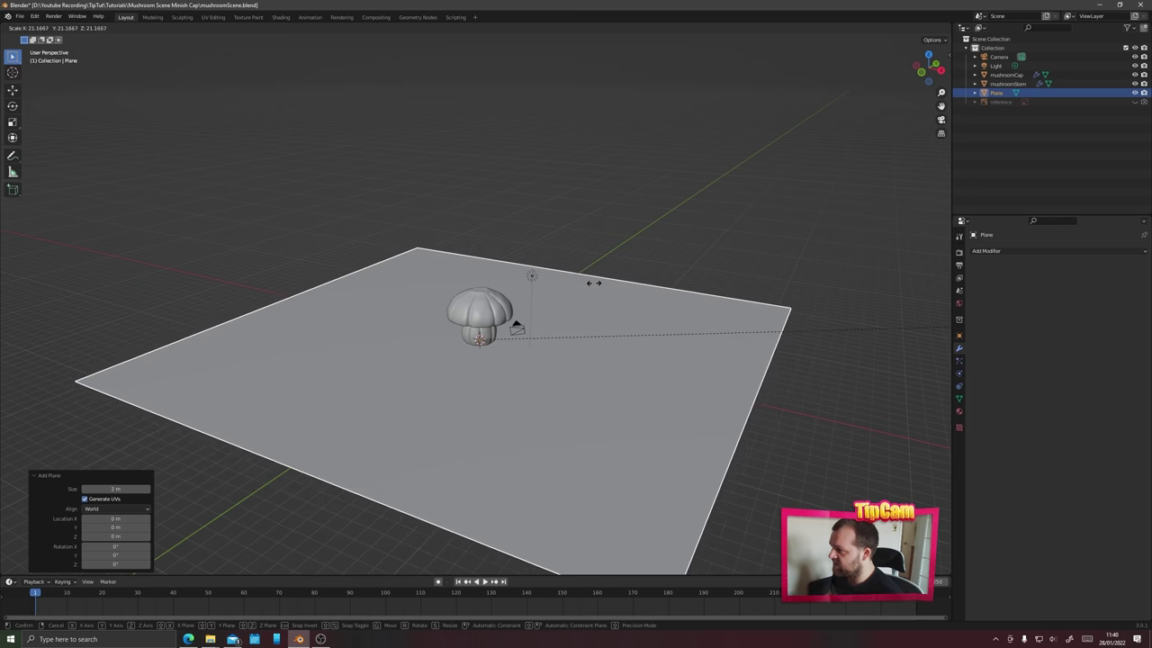
pyautogui.click(683, 284)
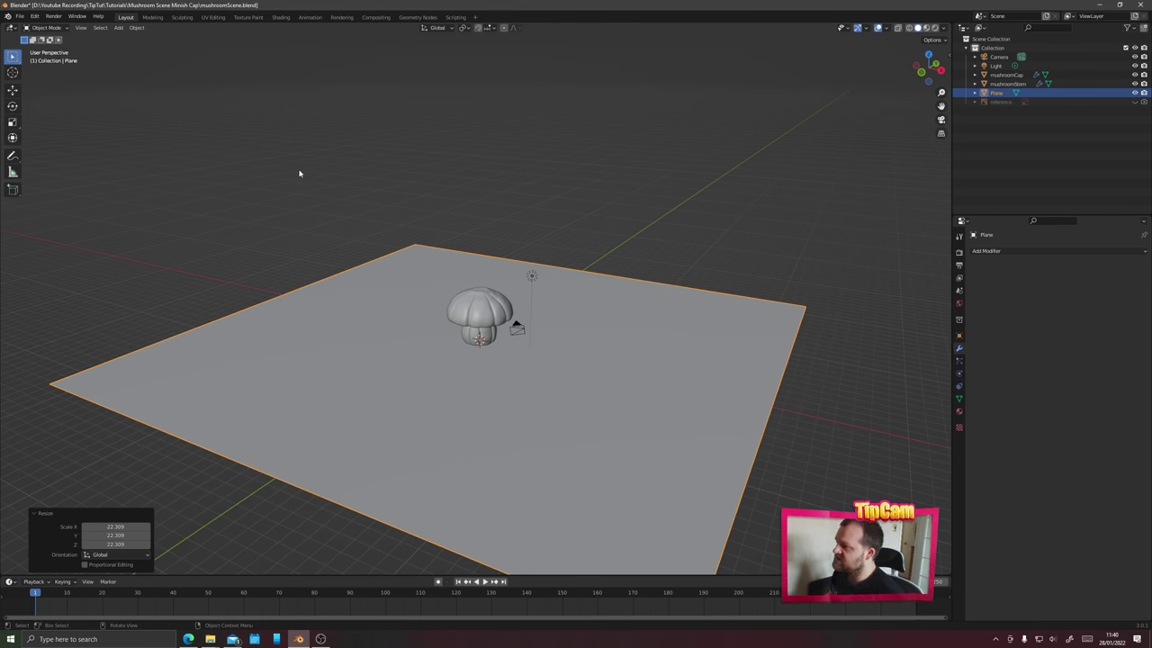
# - Apply all transforms to the mushroom cap, the stem and the ground plane together
pyautogui.hotkey('alt', 'a')
pyautogui.moveTo(360, 208); pyautogui.dragTo(469, 385)
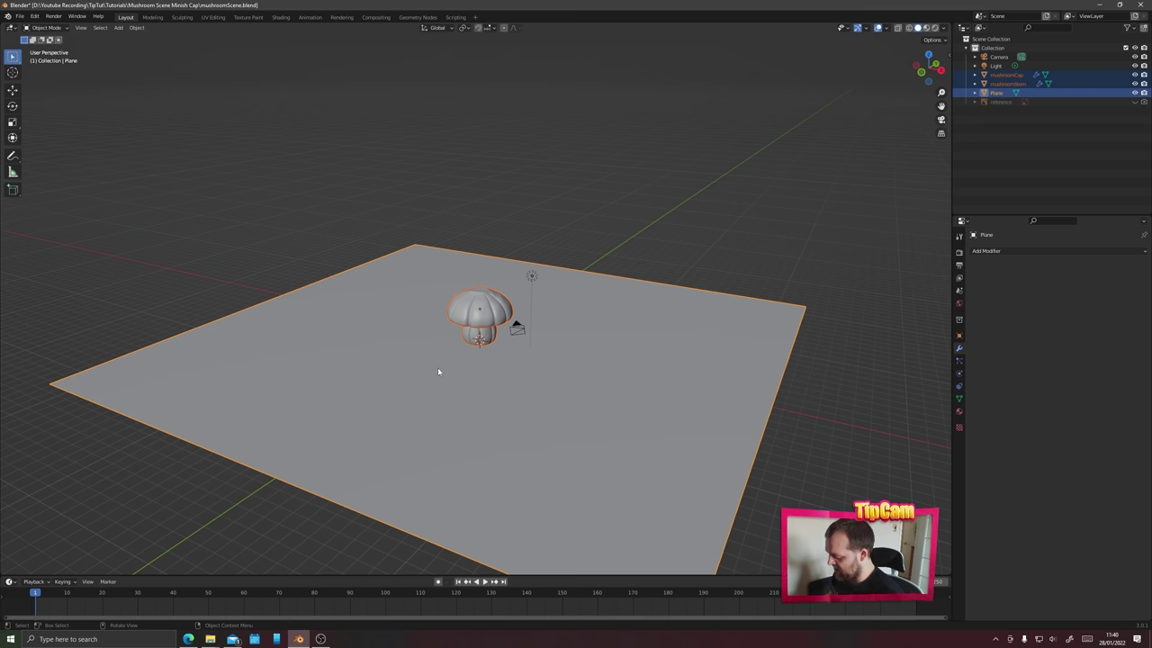
pyautogui.hotkey('ctrl', 'a')
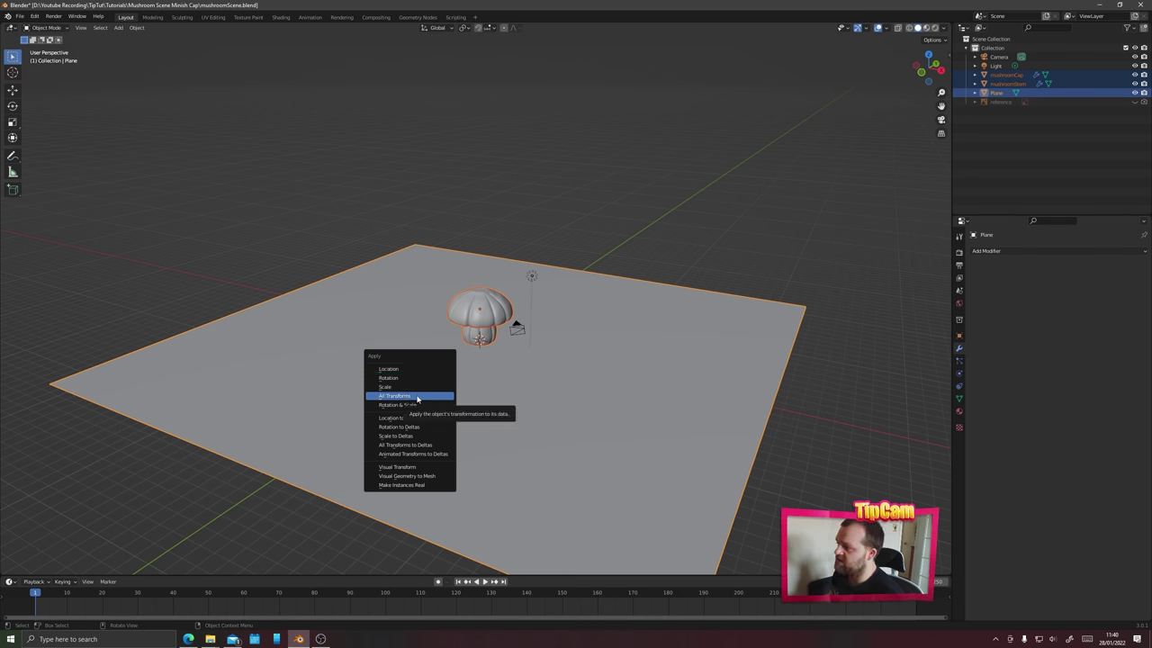
pyautogui.click(417, 398)
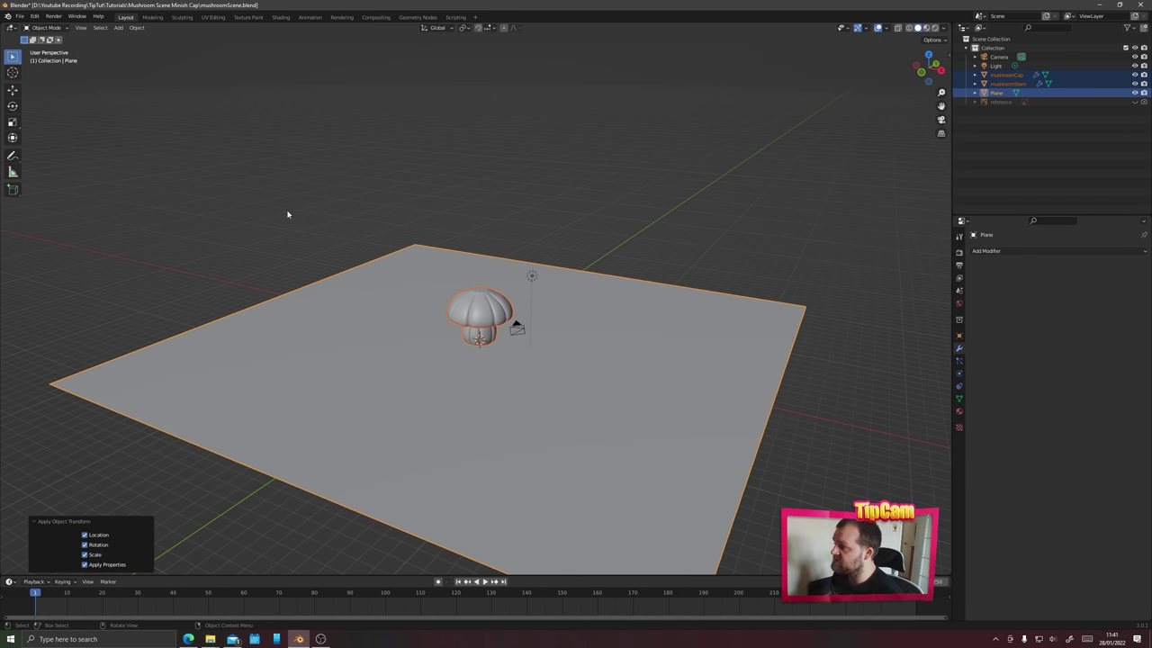
pyautogui.click(282, 224)
# - With the cap selected, set the shared MushroomBump texture's contrast to 0.04
pyautogui.scroll(5, 431, 384)
pyautogui.moveTo(431, 383); pyautogui.dragTo(430, 333, button='middle')
pyautogui.scroll(2, 430, 318)
pyautogui.click(432, 317)
pyautogui.click(497, 431)
pyautogui.click(404, 319)
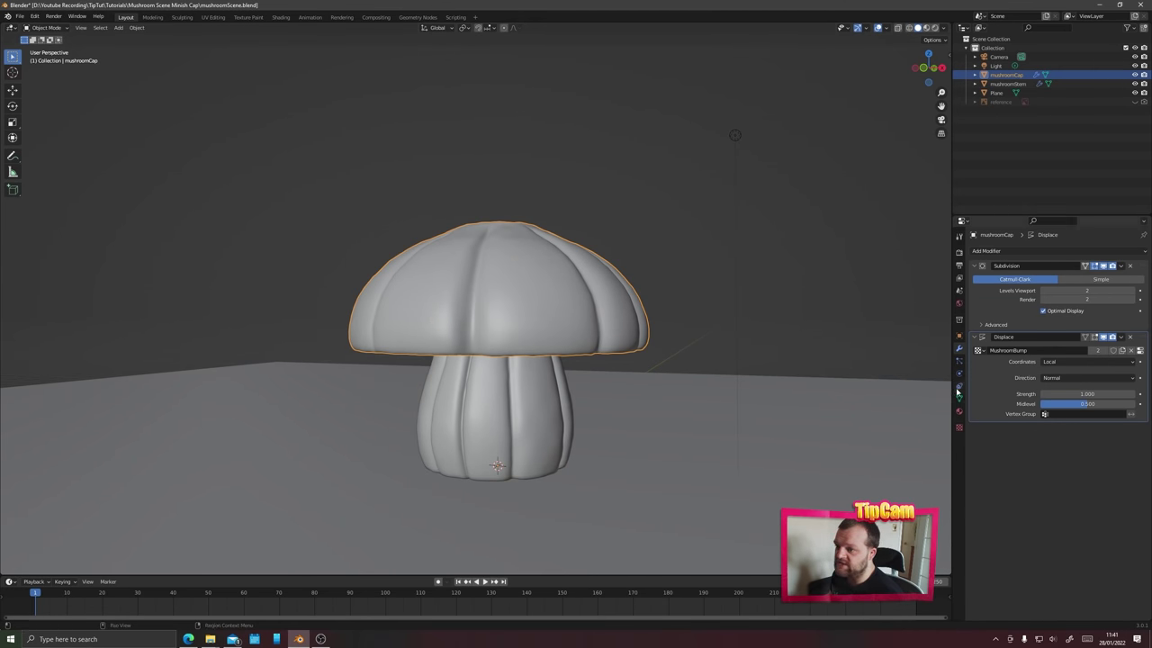
pyautogui.click(958, 427)
pyautogui.scroll(-1, 991, 521)
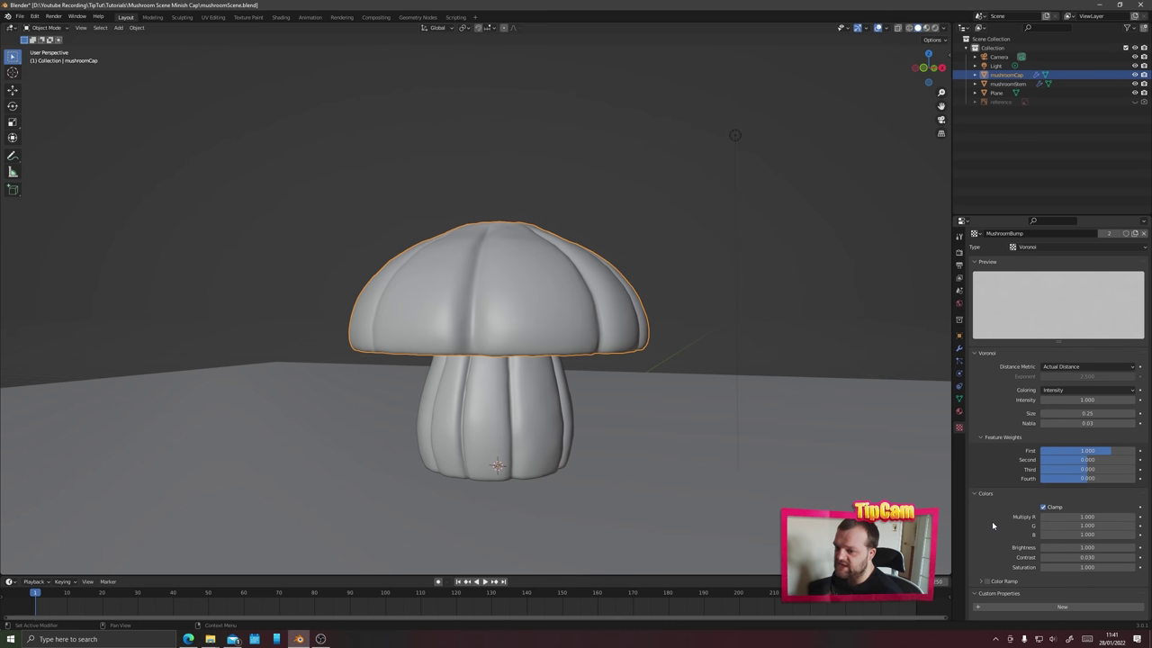
pyautogui.moveTo(1087, 557); pyautogui.dragTo(1048, 557)
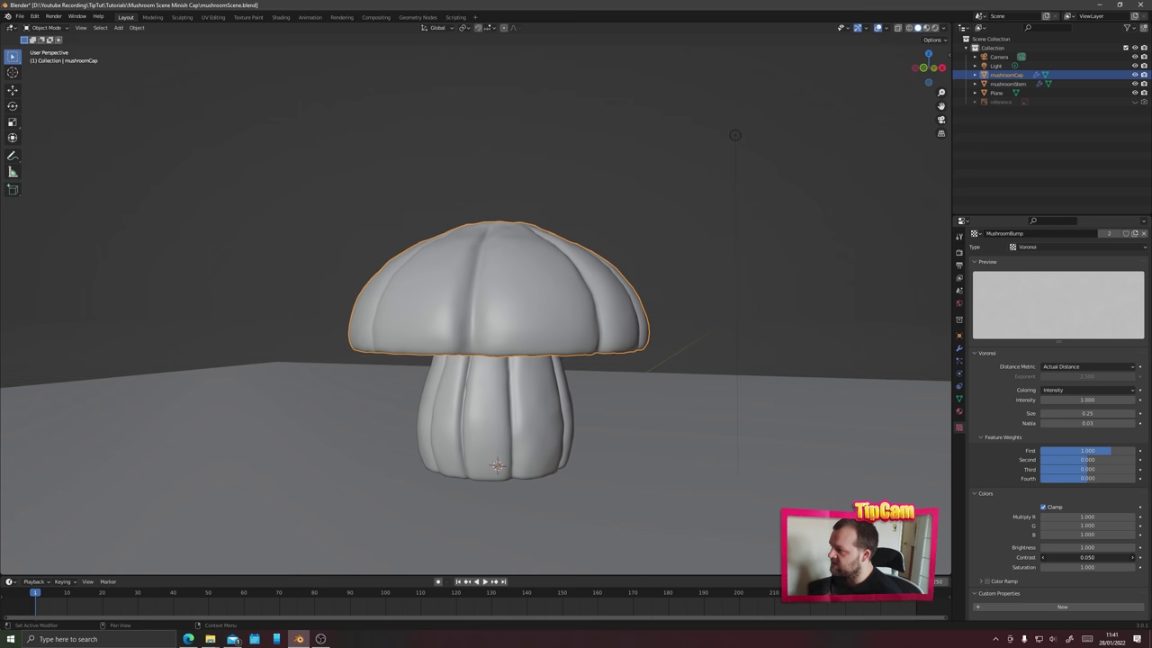
pyautogui.moveTo(1087, 557); pyautogui.dragTo(1071, 557)
pyautogui.click(835, 269)
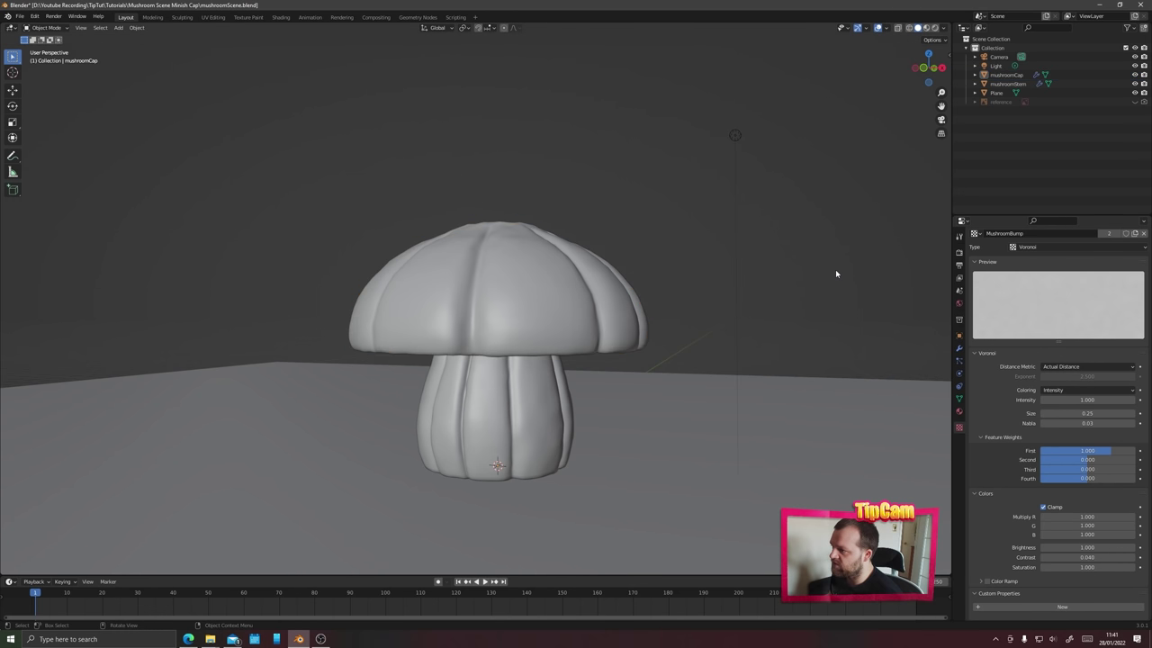
pyautogui.scroll(-4, 466, 411)
pyautogui.moveTo(467, 410); pyautogui.dragTo(442, 391, button='middle')
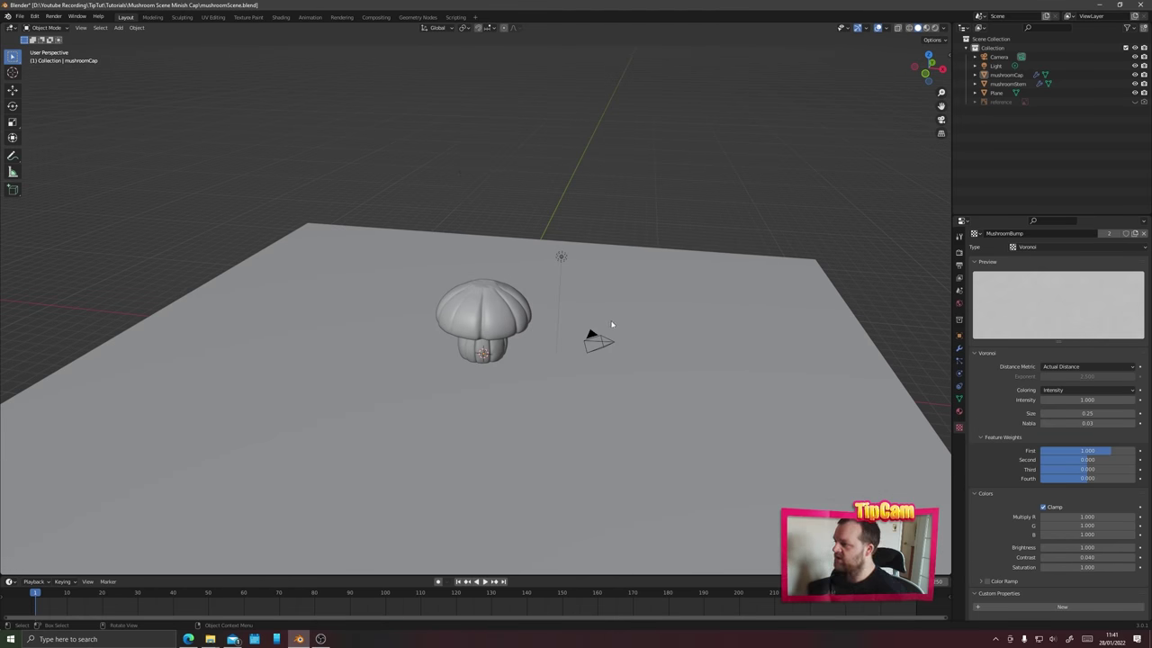
# - Lock the camera to the view, frame the whole mushroom in the camera from a lower angle, and leave the camera view
pyautogui.press('KP_0')
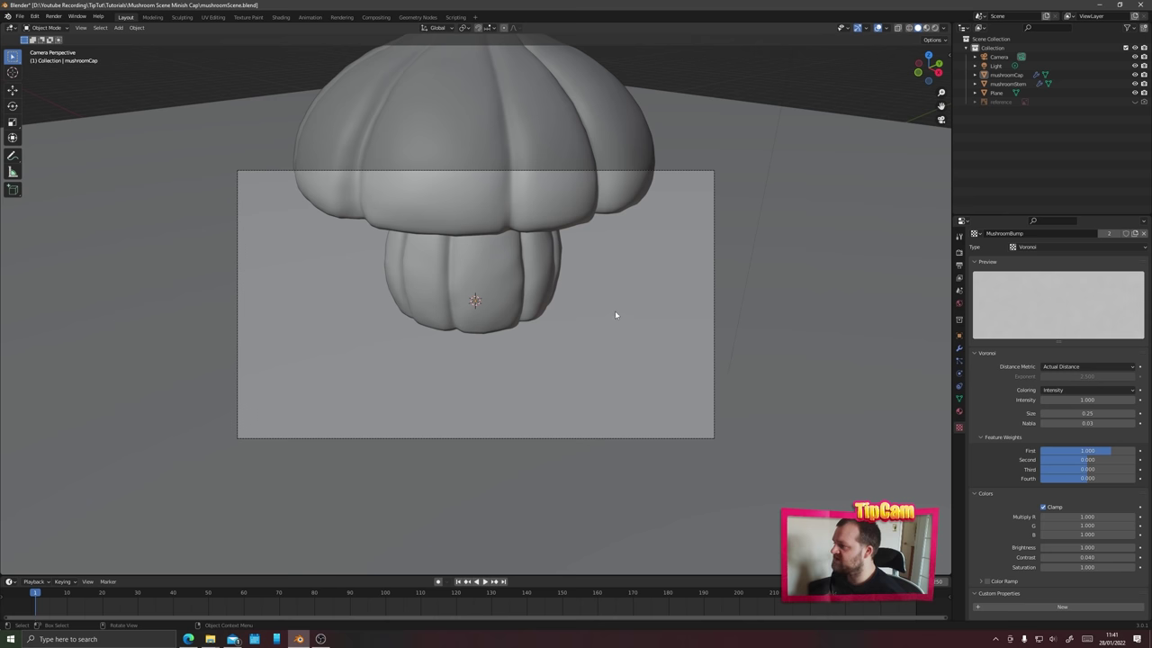
pyautogui.click(947, 55)
pyautogui.click(895, 165)
pyautogui.scroll(-4, 540, 324)
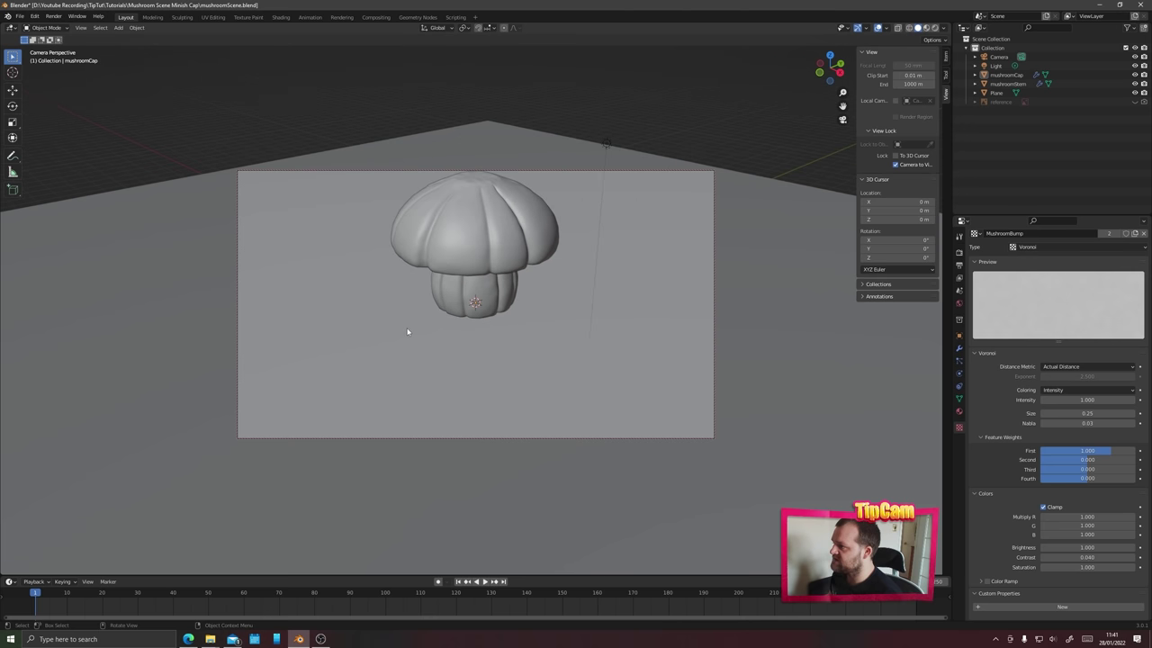
pyautogui.moveTo(406, 332); pyautogui.dragTo(460, 337, button='middle')
pyautogui.scroll(3, 502, 342)
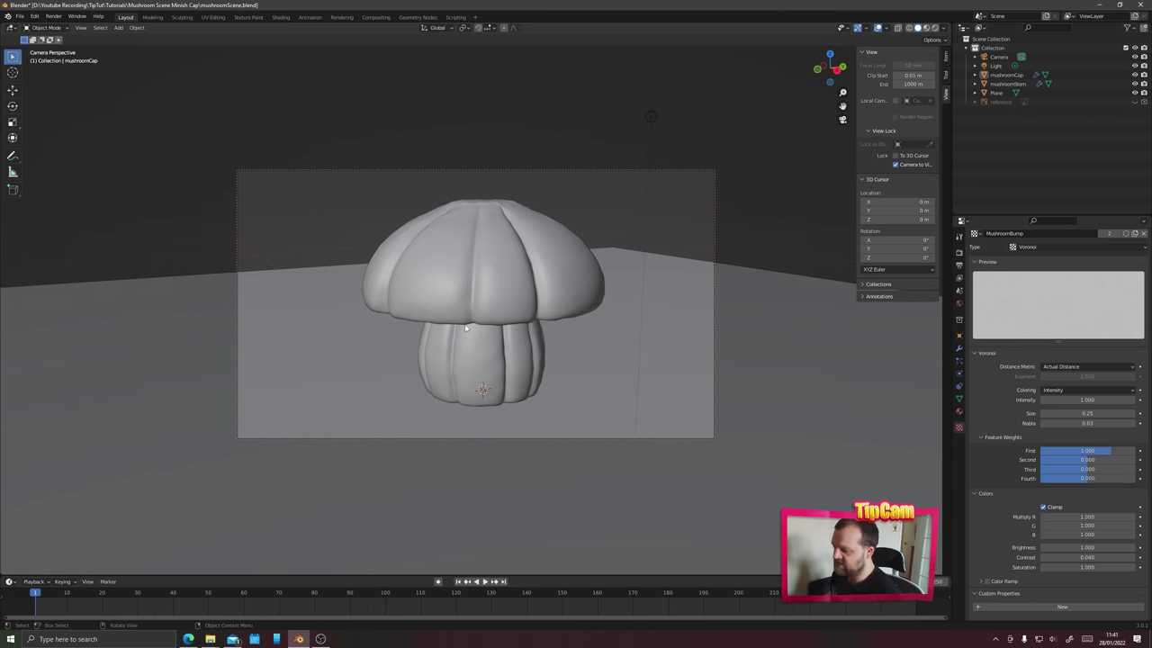
pyautogui.press('KP_0')
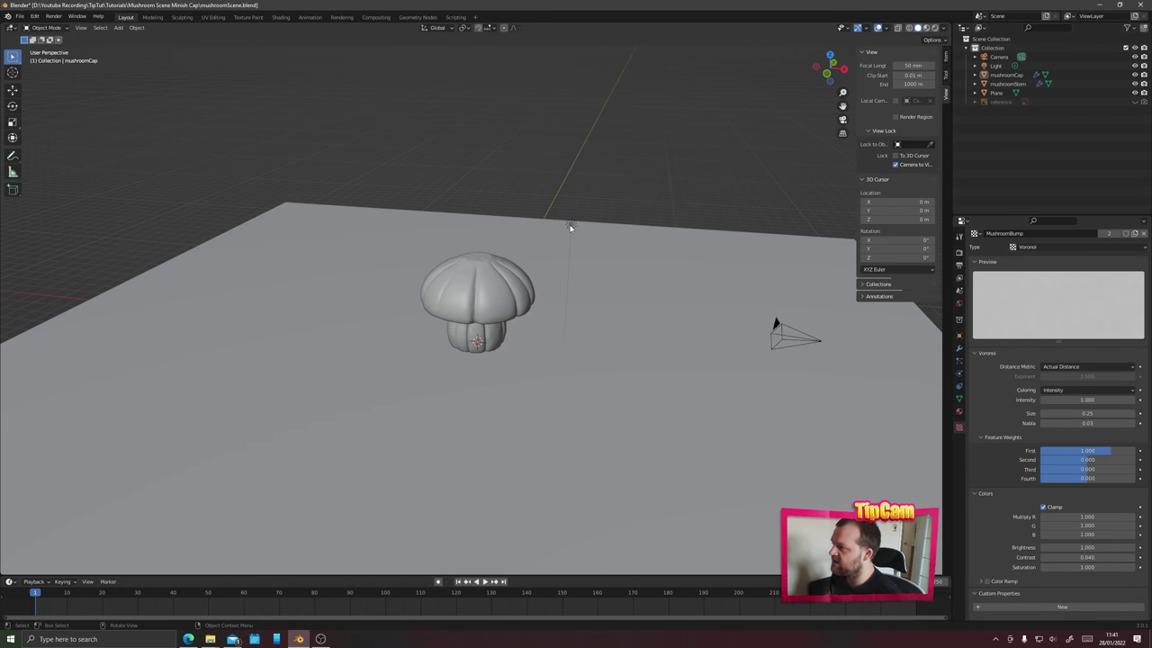
# - Turn off shadow casting for the scene's point light and deselect it
pyautogui.click(570, 225)
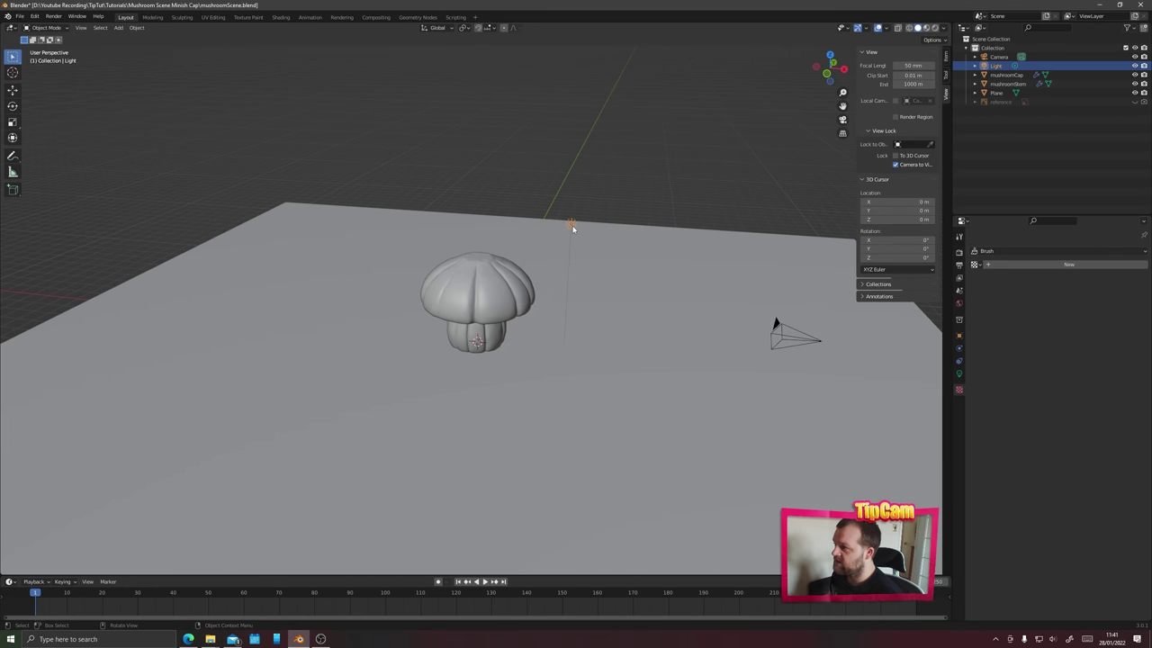
pyautogui.click(958, 373)
pyautogui.click(974, 385)
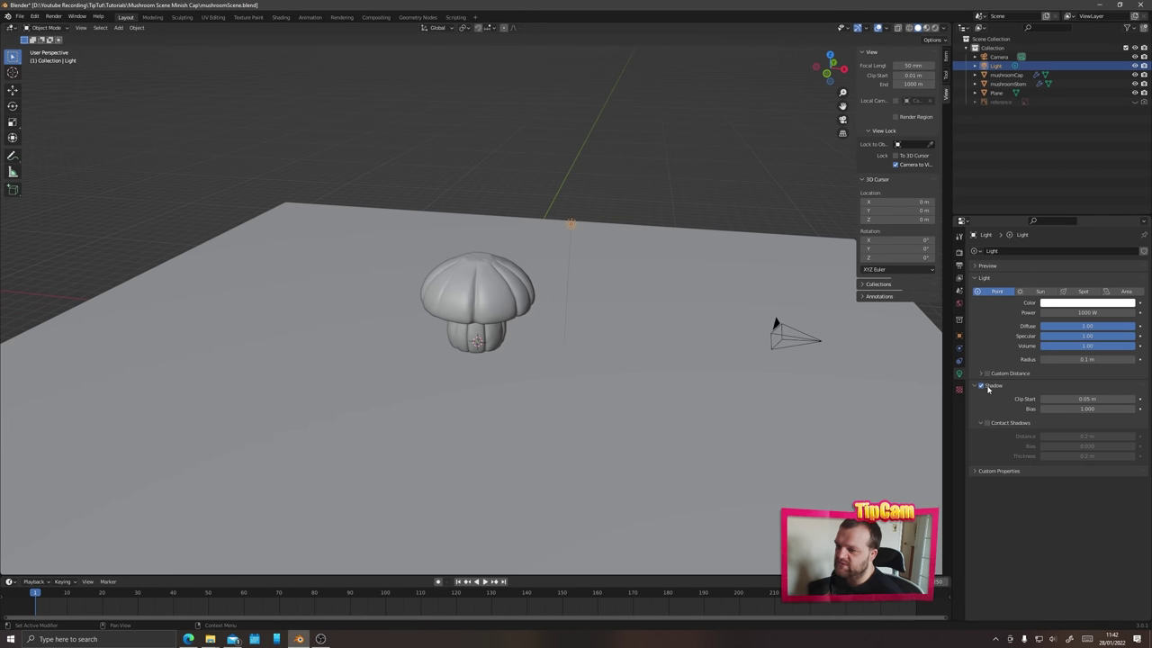
pyautogui.click(982, 386)
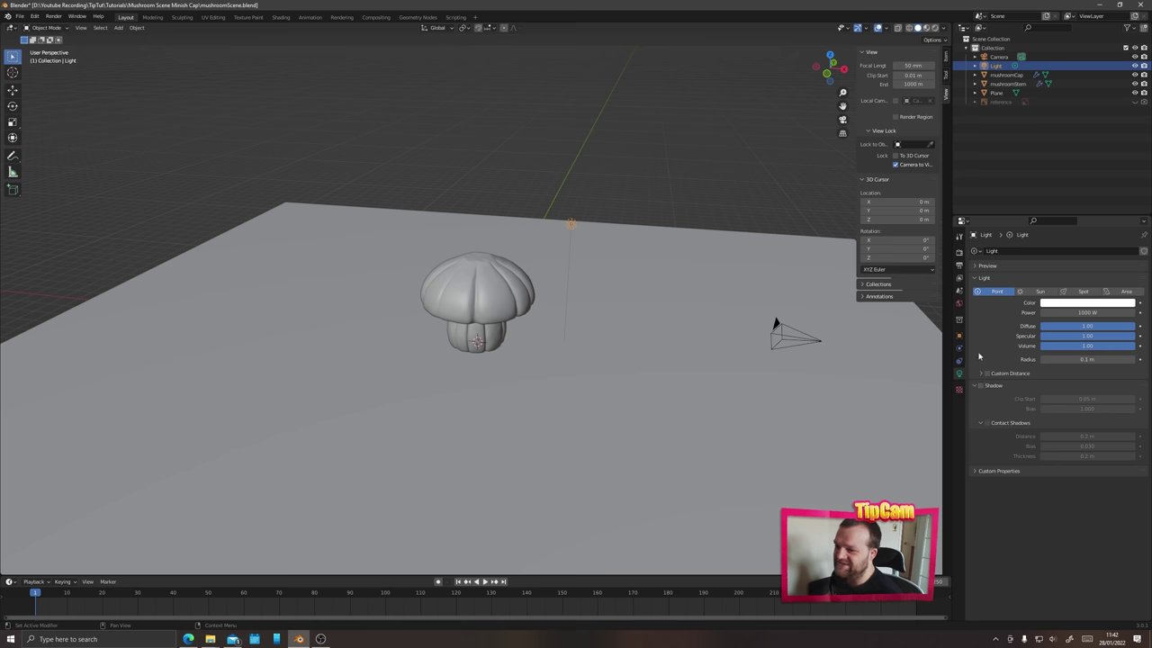
pyautogui.click(463, 147)
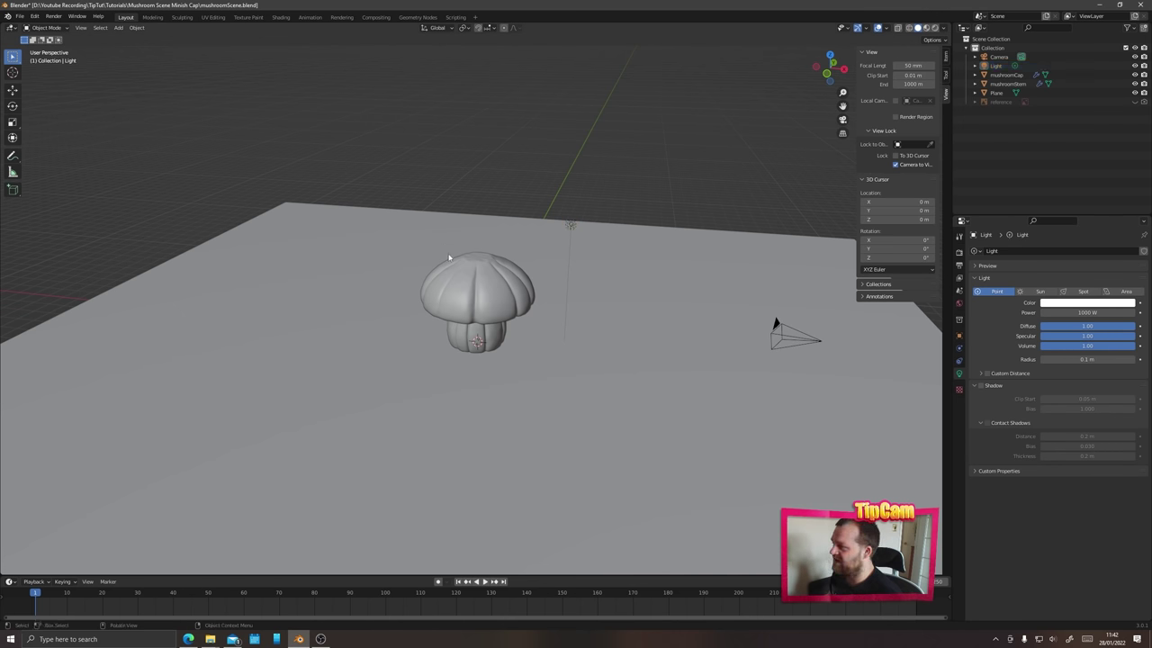
# - Switch to the Shading workspace and give the mushroom stem a new material named MushroomStem
pyautogui.click(464, 284)
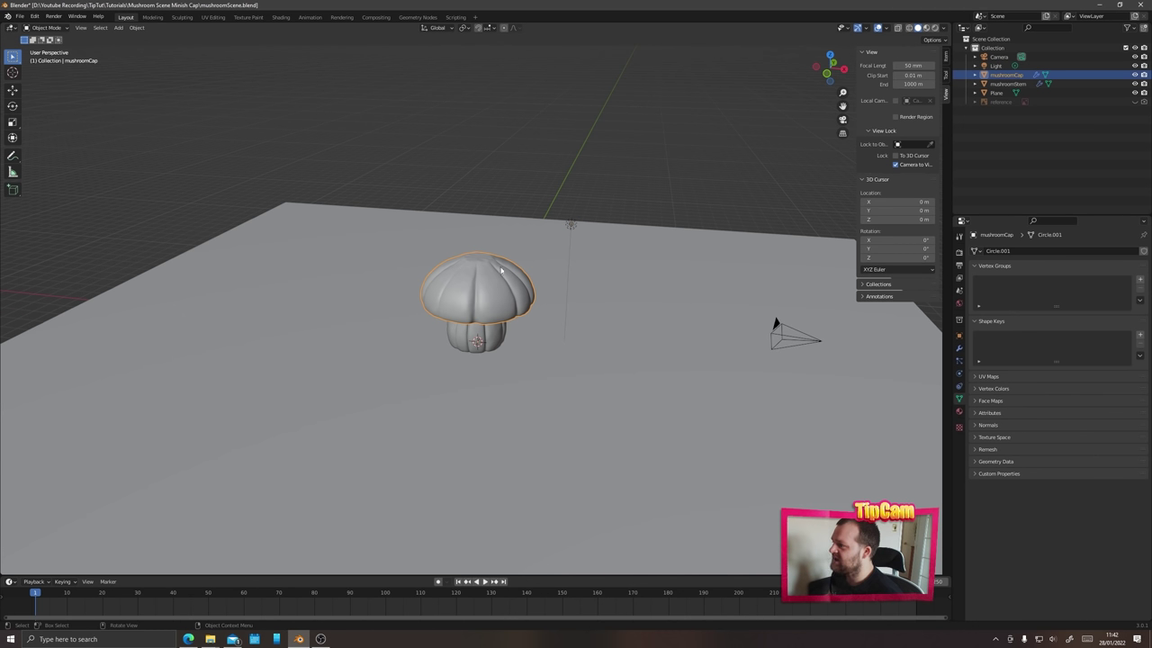
pyautogui.click(280, 17)
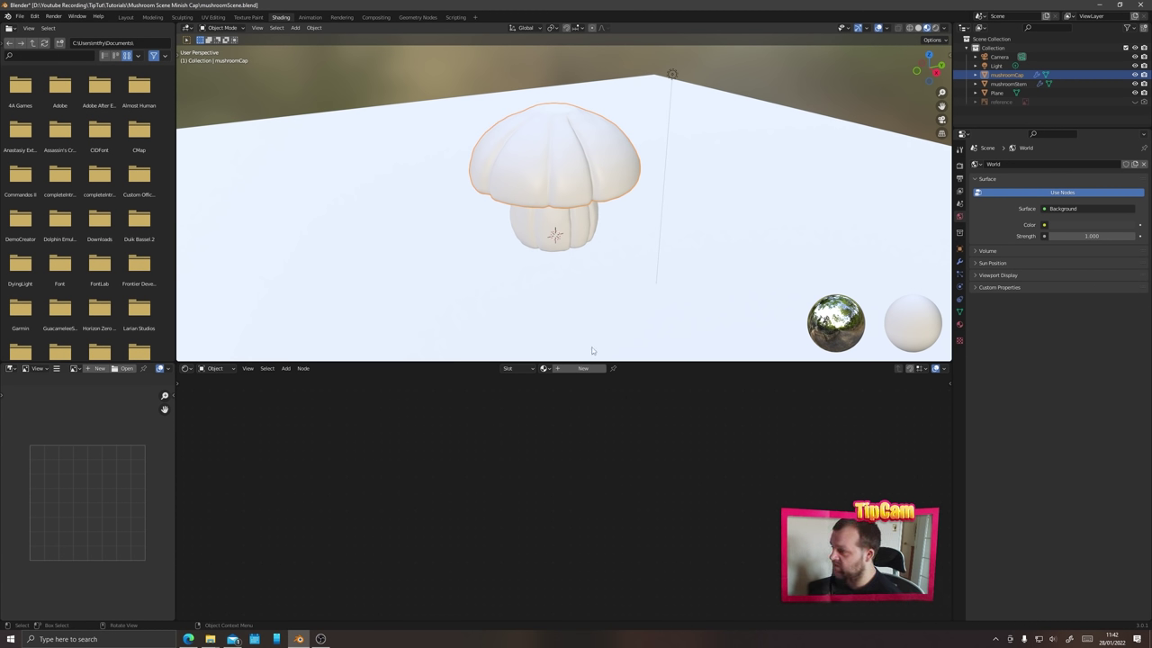
pyautogui.click(527, 214)
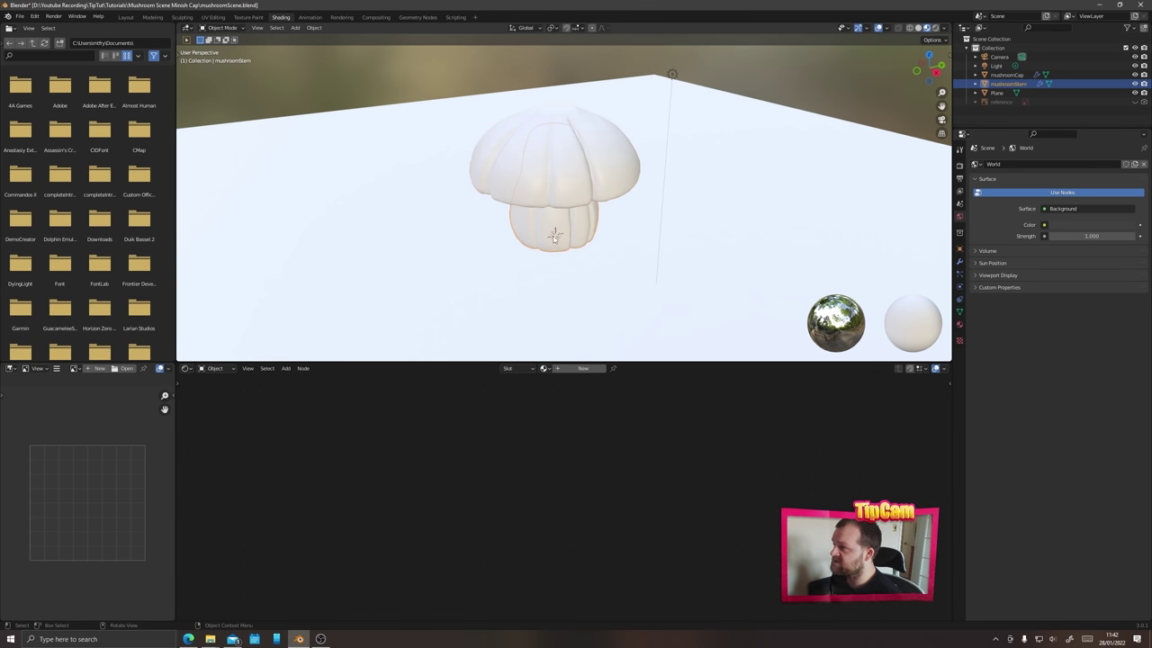
pyautogui.click(560, 371)
pyautogui.doubleClick(555, 368)
pyautogui.write('MushroomStem')
pyautogui.press('Return')
# - Enlarge the node editor and add a Shader to RGB node and a ColorRamp node to the stem material
pyautogui.moveTo(459, 363); pyautogui.dragTo(456, 263)
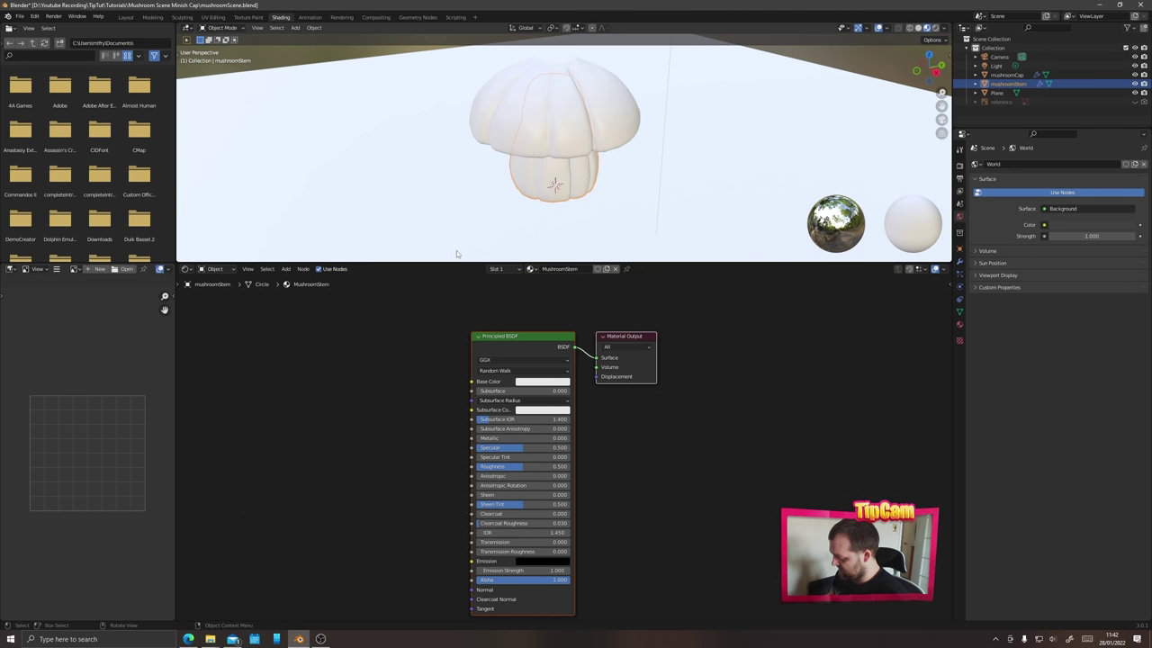
pyautogui.moveTo(470, 201); pyautogui.dragTo(472, 187, button='middle')
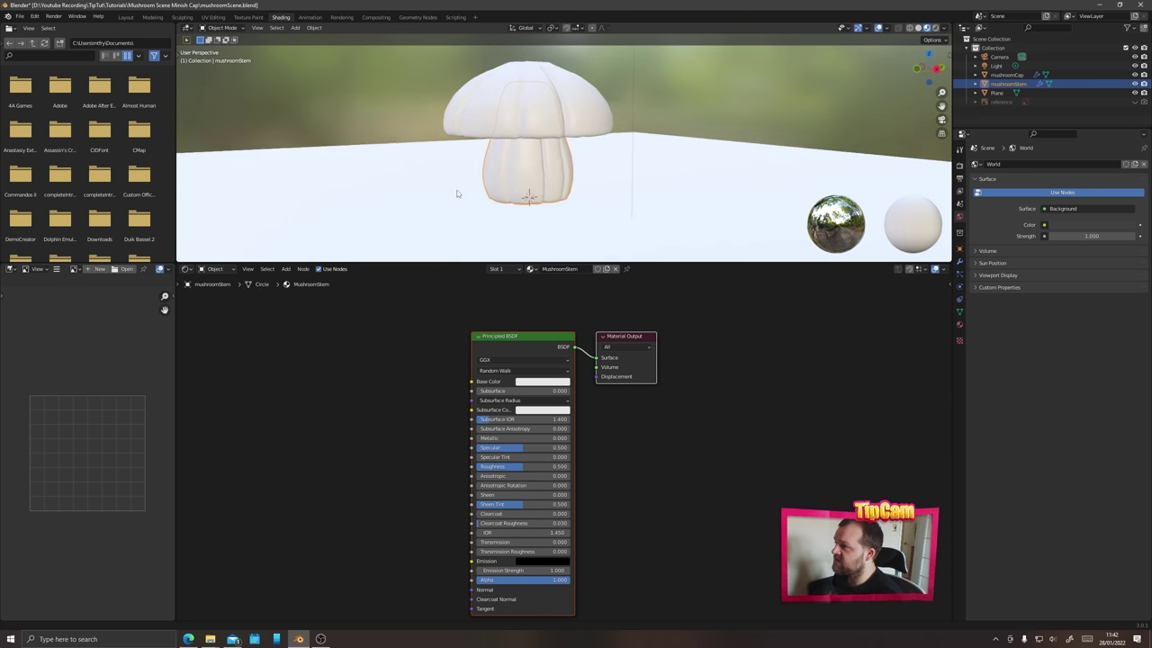
pyautogui.press('Home')
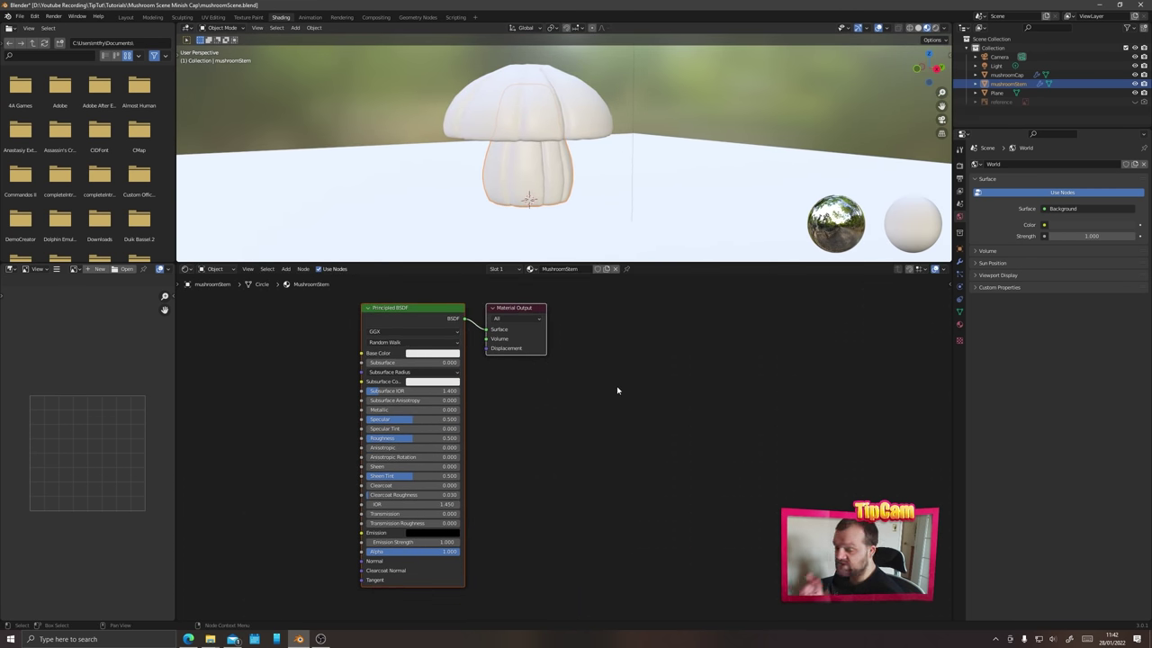
pyautogui.hotkey('shift', 'a')
pyautogui.click(540, 406)
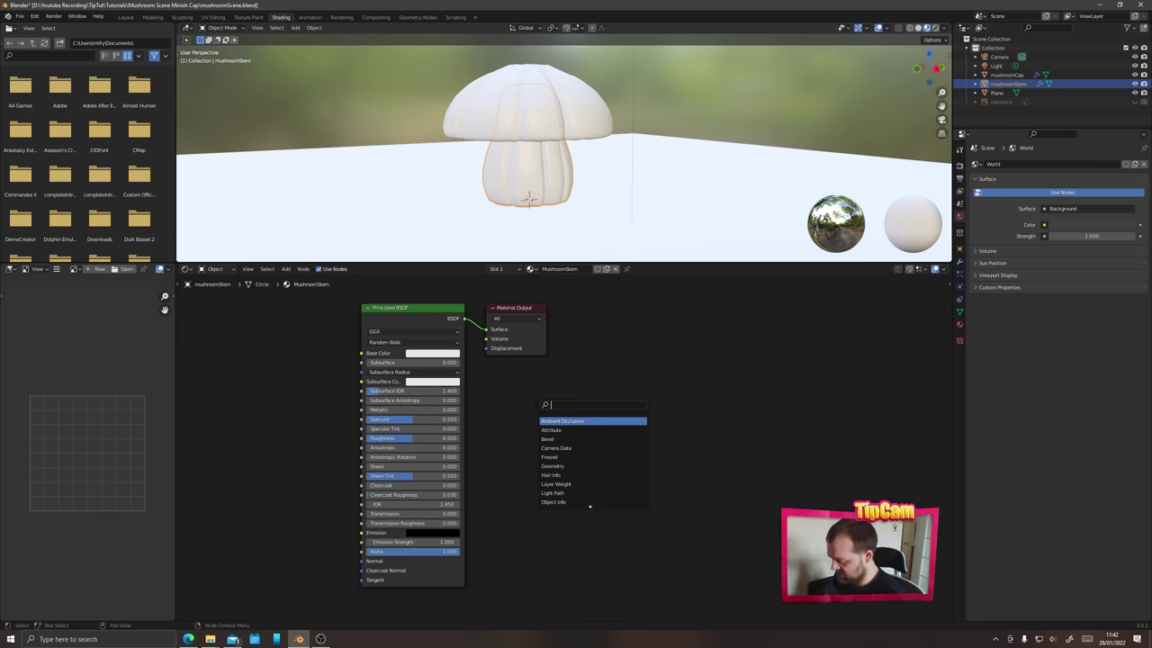
pyautogui.write('shader to')
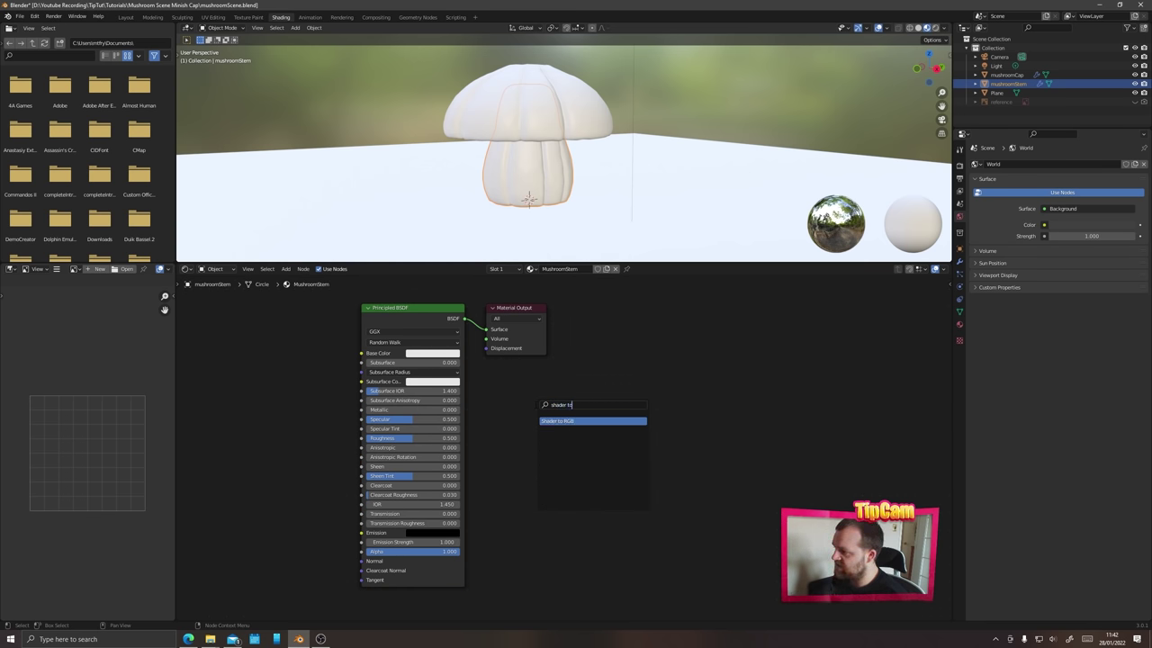
pyautogui.click(574, 420)
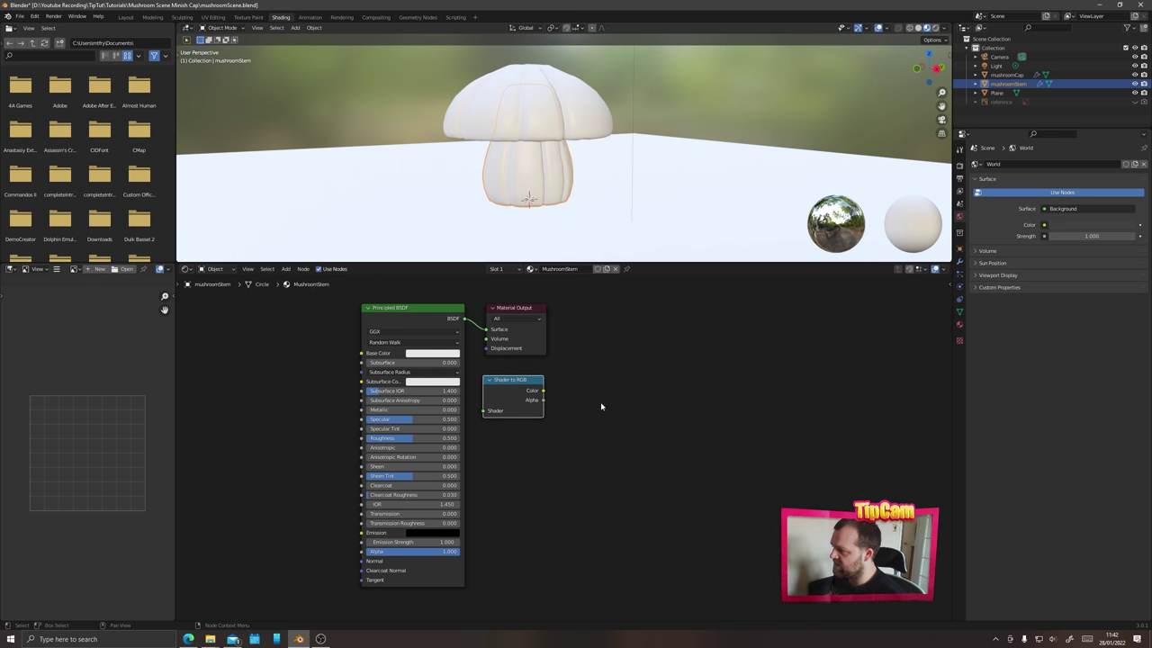
pyautogui.hotkey('shift', 'a')
pyautogui.click(632, 414)
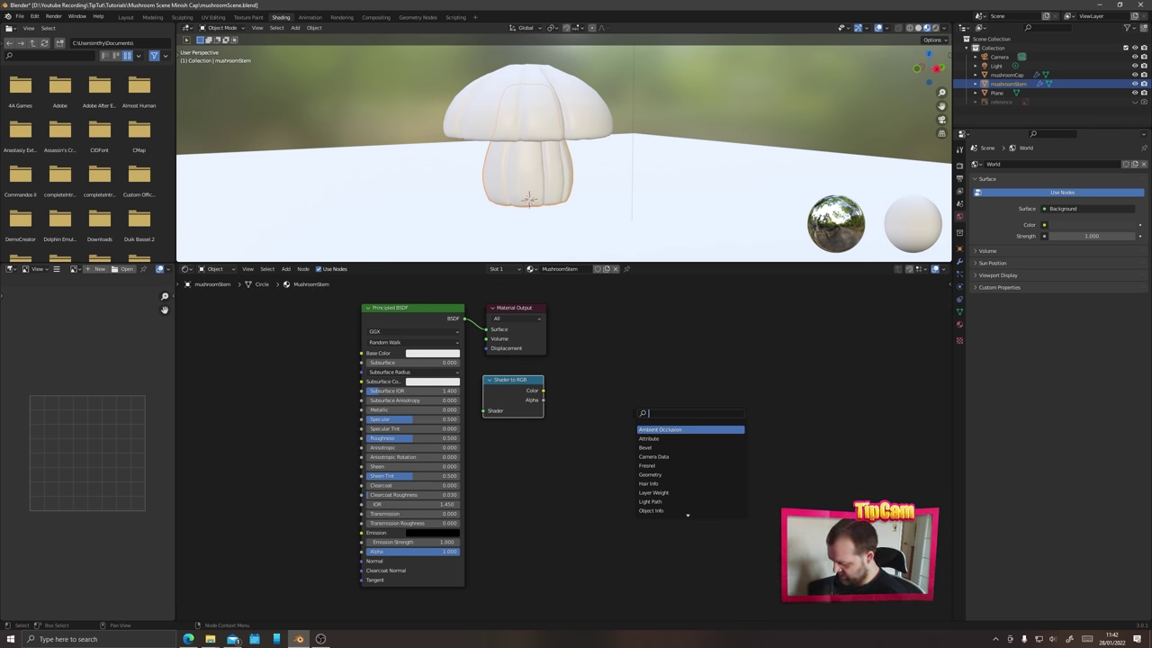
pyautogui.write('color ramp')
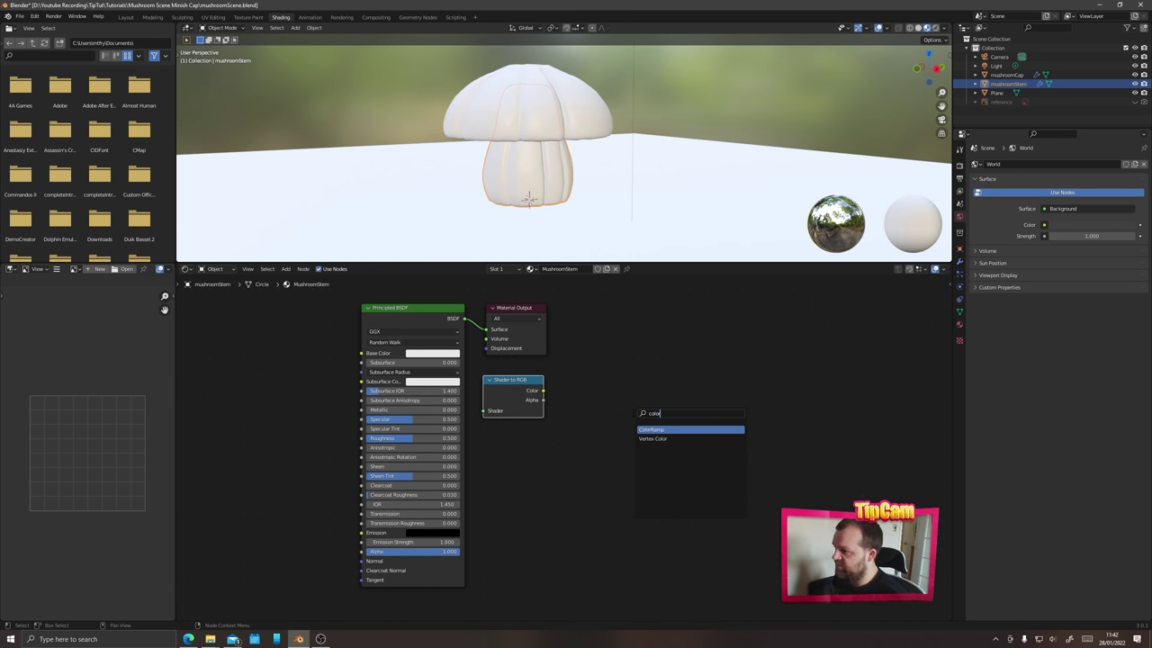
pyautogui.press('Return')
pyautogui.click(575, 392)
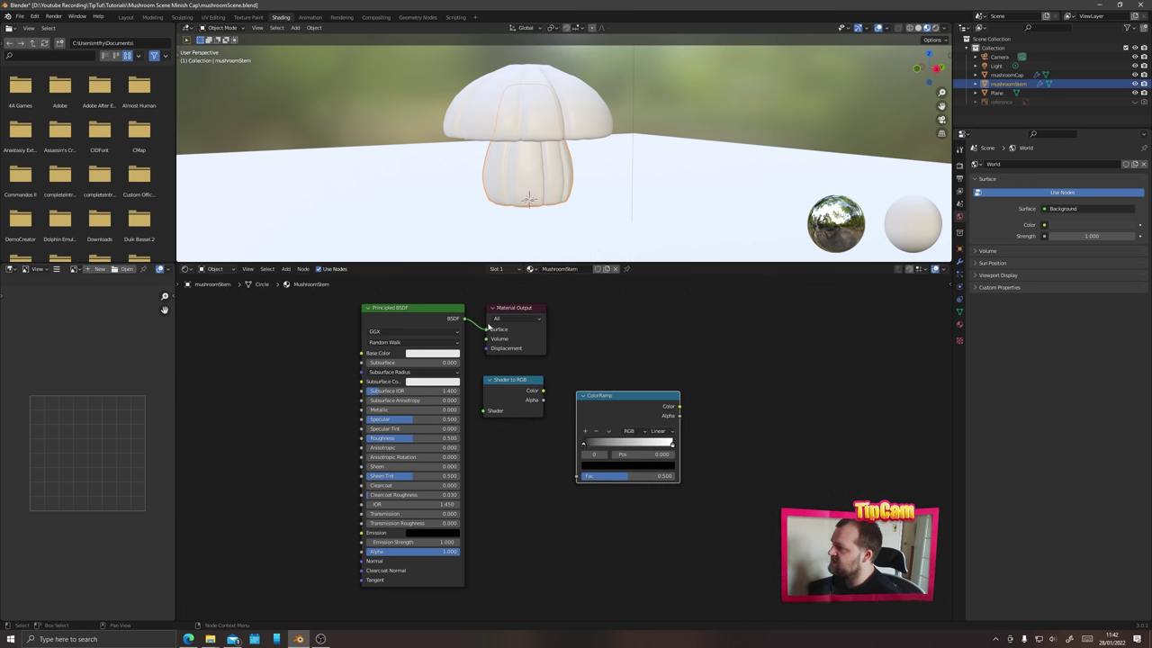
# - Arrange the stem's nodes in a row and link Principled BSDF through Shader to RGB and ColorRamp to the Material Output's Surface
pyautogui.moveTo(482, 330); pyautogui.dragTo(731, 360)
pyautogui.moveTo(621, 396); pyautogui.dragTo(621, 334)
pyautogui.moveTo(508, 379); pyautogui.dragTo(513, 354)
pyautogui.moveTo(377, 312); pyautogui.dragTo(358, 314)
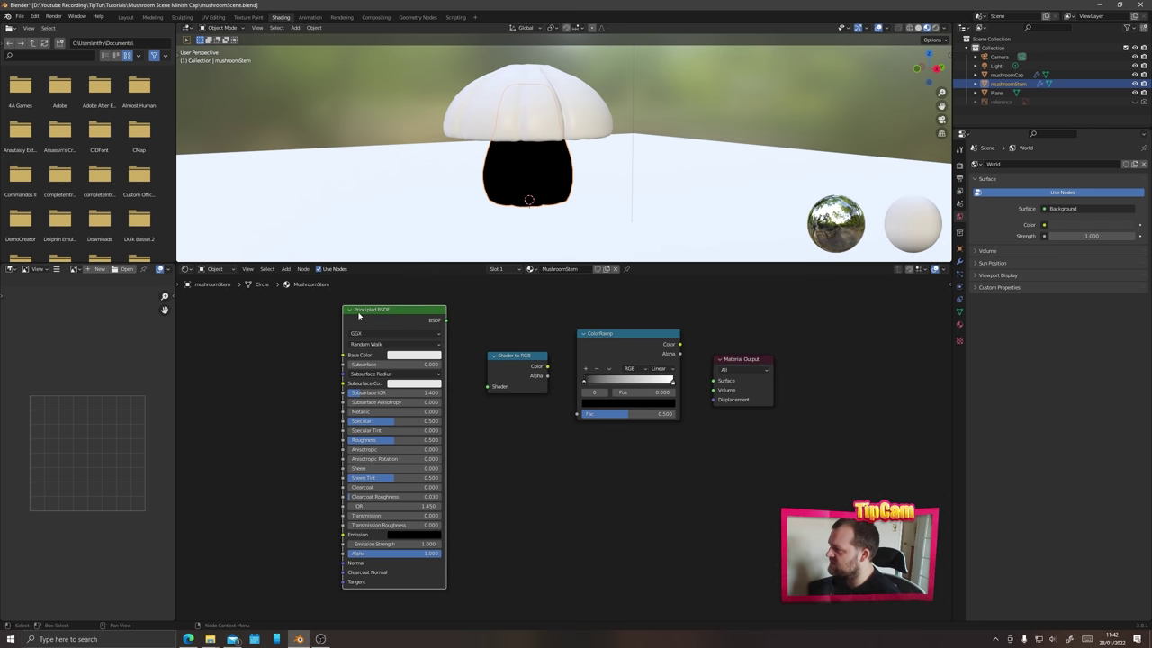
pyautogui.moveTo(446, 321); pyautogui.dragTo(576, 415)
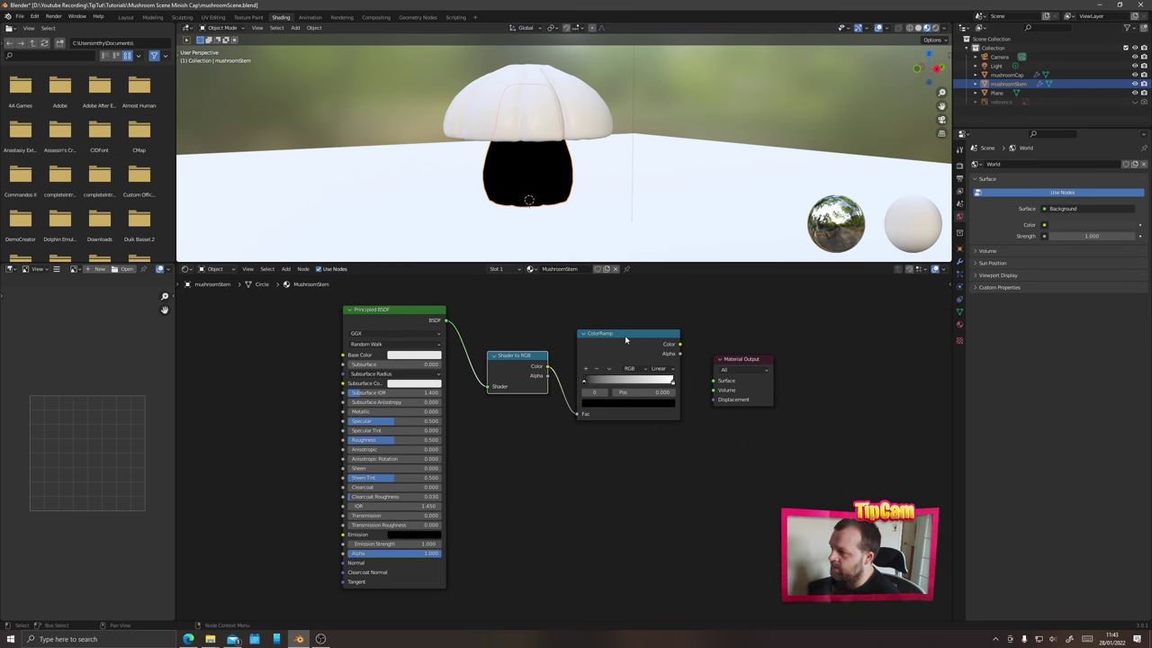
pyautogui.moveTo(680, 346); pyautogui.dragTo(715, 386)
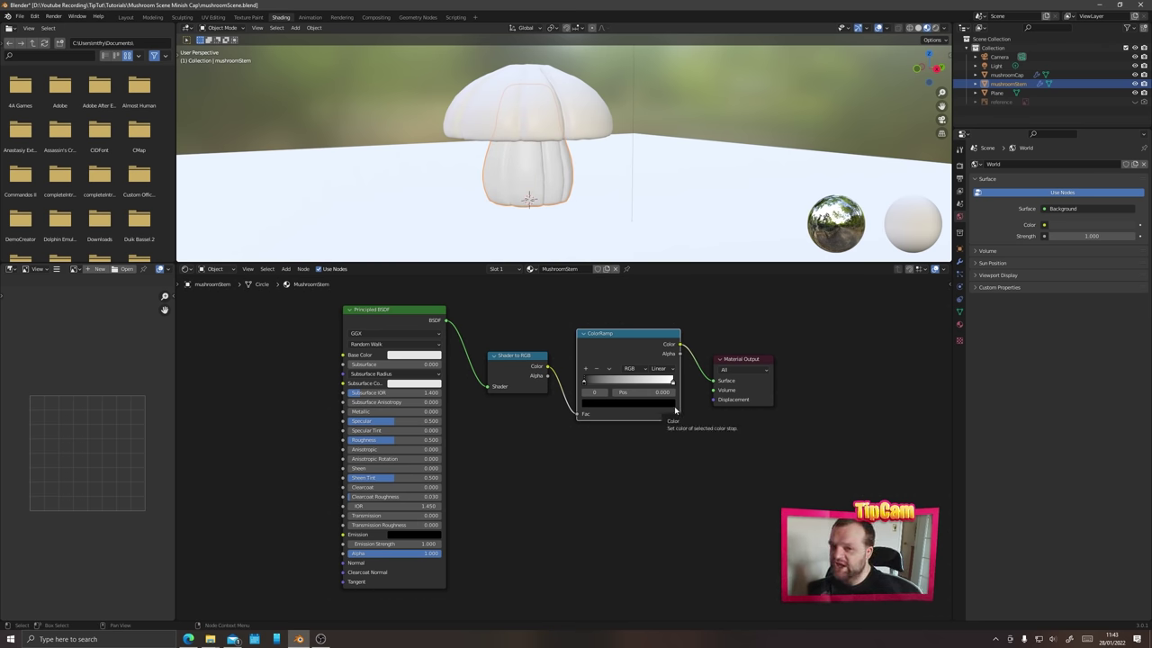
# - Set the stem ColorRamp's interpolation to Constant and move its white stop to about 0.69
pyautogui.moveTo(556, 248); pyautogui.dragTo(546, 172, button='middle')
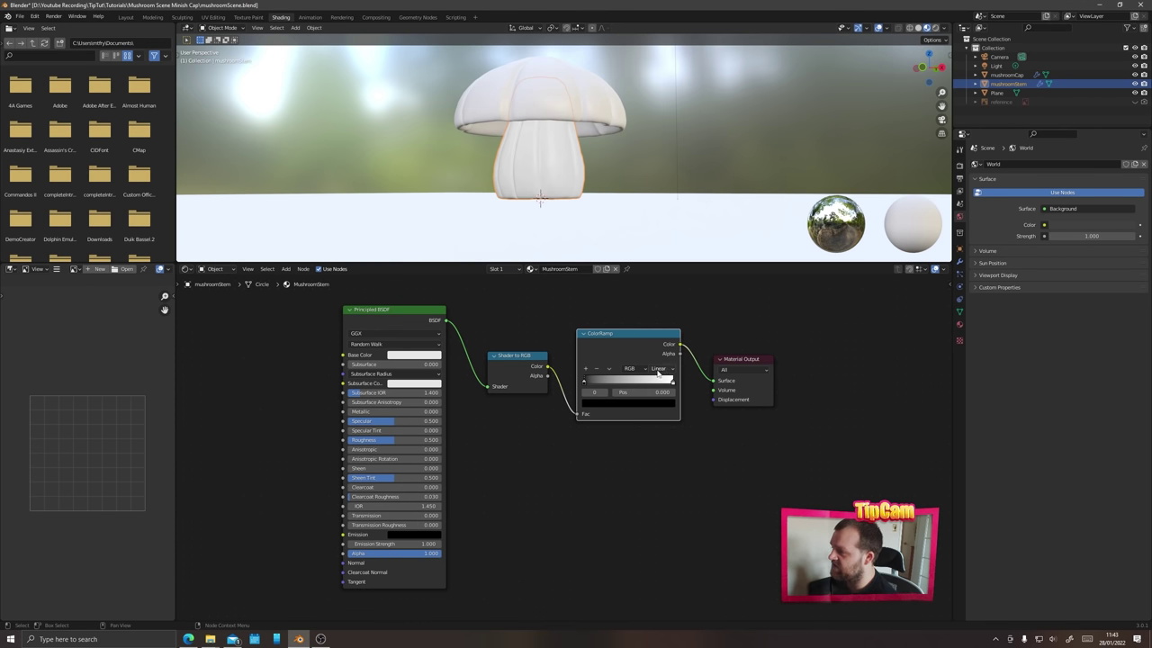
pyautogui.click(659, 369)
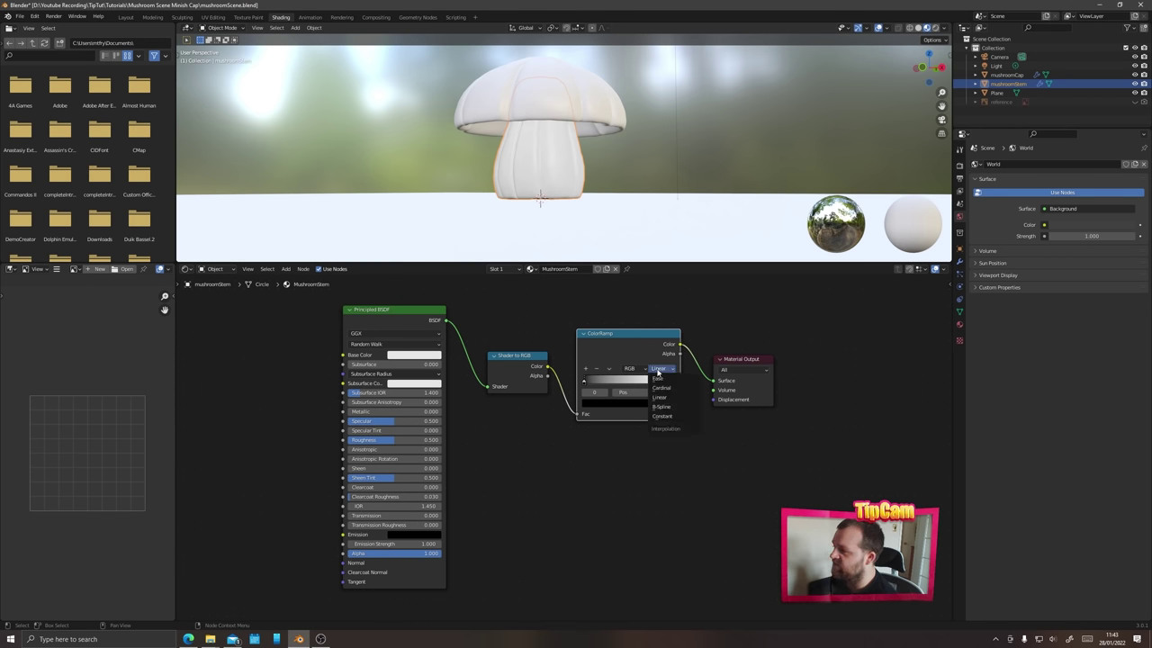
pyautogui.click(665, 418)
pyautogui.moveTo(673, 382); pyautogui.dragTo(645, 384)
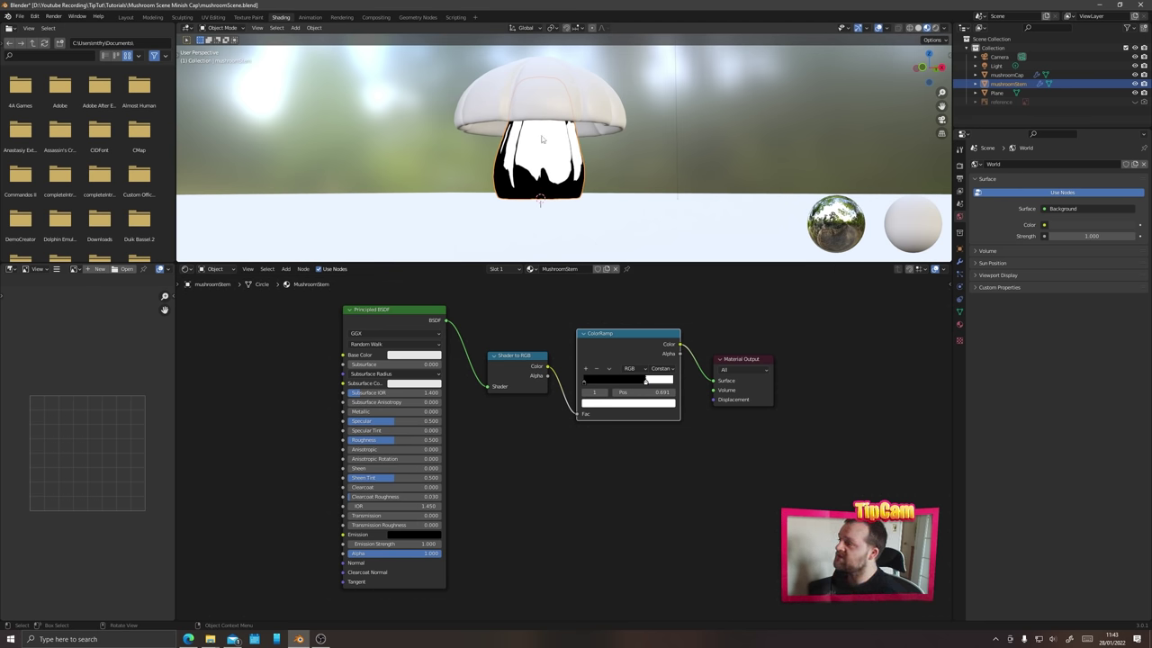
# - Take the lightest purple, C08FA5, from the mushroomColours text file and apply it to the ColorRamp's white stop
pyautogui.moveTo(211, 640)
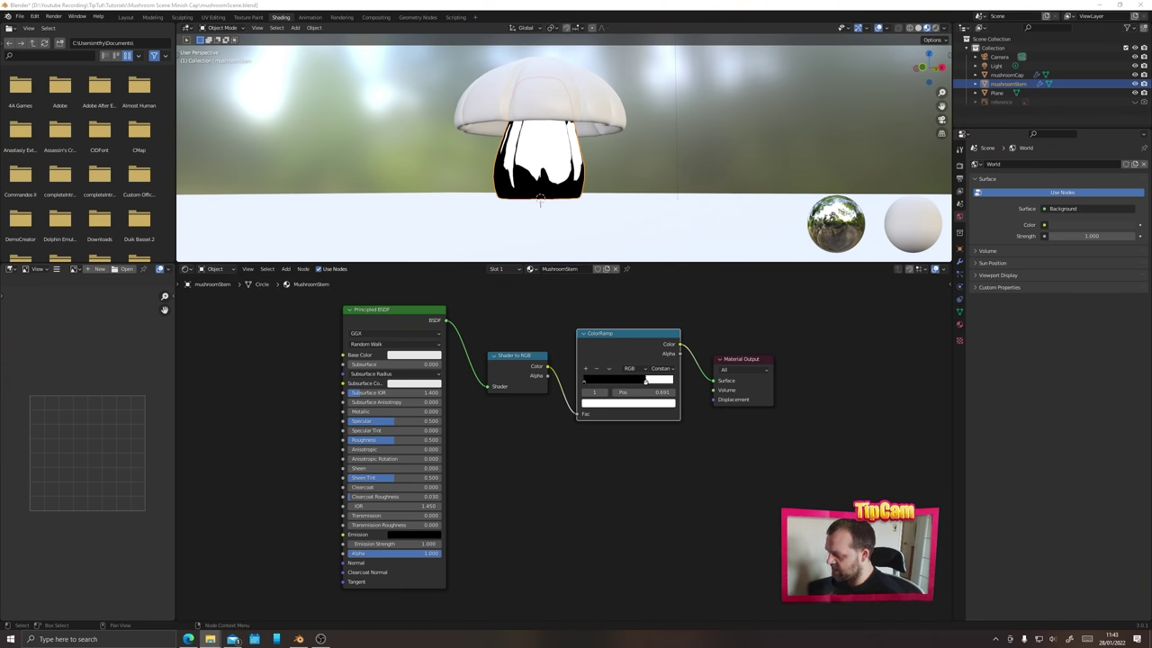
pyautogui.moveTo(39, 162); pyautogui.dragTo(183, 165)
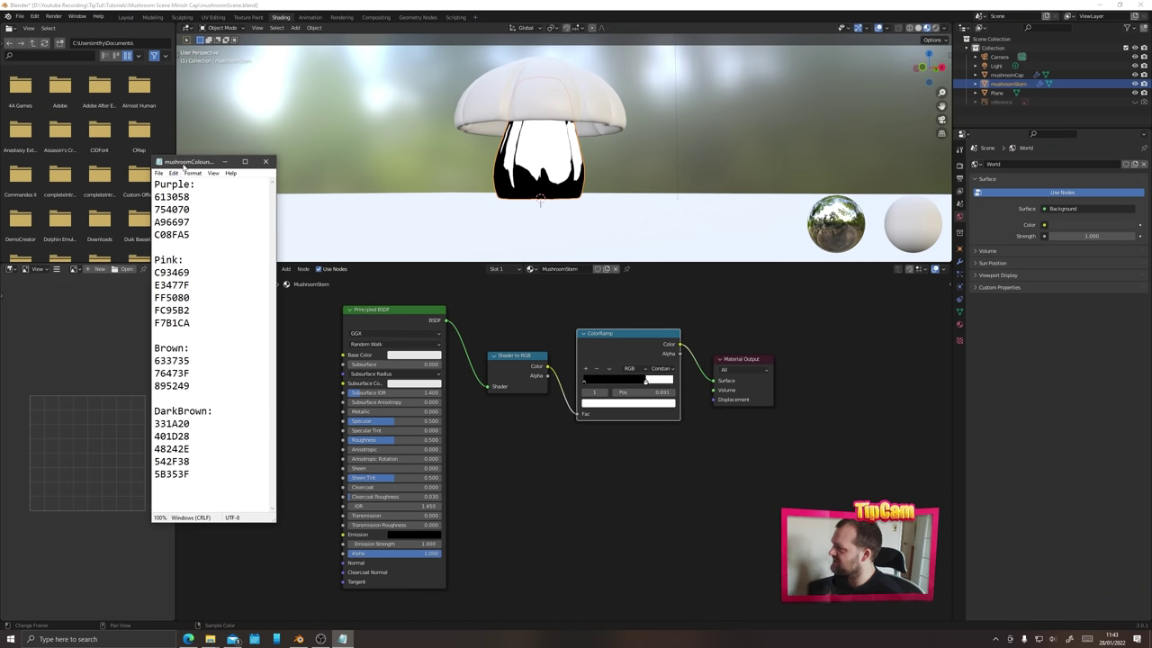
pyautogui.click(224, 161)
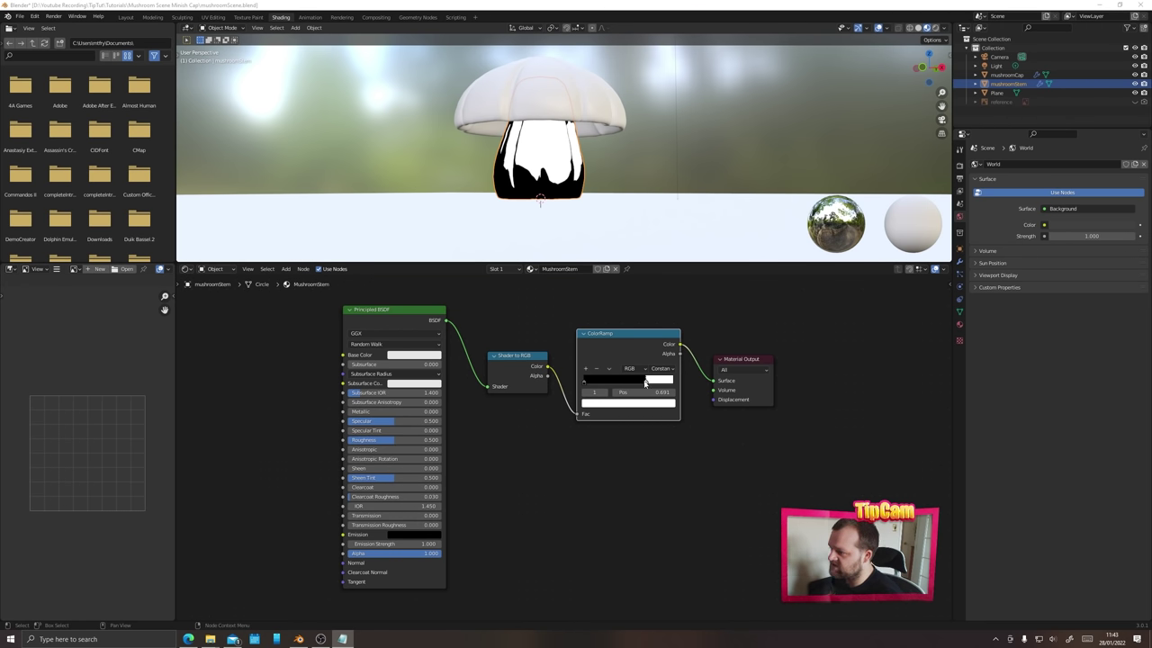
pyautogui.click(646, 385)
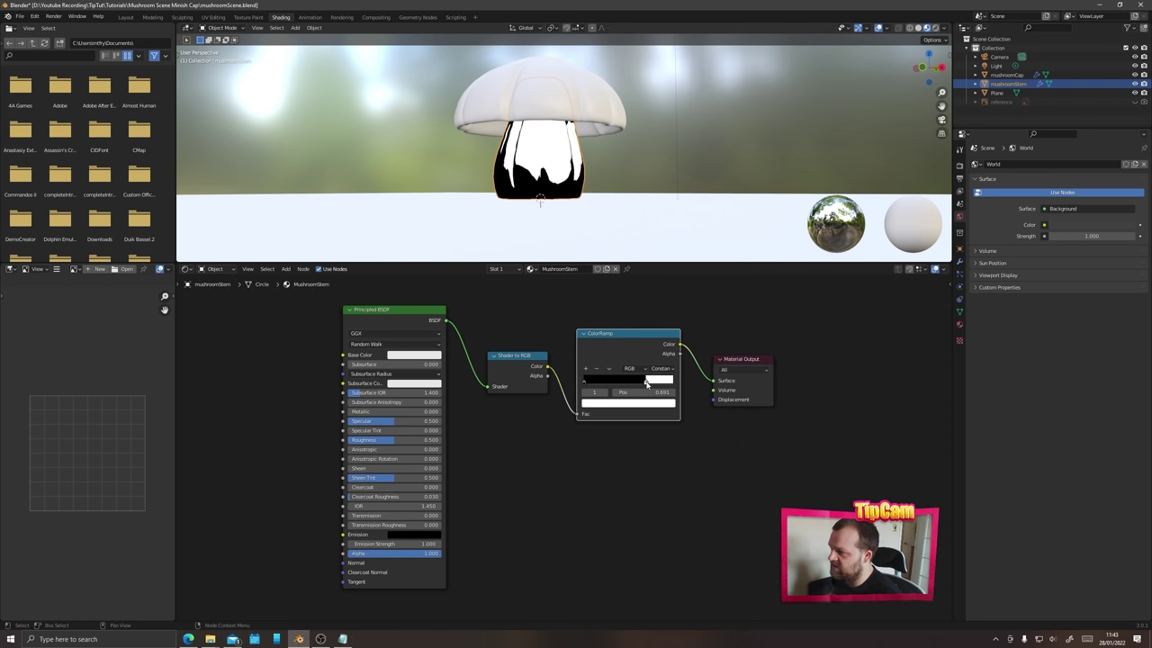
pyautogui.click(647, 403)
pyautogui.click(645, 351)
pyautogui.click(617, 363)
pyautogui.hotkey('ctrl', 'v')
pyautogui.press('Return')
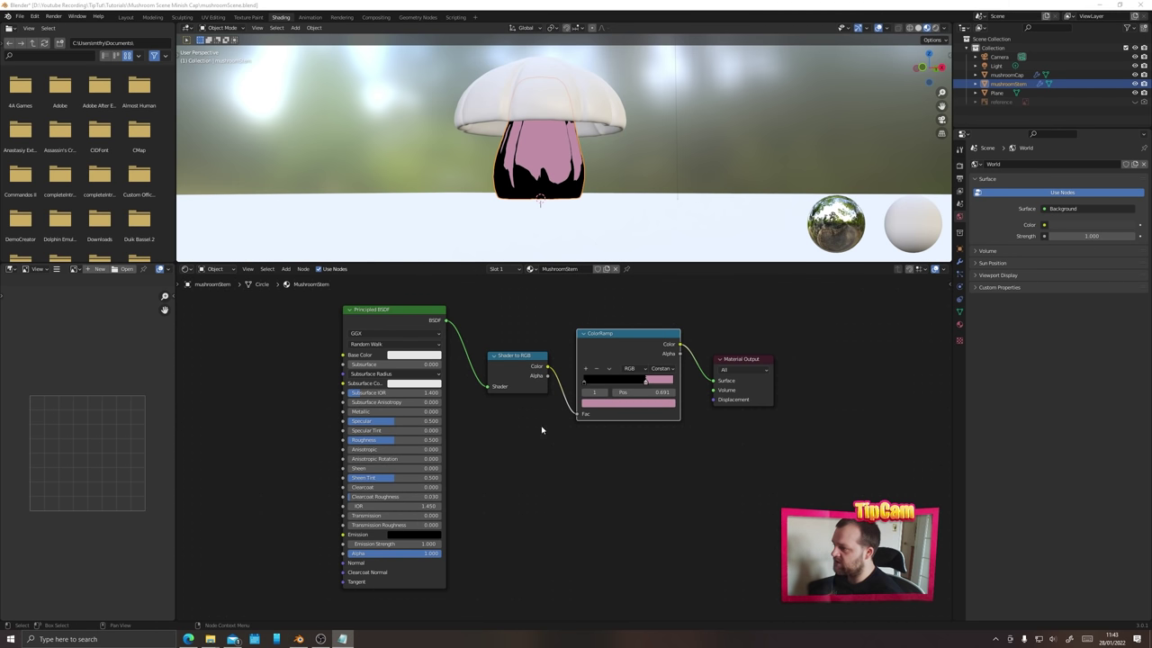
# - Move the ColorRamp's black stop to position 0.264 and set its colour to hex A96697
pyautogui.click(584, 383)
pyautogui.click(619, 403)
pyautogui.click(603, 363)
pyautogui.write('A96697')
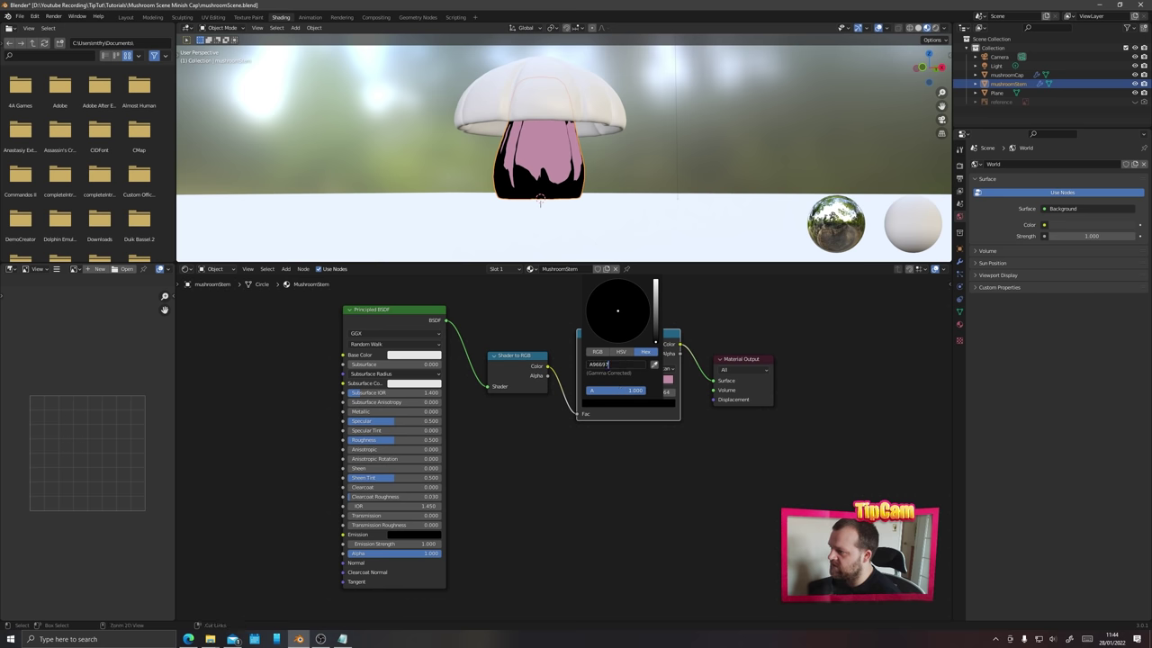
pyautogui.press('Return')
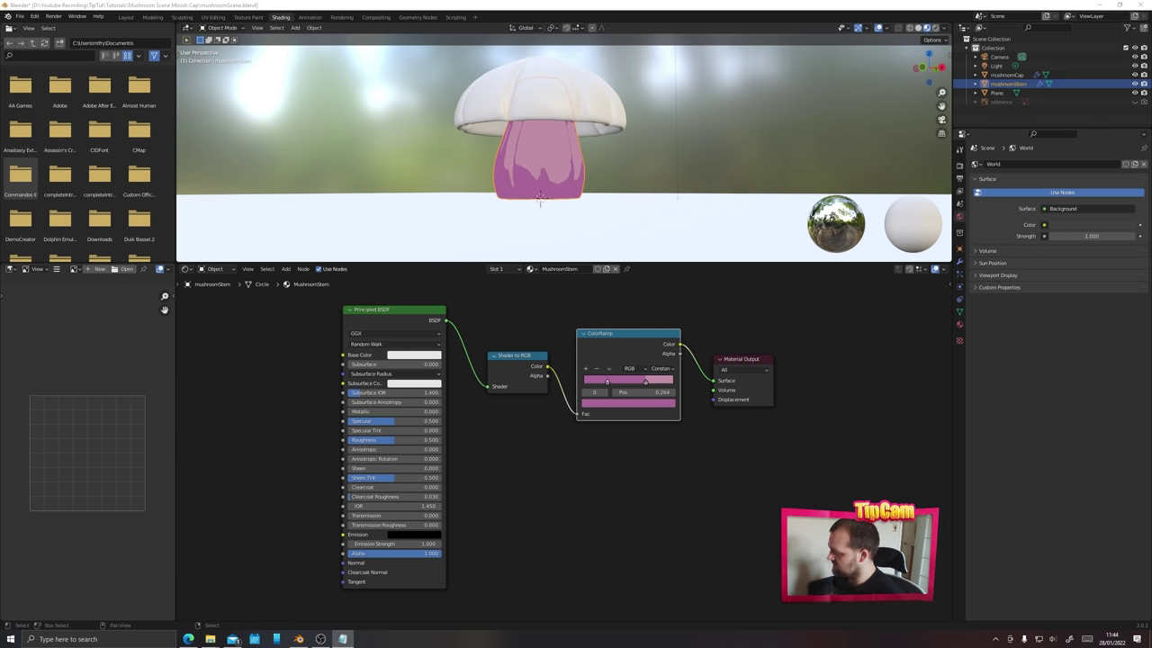
# - Add a third stop to the stem's ColorRamp and set the darkest stop's colour to hex 754070
pyautogui.click(586, 369)
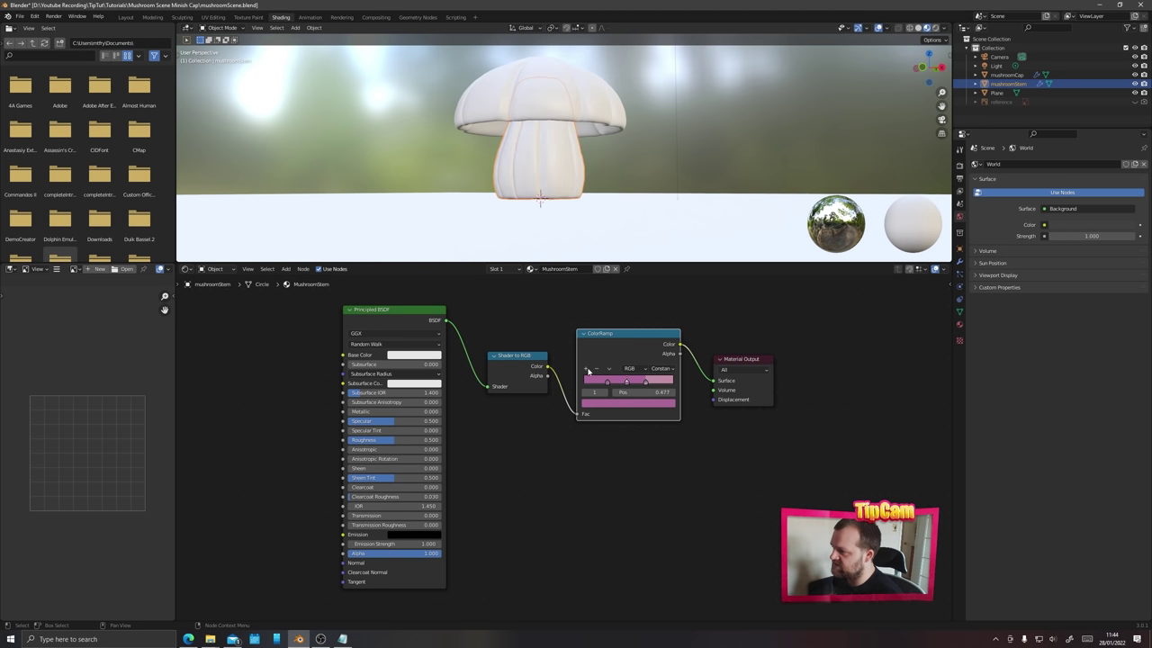
pyautogui.click(610, 403)
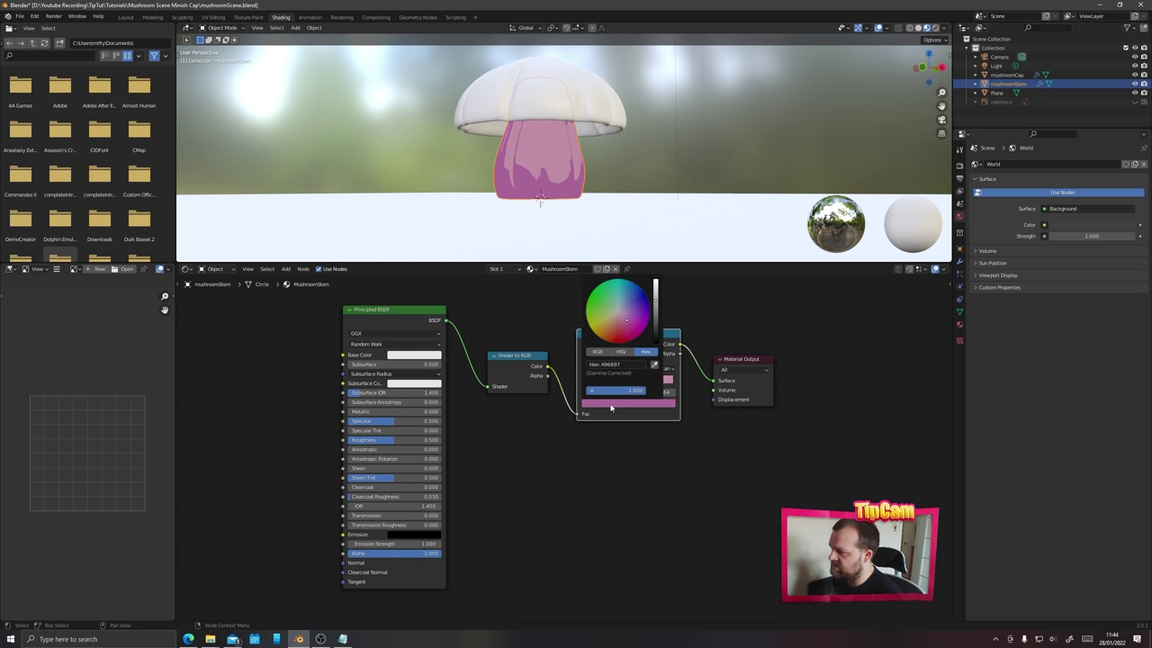
pyautogui.click(608, 363)
pyautogui.write('754070')
pyautogui.press('Return')
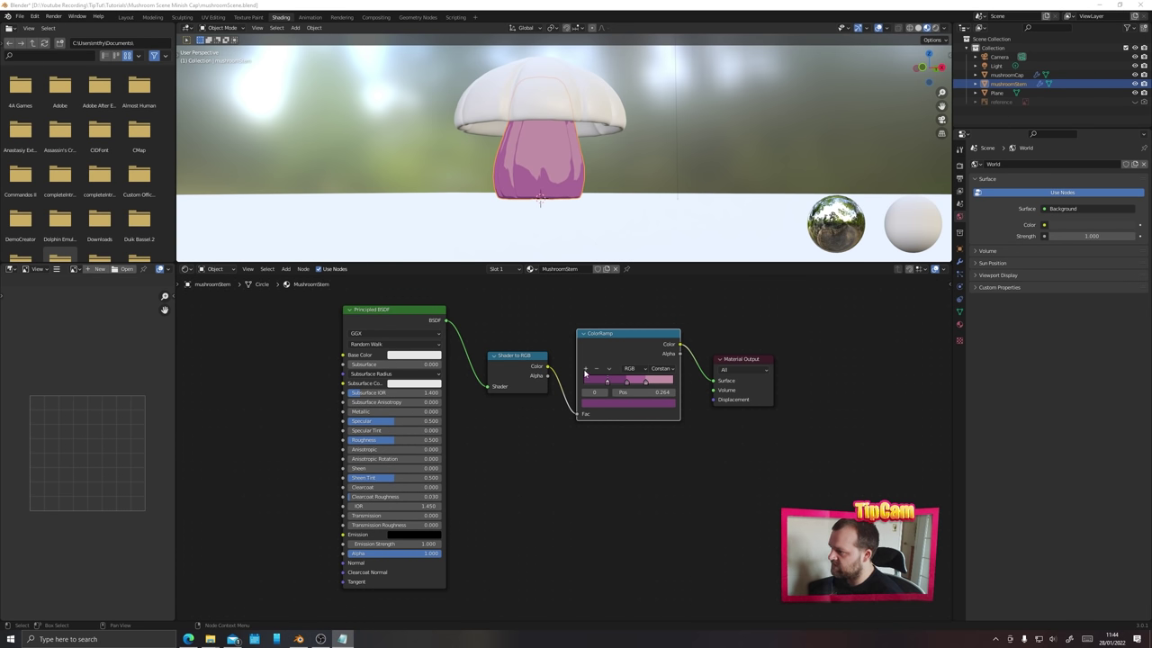
# - Add a fourth stop to the stem's ColorRamp, with the first stop at 0.182 in a deeper purple
pyautogui.click(586, 369)
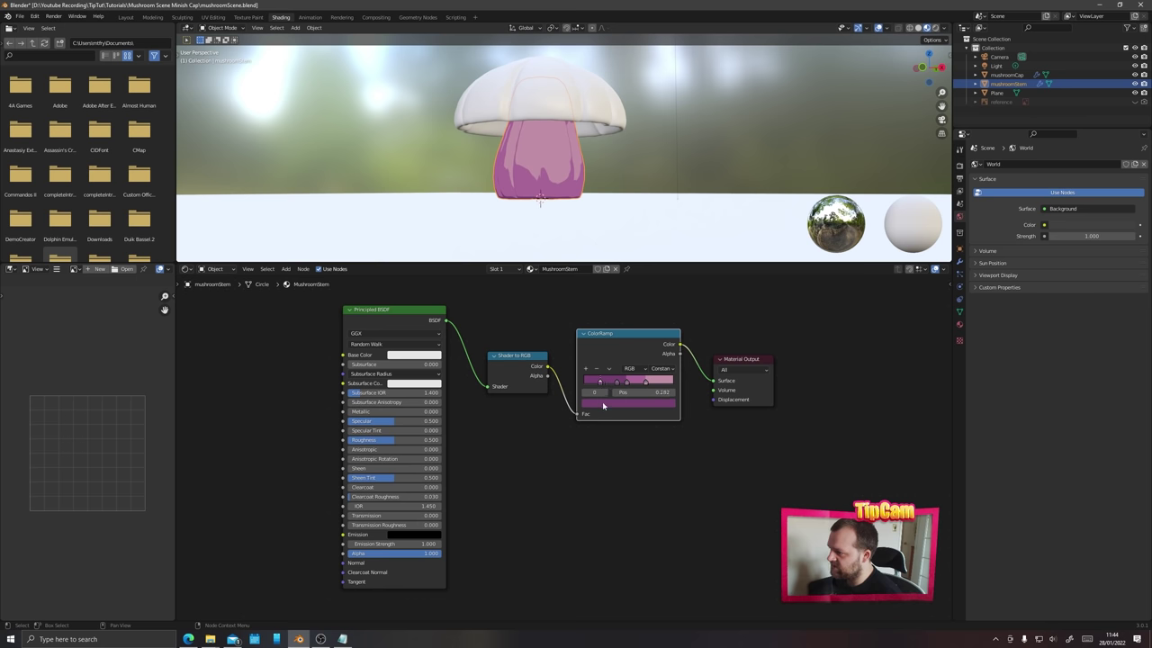
pyautogui.click(602, 401)
pyautogui.click(599, 364)
pyautogui.press('Return')
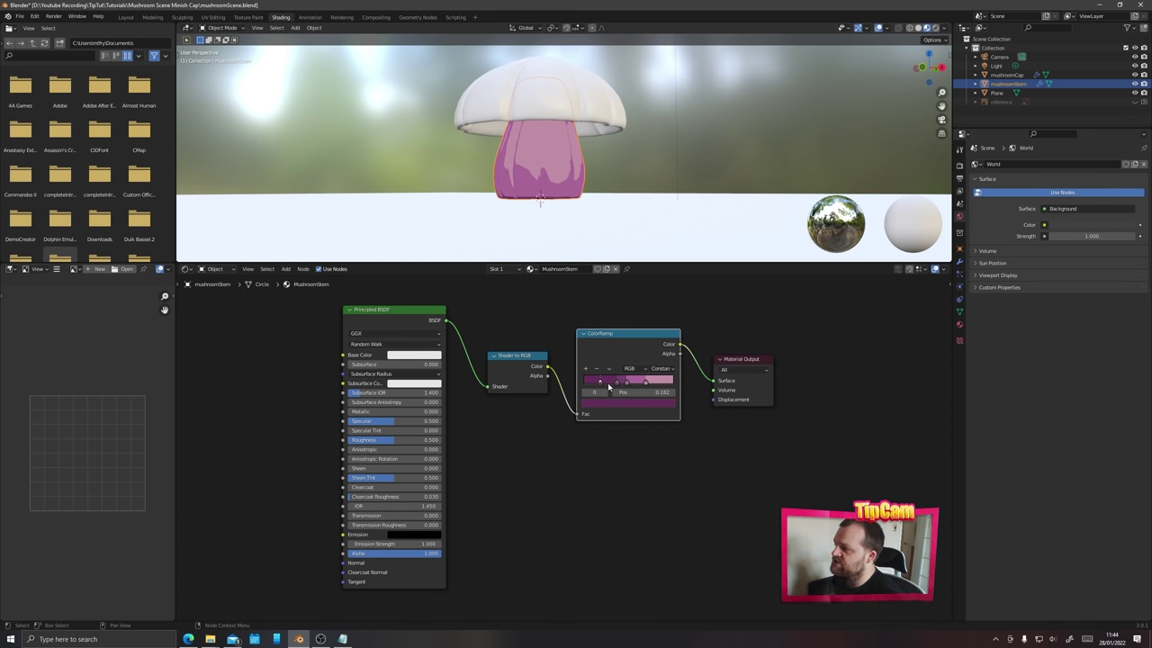
# - Spread the stem ColorRamp's darker stops along the ramp and move the lightest stop to about 0.72
pyautogui.moveTo(615, 385); pyautogui.dragTo(606, 387)
pyautogui.click(623, 382)
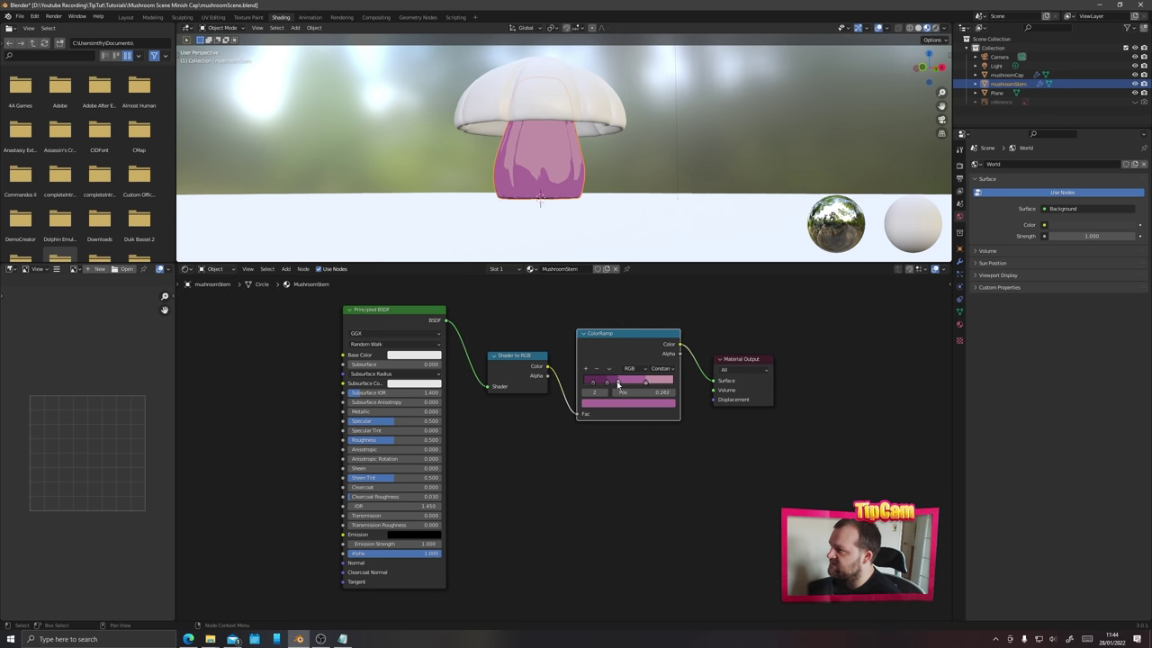
pyautogui.press('g')
pyautogui.click(644, 381)
pyautogui.moveTo(645, 382)
pyautogui.mouseDown()
pyautogui.moveTo(609, 379)
pyautogui.moveTo(648, 383)
pyautogui.mouseUp()
pyautogui.click(649, 383)
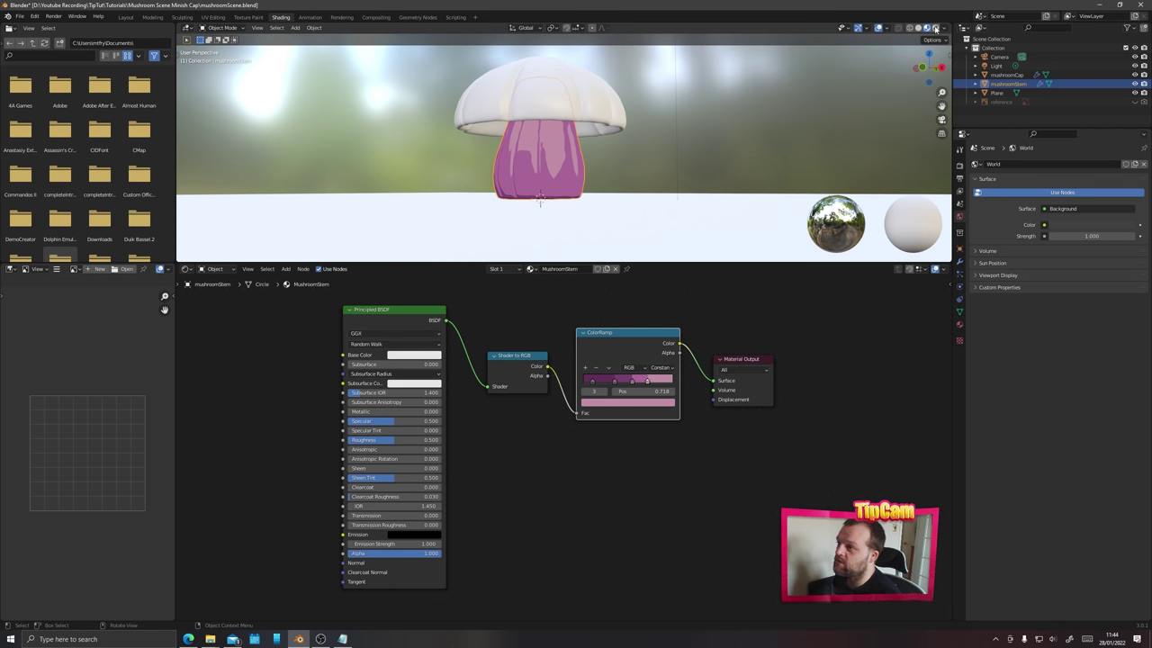
# - Show the viewport in rendered shading and hide the plane and mushroomCap so only the stem is displayed
pyautogui.click(918, 28)
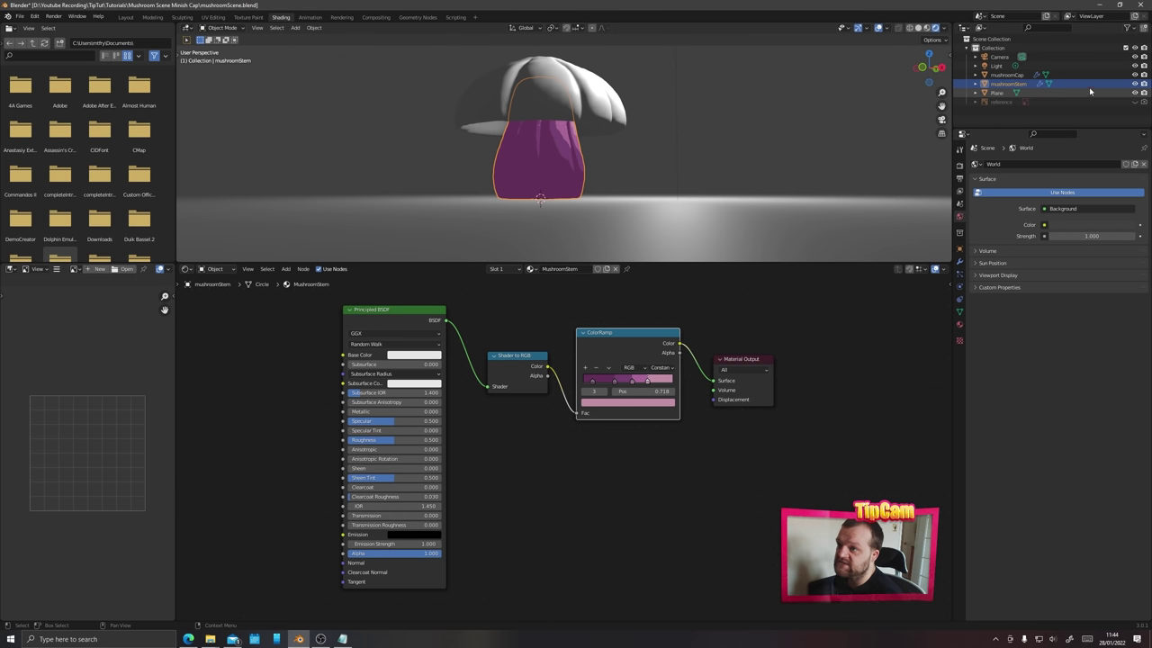
pyautogui.click(1135, 93)
pyautogui.click(1135, 76)
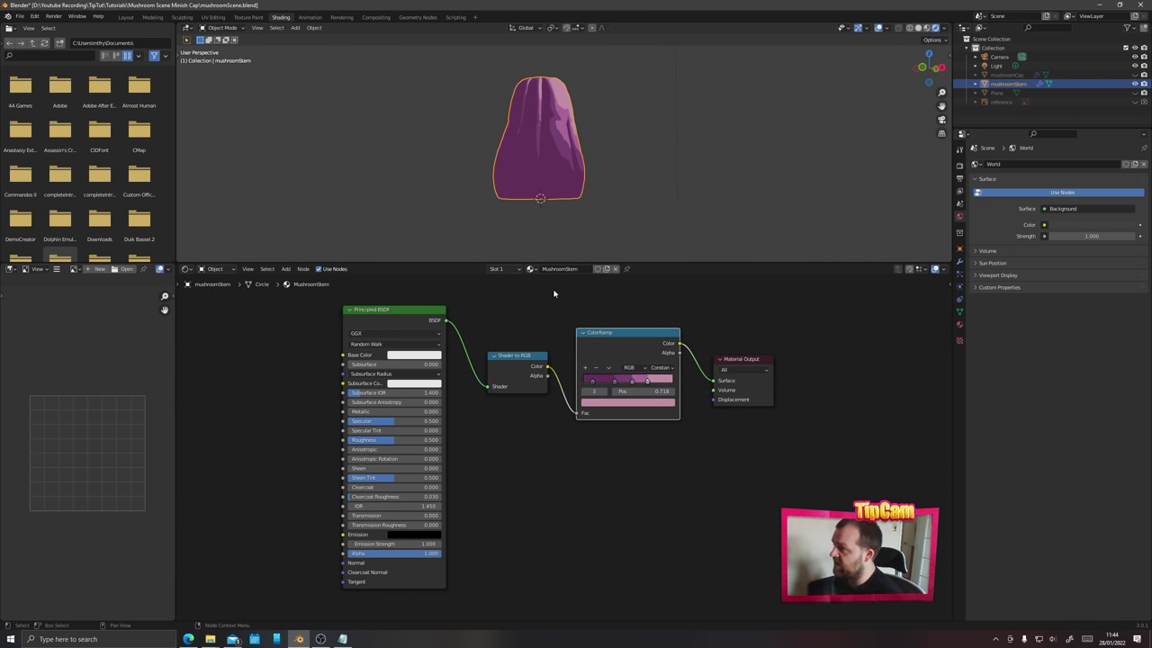
pyautogui.moveTo(540, 167); pyautogui.dragTo(459, 203, button='middle')
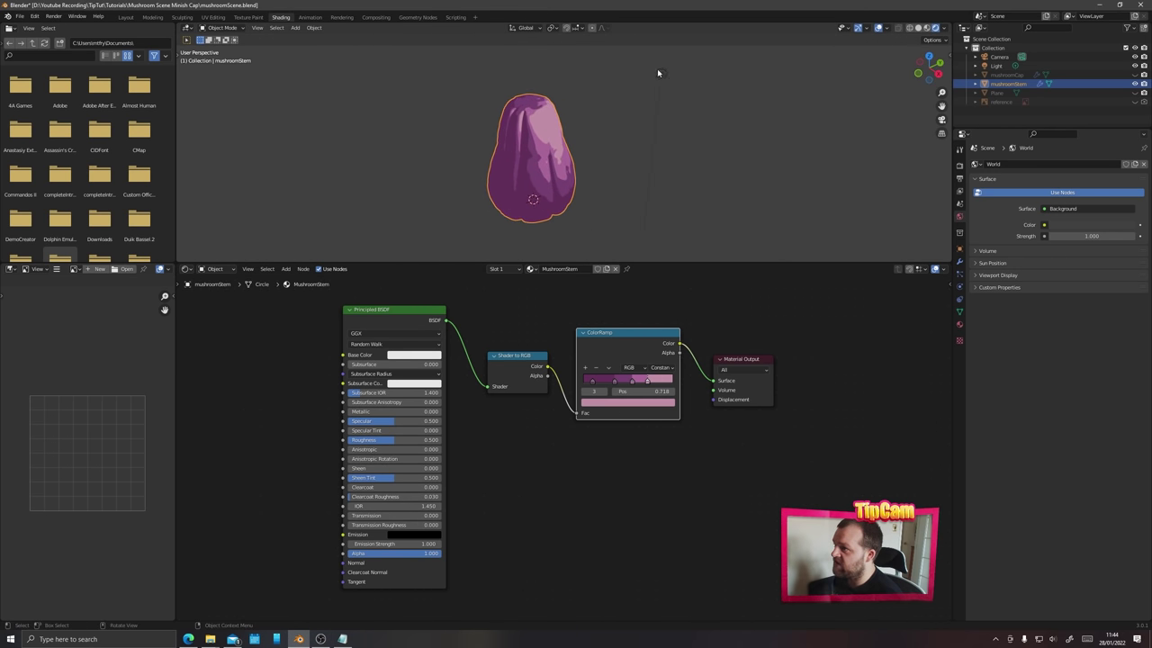
# - Move the light closer to the mushroom stem, slightly above its upper side
pyautogui.click(661, 75)
pyautogui.press('g')
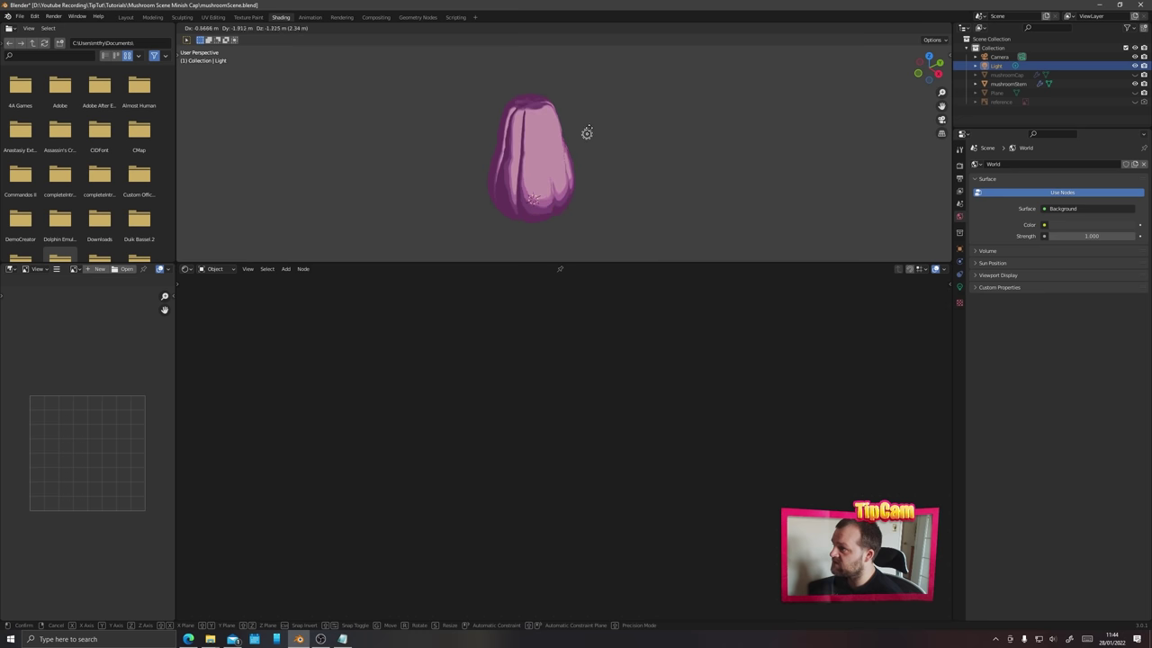
pyautogui.click(636, 107)
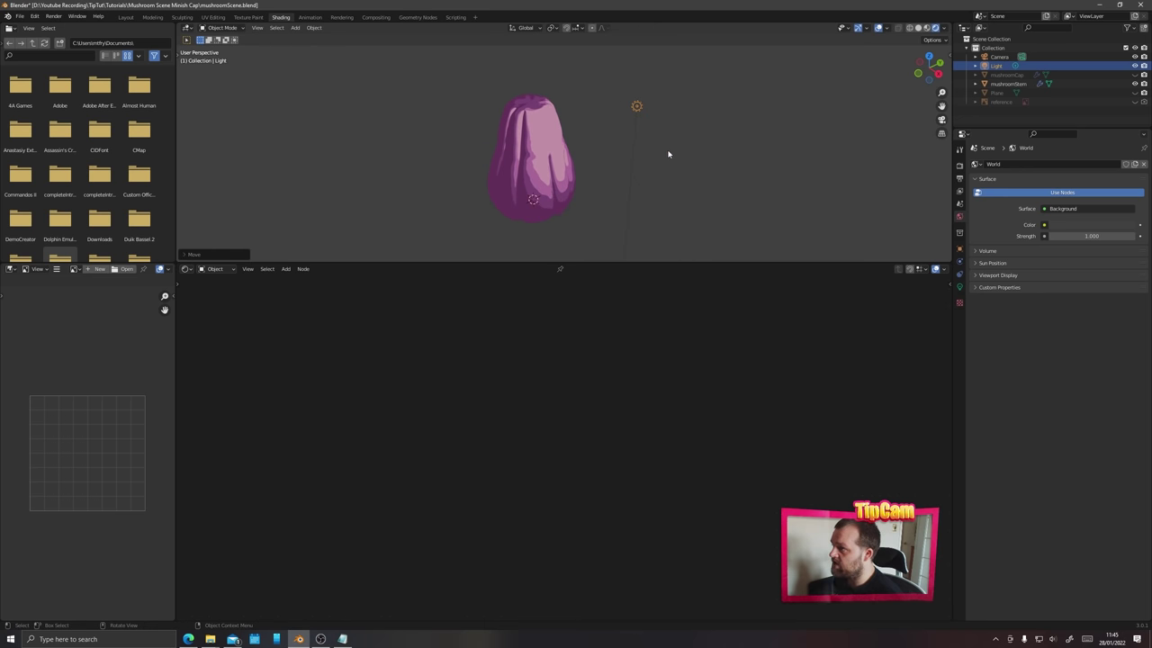
# - Shift the stem ColorRamp's stops toward the dark end, with the lightest stop at about 0.64
pyautogui.click(535, 136)
pyautogui.moveTo(614, 383)
pyautogui.mouseDown()
pyautogui.moveTo(582, 390)
pyautogui.moveTo(642, 383)
pyautogui.mouseUp()
pyautogui.hotkey('ctrl', 'z')
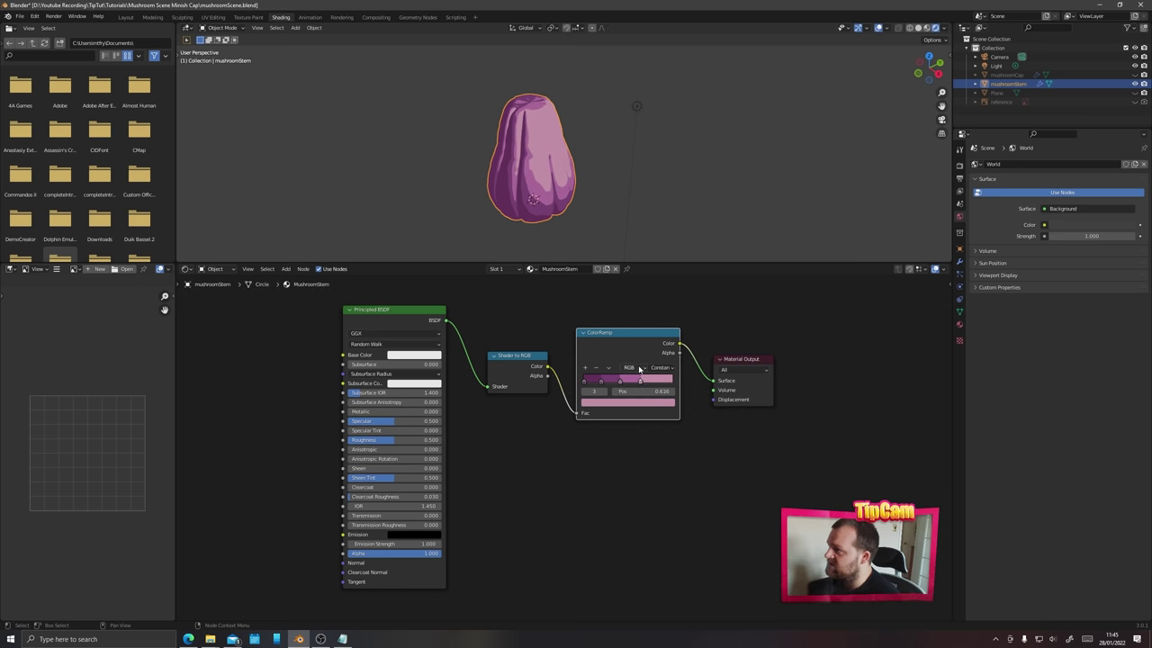
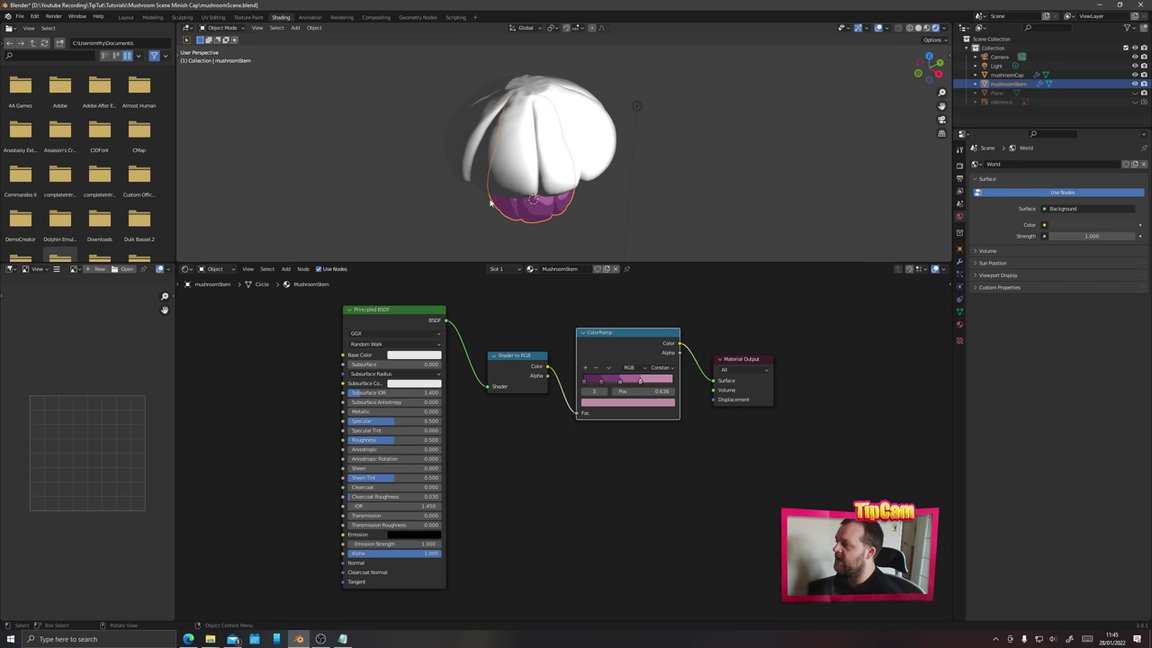
# - Assign the existing MushroomStem material to the mushroom cap
pyautogui.click(475, 165)
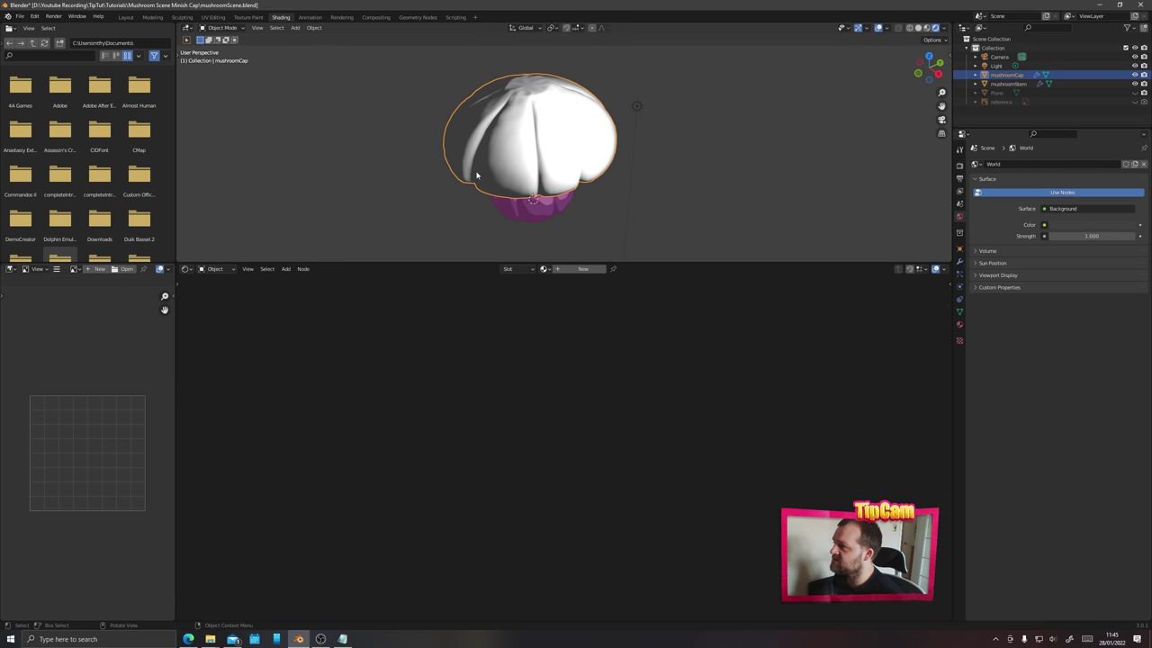
pyautogui.click(545, 268)
pyautogui.click(572, 291)
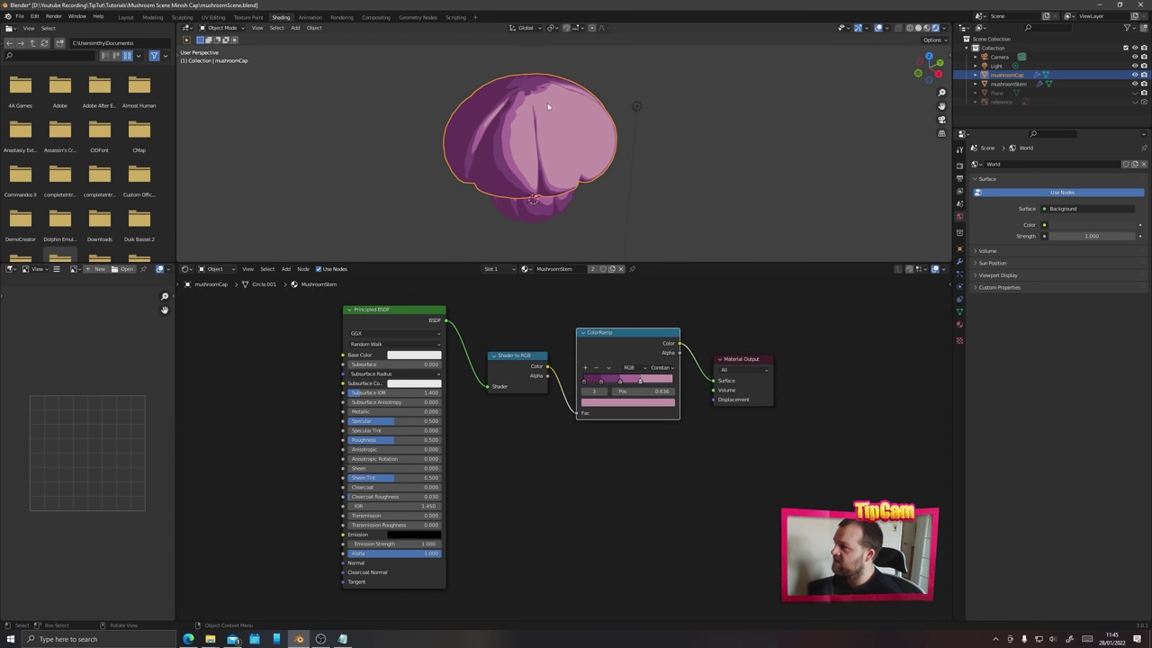
pyautogui.moveTo(423, 205); pyautogui.dragTo(406, 188, button='middle')
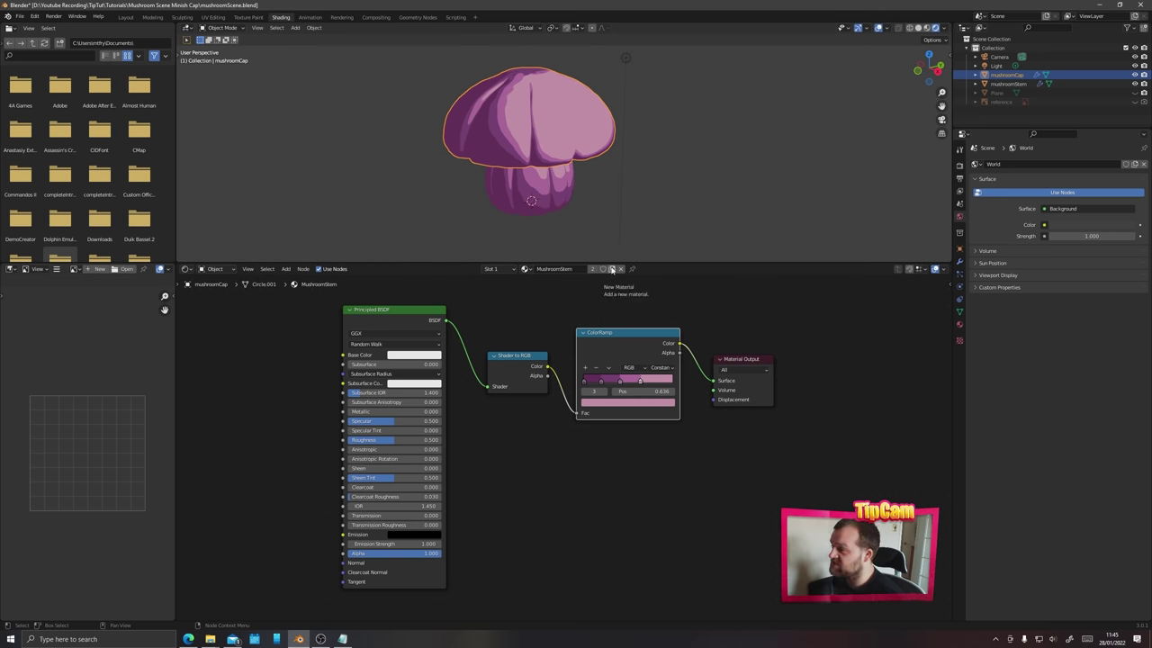
# - Make the cap's material an independent copy and name it MushroomCap
pyautogui.click(612, 269)
pyautogui.click(564, 270)
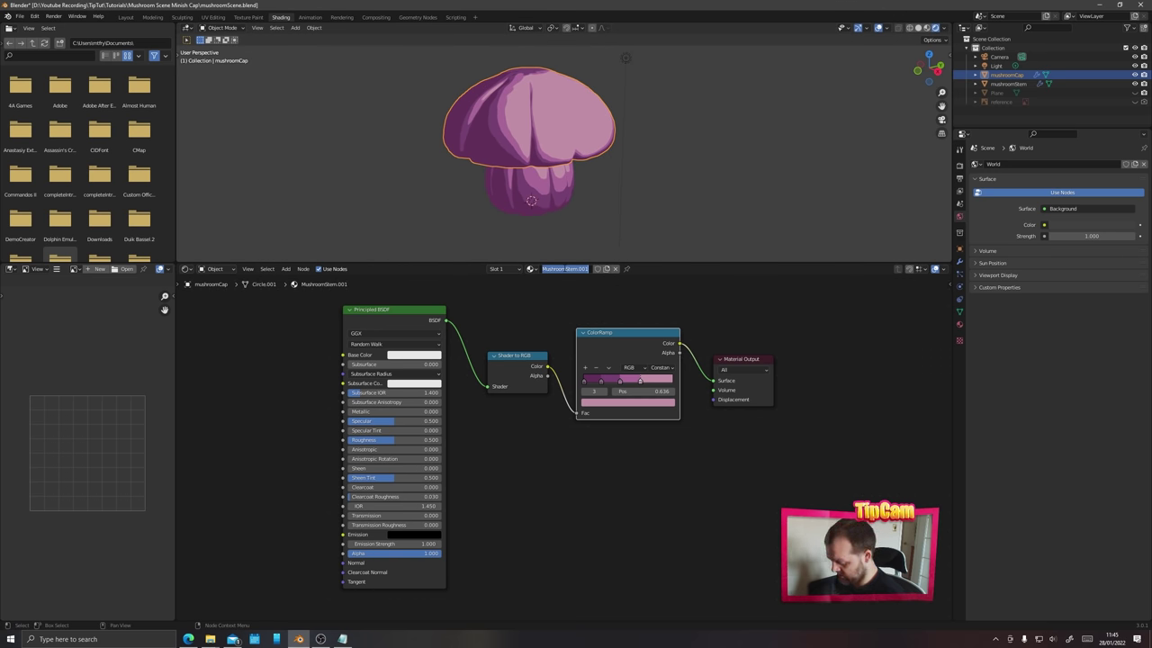
pyautogui.write('MushroomCap')
pyautogui.press('Return')
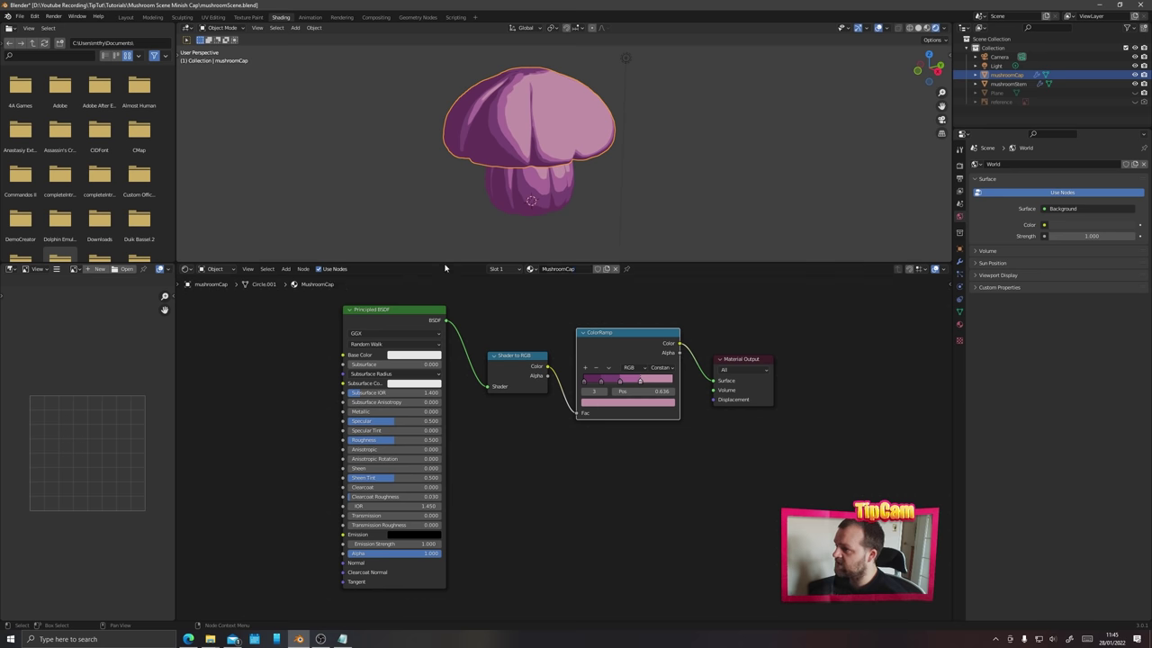
# - Recolour the MushroomCap material's ColorRamp as five stops running from deep magenta to pale pink
pyautogui.click(517, 409)
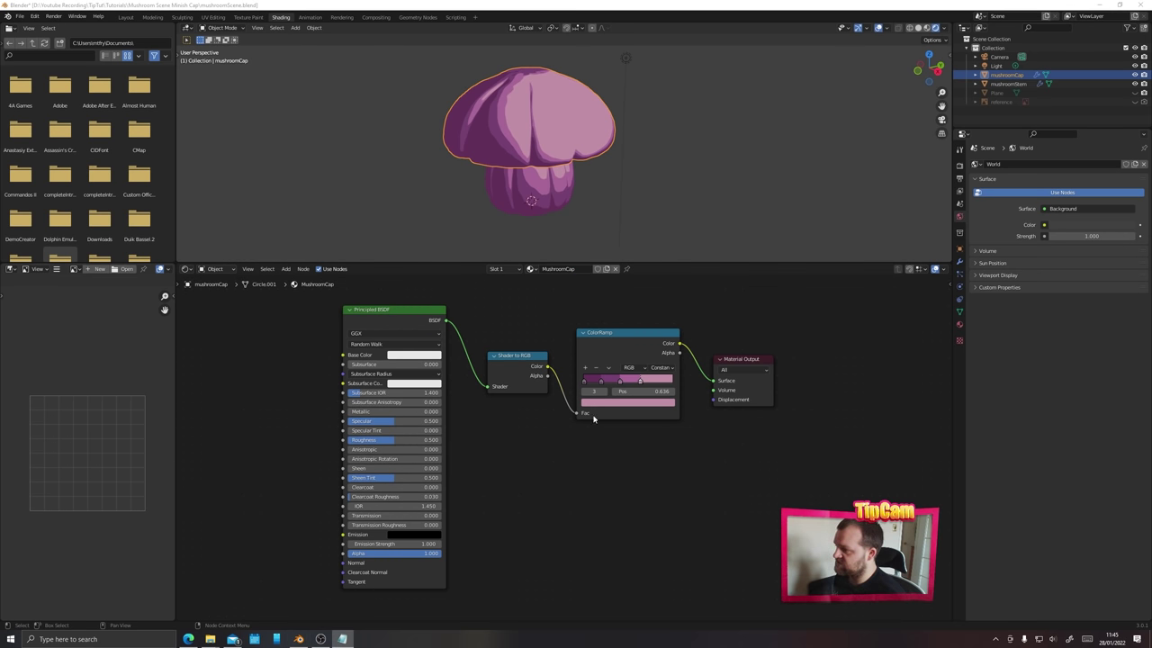
pyautogui.click(640, 382)
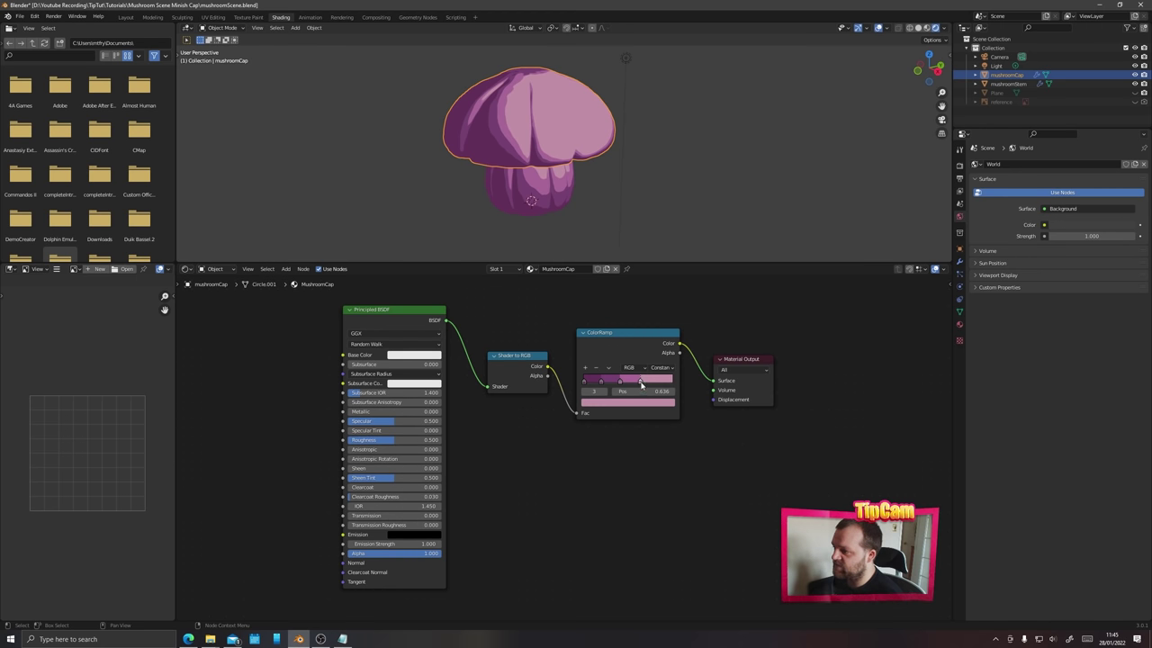
pyautogui.click(640, 402)
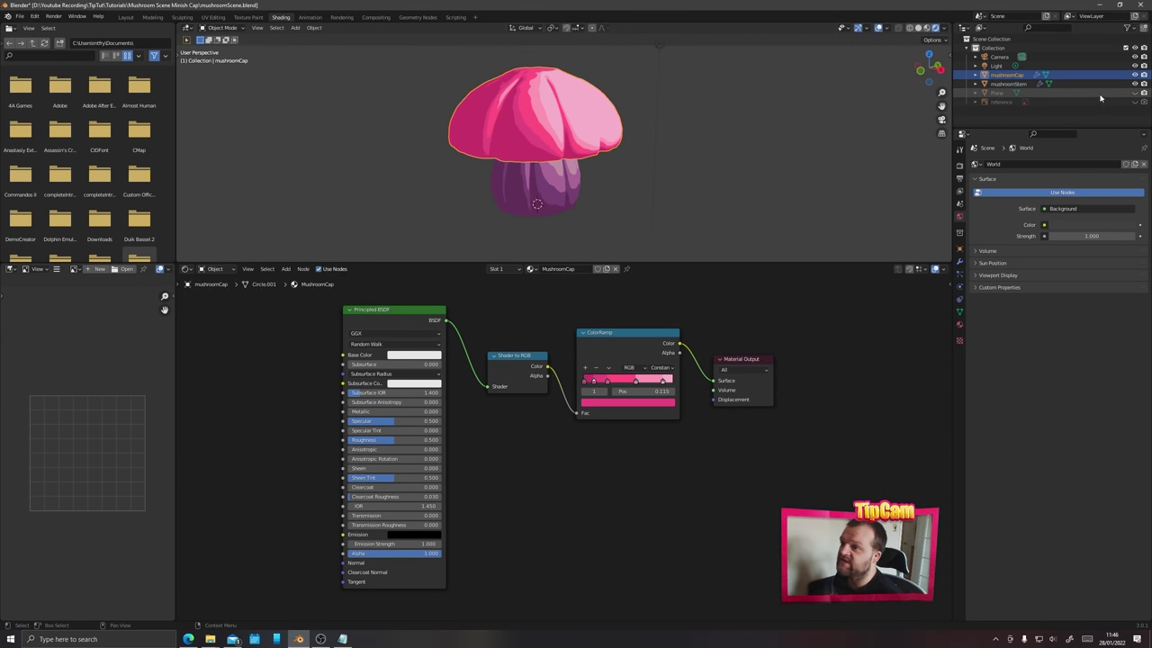
# - Unhide the ground plane and assign the MushroomCap material to it
pyautogui.click(1134, 93)
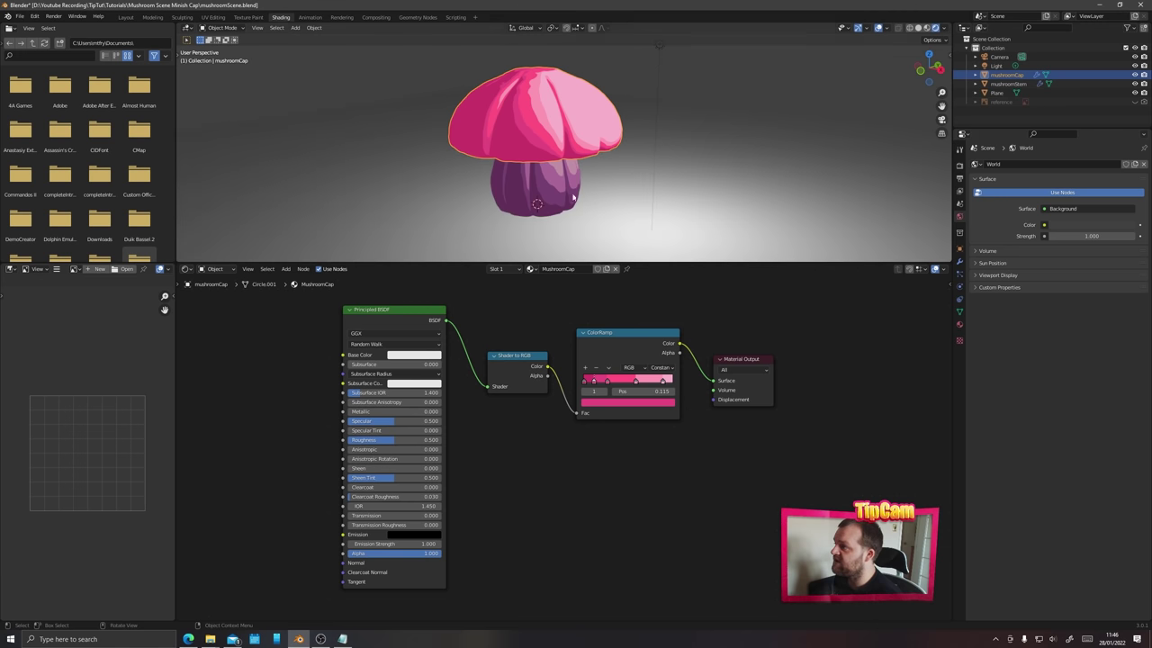
pyautogui.click(402, 193)
pyautogui.click(545, 269)
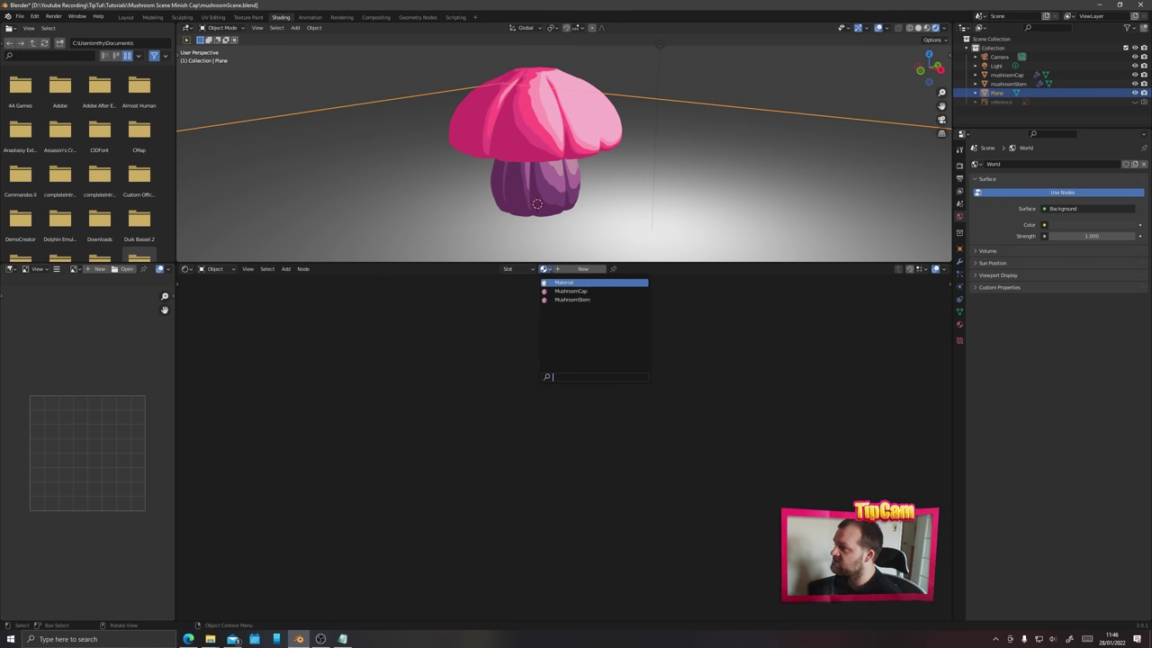
pyautogui.click(570, 290)
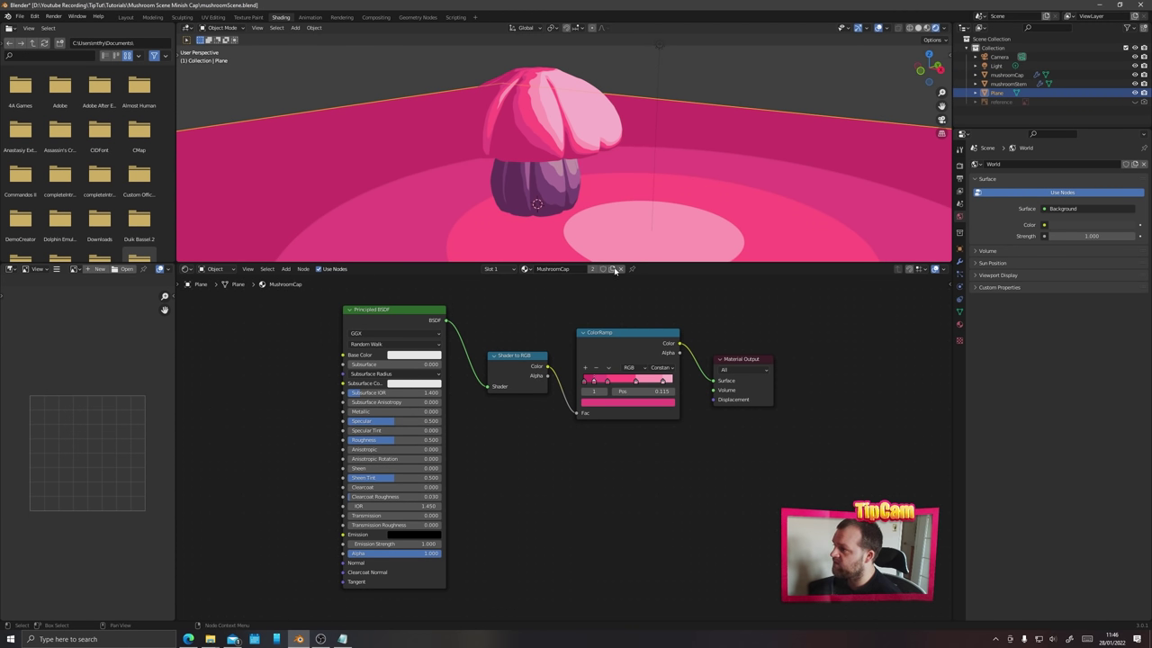
# - Make the plane's material an independent copy and name it CaveFloor
pyautogui.click(615, 269)
pyautogui.doubleClick(562, 269)
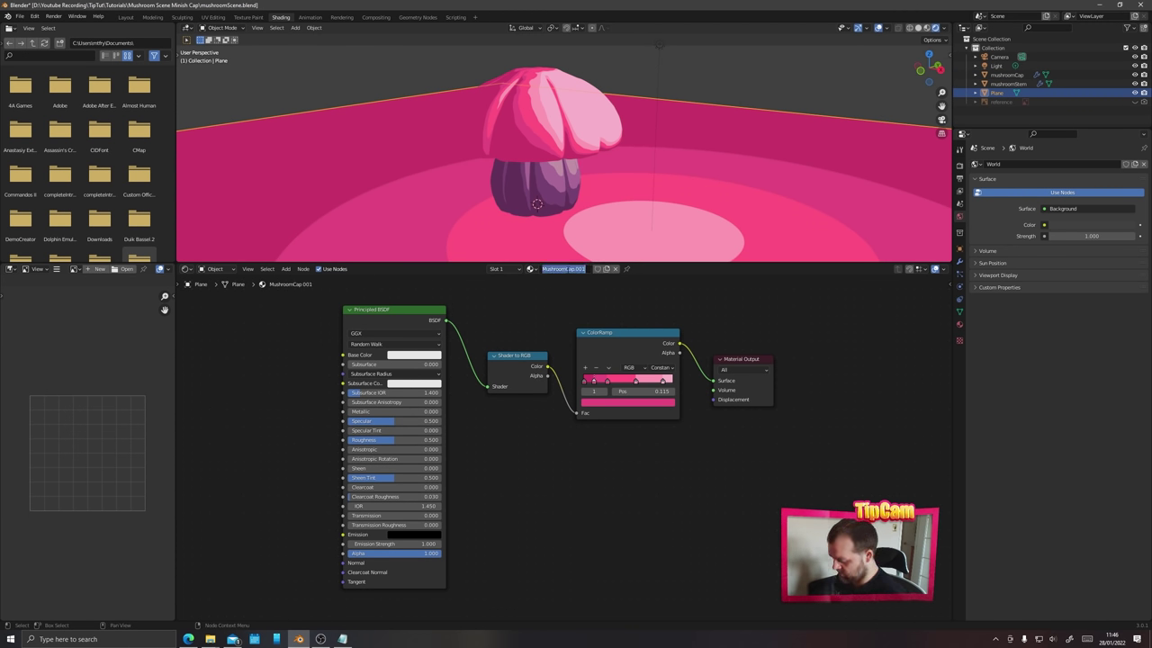
pyautogui.write('CaveFloor')
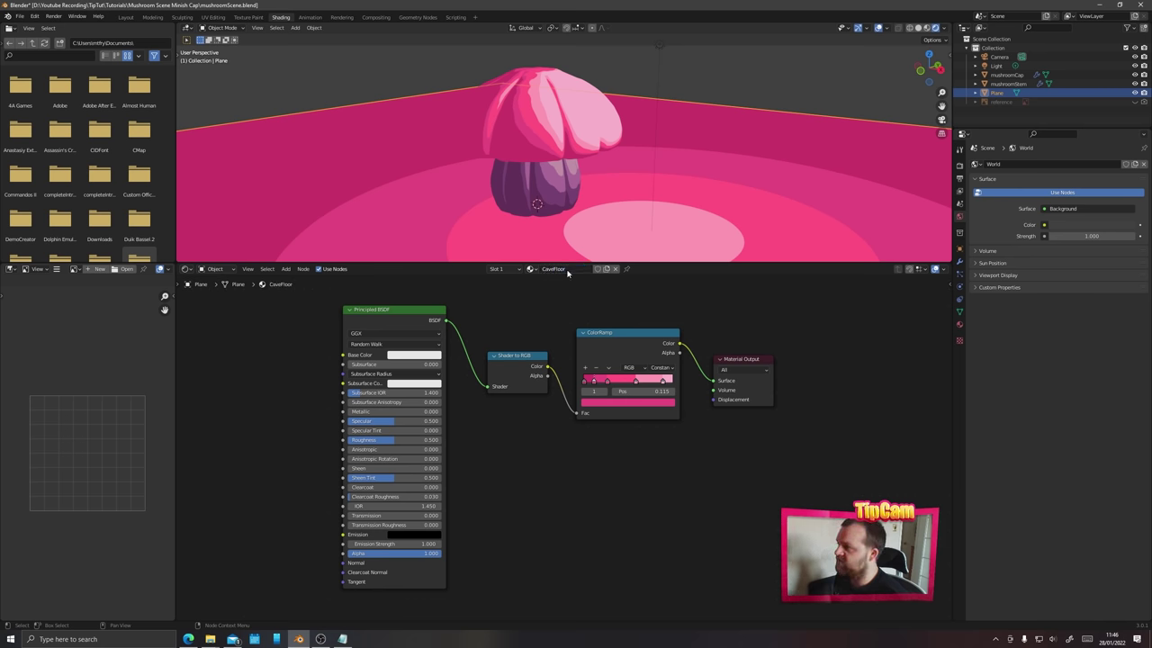
pyautogui.press('Return')
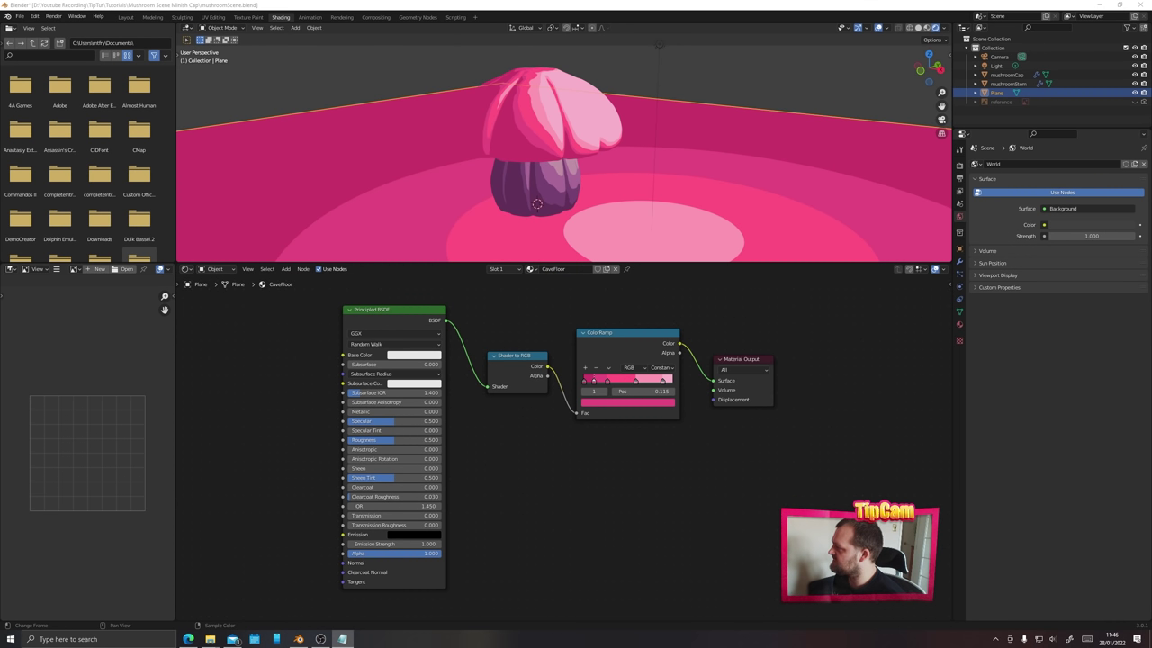
# - Set the lightest stop of the CaveFloor ColorRamp to hex 58353F
pyautogui.click(664, 381)
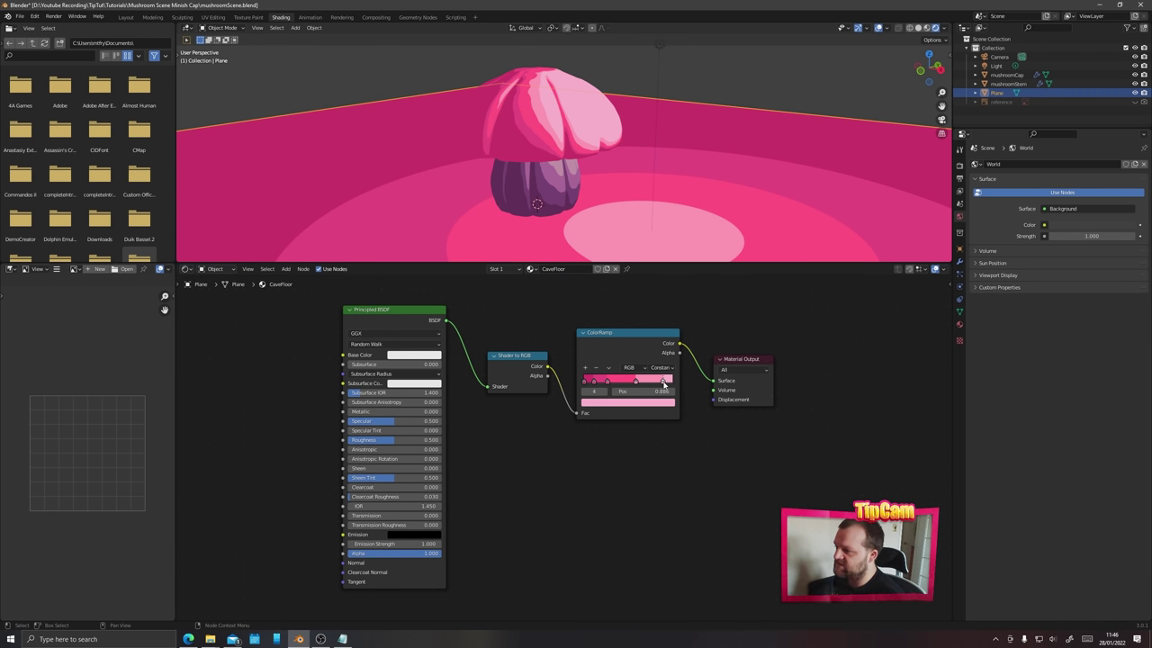
pyautogui.click(628, 402)
pyautogui.hotkey('ctrl', 'v')
pyautogui.click(607, 363)
pyautogui.hotkey('ctrl', 'v')
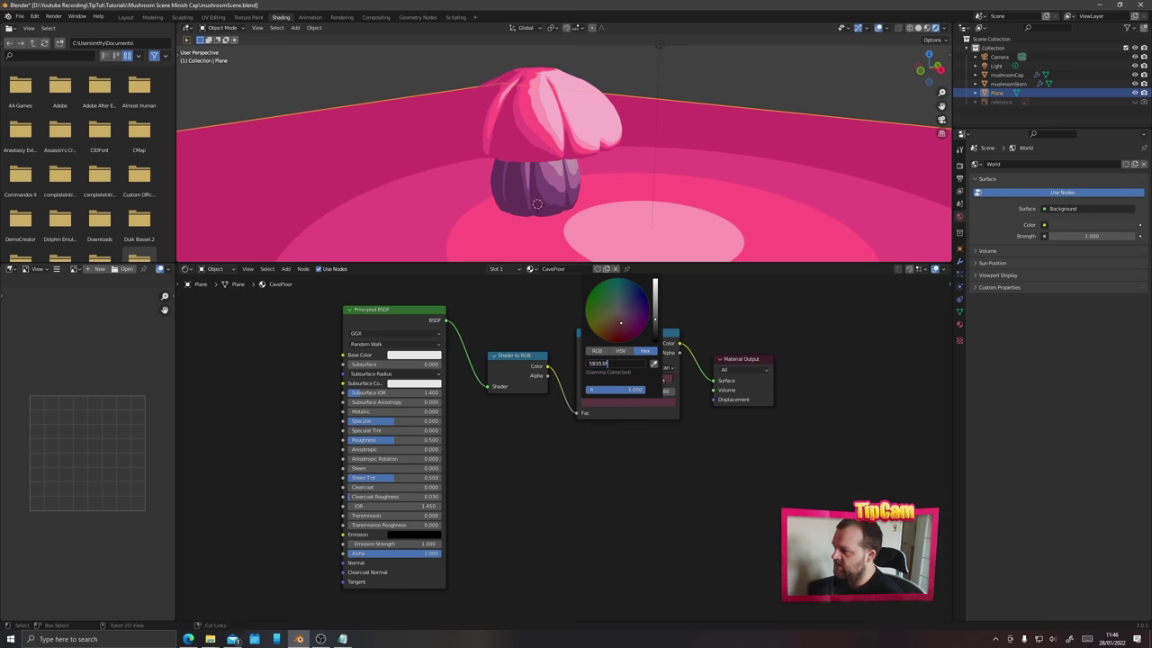
pyautogui.press('Return')
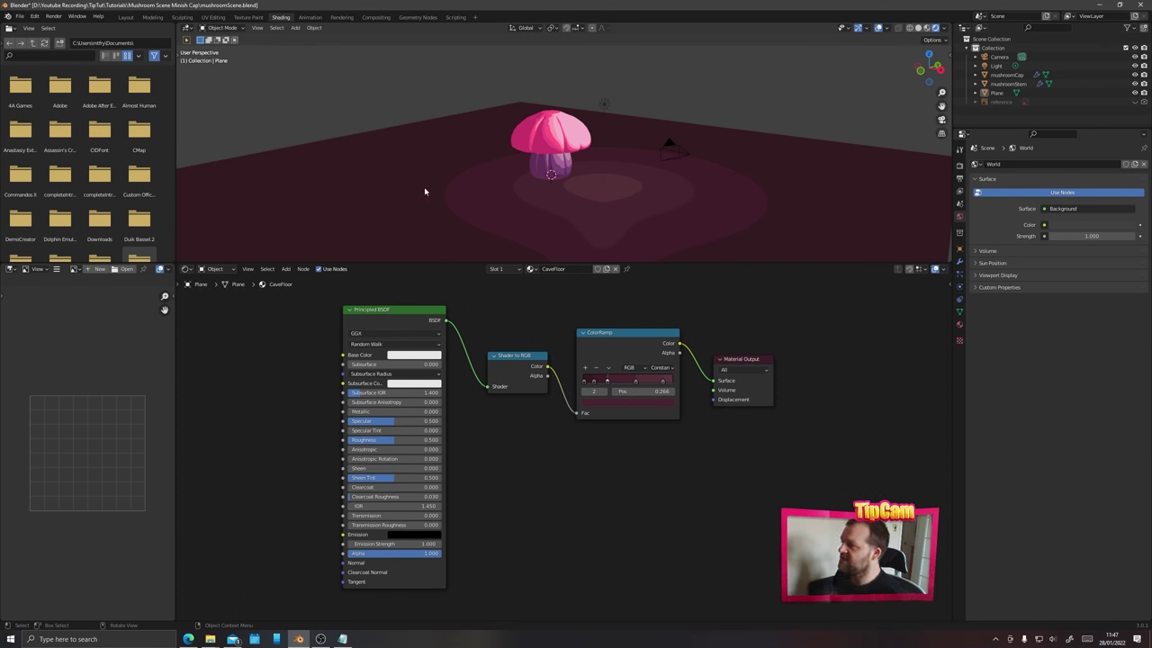
# - Add a Displace modifier to the ground plane and create a new texture for it
pyautogui.click(465, 197)
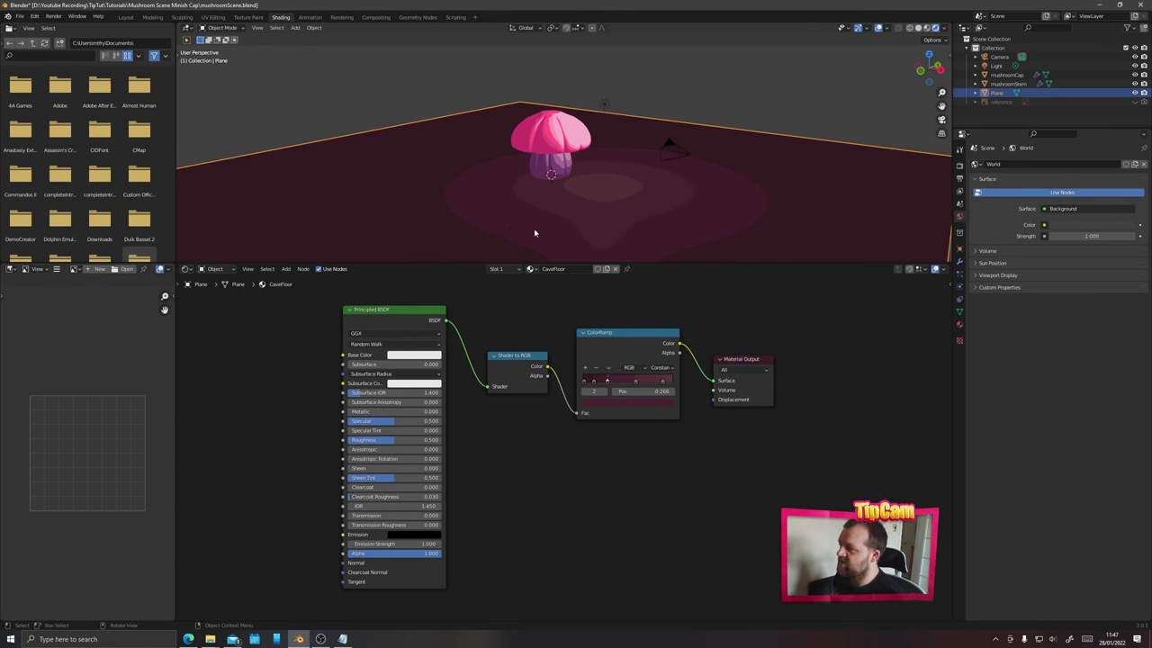
pyautogui.click(960, 261)
pyautogui.click(989, 165)
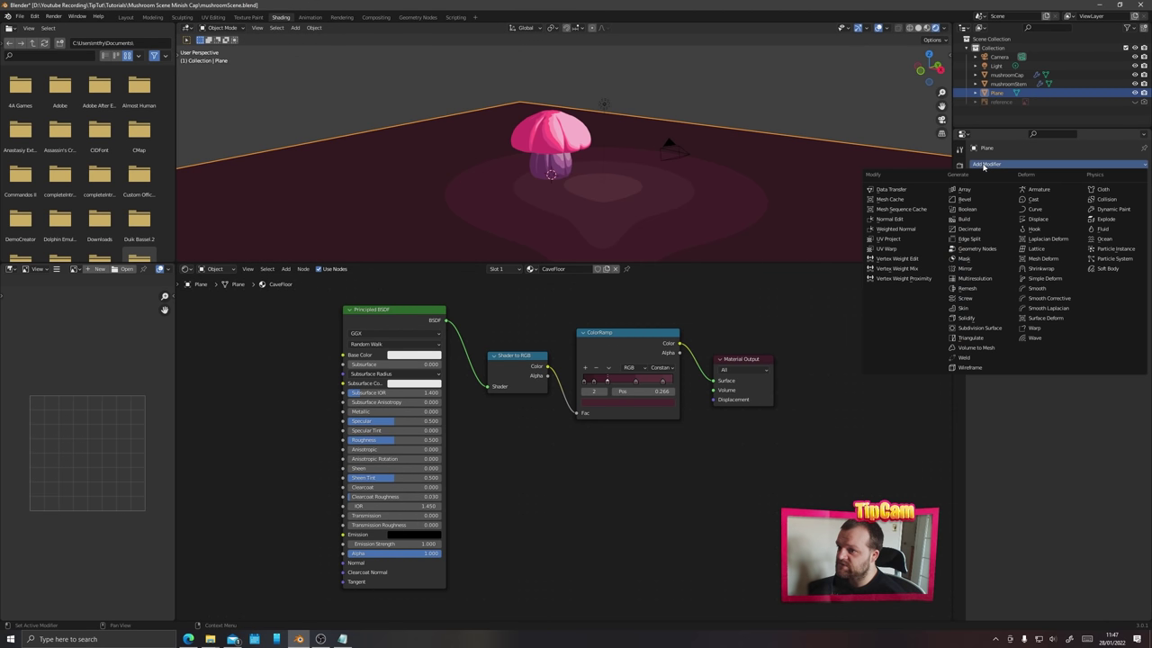
pyautogui.click(1037, 219)
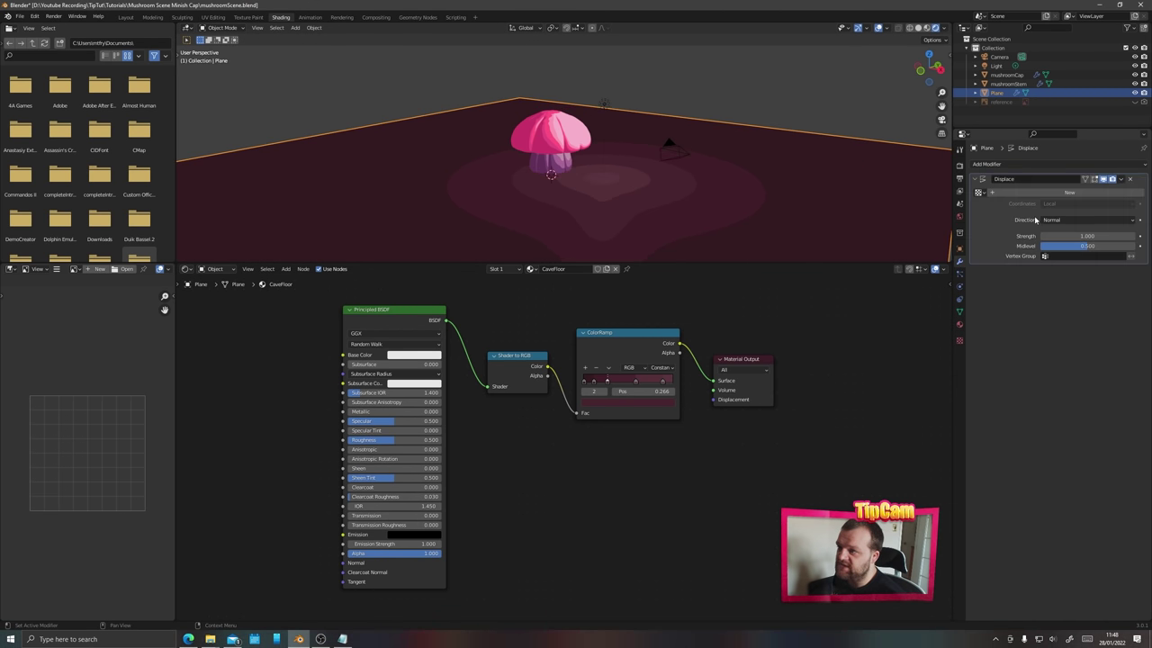
pyautogui.click(1069, 192)
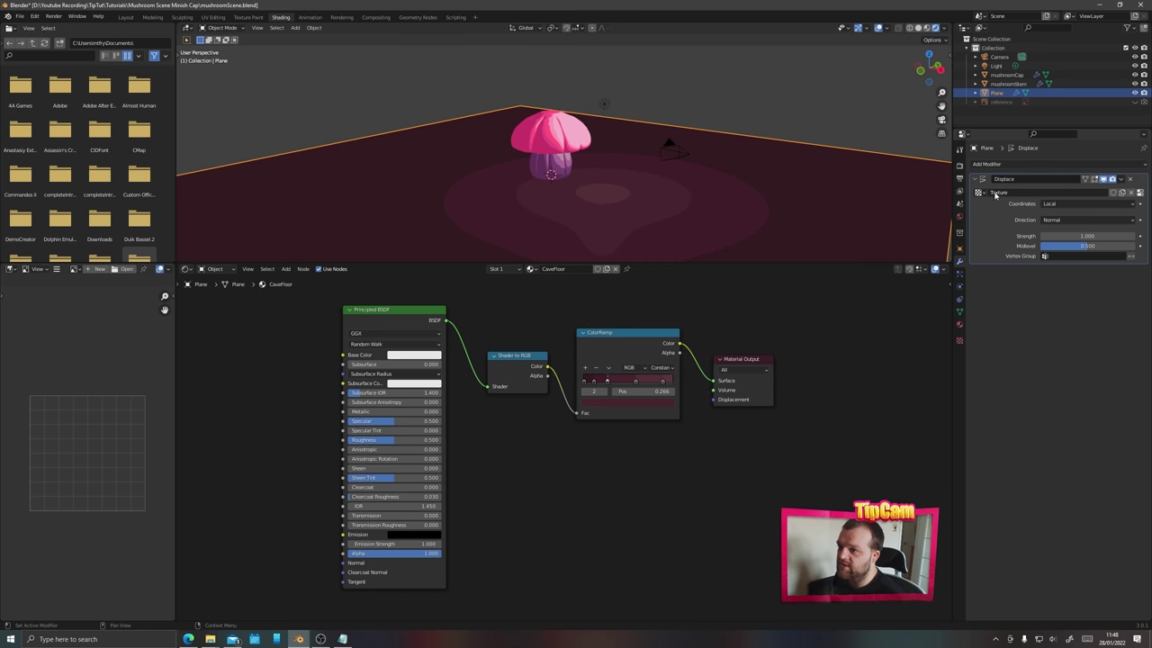
# - Name the ground plane's displacement texture CaveFloorBump and change its type to Voronoi
pyautogui.click(1034, 192)
pyautogui.write('caveFloor')
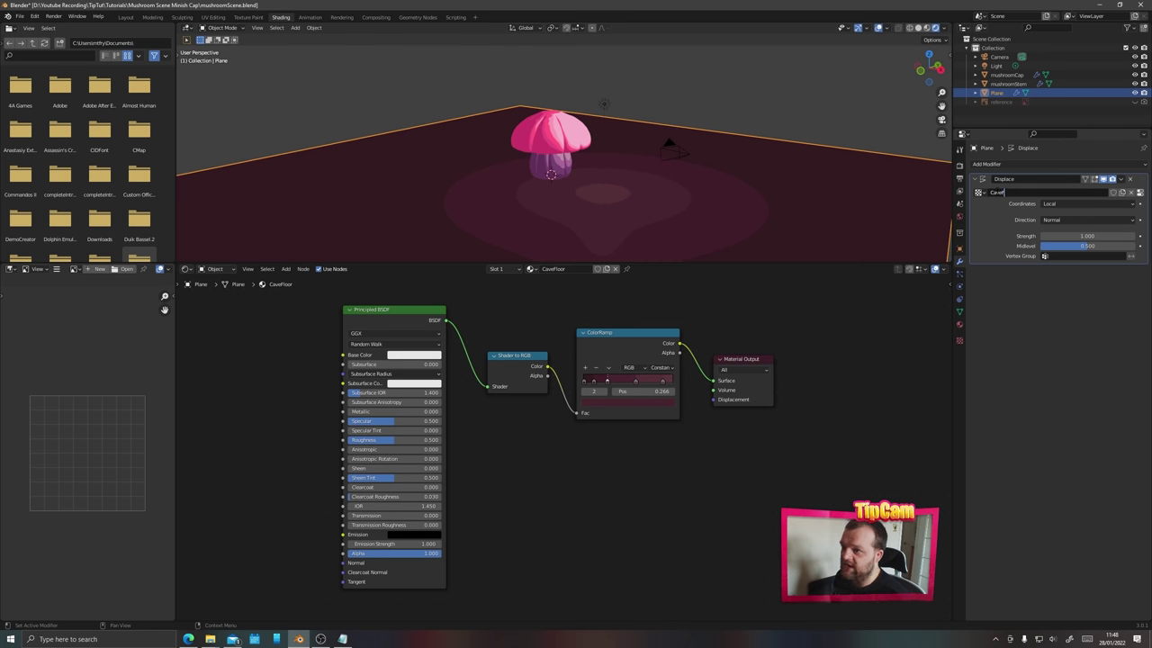
pyautogui.write('Bump')
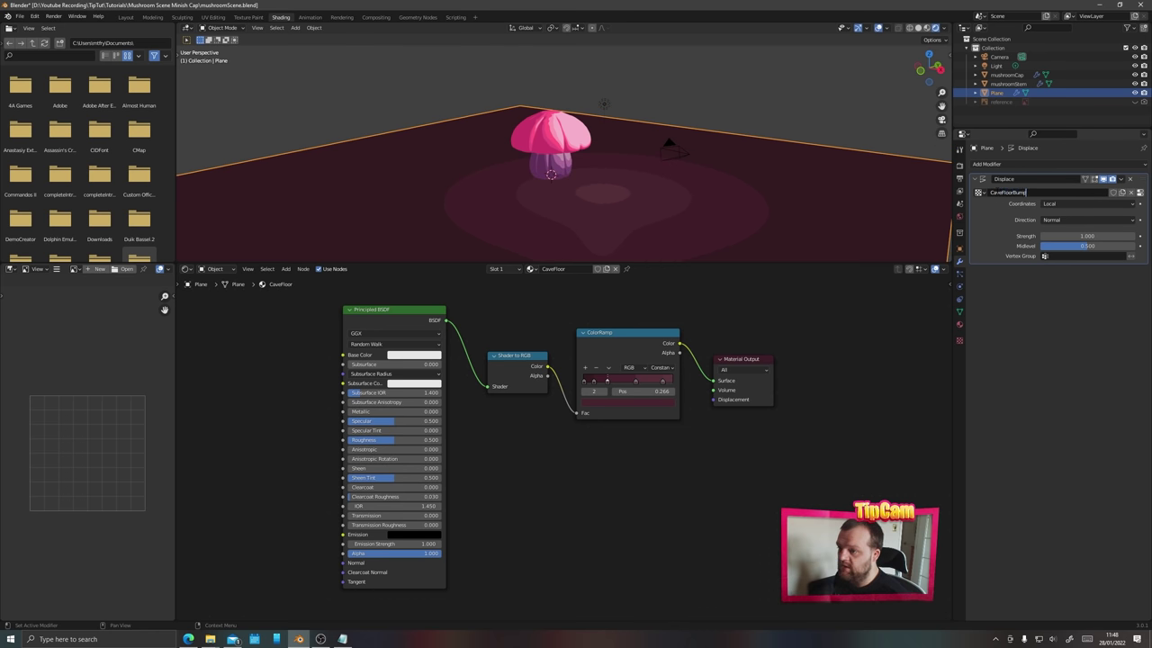
pyautogui.press('Return')
pyautogui.click(959, 340)
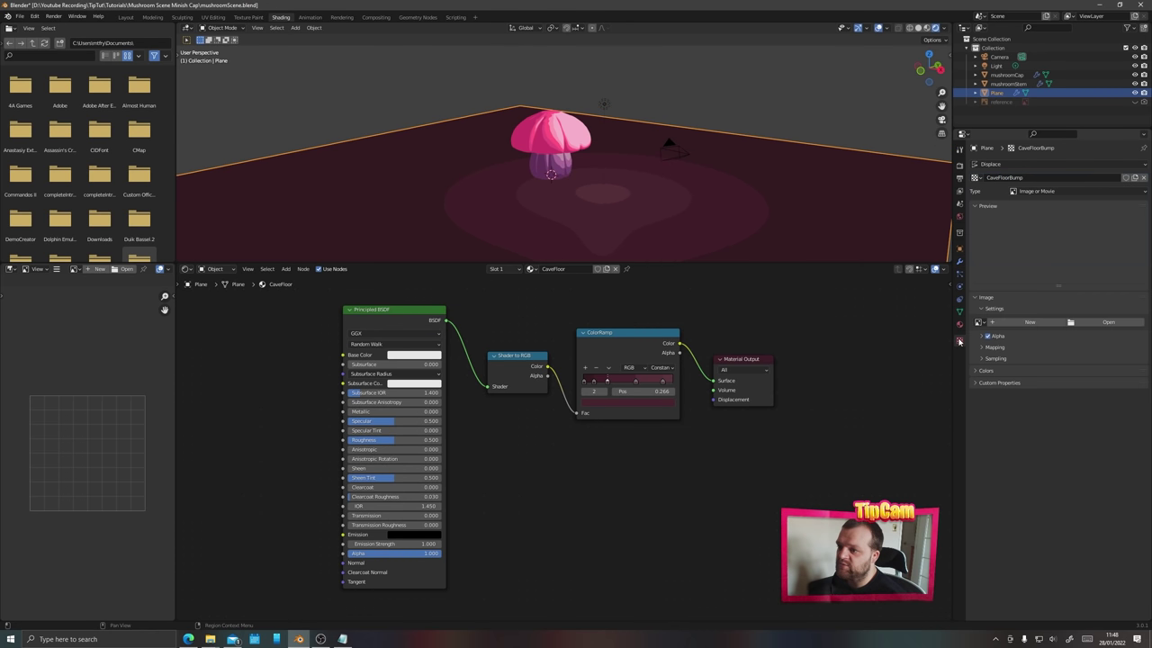
pyautogui.click(1026, 191)
pyautogui.click(1033, 302)
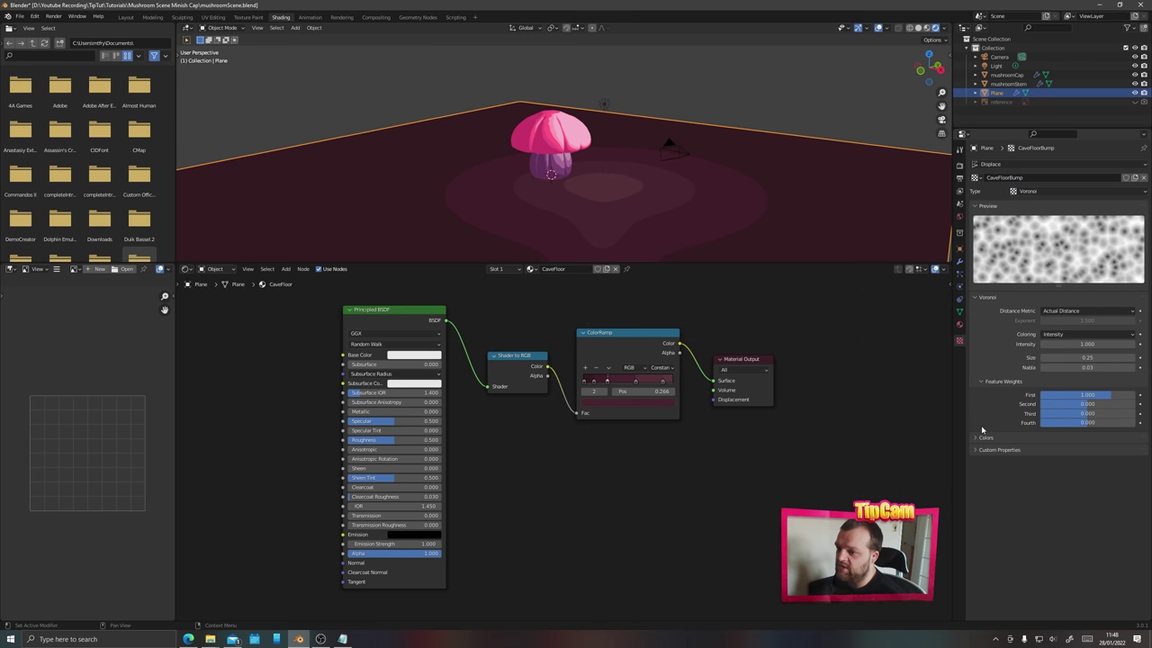
# - Lower the Voronoi texture's contrast to 0.170 and its size to 0.15
pyautogui.click(978, 440)
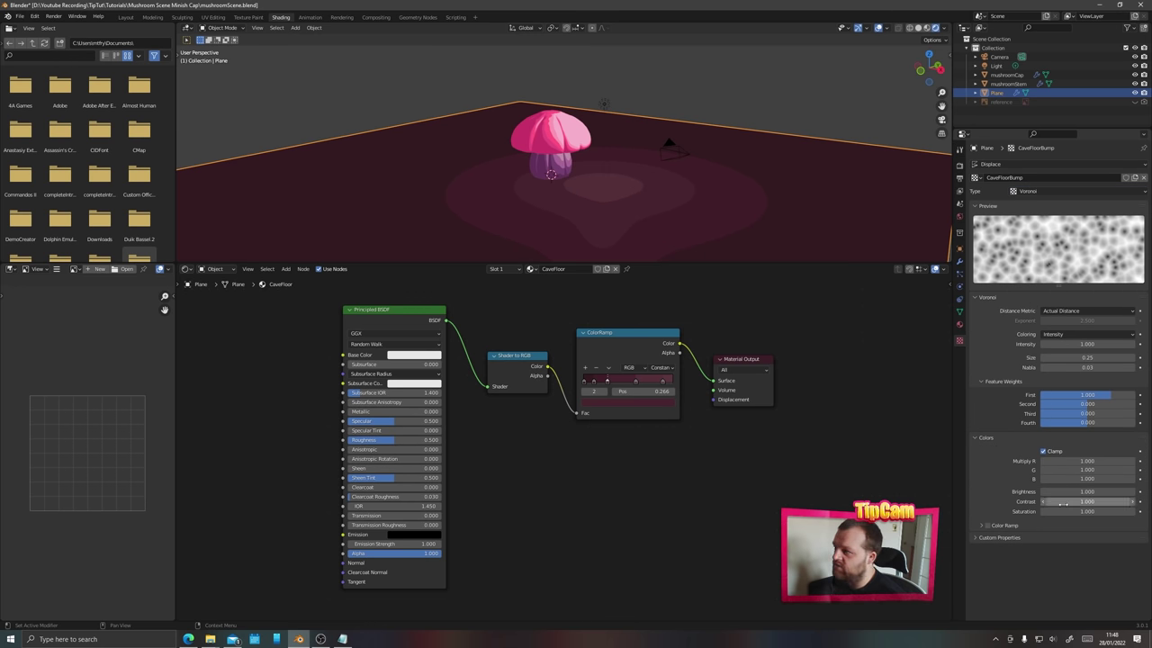
pyautogui.moveTo(648, 229); pyautogui.dragTo(674, 226, button='middle')
pyautogui.moveTo(1089, 501); pyautogui.dragTo(1070, 352)
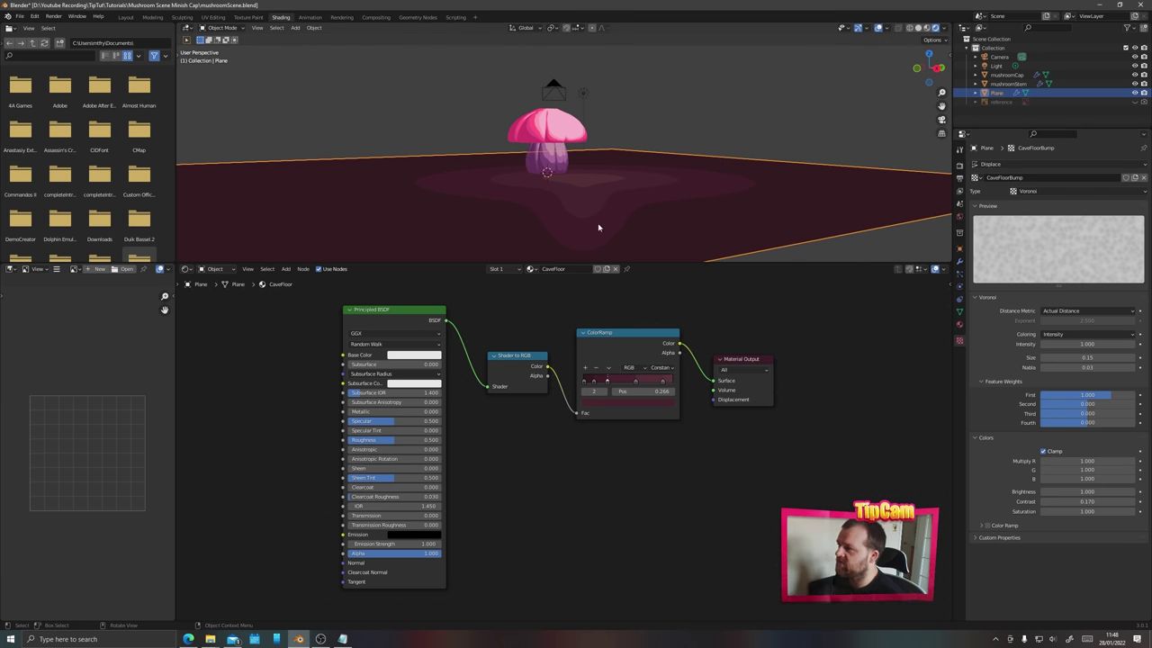
# - Subdivide the ground plane into a dense grid with about 30 evenly spaced loop cuts in each direction
pyautogui.press('Tab')
pyautogui.scroll(-5, 591, 216)
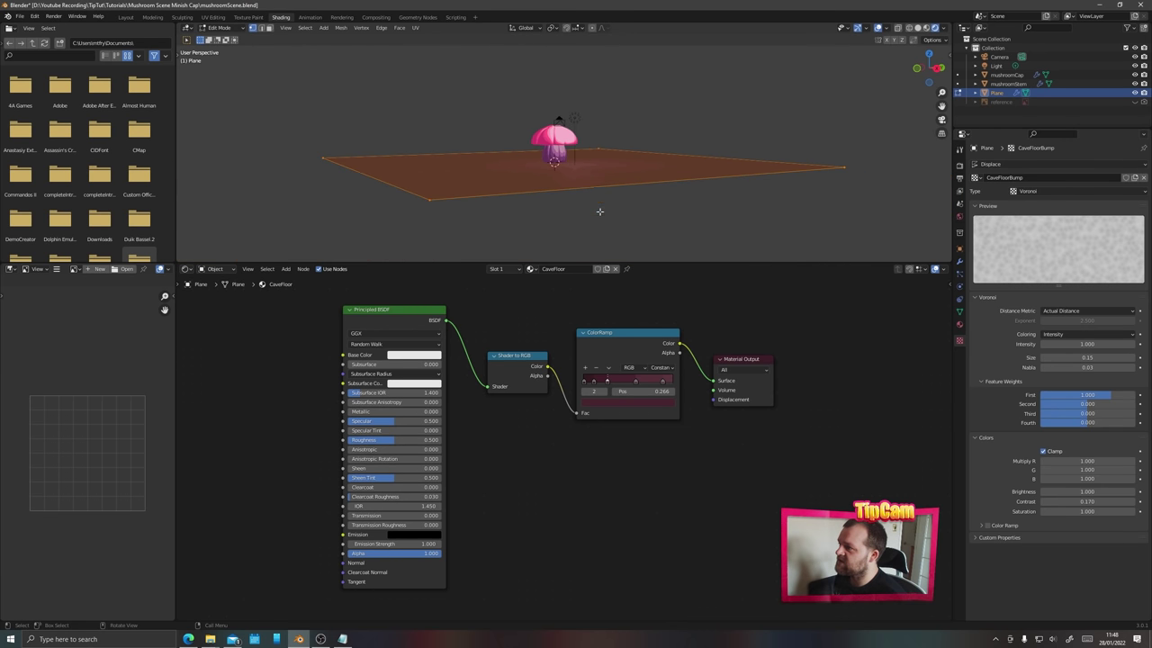
pyautogui.moveTo(591, 216); pyautogui.dragTo(539, 178, button='middle')
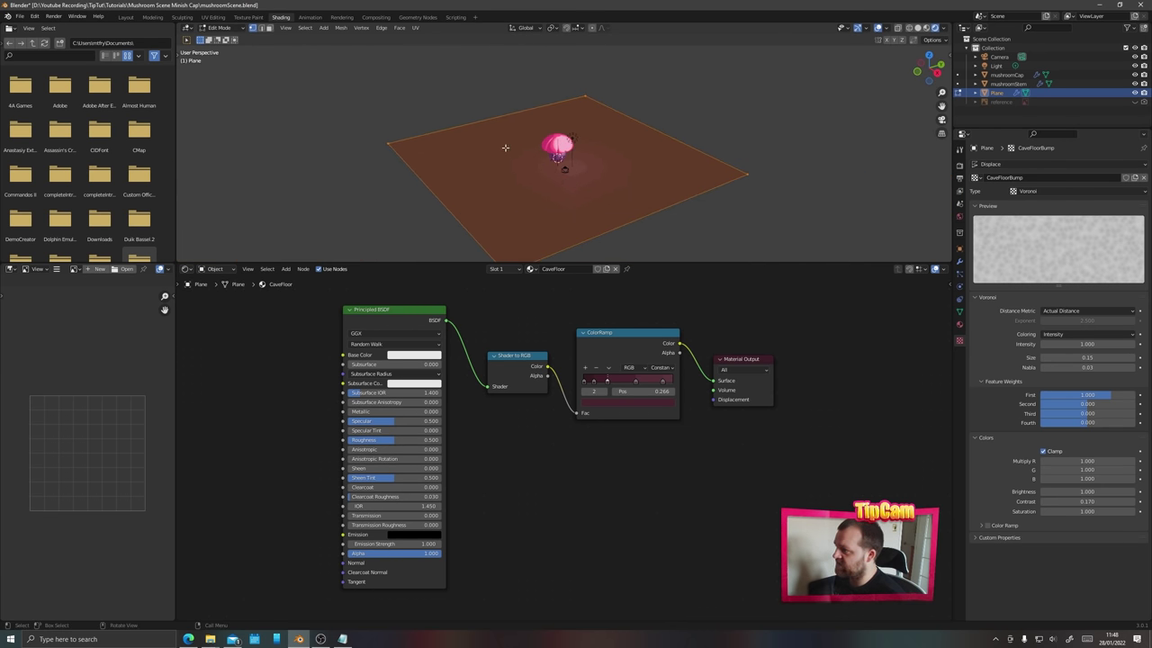
pyautogui.hotkey('ctrl', 'r')
pyautogui.scroll(20, 539, 153)
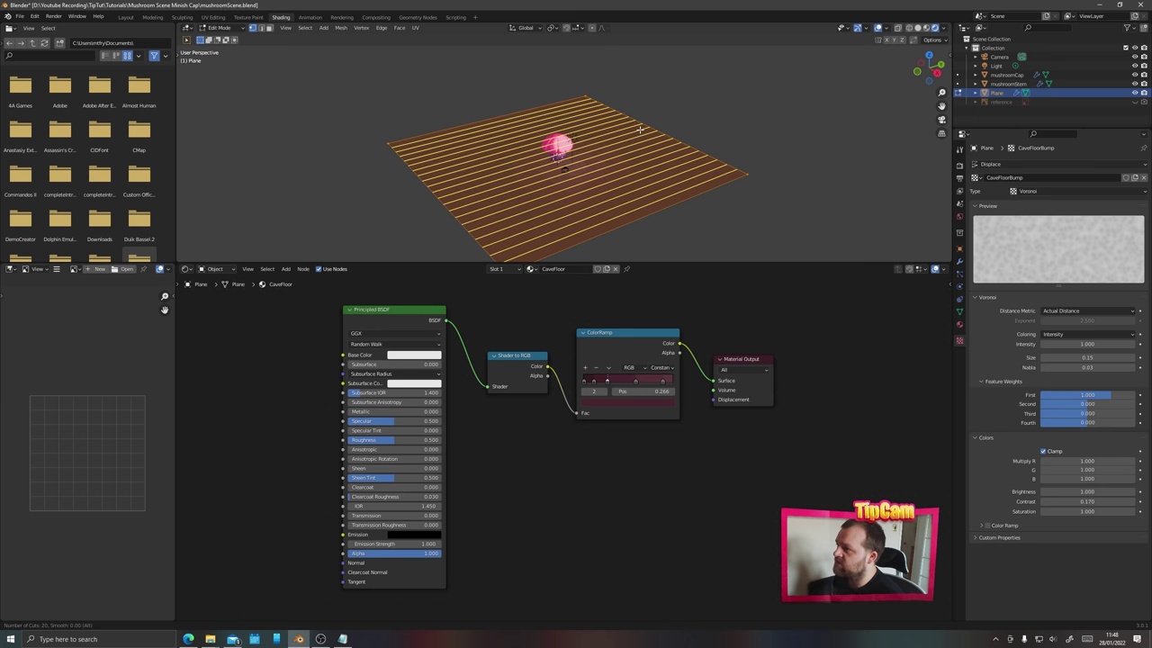
pyautogui.scroll(6, 640, 130)
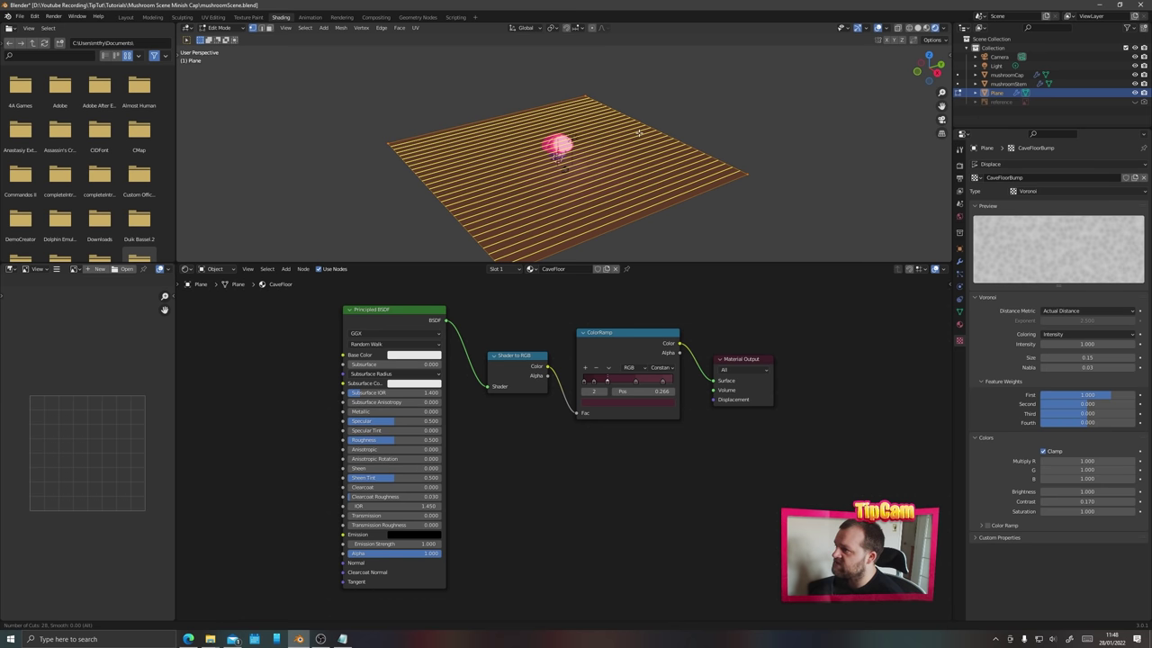
pyautogui.click(640, 130)
pyautogui.rightClick(628, 128)
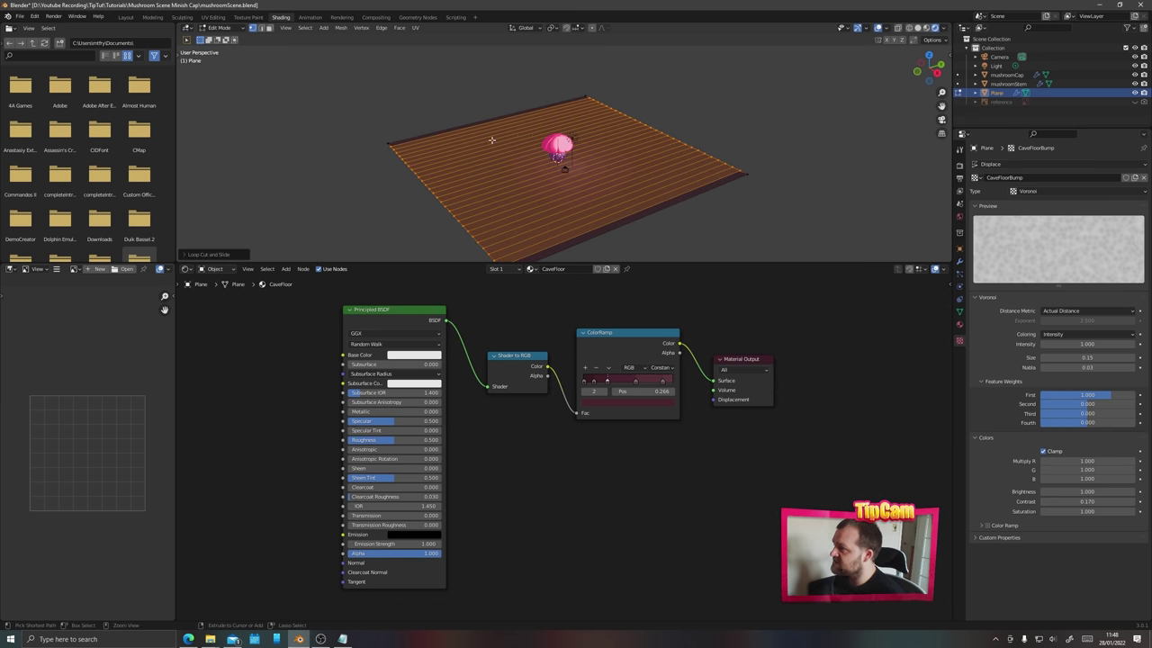
pyautogui.hotkey('ctrl', 'r')
pyautogui.scroll(20, 536, 154)
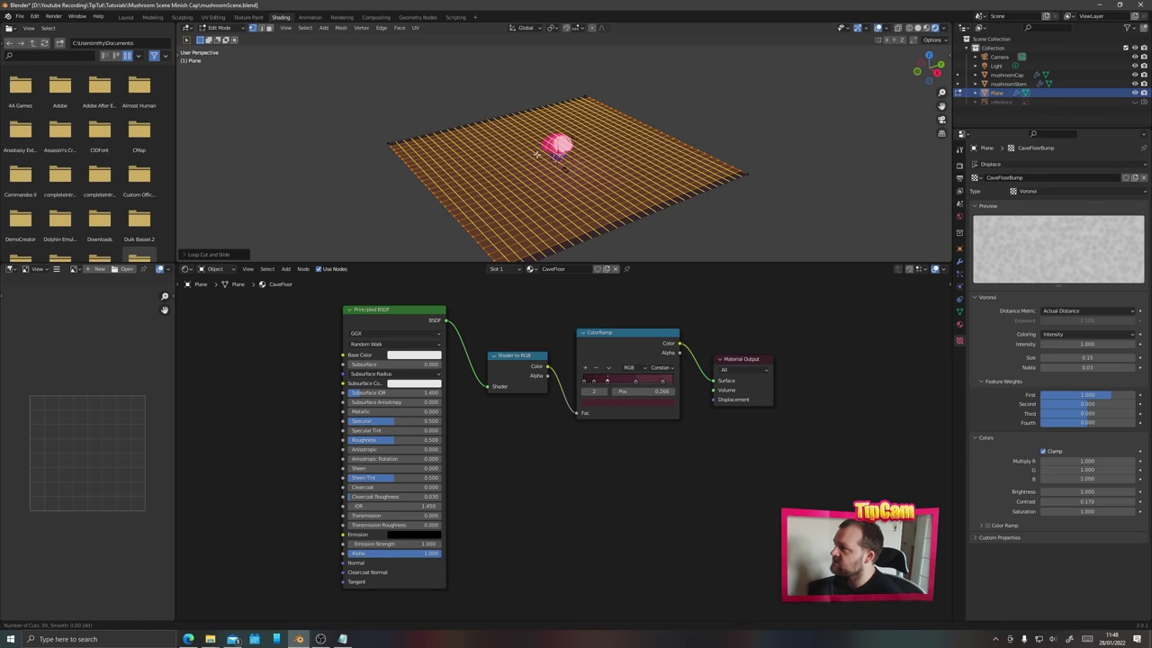
pyautogui.rightClick(537, 154)
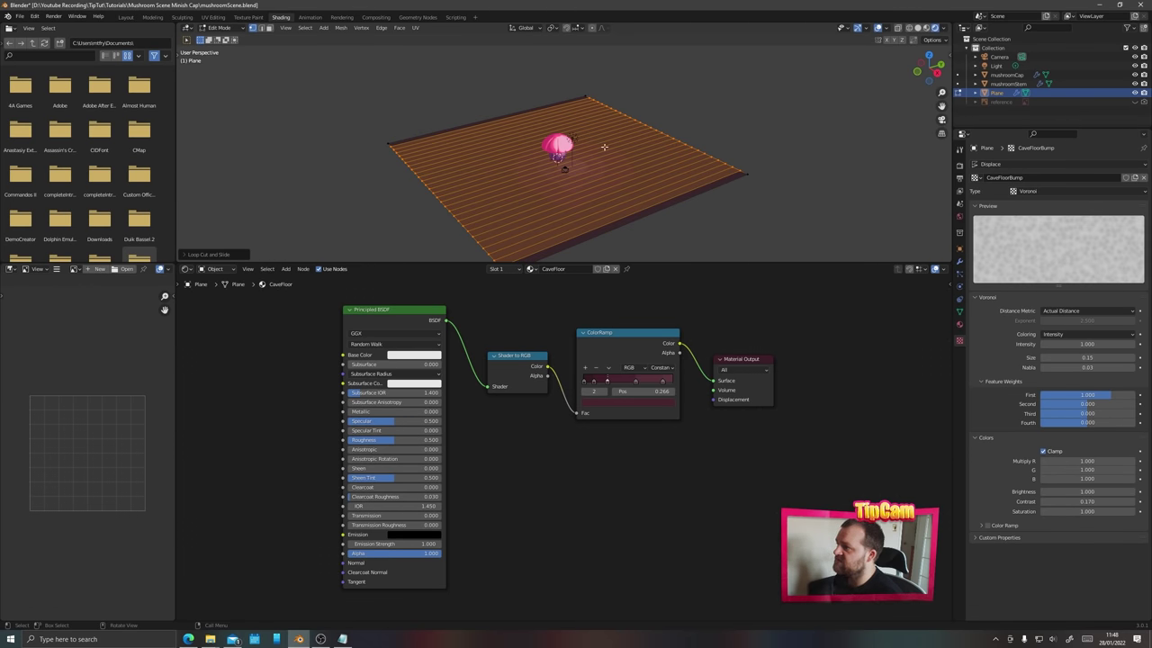
pyautogui.press('Tab')
# - Adjust the CaveFloorBump texture to a size of 0.29 and a contrast of 0.200
pyautogui.scroll(6, 555, 204)
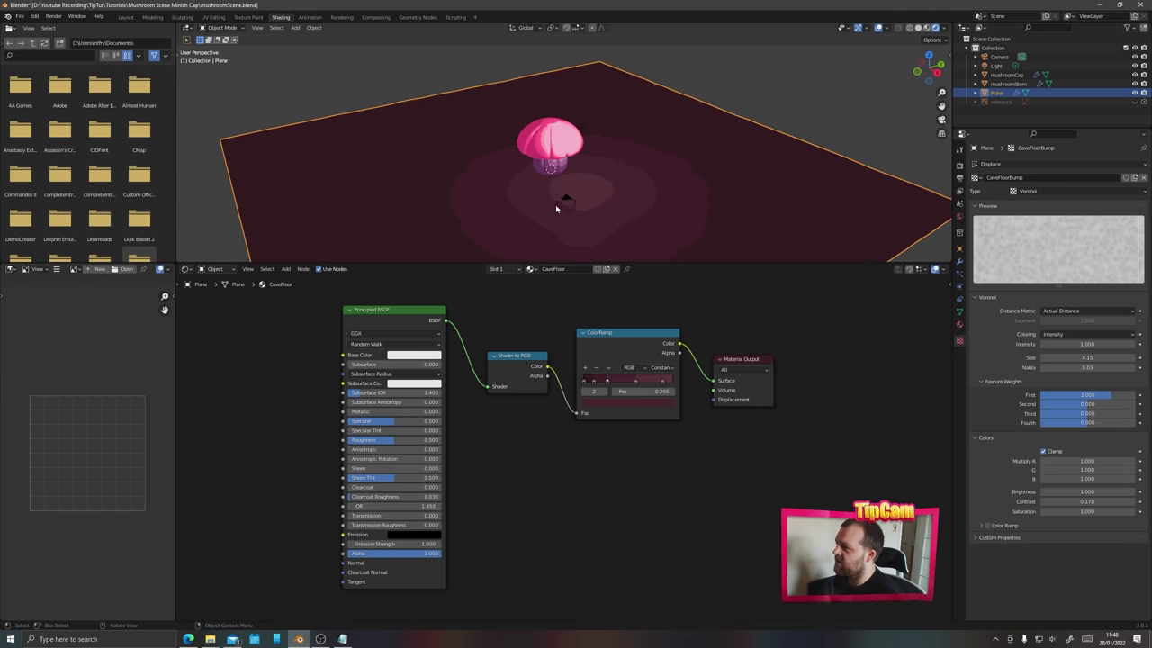
pyautogui.moveTo(553, 216); pyautogui.dragTo(602, 213, button='middle')
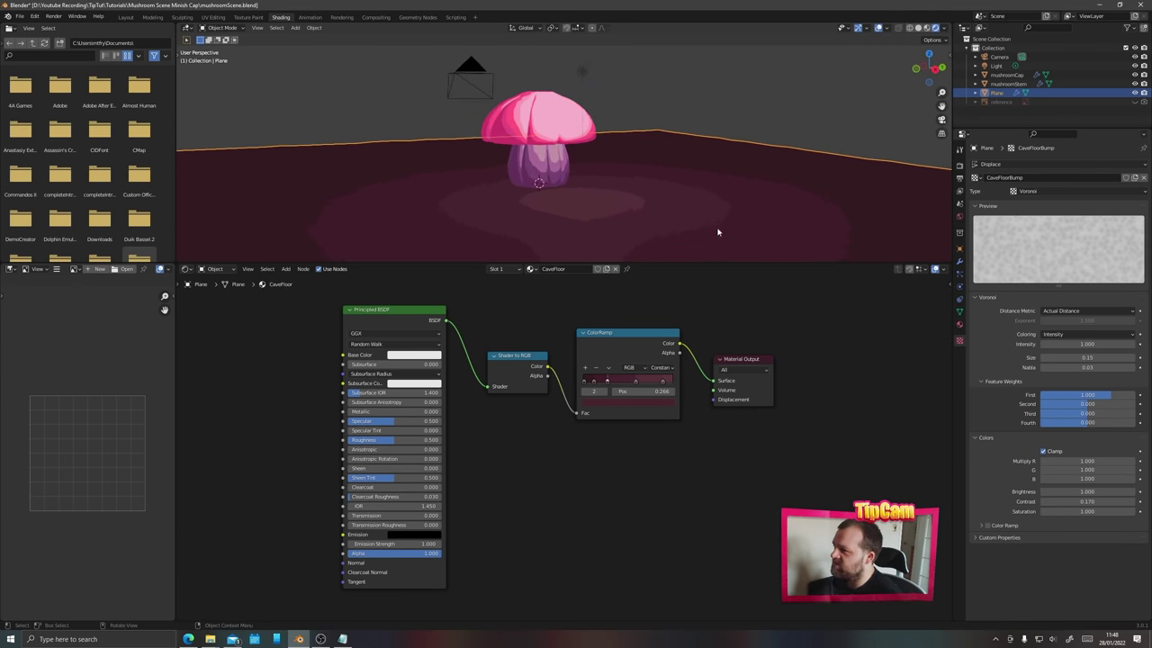
pyautogui.moveTo(717, 232); pyautogui.dragTo(780, 221, button='middle')
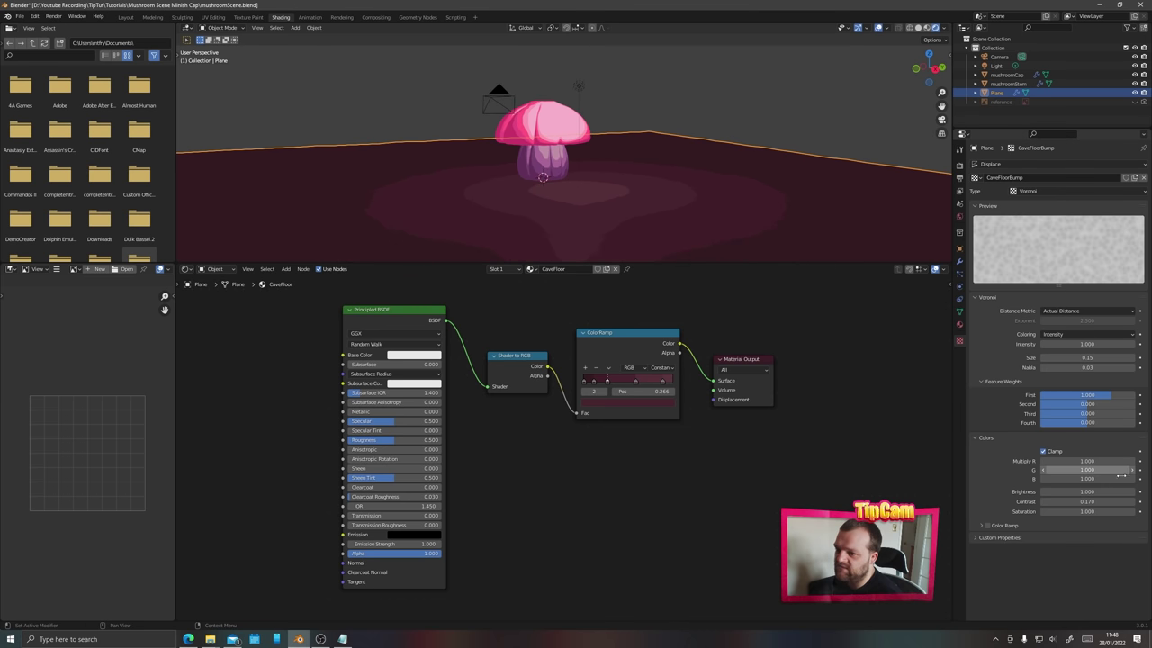
pyautogui.moveTo(1084, 502); pyautogui.dragTo(1116, 501)
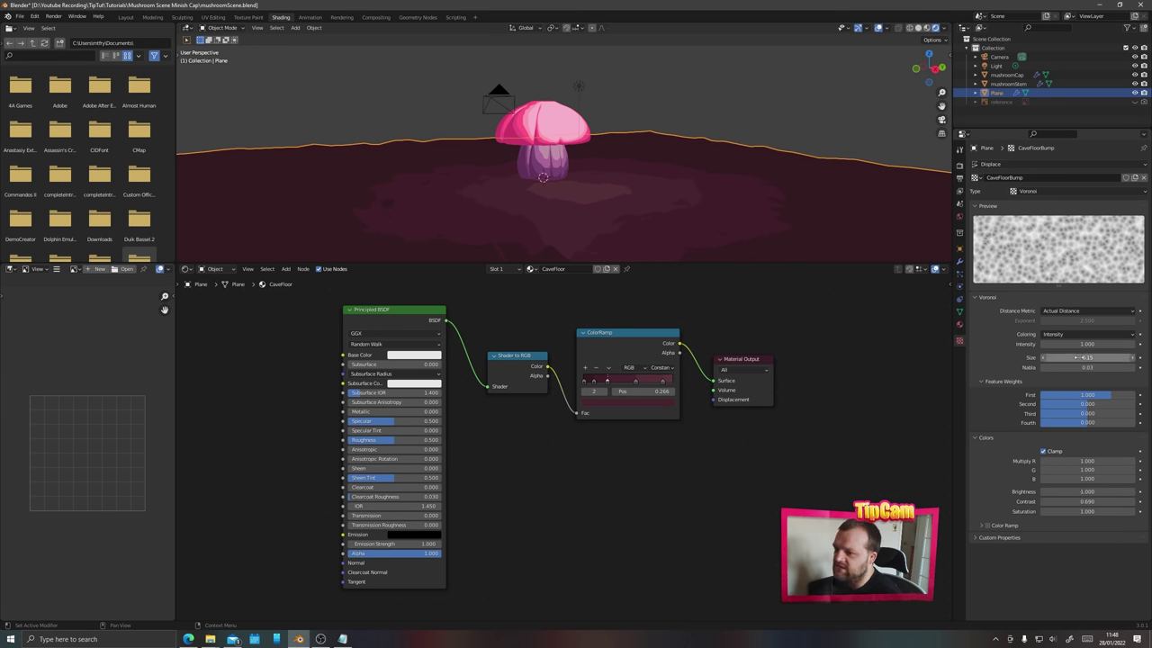
pyautogui.moveTo(1086, 357); pyautogui.dragTo(1076, 357)
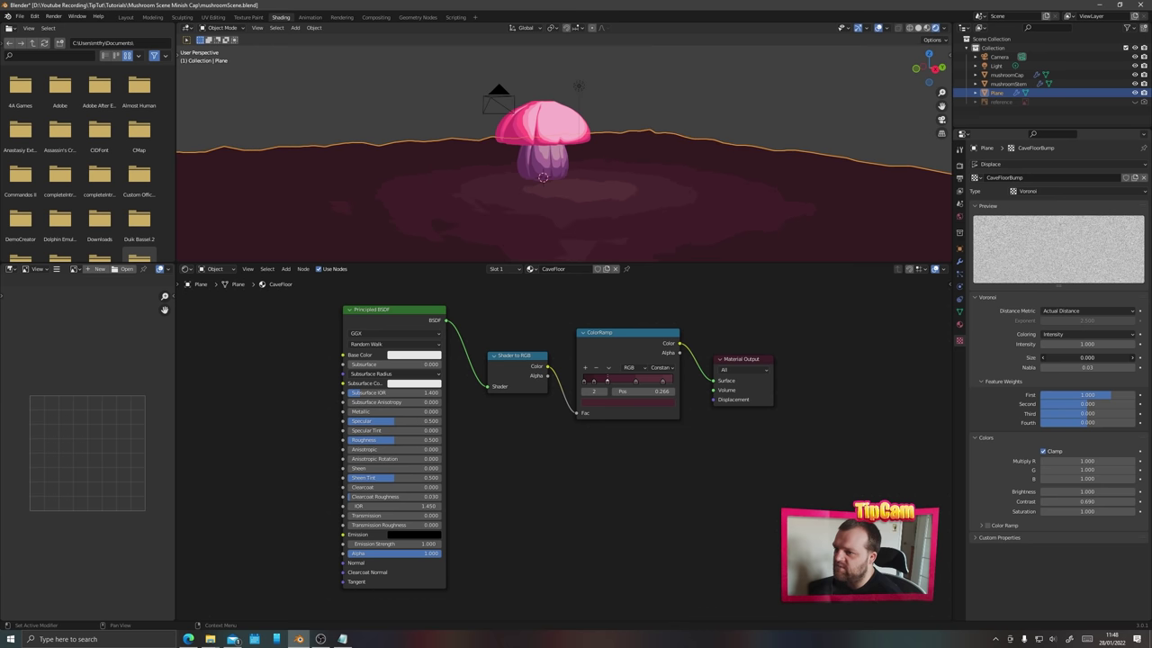
pyautogui.hotkey('ctrl', 'z')
pyautogui.hotkey('ctrl', 'z')
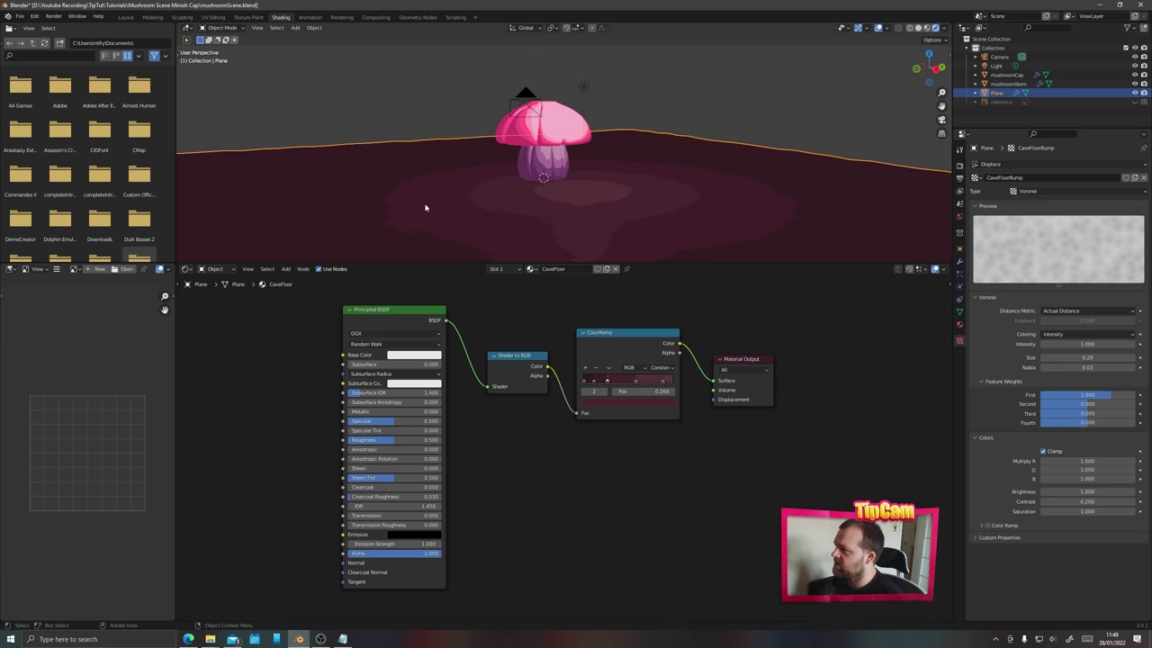
# - With proportional editing at a radius of about 5.56 m, slightly raise a single floor vertex beside the mushroom
pyautogui.scroll(-6, 481, 201)
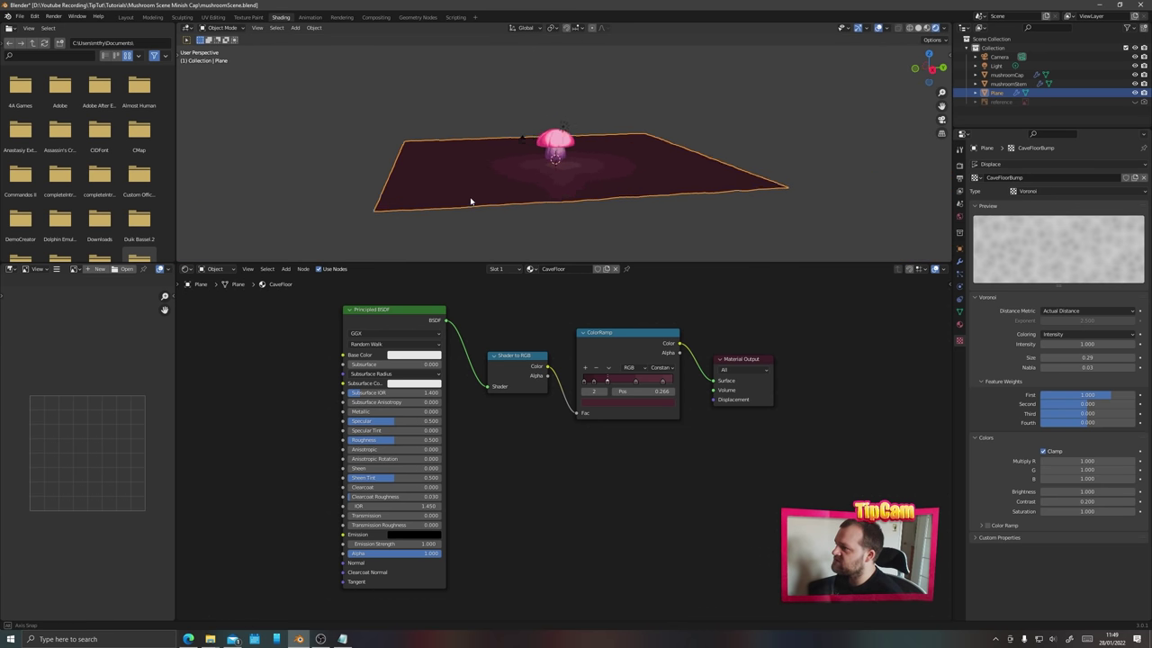
pyautogui.press('Tab')
pyautogui.moveTo(518, 174); pyautogui.dragTo(304, 183, button='middle')
pyautogui.hotkey('alt', 'a')
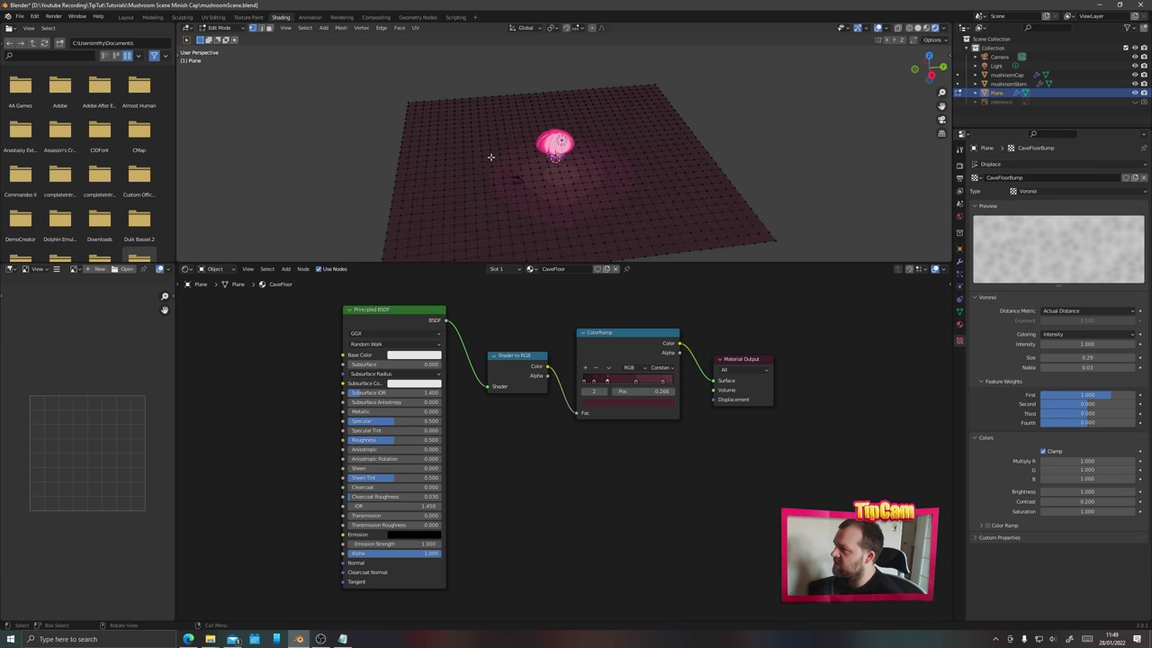
pyautogui.click(490, 157)
pyautogui.press('g')
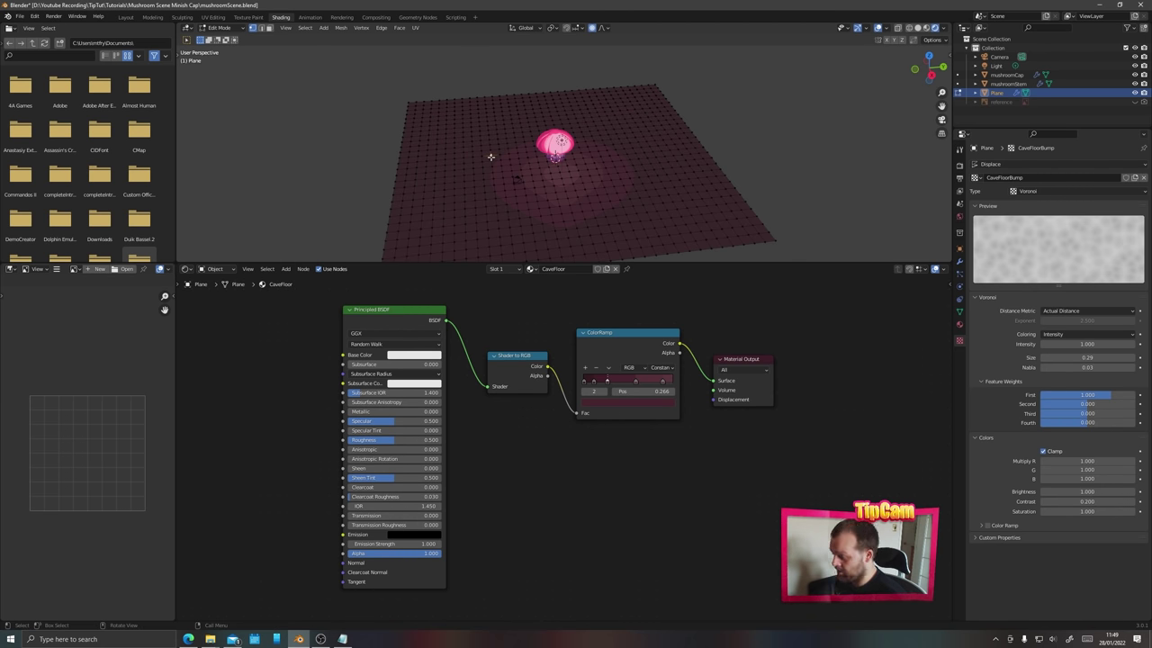
pyautogui.scroll(3, 490, 156)
pyautogui.scroll(-20, 489, 155)
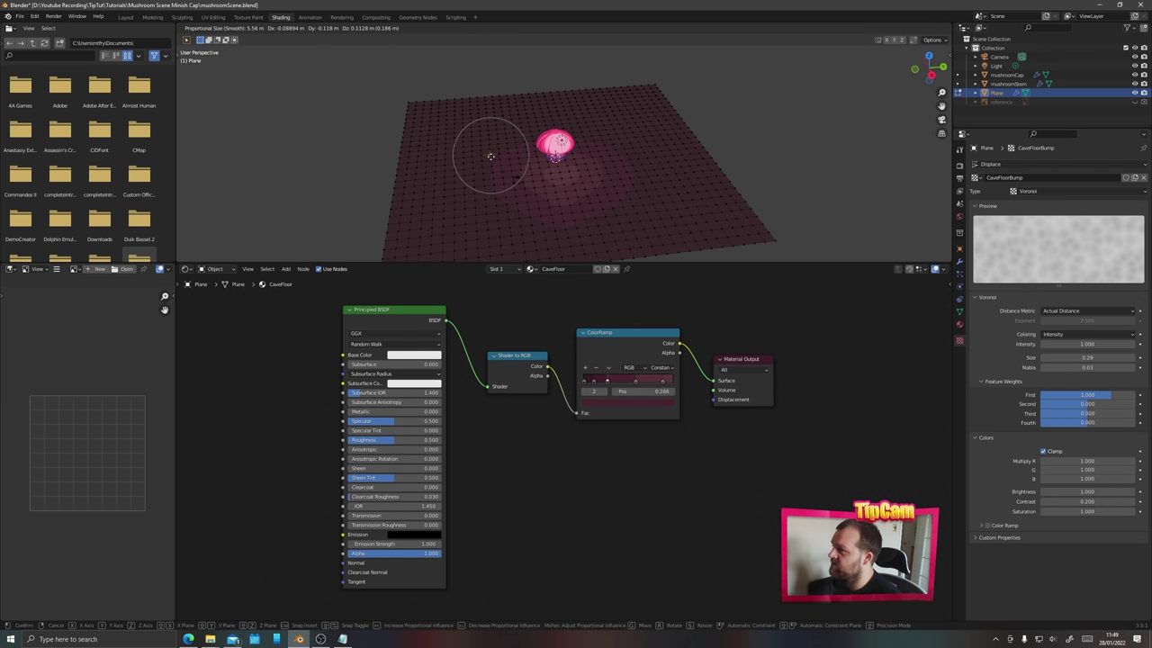
pyautogui.click(489, 150)
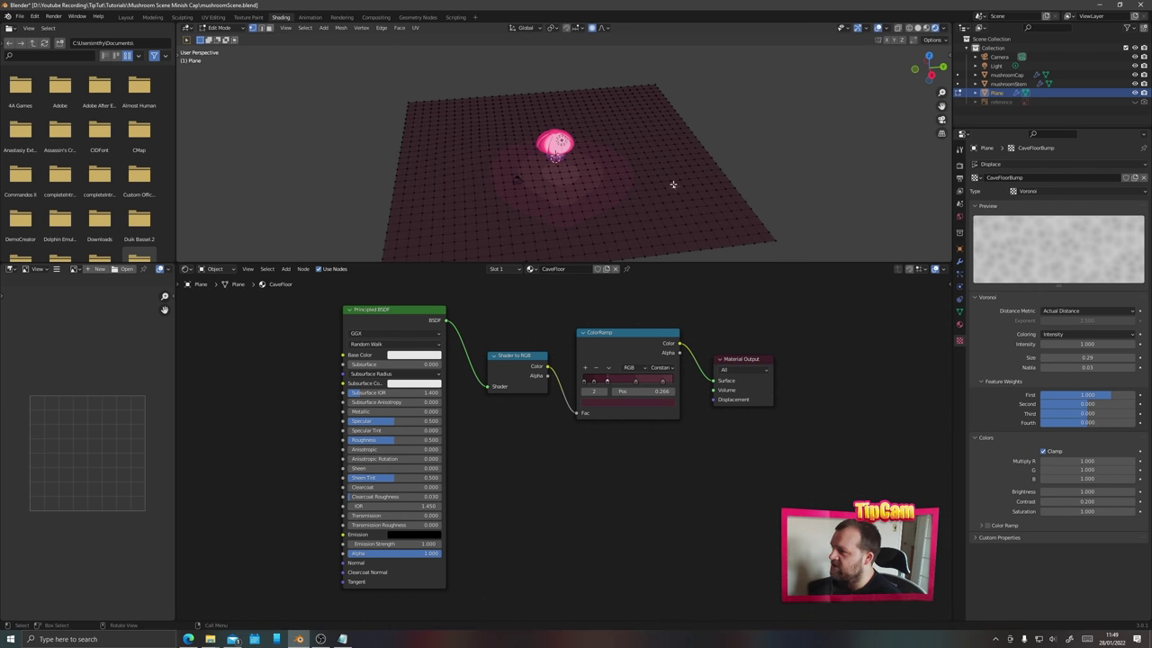
# - Shift two more floor vertices with proportional editing, one on the opposite side of the mushroom and one near the far corner
pyautogui.click(672, 186)
pyautogui.press('g')
pyautogui.click(671, 187)
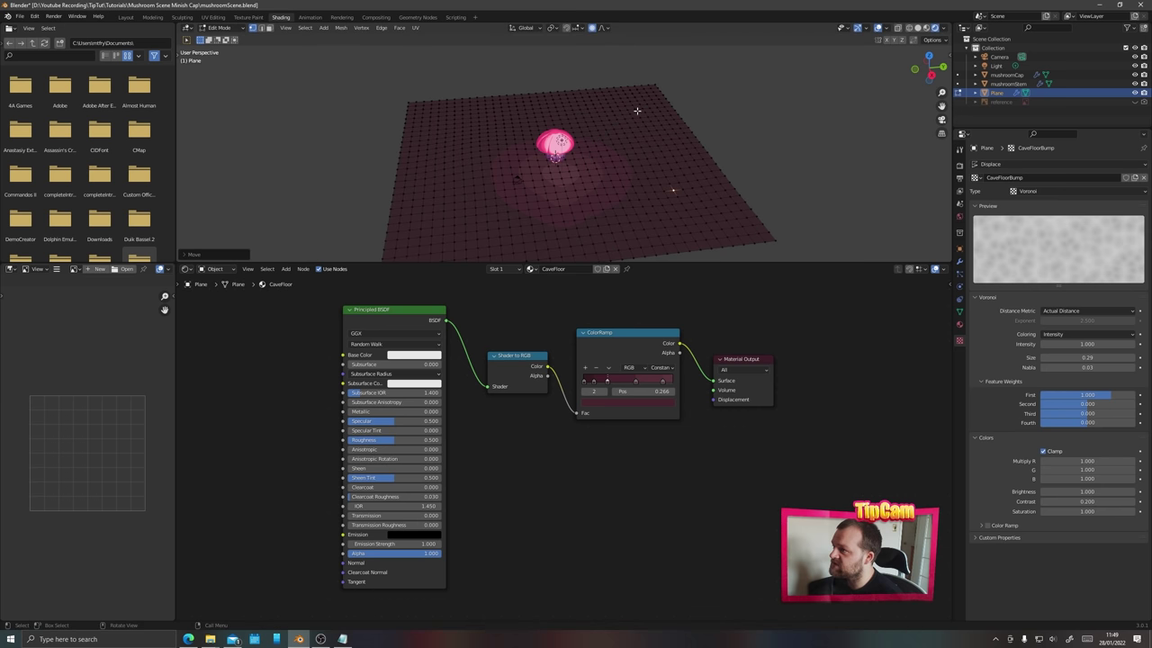
pyautogui.click(635, 109)
pyautogui.press('g')
pyautogui.click(635, 109)
# - Make further small proportional moves across the floor mesh, including its near edge, to make the ground uneven
pyautogui.moveTo(513, 172); pyautogui.dragTo(641, 183, button='middle')
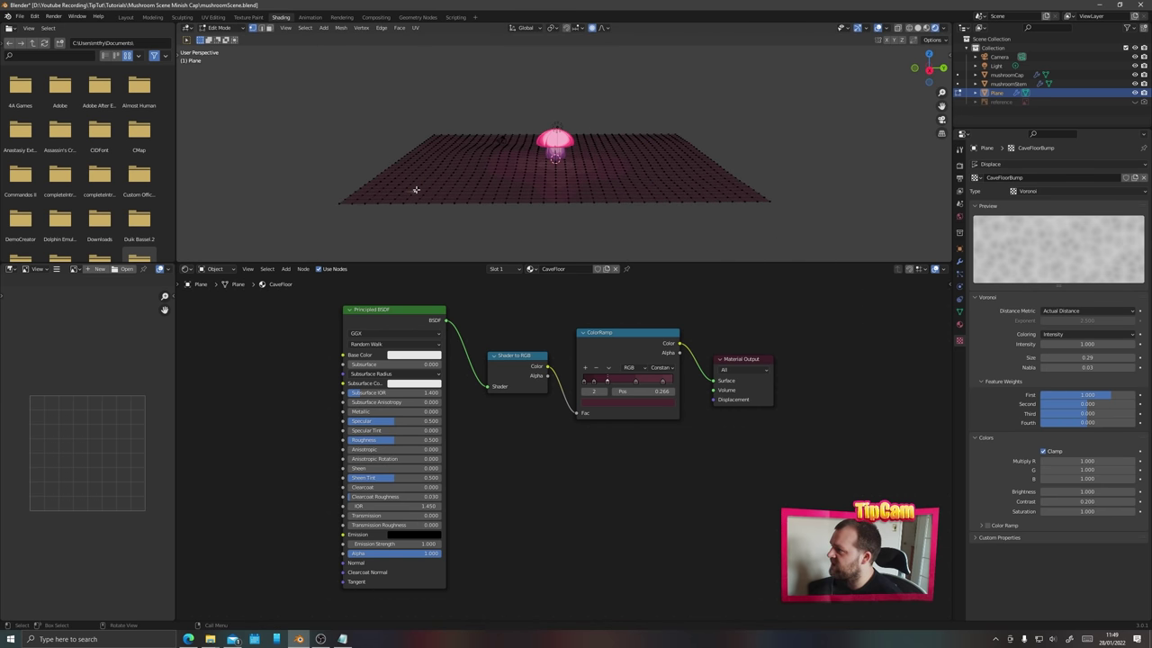
pyautogui.press('g')
pyautogui.click(642, 183)
pyautogui.press('g')
pyautogui.click(639, 183)
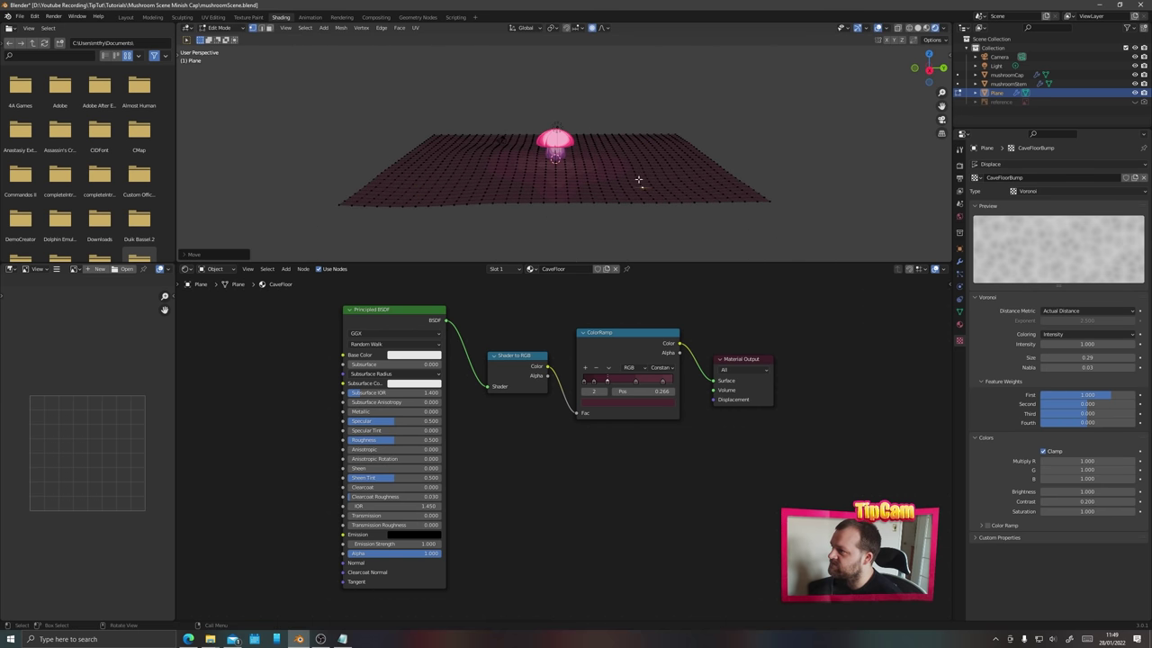
pyautogui.press('g')
pyautogui.click(616, 142)
pyautogui.press('Tab')
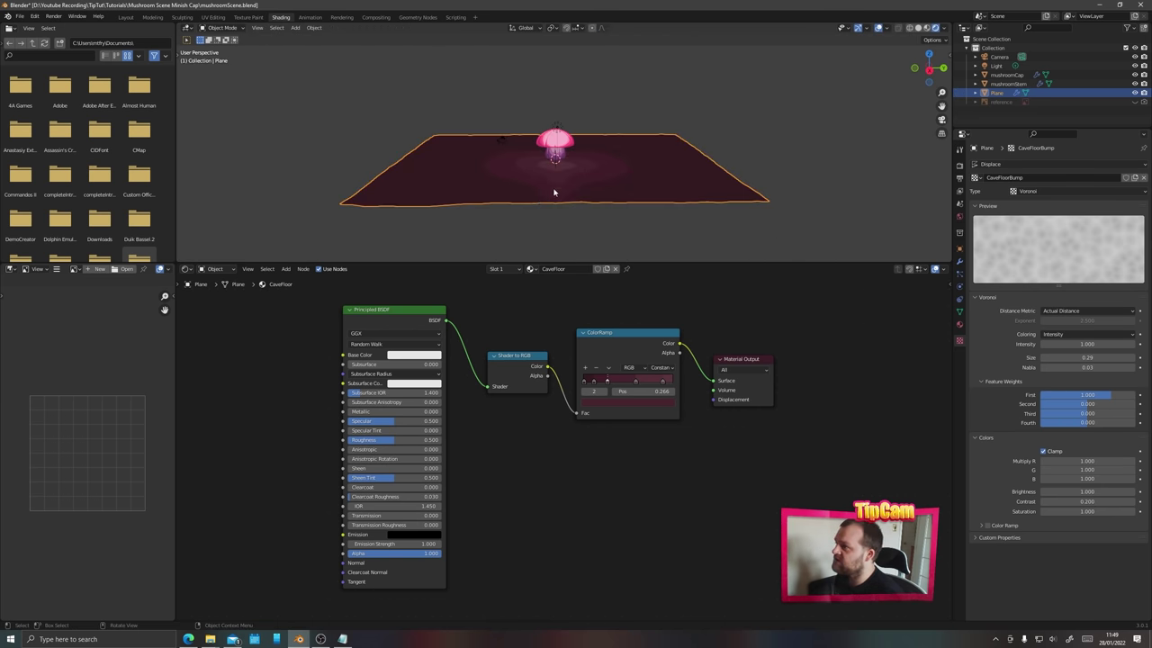
# - Deselect the ground plane and inspect the mushroom standing on the uneven cave floor
pyautogui.scroll(8, 534, 220)
pyautogui.scroll(-6, 589, 212)
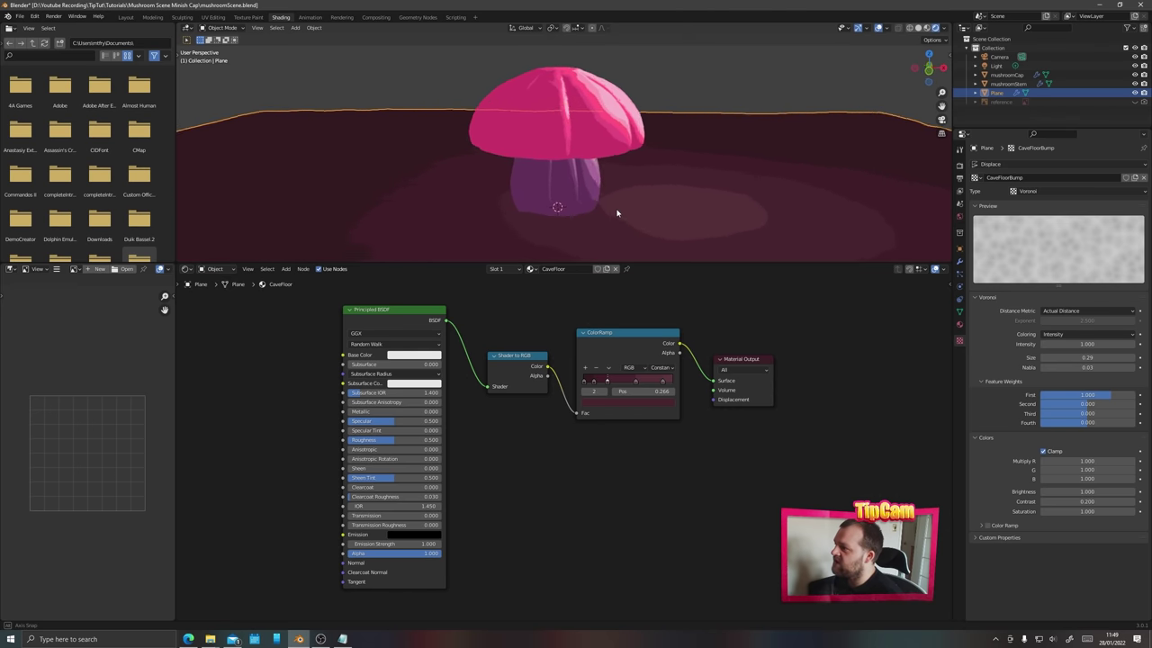
pyautogui.keyDown('shift'); pyautogui.moveTo(509, 177); pyautogui.dragTo(540, 185, button='middle'); pyautogui.keyUp('shift')
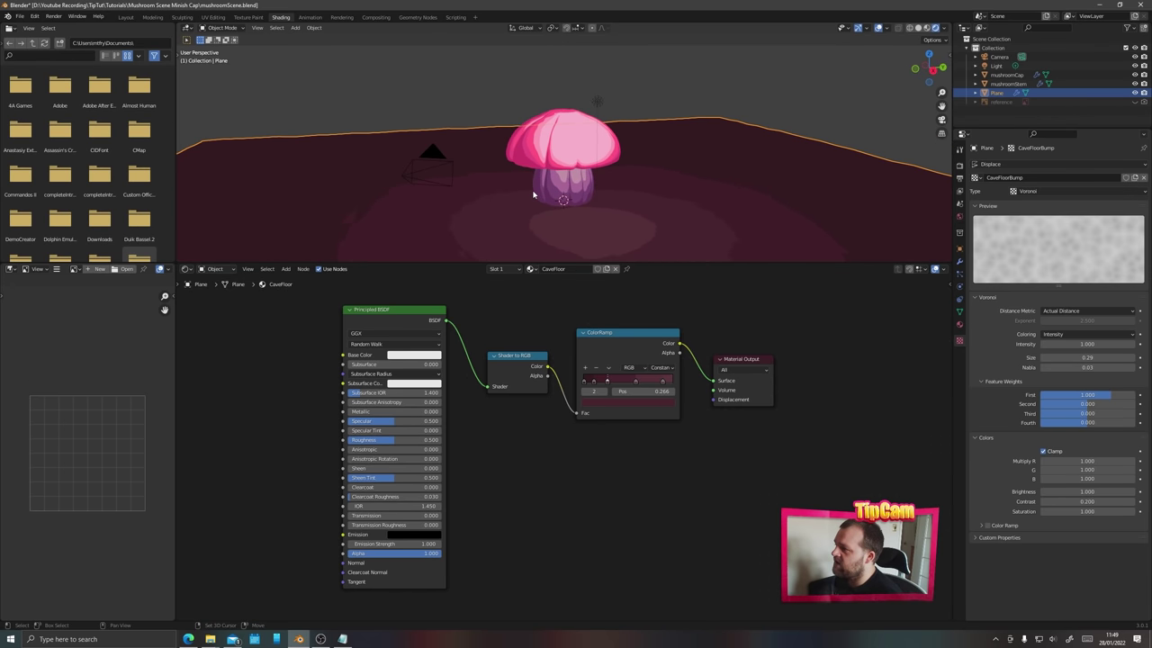
pyautogui.click(535, 112)
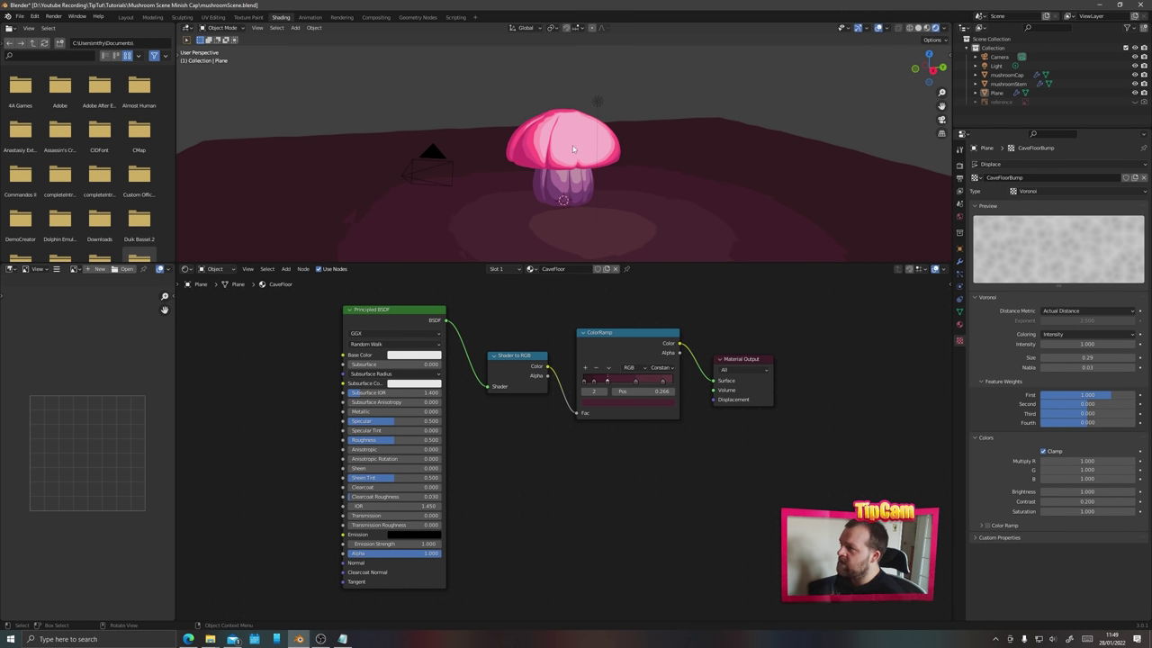
pyautogui.scroll(6, 543, 174)
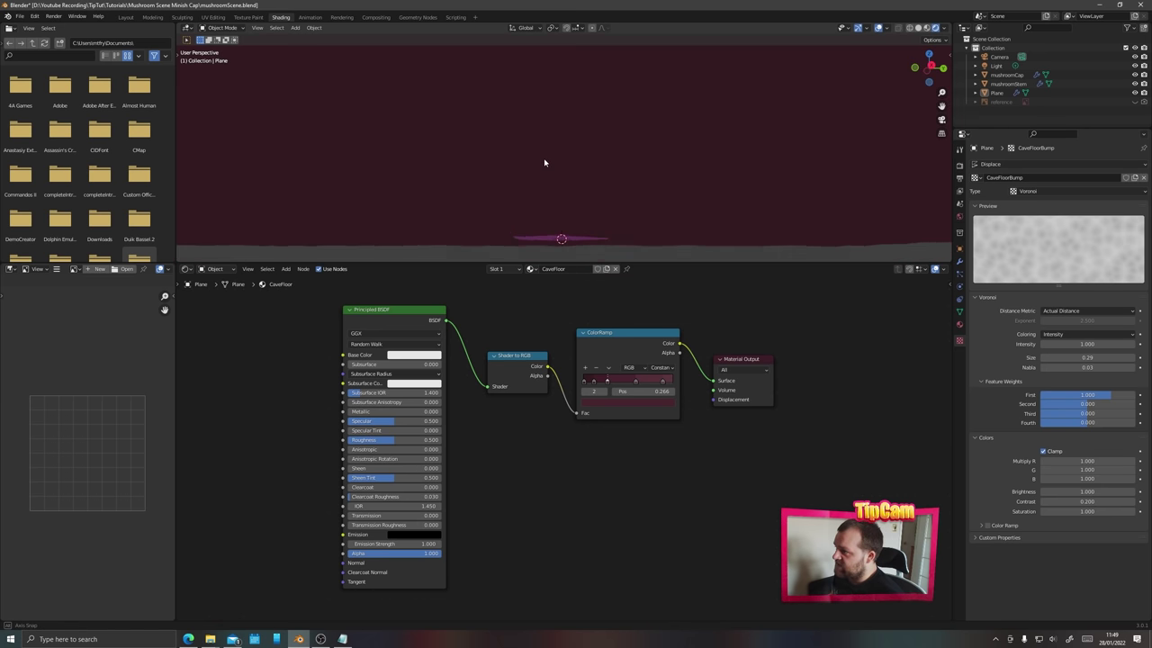
# - Add a second material slot to the mushroom cap and create a new material in it
pyautogui.scroll(-2, 543, 162)
pyautogui.click(556, 140)
pyautogui.moveTo(557, 139); pyautogui.dragTo(434, 162, button='middle')
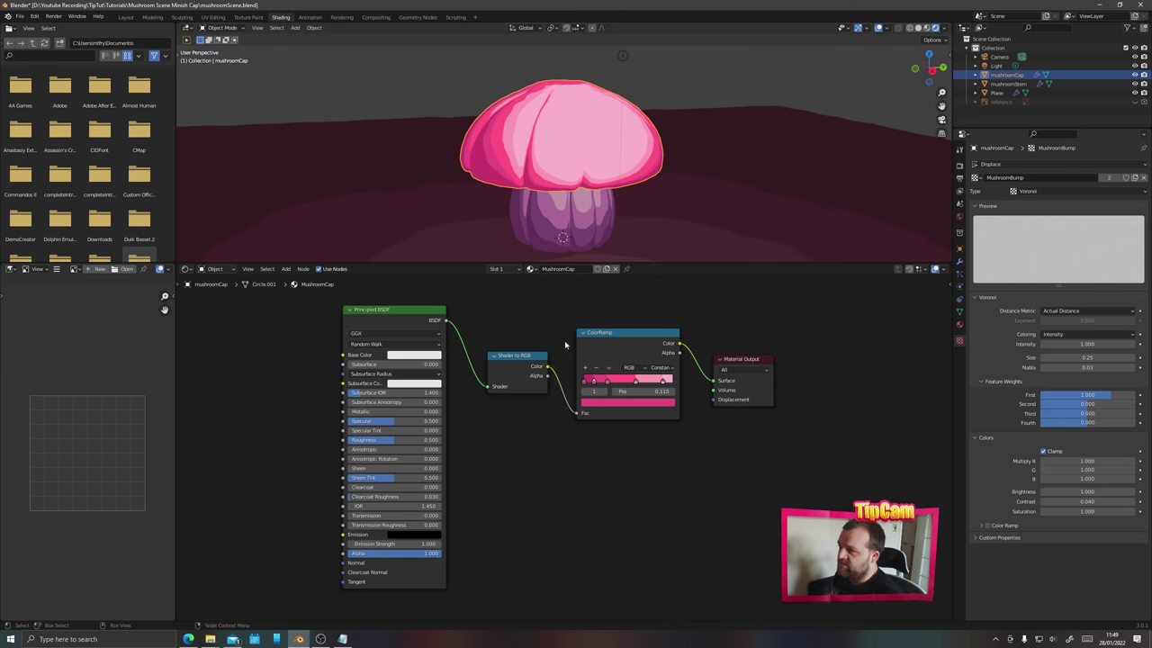
pyautogui.click(960, 325)
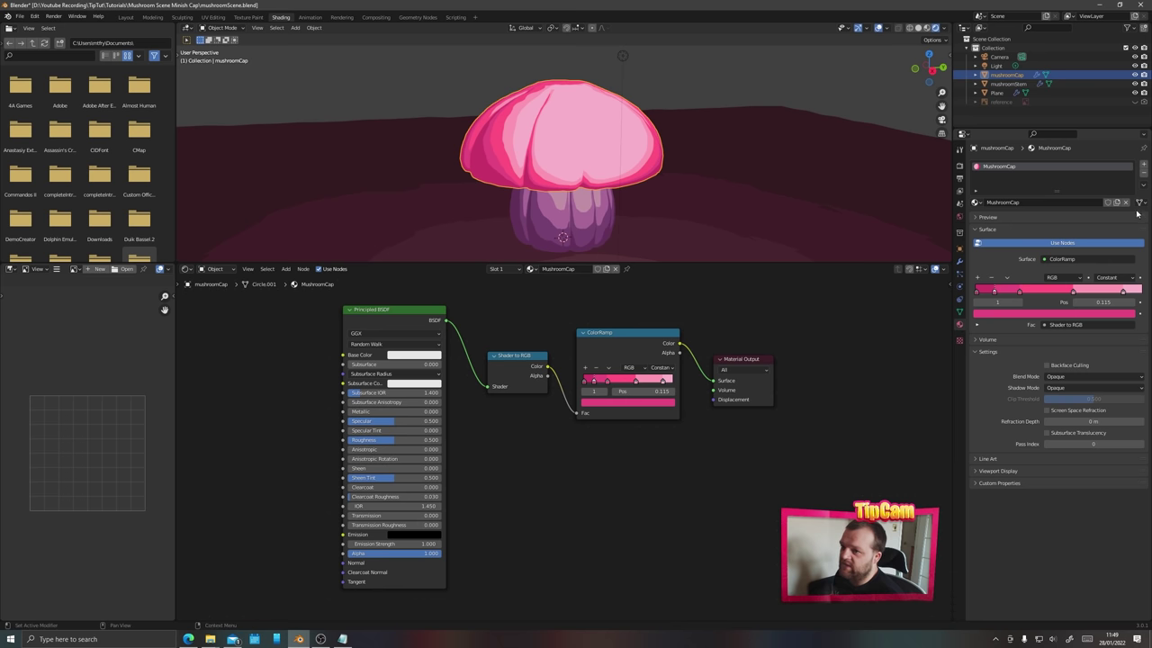
pyautogui.click(1143, 165)
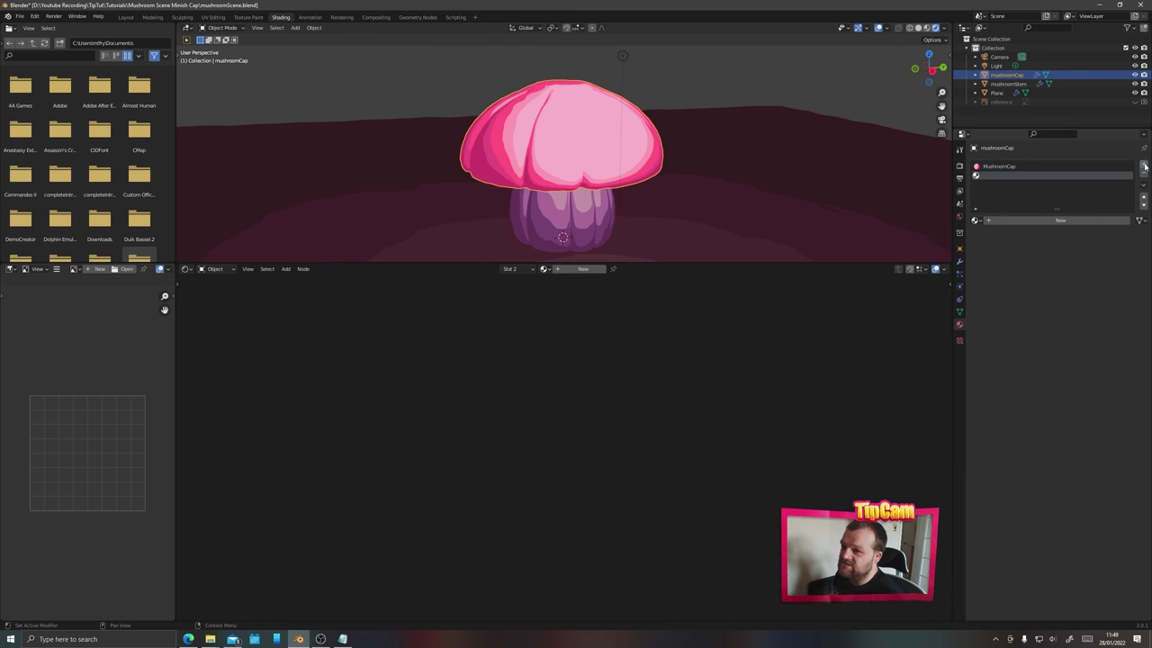
pyautogui.click(998, 221)
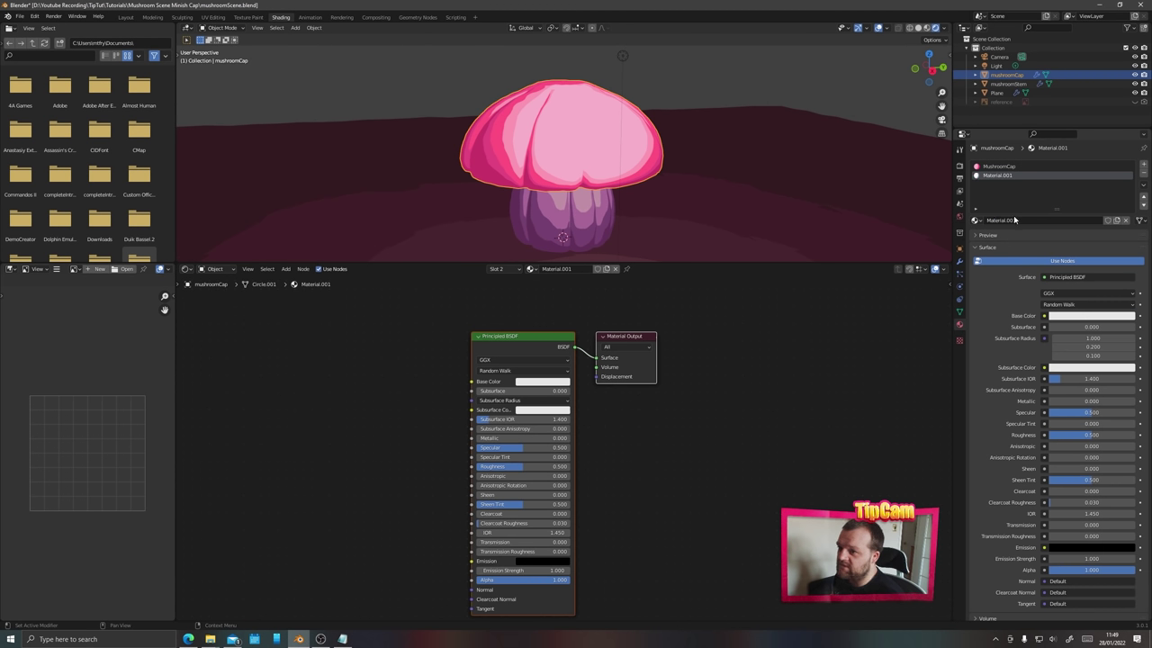
# - Rename the mushroom cap's new material to MushroomBorder
pyautogui.doubleClick(1014, 219)
pyautogui.write('Mushroo')
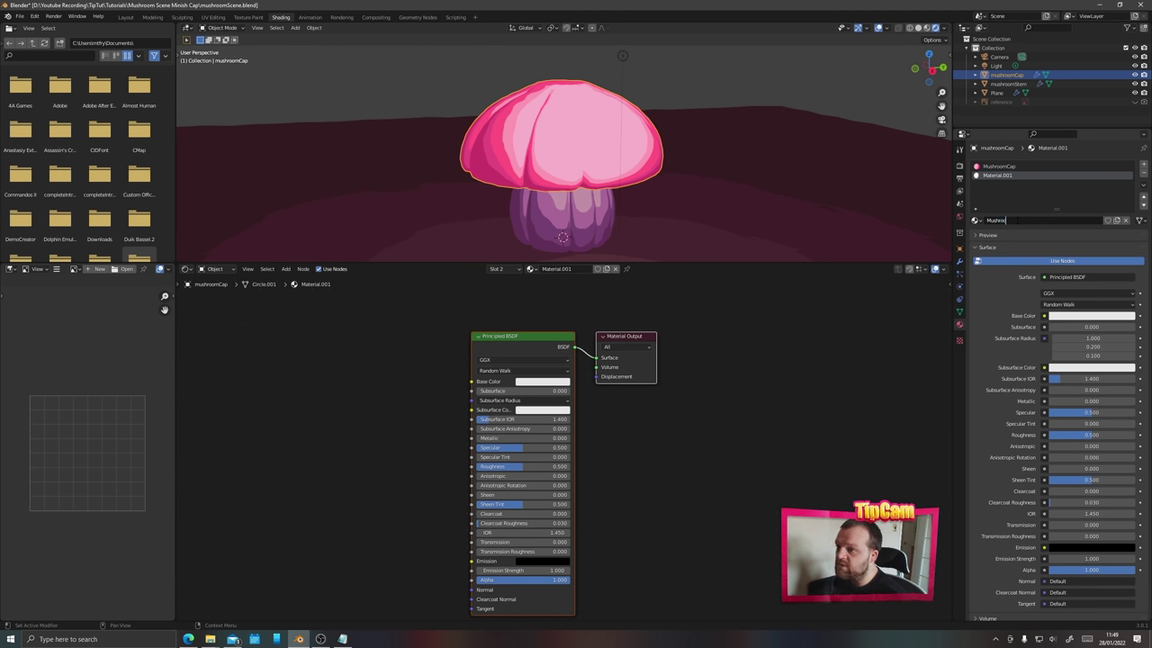
pyautogui.write('mBorder')
pyautogui.press('Return')
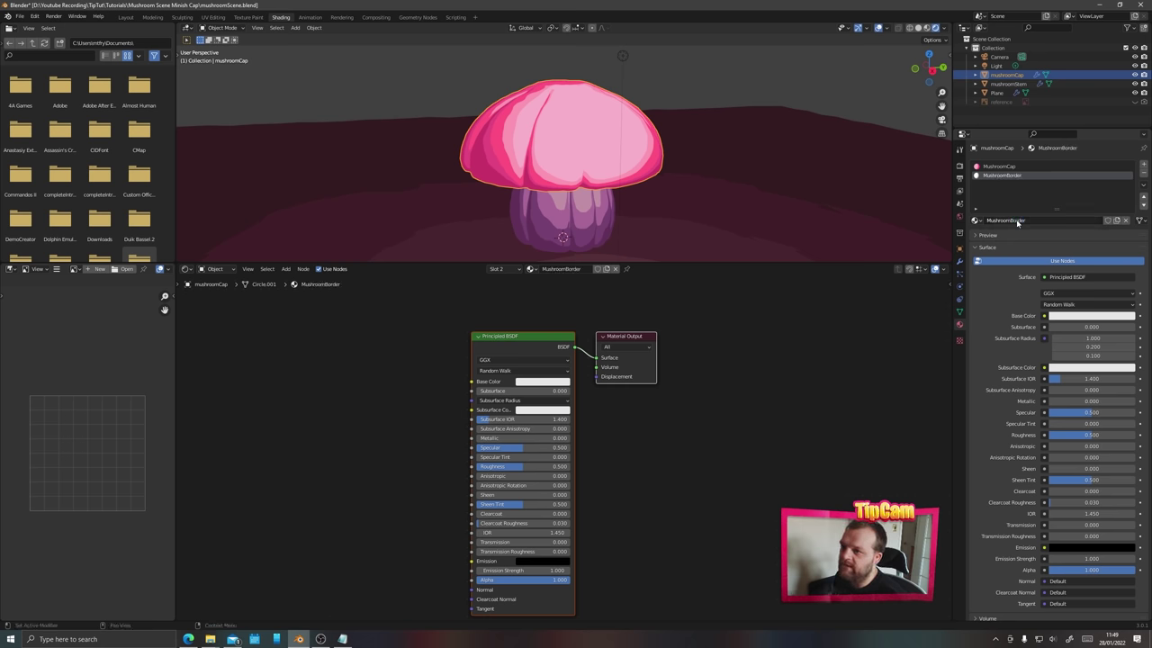
# - Replace the Principled BSDF in MushroomBorder with an Emission shader connected to the Material Output's Surface
pyautogui.moveTo(503, 335); pyautogui.dragTo(507, 326)
pyautogui.press('x')
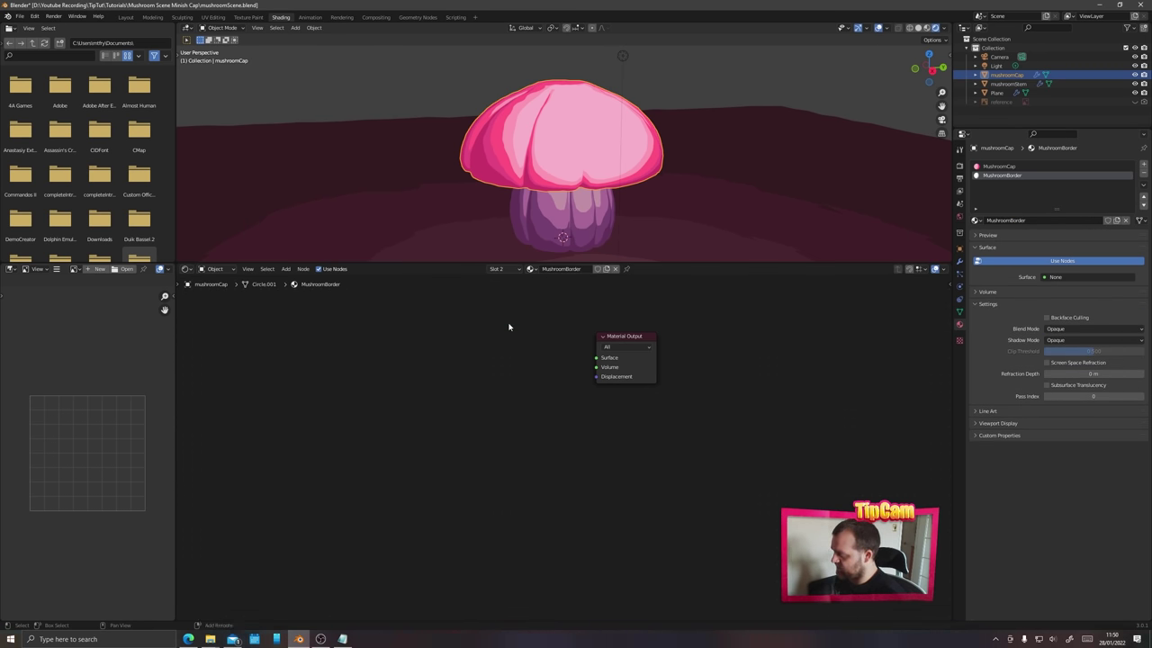
pyautogui.hotkey('shift', 'a')
pyautogui.click(509, 324)
pyautogui.write('emiss')
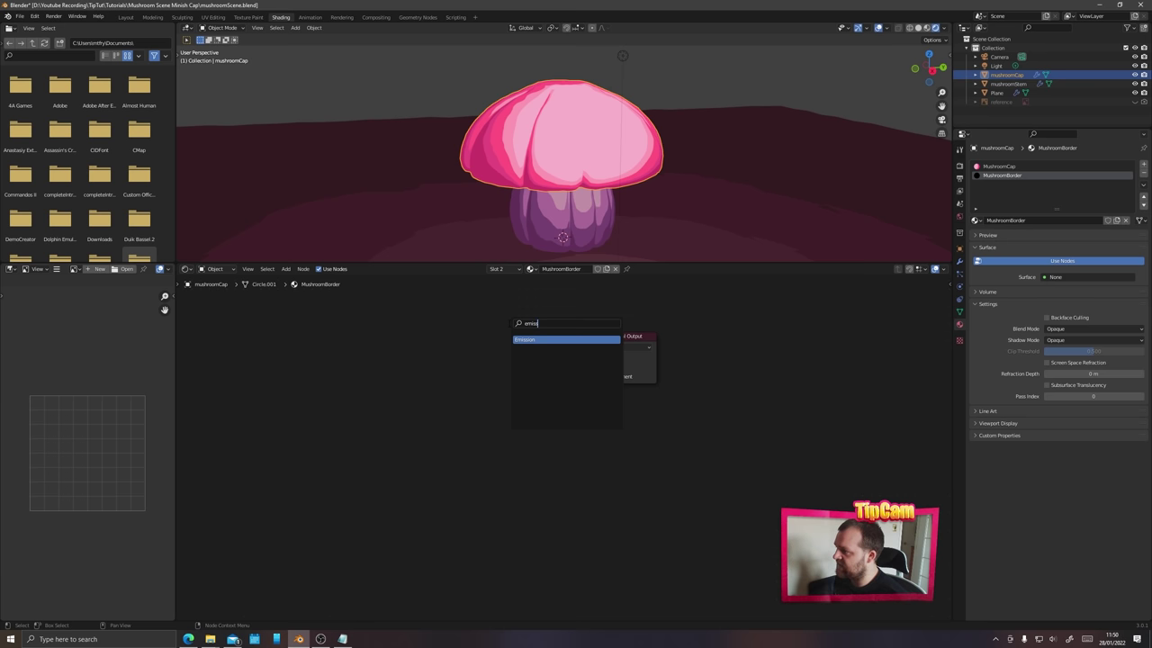
pyautogui.press('Return')
pyautogui.click(572, 345)
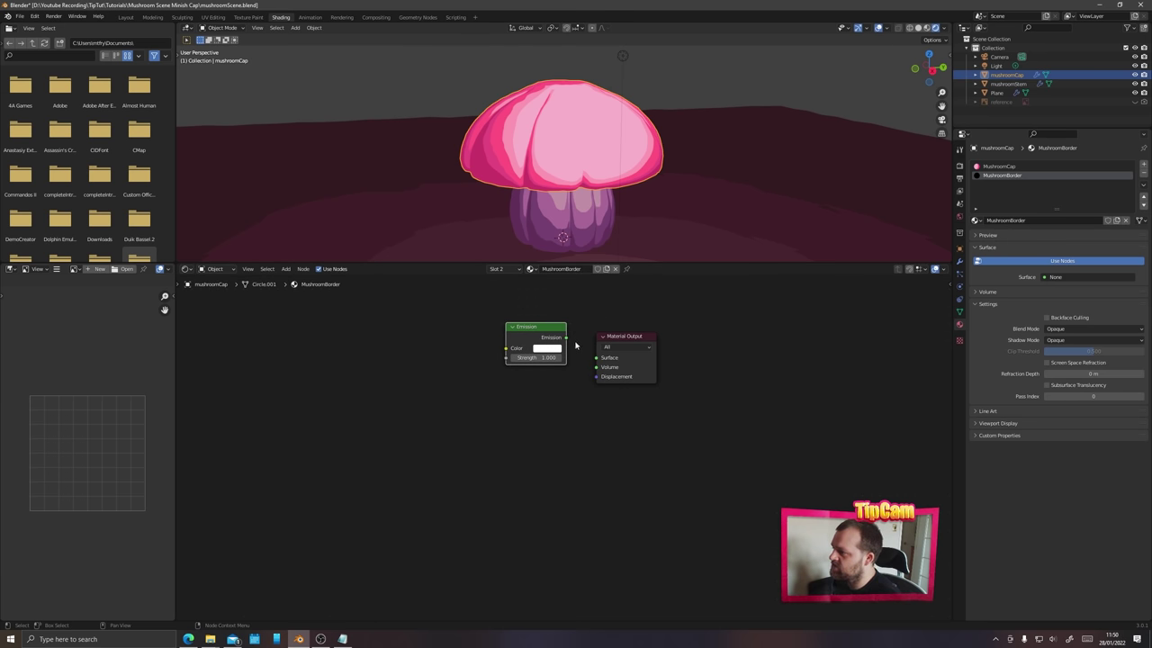
pyautogui.moveTo(567, 341); pyautogui.dragTo(596, 363)
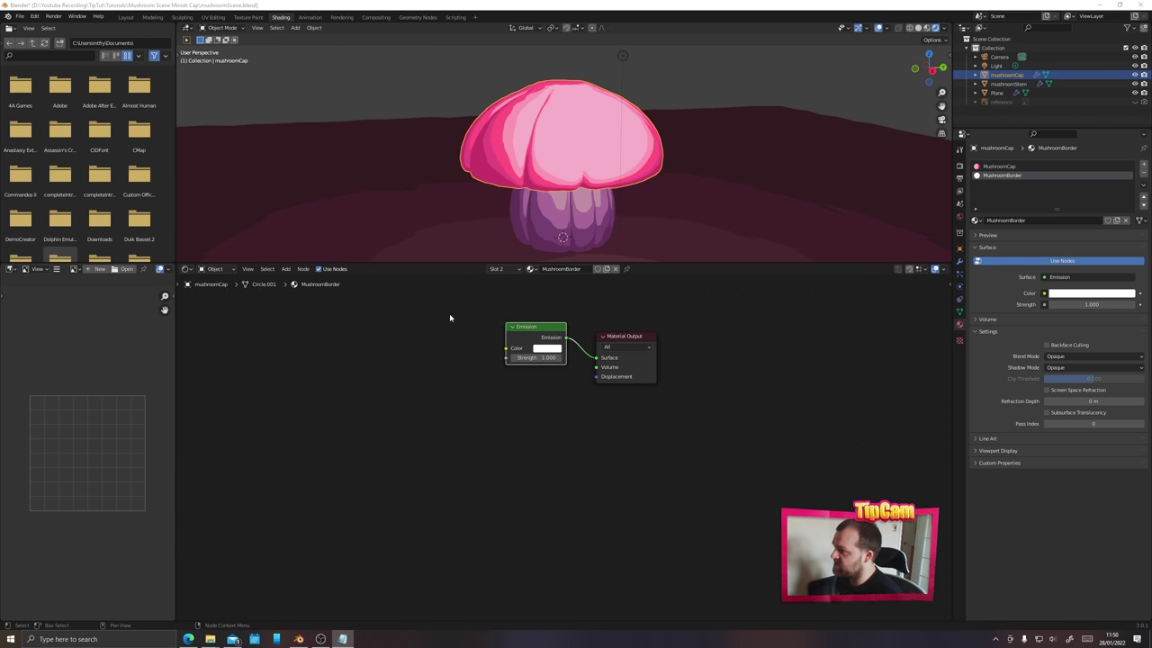
# - Set the Emission color to hex 613058, then darken it to a deep purple
pyautogui.click(547, 348)
pyautogui.click(562, 310)
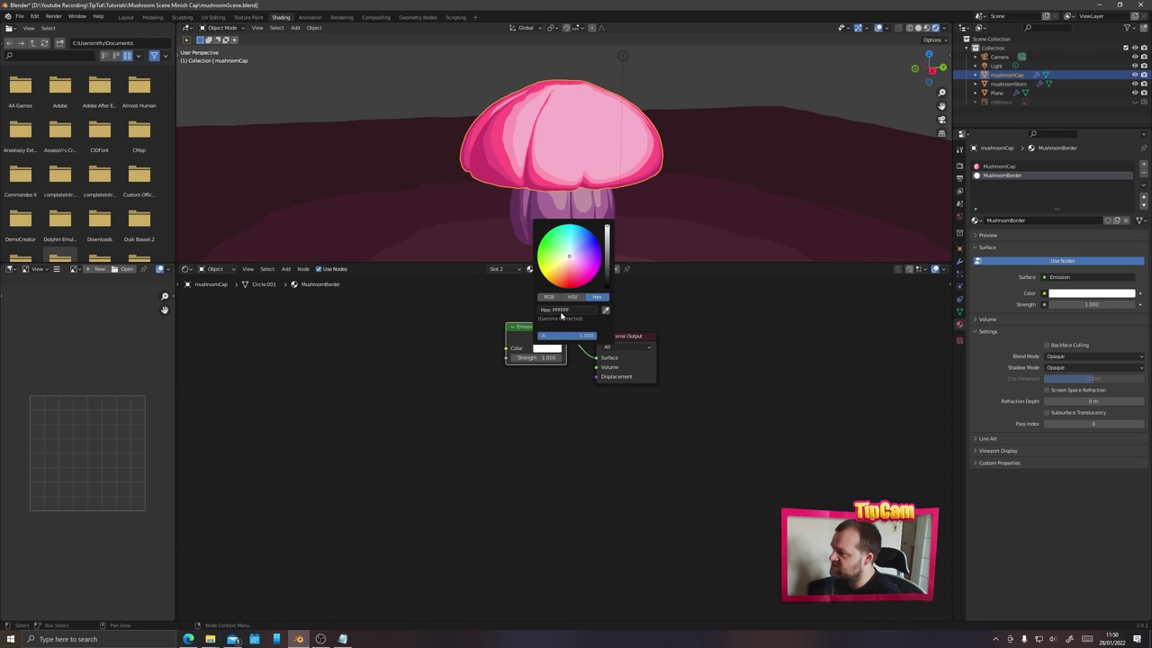
pyautogui.write('613058')
pyautogui.press('Return')
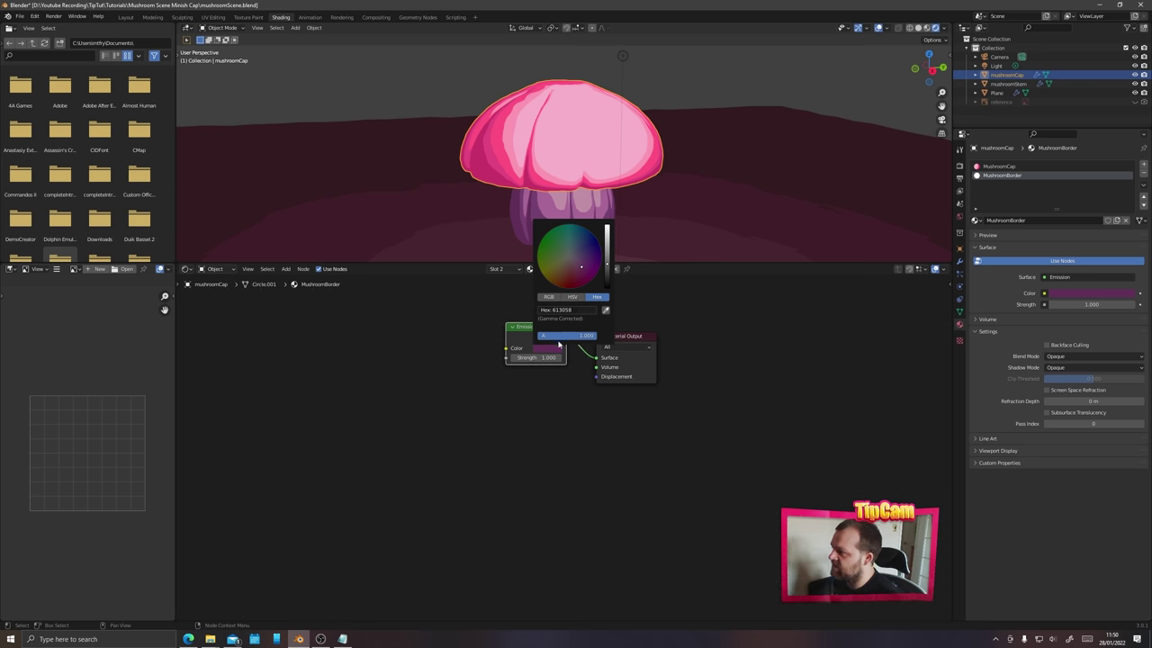
pyautogui.moveTo(607, 265); pyautogui.dragTo(608, 274)
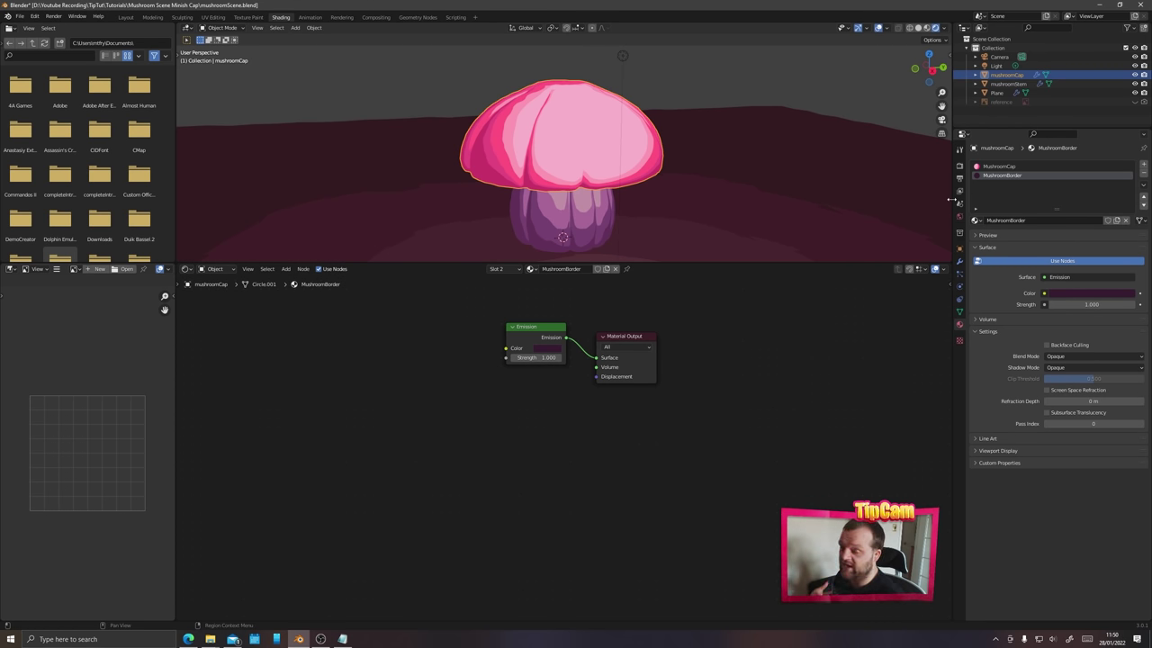
# - Add a Solidify modifier to the mushroom cap and set its Material Offset to 1
pyautogui.click(959, 262)
pyautogui.click(991, 165)
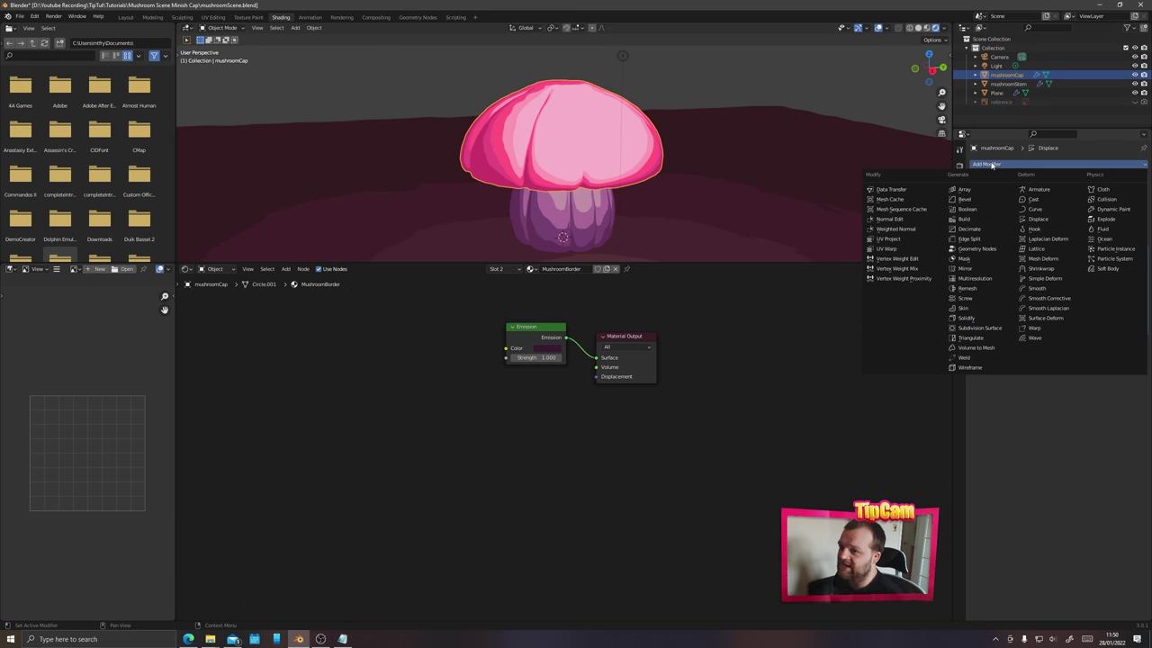
pyautogui.click(979, 319)
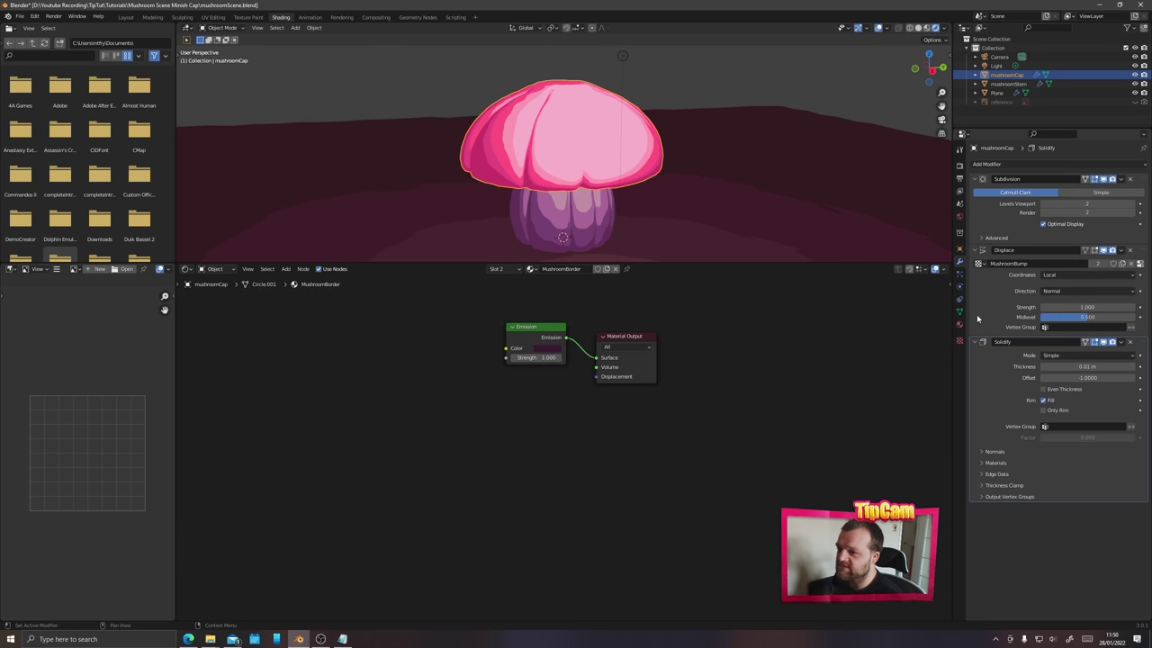
pyautogui.click(982, 464)
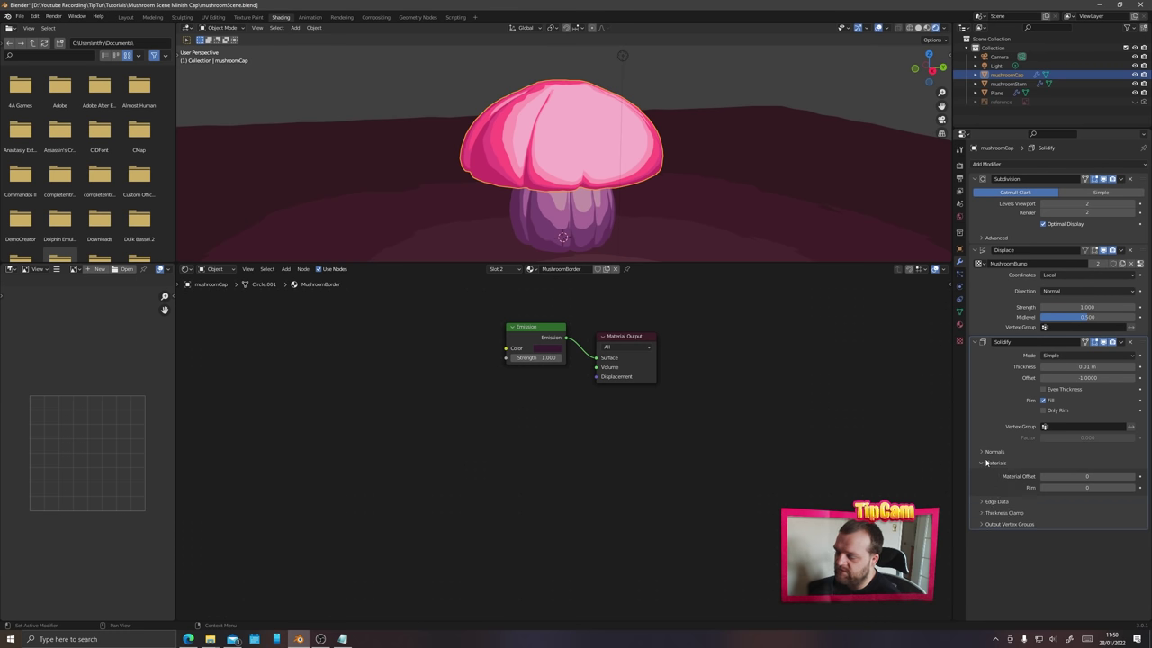
pyautogui.click(1132, 480)
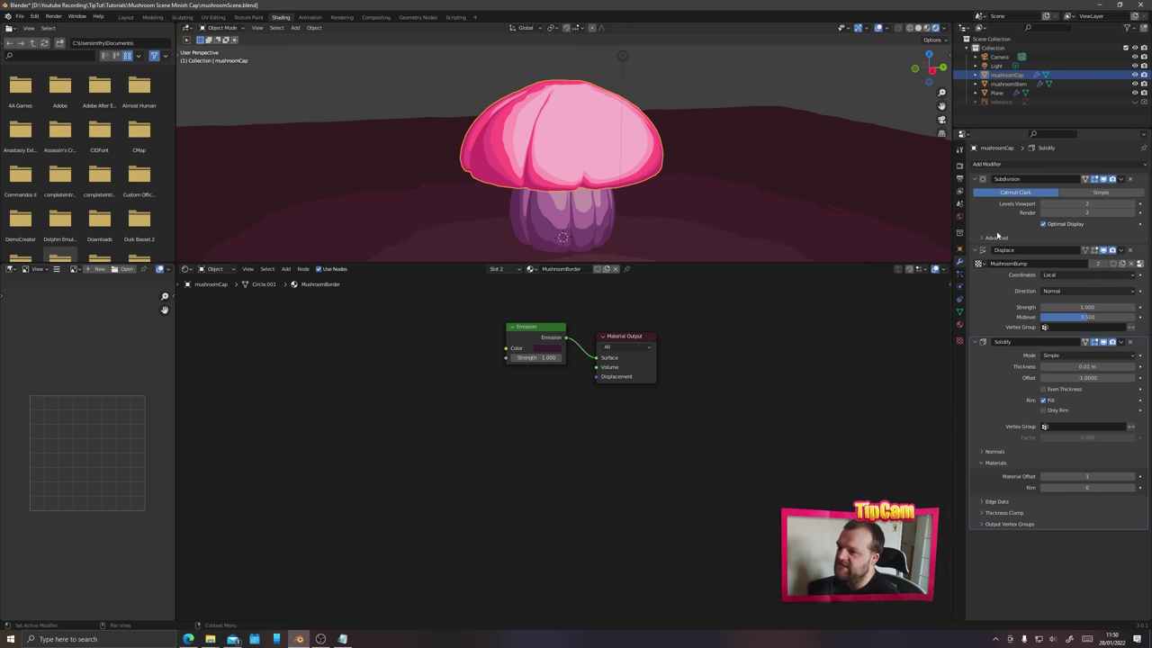
# - Set the Solidify thickness on the mushroom cap to about -0.31 m and flip its normals
pyautogui.click(959, 324)
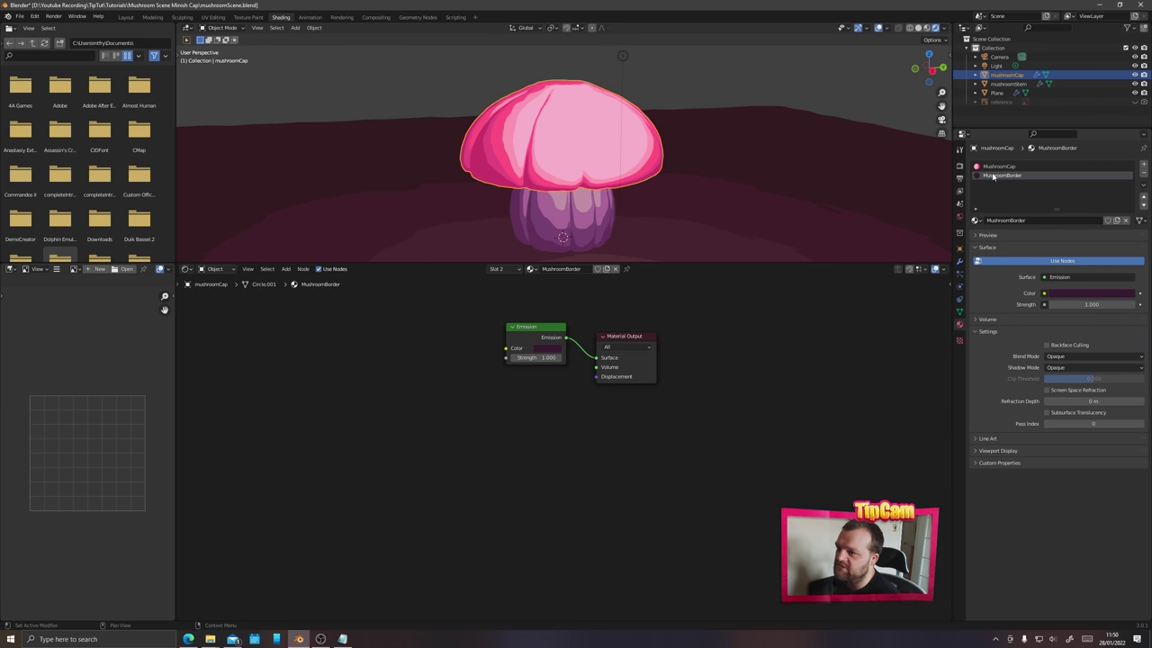
pyautogui.click(959, 262)
pyautogui.moveTo(480, 181); pyautogui.dragTo(442, 167, button='middle')
pyautogui.scroll(2, 655, 168)
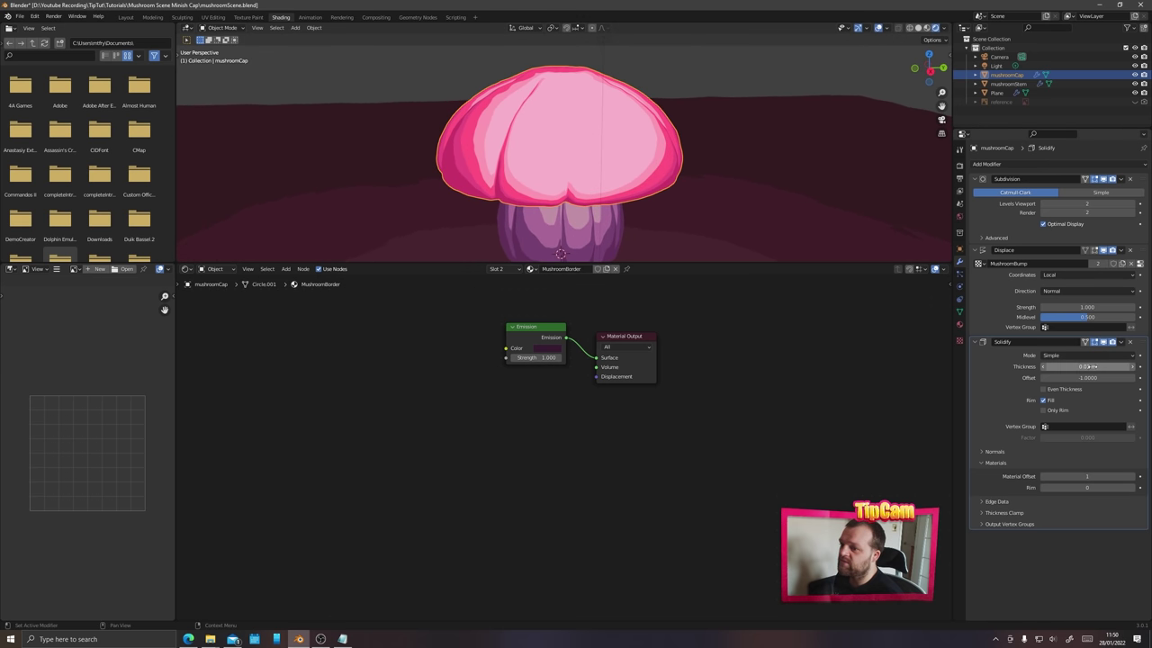
pyautogui.moveTo(1076, 369)
pyautogui.mouseDown()
pyautogui.moveTo(1016, 369)
pyautogui.moveTo(1056, 369)
pyautogui.mouseUp()
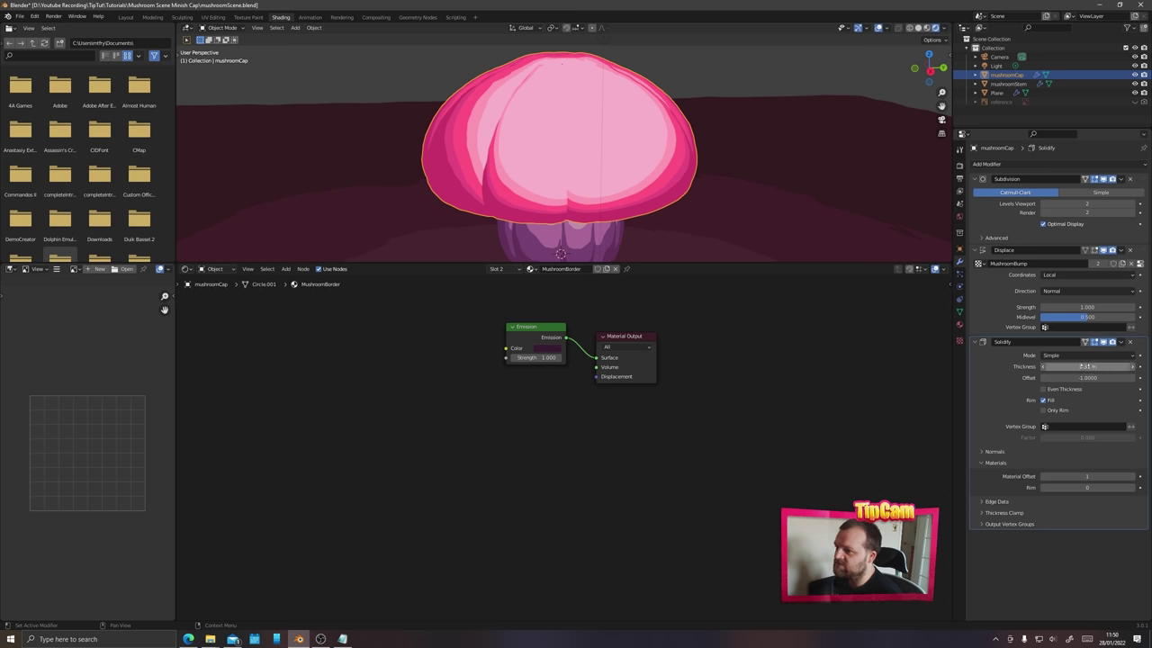
pyautogui.click(987, 453)
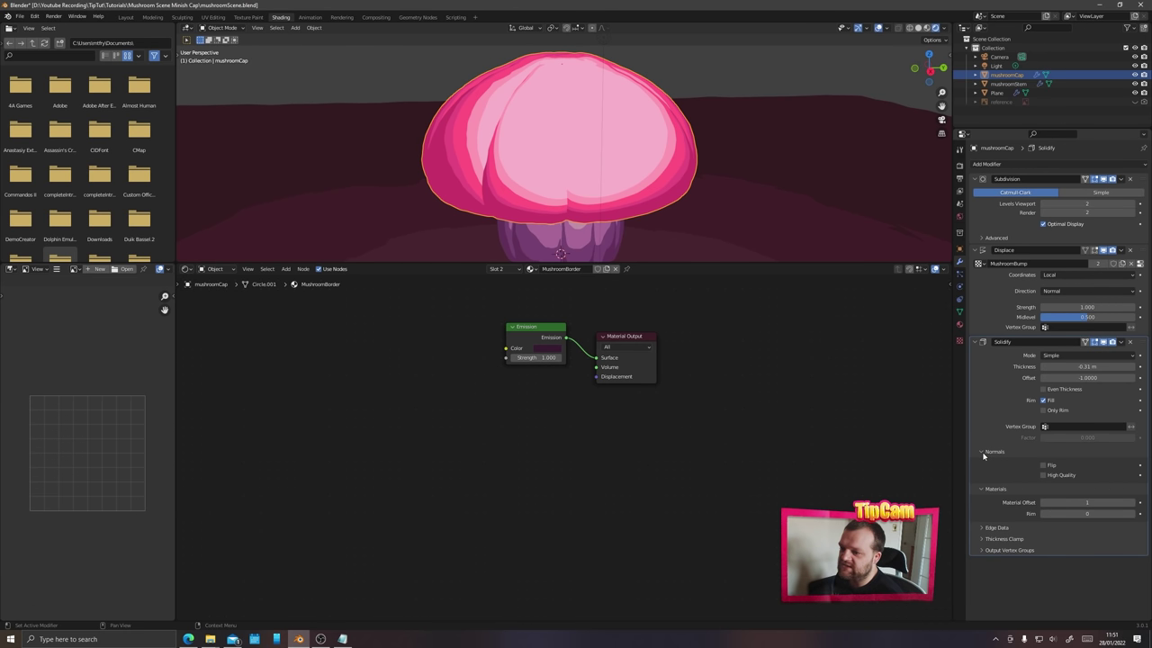
pyautogui.click(1043, 465)
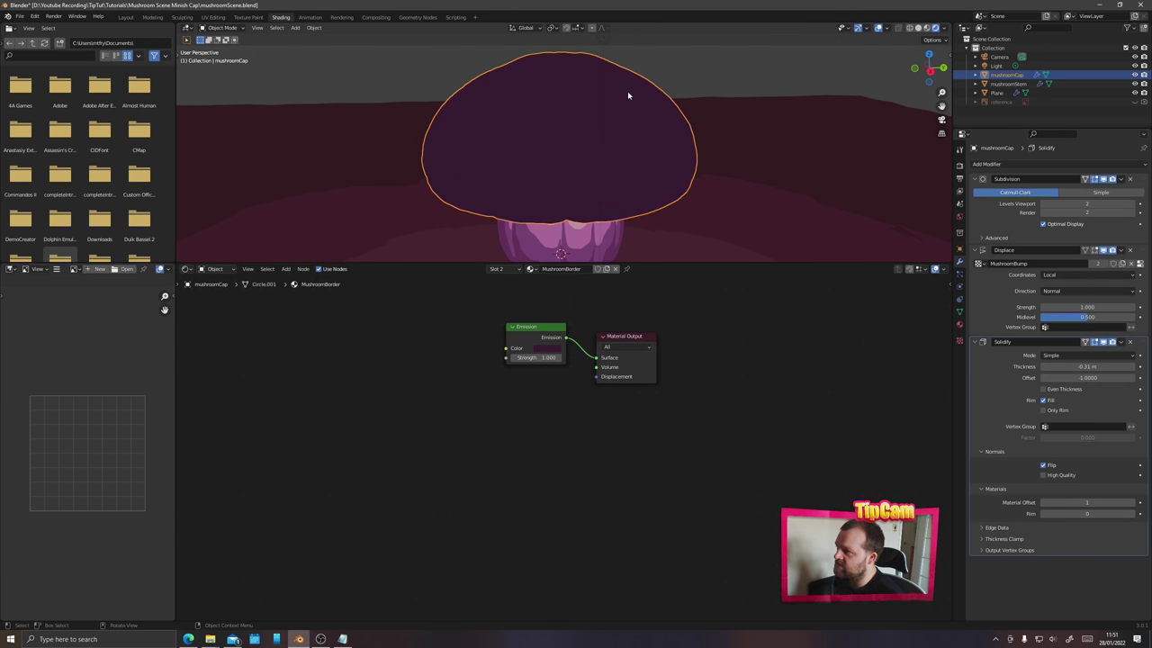
# - Enable Backface Culling on the MushroomBorder material and reduce the cap's Solidify thickness to -0.06 m
pyautogui.click(959, 327)
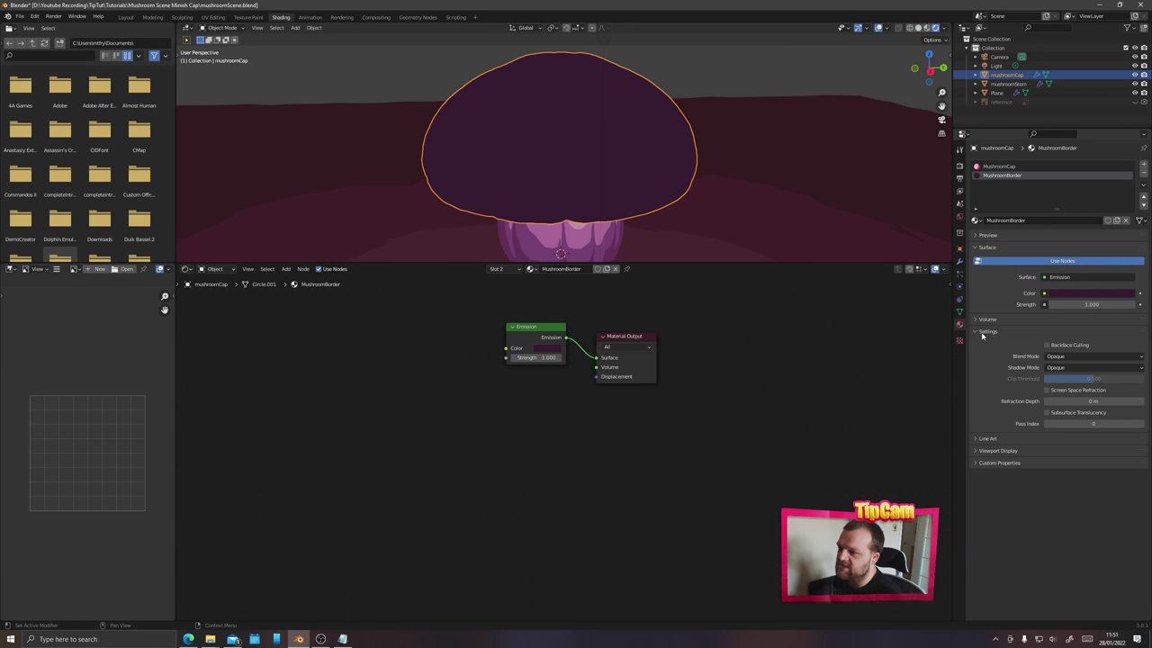
pyautogui.click(1046, 345)
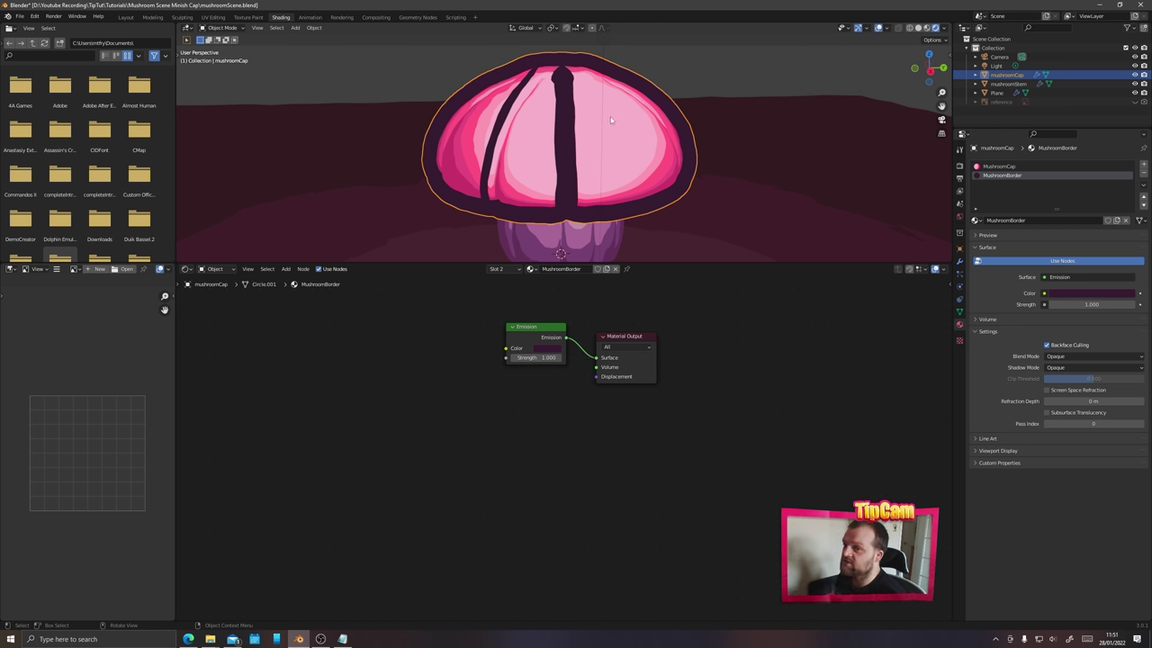
pyautogui.click(959, 261)
pyautogui.moveTo(1035, 369); pyautogui.dragTo(1089, 369)
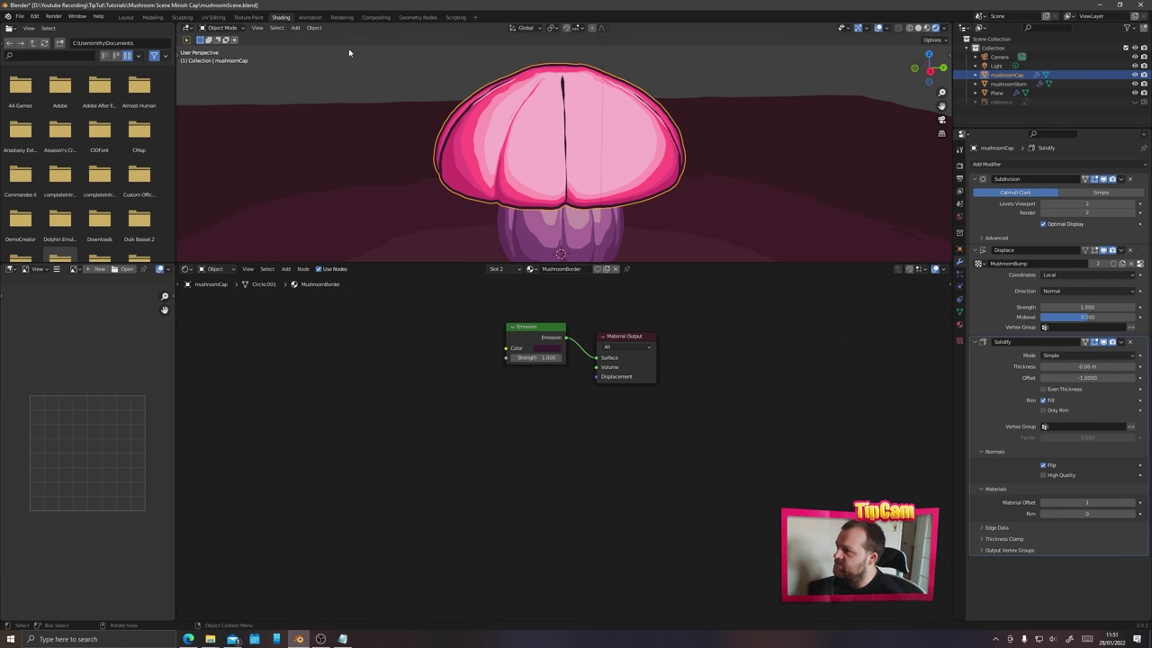
# - Bevel the vertical crease edge between the cap's shaded and lit sides by about 0.04 m in Edit Mode
pyautogui.click(374, 67)
pyautogui.moveTo(583, 166)
pyautogui.mouseDown(button='middle')
pyautogui.moveTo(696, 167)
pyautogui.moveTo(564, 153)
pyautogui.moveTo(697, 164)
pyautogui.moveTo(661, 158)
pyautogui.moveTo(694, 170)
pyautogui.moveTo(585, 189)
pyautogui.moveTo(529, 163)
pyautogui.moveTo(635, 151)
pyautogui.moveTo(585, 155)
pyautogui.mouseUp(button='middle')
pyautogui.click(587, 189)
pyautogui.press('Tab')
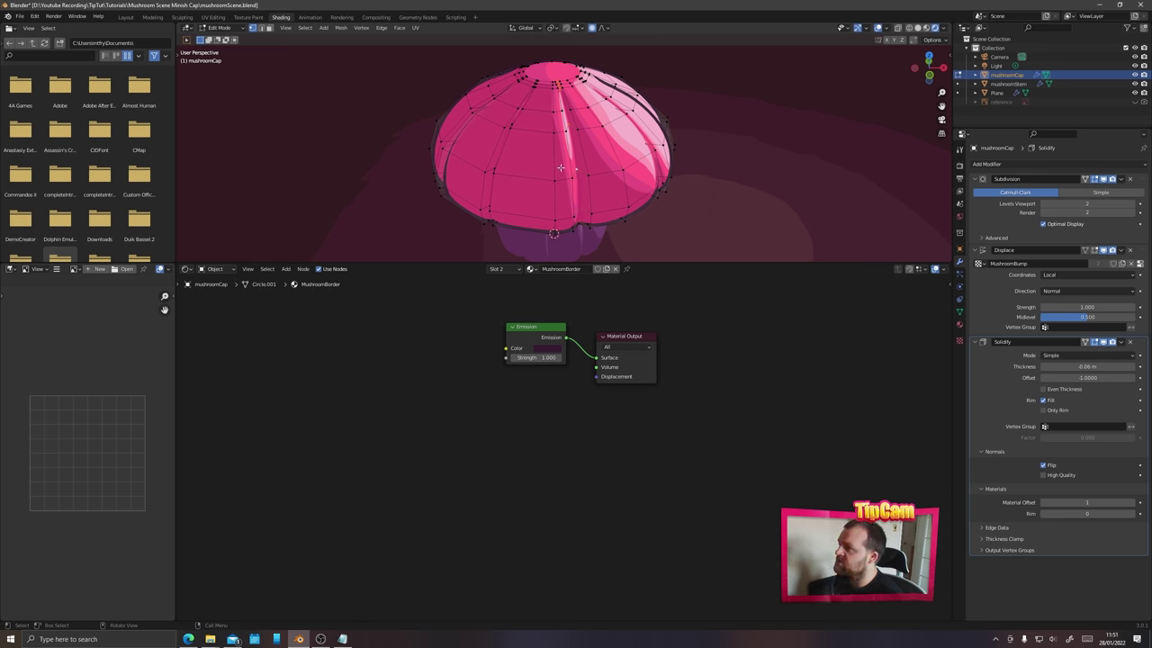
pyautogui.hotkey('ctrl', 'b')
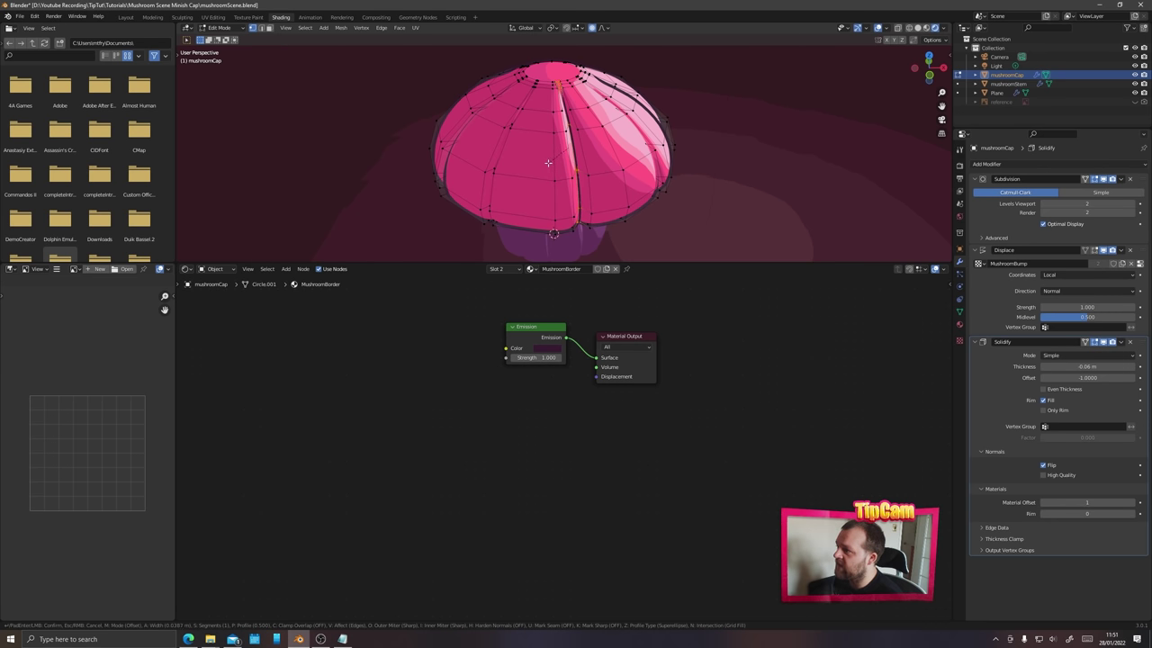
pyautogui.click(548, 163)
# - Bevel the central vertical crease on the cap's fully shaded side by about 0.1 m and return to Object Mode
pyautogui.moveTo(422, 199); pyautogui.dragTo(535, 171, button='middle')
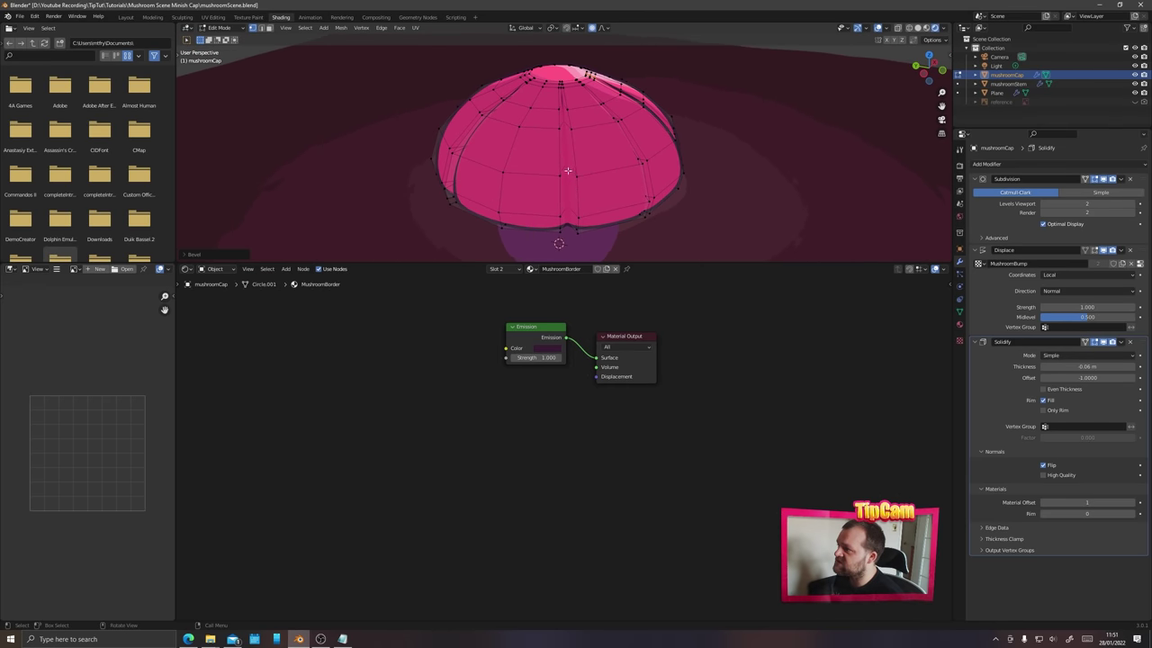
pyautogui.hotkey('ctrl', 'b')
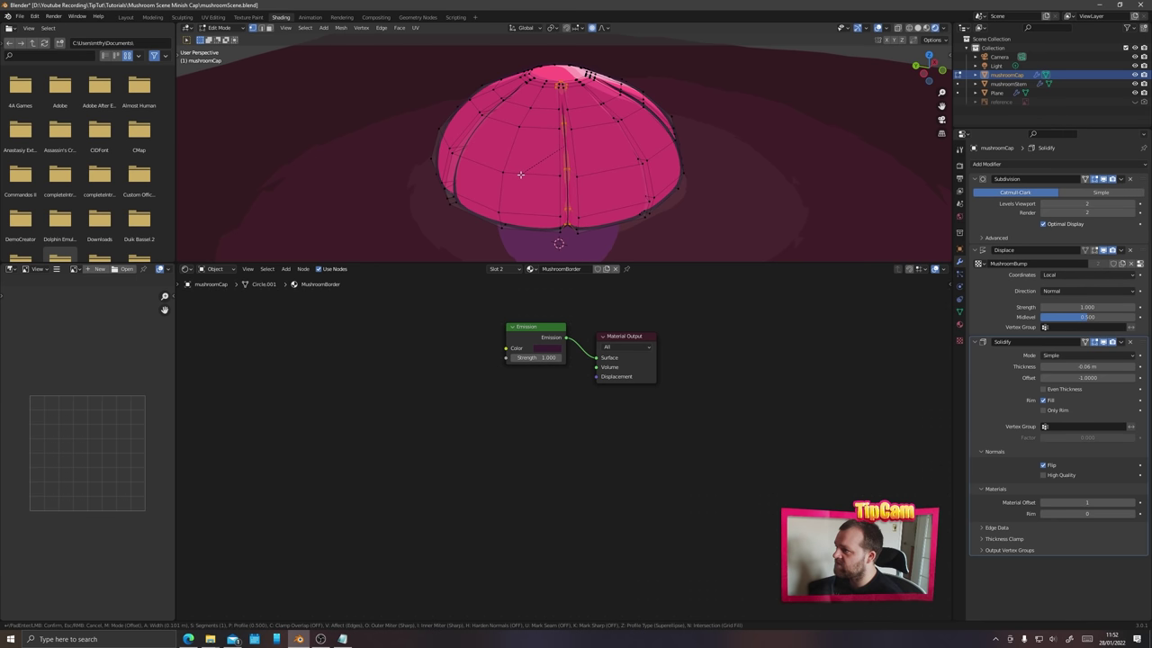
pyautogui.click(521, 173)
pyautogui.press('Tab')
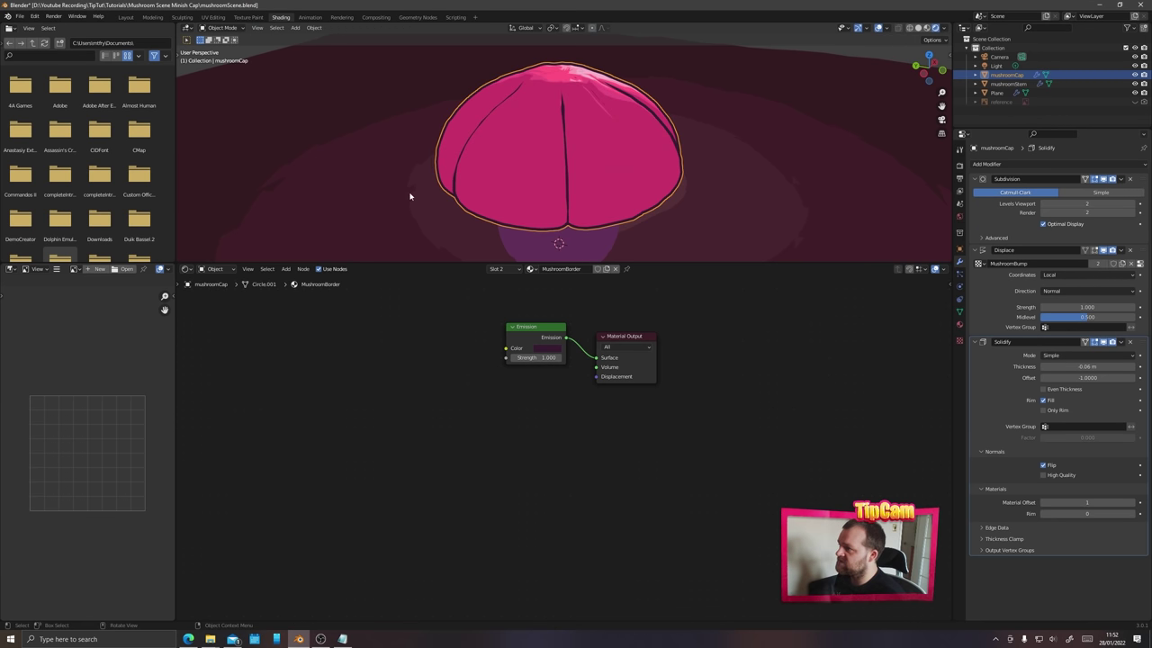
# - Bevel the cap's remaining vertical crease on the opposite side, where the light pink meets the dark pink
pyautogui.moveTo(412, 196); pyautogui.dragTo(585, 197, button='middle')
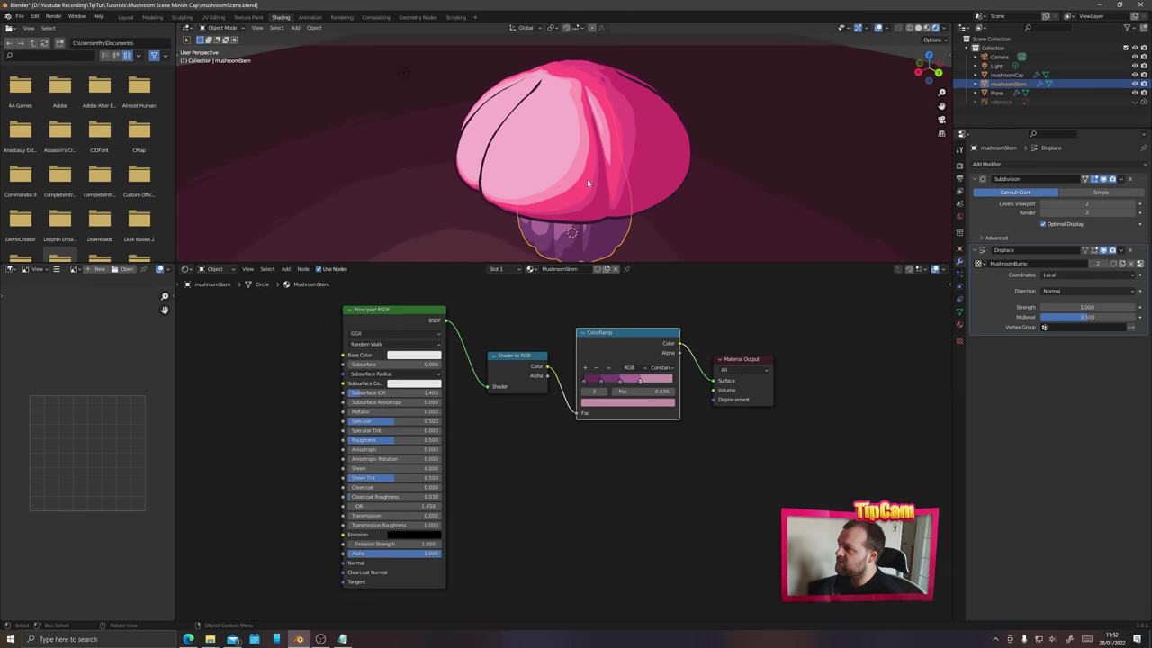
pyautogui.press('Tab')
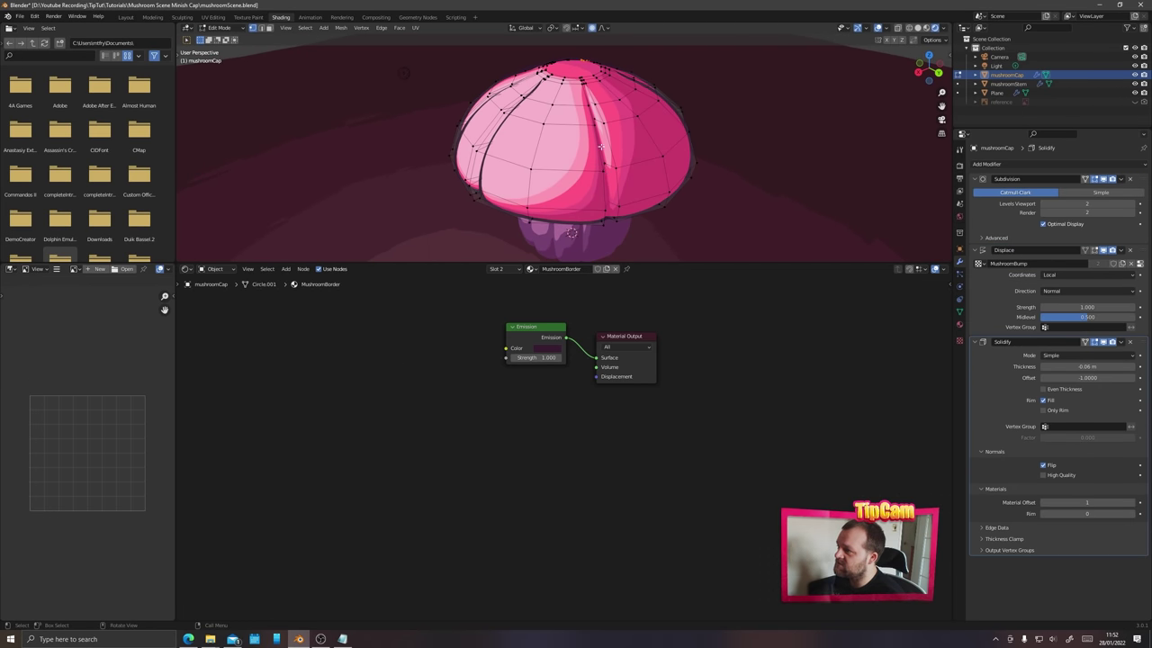
pyautogui.hotkey('ctrl', 'b')
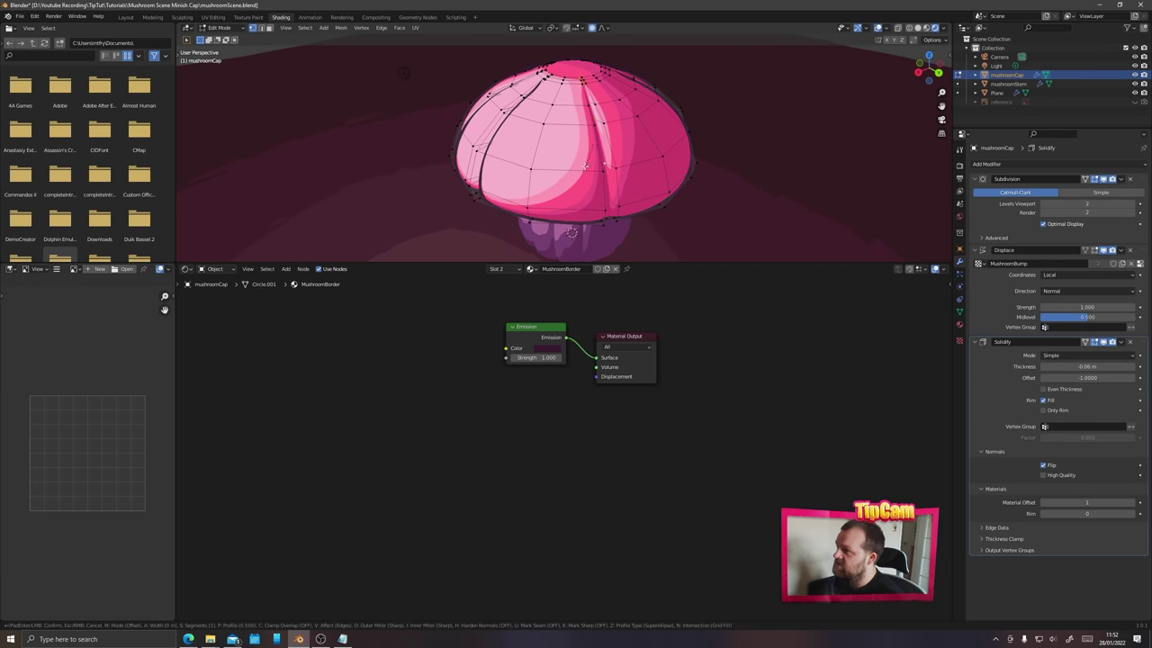
pyautogui.click(588, 171)
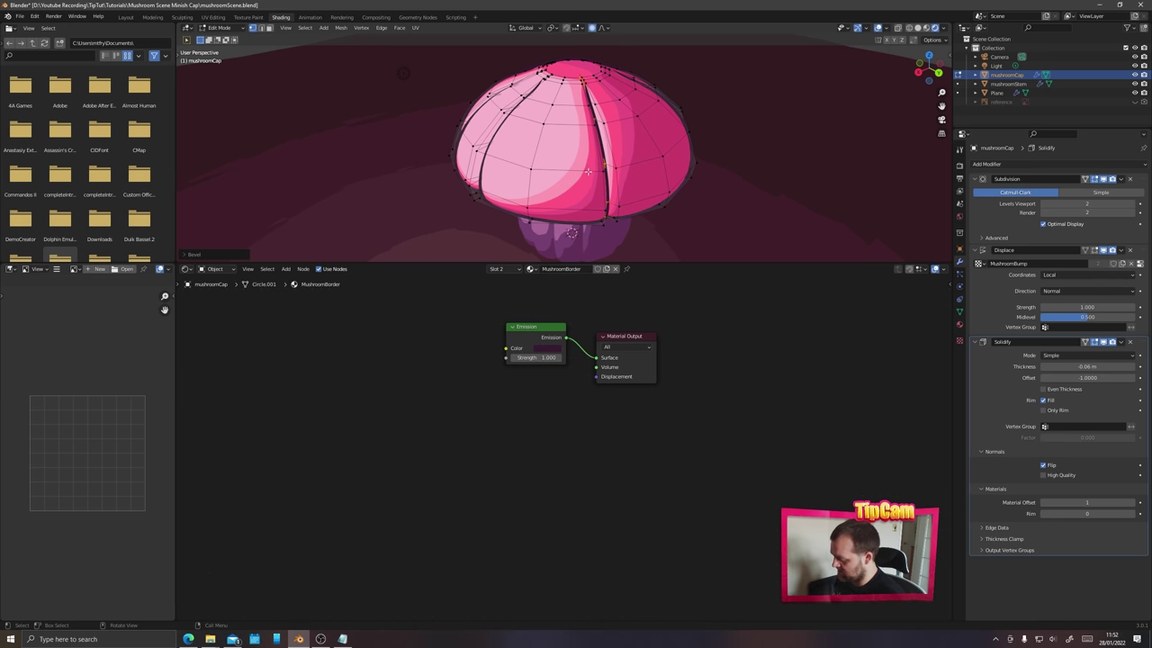
pyautogui.hotkey('shift', 's')
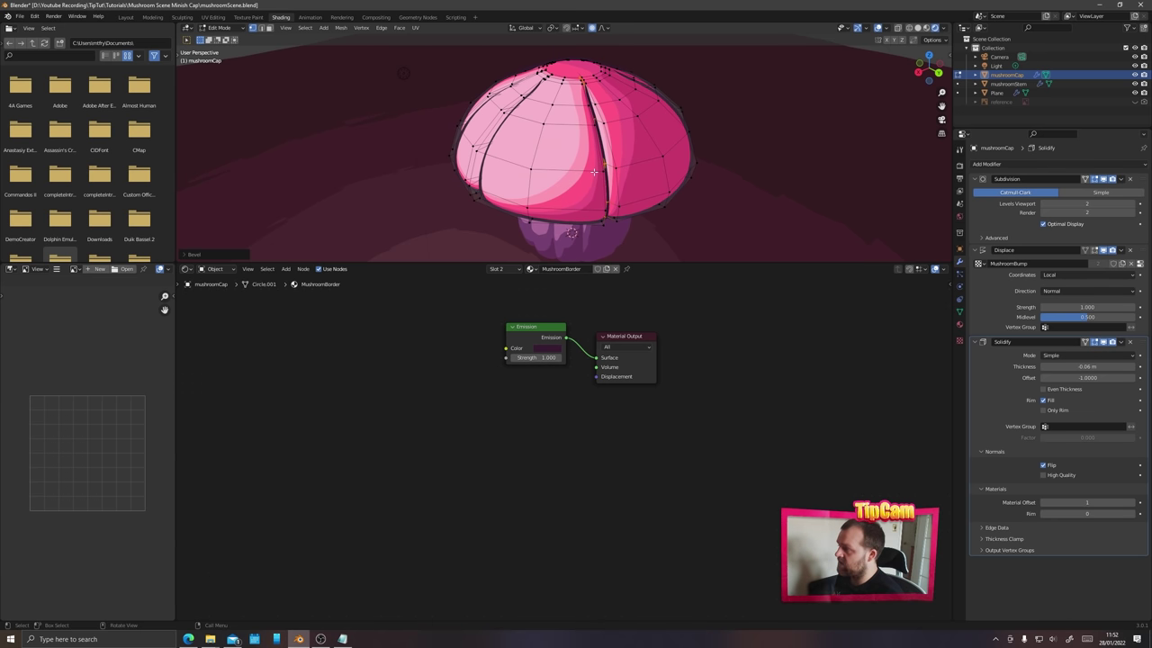
# - Return to Object Mode and copy the mushroom cap's modifiers to the mushroom stem
pyautogui.press('Tab')
pyautogui.scroll(-3, 595, 170)
pyautogui.moveTo(594, 170)
pyautogui.mouseDown(button='middle')
pyautogui.moveTo(481, 151)
pyautogui.moveTo(600, 160)
pyautogui.mouseUp(button='middle')
pyautogui.scroll(3, 601, 160)
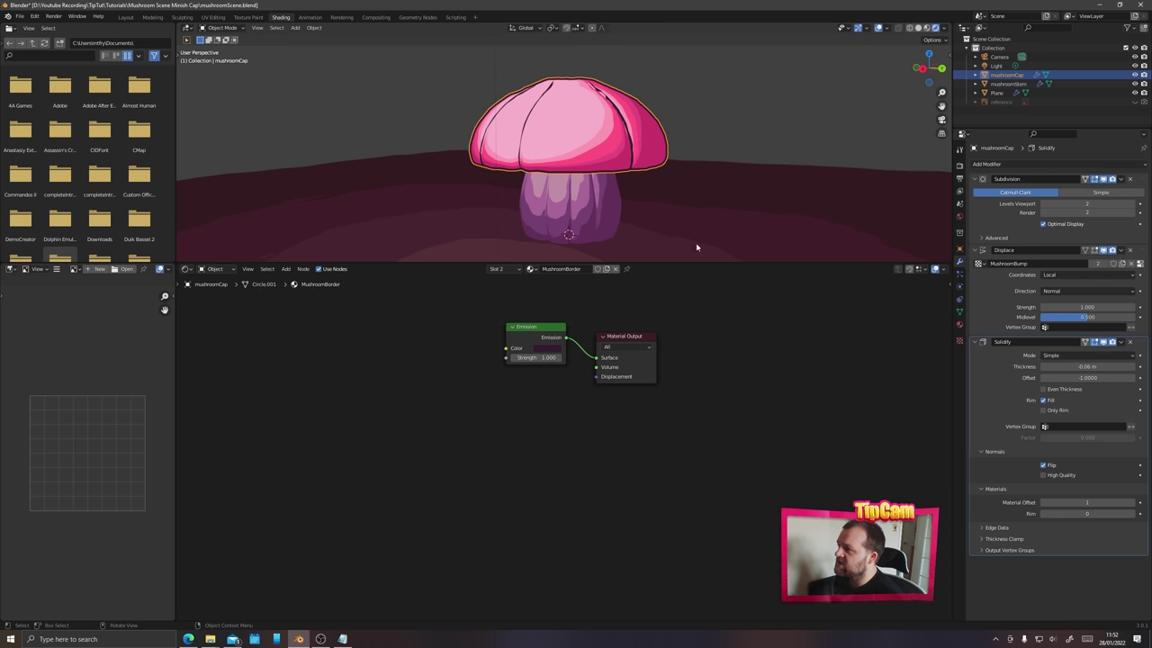
pyautogui.click(590, 207)
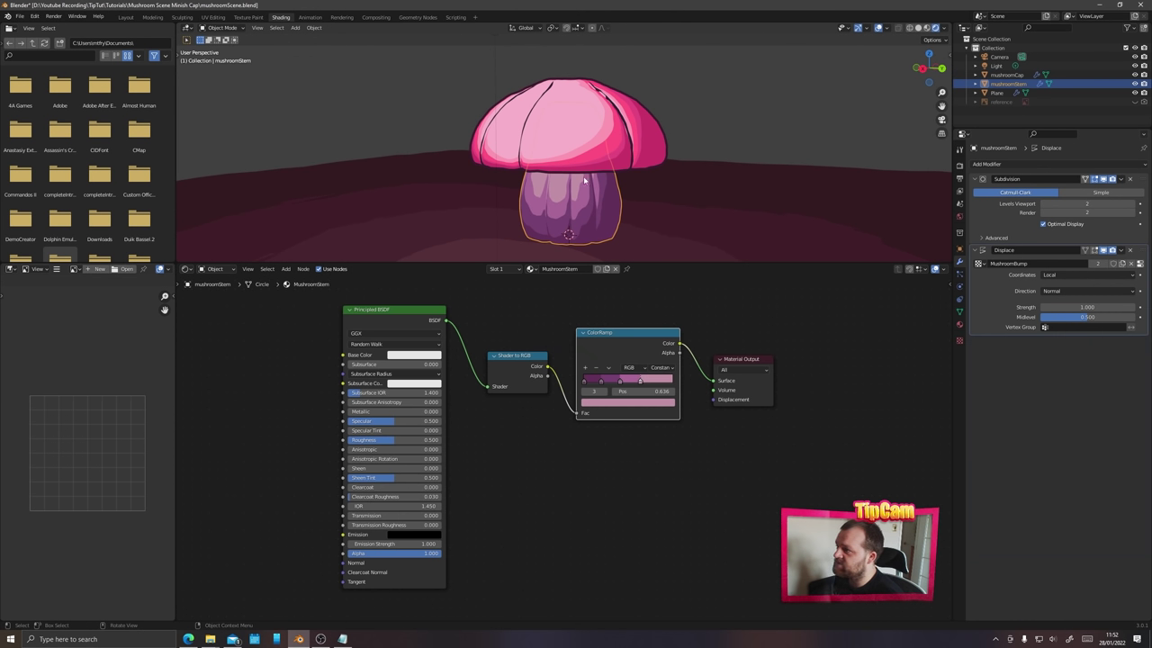
pyautogui.click(635, 137)
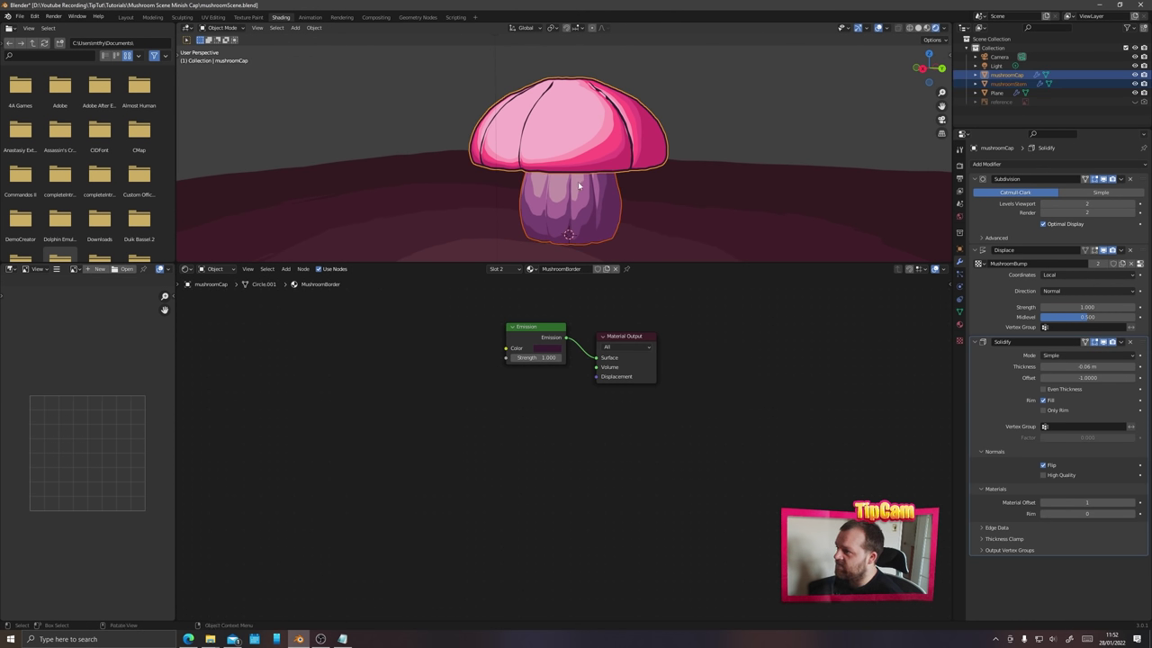
pyautogui.hotkey('ctrl', 'l')
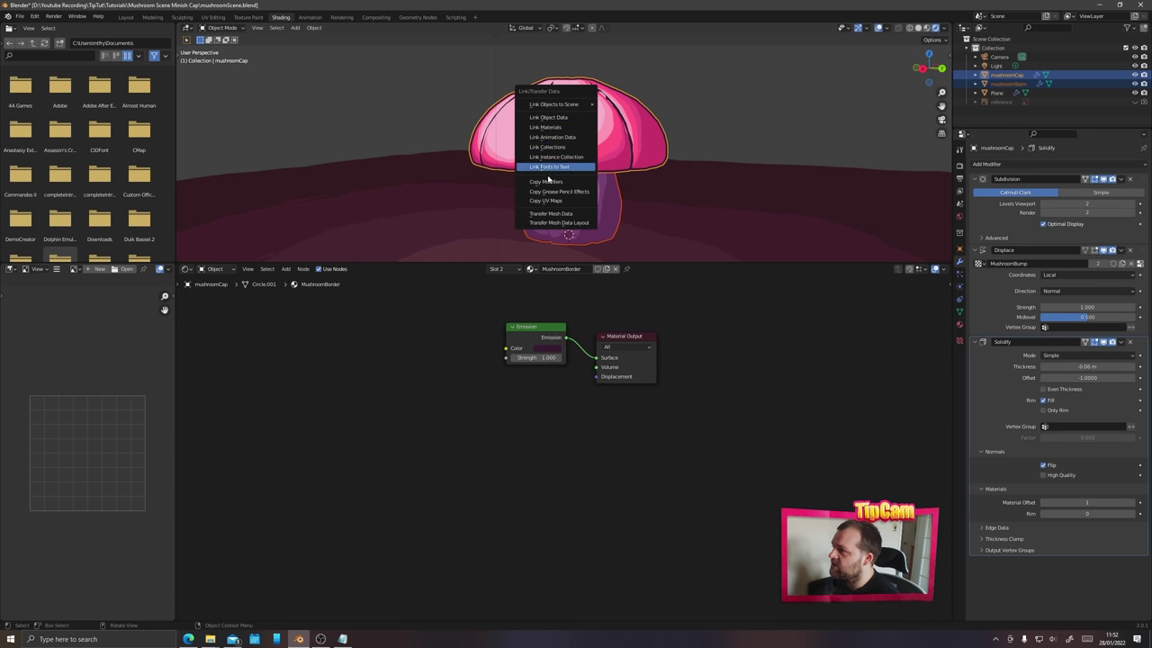
pyautogui.click(552, 181)
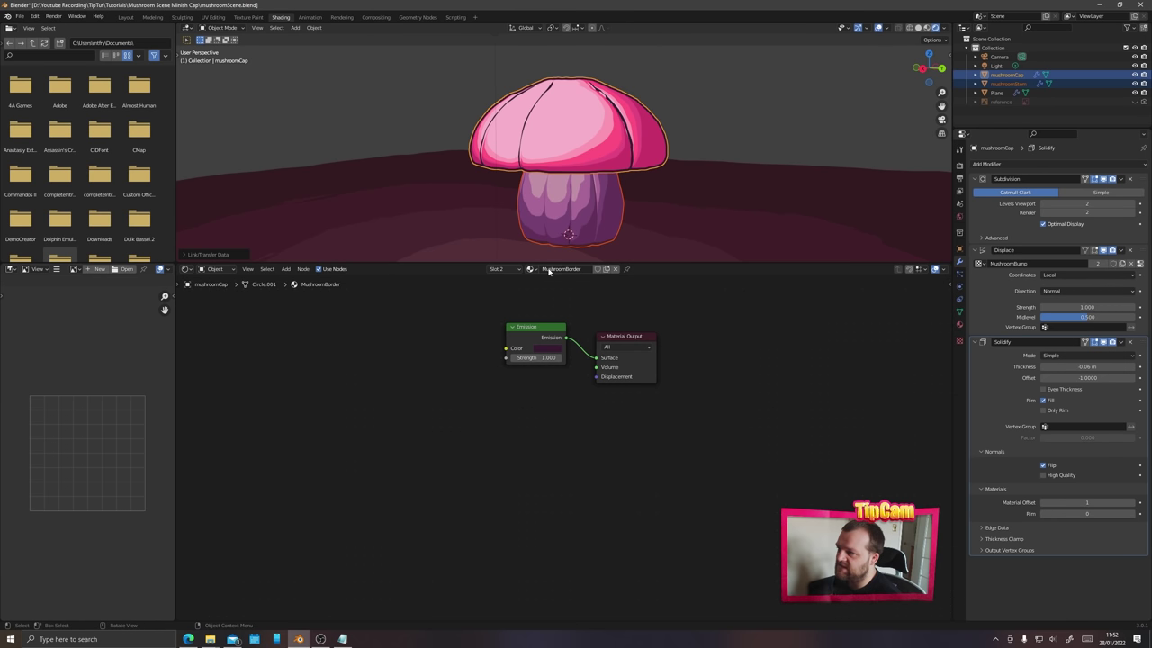
# - Add a second material slot to the mushroom stem and assign the MushroomBorder material to it
pyautogui.click(517, 211)
pyautogui.click(960, 324)
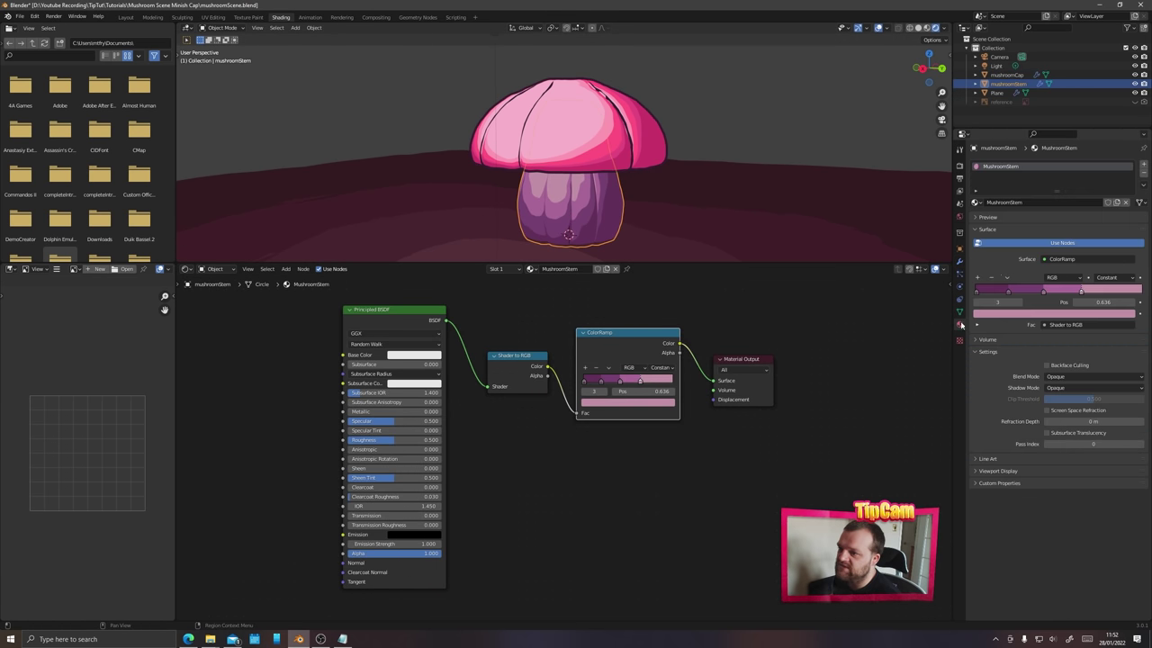
pyautogui.click(1143, 165)
pyautogui.click(976, 220)
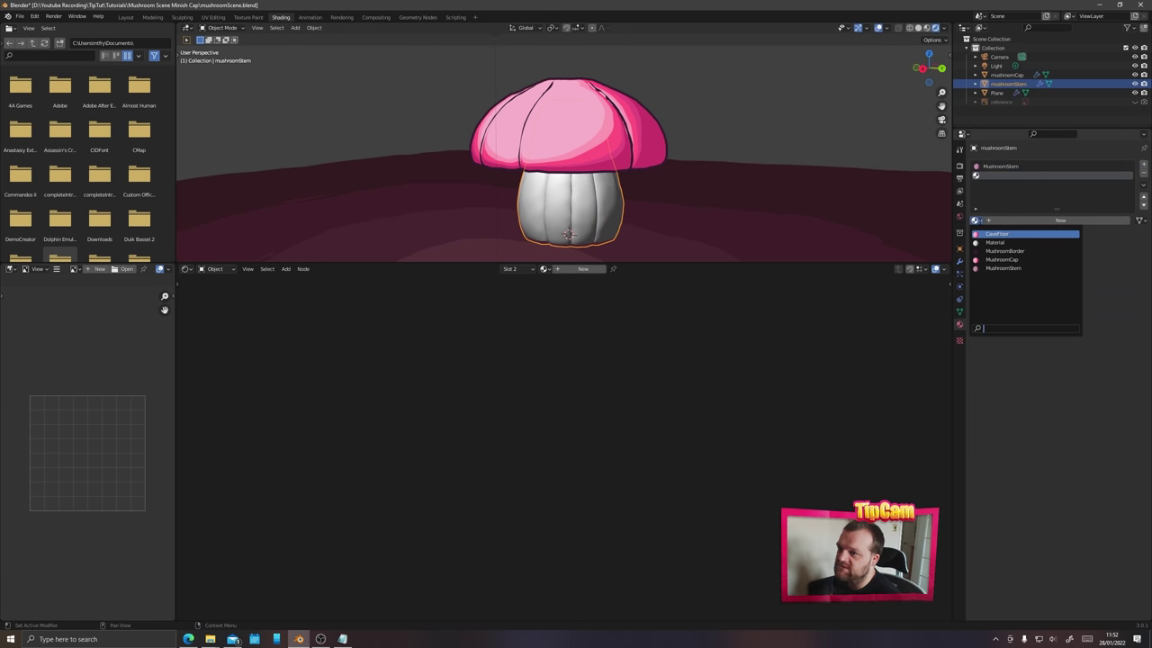
pyautogui.click(1005, 250)
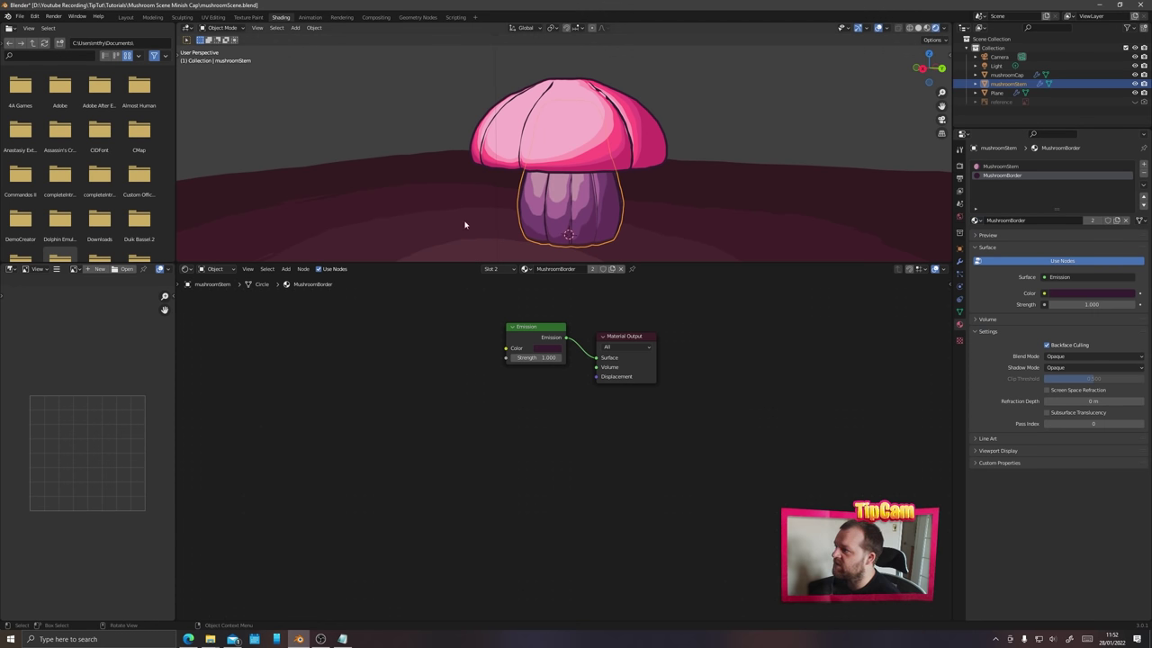
pyautogui.click(371, 127)
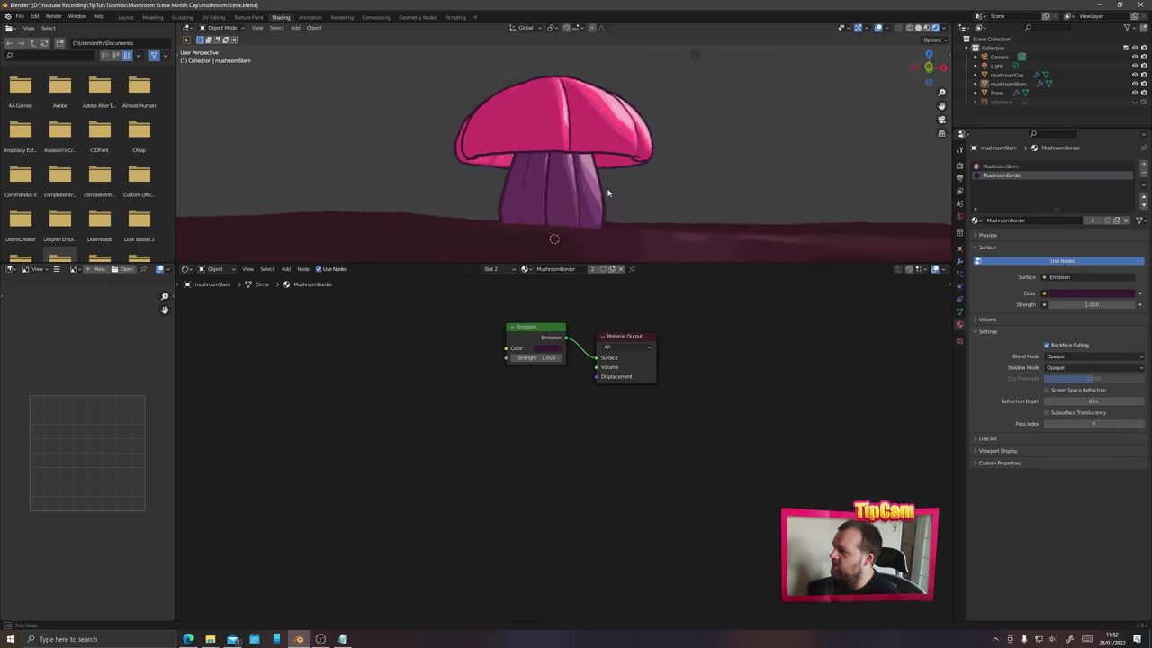
# - Check the outlined mushroom from several sides and move the point light farther away from the cap
pyautogui.moveTo(483, 199); pyautogui.dragTo(548, 201, button='middle')
pyautogui.scroll(-3, 565, 222)
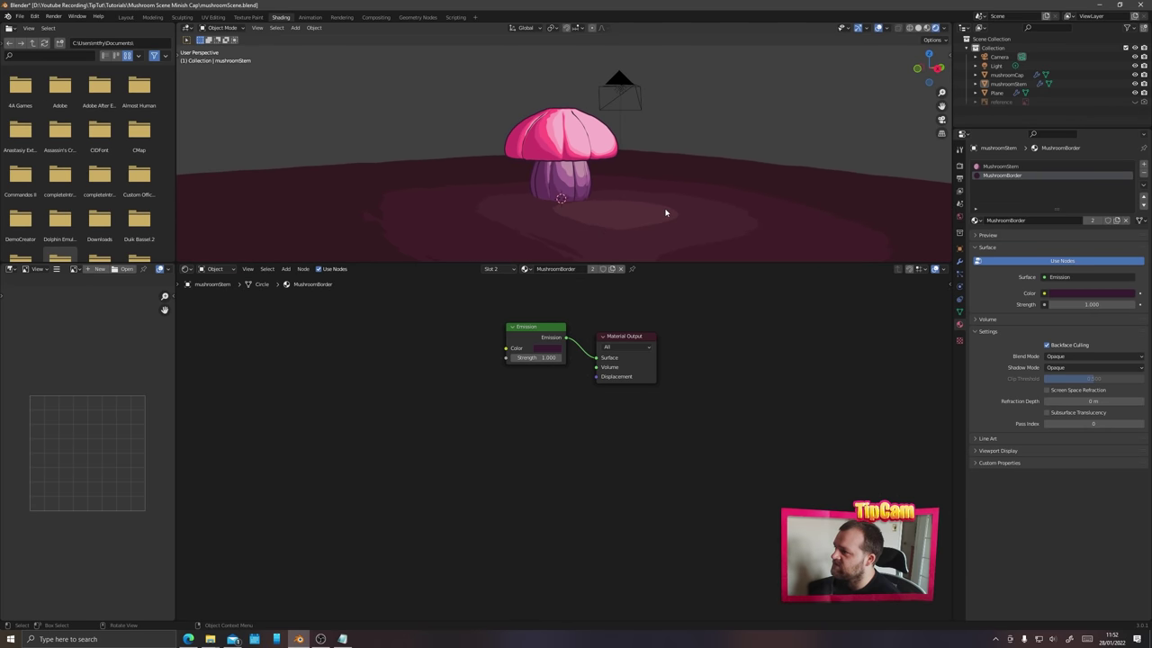
pyautogui.scroll(2, 594, 178)
pyautogui.moveTo(598, 158); pyautogui.dragTo(566, 182, button='middle')
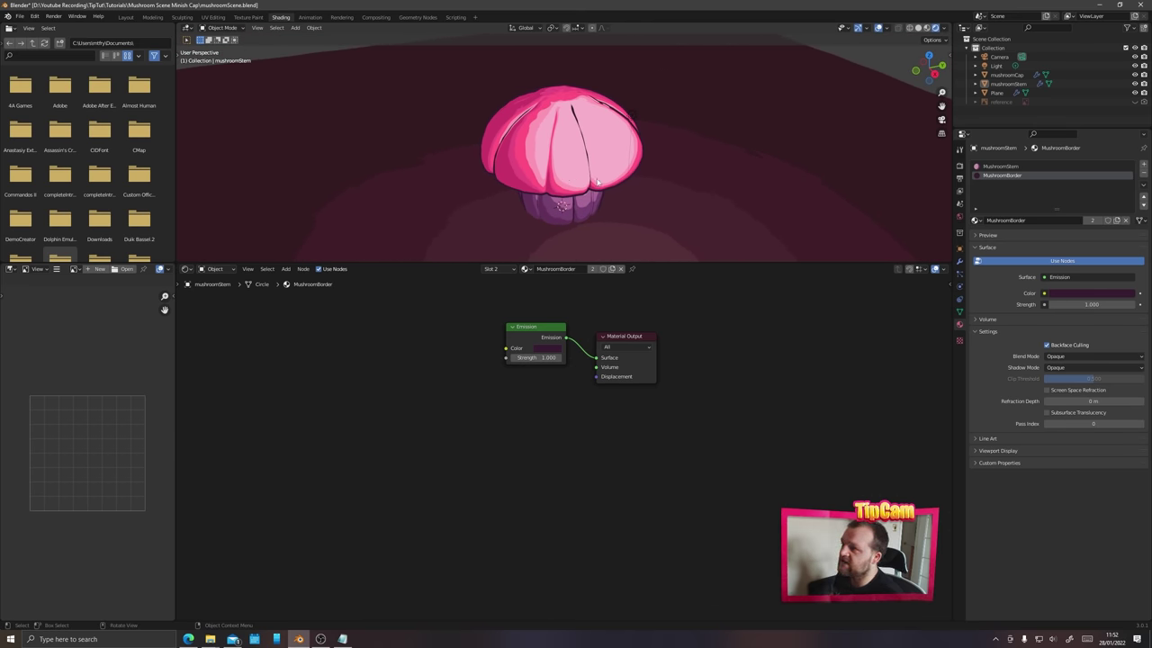
pyautogui.click(633, 117)
pyautogui.press('g')
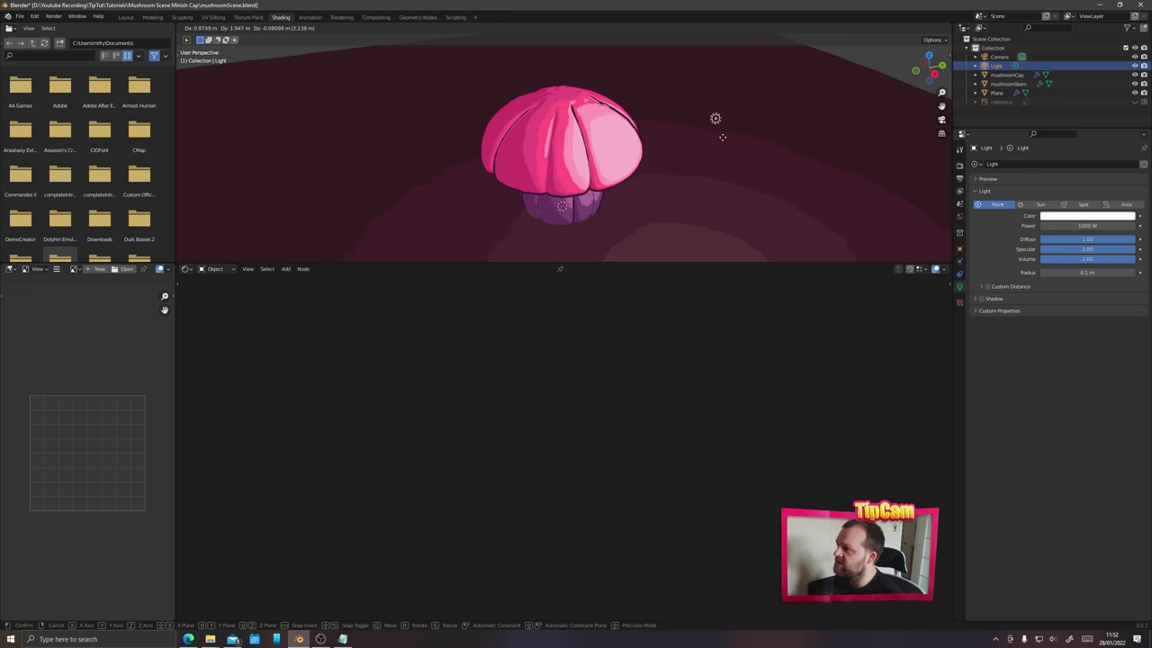
pyautogui.click(694, 192)
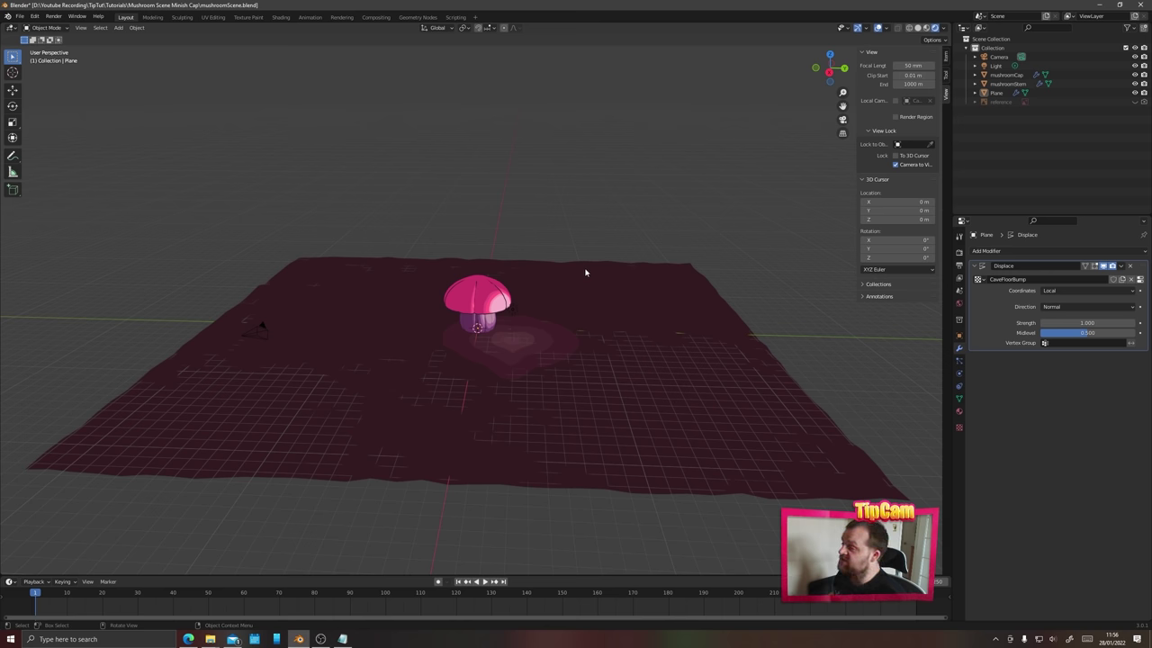
# - Rotate the strip of floor plane vertices behind the mushroom about 84° around global Y with smooth proportional editing
pyautogui.click(630, 338)
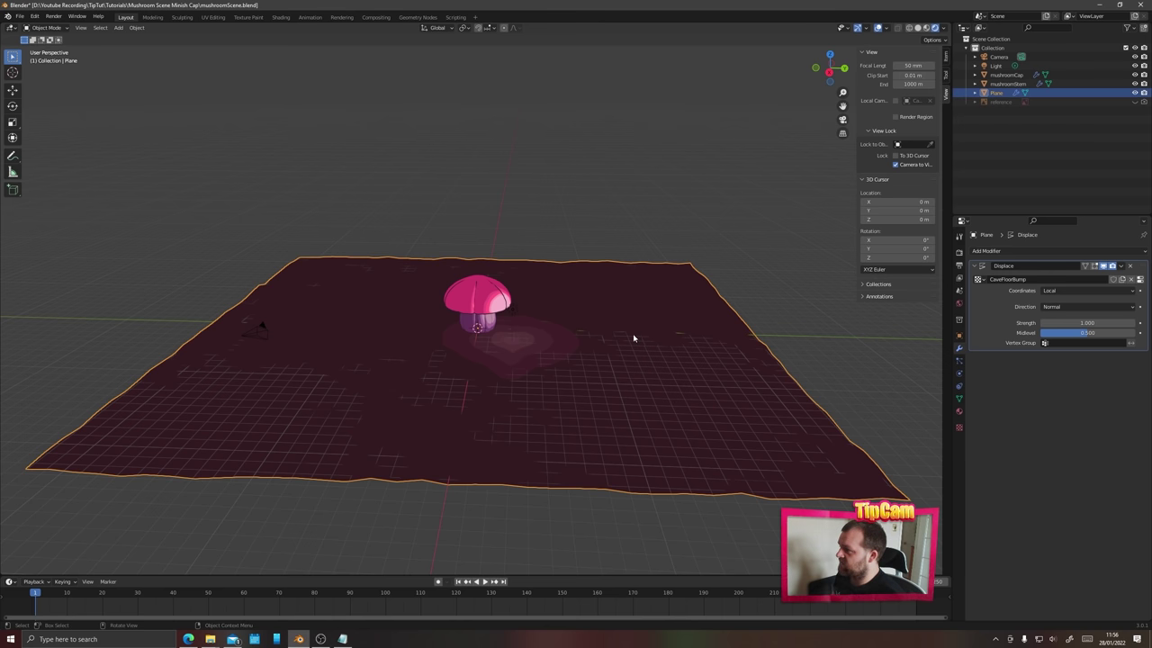
pyautogui.press('Tab')
pyautogui.moveTo(732, 307); pyautogui.dragTo(606, 314, button='middle')
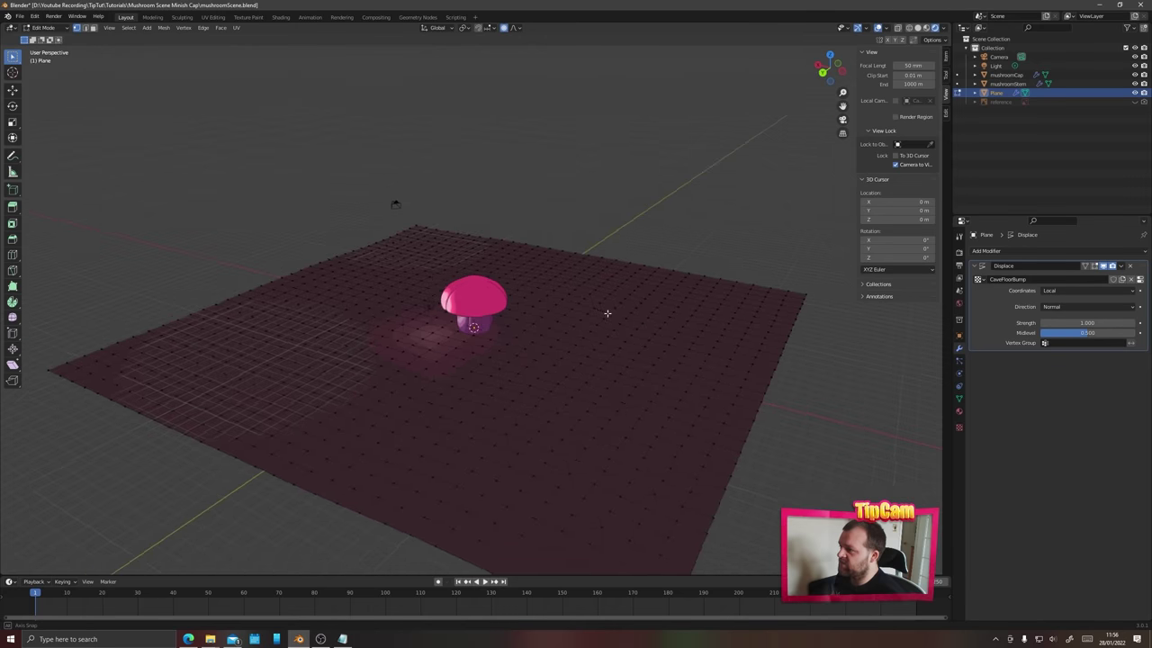
pyautogui.scroll(-3, 627, 314)
pyautogui.moveTo(772, 475); pyautogui.dragTo(561, 198)
pyautogui.moveTo(562, 200); pyautogui.dragTo(562, 216, button='middle')
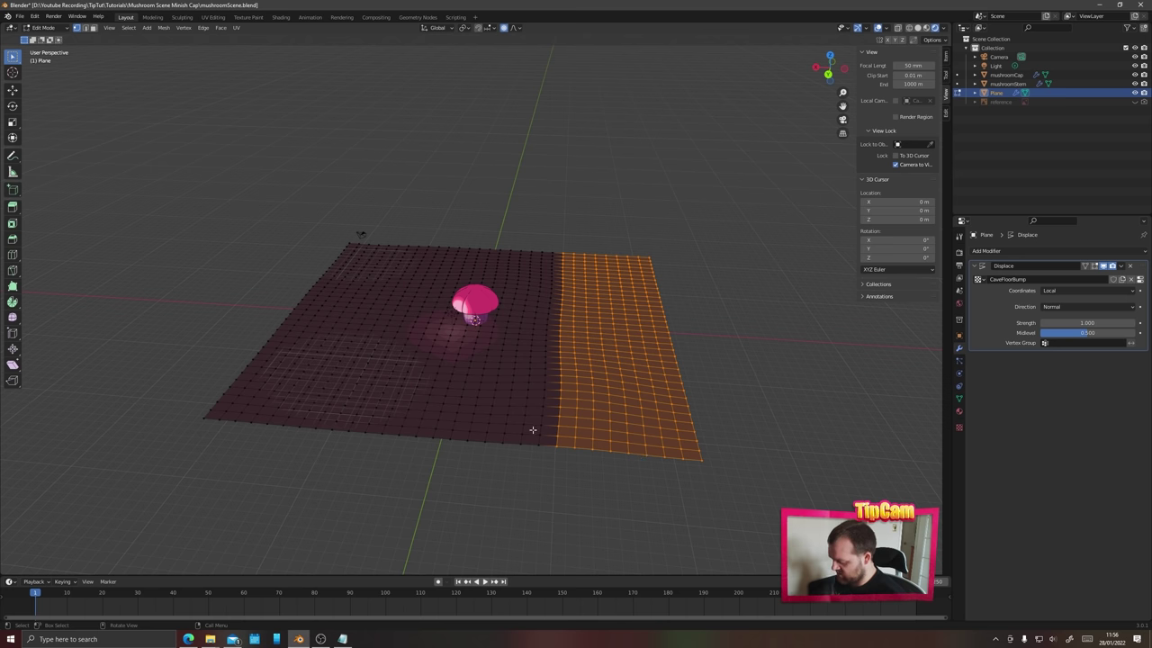
pyautogui.press('r')
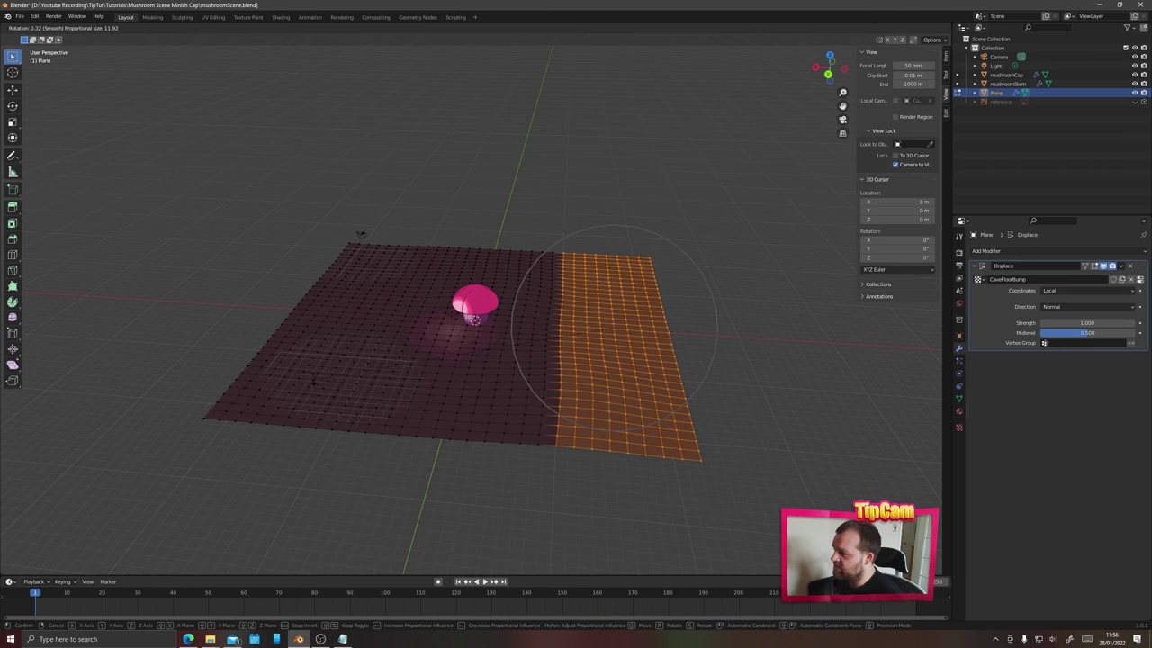
pyautogui.press('y')
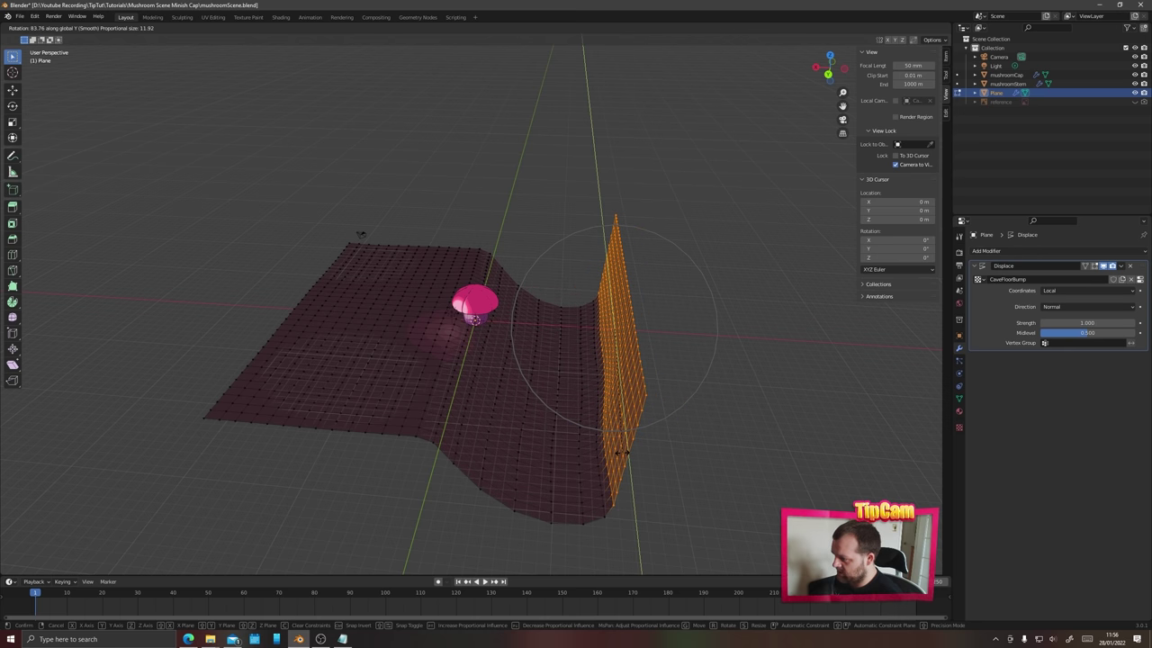
pyautogui.click(597, 489)
# - Raise the upright strip of floor vertices about 10.75 m along Z with proportional editing
pyautogui.press('g')
pyautogui.press('z')
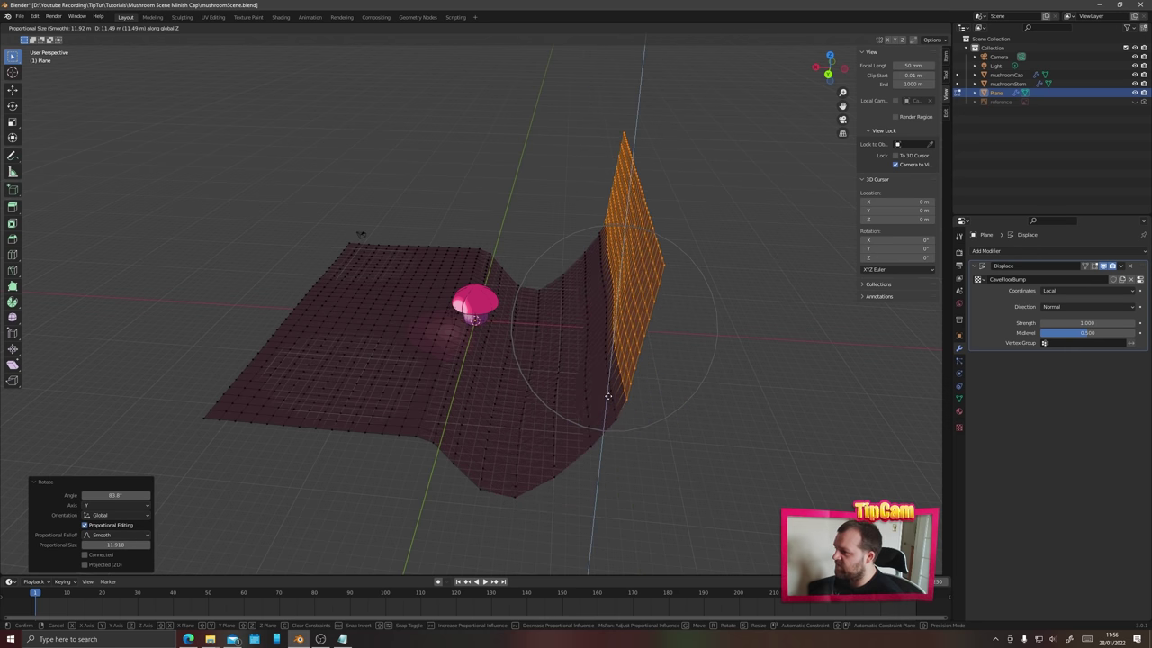
pyautogui.click(607, 402)
# - Flatten the dip between the floor and the back wall by scaling its vertices along Z to about 0.2
pyautogui.moveTo(607, 404); pyautogui.dragTo(534, 448, button='middle')
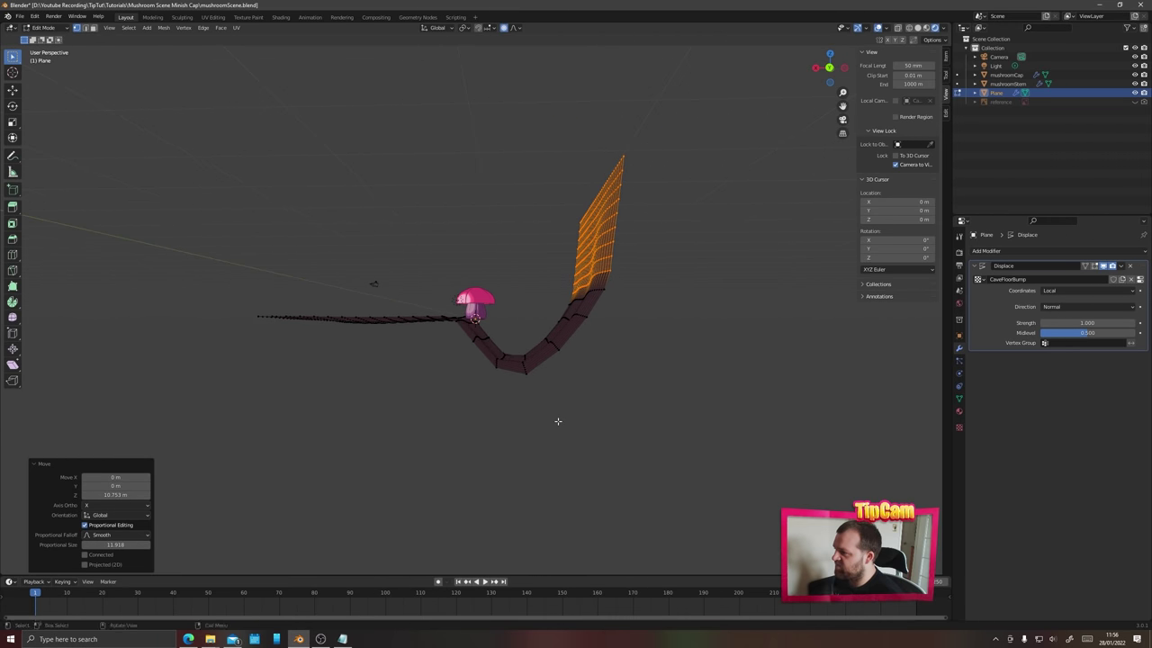
pyautogui.moveTo(652, 454); pyautogui.dragTo(455, 304)
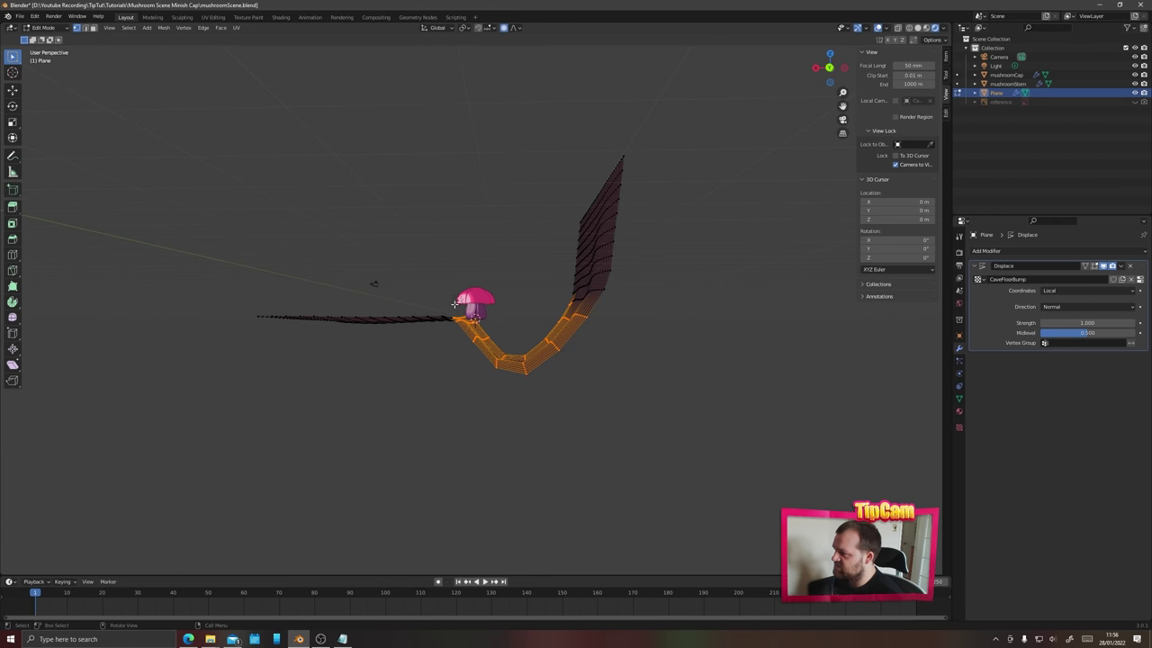
pyautogui.press('s')
pyautogui.press('z')
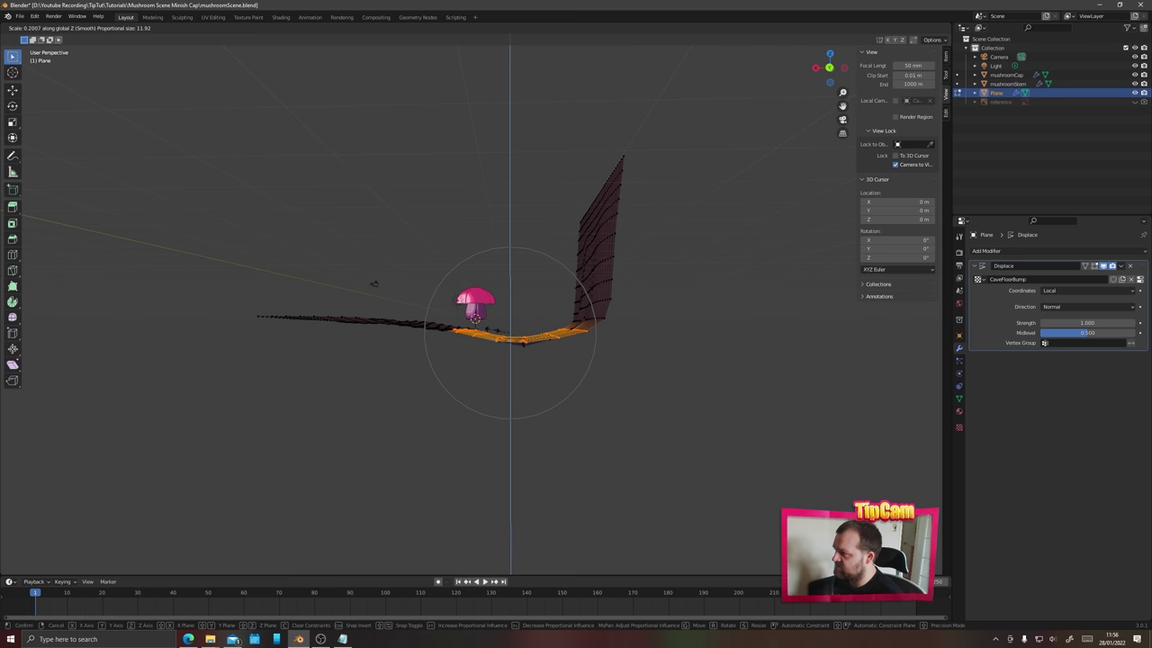
pyautogui.press('Return')
pyautogui.moveTo(649, 451); pyautogui.dragTo(223, 393)
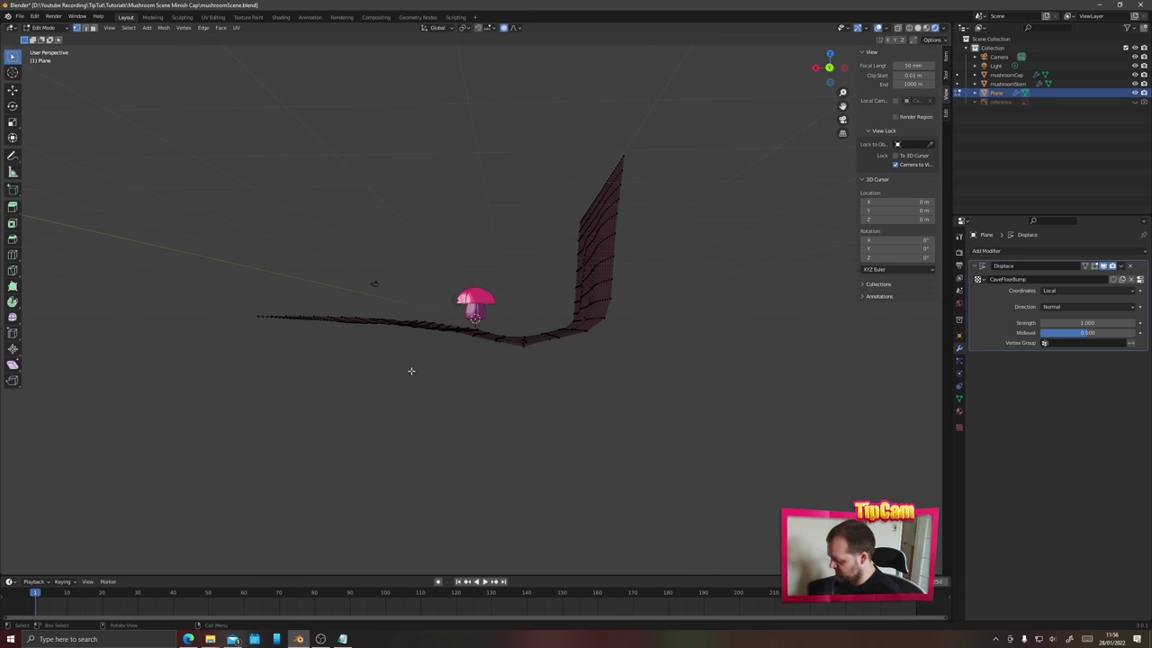
# - Return to Object Mode and move the floor plane up about 1.7 m along Z
pyautogui.press('Tab')
pyautogui.press('g')
pyautogui.press('z')
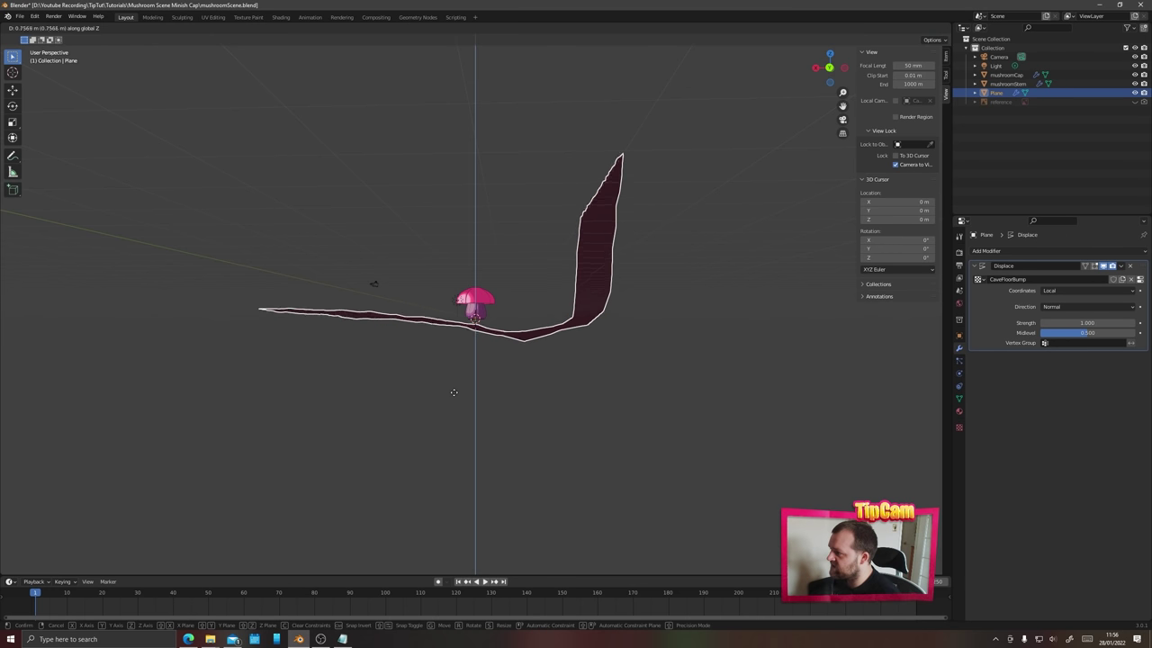
pyautogui.click(449, 389)
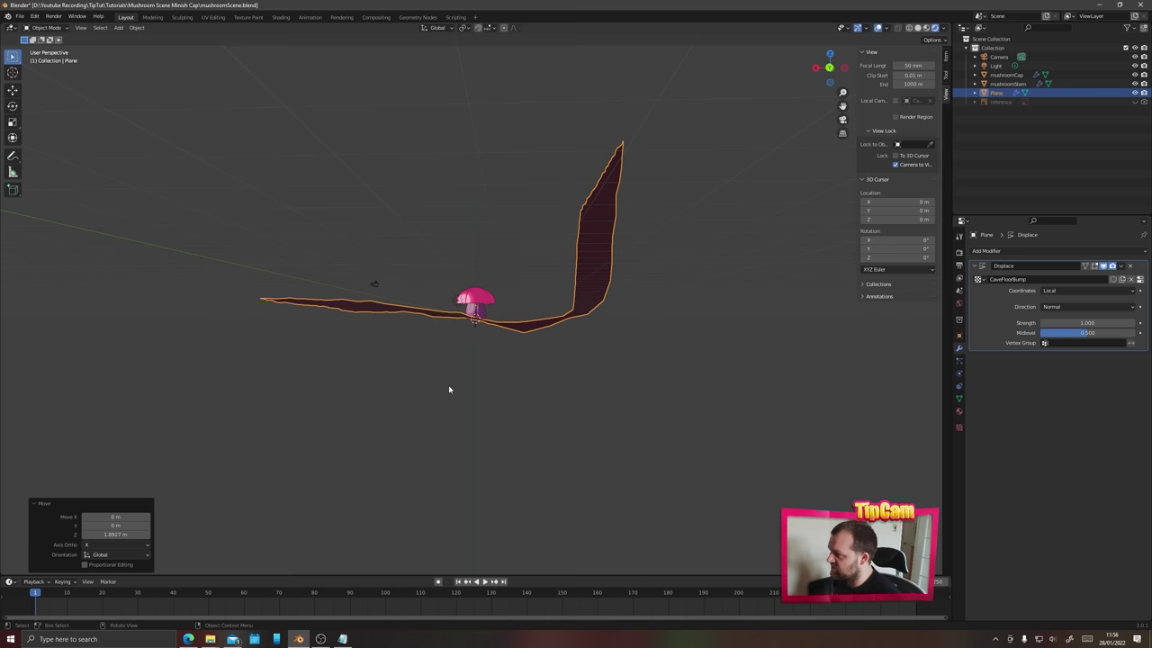
# - Rotate the floor plane about 6.7° around global Y and check the backdrop through the camera
pyautogui.press('r')
pyautogui.press('x')
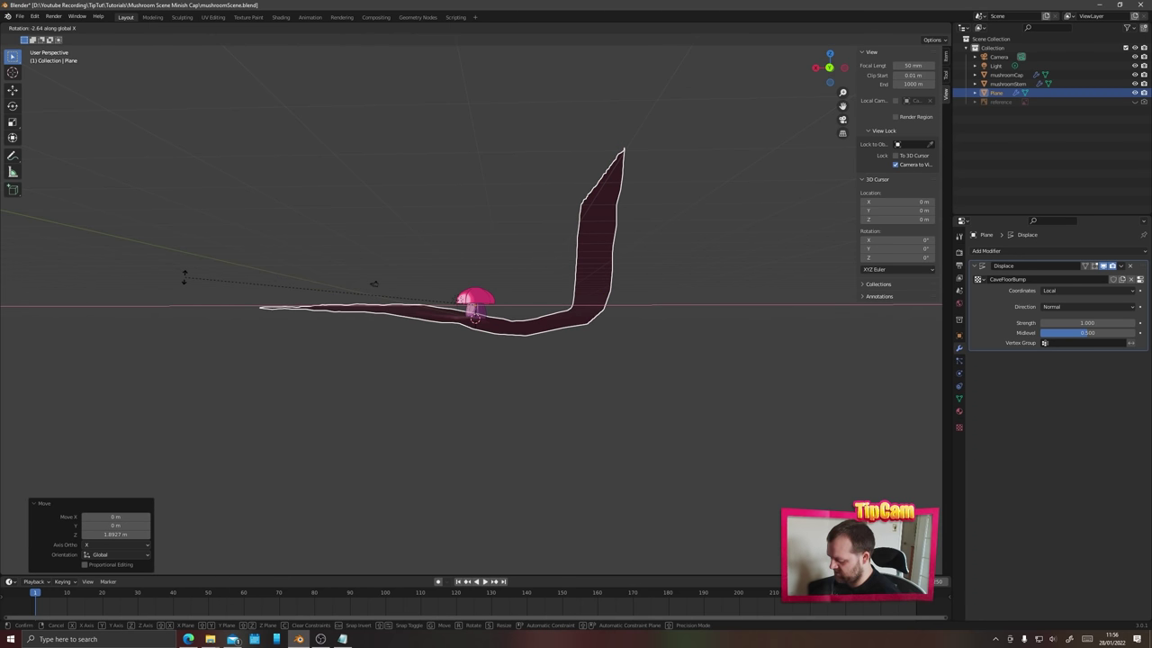
pyautogui.press('y')
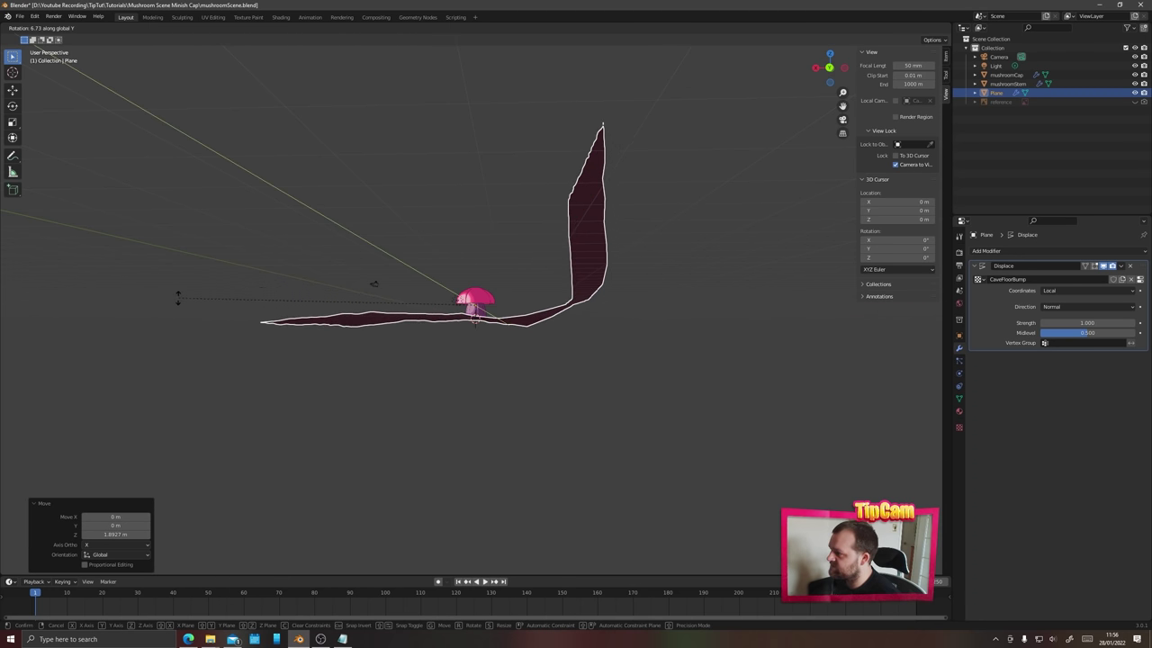
pyautogui.click(180, 288)
pyautogui.moveTo(198, 314); pyautogui.dragTo(210, 313, button='middle')
pyautogui.press('KP_0')
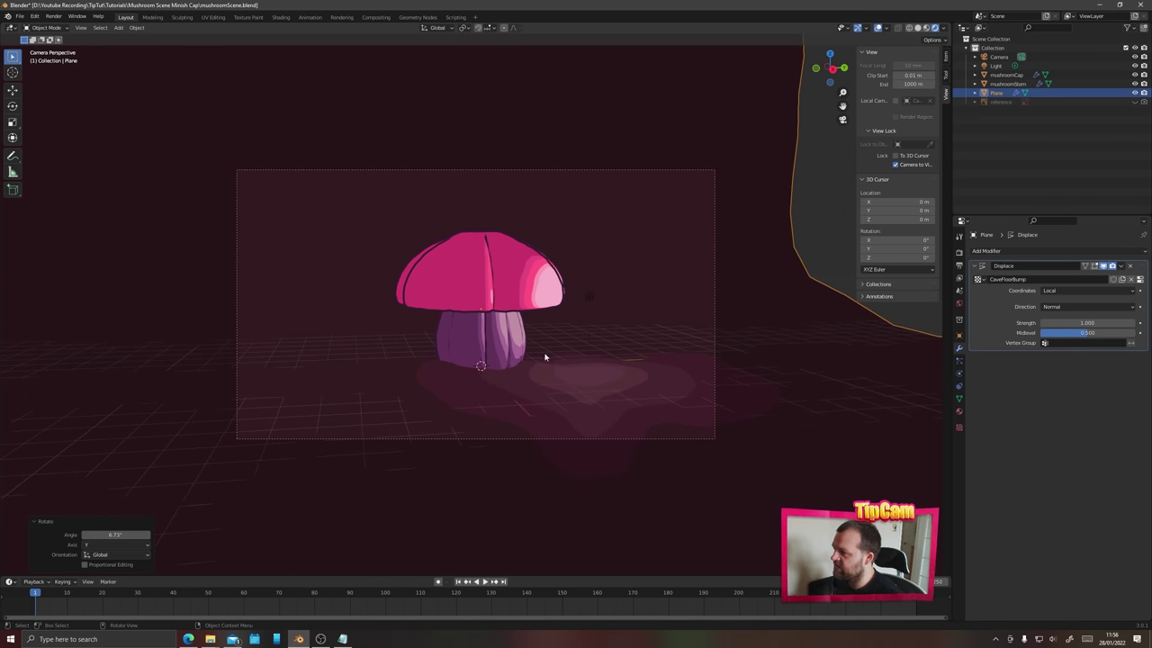
pyautogui.moveTo(527, 340); pyautogui.dragTo(457, 330, button='middle')
pyautogui.click(422, 120)
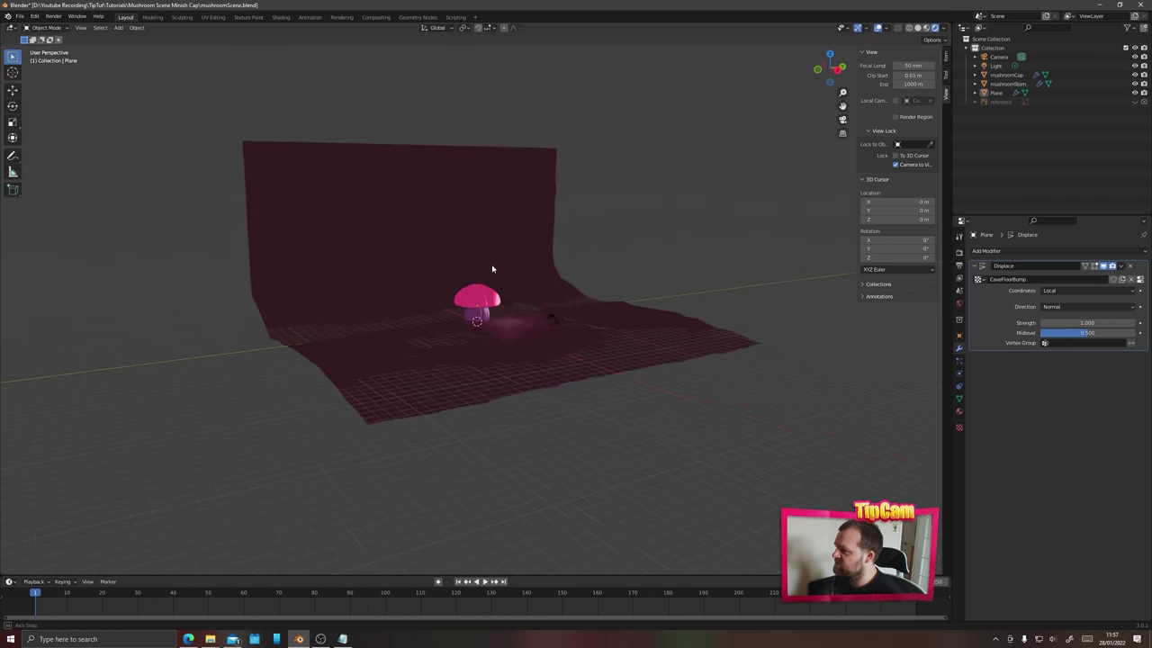
# - Add a spot light and raise it about 19.1 m along Z above the mushroom
pyautogui.moveTo(491, 265); pyautogui.dragTo(459, 320, button='middle')
pyautogui.hotkey('shift', 'a')
pyautogui.moveTo(452, 358)
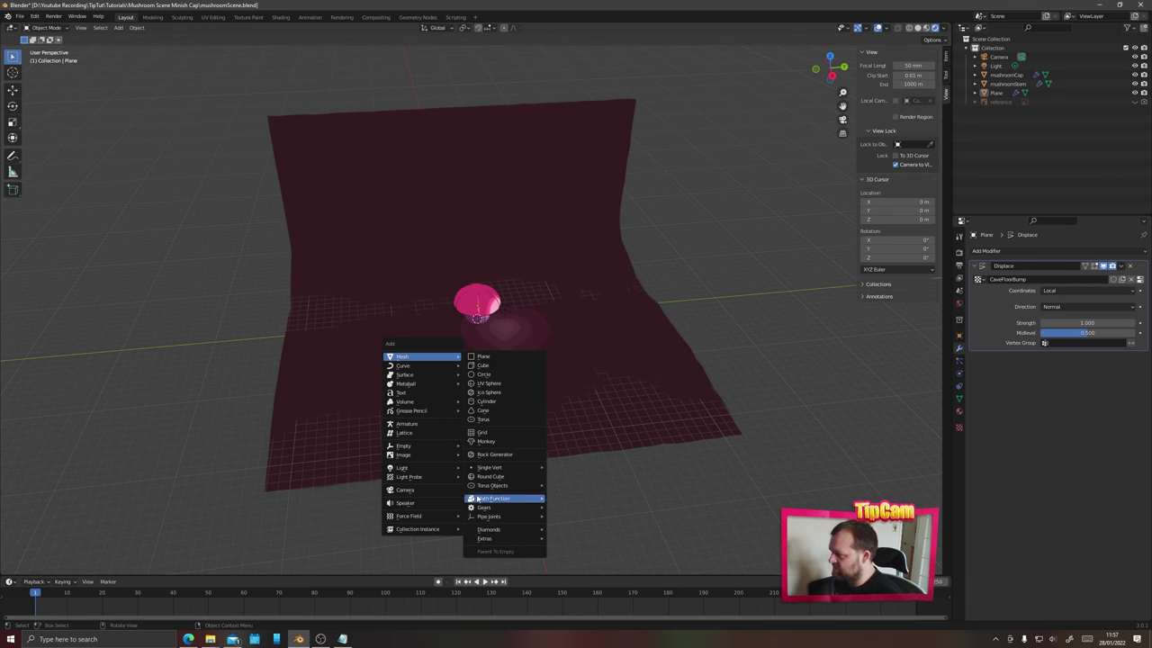
pyautogui.moveTo(432, 468)
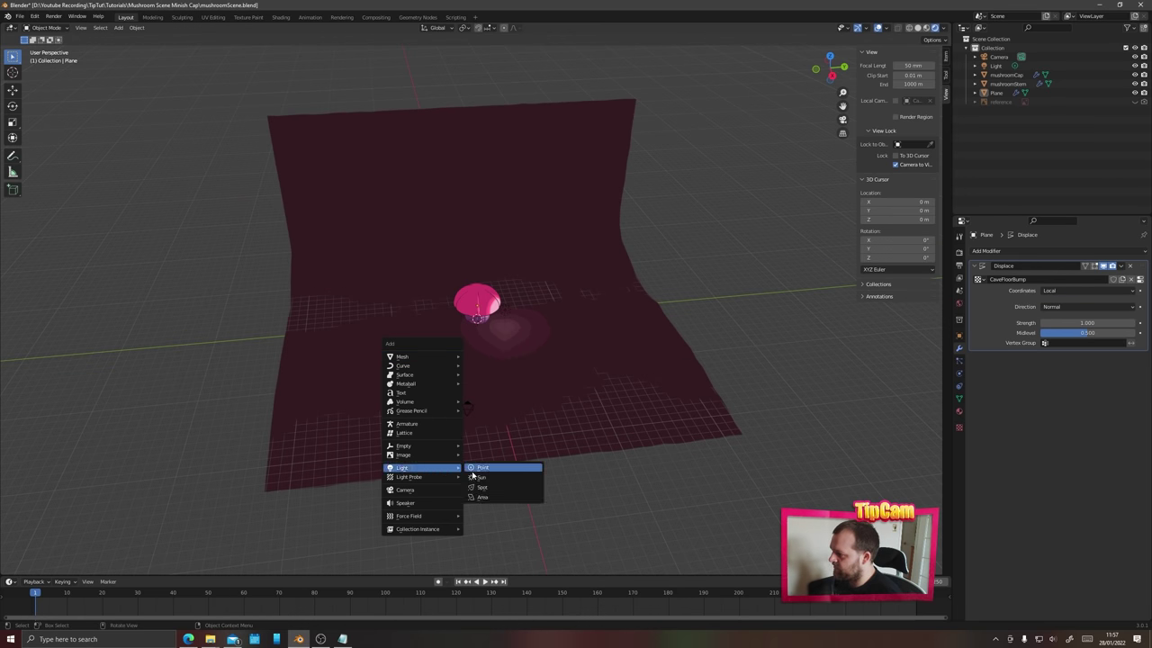
pyautogui.click(486, 485)
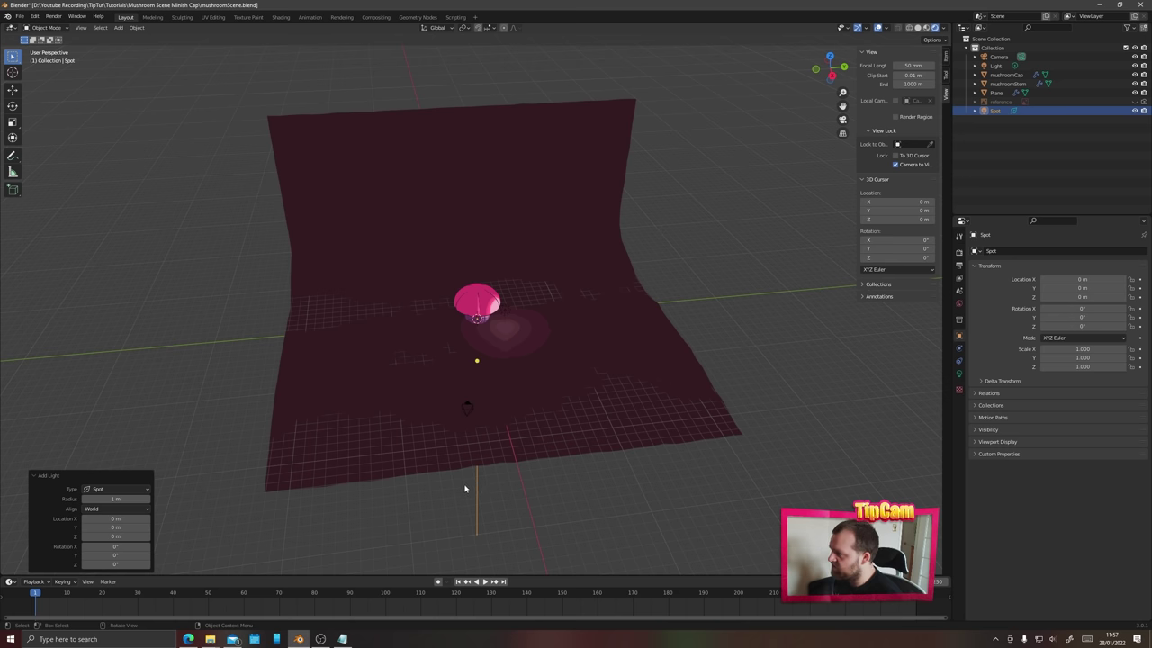
pyautogui.press('g')
pyautogui.press('z')
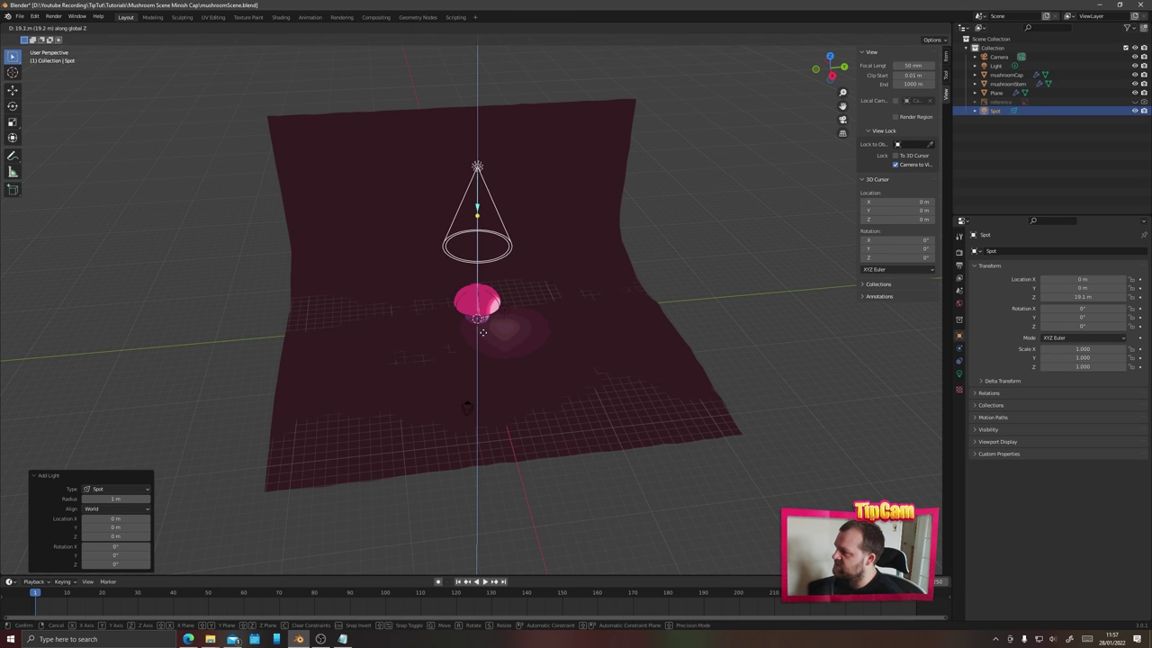
pyautogui.click(482, 332)
# - Try power values of 500 W and 4000 W for the spot light above the mushroom
pyautogui.moveTo(491, 341); pyautogui.dragTo(457, 336, button='middle')
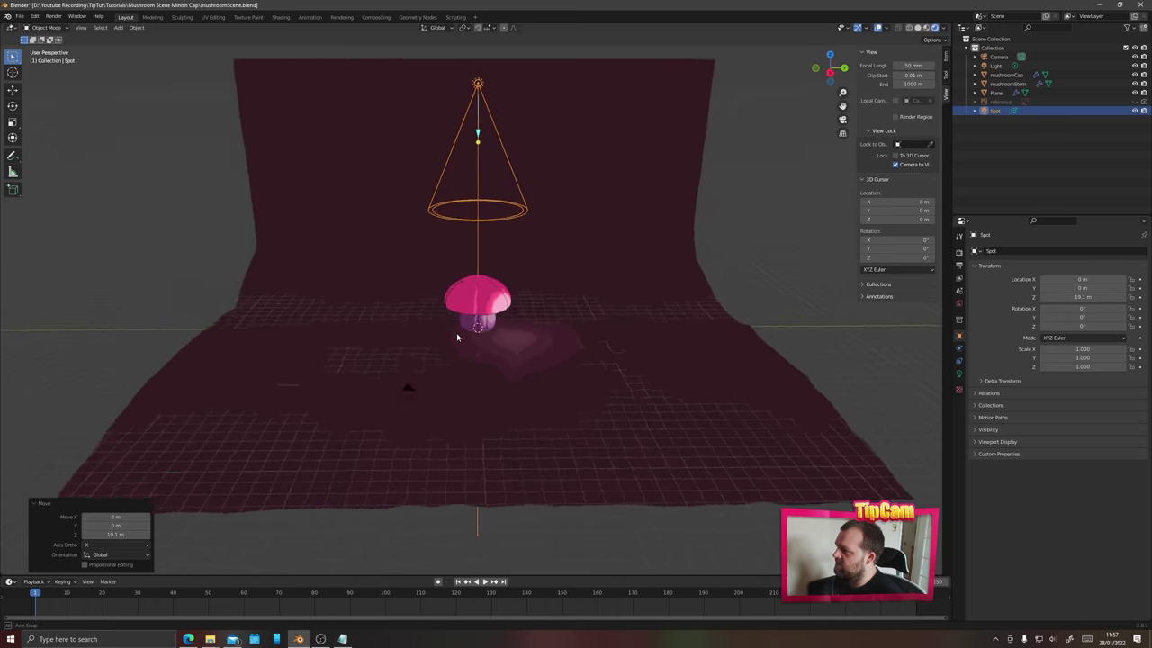
pyautogui.click(959, 372)
pyautogui.doubleClick(1061, 312)
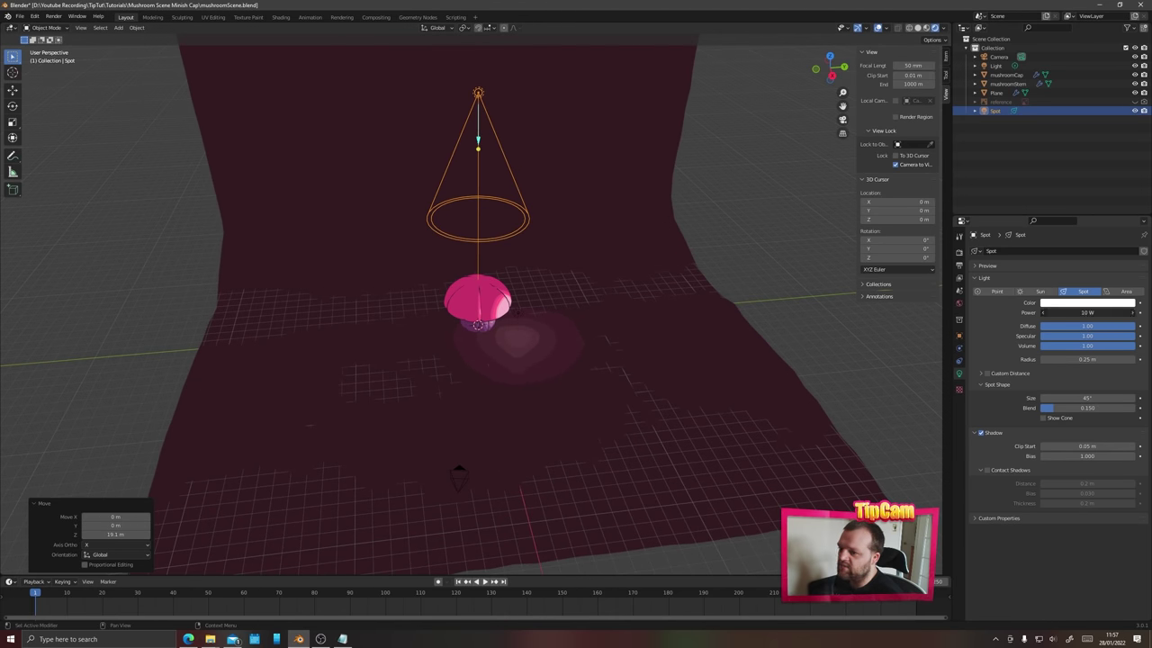
pyautogui.write('500')
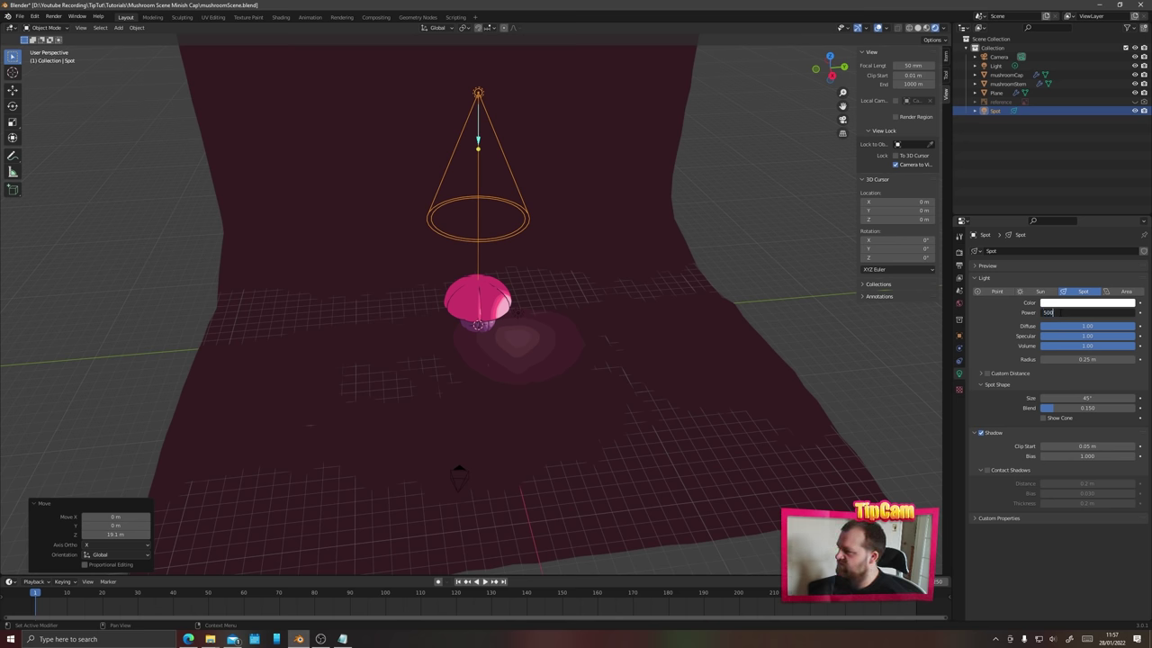
pyautogui.press('Return')
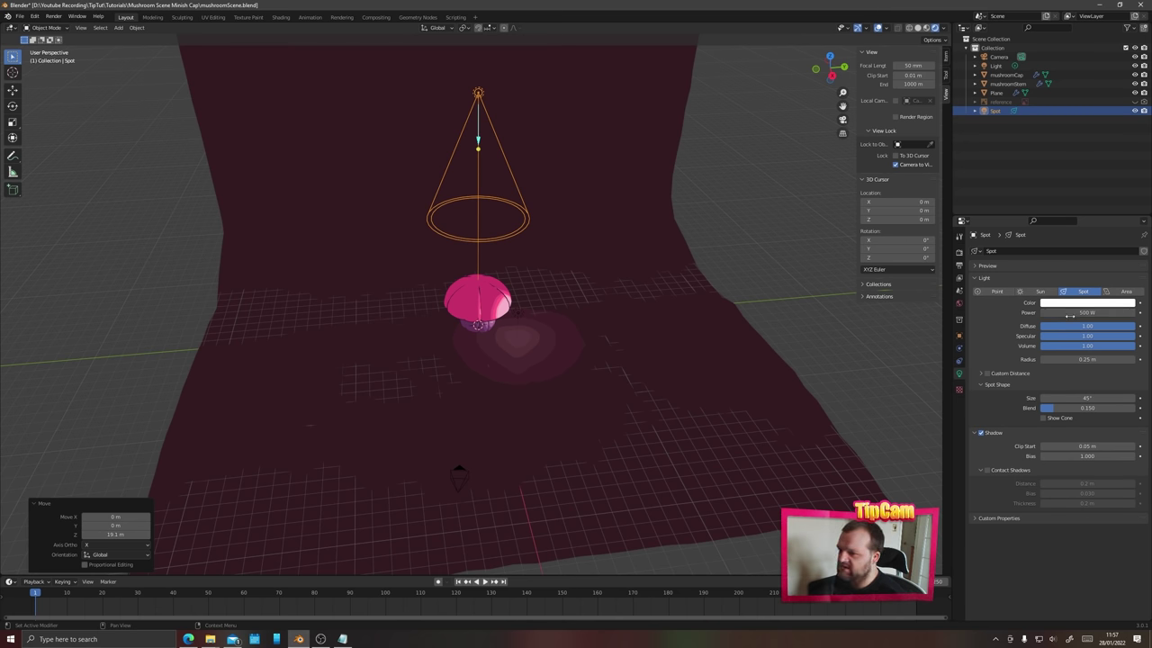
pyautogui.doubleClick(1063, 312)
pyautogui.write('4000')
pyautogui.press('Return')
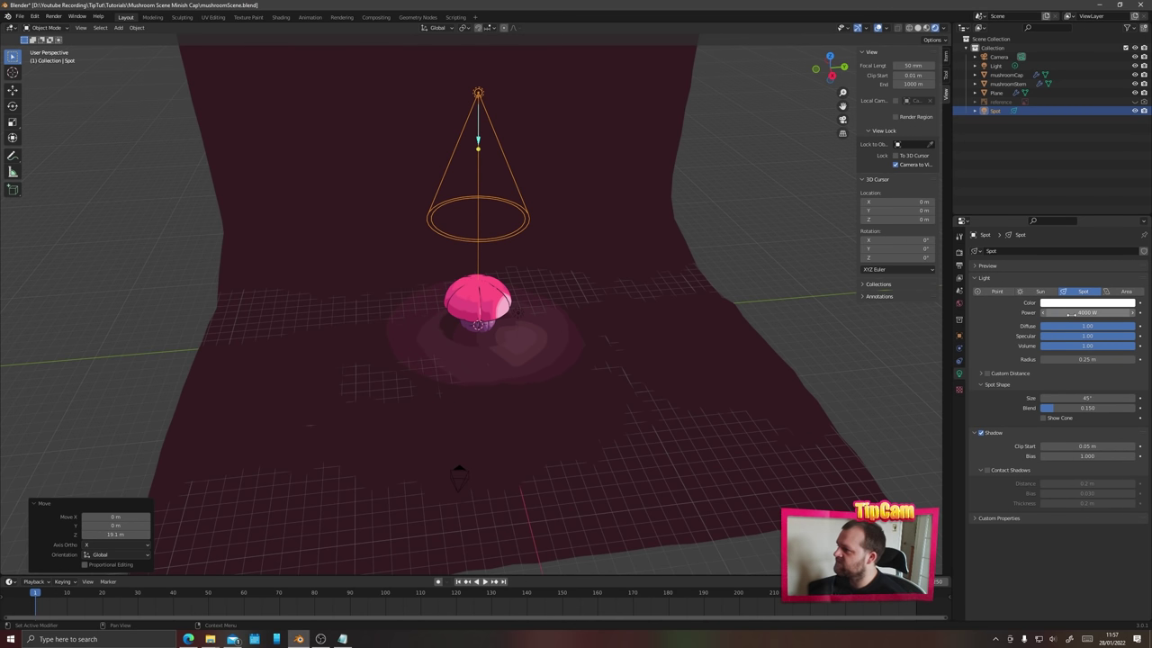
pyautogui.scroll(3, 457, 360)
pyautogui.moveTo(457, 360); pyautogui.dragTo(417, 390, button='middle')
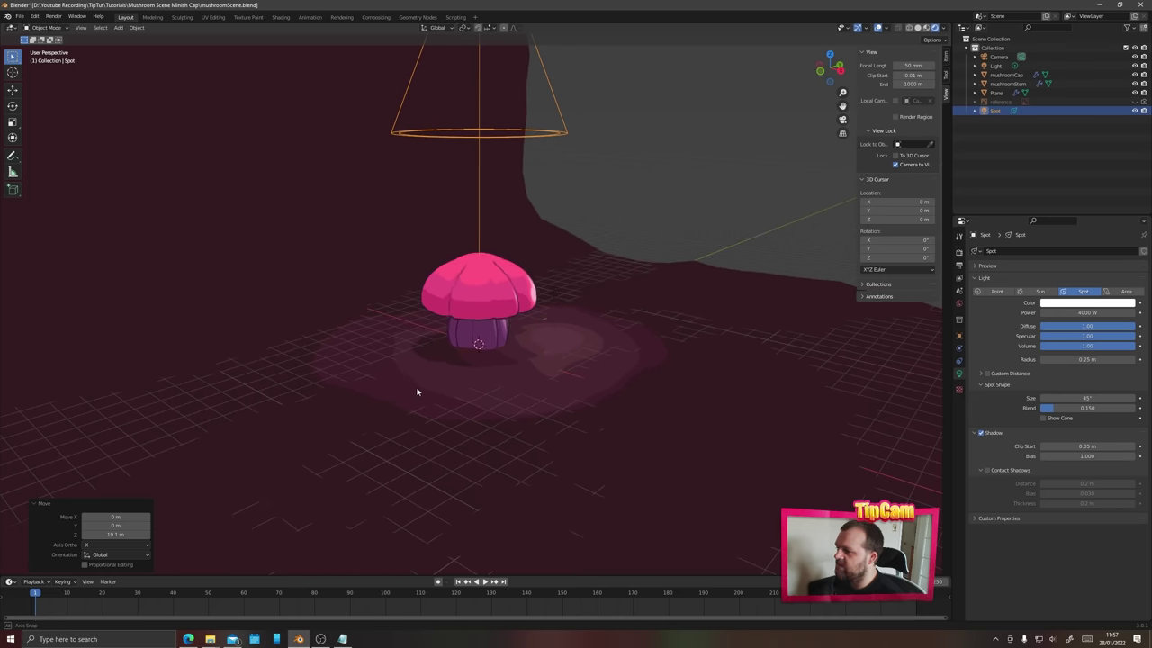
# - Turn off the spot light's shadow and set its power to 3000 W
pyautogui.click(981, 433)
pyautogui.moveTo(528, 340); pyautogui.dragTo(549, 317, button='middle')
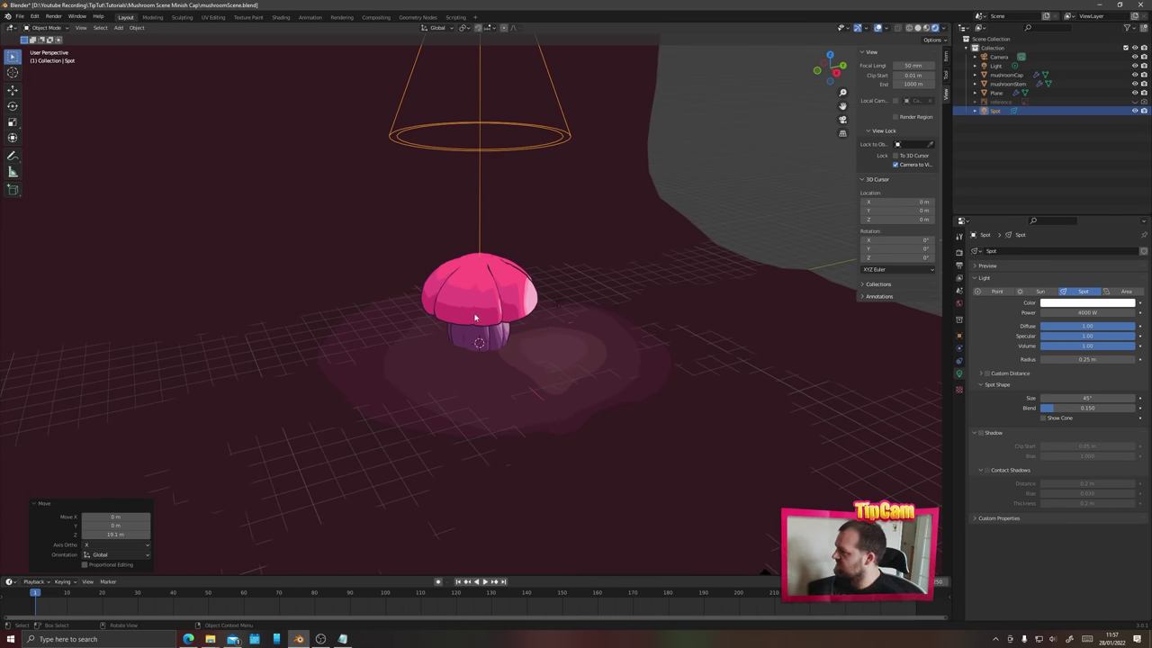
pyautogui.scroll(2, 476, 309)
pyautogui.scroll(-3, 795, 301)
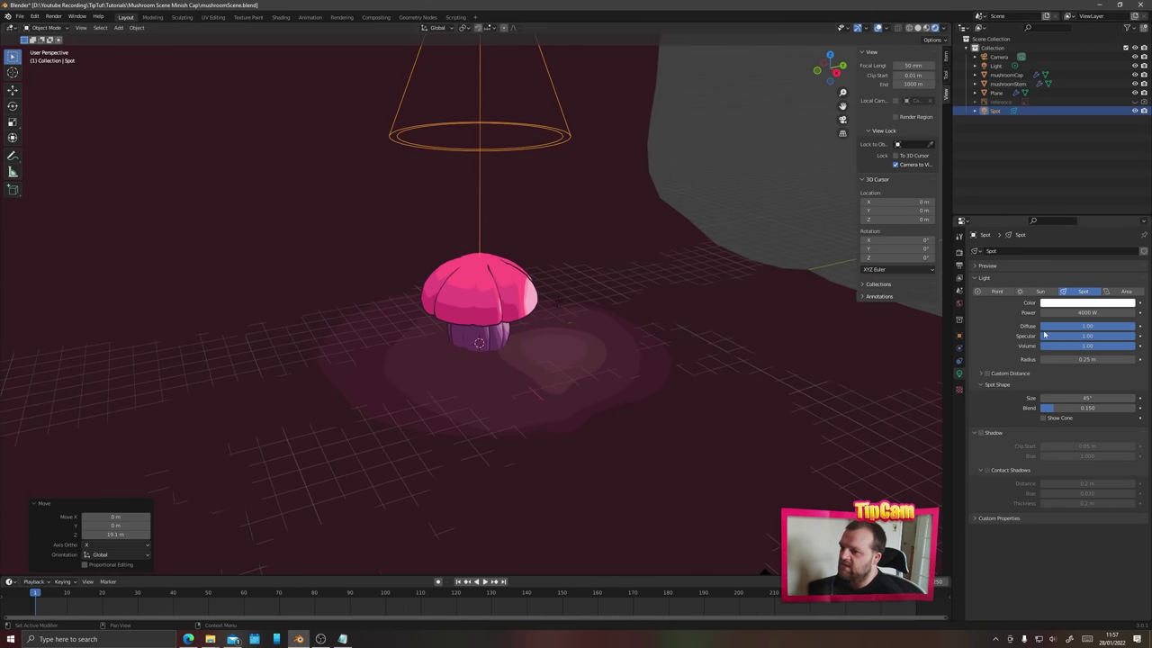
pyautogui.moveTo(1087, 313); pyautogui.dragTo(1070, 312)
pyautogui.click(1070, 312)
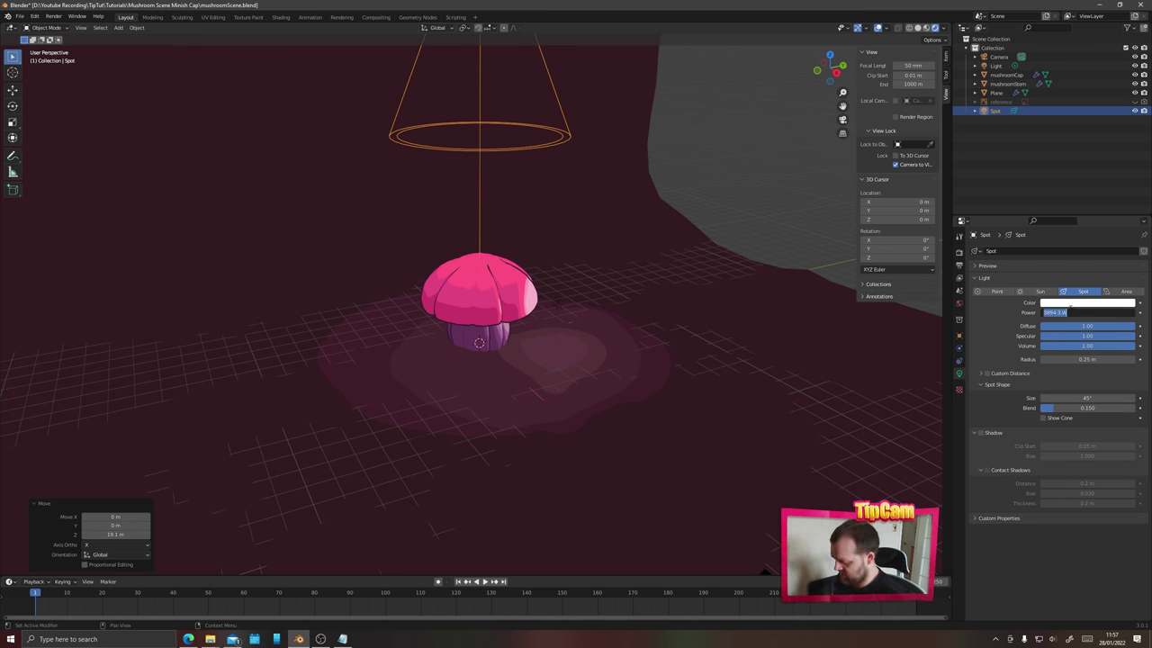
pyautogui.write('3000')
pyautogui.press('Return')
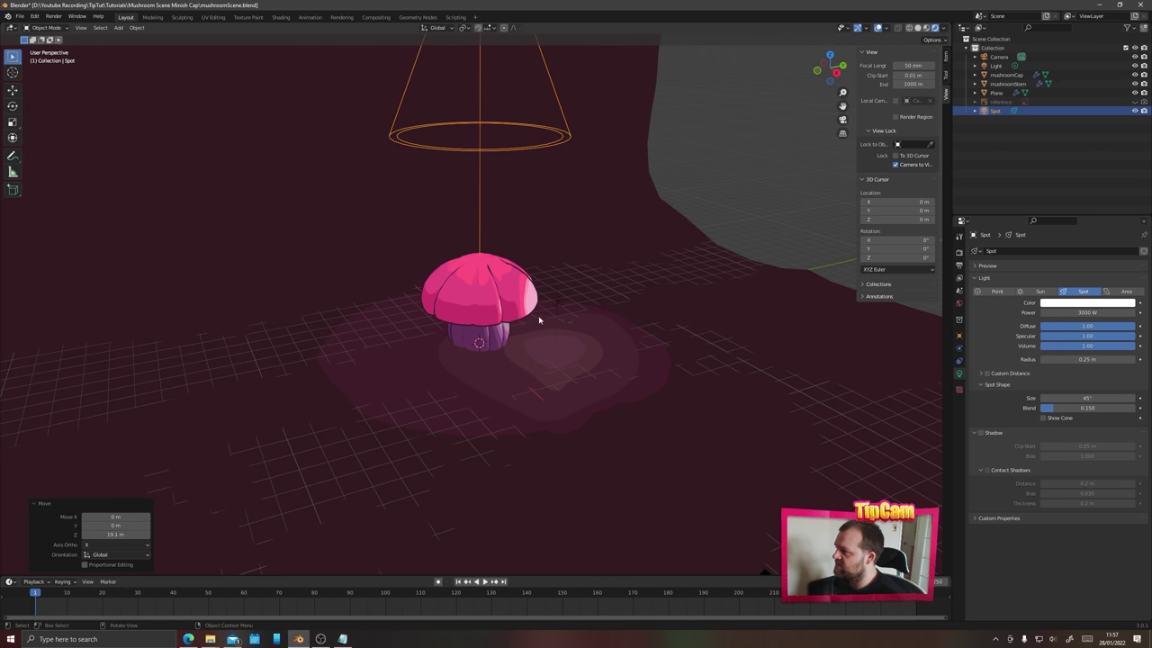
# - Select the point light beside the mushroom and, in top view, move it about 0.6 m along X and 2.3 m along Y
pyautogui.moveTo(521, 363); pyautogui.dragTo(552, 316, button='middle')
pyautogui.click(556, 304)
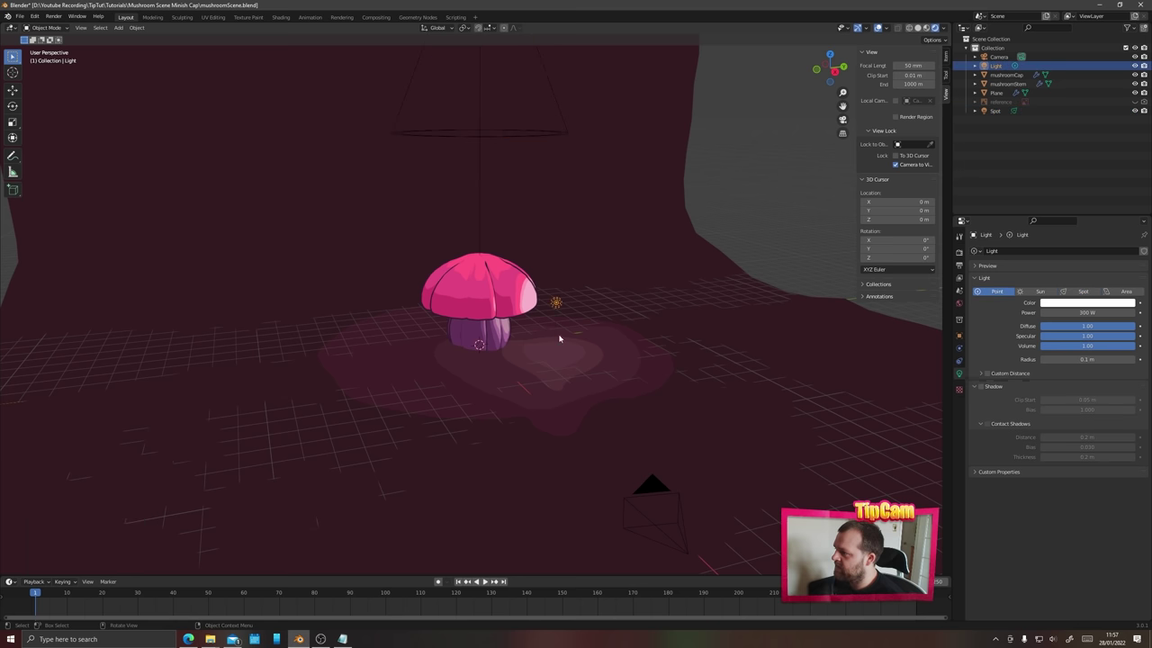
pyautogui.press('KP_7')
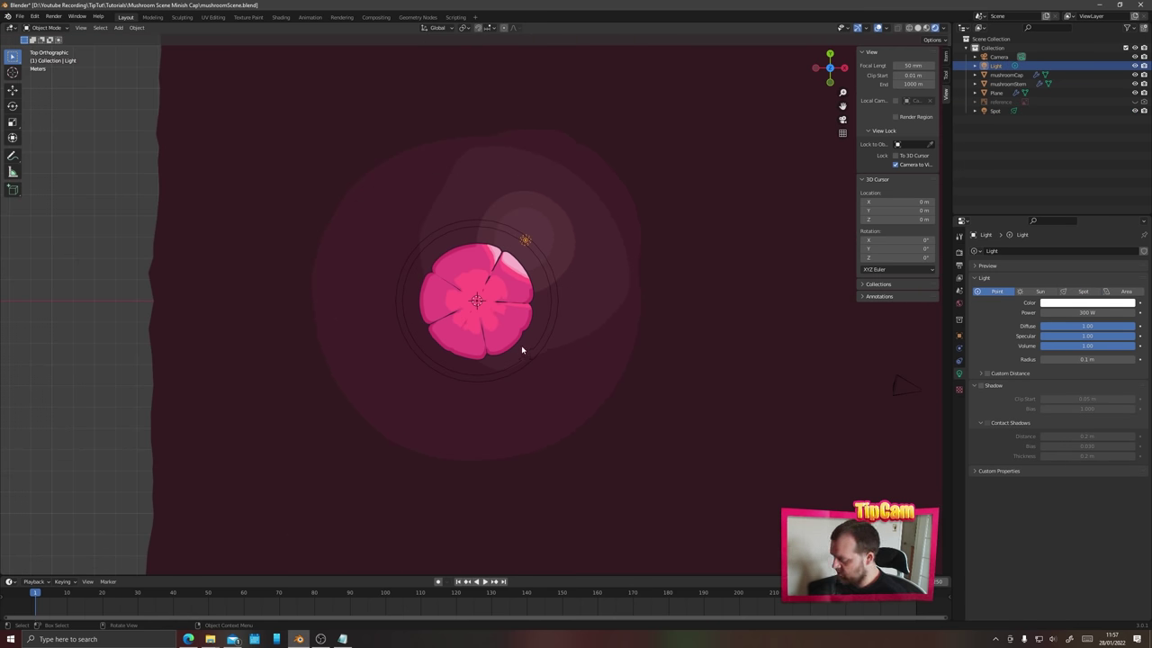
pyautogui.press('g')
pyautogui.click(538, 297)
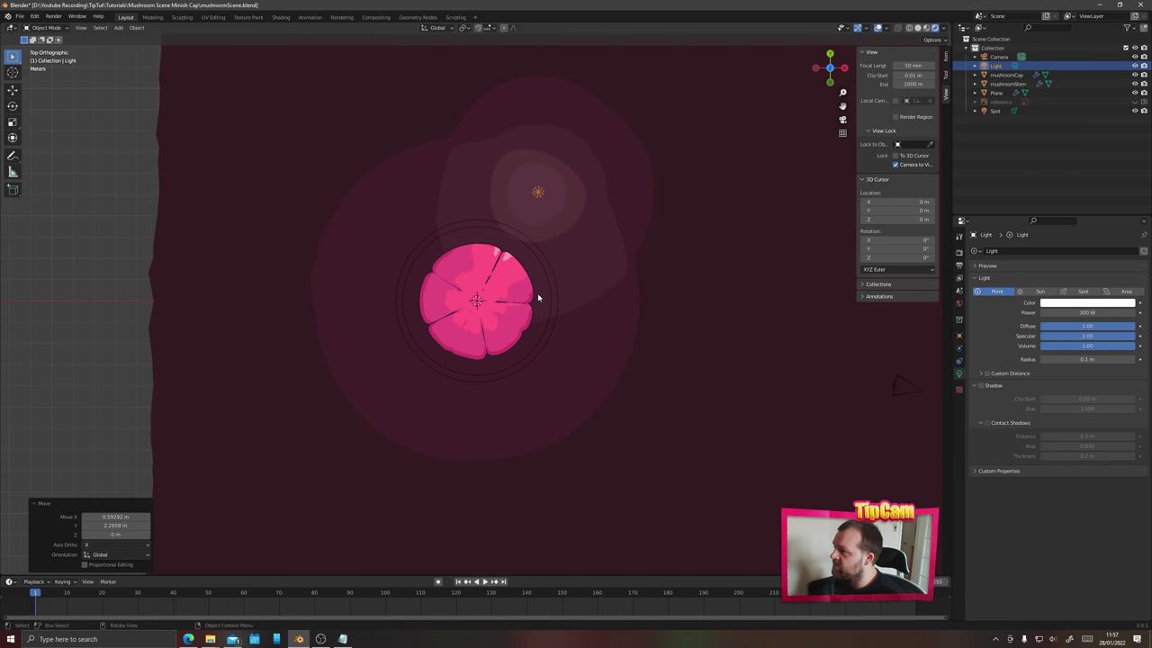
# - Enlarge the point light's radius to about 1.8 m and shift it about -1.7 m along X and -0.2 m along Y
pyautogui.moveTo(1084, 359); pyautogui.dragTo(1151, 359)
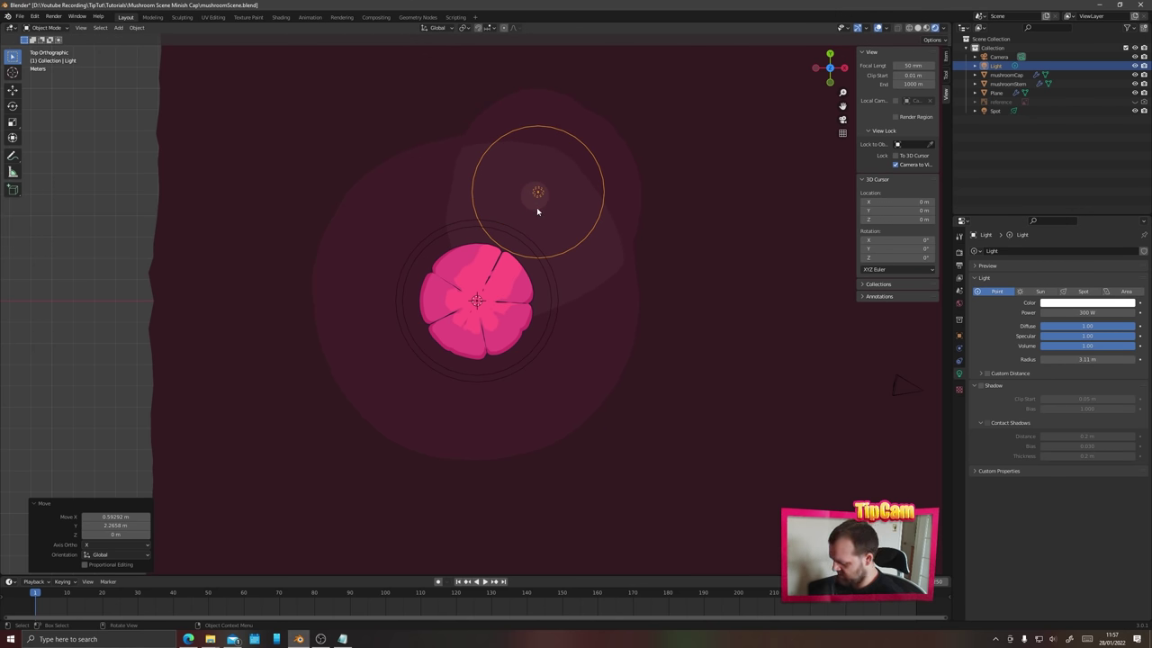
pyautogui.press('g')
pyautogui.click(509, 250)
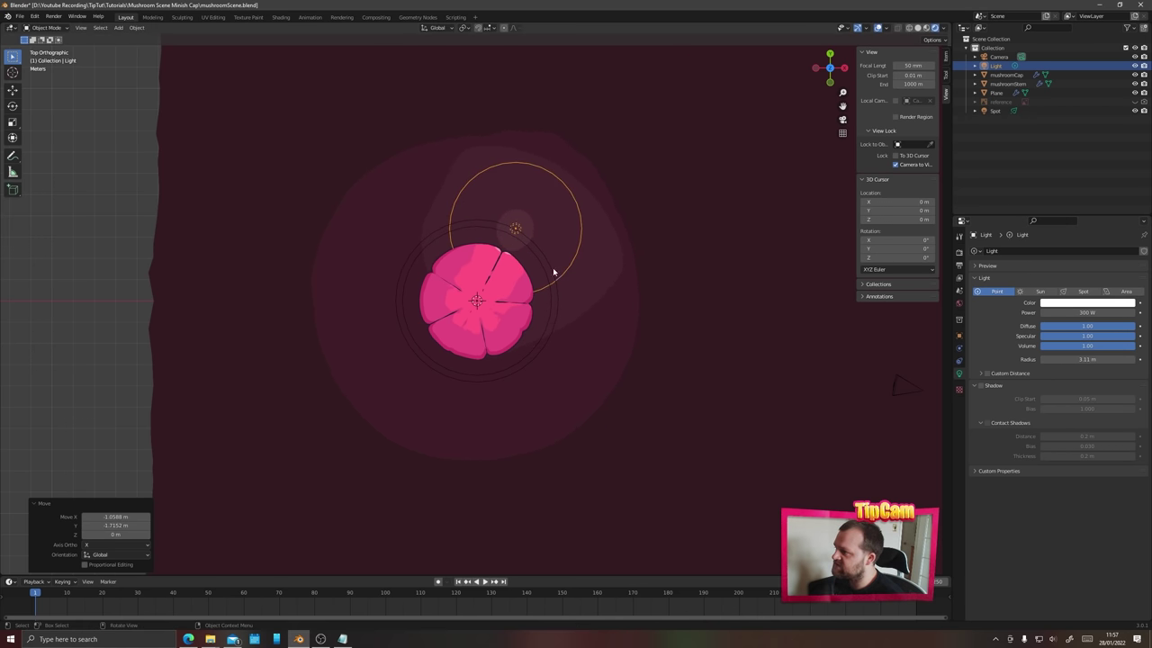
pyautogui.moveTo(1062, 358); pyautogui.dragTo(678, 261)
pyautogui.press('g')
pyautogui.click(497, 209)
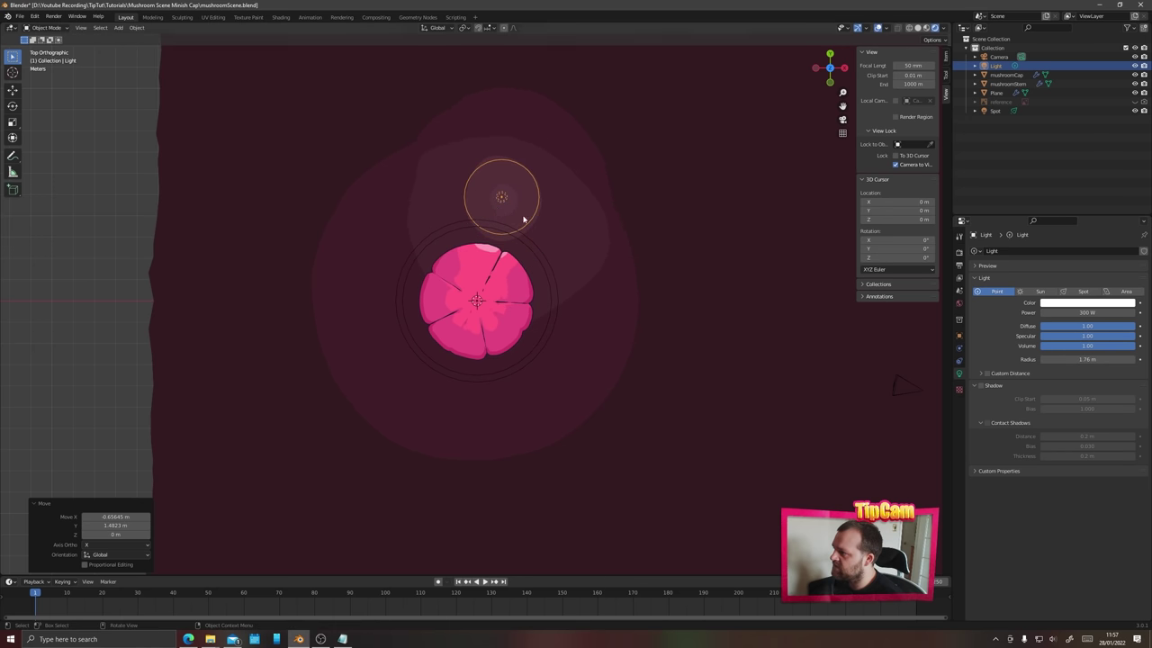
# - Set the point light's power to 1000 W
pyautogui.click(1069, 311)
pyautogui.write('1000')
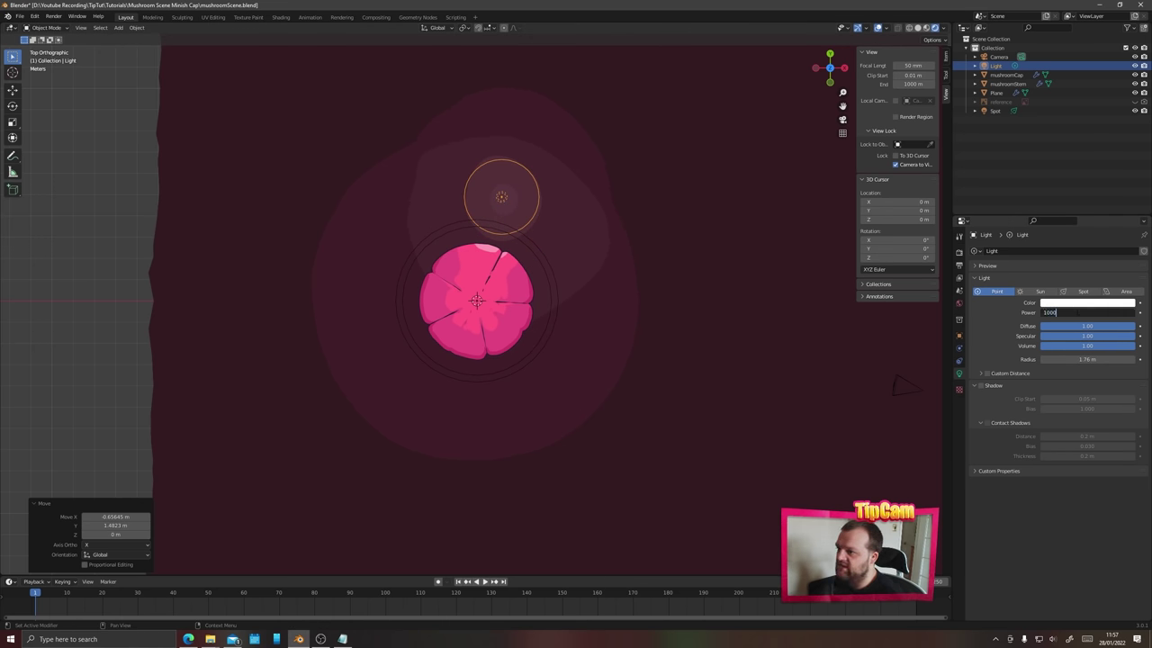
pyautogui.press('Return')
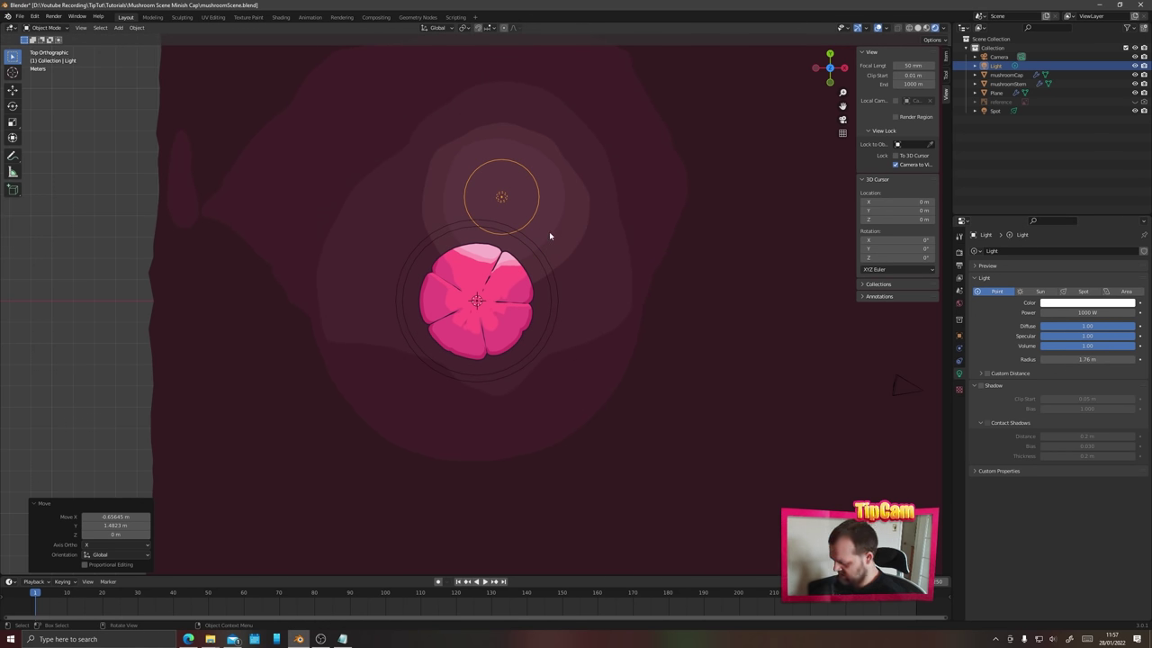
# - Move the point light about 1.4 m along X and increase its radius to about 4 m
pyautogui.press('g')
pyautogui.press('x')
pyautogui.click(813, 296)
pyautogui.moveTo(1087, 359); pyautogui.dragTo(1132, 358)
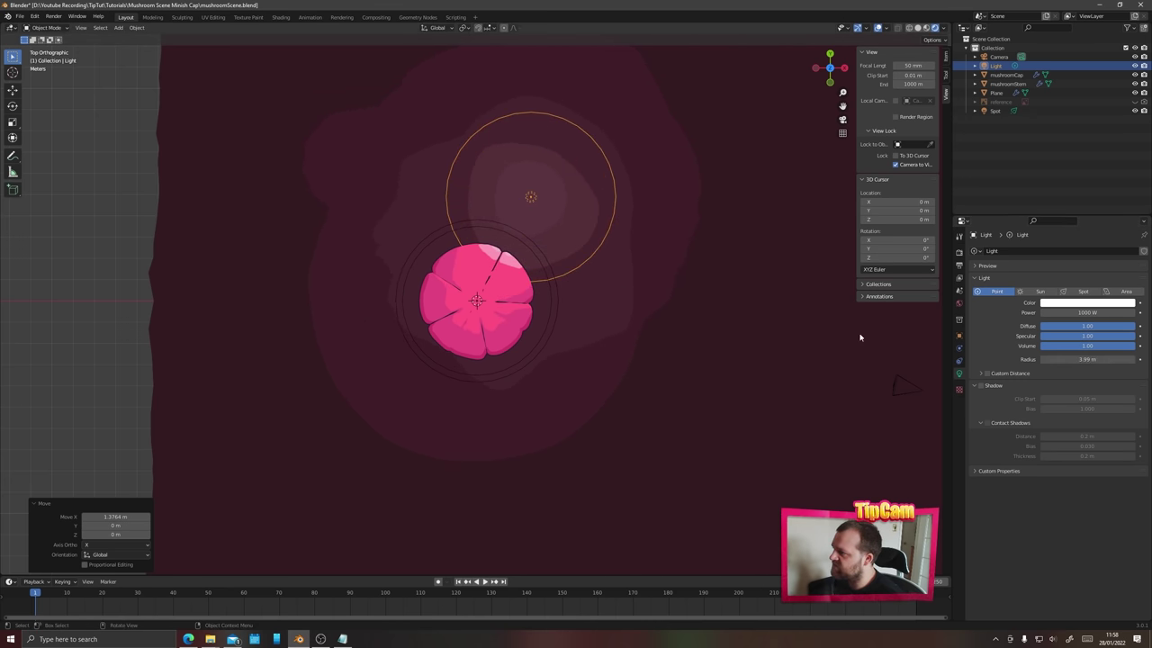
# - Lower the point light about 1.3 m along Z
pyautogui.moveTo(533, 226); pyautogui.dragTo(600, 301, button='middle')
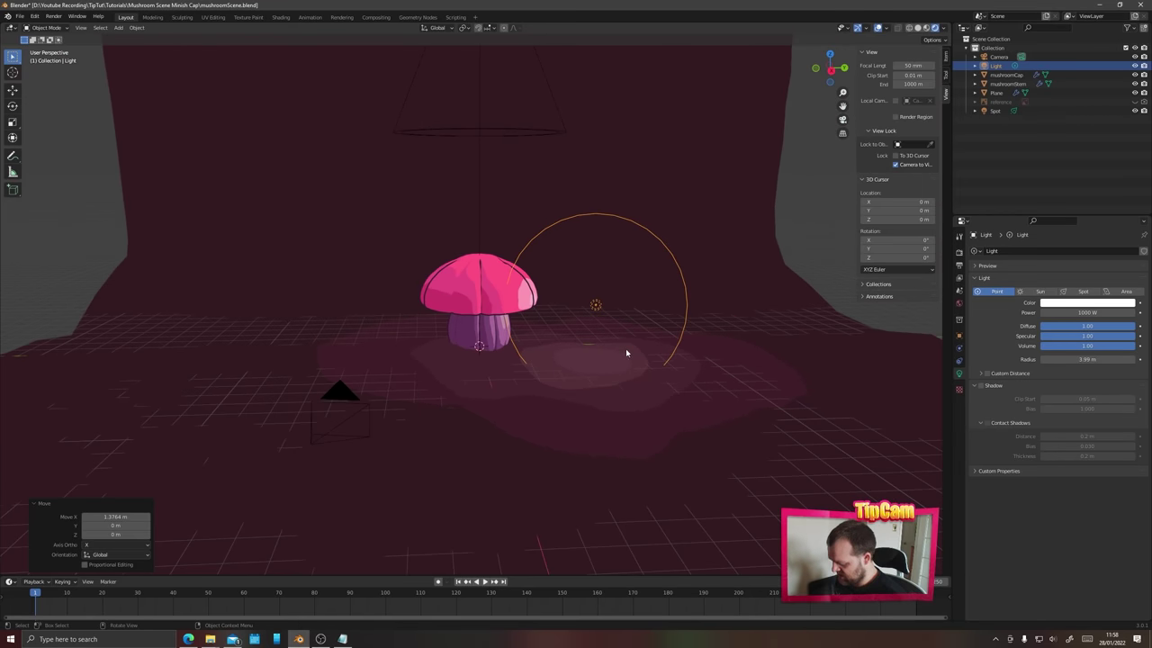
pyautogui.press('g')
pyautogui.press('z')
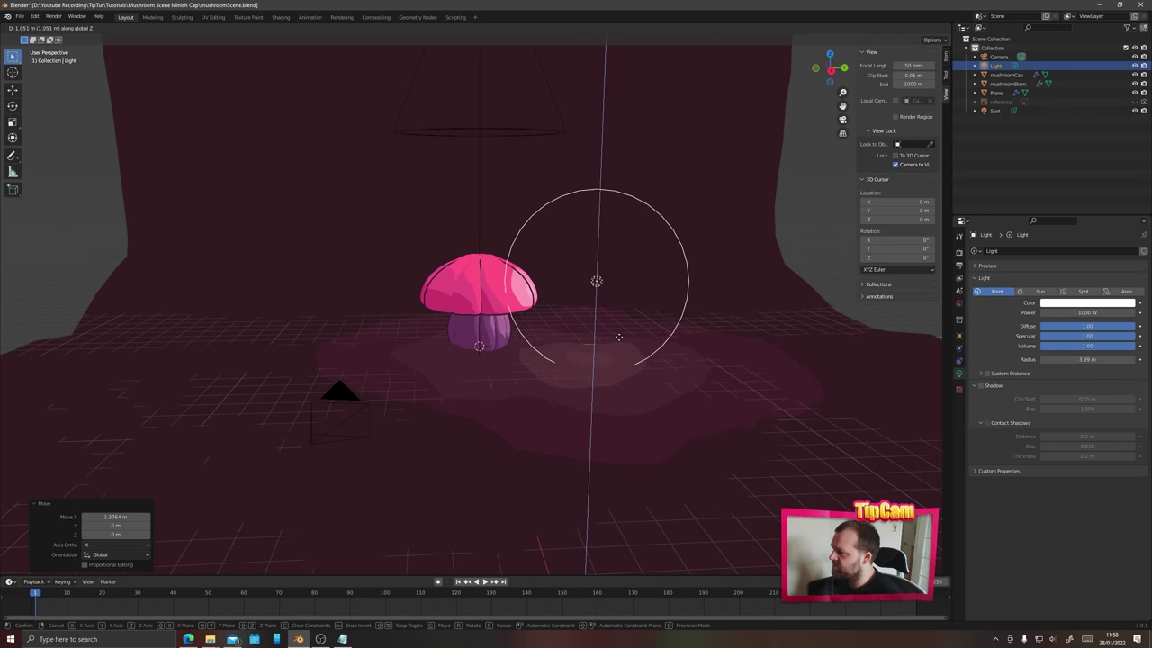
pyautogui.click(617, 389)
pyautogui.moveTo(618, 388); pyautogui.dragTo(529, 393, button='middle')
# - In top view, shift the point light about -0.7 m along X and -1.2 m along Y, and check the camera view
pyautogui.press('KP_7')
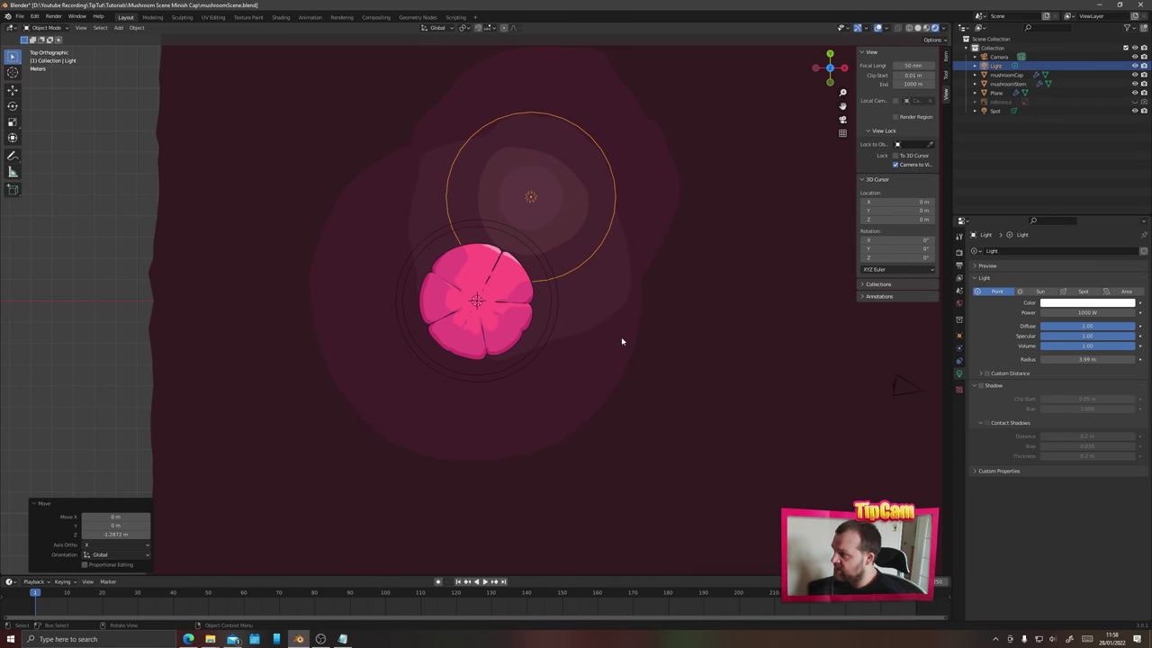
pyautogui.press('g')
pyautogui.click(604, 364)
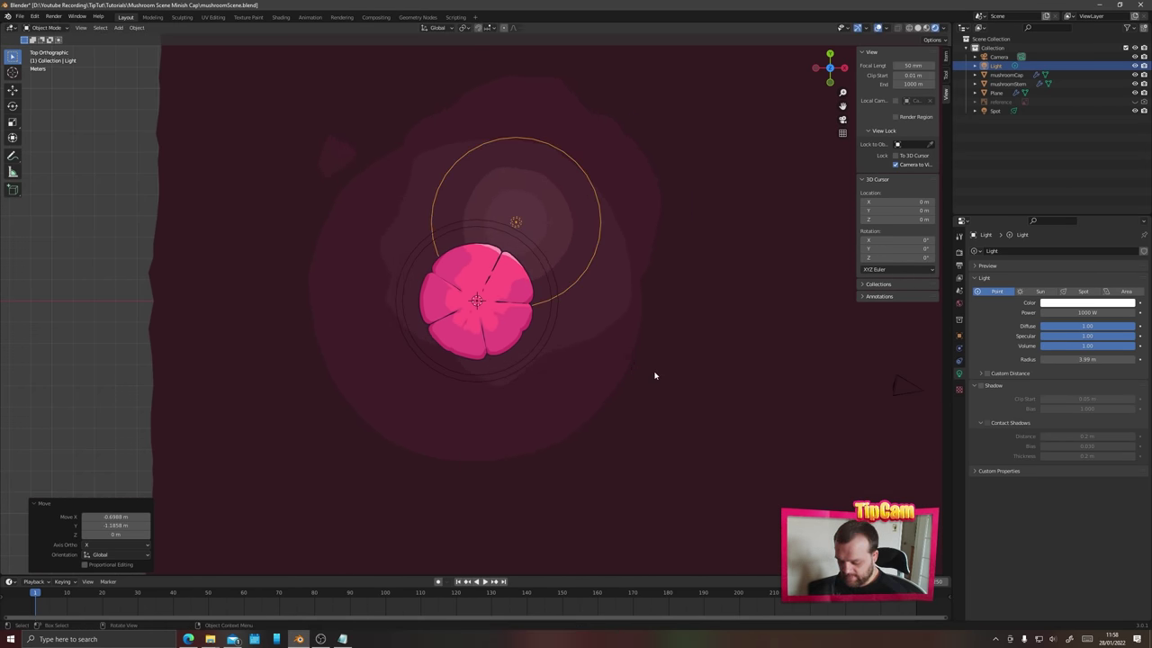
pyautogui.press('KP_0')
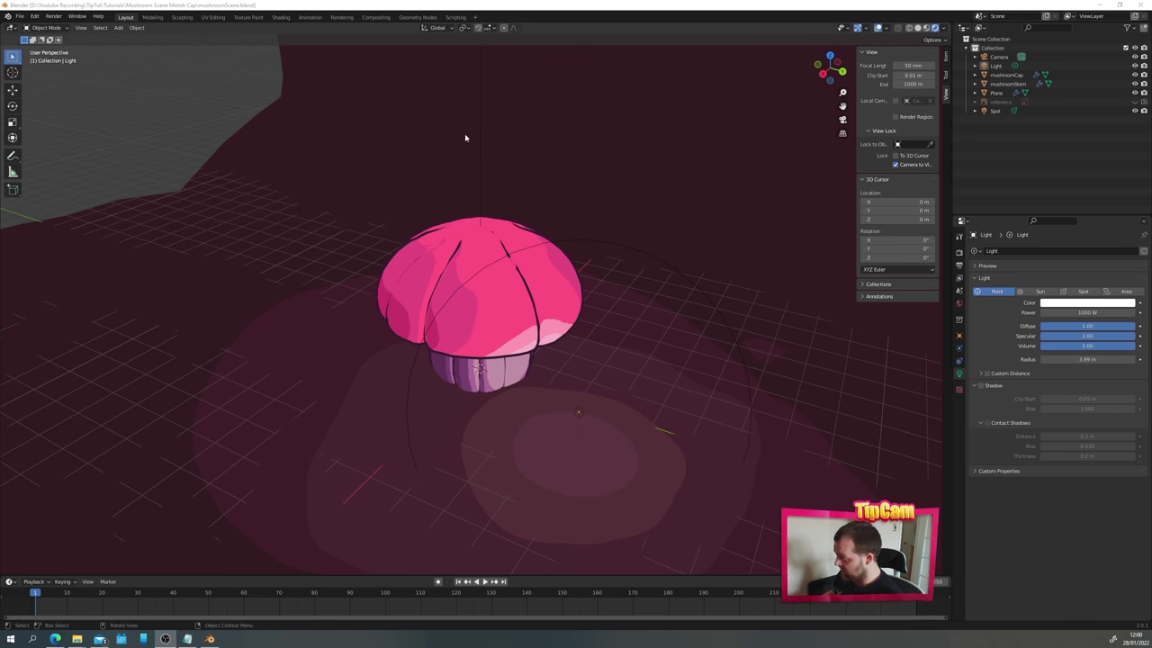
# - Select the mushroom cap and place the 3D cursor on the cap's surface near its peak
pyautogui.moveTo(231, 200); pyautogui.dragTo(360, 239, button='middle')
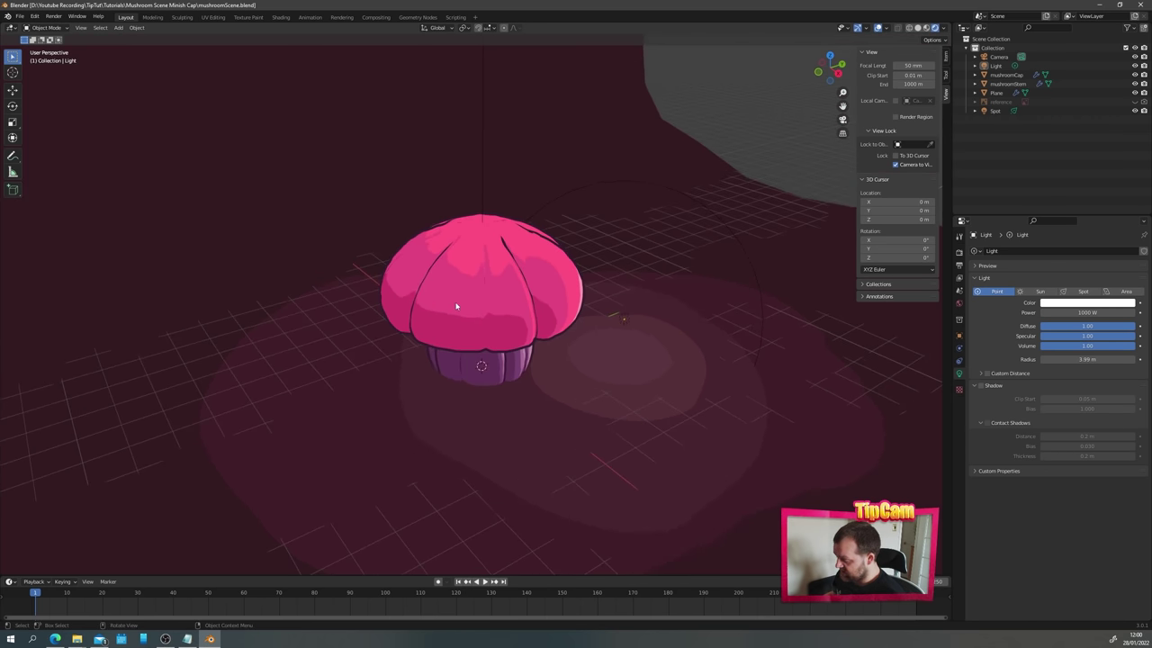
pyautogui.click(487, 287)
pyautogui.moveTo(487, 287); pyautogui.dragTo(550, 268, button='middle')
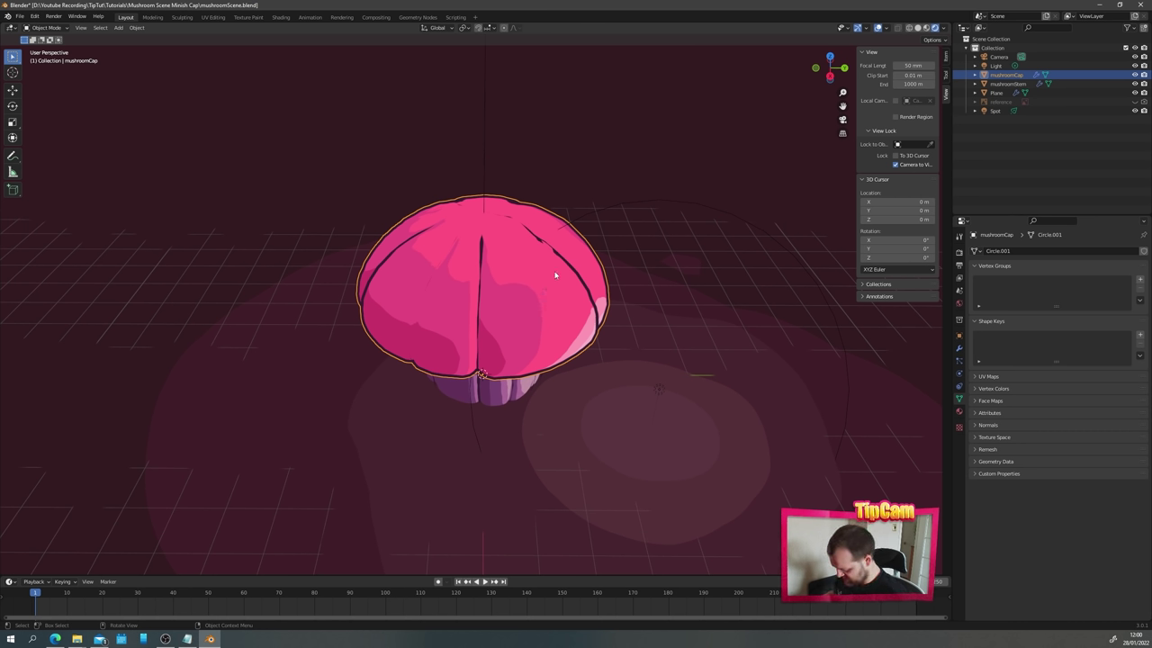
pyautogui.keyDown('shift'); pyautogui.rightClick(483, 211); pyautogui.keyUp('shift')
pyautogui.moveTo(456, 332); pyautogui.dragTo(490, 331, button='middle')
# - Add a blank Grease Pencil object at the 3D cursor and rename it MushroomSpots
pyautogui.hotkey('shift', 'a')
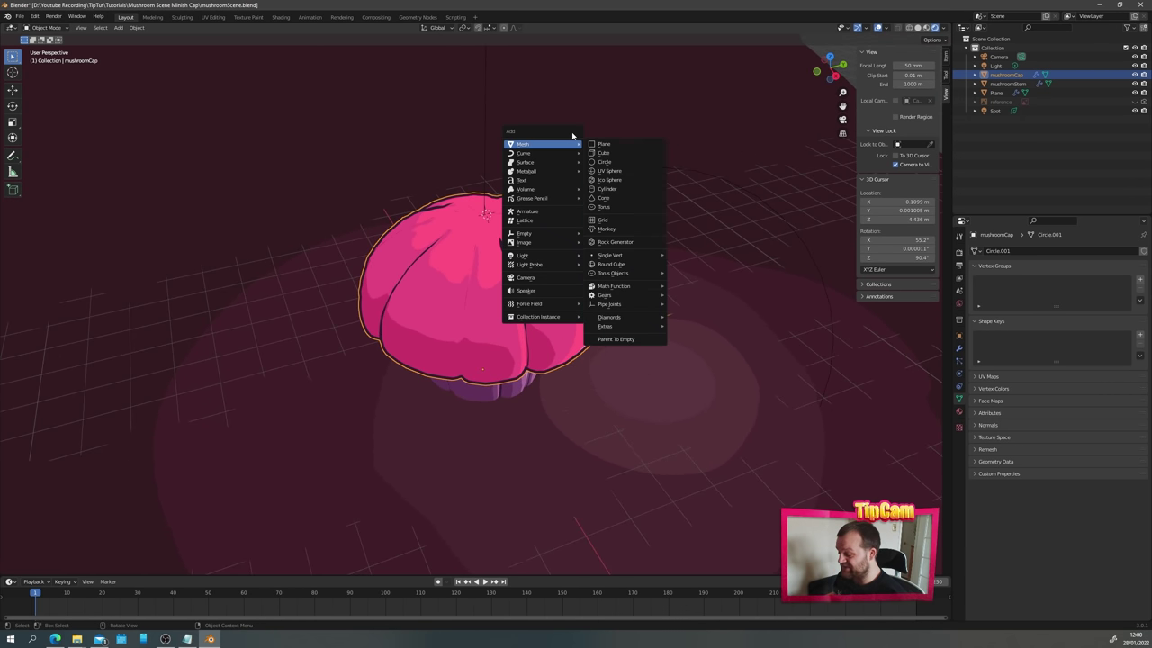
pyautogui.moveTo(558, 198)
pyautogui.click(598, 202)
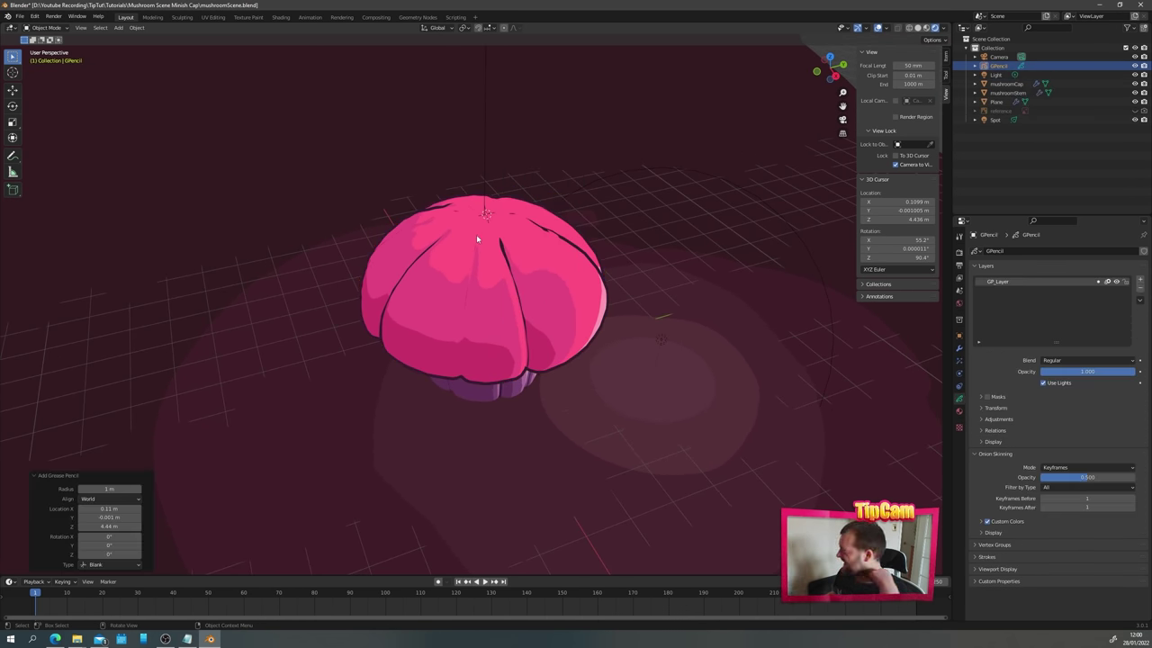
pyautogui.doubleClick(999, 66)
pyautogui.write('Mu')
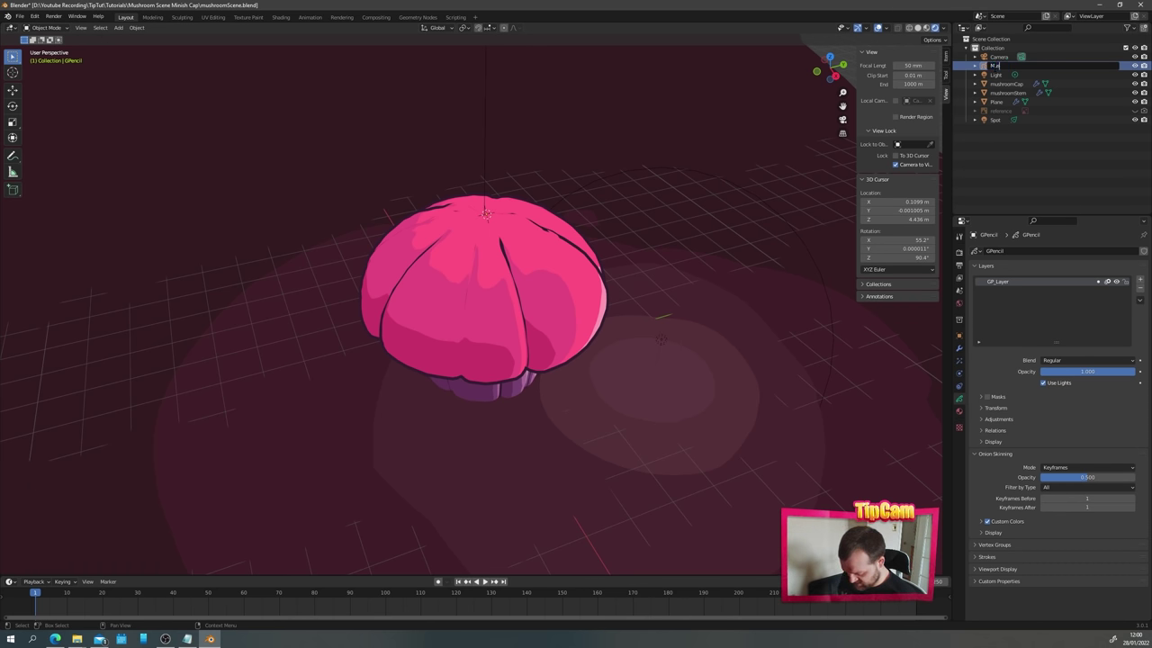
pyautogui.write('shroomSpots')
pyautogui.press('Return')
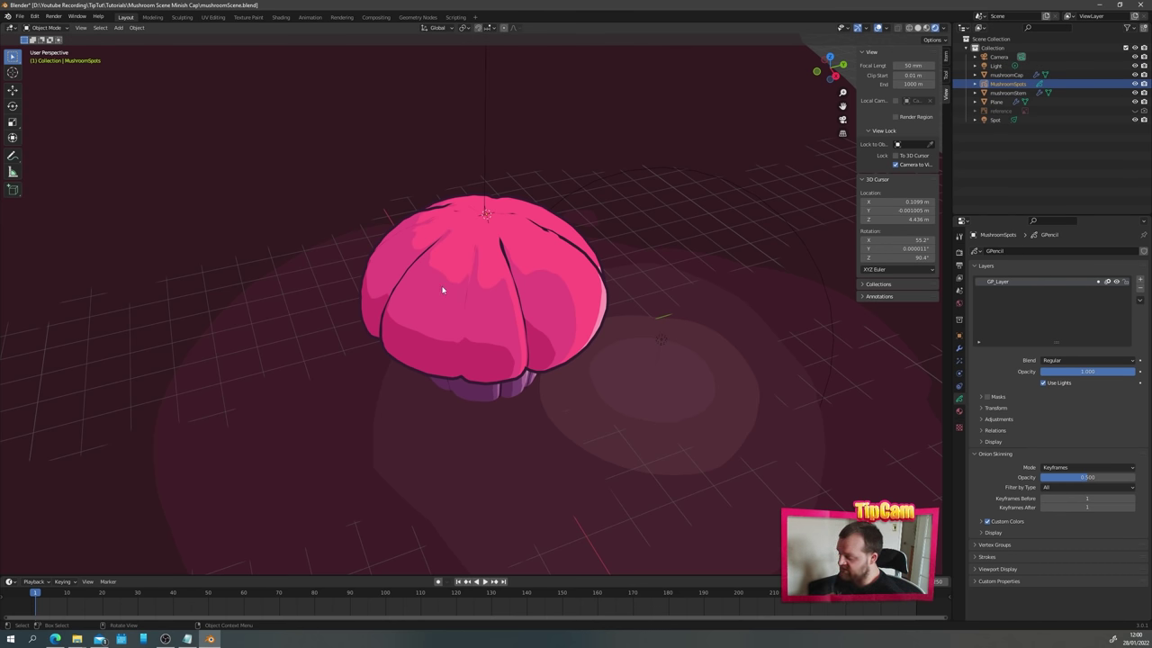
# - With MushroomSpots selected, rename its Grease Pencil layer to Spots
pyautogui.click(485, 263)
pyautogui.click(1006, 83)
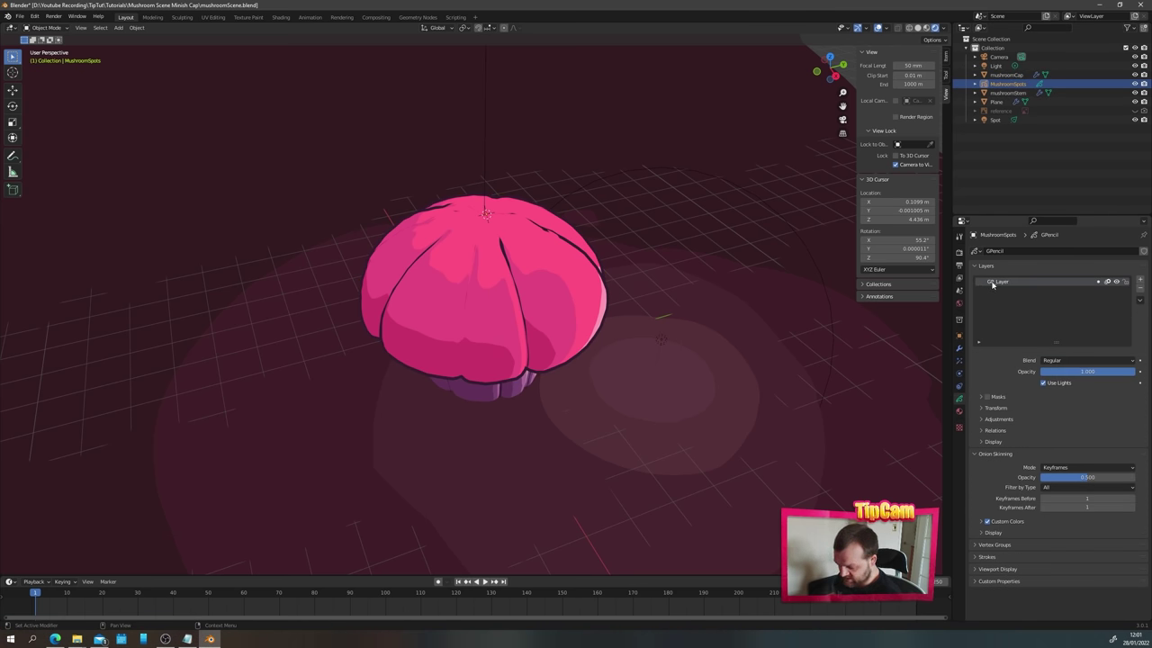
pyautogui.doubleClick(992, 282)
pyautogui.write('Spo')
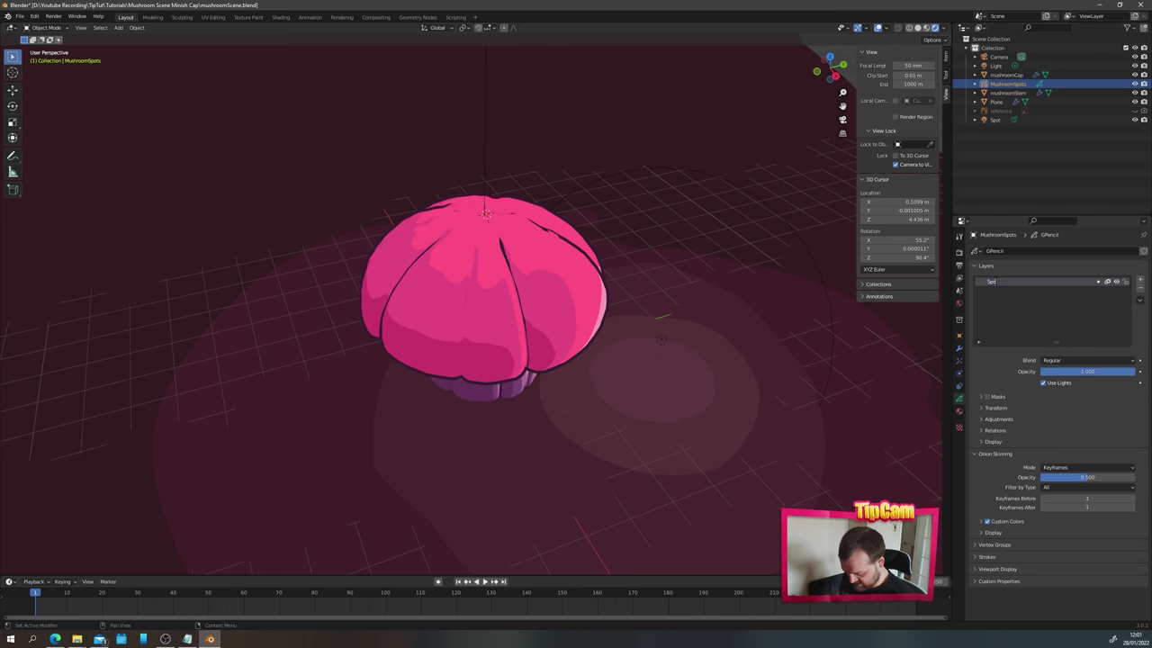
pyautogui.write('ts')
pyautogui.press('Return')
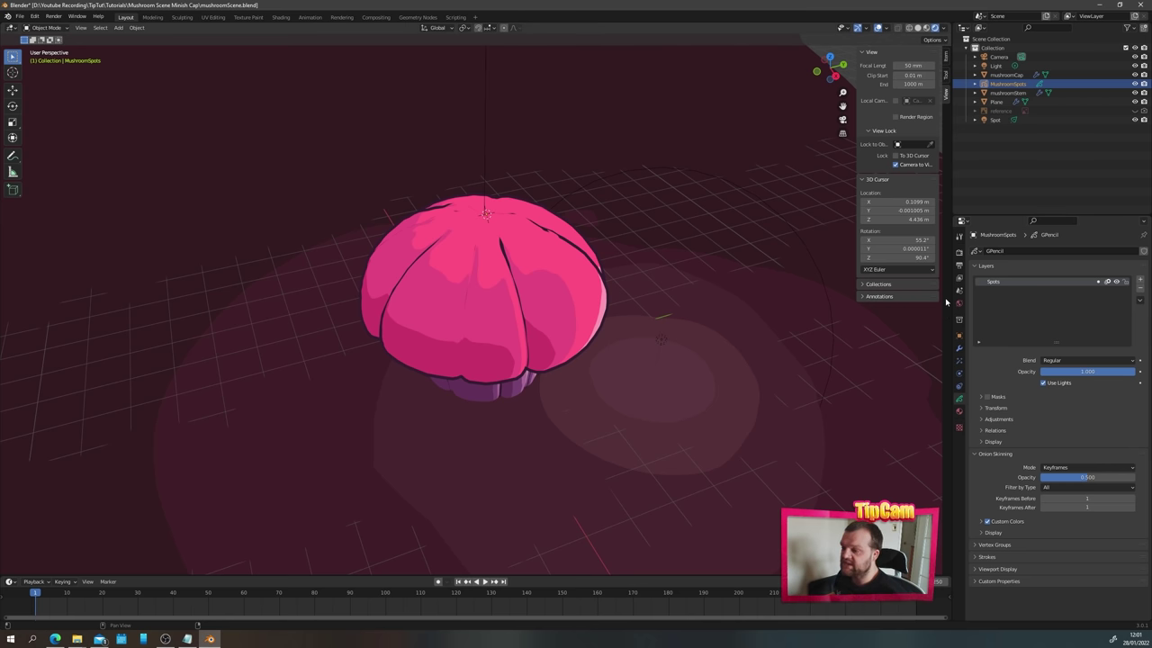
# - Unlink the default Black material from the MushroomSpots object
pyautogui.click(959, 412)
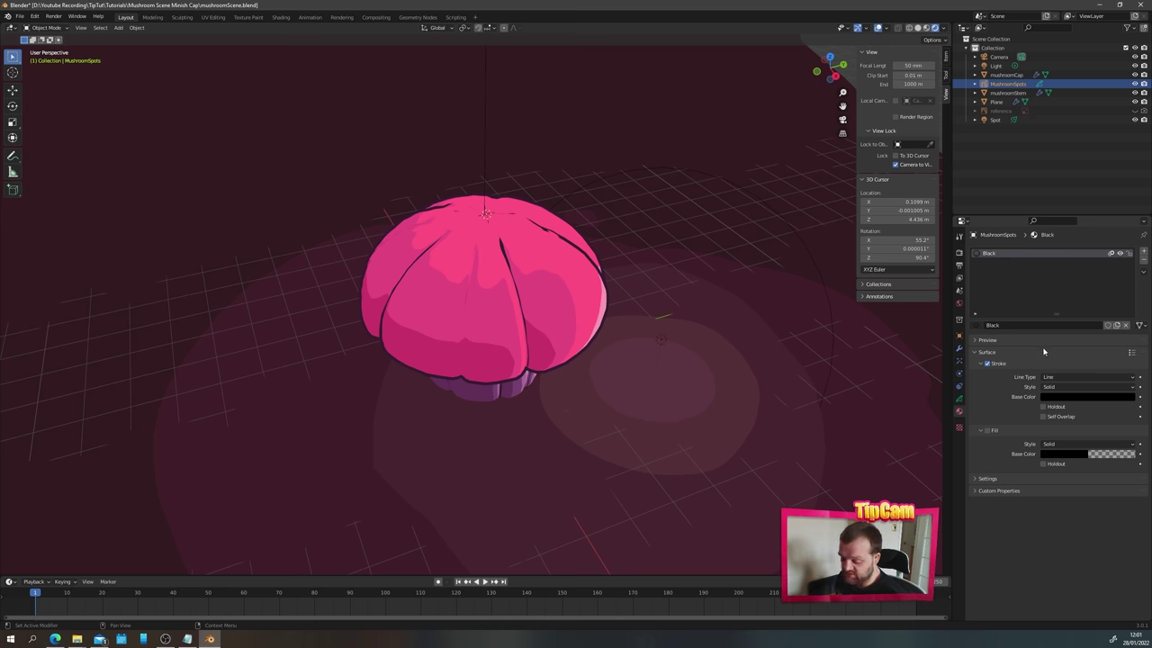
pyautogui.click(1125, 326)
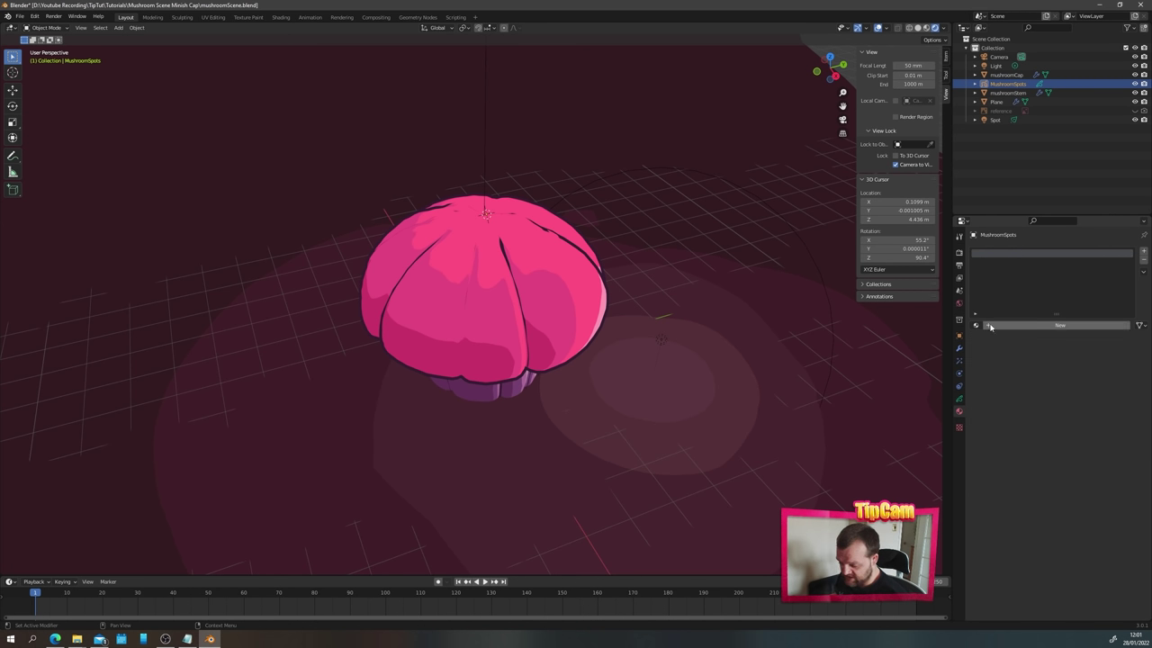
# - Create a new material for the MushroomSpots object and name it Spots
pyautogui.click(990, 326)
pyautogui.doubleClick(990, 325)
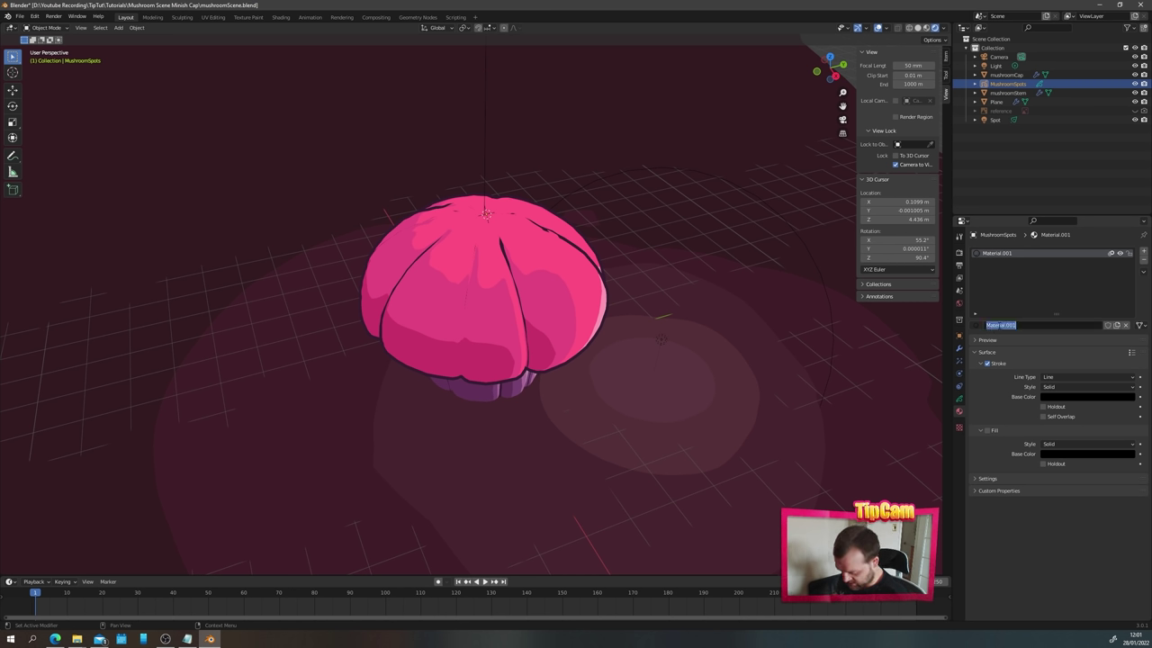
pyautogui.write('Spots')
pyautogui.press('Return')
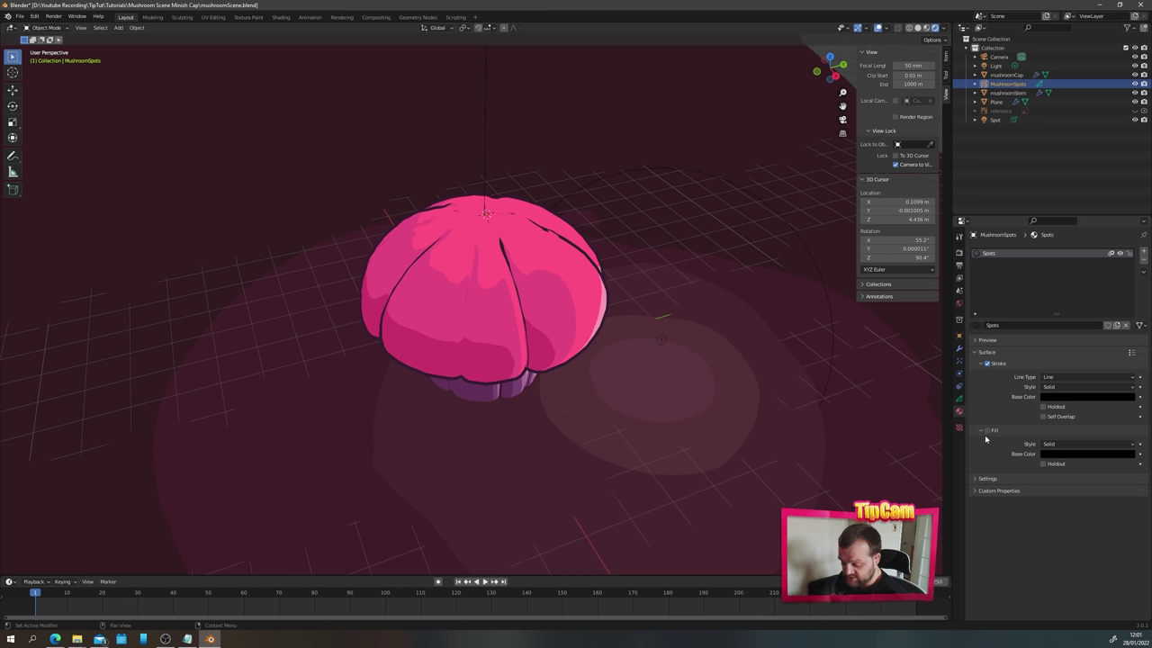
# - Turn off the Spots material's stroke, enable its fill, and set the fill's base color to white
pyautogui.click(987, 431)
pyautogui.click(987, 364)
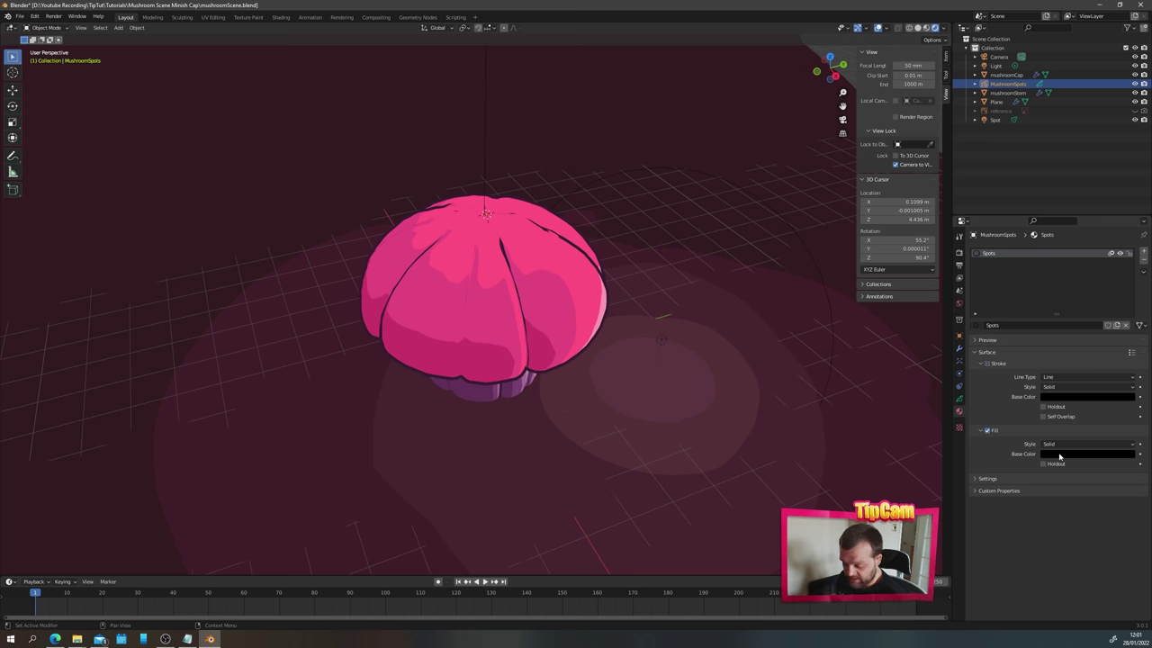
pyautogui.click(1060, 456)
pyautogui.moveTo(1127, 342); pyautogui.dragTo(1126, 324)
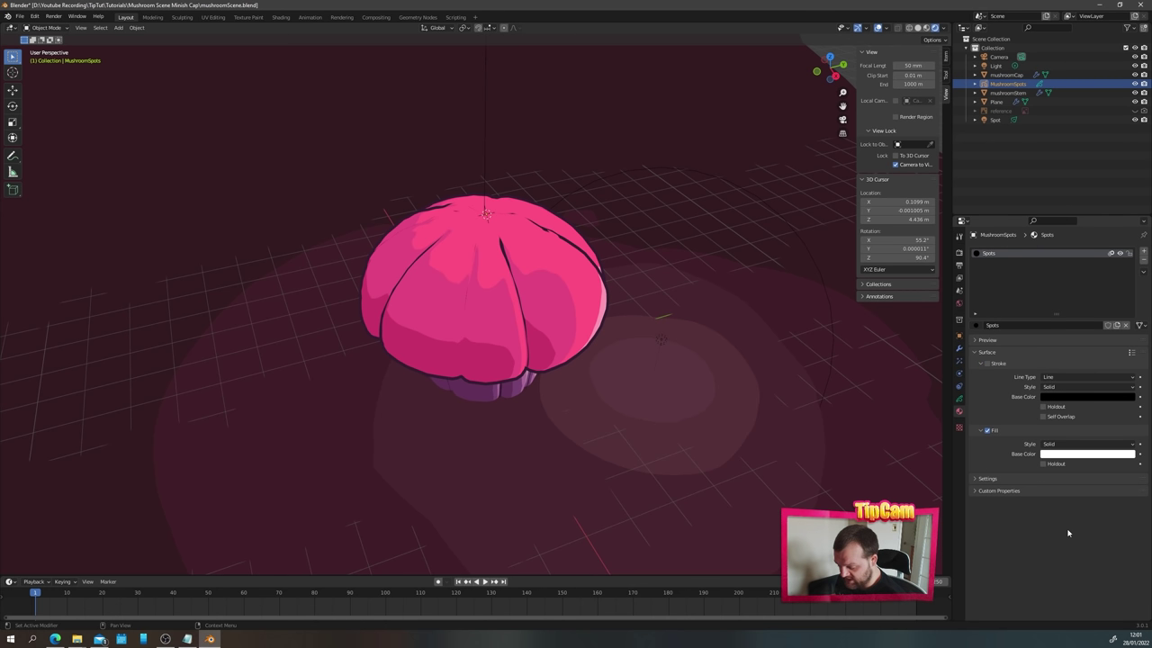
pyautogui.click(979, 480)
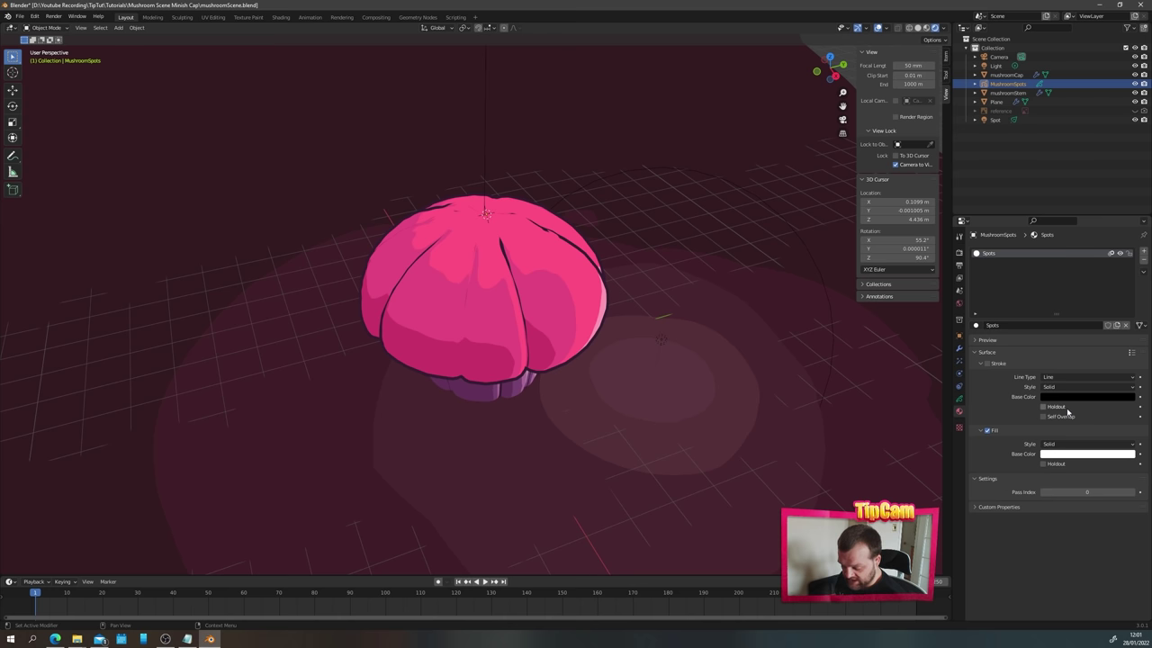
# - Turn off Use Lights for the Spots layer and switch the MushroomSpots object to Draw Mode
pyautogui.click(960, 397)
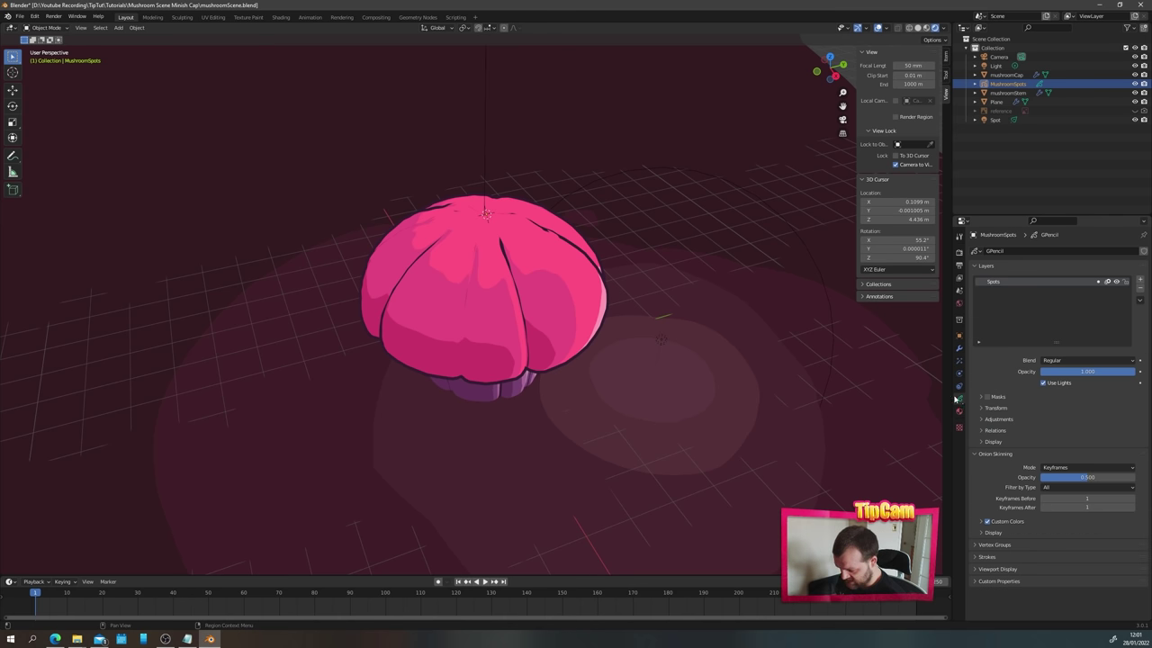
pyautogui.click(1043, 383)
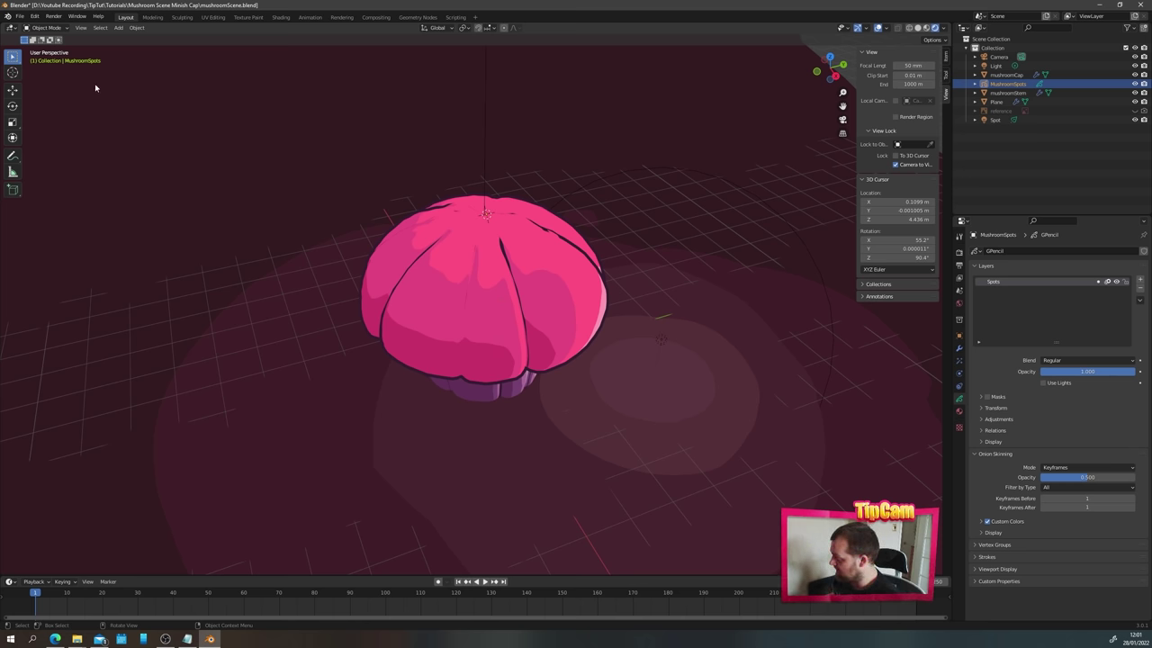
pyautogui.hotkey('ctrl', 'Tab')
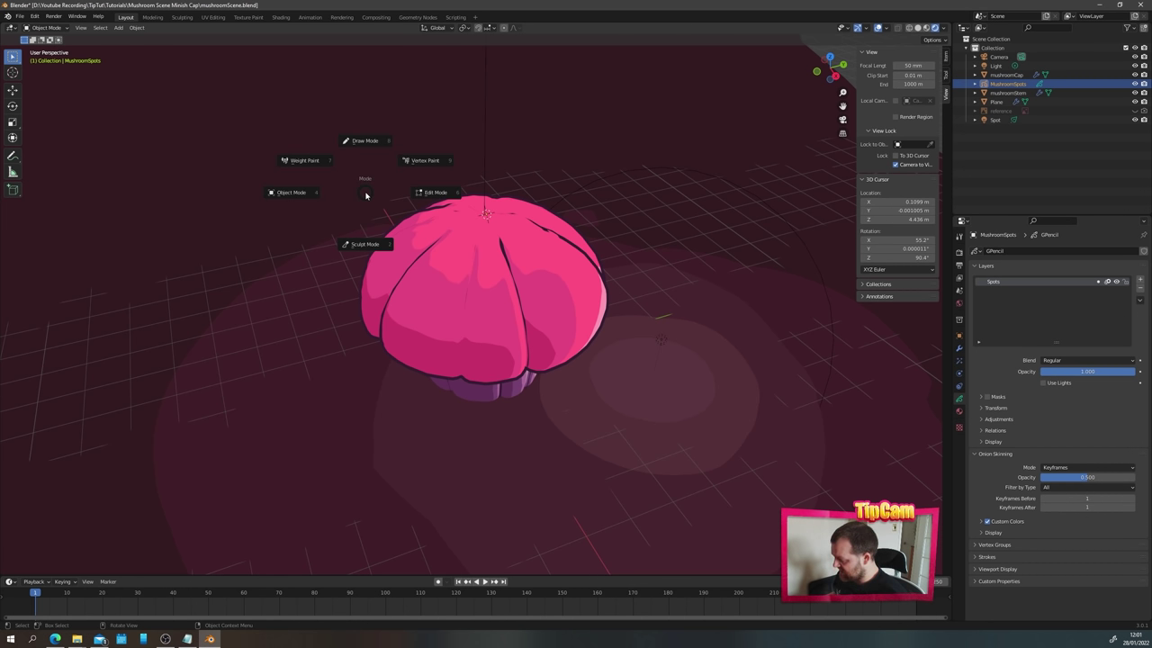
pyautogui.click(304, 160)
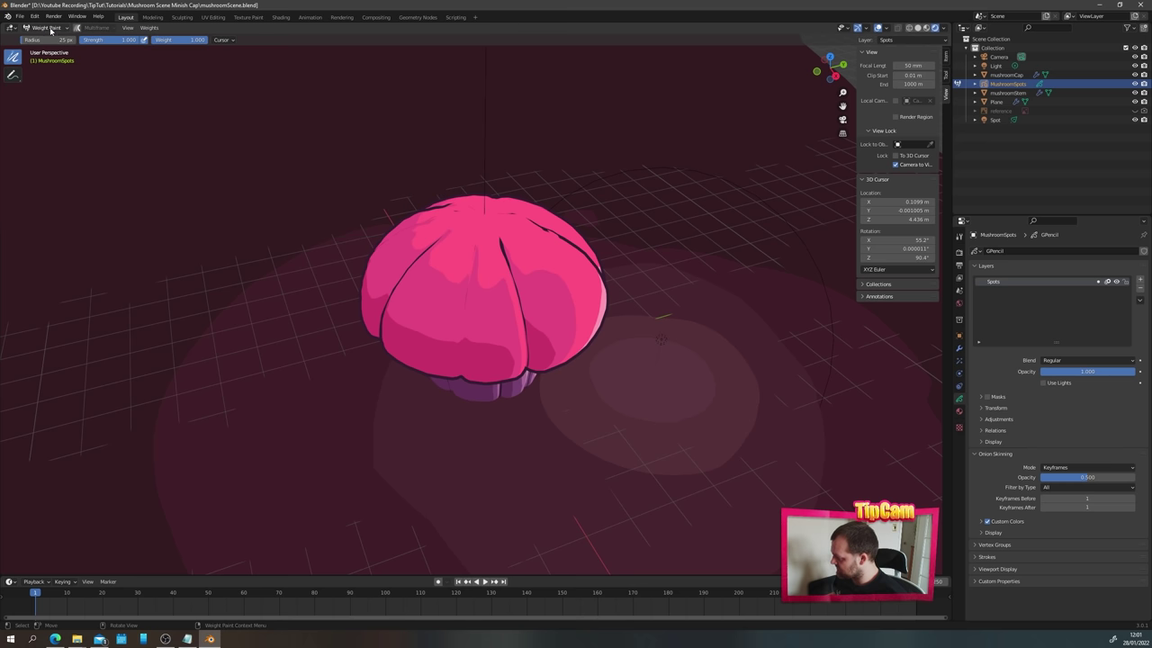
pyautogui.click(50, 29)
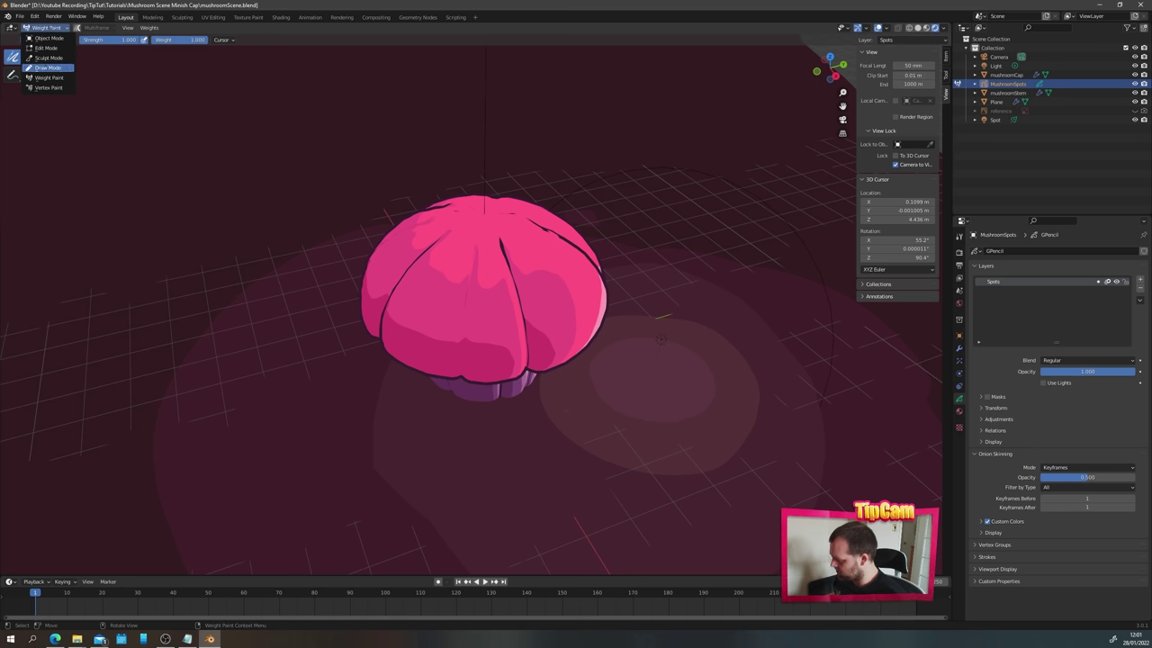
pyautogui.click(47, 68)
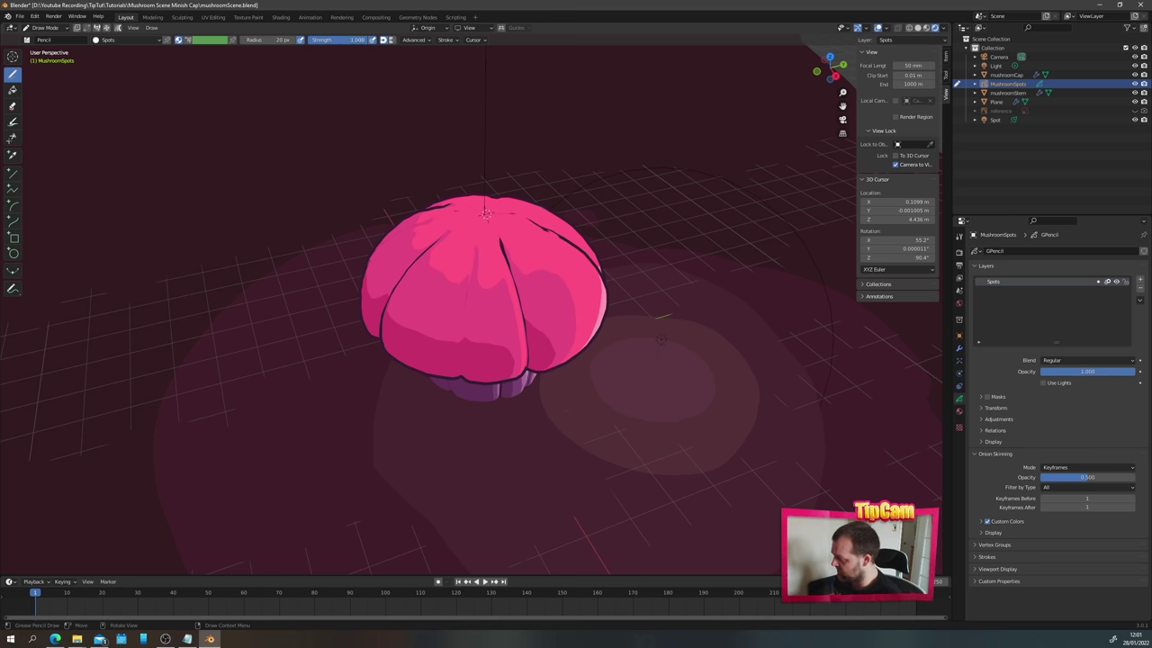
# - Try drawing freehand strokes across the mushroom cap with the stroke placement set to Origin
pyautogui.click(414, 39)
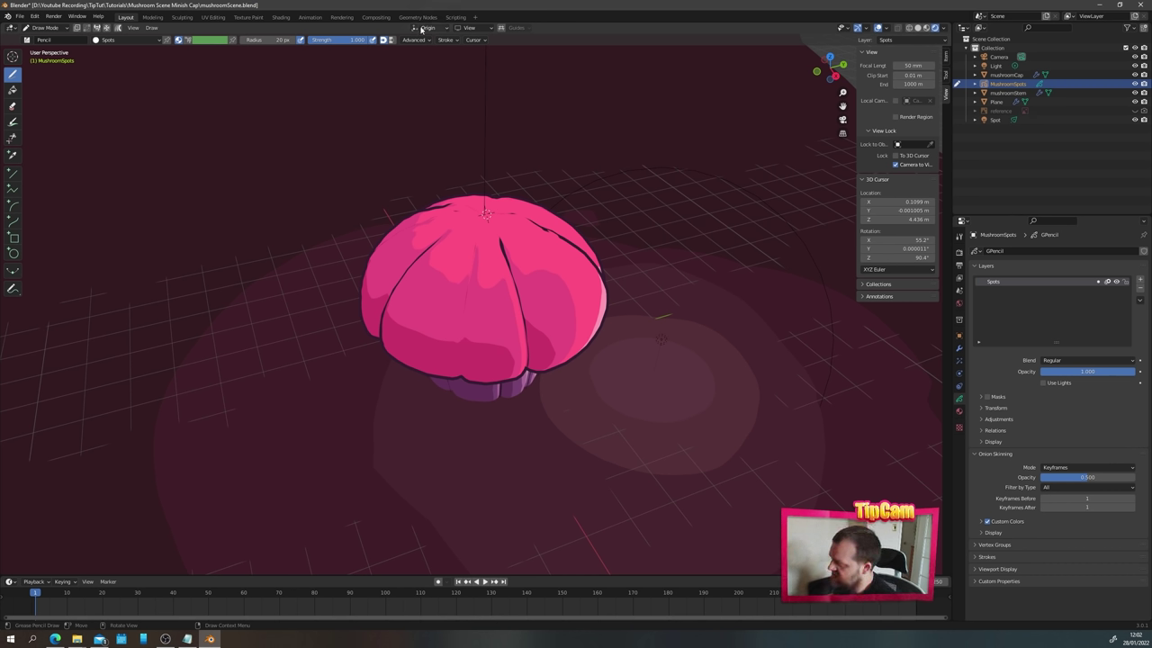
pyautogui.click(421, 29)
pyautogui.click(411, 76)
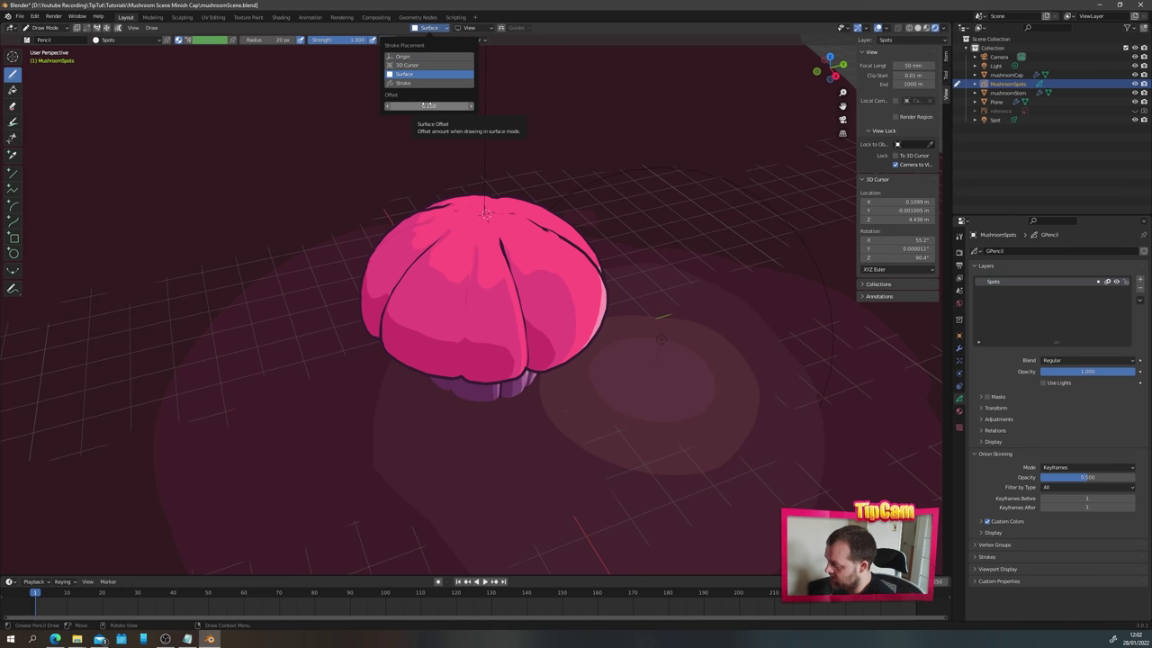
pyautogui.click(432, 31)
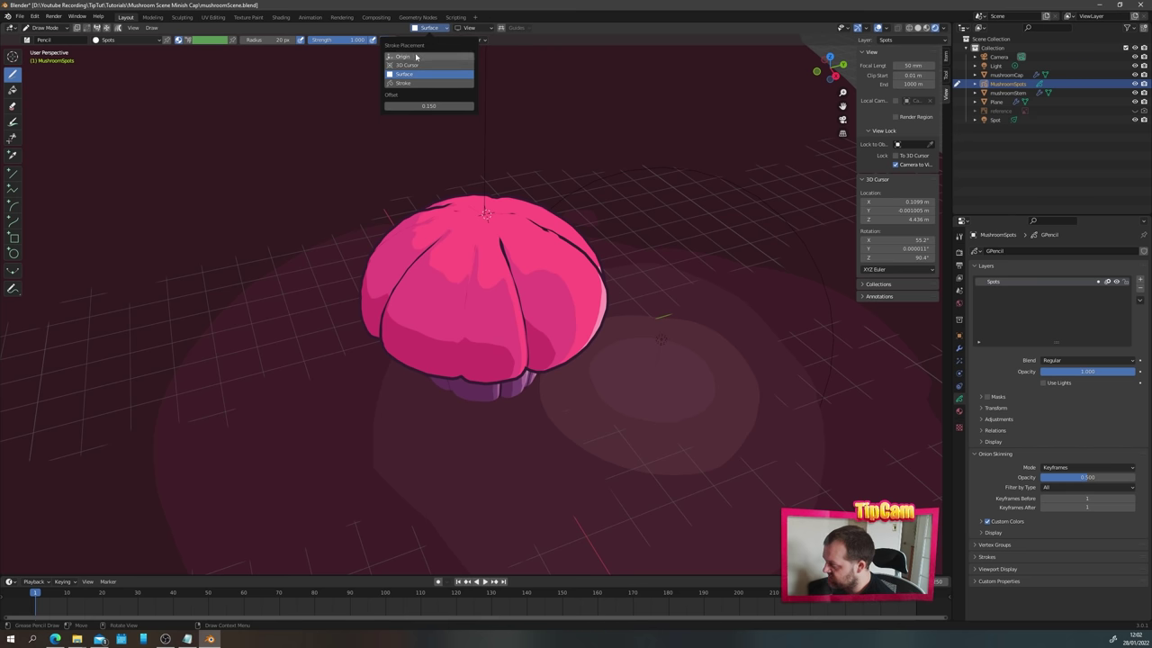
pyautogui.click(404, 57)
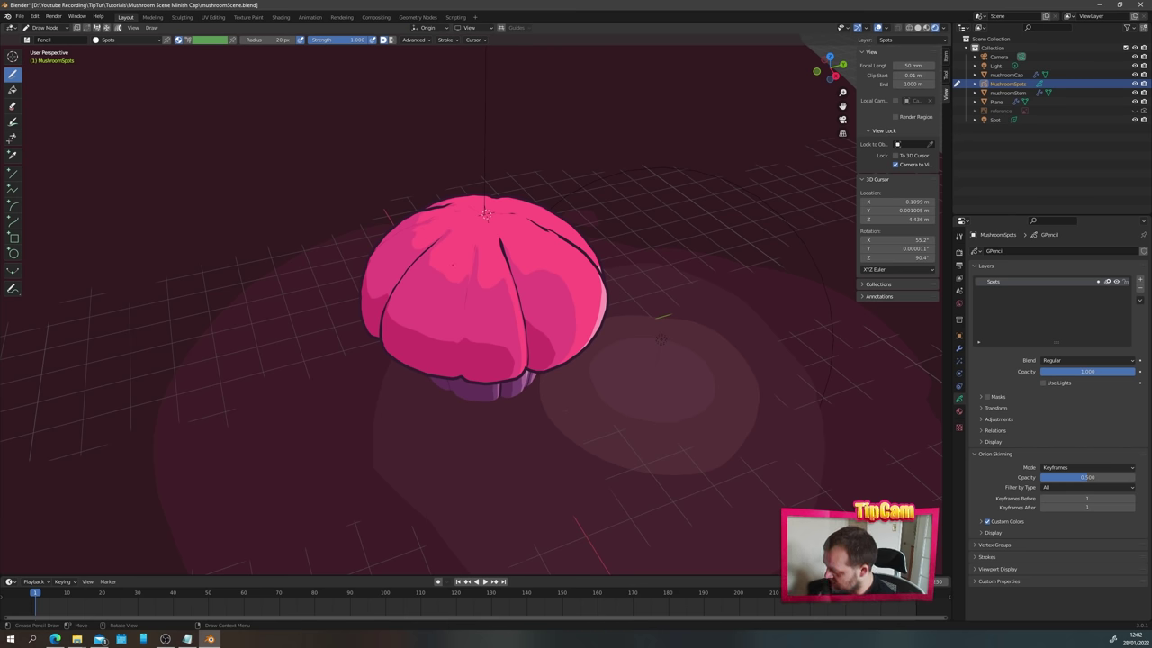
pyautogui.moveTo(441, 226)
pyautogui.mouseDown()
pyautogui.moveTo(370, 213)
pyautogui.moveTo(334, 240)
pyautogui.moveTo(281, 169)
pyautogui.moveTo(241, 232)
pyautogui.mouseUp()
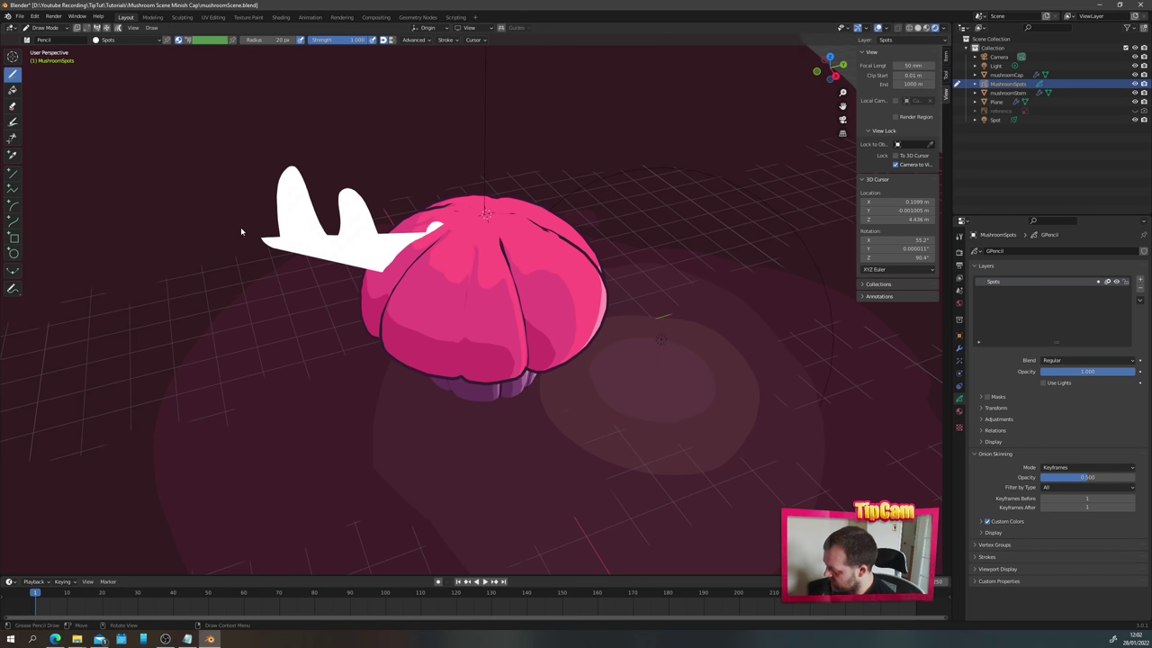
pyautogui.moveTo(318, 253)
pyautogui.mouseDown(button='middle')
pyautogui.moveTo(324, 306)
pyautogui.moveTo(329, 225)
pyautogui.moveTo(331, 270)
pyautogui.moveTo(416, 247)
pyautogui.mouseUp(button='middle')
pyautogui.moveTo(545, 214); pyautogui.dragTo(360, 212)
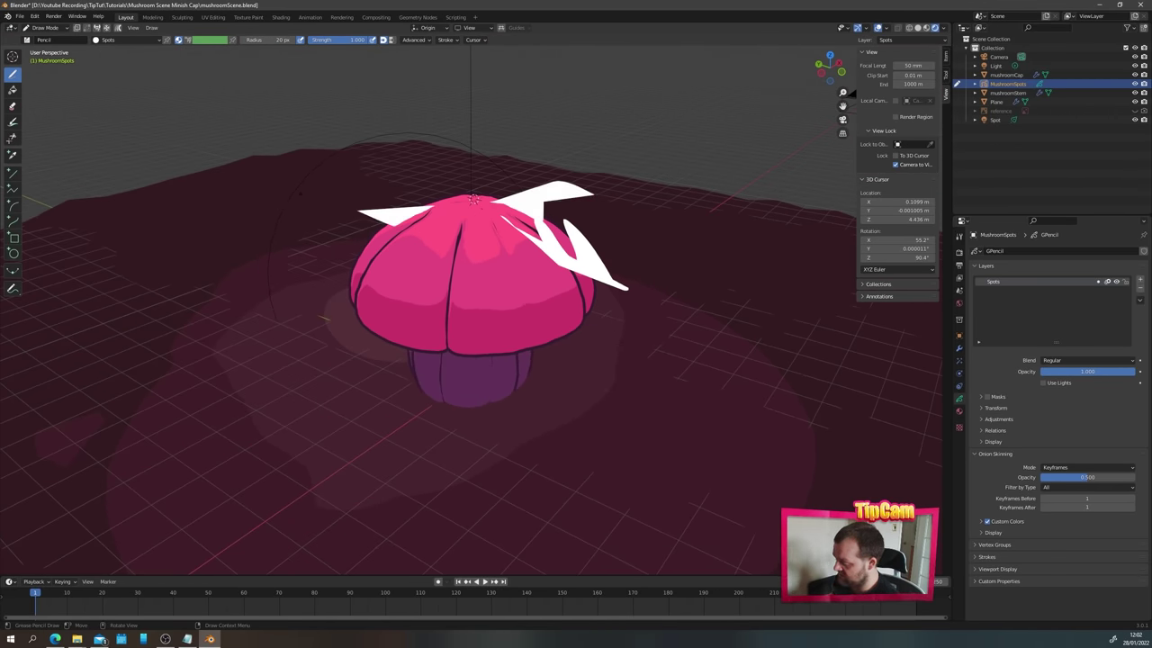
pyautogui.moveTo(473, 199)
pyautogui.mouseDown(button='middle')
pyautogui.moveTo(432, 203)
pyautogui.moveTo(490, 202)
pyautogui.mouseUp(button='middle')
pyautogui.hotkey('ctrl', 'z')
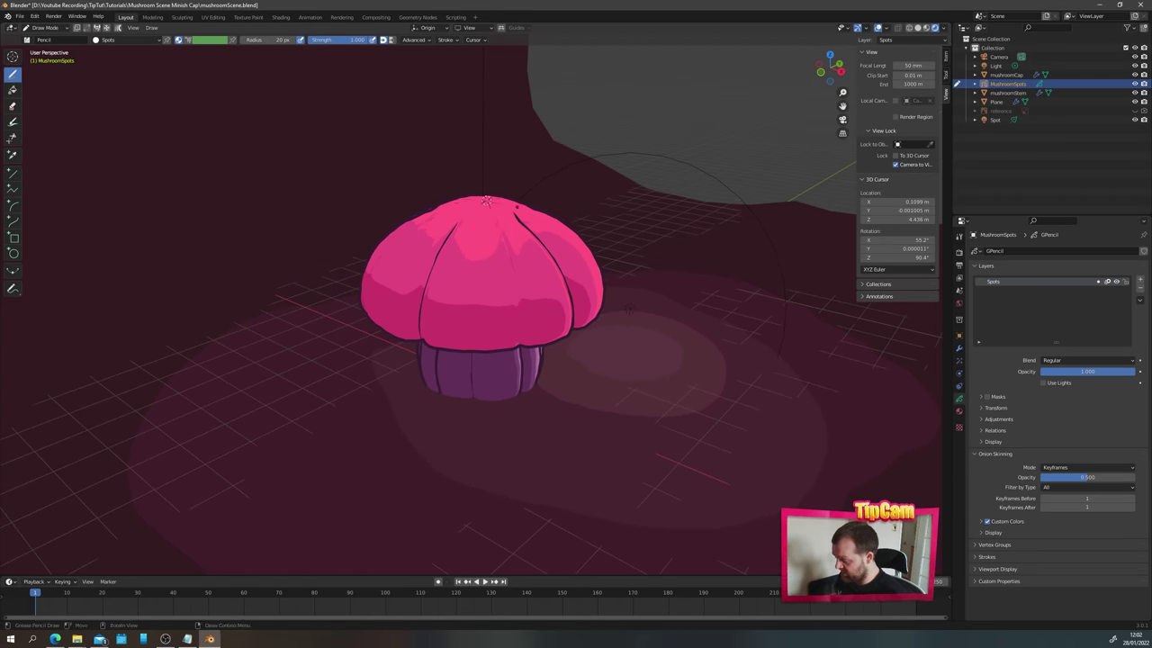
# - Set the stroke placement to Surface and try it out with a small oval spot on the cap
pyautogui.click(423, 28)
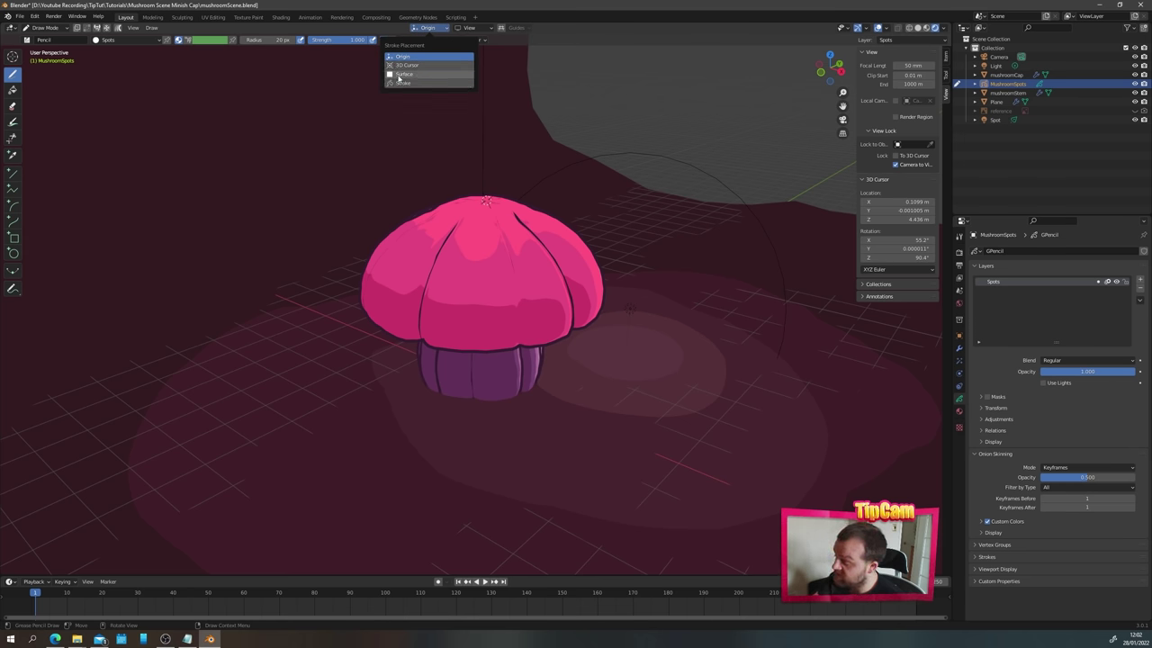
pyautogui.click(403, 73)
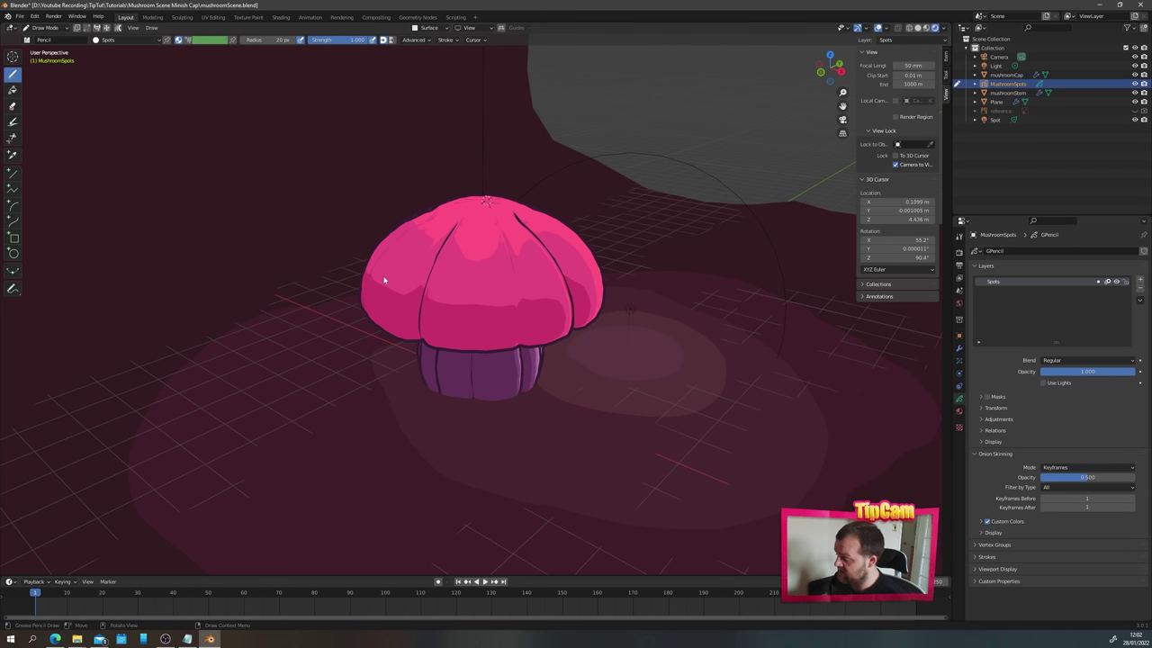
pyautogui.moveTo(486, 270); pyautogui.dragTo(441, 277, button='middle')
pyautogui.moveTo(433, 272); pyautogui.dragTo(426, 256)
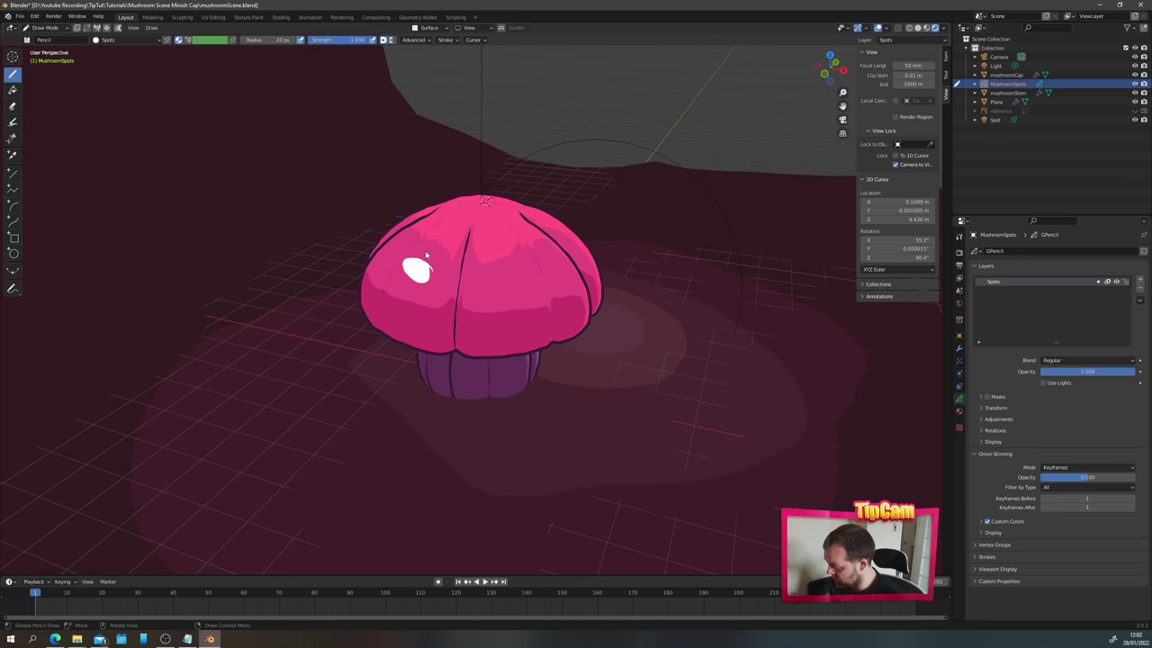
pyautogui.moveTo(503, 286)
pyautogui.mouseDown(button='middle')
pyautogui.moveTo(527, 296)
pyautogui.moveTo(481, 290)
pyautogui.mouseUp(button='middle')
pyautogui.hotkey('ctrl', 'z')
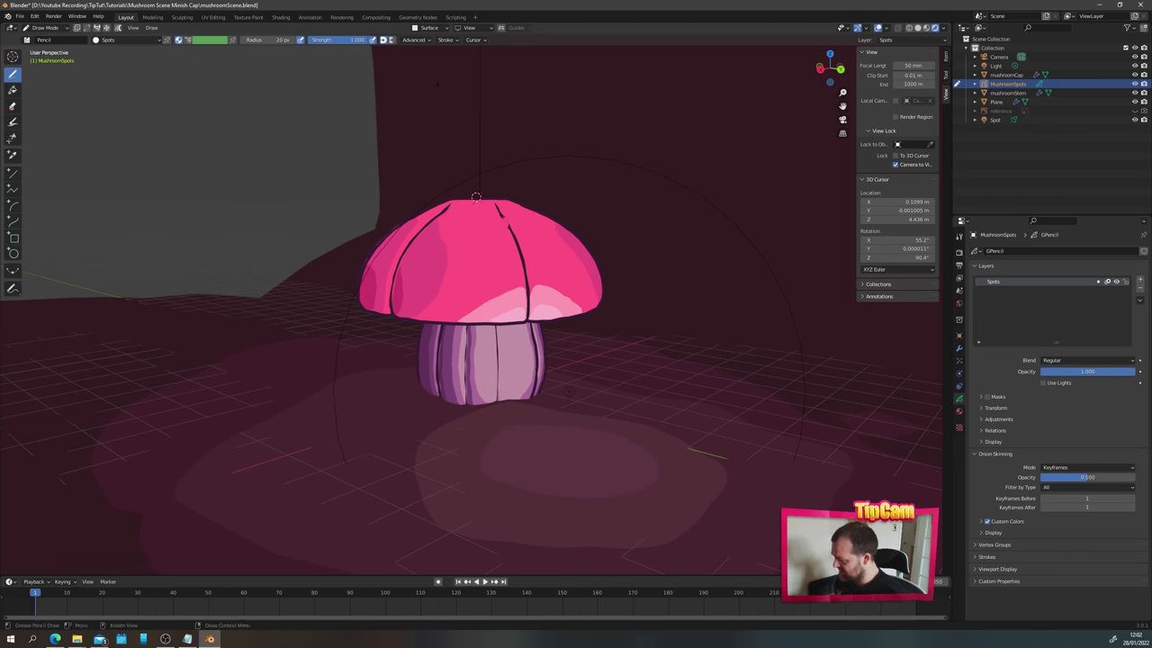
# - Set the surface offset of the stroke placement to 0
pyautogui.click(430, 28)
pyautogui.click(419, 105)
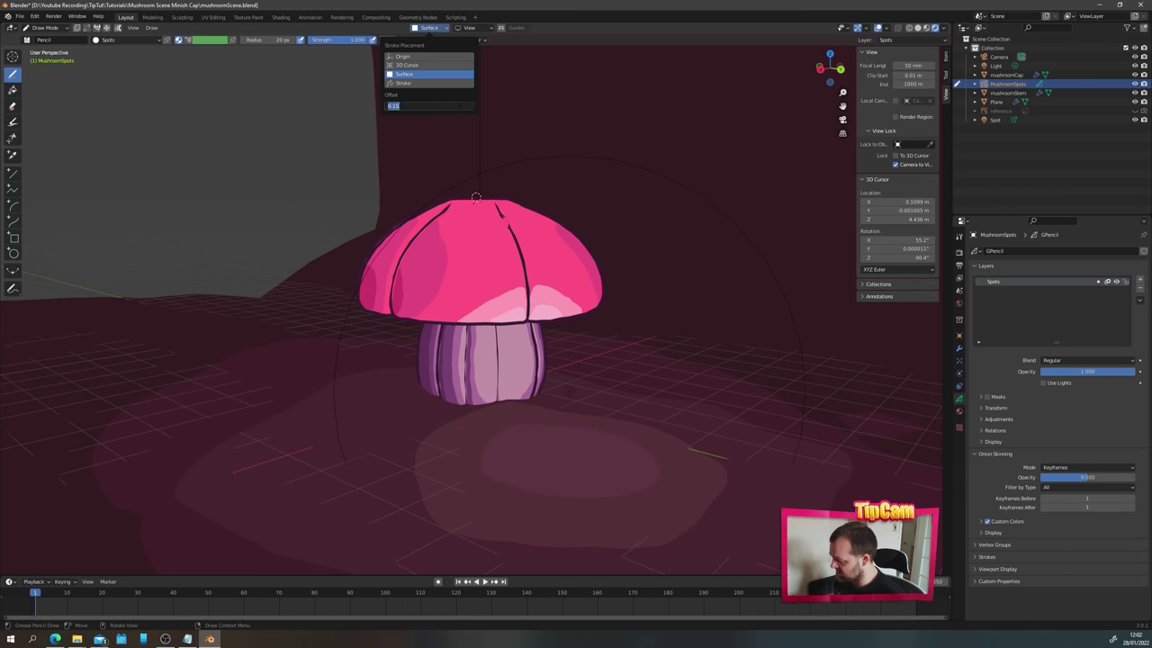
pyautogui.write('0')
pyautogui.press('Return')
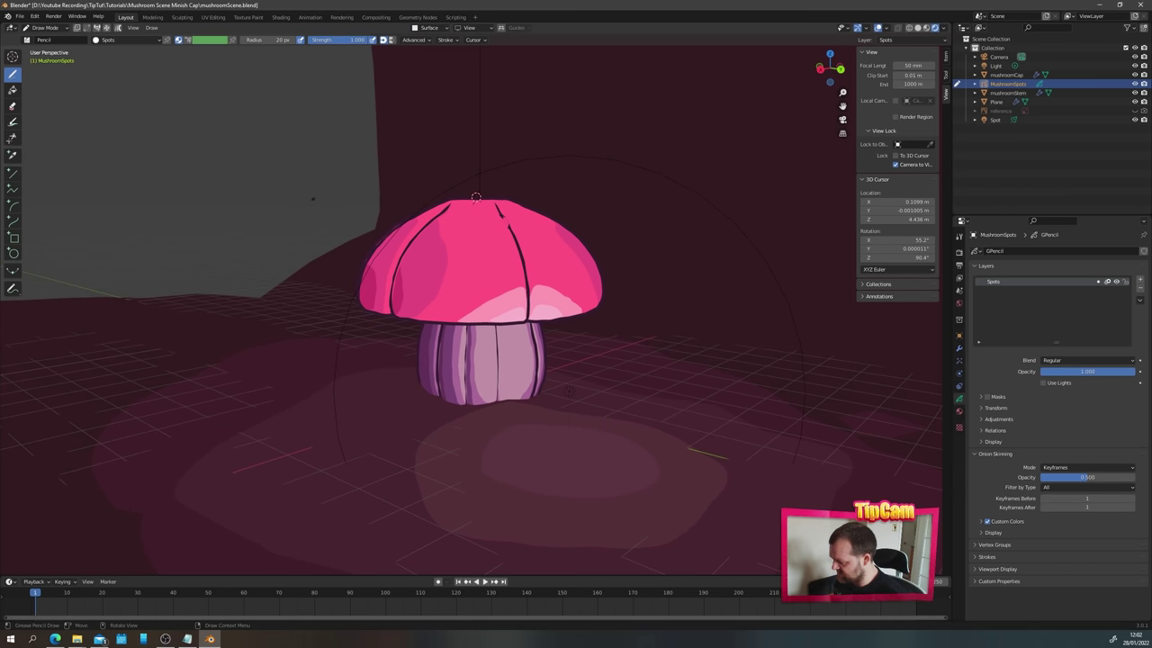
# - Draw round, filled white spots of varied sizes all around the mushroom cap on the Spots layer
pyautogui.moveTo(477, 288); pyautogui.dragTo(479, 276, button='middle')
pyautogui.scroll(3, 478, 277)
pyautogui.scroll(2, 479, 277)
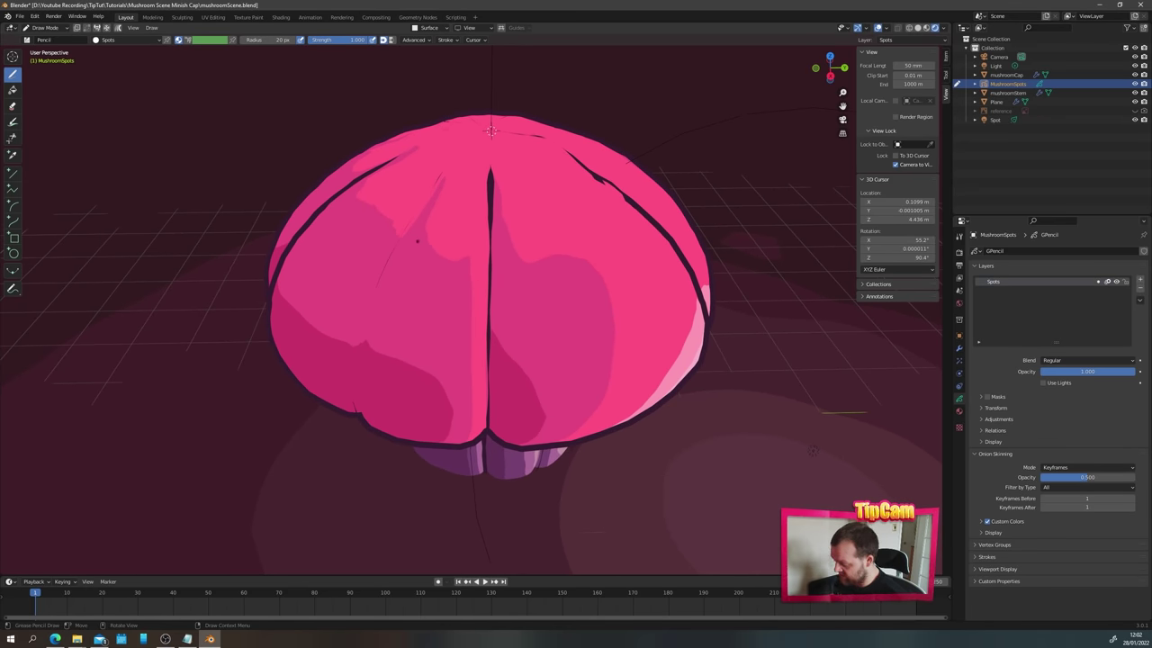
pyautogui.moveTo(814, 449)
pyautogui.mouseDown(button='middle')
pyautogui.moveTo(807, 392)
pyautogui.moveTo(821, 430)
pyautogui.mouseUp(button='middle')
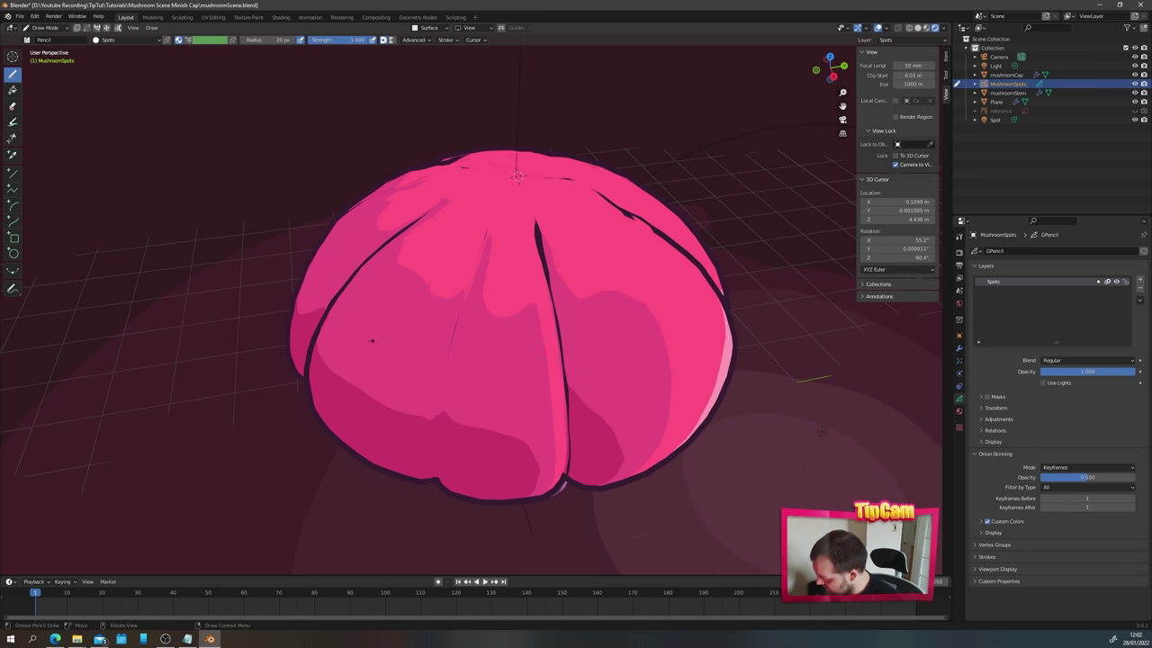
pyautogui.moveTo(393, 344)
pyautogui.mouseDown()
pyautogui.moveTo(376, 337)
pyautogui.moveTo(383, 360)
pyautogui.moveTo(389, 351)
pyautogui.mouseUp()
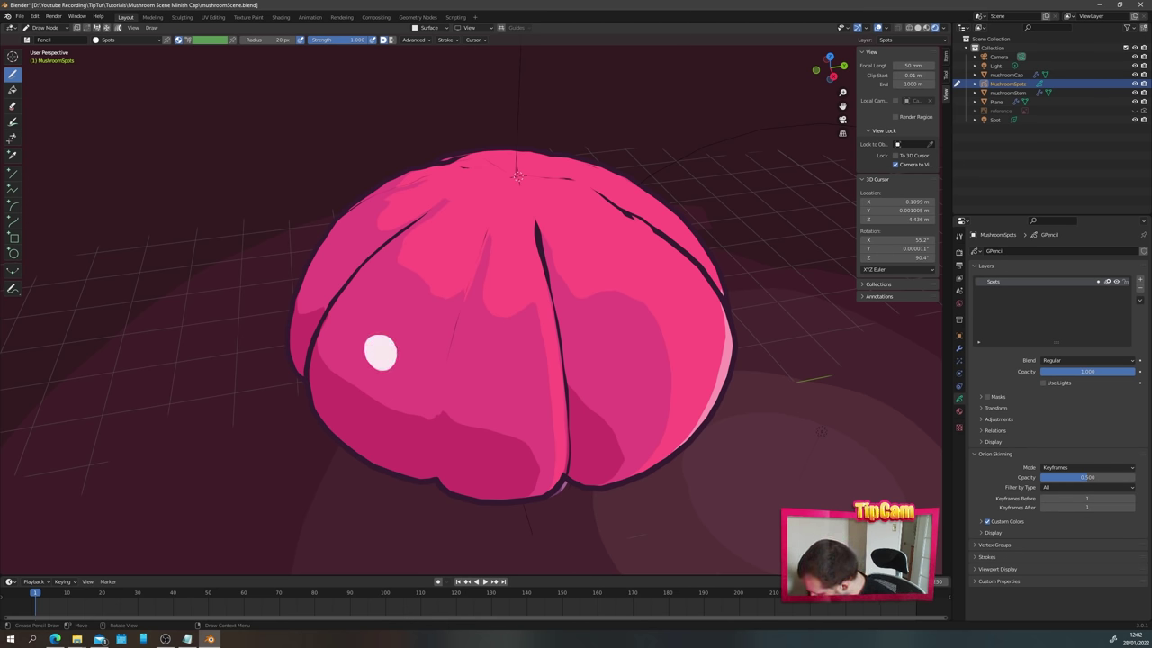
pyautogui.moveTo(821, 430); pyautogui.dragTo(927, 421, button='middle')
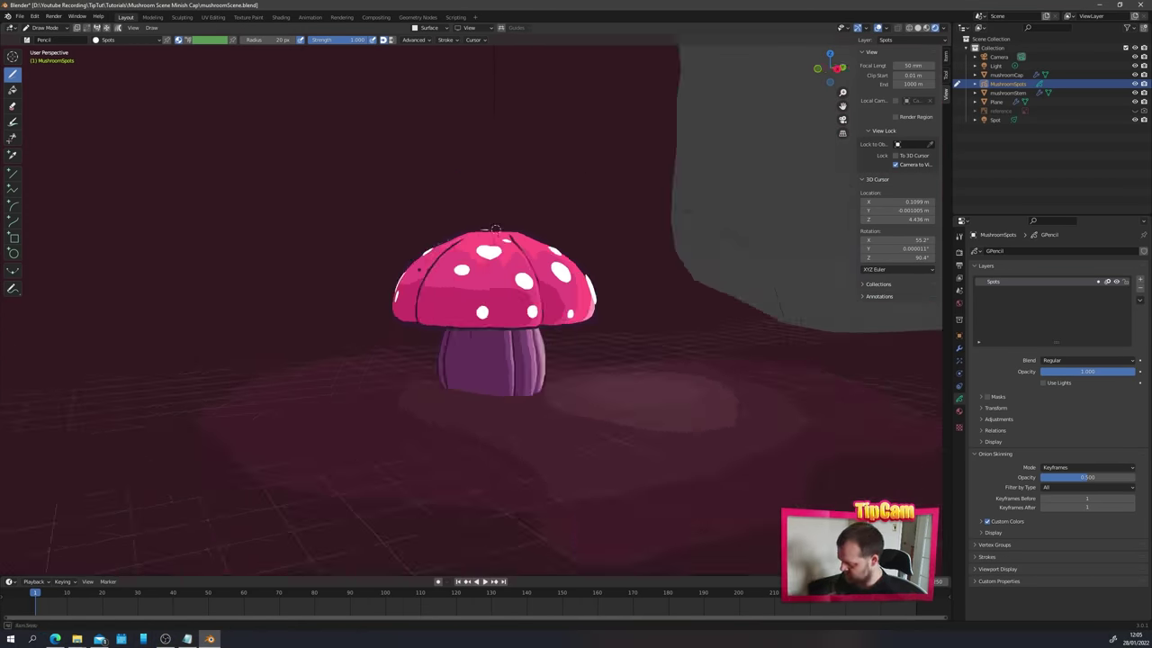
pyautogui.moveTo(504, 207)
pyautogui.mouseDown(button='middle')
pyautogui.moveTo(463, 230)
pyautogui.moveTo(496, 234)
pyautogui.moveTo(500, 205)
pyautogui.mouseUp(button='middle')
pyautogui.scroll(-5, 472, 228)
pyautogui.scroll(4, 463, 230)
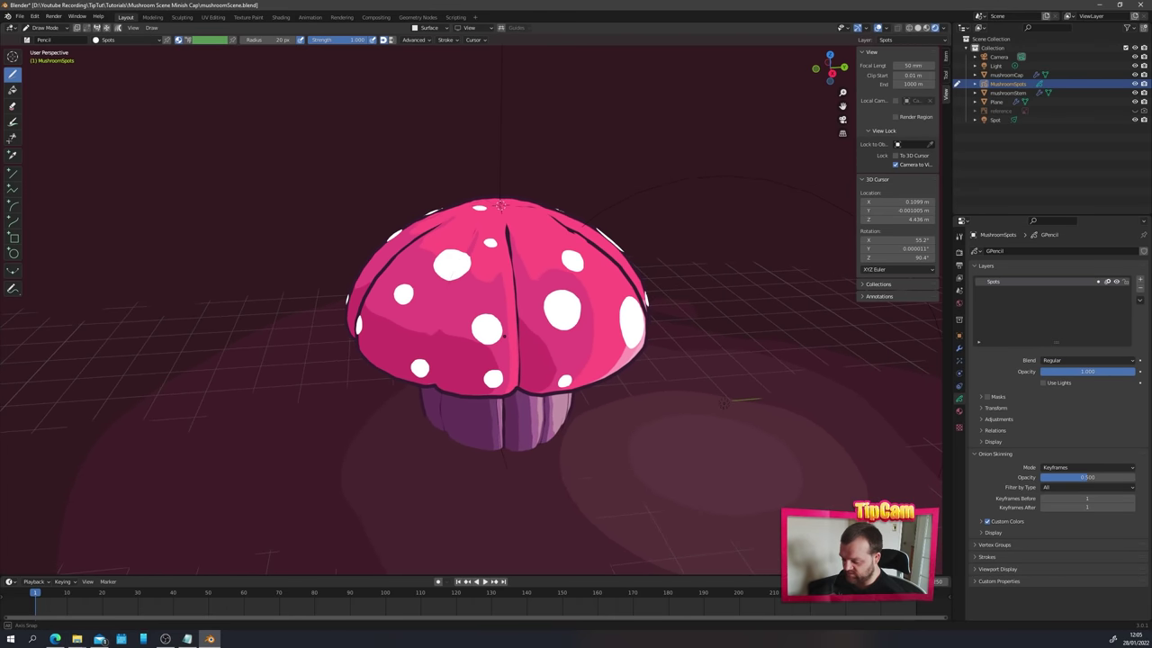
# - Add a new Grease Pencil layer above Spots and name it Details
pyautogui.click(1140, 280)
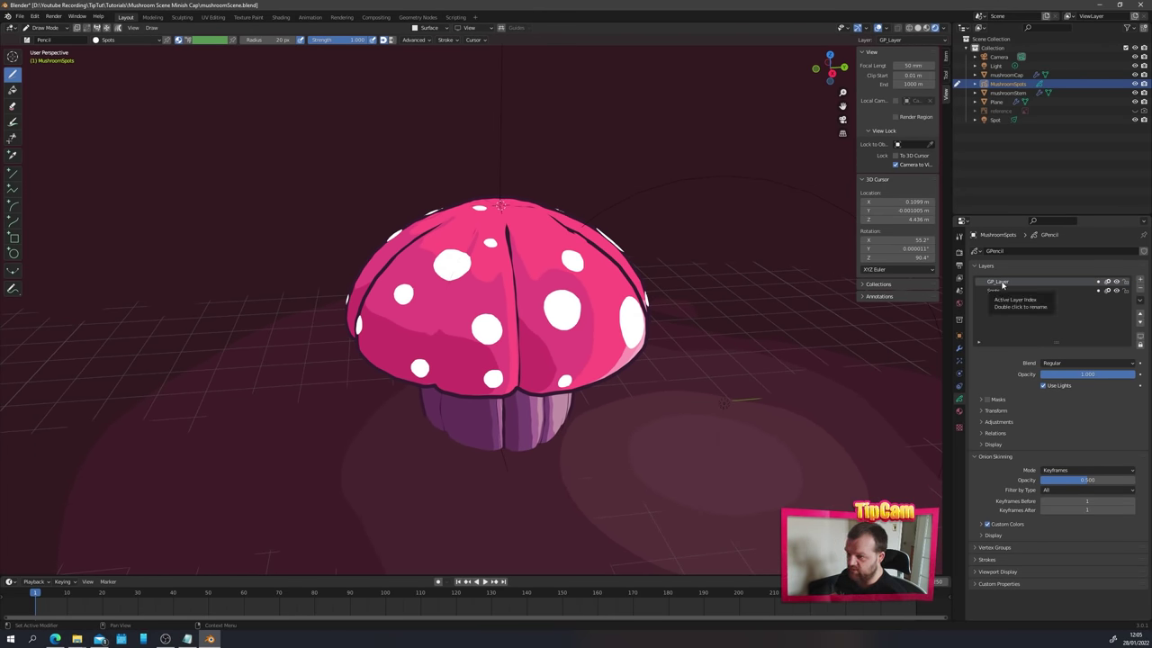
pyautogui.doubleClick(1001, 283)
pyautogui.write('Det')
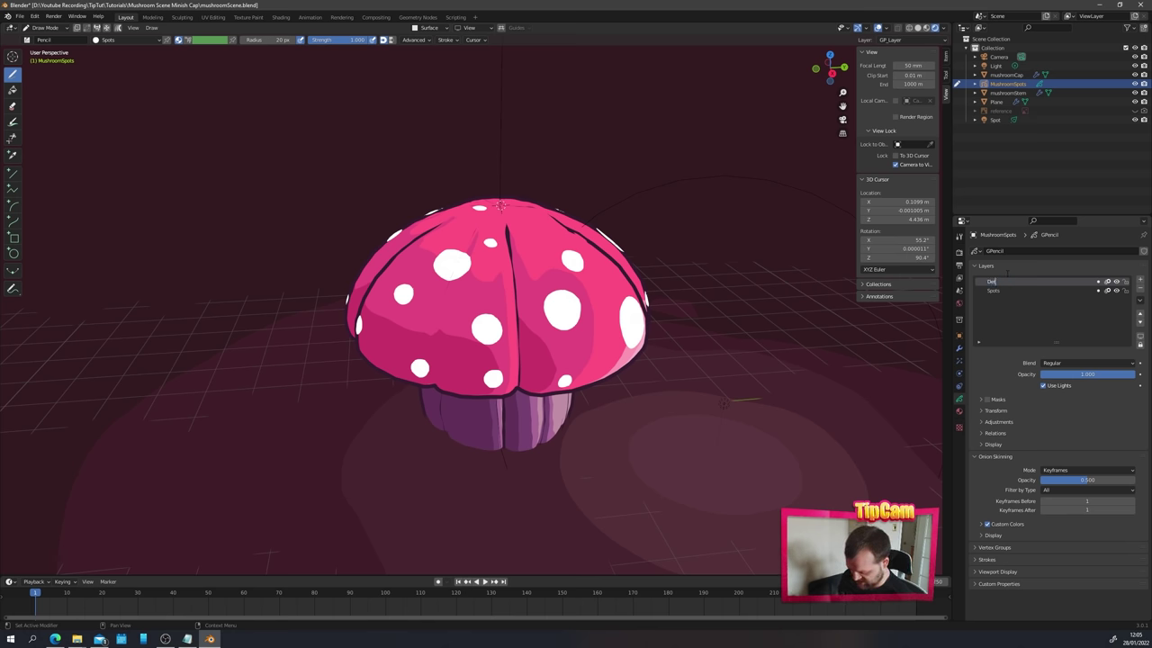
pyautogui.write('ails')
pyautogui.press('Return')
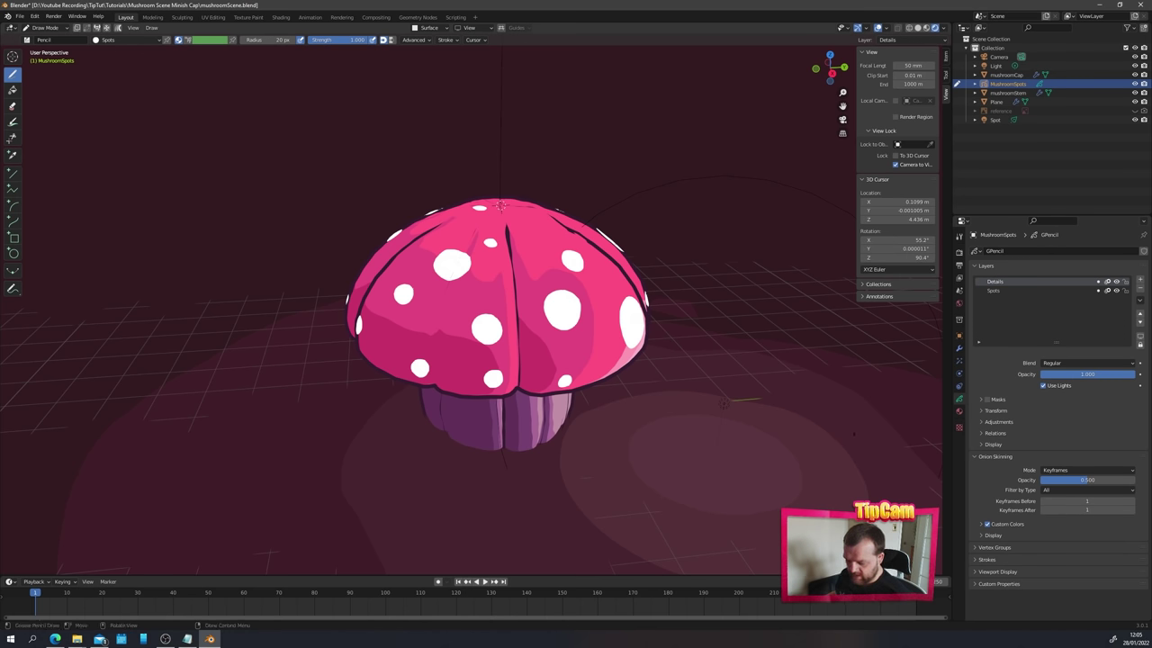
# - Add a second material slot to the MushroomSpots object and create a new material in it
pyautogui.click(959, 412)
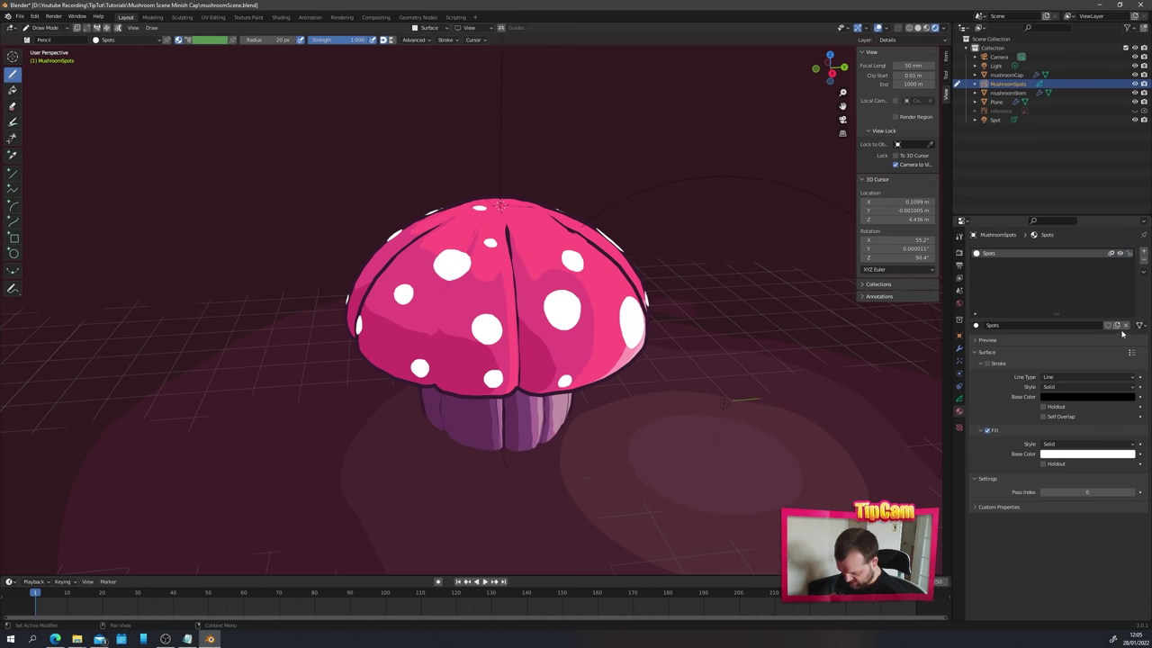
pyautogui.click(1143, 254)
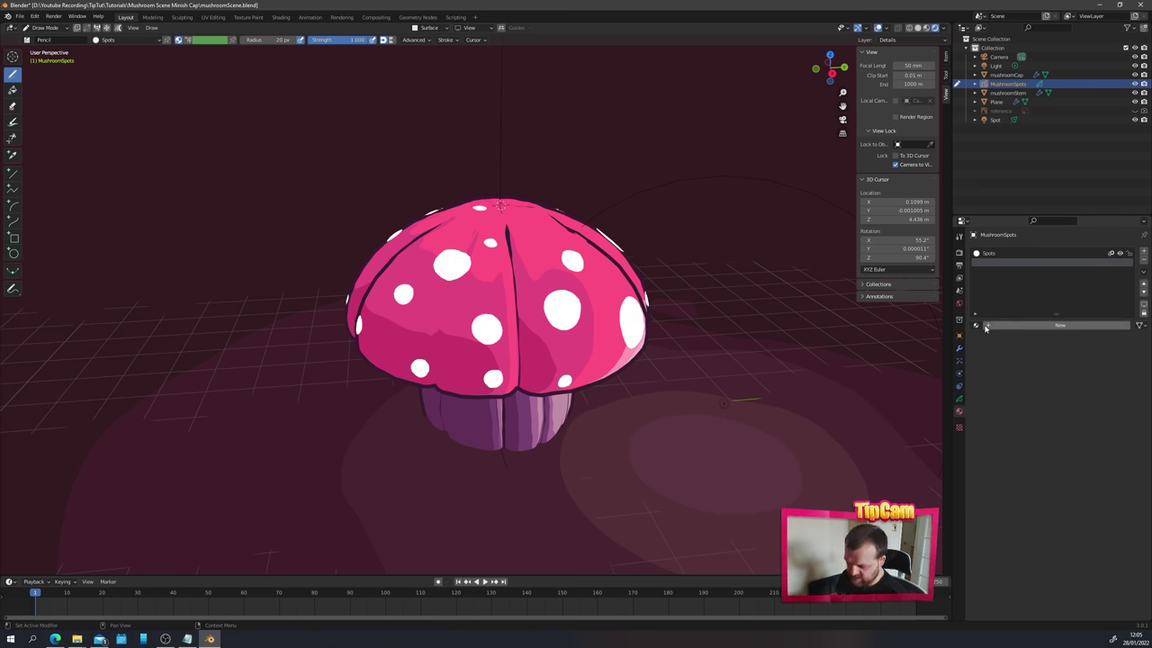
pyautogui.click(993, 326)
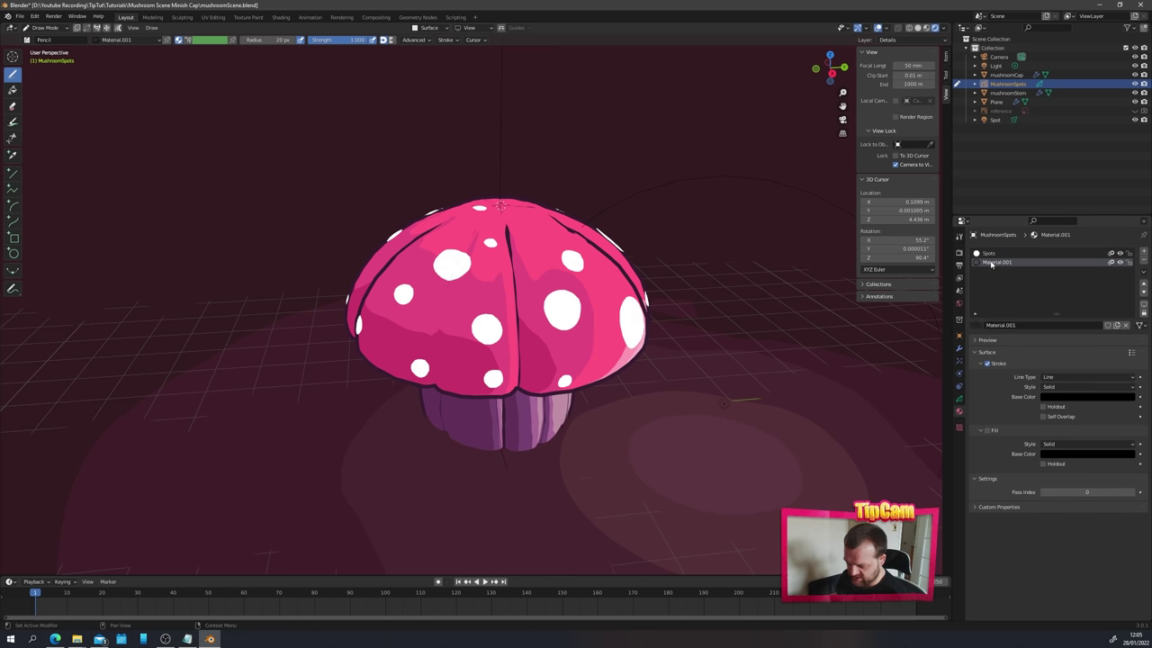
# - Rename the second material of the MushroomSpots object as Details
pyautogui.doubleClick(991, 262)
pyautogui.write('Def')
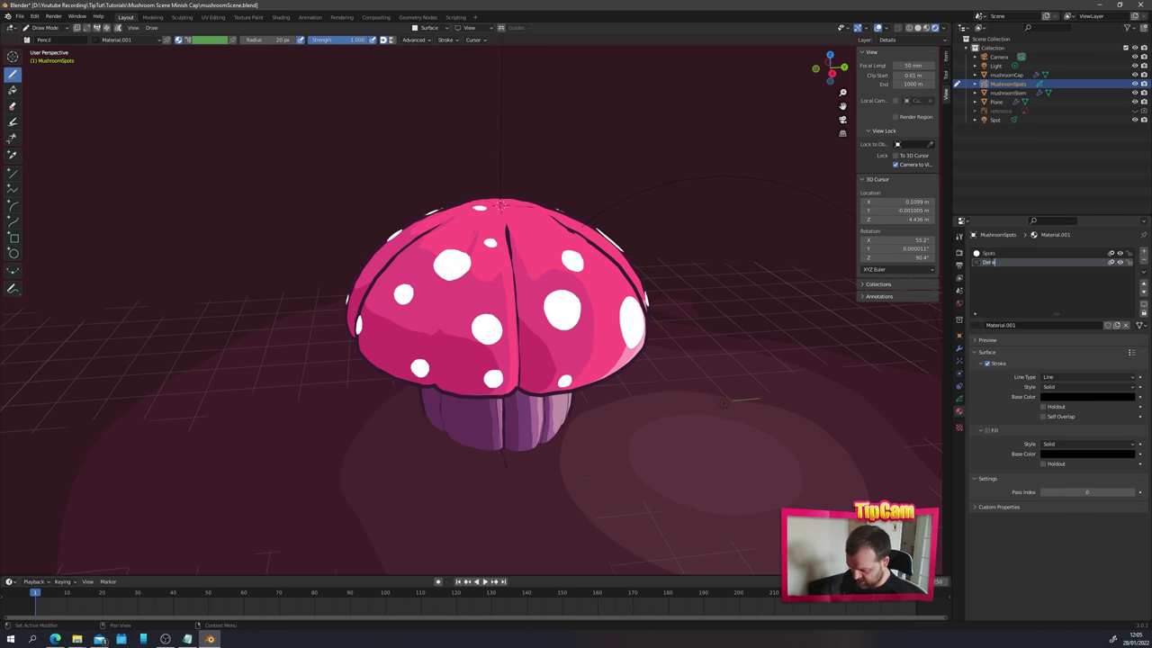
pyautogui.write('ails')
pyautogui.press('Return')
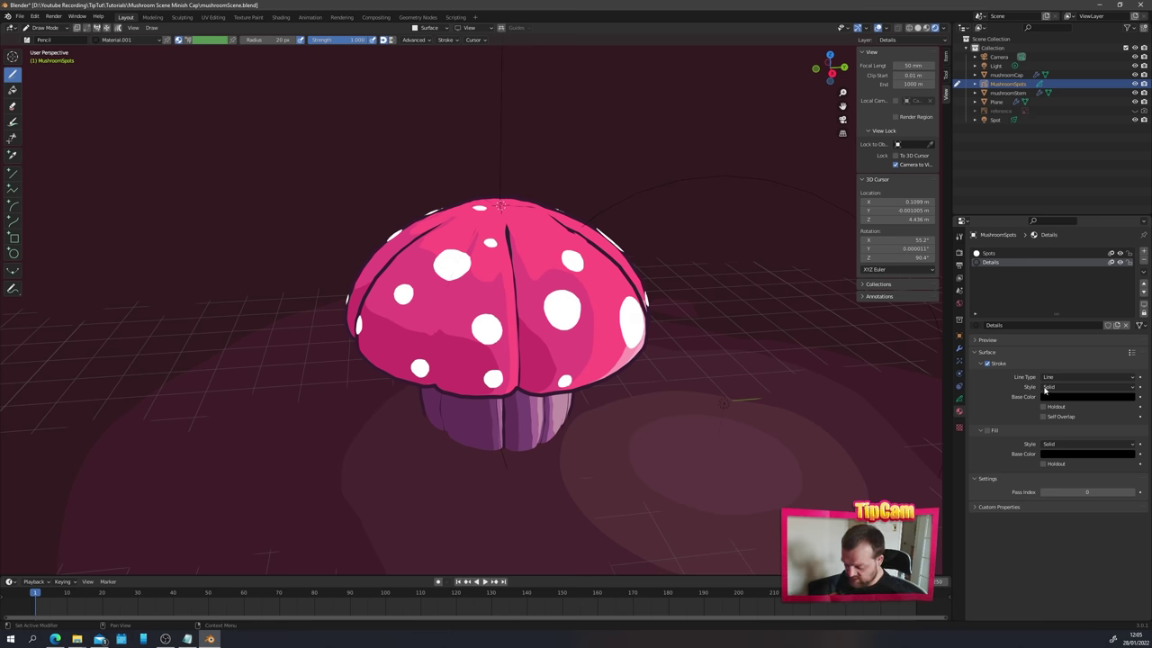
# - Set the Details material's stroke base colour by sampling the dark purple outline on the cap, and bring up the Grease Pencil layer settings
pyautogui.press('KP_Decimal')
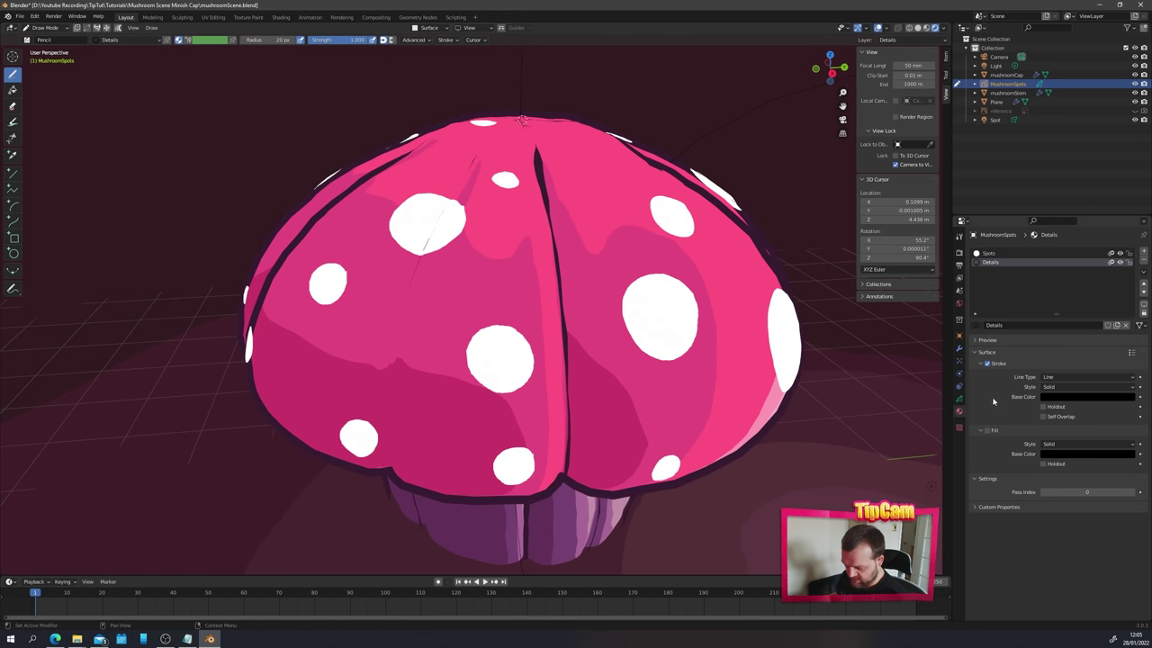
pyautogui.click(1053, 397)
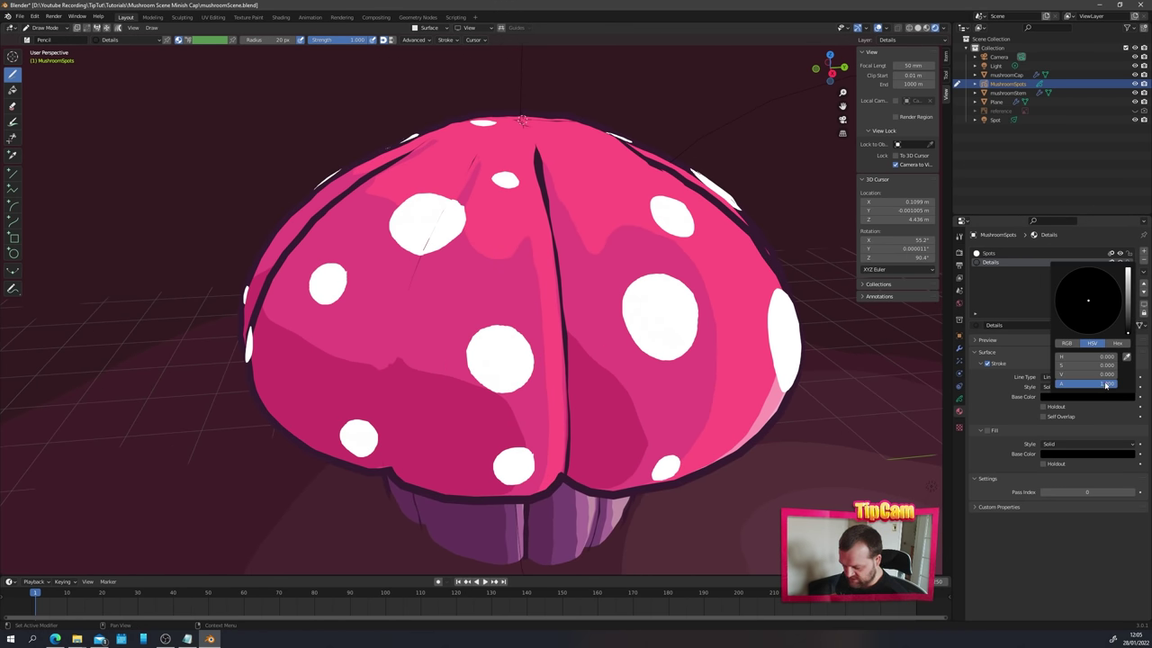
pyautogui.click(1126, 359)
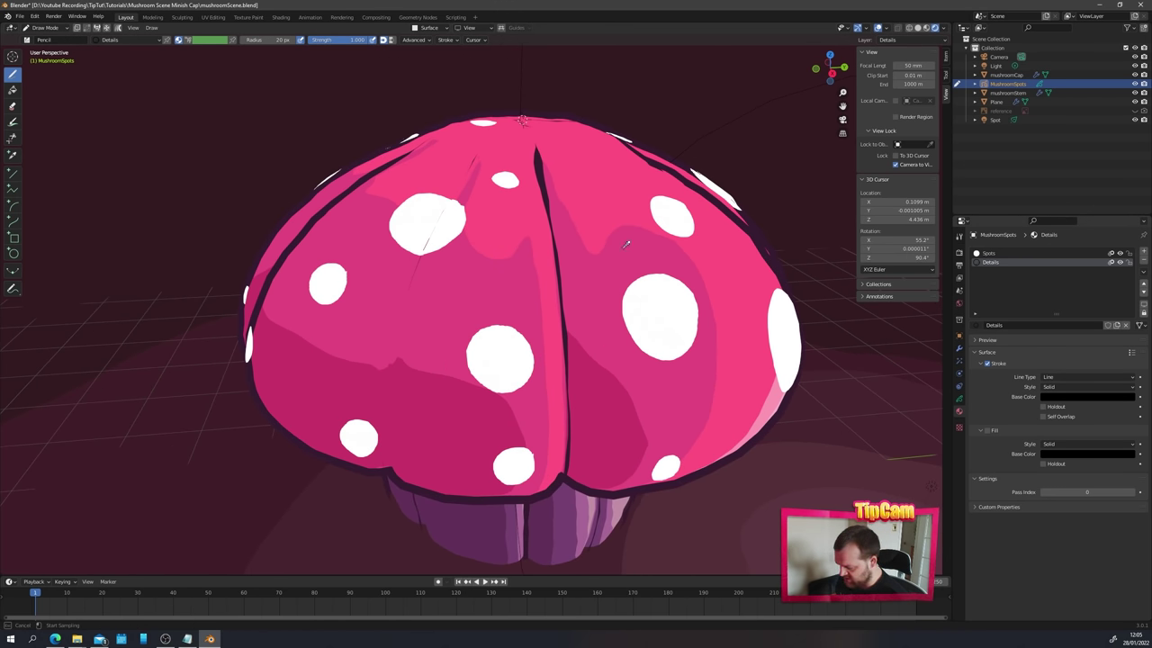
pyautogui.click(539, 164)
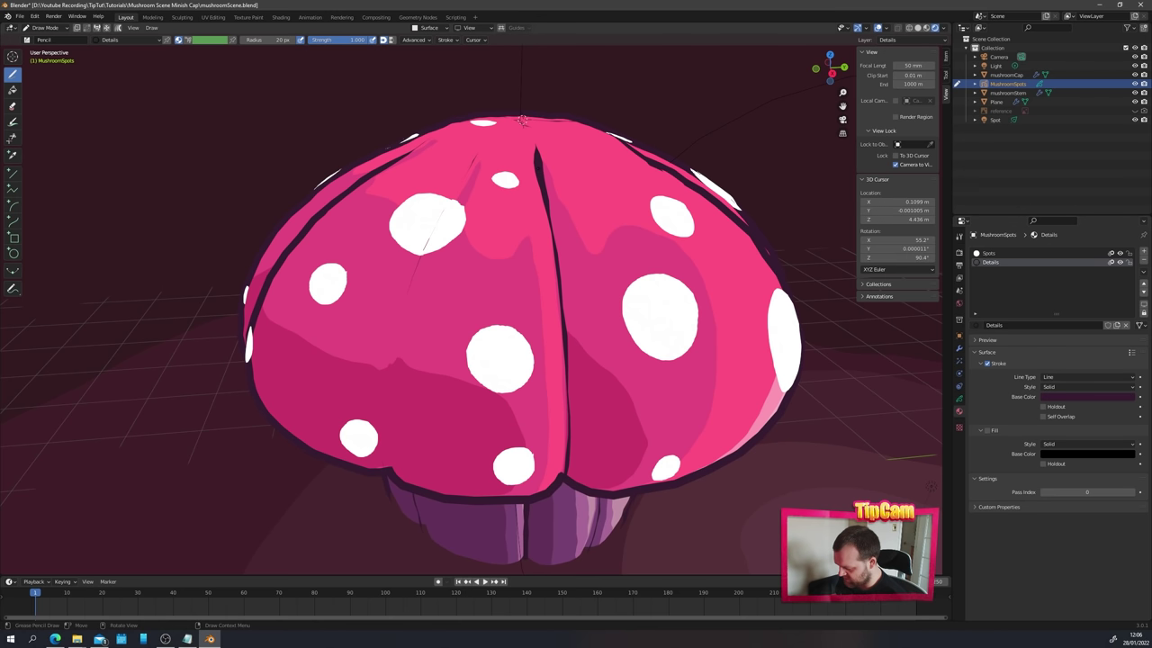
pyautogui.click(959, 398)
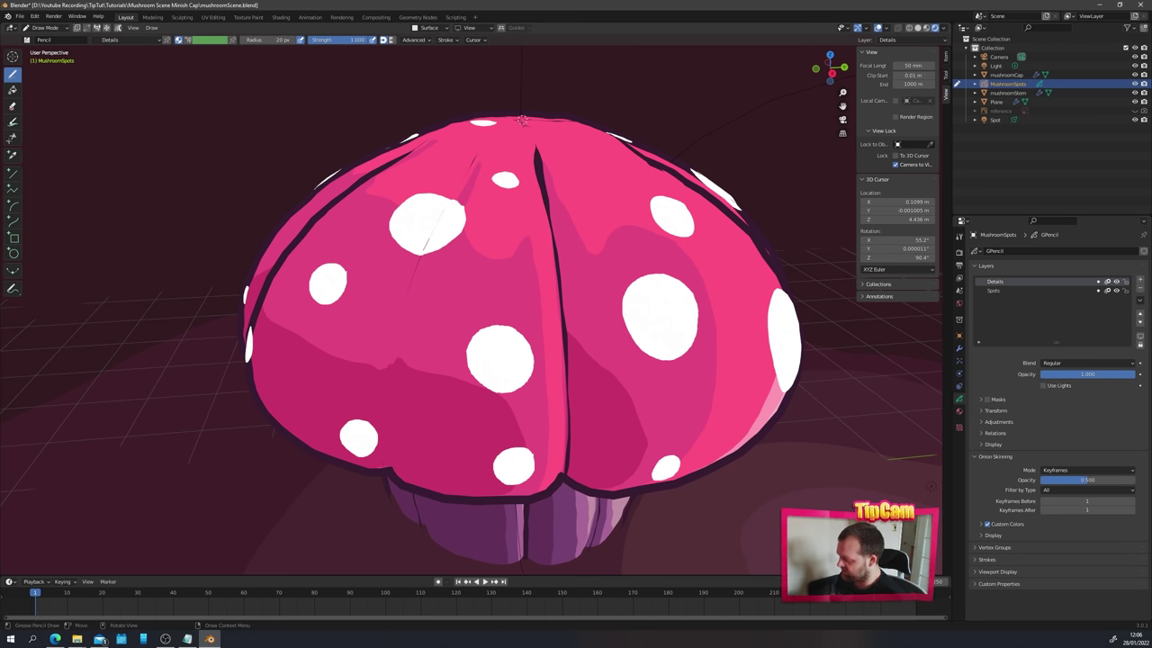
# - Test the line thickness with trial strokes on the cap, including one at a 41 px radius, and undo them
pyautogui.moveTo(491, 241)
pyautogui.mouseDown()
pyautogui.moveTo(479, 287)
pyautogui.moveTo(453, 294)
pyautogui.moveTo(437, 351)
pyautogui.mouseUp()
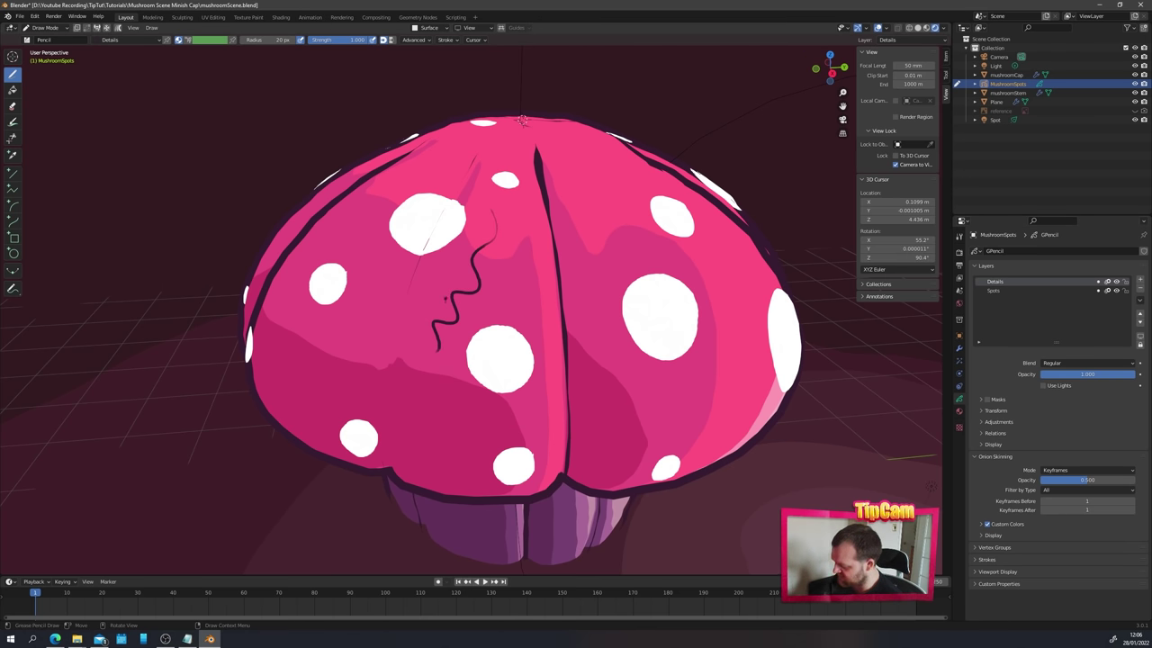
pyautogui.hotkey('ctrl', 'z')
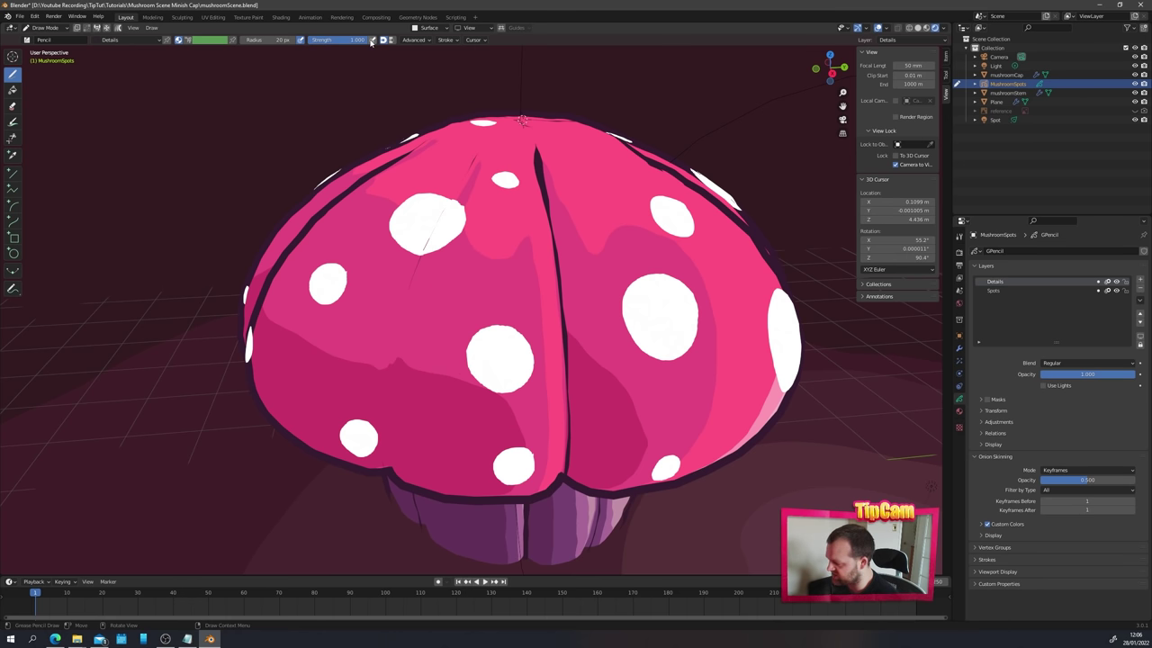
pyautogui.click(292, 39)
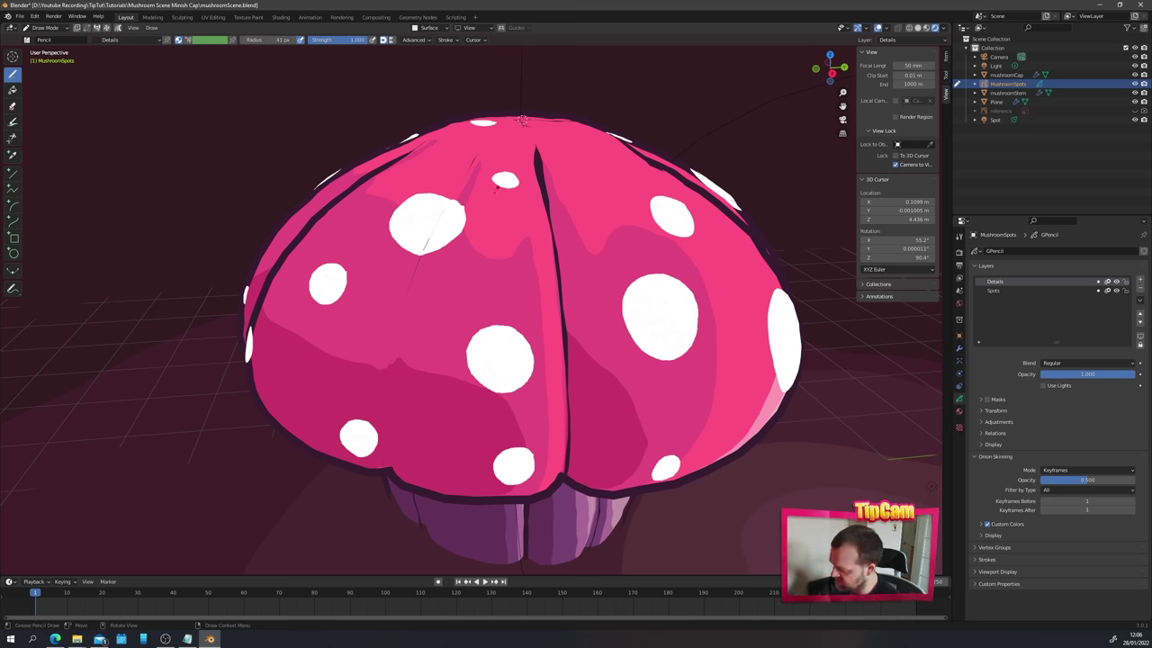
pyautogui.moveTo(491, 248); pyautogui.dragTo(482, 365)
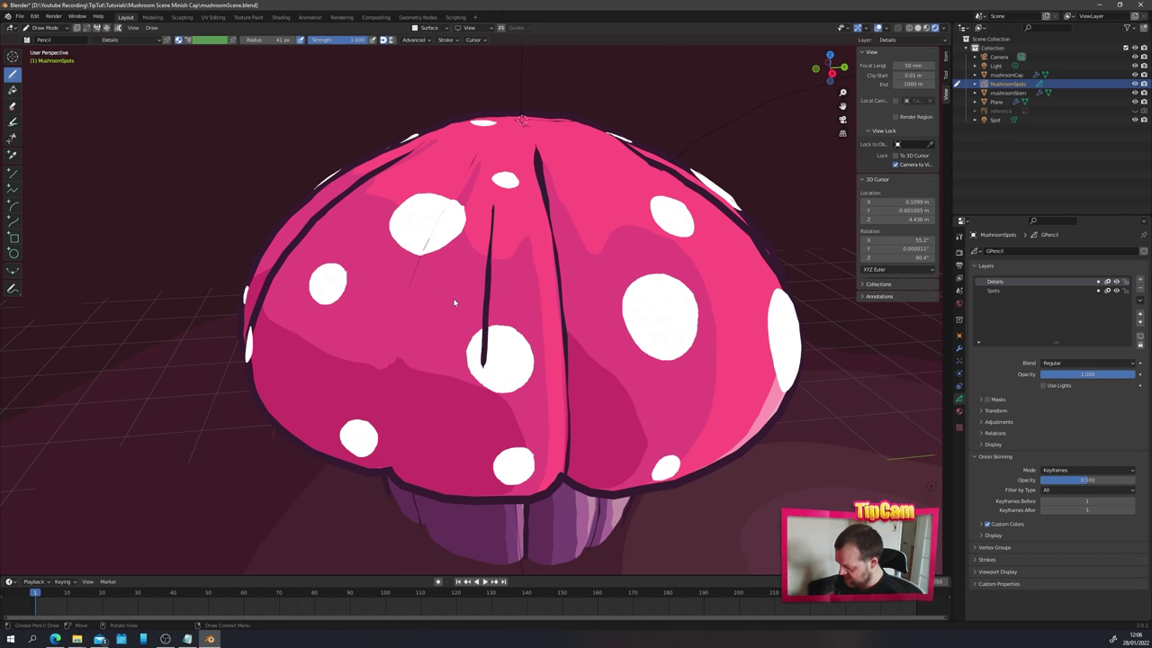
pyautogui.hotkey('ctrl', 'z')
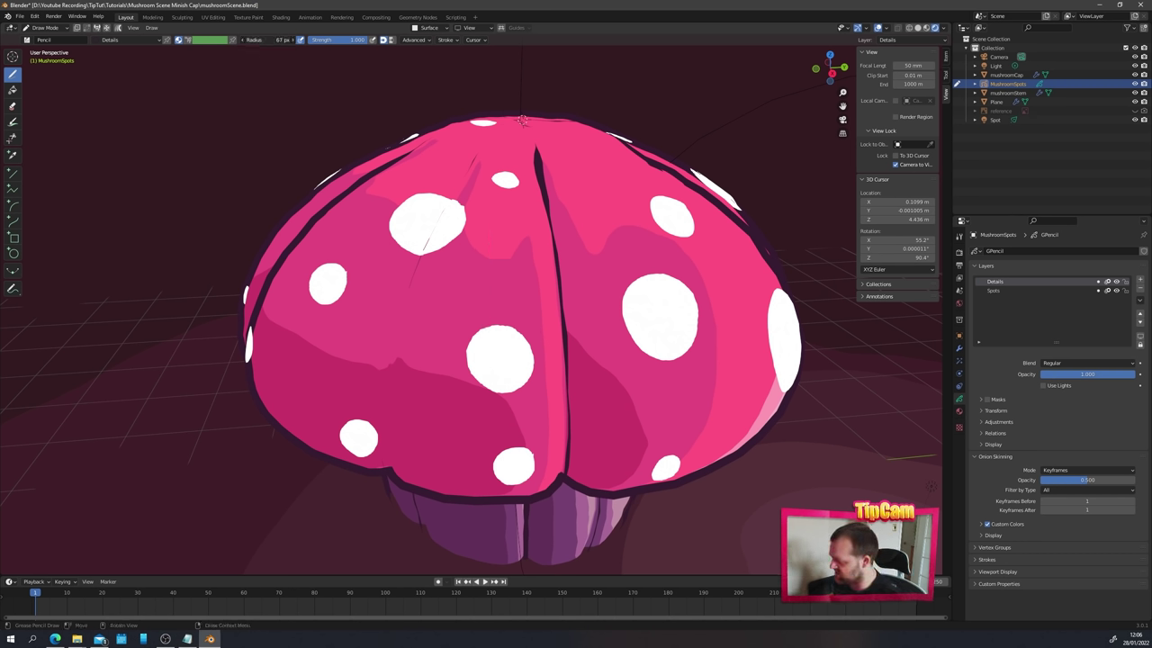
# - Set the Pencil brush radius to 70 px
pyautogui.click(268, 40)
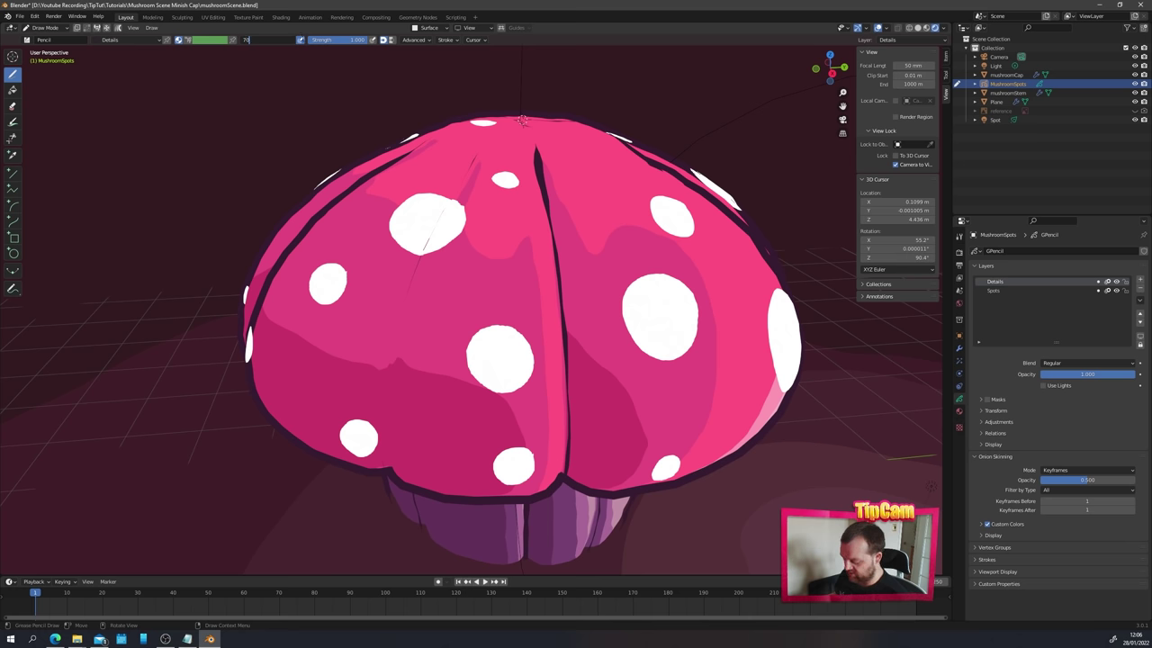
pyautogui.write('70')
pyautogui.press('Return')
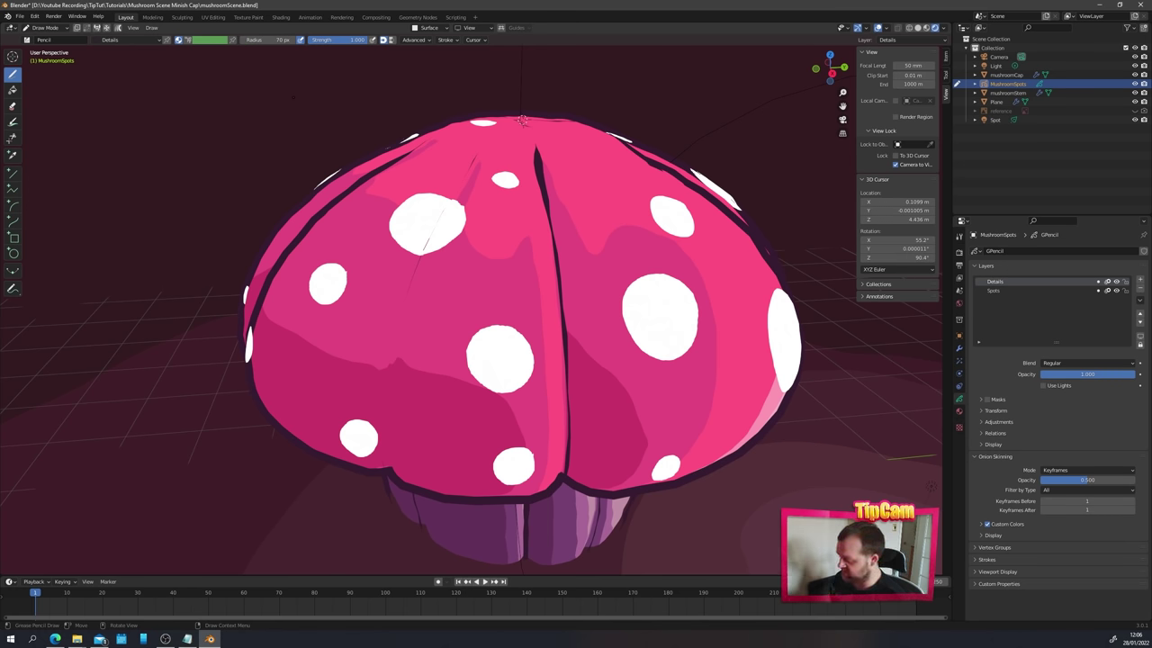
# - Try a long curved detail line from near the cap's top down to its rim, and undo it
pyautogui.moveTo(467, 270); pyautogui.dragTo(466, 298, button='middle')
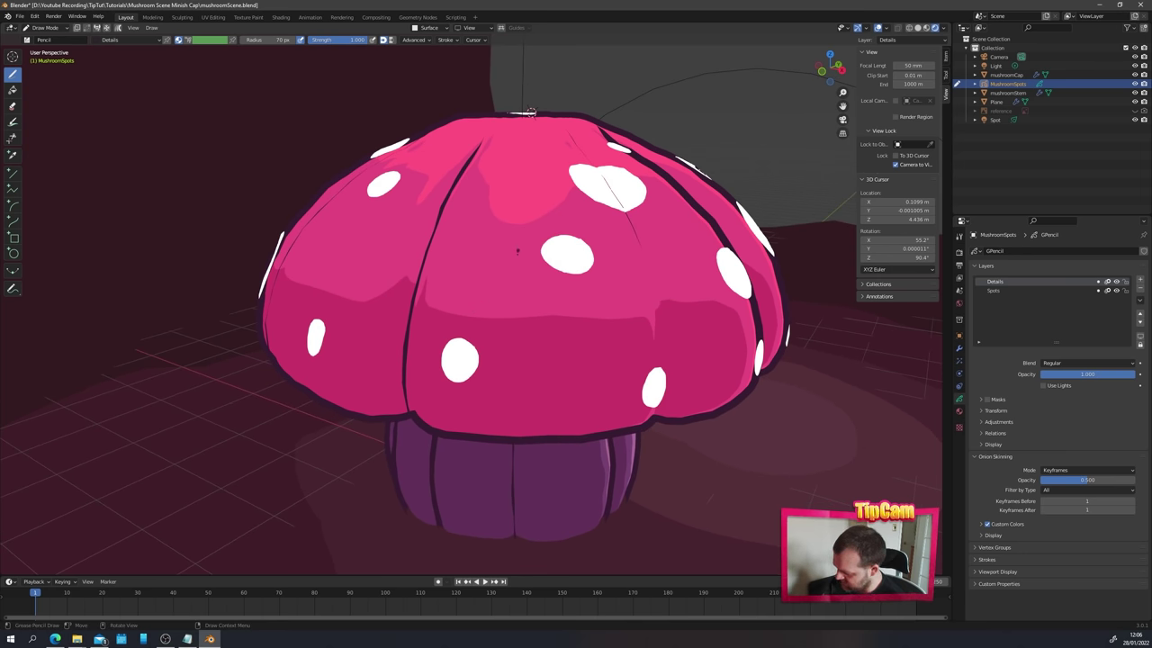
pyautogui.moveTo(549, 147)
pyautogui.mouseDown()
pyautogui.moveTo(621, 244)
pyautogui.moveTo(646, 421)
pyautogui.mouseUp()
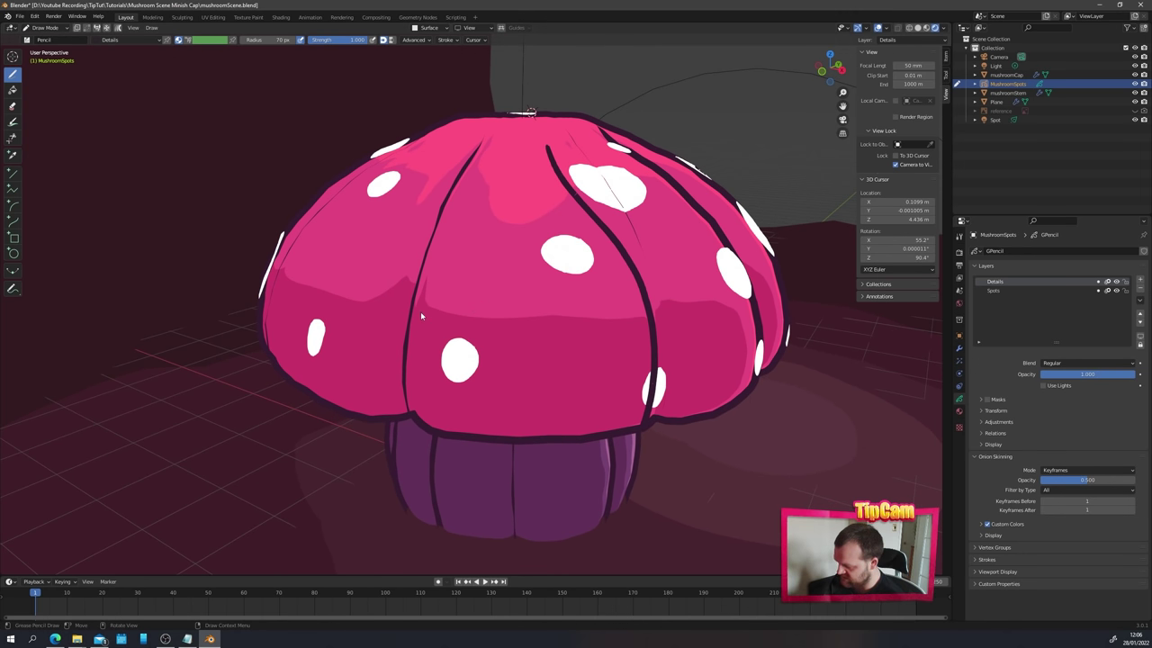
pyautogui.moveTo(421, 315); pyautogui.dragTo(562, 355, button='middle')
pyautogui.scroll(6, 612, 405)
pyautogui.scroll(-5, 511, 369)
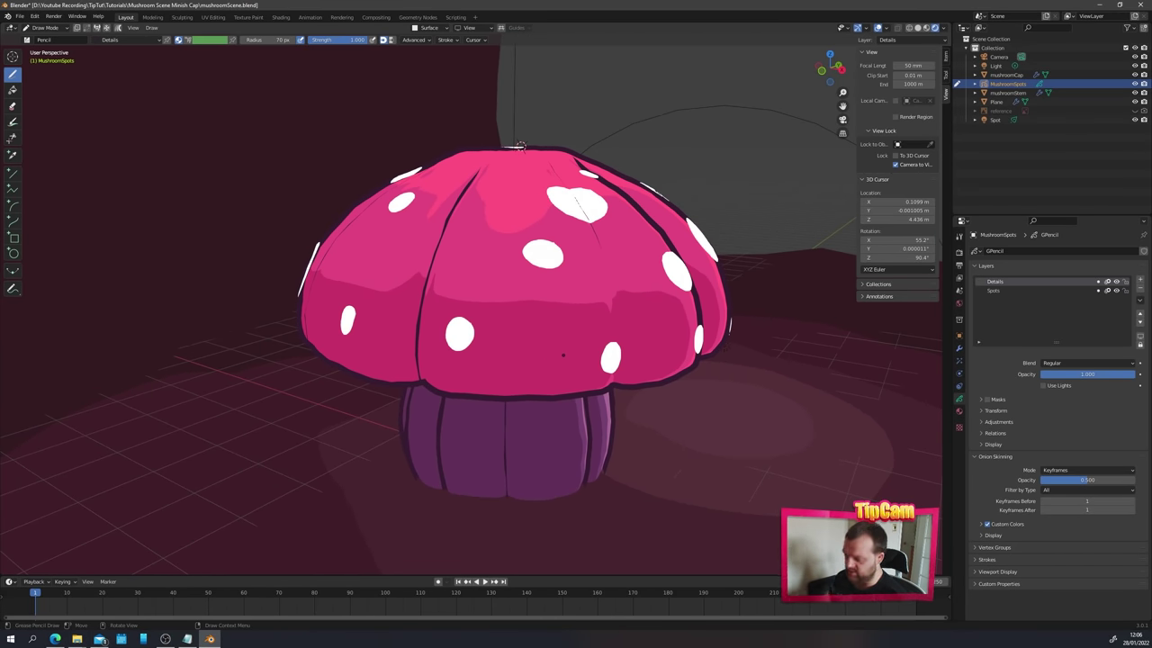
# - Draw short vertical detail lines rising from the cap's rim on successive segments around the mushroom, on the Details layer
pyautogui.moveTo(519, 260); pyautogui.dragTo(518, 394)
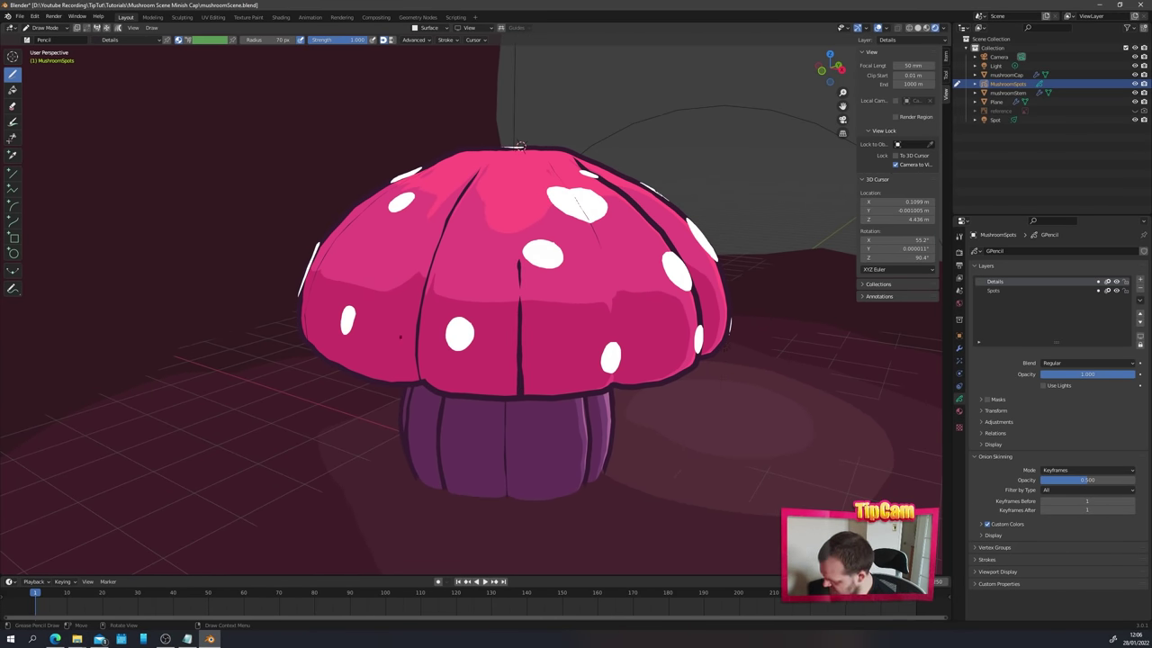
pyautogui.moveTo(518, 394); pyautogui.dragTo(537, 342, button='middle')
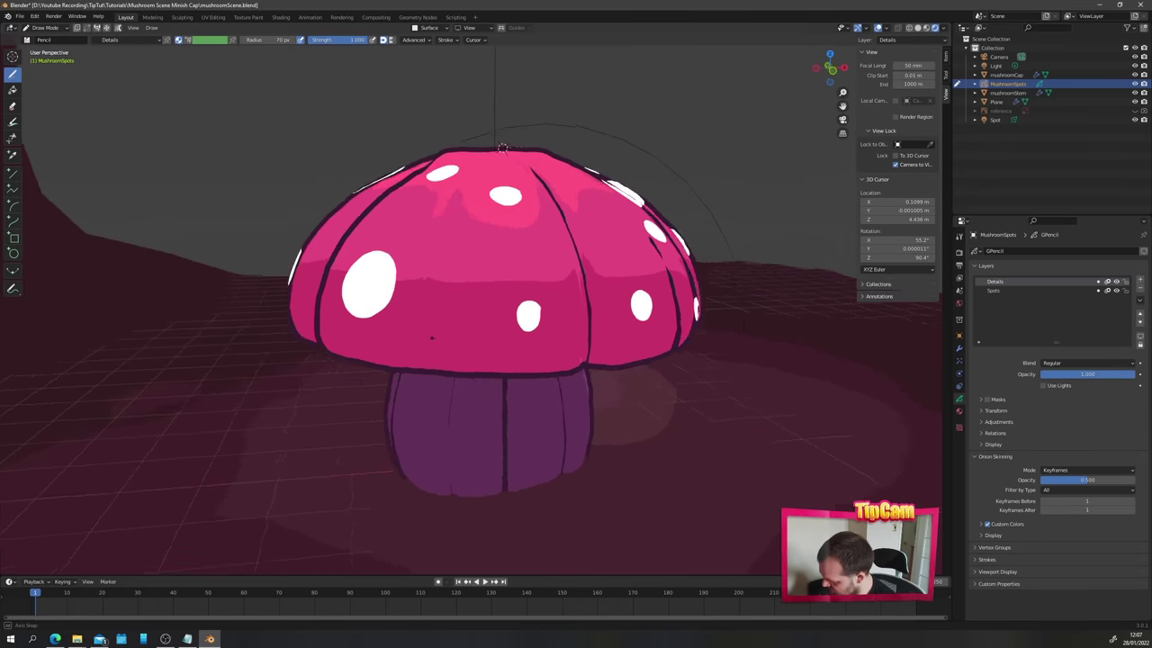
pyautogui.moveTo(431, 336); pyautogui.dragTo(490, 291, button='middle')
pyautogui.moveTo(487, 324); pyautogui.dragTo(486, 375)
pyautogui.moveTo(487, 374); pyautogui.dragTo(450, 369, button='middle')
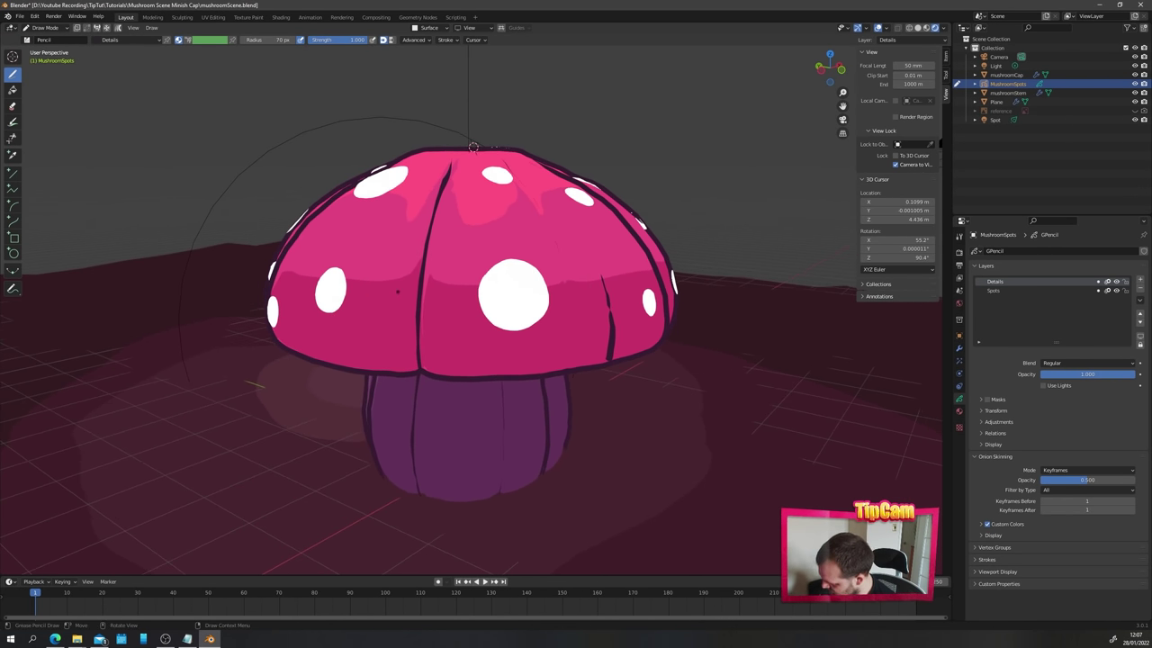
pyautogui.moveTo(459, 275); pyautogui.dragTo(460, 376)
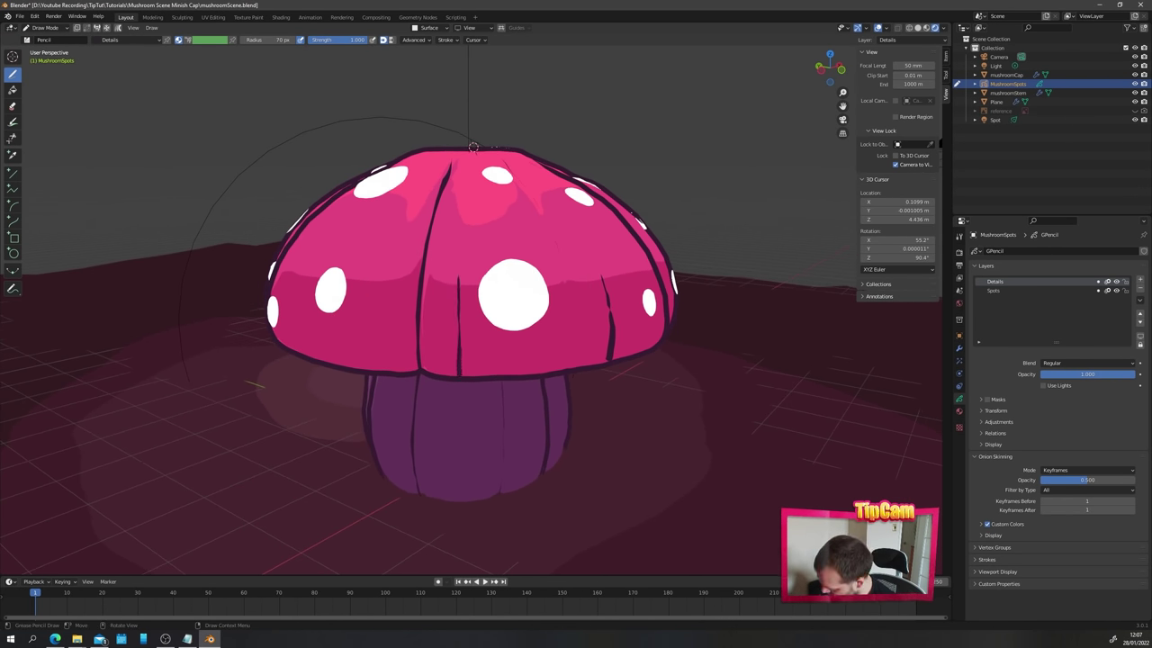
pyautogui.moveTo(460, 376); pyautogui.dragTo(446, 374, button='middle')
pyautogui.moveTo(307, 359); pyautogui.dragTo(382, 342, button='middle')
pyautogui.moveTo(433, 277); pyautogui.dragTo(433, 389)
pyautogui.moveTo(433, 389); pyautogui.dragTo(468, 387, button='middle')
pyautogui.moveTo(302, 385); pyautogui.dragTo(404, 309, button='middle')
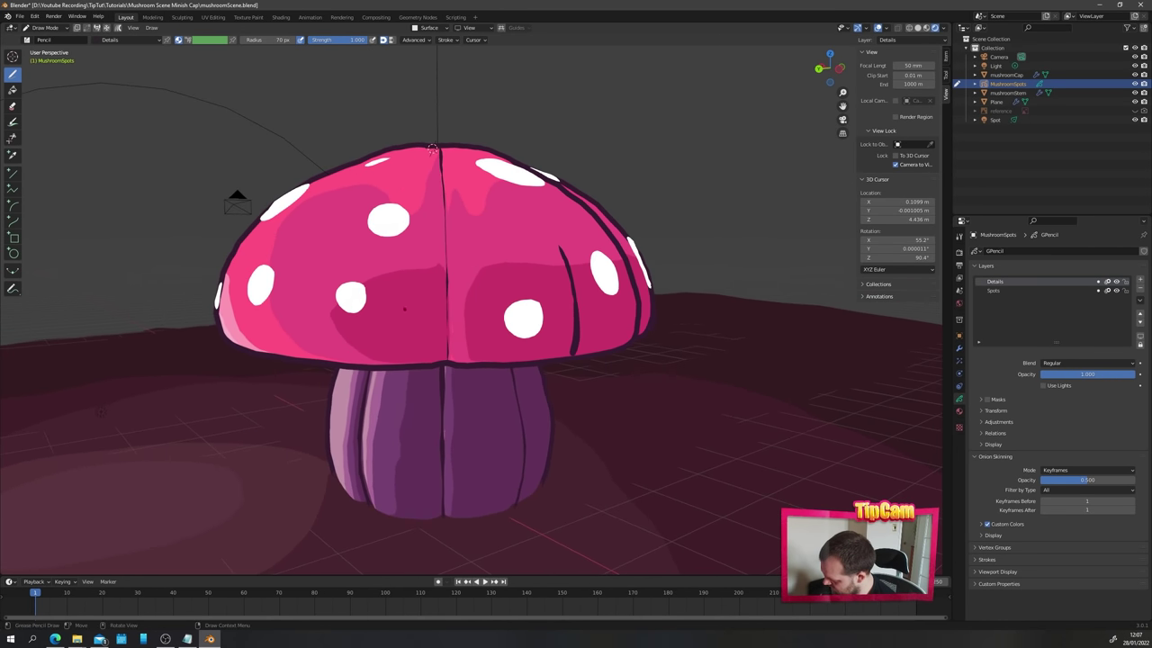
pyautogui.moveTo(403, 257); pyautogui.dragTo(403, 364)
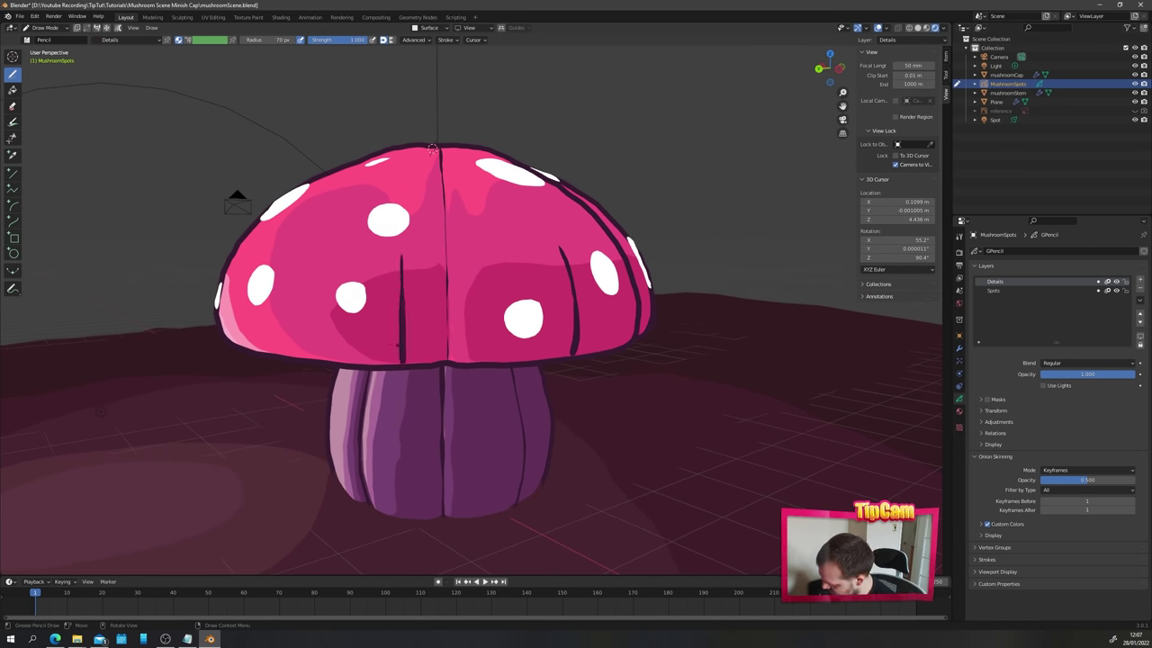
pyautogui.moveTo(402, 364)
pyautogui.mouseDown(button='middle')
pyautogui.moveTo(333, 342)
pyautogui.moveTo(409, 300)
pyautogui.mouseUp(button='middle')
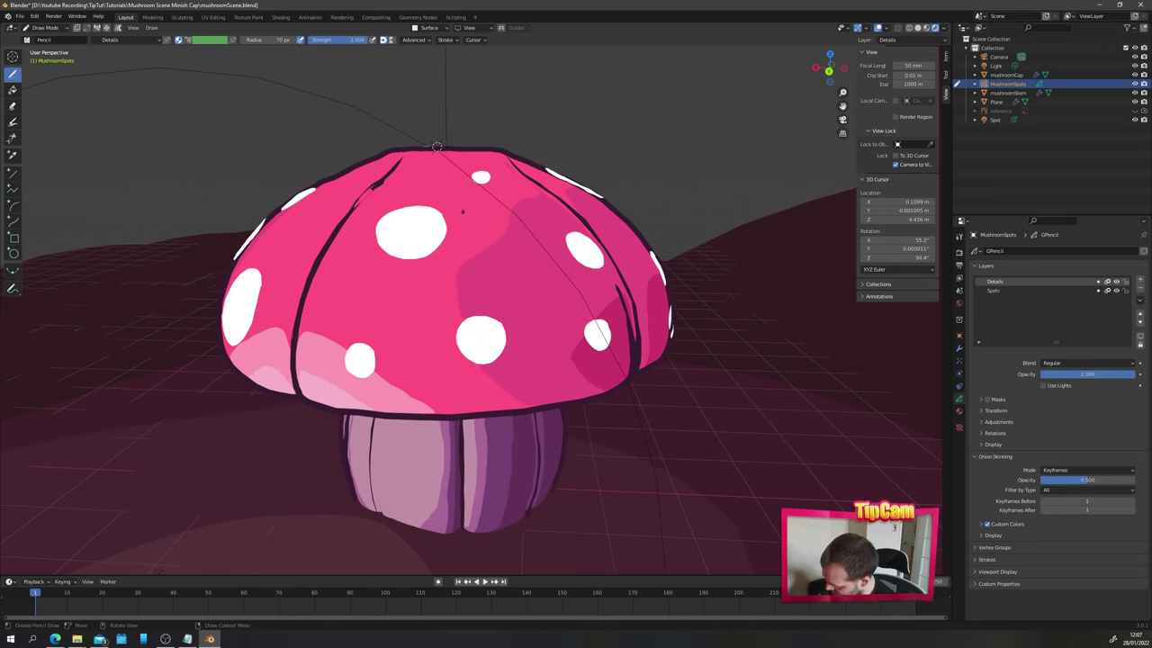
# - Try long detail lines running straight through the white spots on two brightly lit cap segments, and undo them
pyautogui.moveTo(462, 211); pyautogui.dragTo(469, 412)
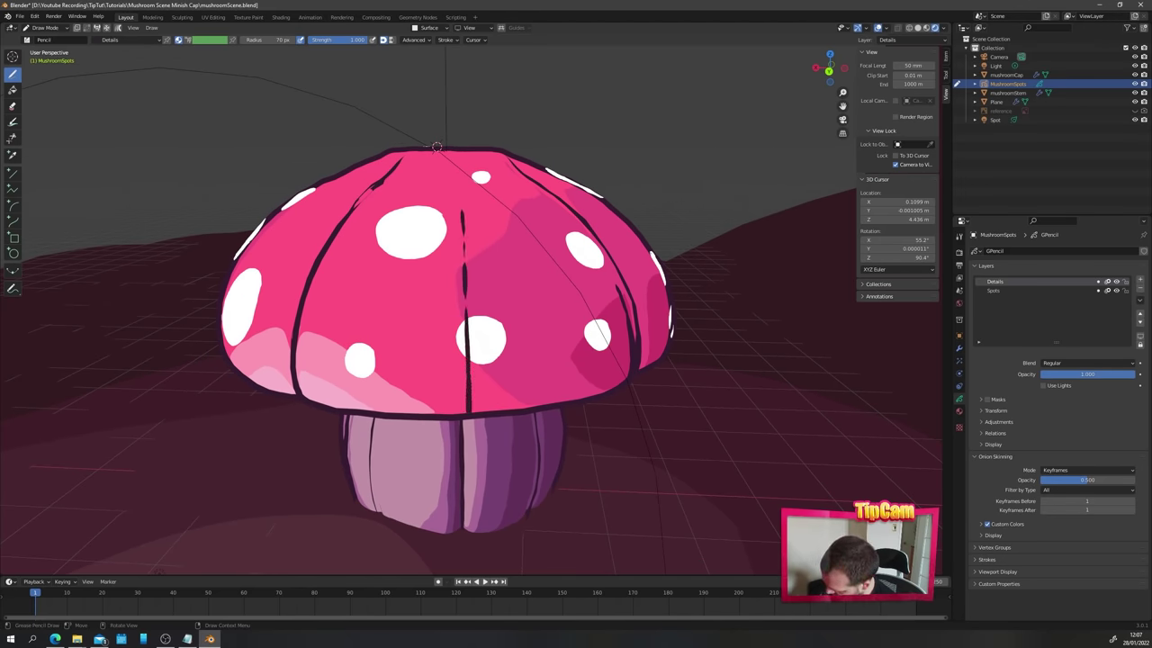
pyautogui.moveTo(469, 412); pyautogui.dragTo(507, 244, button='middle')
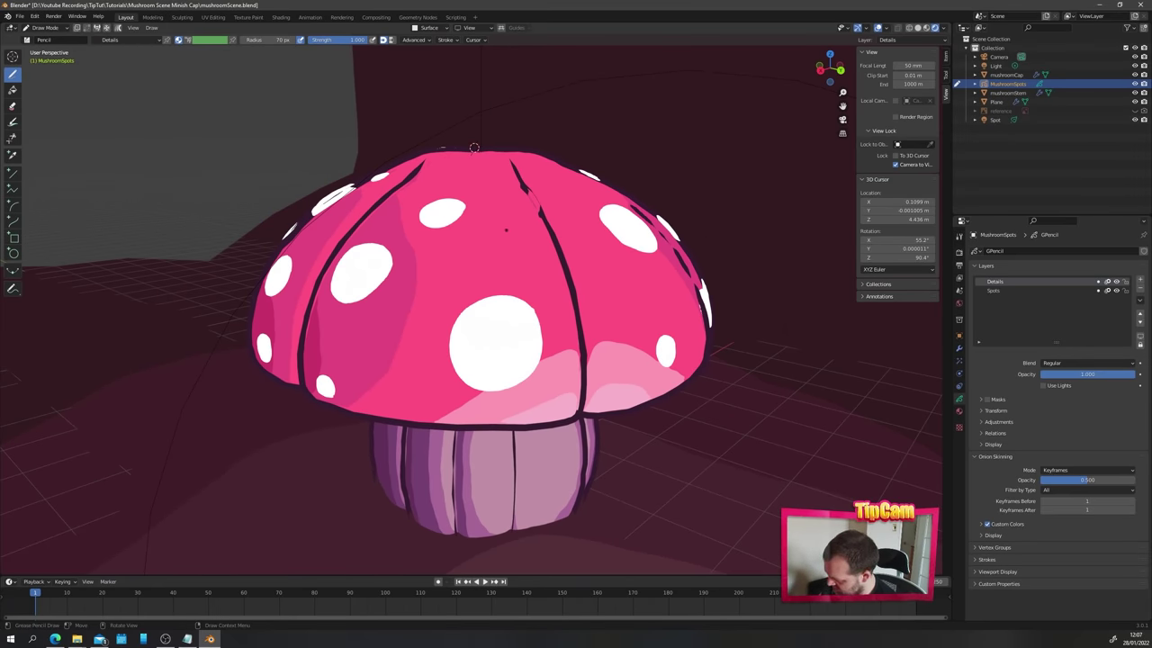
pyautogui.moveTo(506, 230); pyautogui.dragTo(509, 423)
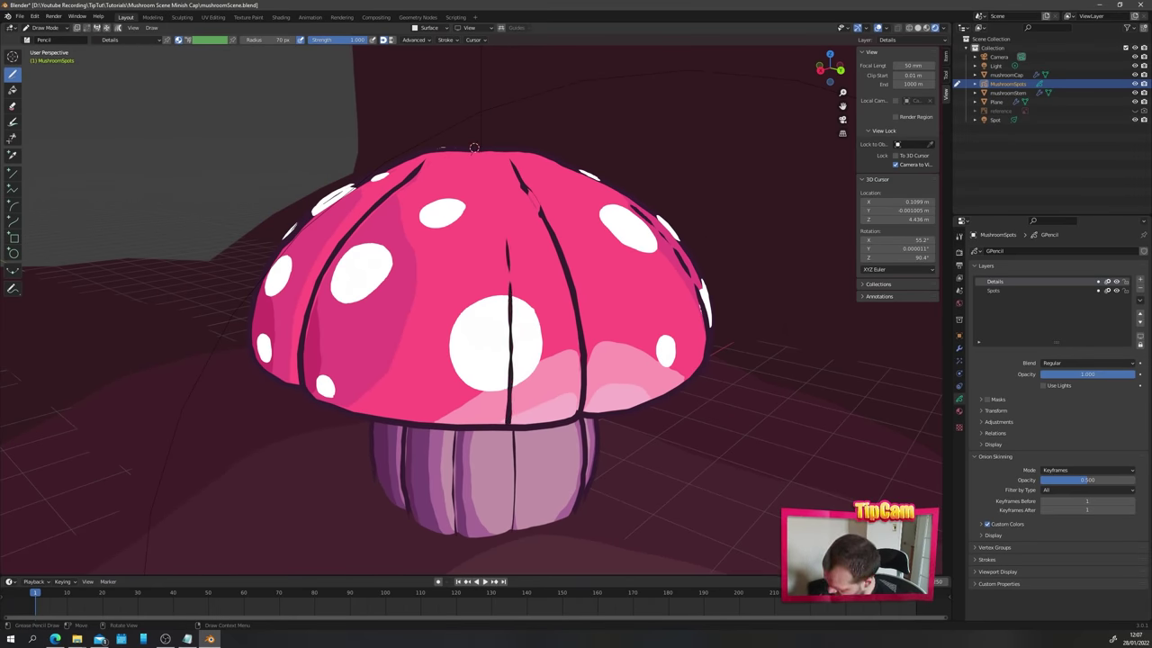
pyautogui.moveTo(474, 147); pyautogui.dragTo(435, 146, button='middle')
pyautogui.hotkey('ctrl', 'z')
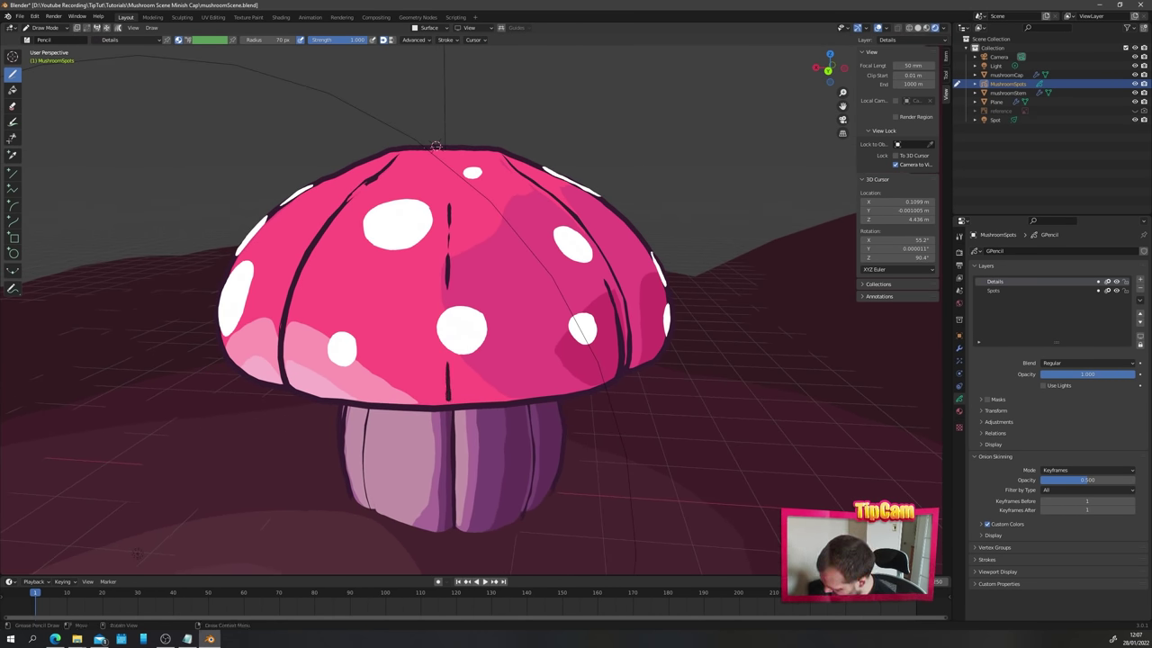
# - Draw vertical detail lines down to the rim on two further cap segments, keeping them between the white spots
pyautogui.moveTo(448, 369); pyautogui.dragTo(497, 276, button='middle')
pyautogui.moveTo(517, 260); pyautogui.dragTo(527, 417)
pyautogui.moveTo(527, 414); pyautogui.dragTo(469, 333, button='middle')
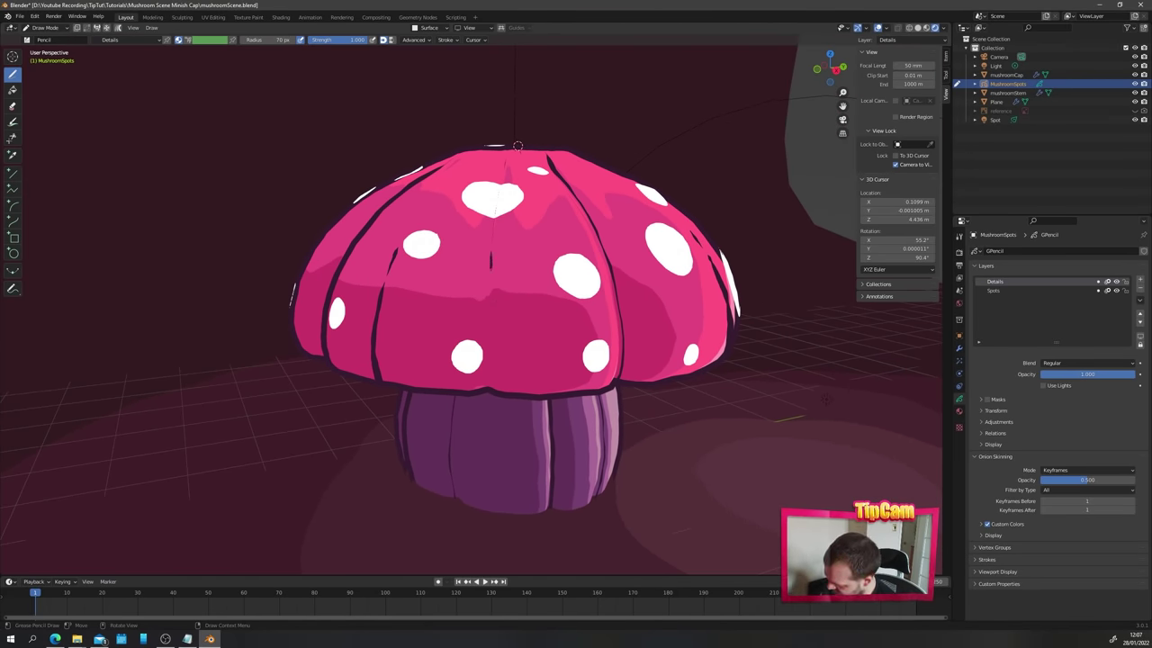
pyautogui.moveTo(490, 266); pyautogui.dragTo(488, 389)
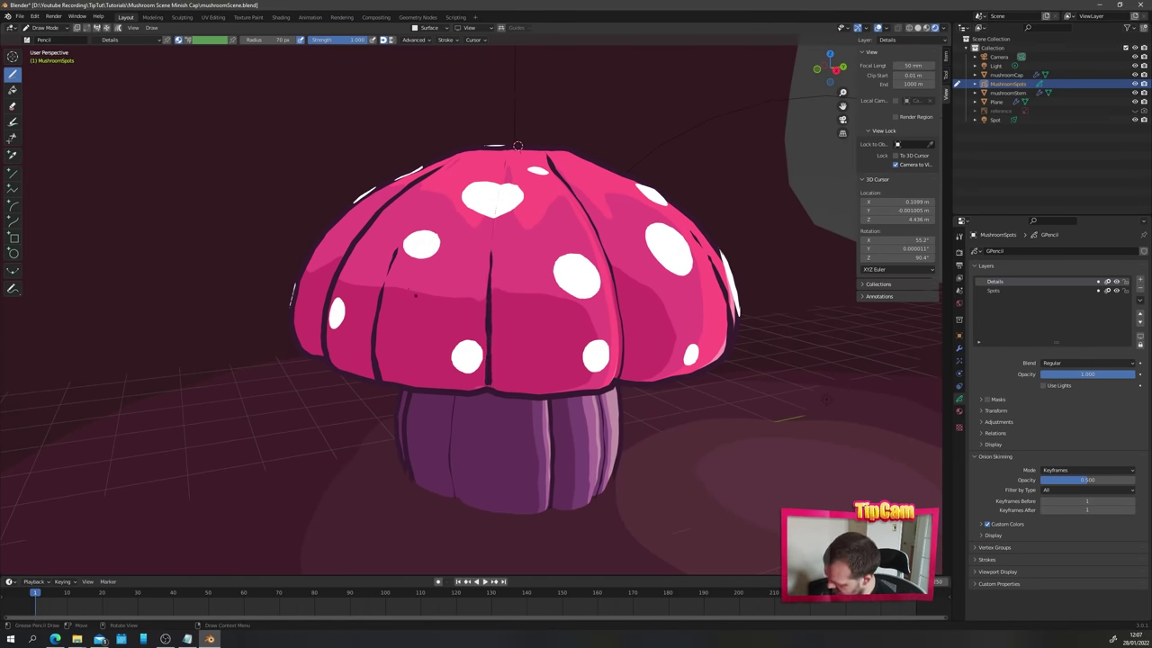
# - Draw short tapering detail lines on the upper part of two cap segments, running down from near the cap's top
pyautogui.moveTo(517, 146); pyautogui.dragTo(525, 198, button='middle')
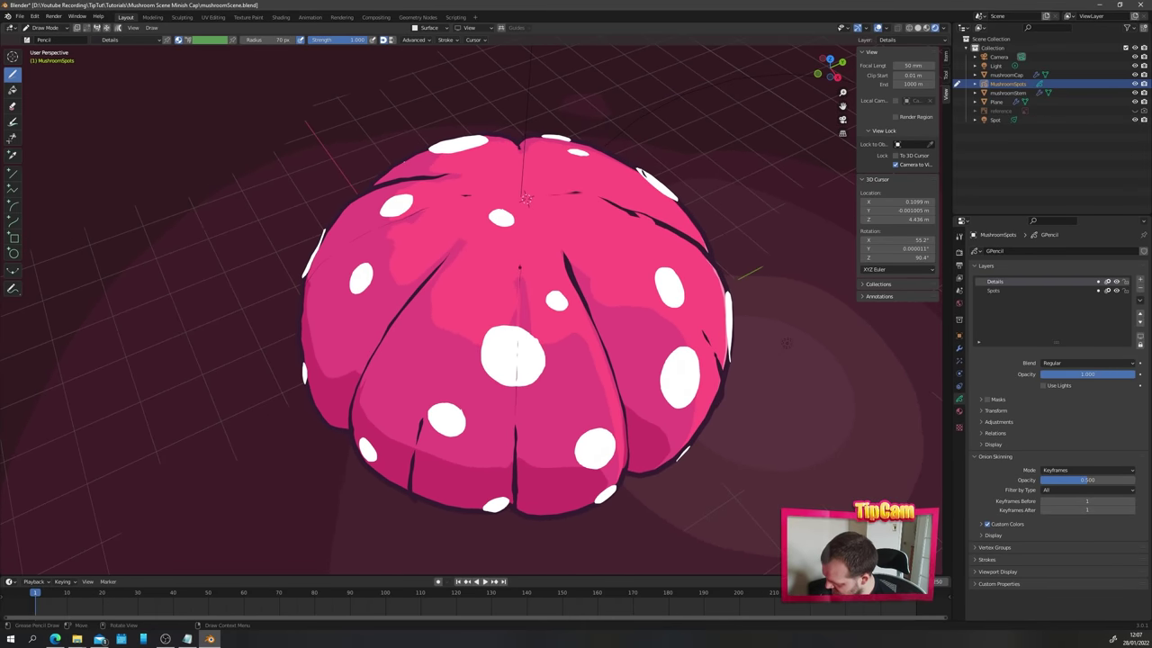
pyautogui.moveTo(519, 257); pyautogui.dragTo(520, 323)
pyautogui.moveTo(520, 322)
pyautogui.mouseDown(button='middle')
pyautogui.moveTo(428, 312)
pyautogui.moveTo(468, 228)
pyautogui.mouseUp(button='middle')
pyautogui.moveTo(469, 228); pyautogui.dragTo(456, 308)
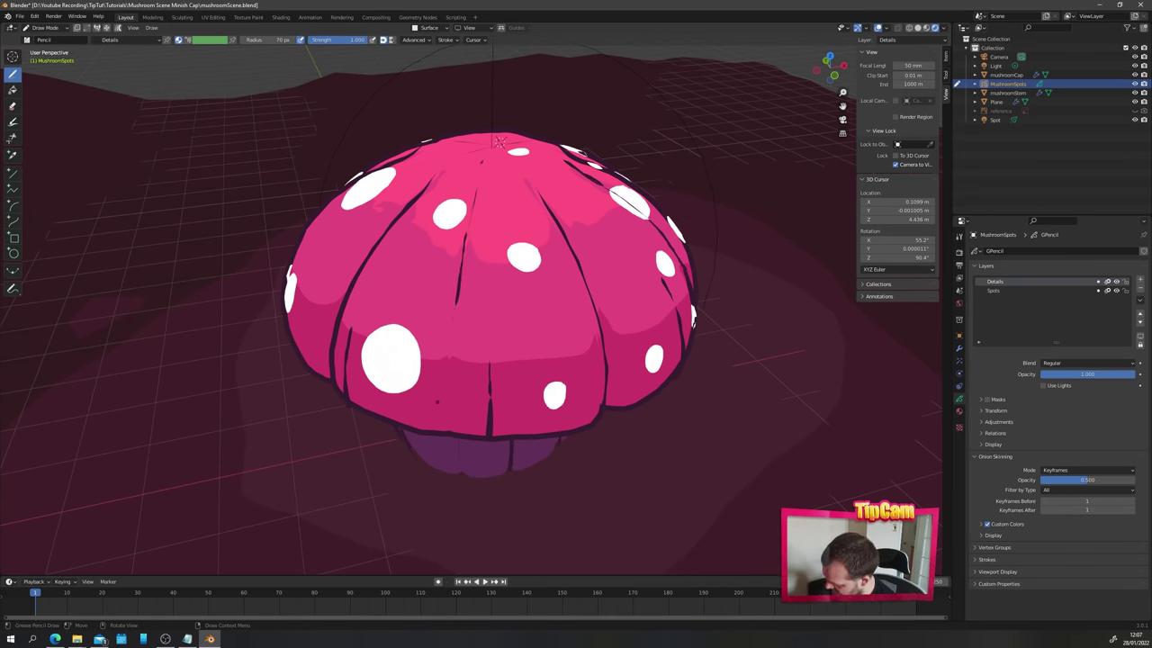
# - Add more vertical detail lines around the cap, breaking the line above and below the large white spot on the brightly lit segment
pyautogui.moveTo(437, 401); pyautogui.dragTo(452, 365, button='middle')
pyautogui.moveTo(491, 263); pyautogui.dragTo(491, 376)
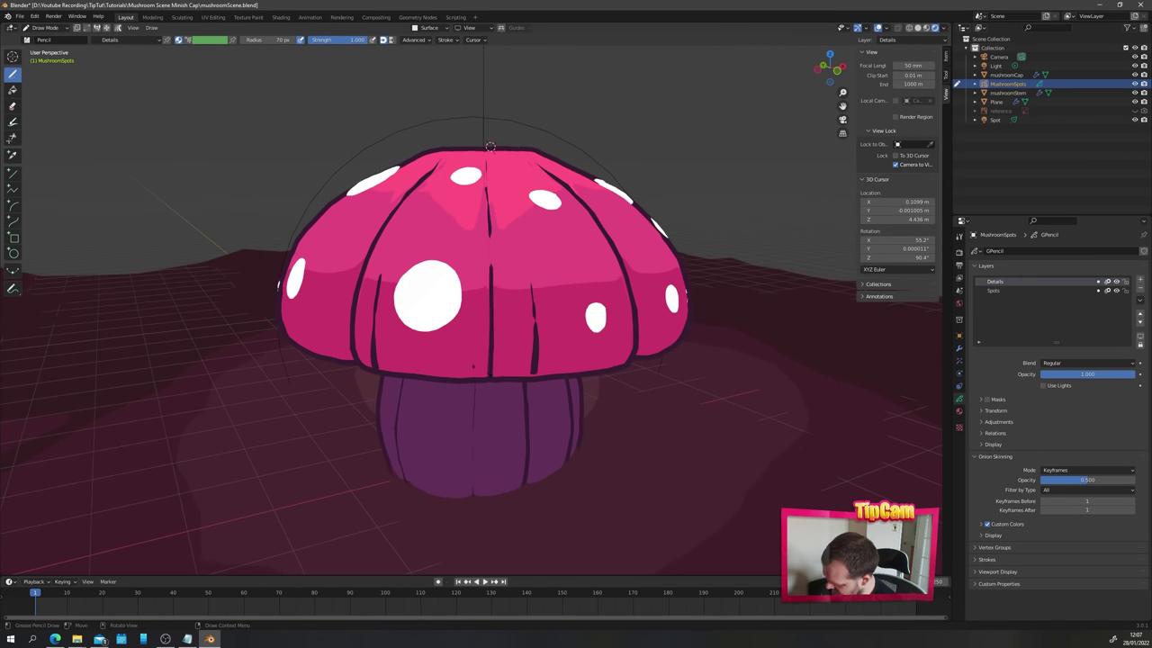
pyautogui.moveTo(491, 377)
pyautogui.mouseDown(button='middle')
pyautogui.moveTo(451, 236)
pyautogui.moveTo(473, 288)
pyautogui.mouseUp(button='middle')
pyautogui.moveTo(507, 317); pyautogui.dragTo(505, 354)
pyautogui.moveTo(379, 301); pyautogui.dragTo(450, 260, button='middle')
pyautogui.moveTo(452, 261); pyautogui.dragTo(464, 464)
pyautogui.moveTo(464, 464)
pyautogui.mouseDown(button='middle')
pyautogui.moveTo(326, 389)
pyautogui.moveTo(423, 270)
pyautogui.moveTo(481, 222)
pyautogui.mouseUp(button='middle')
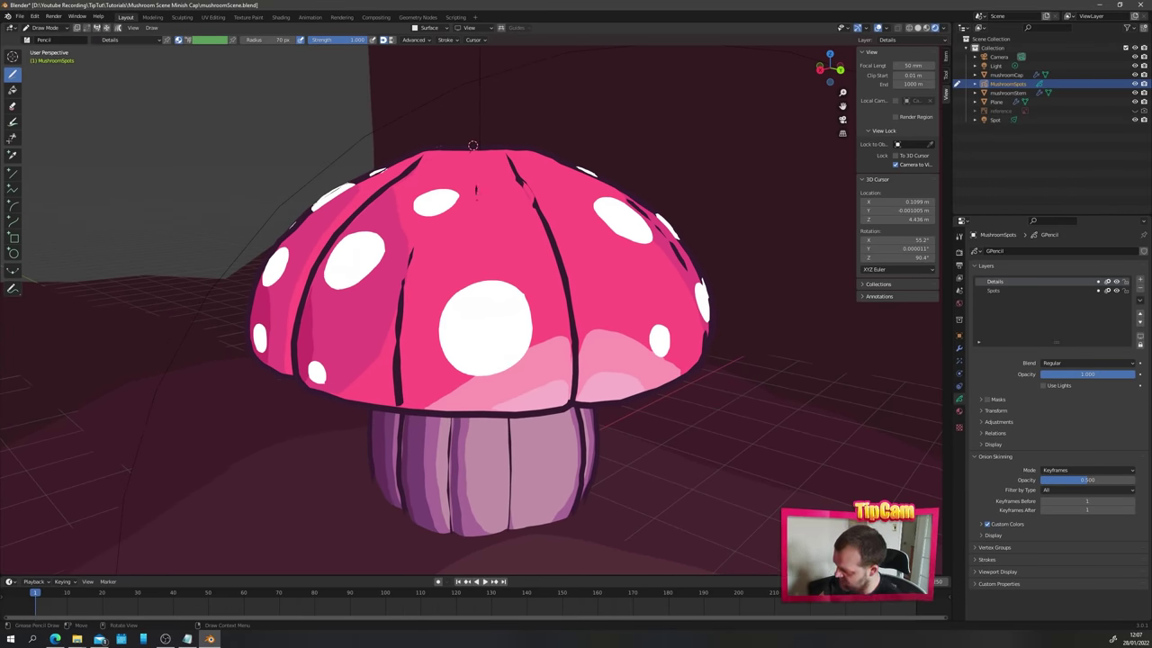
pyautogui.moveTo(477, 215); pyautogui.dragTo(477, 259)
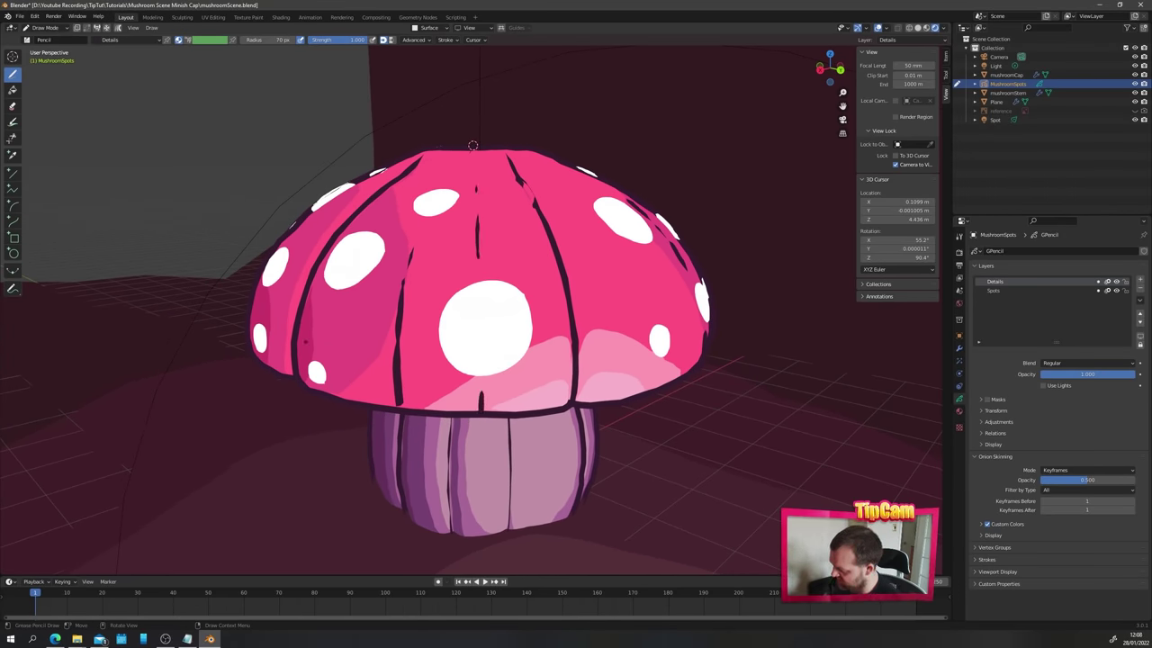
# - Hide the ground plane in the viewport so the whole mushroom stem is exposed
pyautogui.moveTo(486, 342); pyautogui.dragTo(524, 324, button='middle')
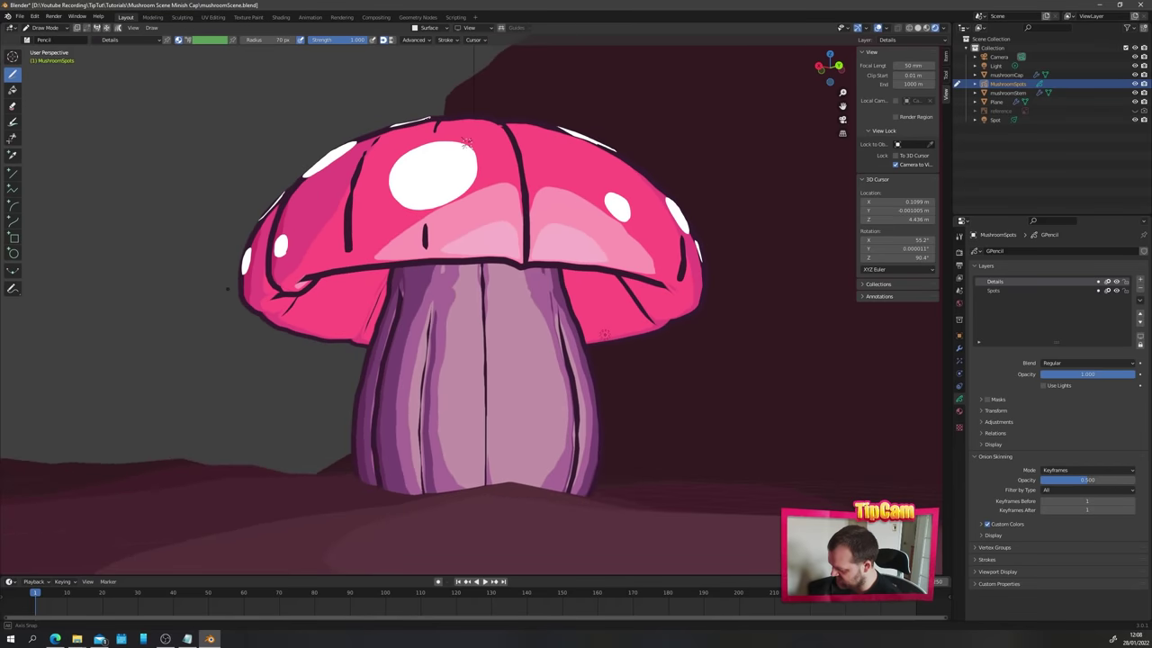
pyautogui.moveTo(604, 334); pyautogui.dragTo(520, 321, button='middle')
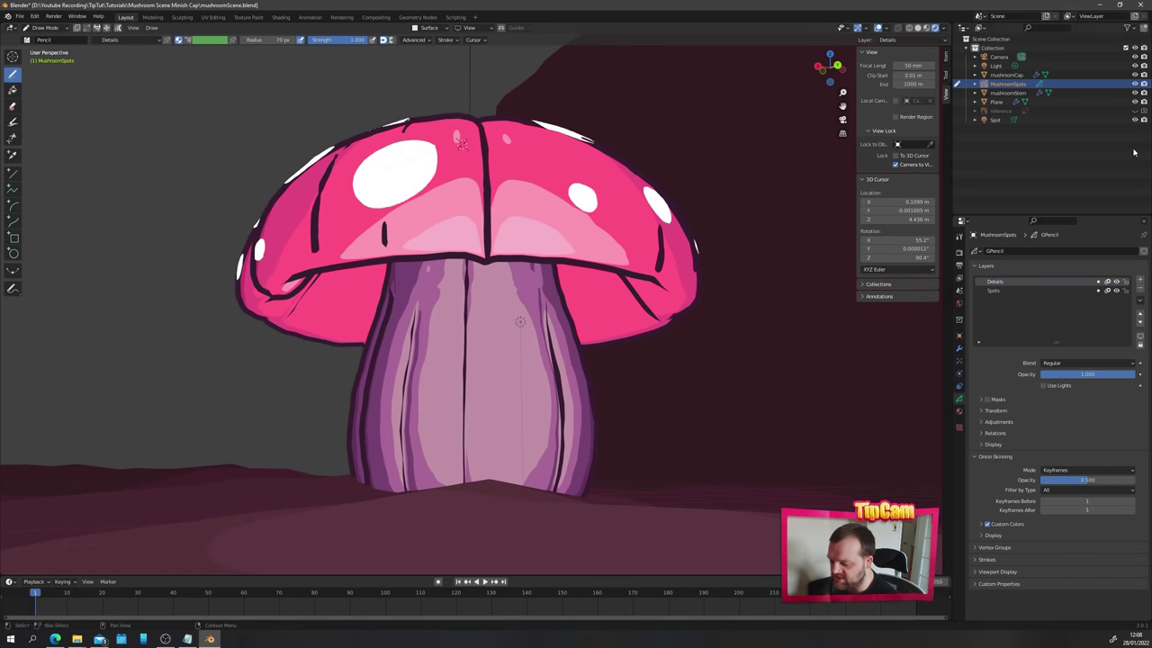
pyautogui.click(1134, 102)
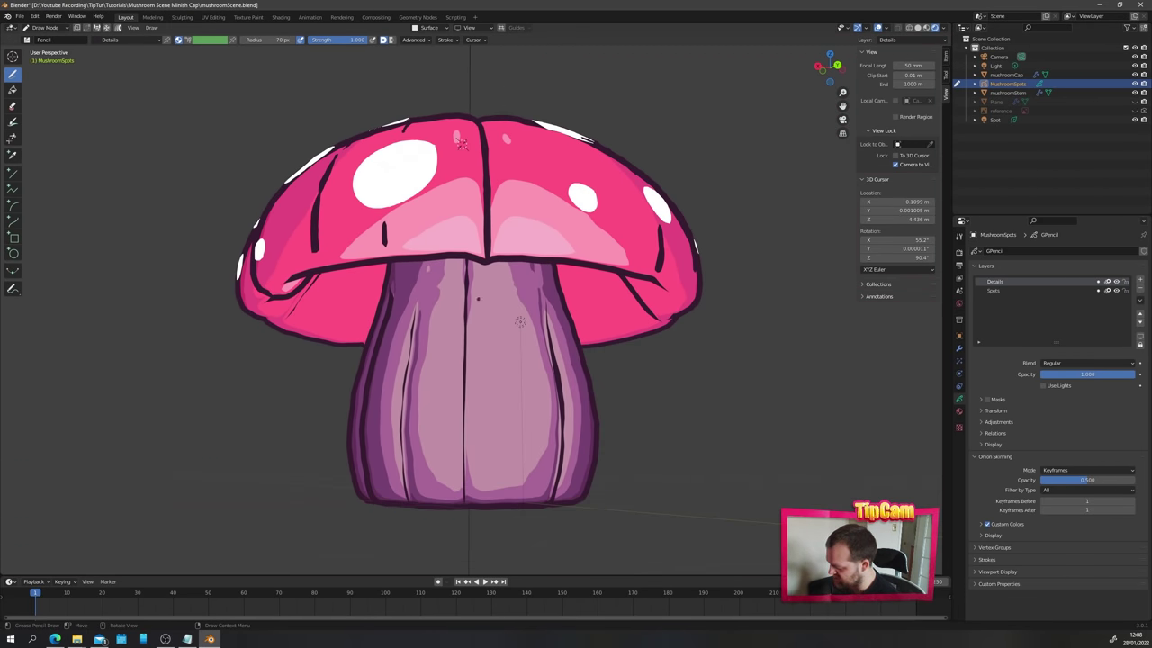
# - Draw long and short vertical detail lines all around the mushroom stem, on both its lit and shaded sides
pyautogui.moveTo(460, 144)
pyautogui.mouseDown(button='middle')
pyautogui.moveTo(466, 154)
pyautogui.moveTo(450, 159)
pyautogui.mouseUp(button='middle')
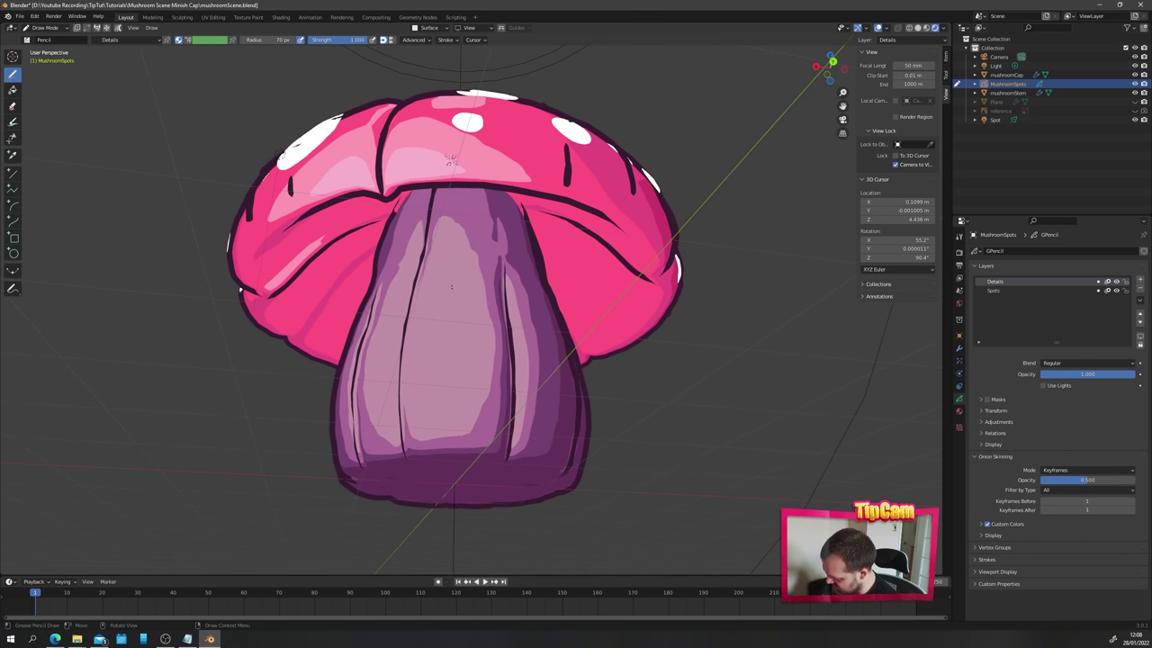
pyautogui.moveTo(452, 286); pyautogui.dragTo(449, 452)
pyautogui.moveTo(449, 451)
pyautogui.mouseDown(button='middle')
pyautogui.moveTo(333, 367)
pyautogui.moveTo(290, 363)
pyautogui.moveTo(430, 363)
pyautogui.mouseUp(button='middle')
pyautogui.moveTo(434, 159)
pyautogui.mouseDown(button='middle')
pyautogui.moveTo(467, 189)
pyautogui.moveTo(515, 175)
pyautogui.moveTo(508, 158)
pyautogui.mouseUp(button='middle')
pyautogui.moveTo(467, 383); pyautogui.dragTo(466, 477)
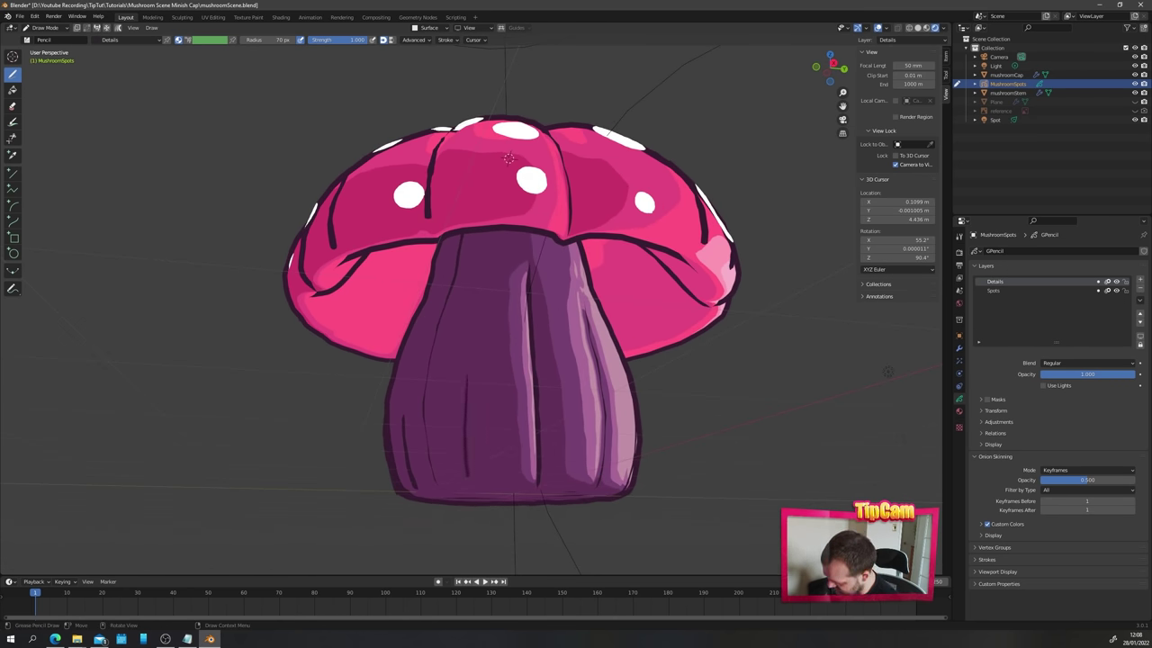
pyautogui.moveTo(466, 477); pyautogui.dragTo(476, 369, button='middle')
pyautogui.moveTo(473, 383); pyautogui.dragTo(474, 441)
pyautogui.moveTo(474, 441); pyautogui.dragTo(459, 405, button='middle')
pyautogui.moveTo(438, 391); pyautogui.dragTo(436, 513)
pyautogui.moveTo(437, 513); pyautogui.dragTo(440, 495, button='middle')
pyautogui.moveTo(445, 144)
pyautogui.mouseDown(button='middle')
pyautogui.moveTo(445, 117)
pyautogui.moveTo(435, 172)
pyautogui.moveTo(461, 186)
pyautogui.moveTo(477, 225)
pyautogui.moveTo(506, 184)
pyautogui.moveTo(506, 155)
pyautogui.moveTo(438, 155)
pyautogui.moveTo(445, 191)
pyautogui.mouseUp(button='middle')
pyautogui.moveTo(408, 450); pyautogui.dragTo(415, 430, button='middle')
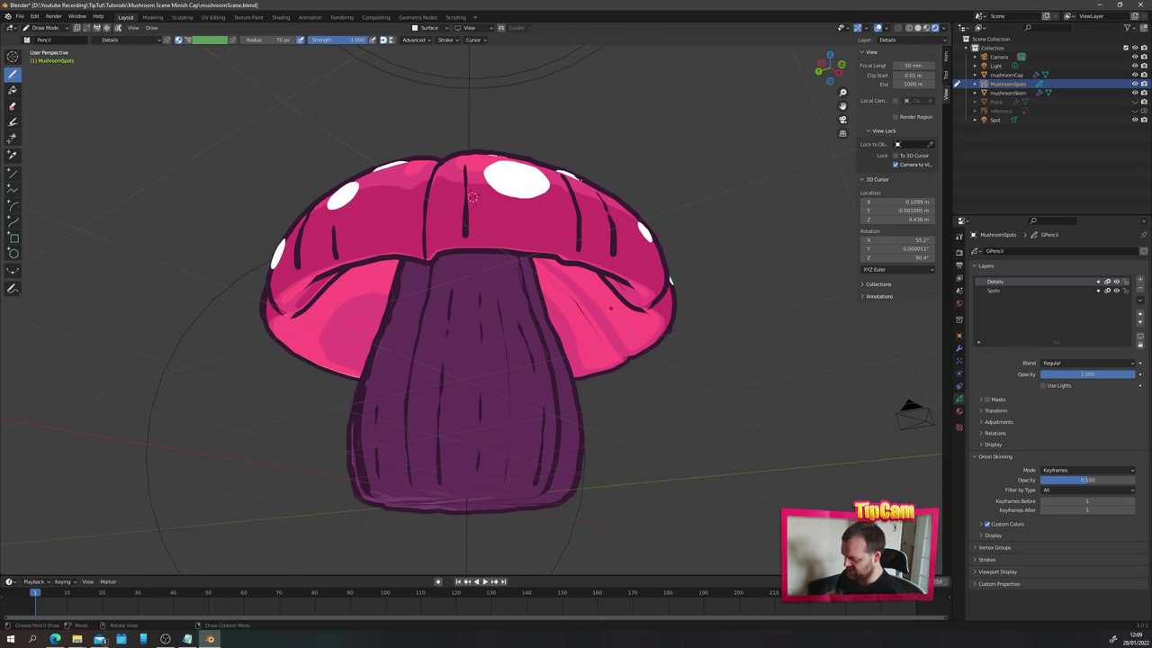
# - Switch the MushroomSpots Grease Pencil object from Draw Mode to Object Mode
pyautogui.scroll(-3, 469, 361)
pyautogui.moveTo(473, 236)
pyautogui.mouseDown(button='middle')
pyautogui.moveTo(492, 241)
pyautogui.moveTo(461, 244)
pyautogui.moveTo(470, 274)
pyautogui.mouseUp(button='middle')
pyautogui.scroll(4, 467, 243)
pyautogui.scroll(-4, 471, 274)
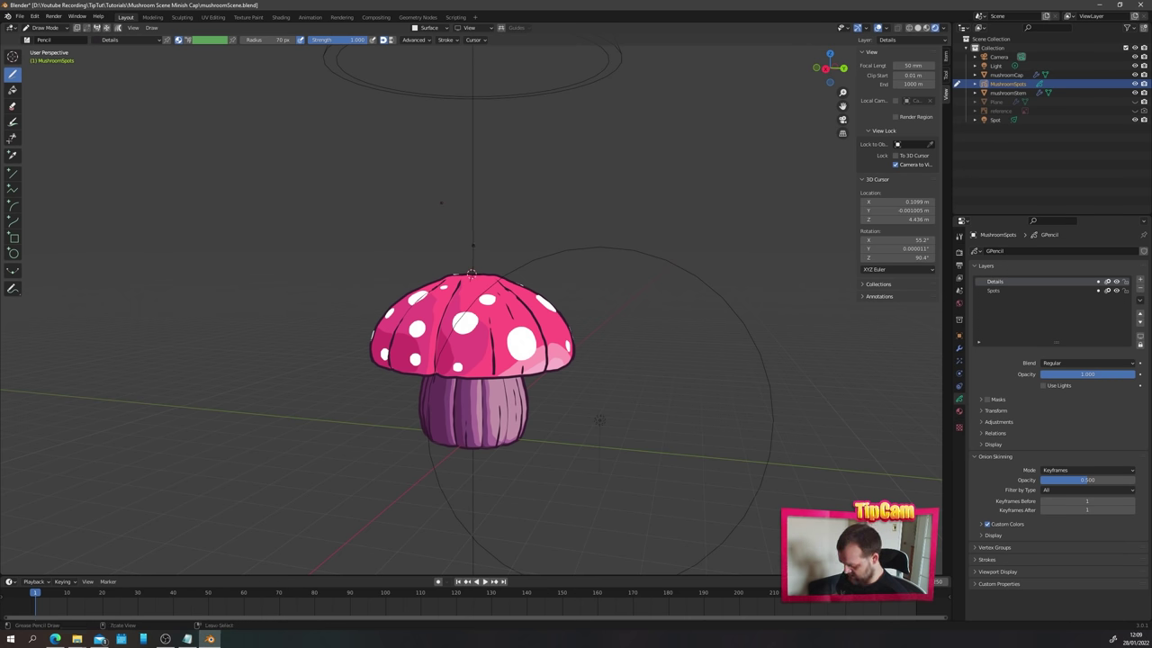
pyautogui.hotkey('ctrl', 'Tab')
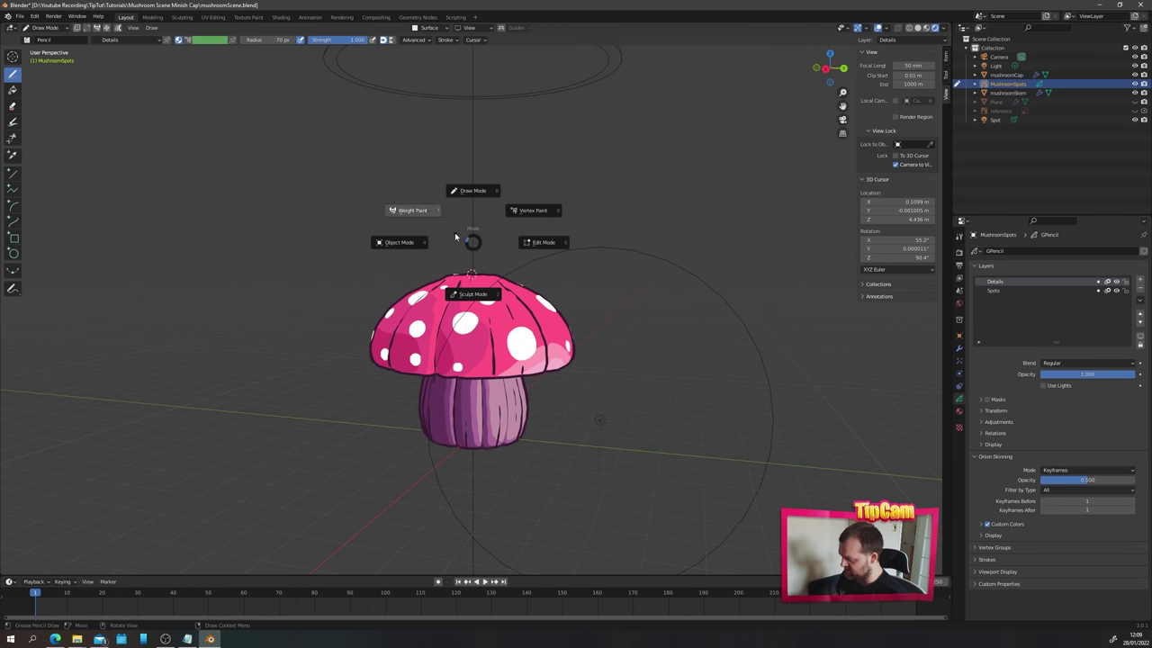
pyautogui.click(393, 241)
# - Try moving the Grease Pencil spots and lines straight up along Z, off the mushroom, and undo the move
pyautogui.moveTo(372, 355); pyautogui.dragTo(586, 367, button='middle')
pyautogui.press('g')
pyautogui.press('z')
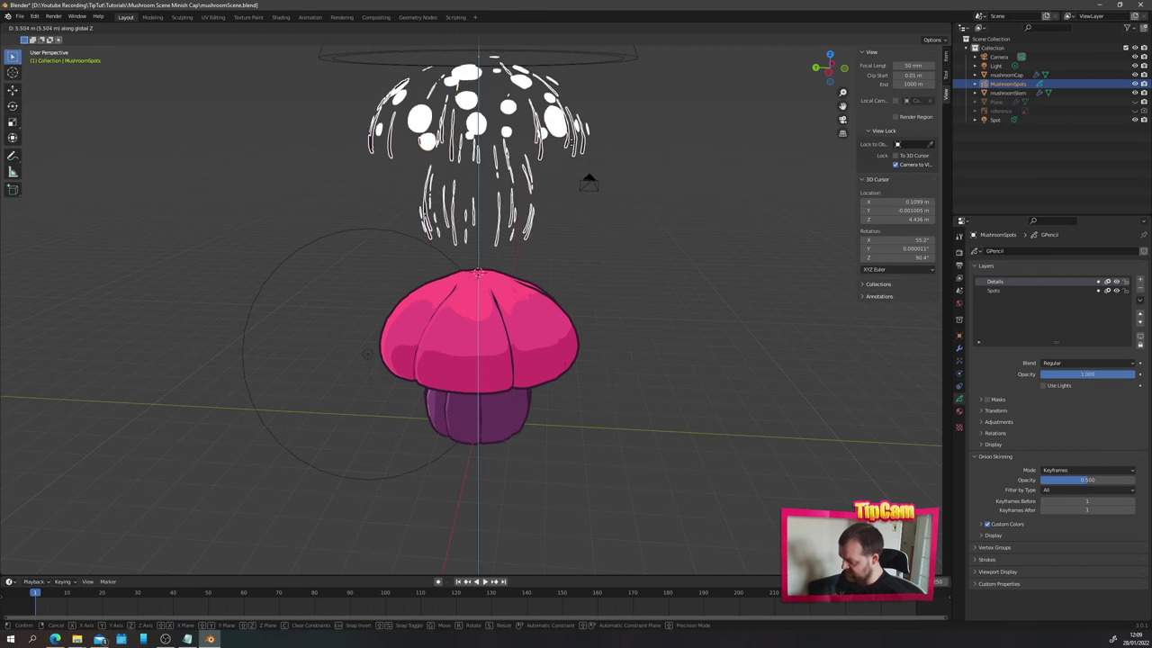
pyautogui.click(485, 207)
pyautogui.hotkey('ctrl', 'z')
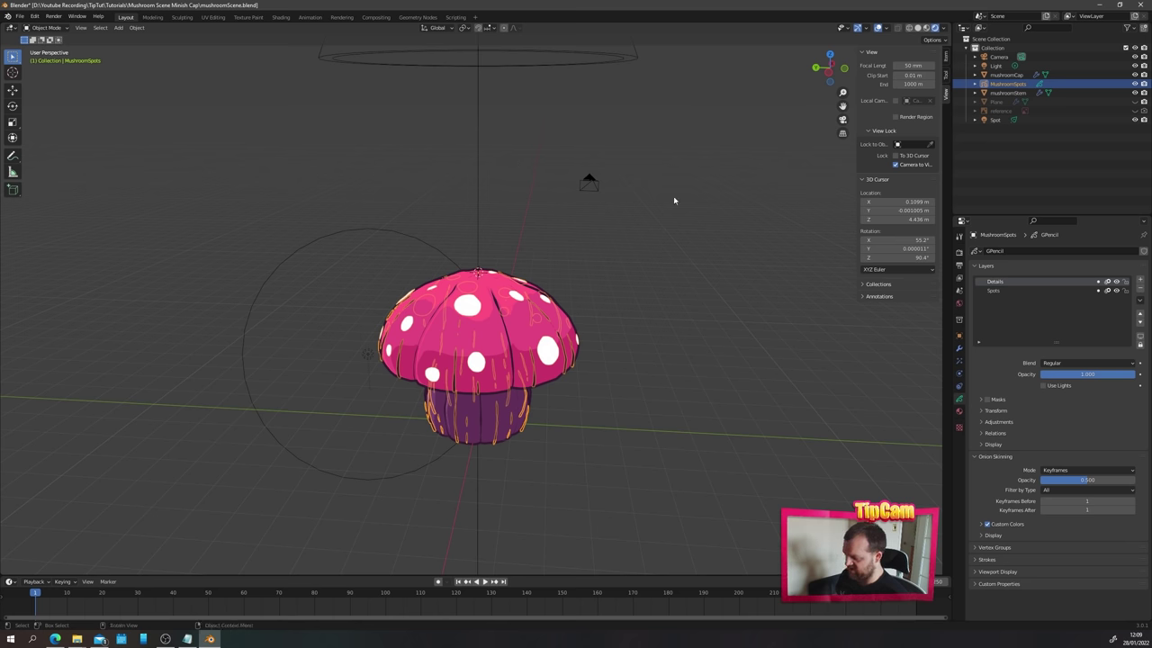
# - Select the mushroom cap and hide the stem and the MushroomSpots object, isolating the cap with its underside in view
pyautogui.click(674, 216)
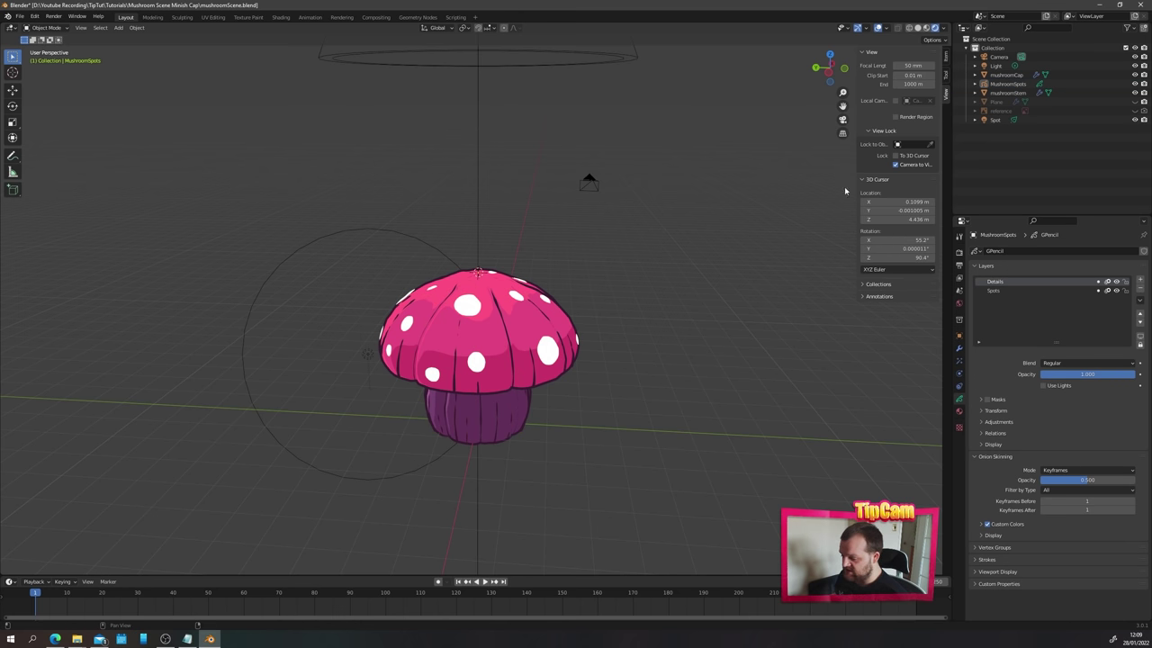
pyautogui.click(504, 351)
pyautogui.moveTo(504, 351)
pyautogui.mouseDown(button='middle')
pyautogui.moveTo(511, 359)
pyautogui.moveTo(501, 330)
pyautogui.mouseUp(button='middle')
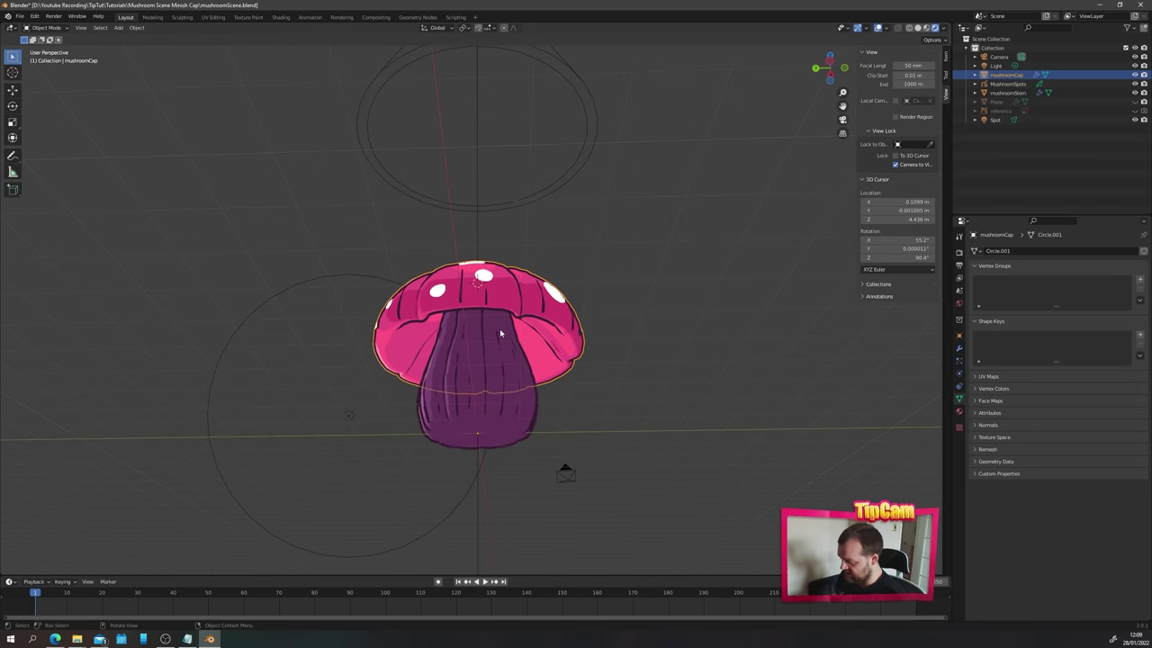
pyautogui.scroll(6, 501, 338)
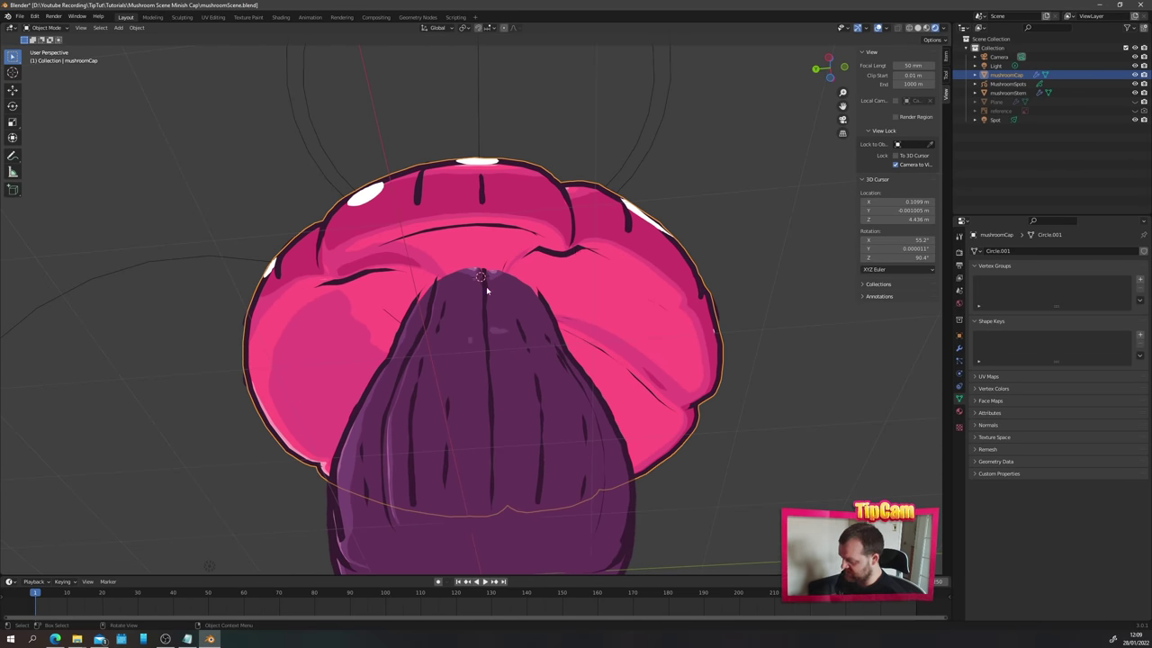
pyautogui.scroll(-4, 486, 286)
pyautogui.moveTo(485, 286); pyautogui.dragTo(645, 297, button='middle')
pyautogui.scroll(-3, 477, 329)
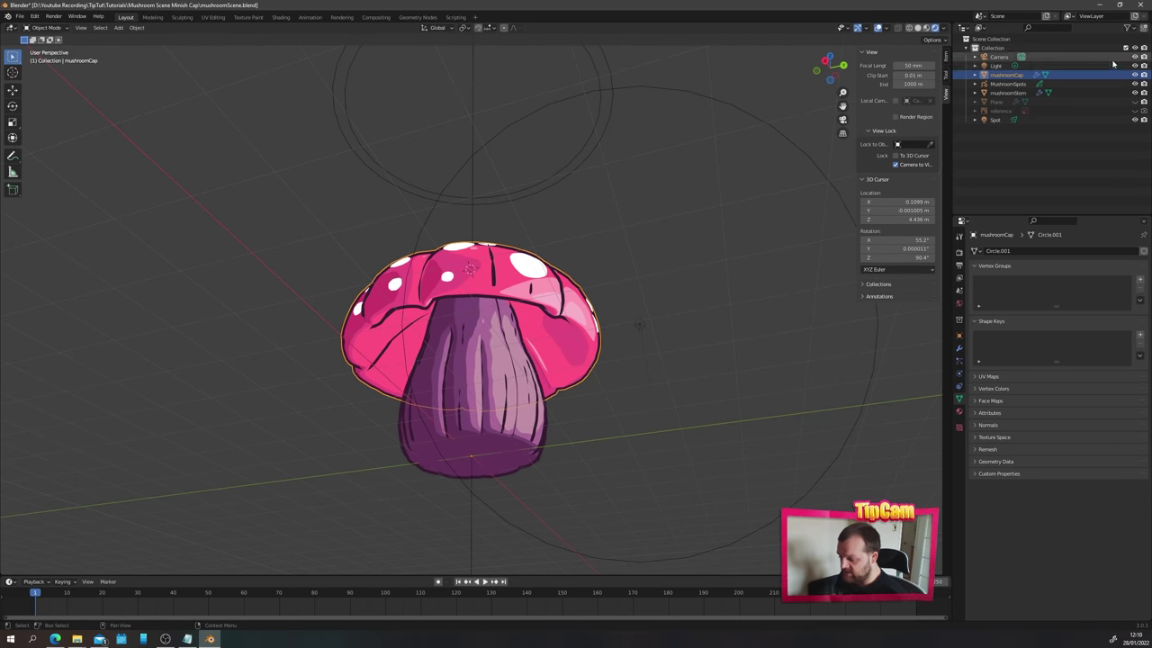
pyautogui.click(1134, 93)
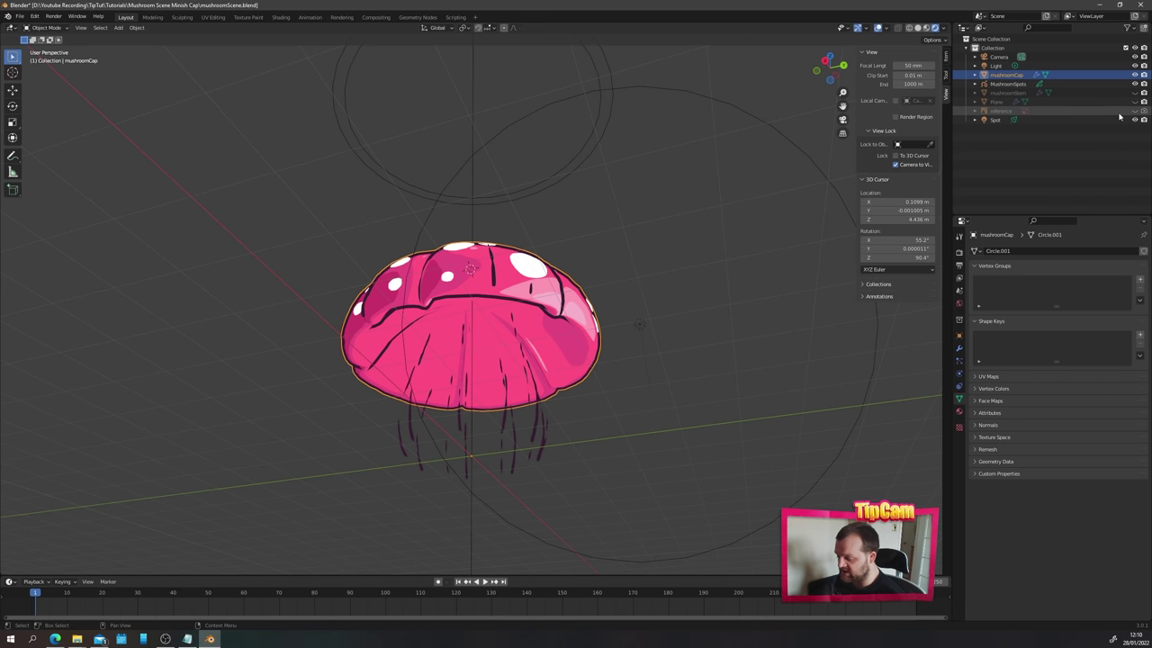
pyautogui.click(1134, 84)
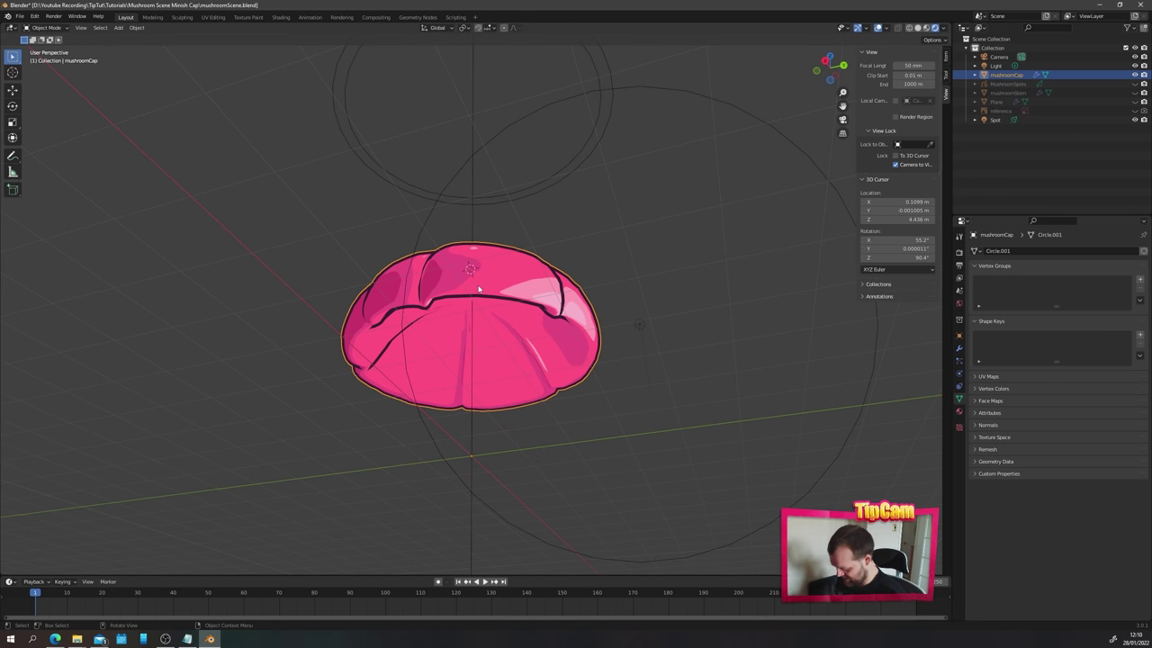
# - Create a new material from a copy of the cap's MushroomCap material and name it MushroomInnerCap
pyautogui.moveTo(456, 332); pyautogui.dragTo(458, 368, button='middle')
pyautogui.scroll(4, 482, 327)
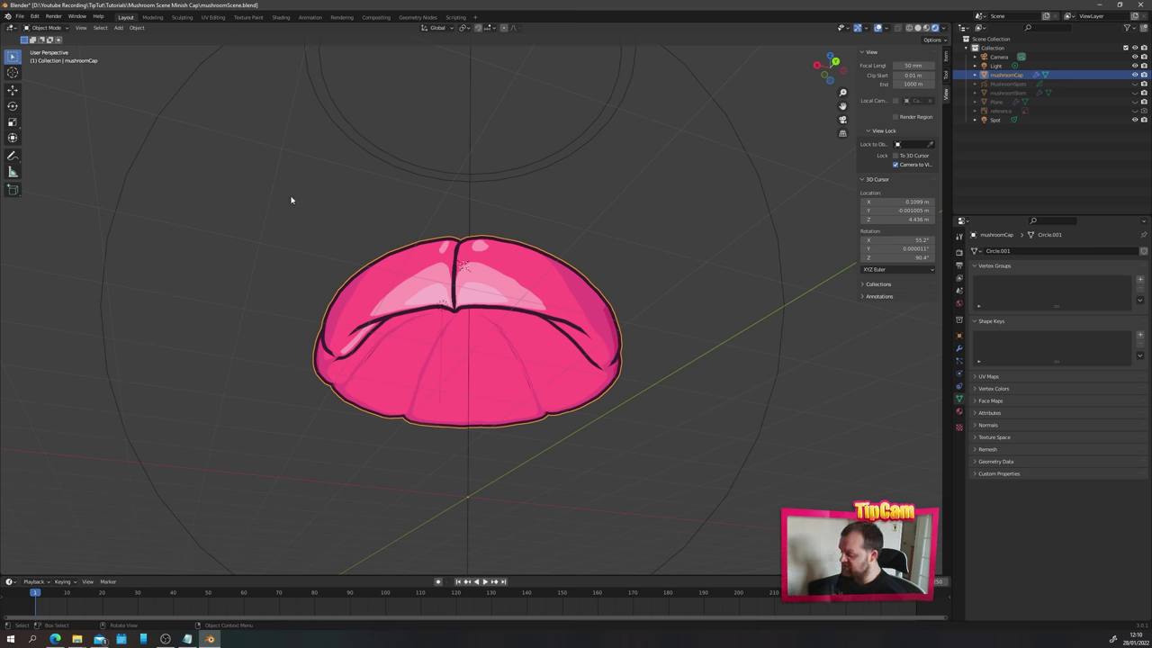
pyautogui.hotkey('alt', 'a')
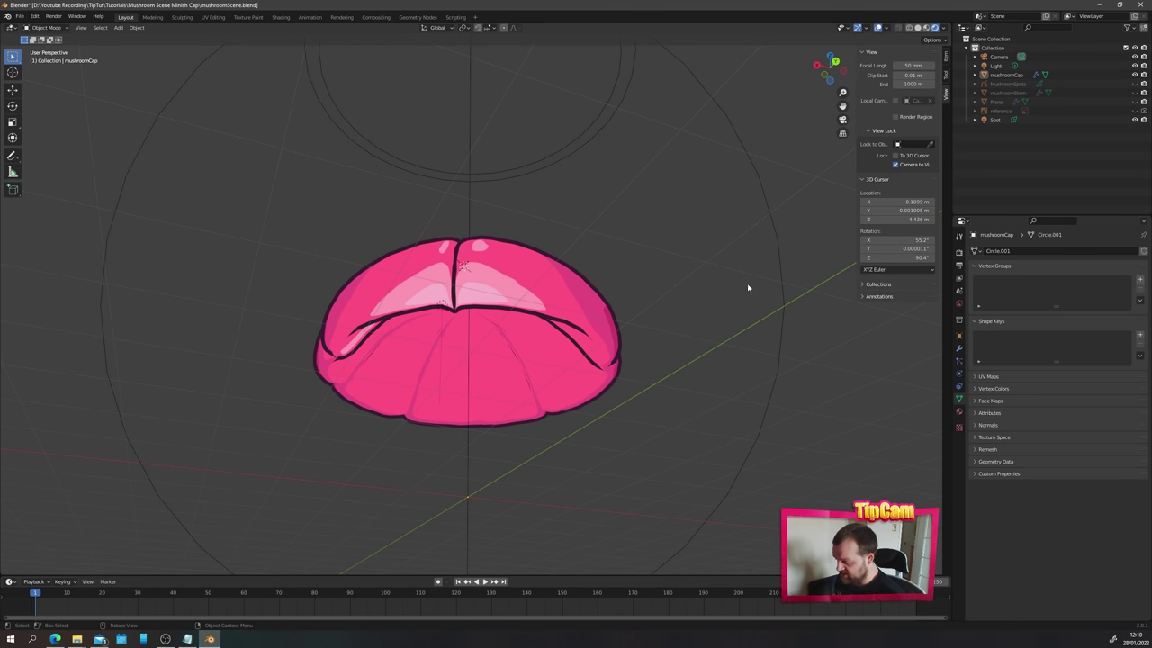
pyautogui.click(958, 411)
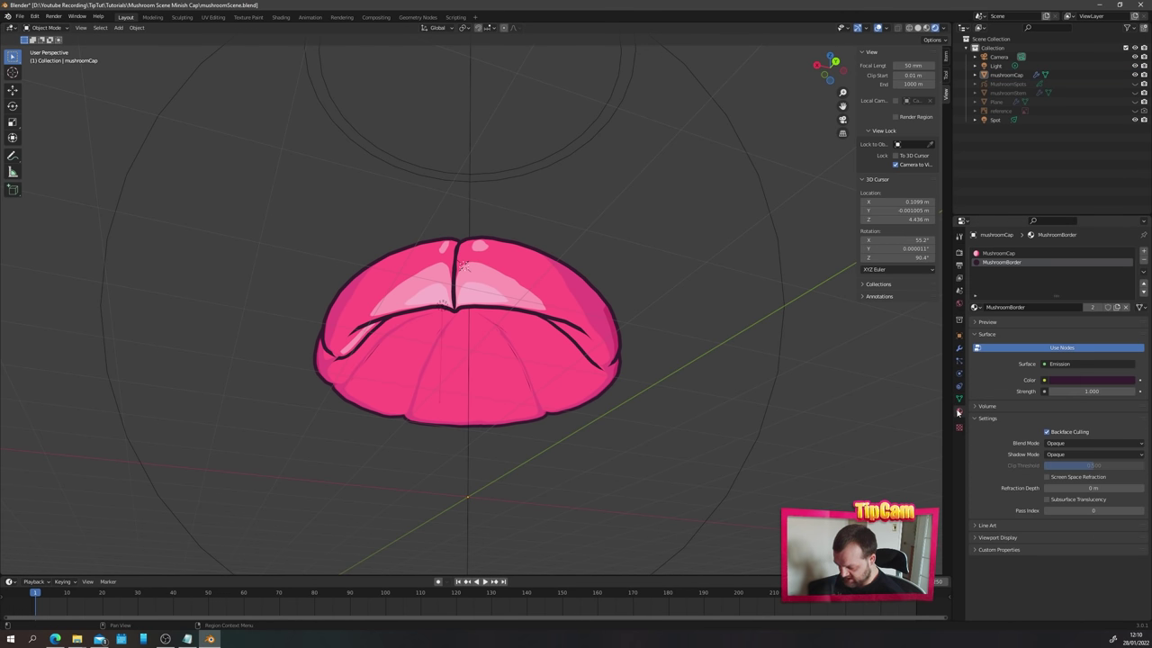
pyautogui.click(1000, 253)
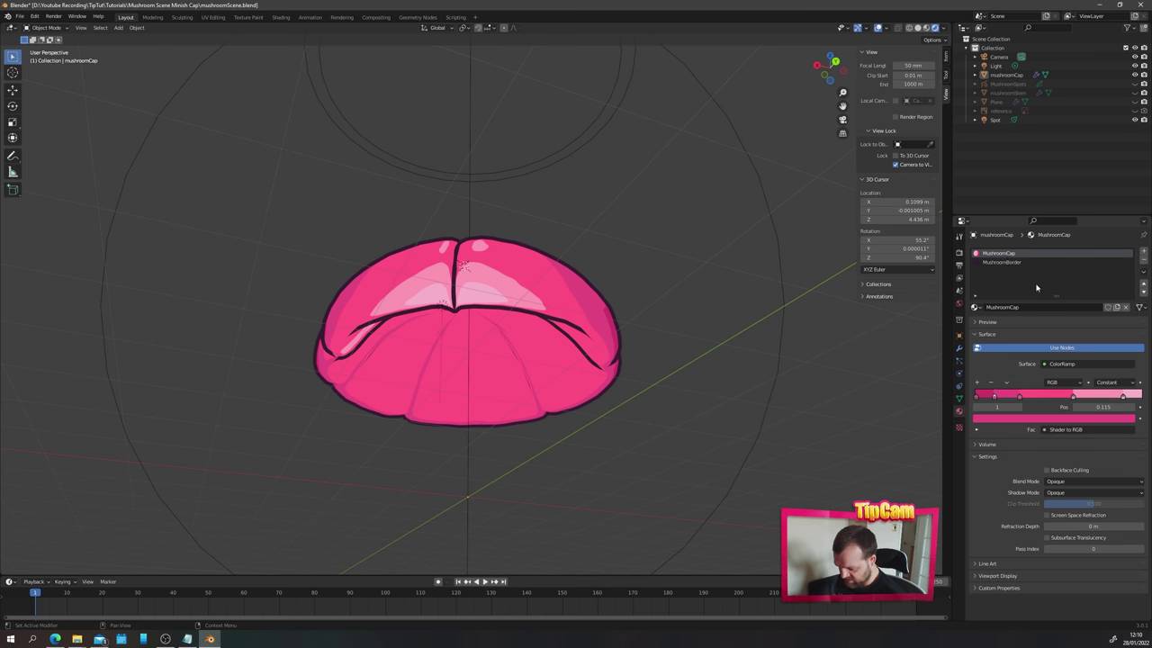
pyautogui.click(1116, 307)
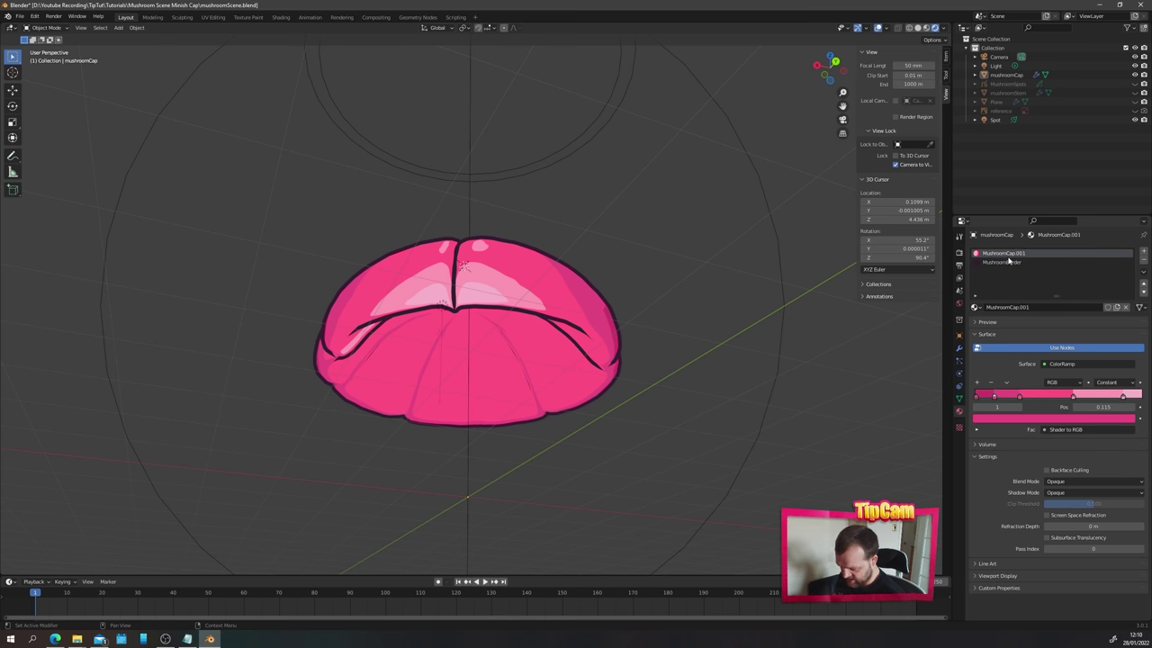
pyautogui.doubleClick(1022, 307)
pyautogui.write('Mush')
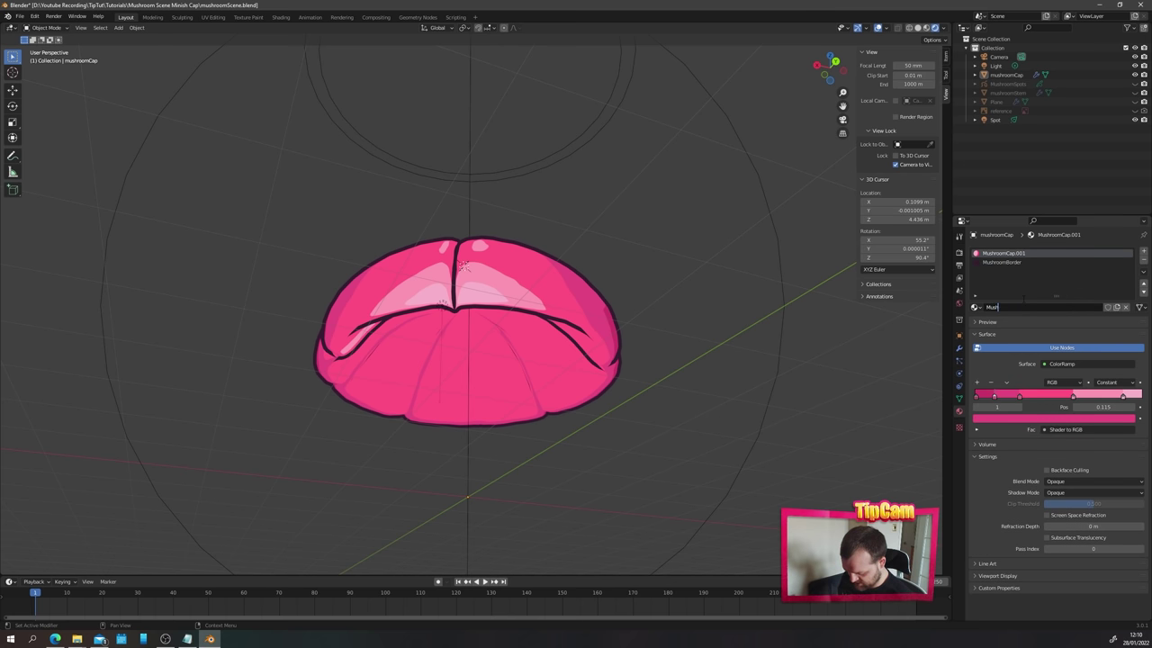
pyautogui.write('roomInnerCap')
pyautogui.press('Return')
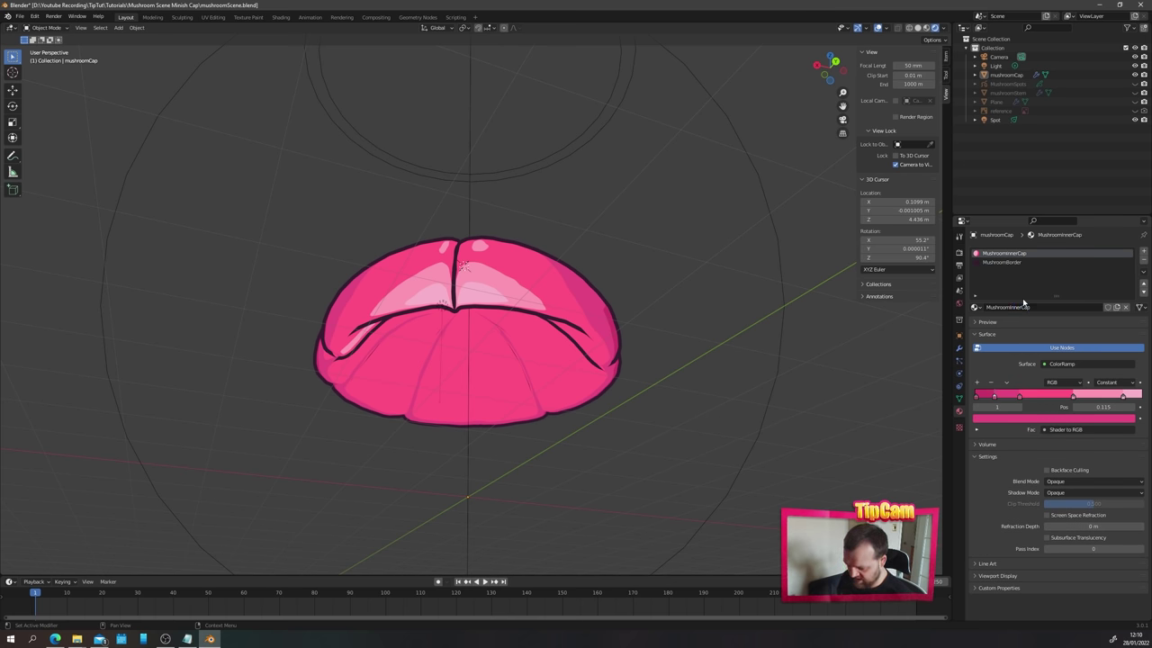
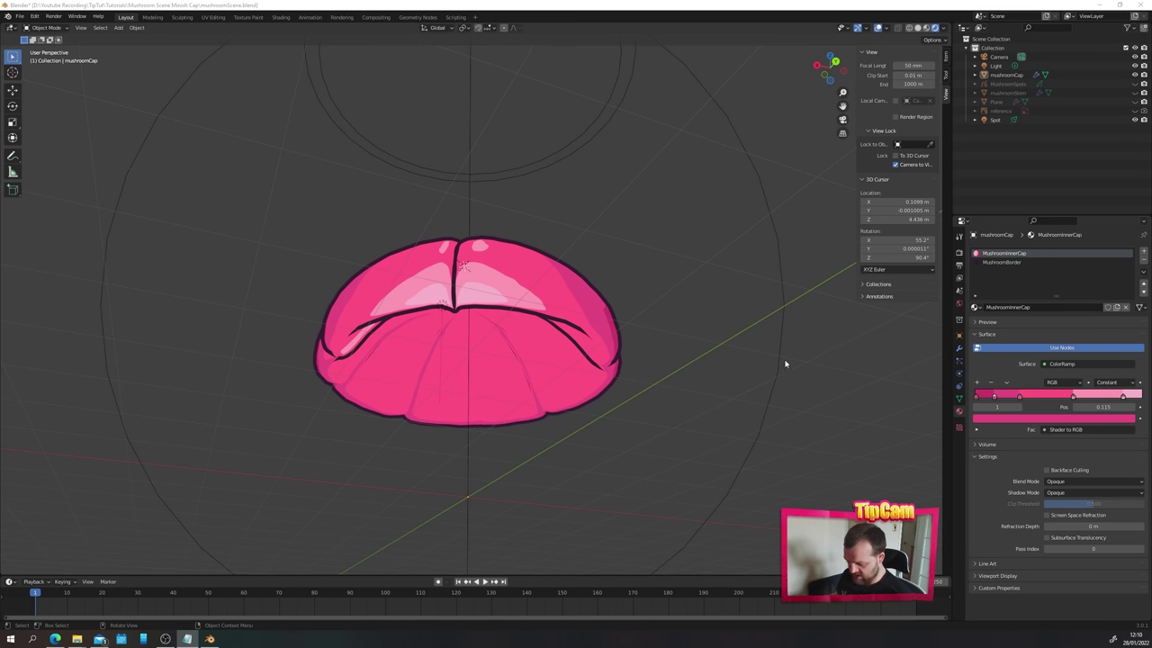
# - Remove the colour stops at 0.115 and 0.586 from MushroomInnerCap's colour ramp
pyautogui.moveTo(992, 399); pyautogui.dragTo(976, 397)
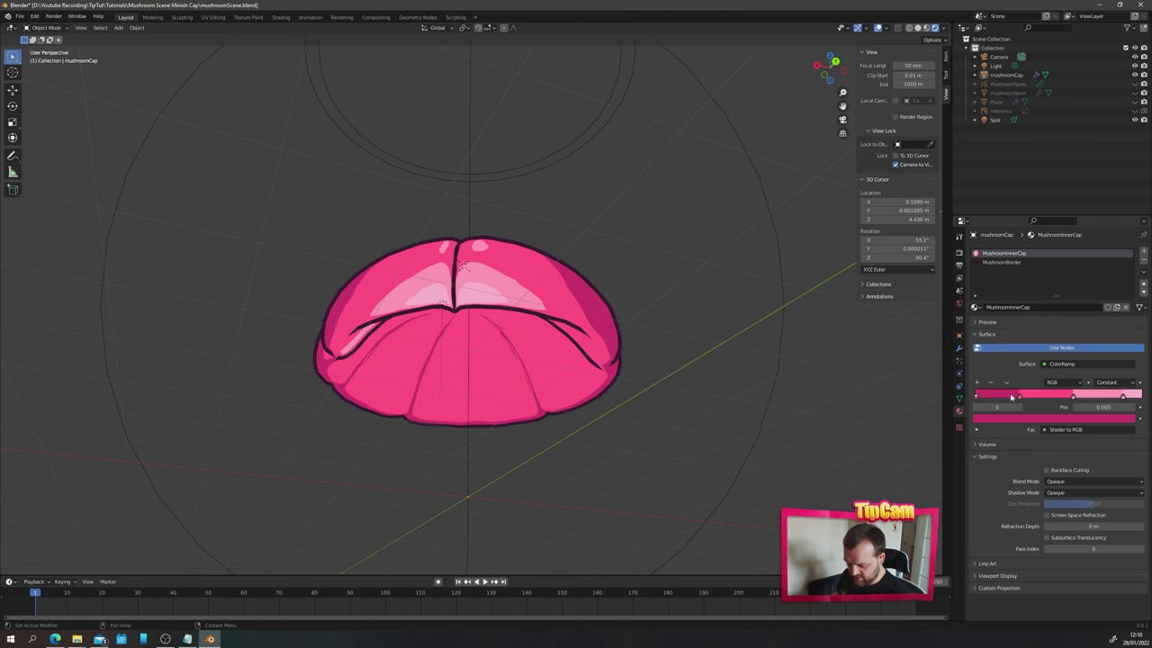
pyautogui.click(1073, 397)
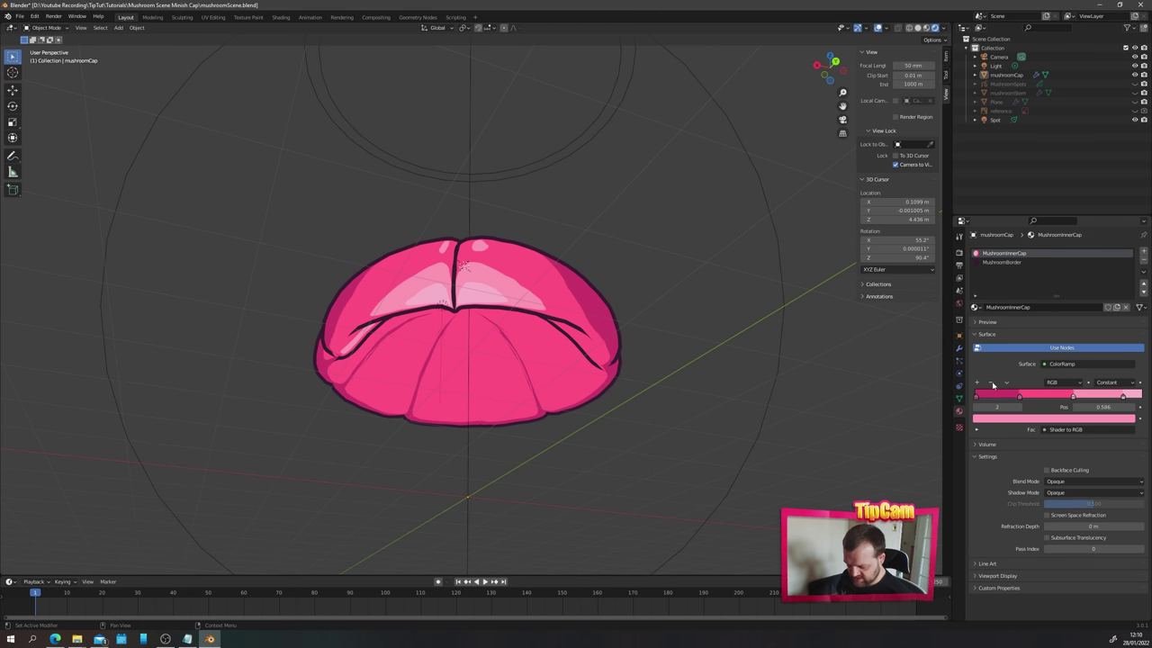
pyautogui.click(992, 382)
# - Set the lightest stop of MushroomInnerCap's colour ramp, at 0.886, to hex colour 895249
pyautogui.click(1123, 397)
pyautogui.click(1058, 417)
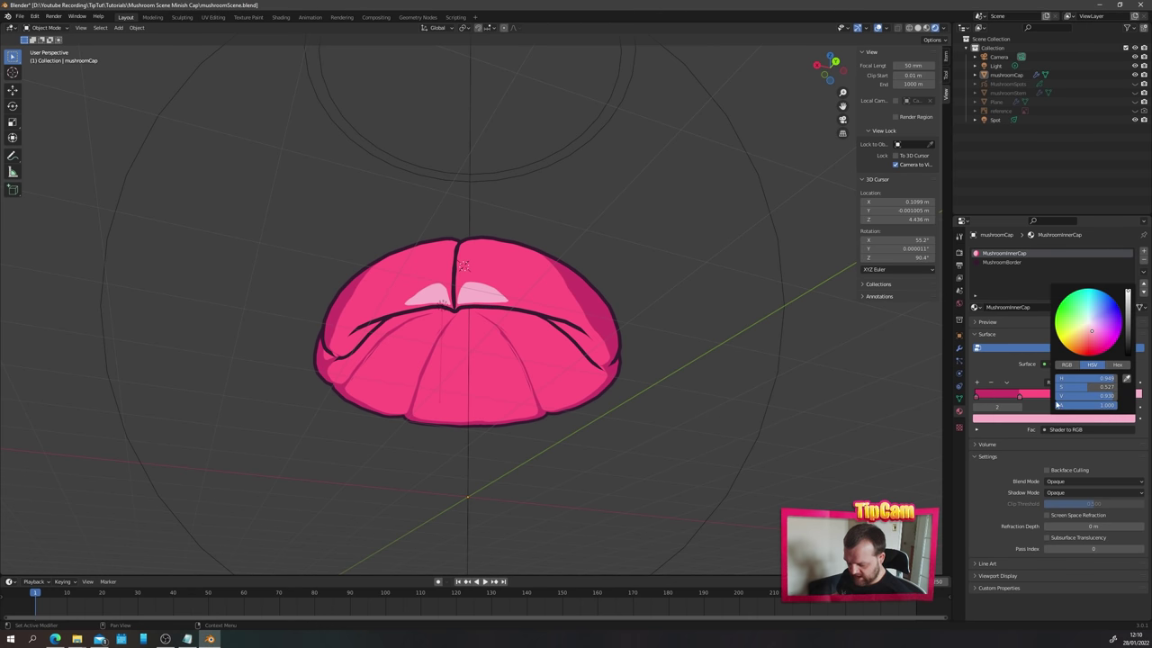
pyautogui.click(1109, 363)
pyautogui.click(1093, 378)
pyautogui.hotkey('ctrl', 'v')
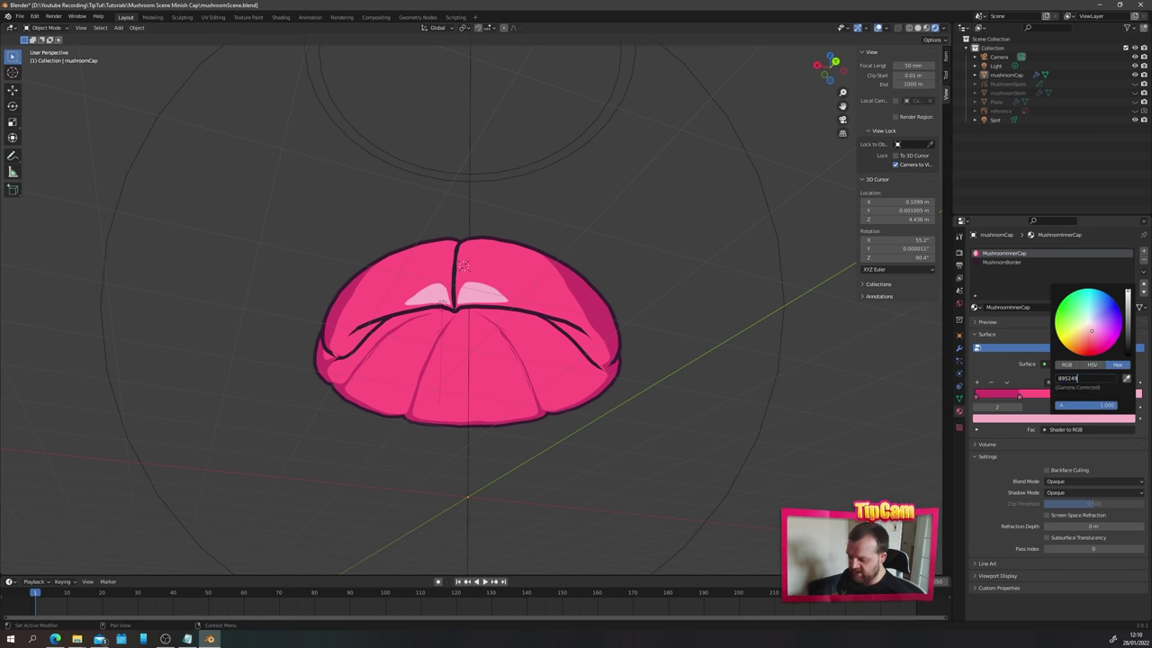
pyautogui.press('Return')
# - Set the middle stop of the colour ramp to a slightly darker reddish brown by pasting its copied hex value
pyautogui.hotkey('alt', 'Tab')
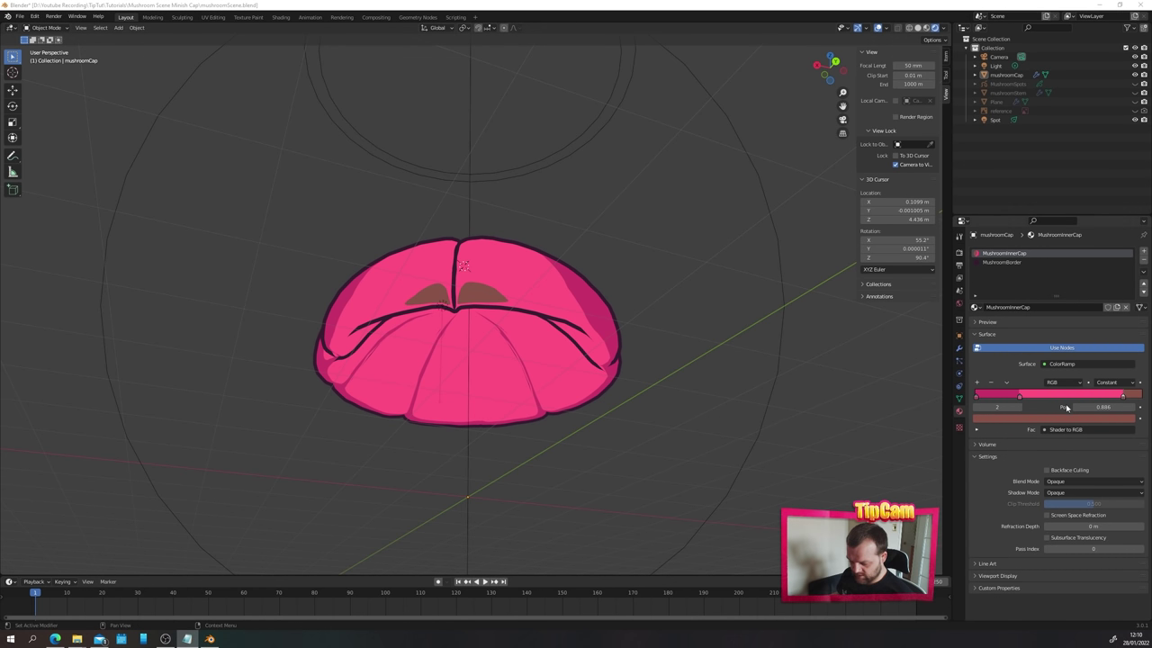
pyautogui.click(1022, 420)
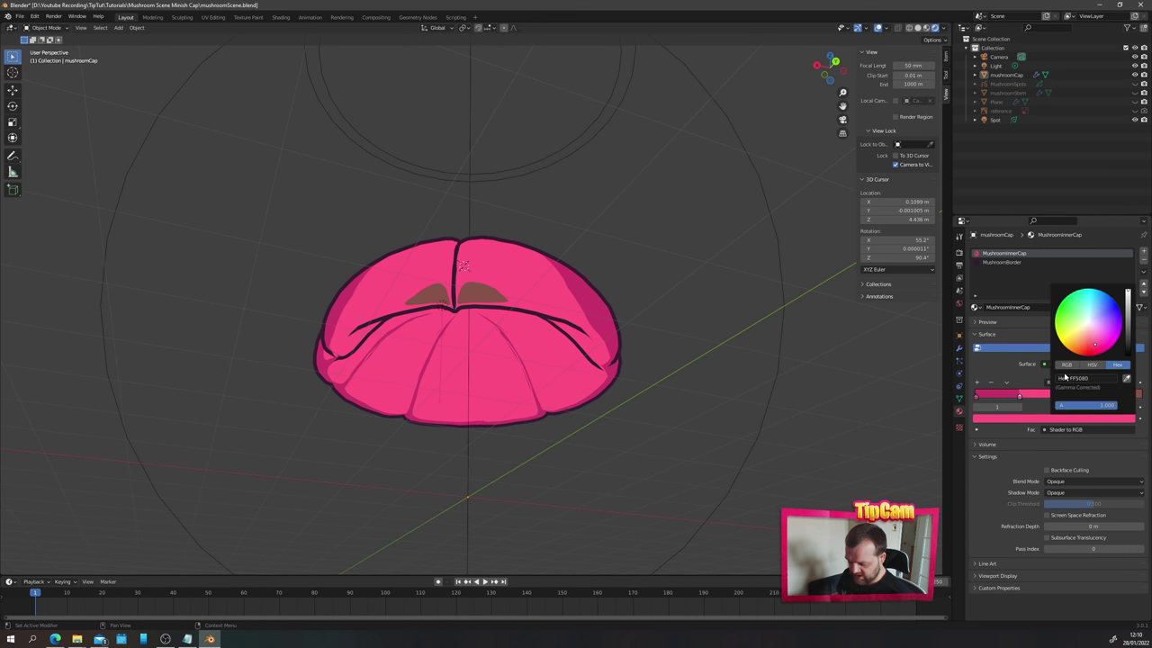
pyautogui.click(1028, 416)
pyautogui.click(1071, 378)
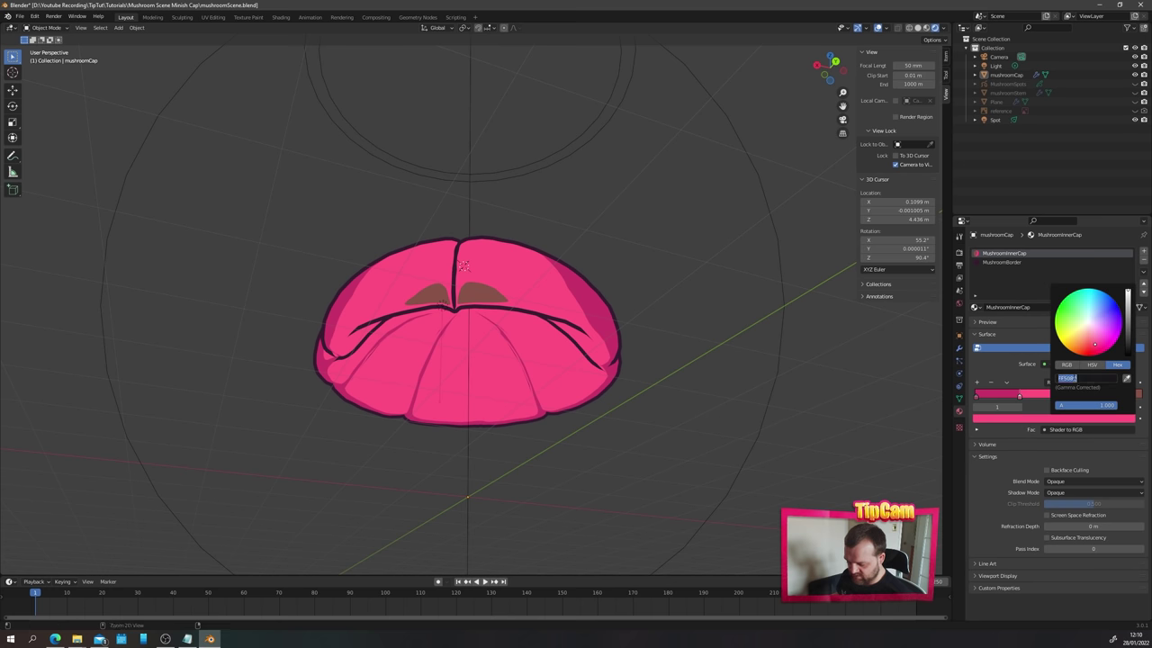
pyautogui.hotkey('ctrl', 'v')
pyautogui.press('Return')
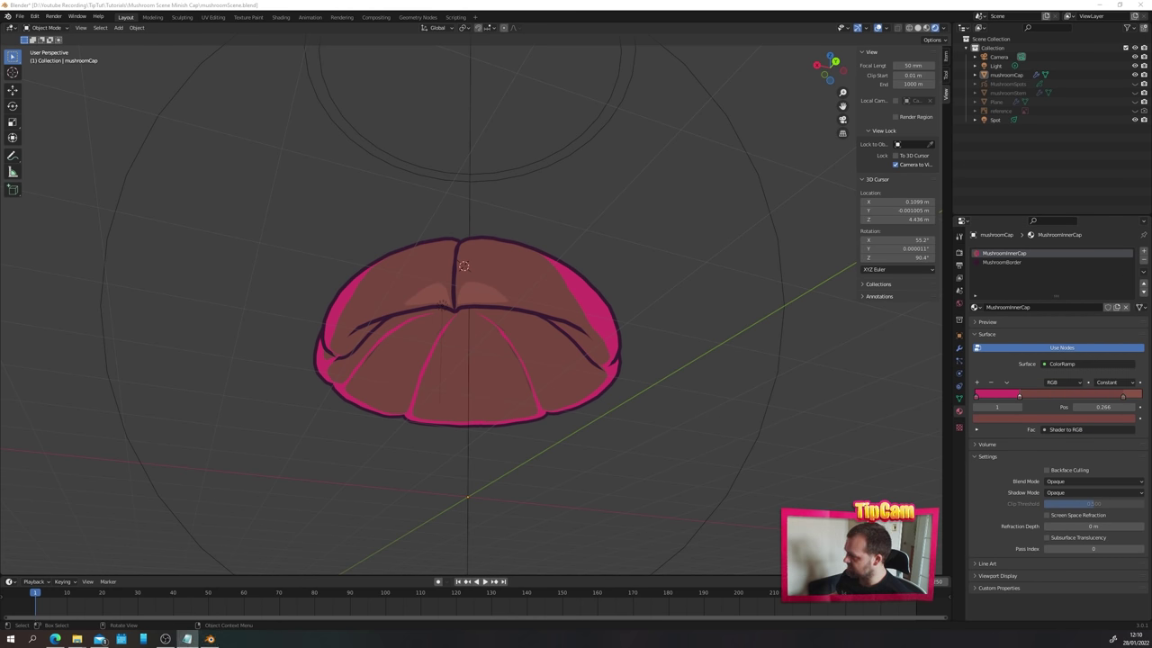
# - Set the darkest, first stop of the colour ramp to hex colour 633735
pyautogui.click(976, 397)
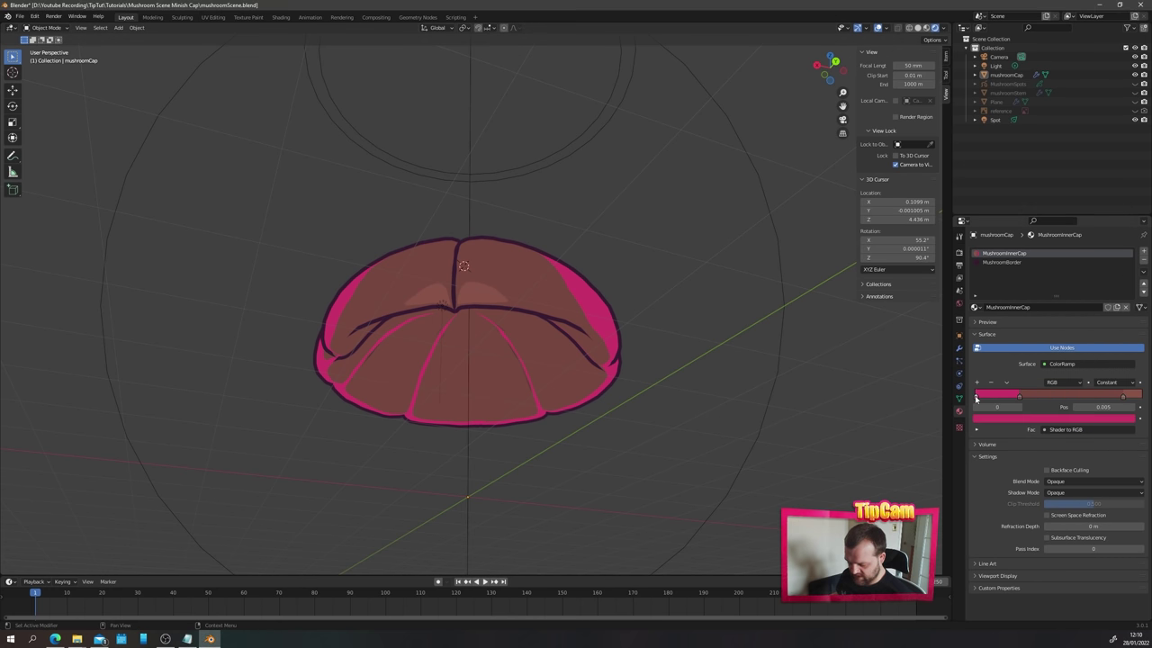
pyautogui.click(993, 418)
pyautogui.click(1084, 378)
pyautogui.write('633735')
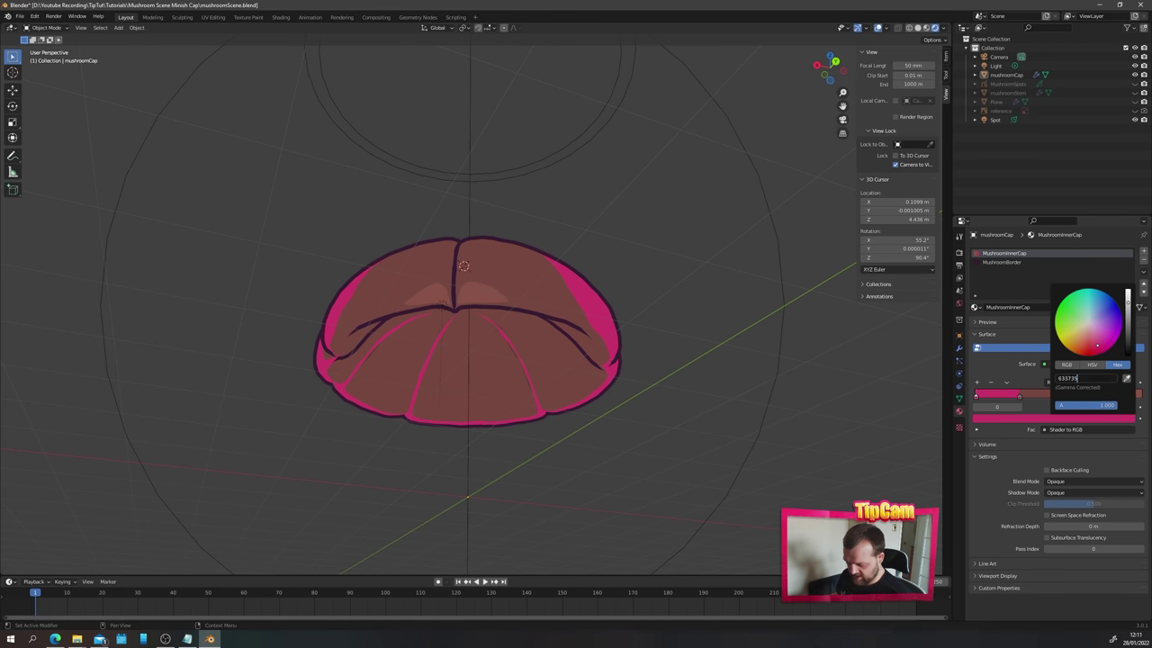
pyautogui.press('Return')
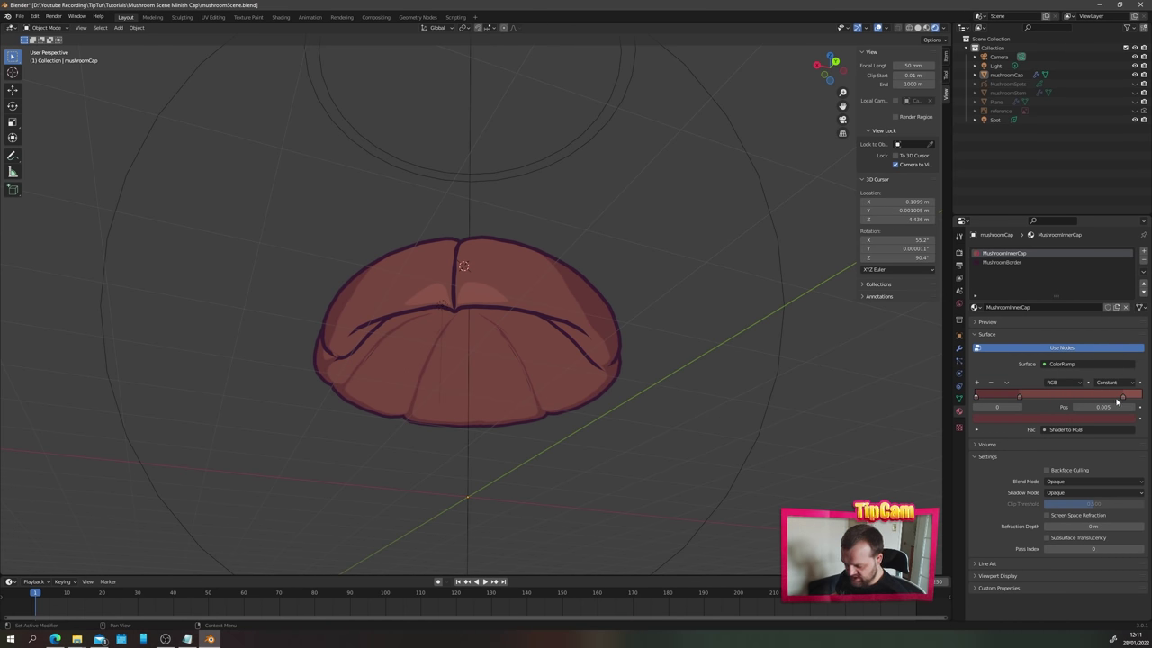
# - Move MushroomInnerCap's middle stop to 0.190 and its lightest stop closer to it, and put the MushroomCap material back in the first slot
pyautogui.click(1122, 399)
pyautogui.moveTo(1122, 399); pyautogui.dragTo(1006, 400)
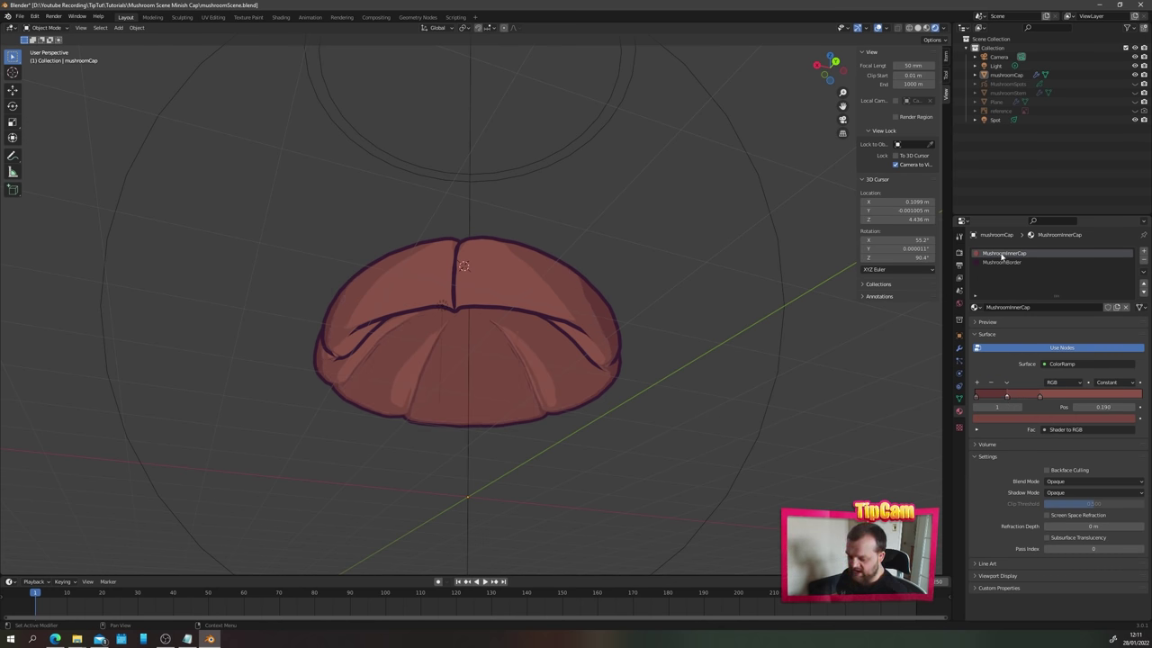
pyautogui.click(975, 308)
pyautogui.click(1003, 348)
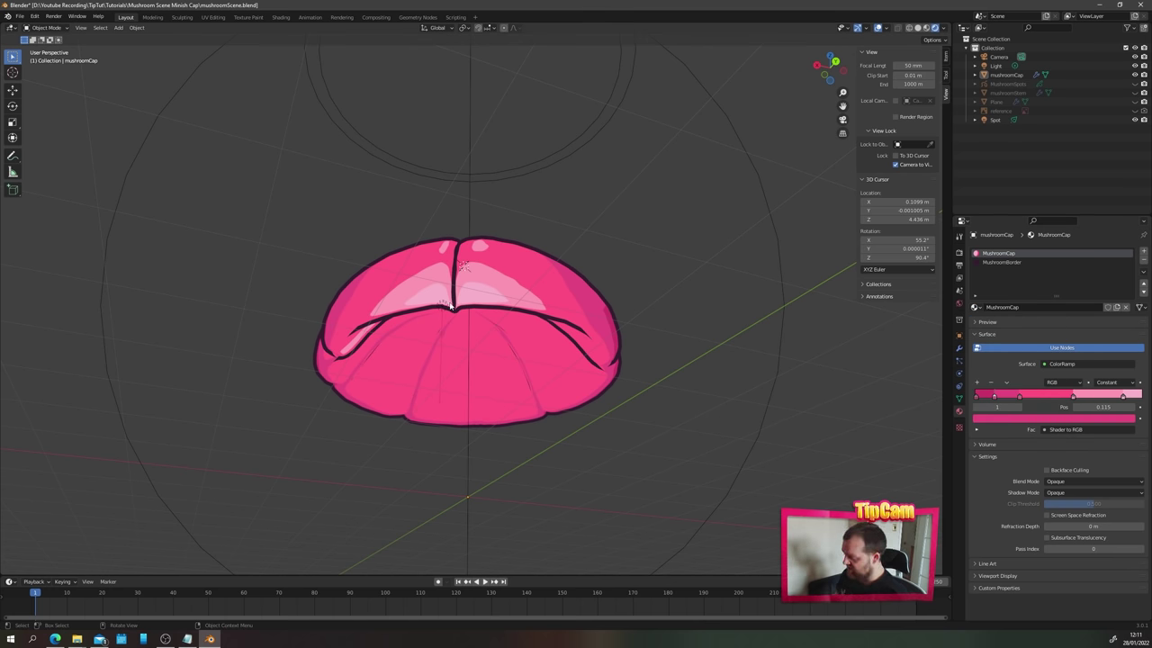
# - Open the mushroom cap's mesh for editing in solid shading, with its underside in view
pyautogui.press('Tab')
pyautogui.moveTo(462, 266); pyautogui.dragTo(695, 183, button='middle')
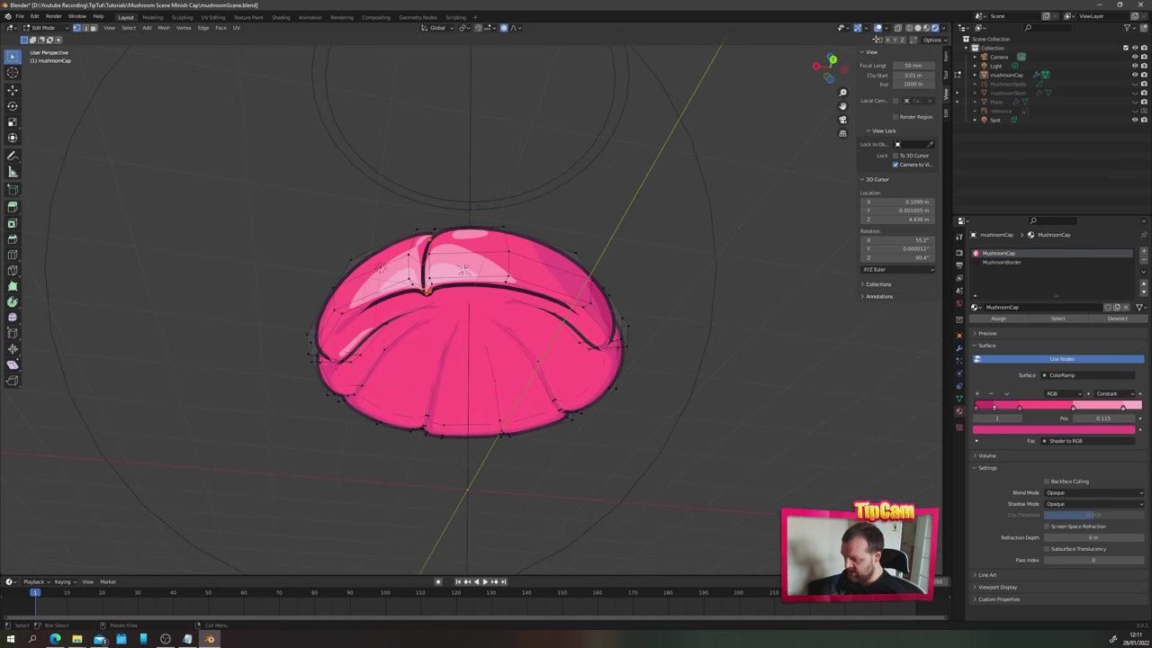
pyautogui.click(917, 30)
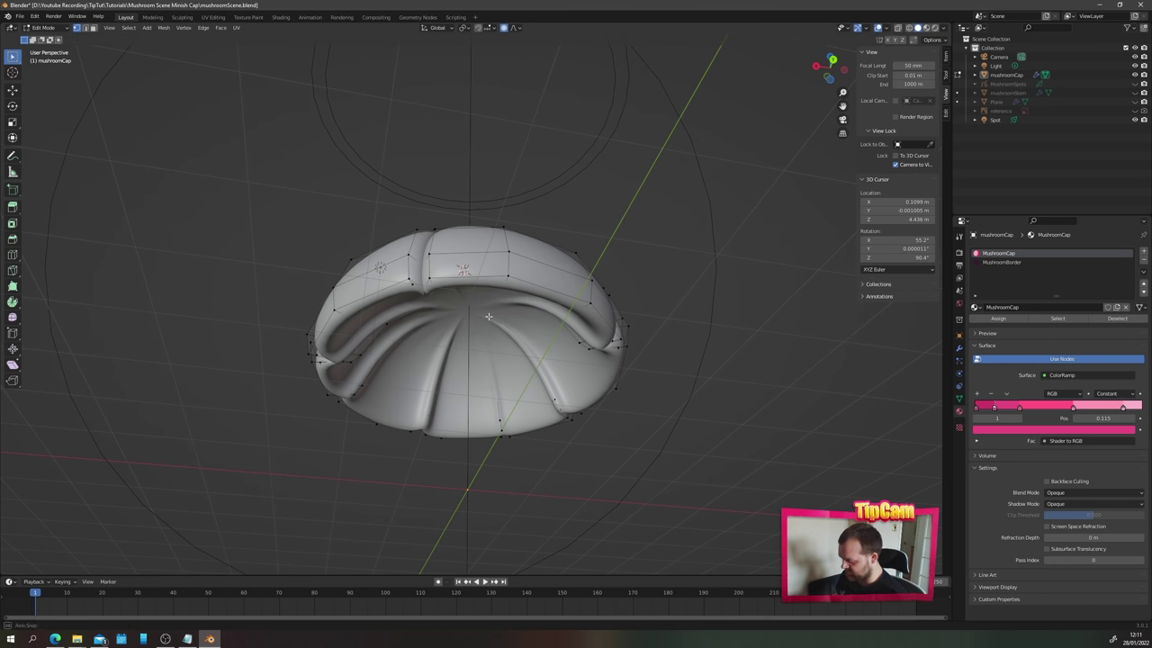
pyautogui.moveTo(477, 225); pyautogui.dragTo(520, 252, button='middle')
pyautogui.scroll(-3, 479, 299)
pyautogui.scroll(3, 514, 295)
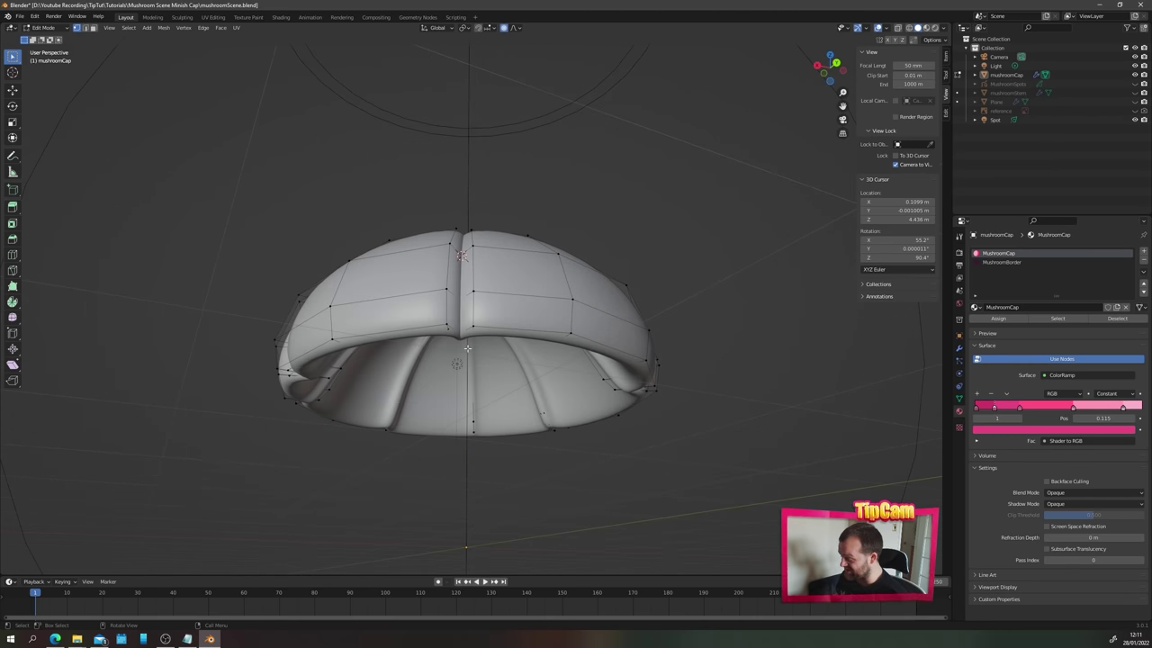
pyautogui.moveTo(514, 296)
pyautogui.mouseDown(button='middle')
pyautogui.moveTo(549, 279)
pyautogui.moveTo(517, 296)
pyautogui.mouseUp(button='middle')
# - Turn off the viewport display of the cap's Subdivision, Displace and Solidify modifiers
pyautogui.click(958, 347)
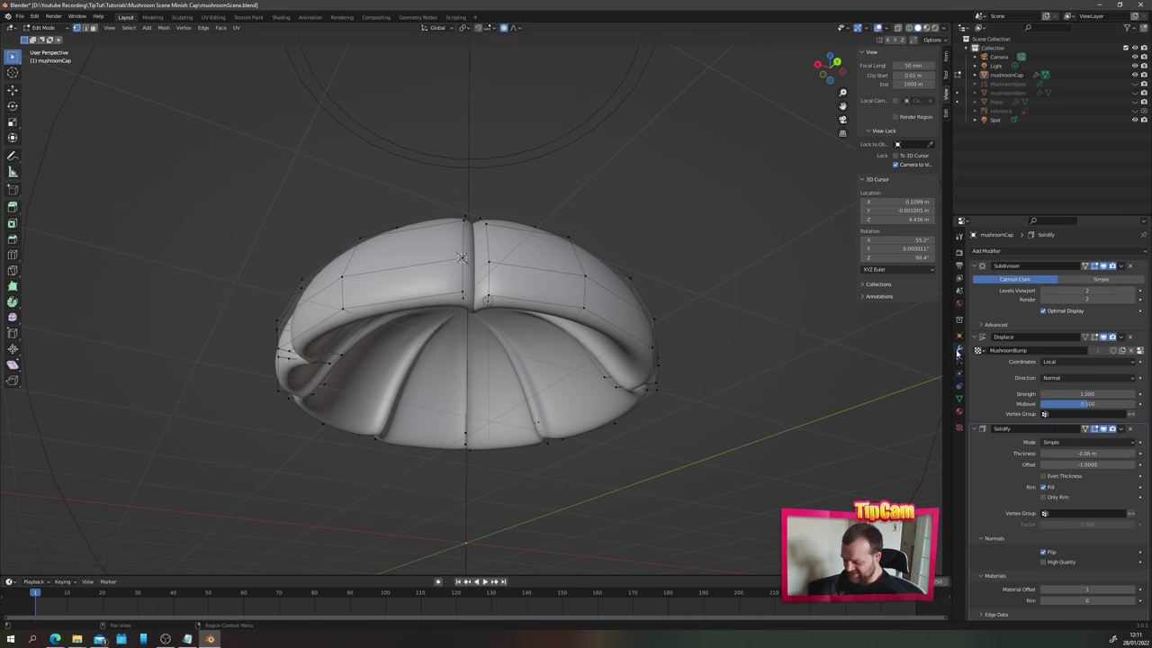
pyautogui.click(973, 338)
pyautogui.click(975, 349)
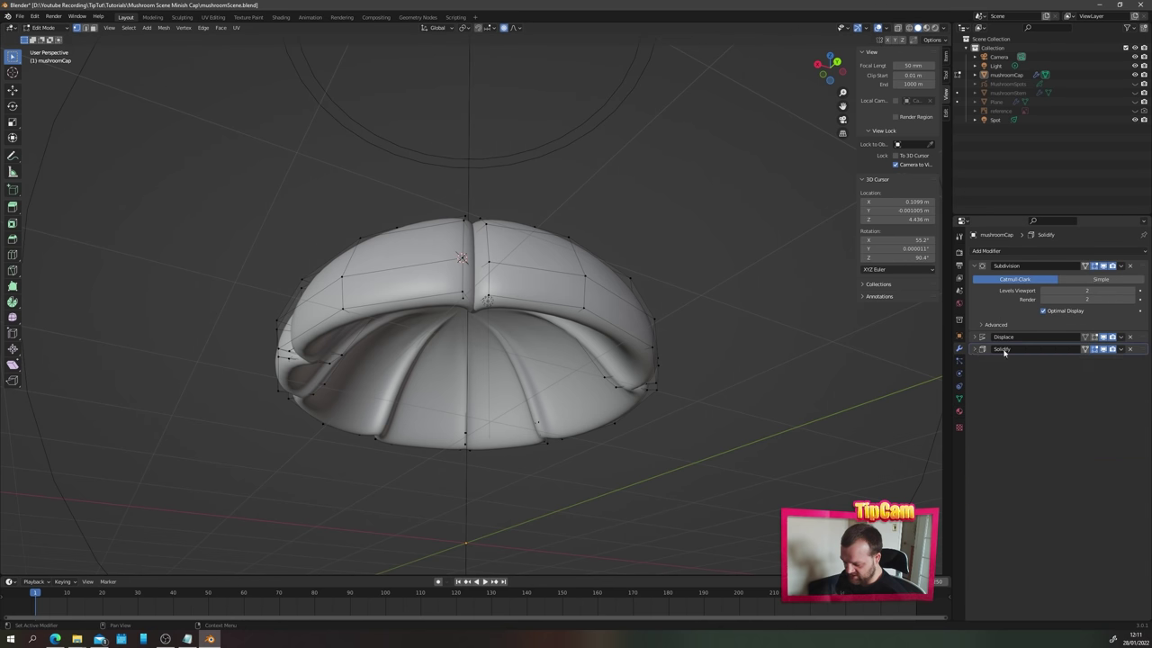
pyautogui.click(1107, 351)
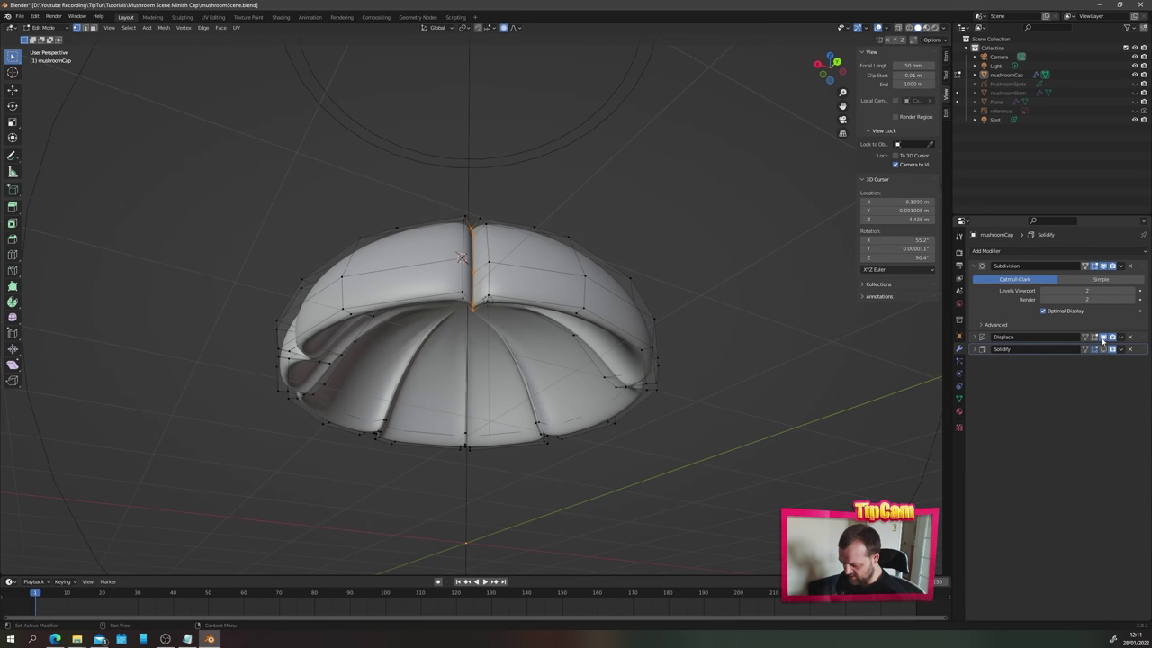
pyautogui.click(1093, 266)
# - Select all faces on the inner underside of the cap up to the rim, using face selection and the lasso
pyautogui.moveTo(362, 397); pyautogui.dragTo(495, 291, button='middle')
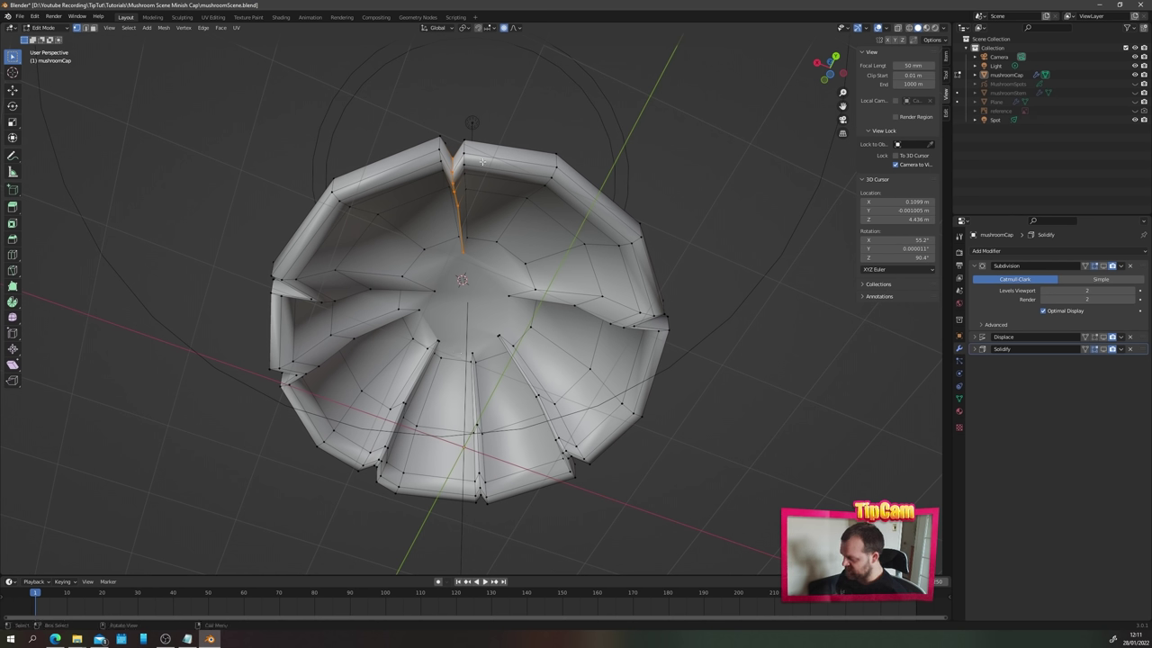
pyautogui.press('3')
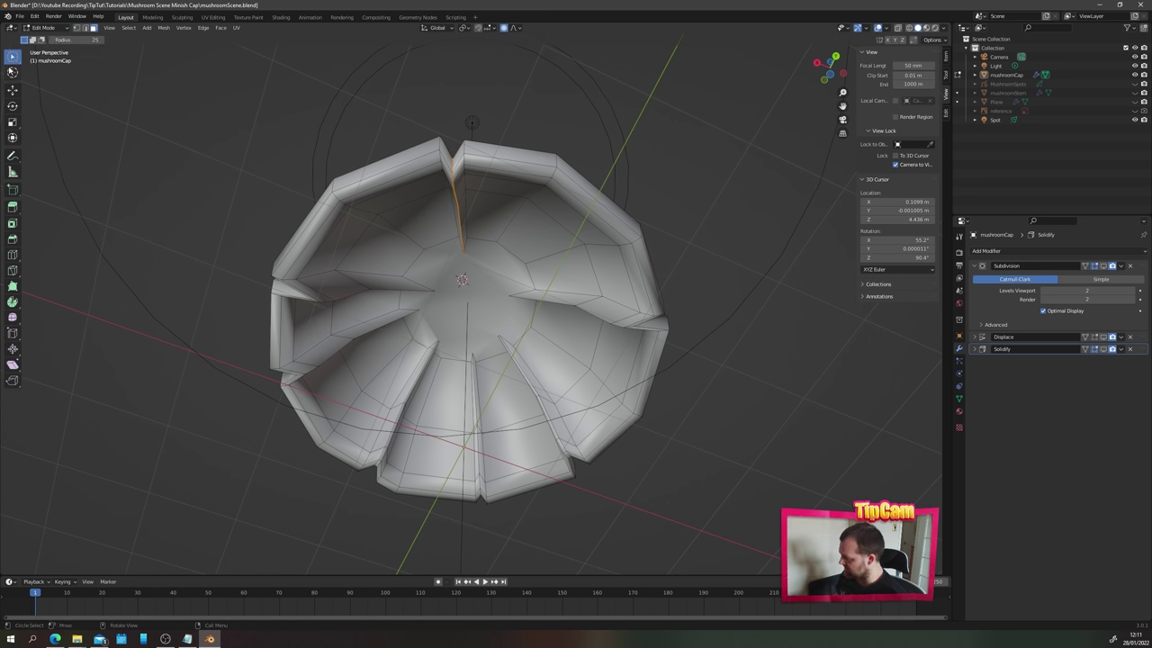
pyautogui.click(13, 56)
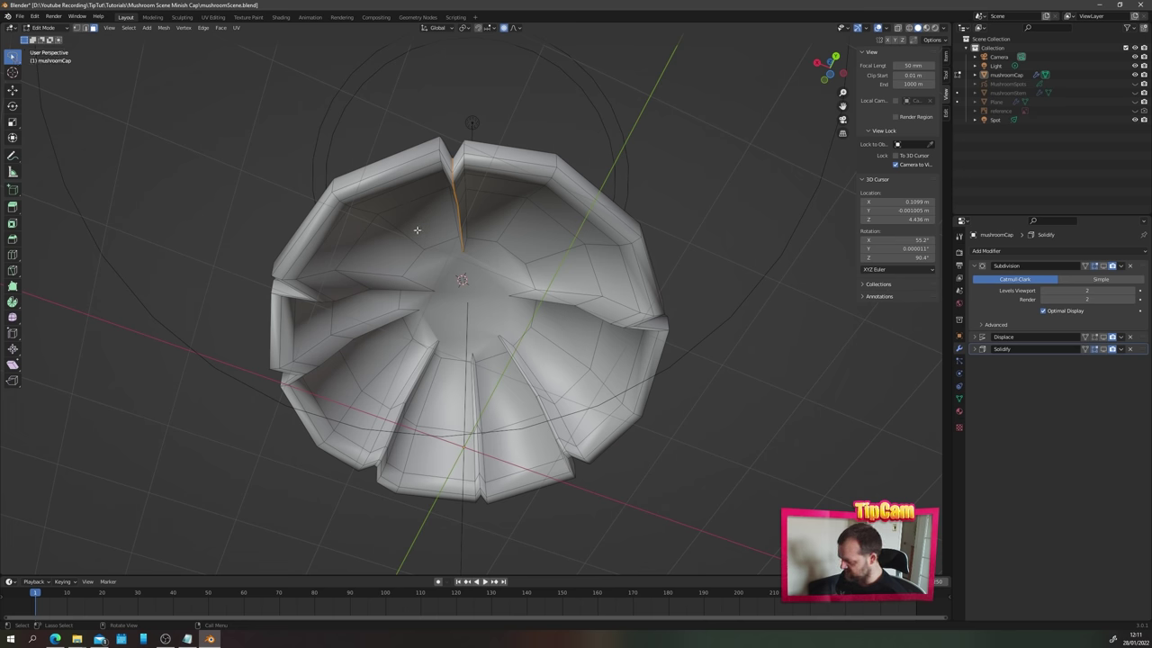
pyautogui.moveTo(417, 231)
pyautogui.mouseDown()
pyautogui.moveTo(498, 225)
pyautogui.moveTo(580, 318)
pyautogui.moveTo(510, 408)
pyautogui.moveTo(404, 404)
pyautogui.moveTo(361, 316)
pyautogui.moveTo(413, 241)
pyautogui.moveTo(438, 254)
pyautogui.mouseUp()
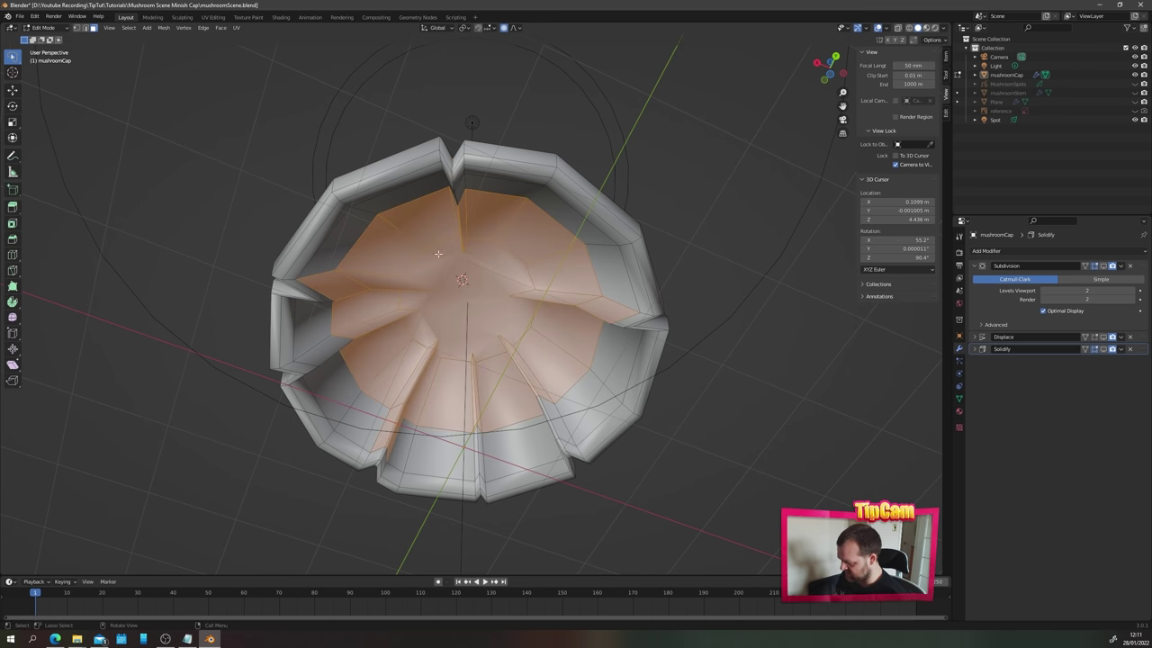
pyautogui.moveTo(438, 254); pyautogui.dragTo(460, 159, button='middle')
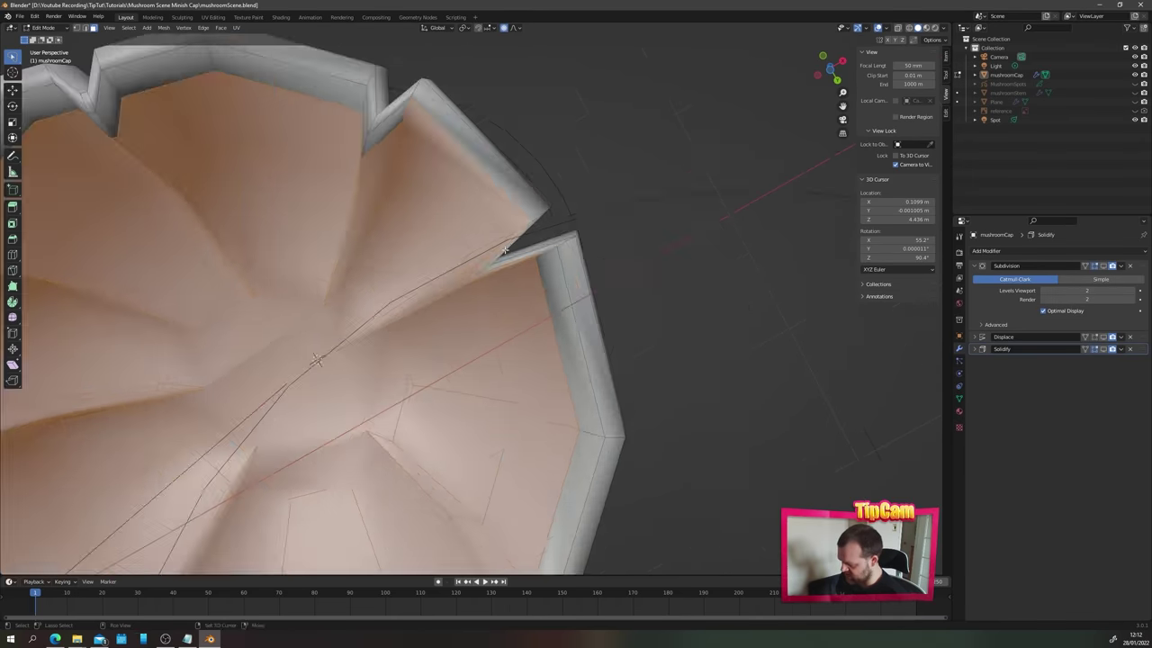
pyautogui.scroll(-5, 540, 341)
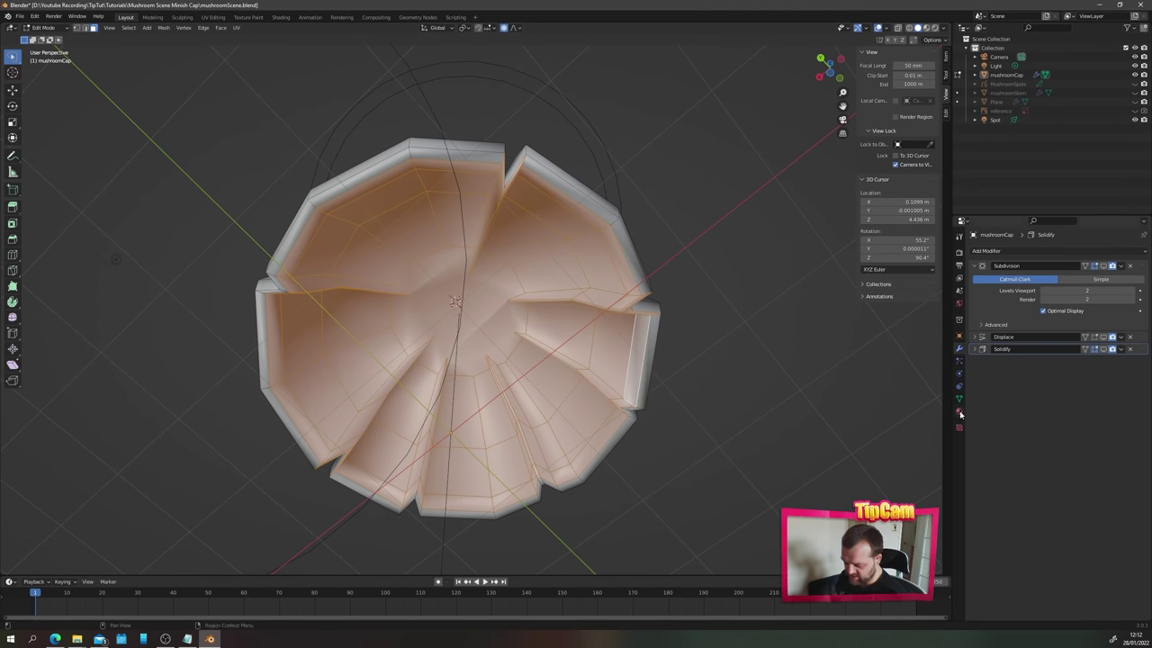
# - Assign MushroomInnerCap to the selected underside faces through a new third material slot, and return to object mode in rendered shading
pyautogui.click(960, 412)
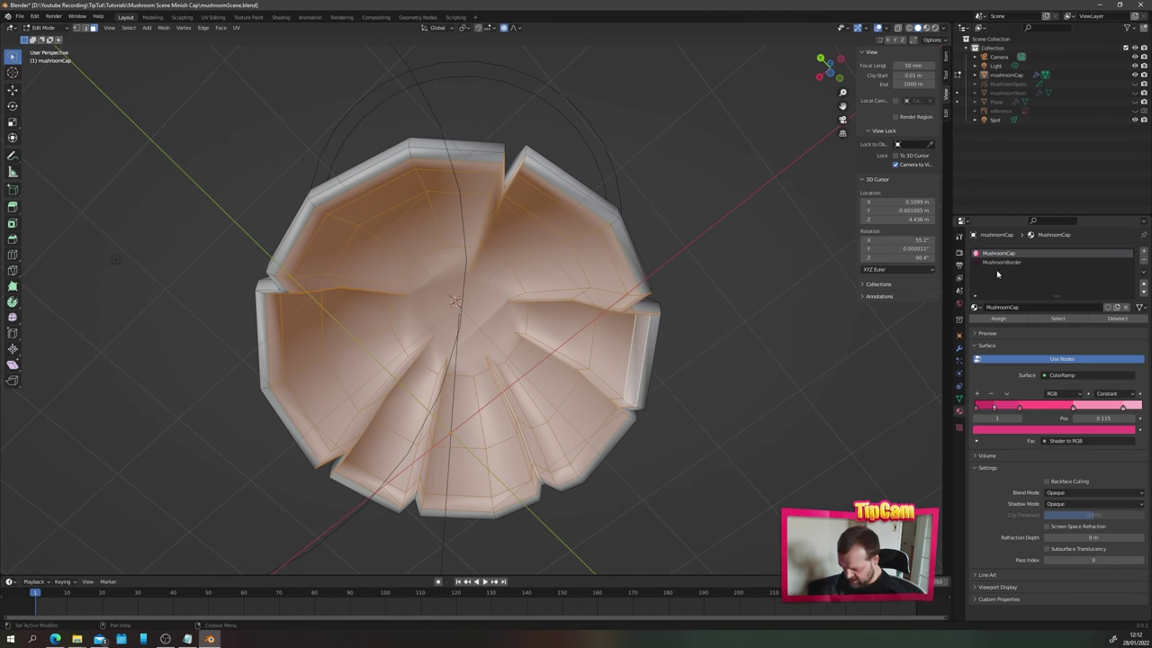
pyautogui.click(1143, 254)
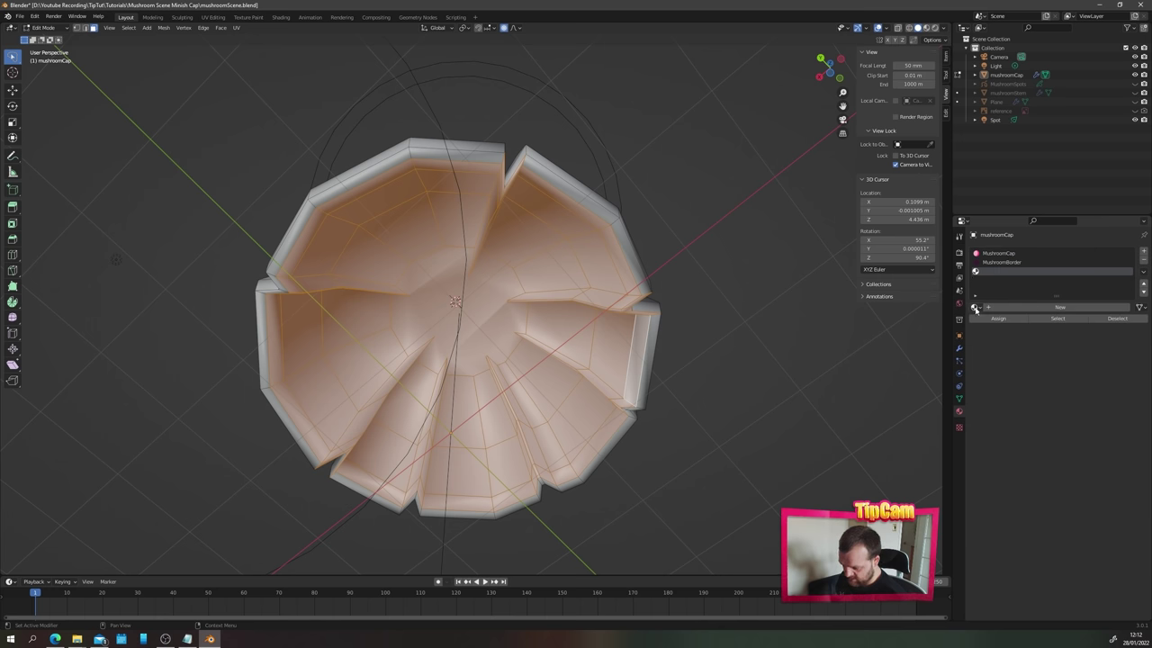
pyautogui.click(974, 308)
pyautogui.click(994, 358)
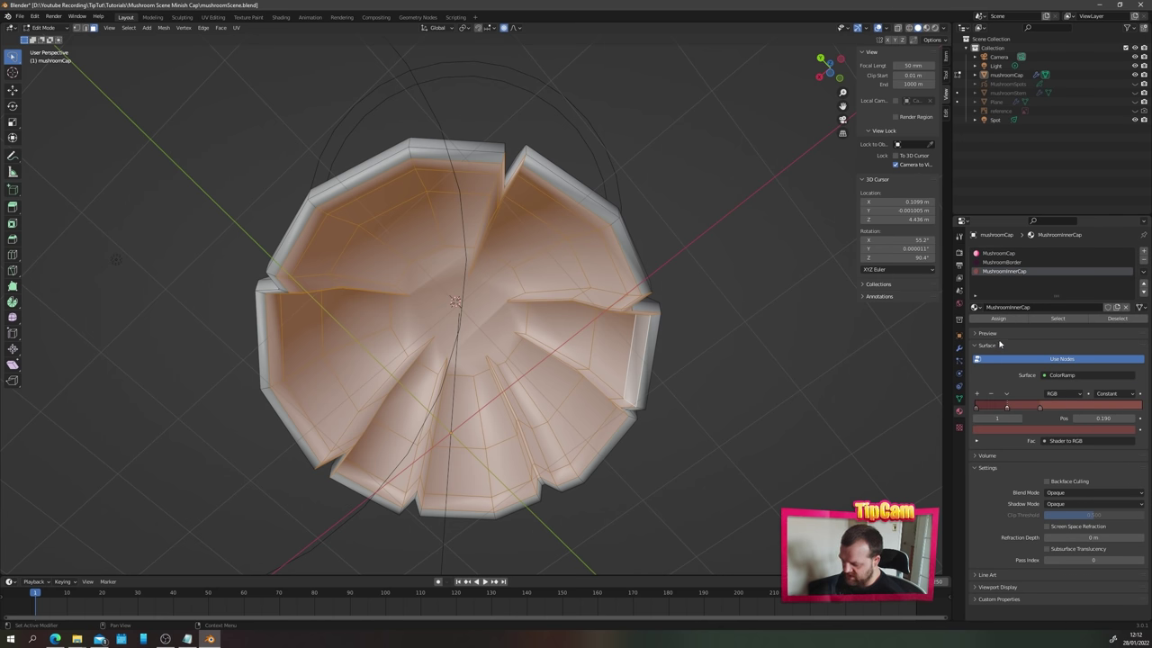
pyautogui.click(991, 322)
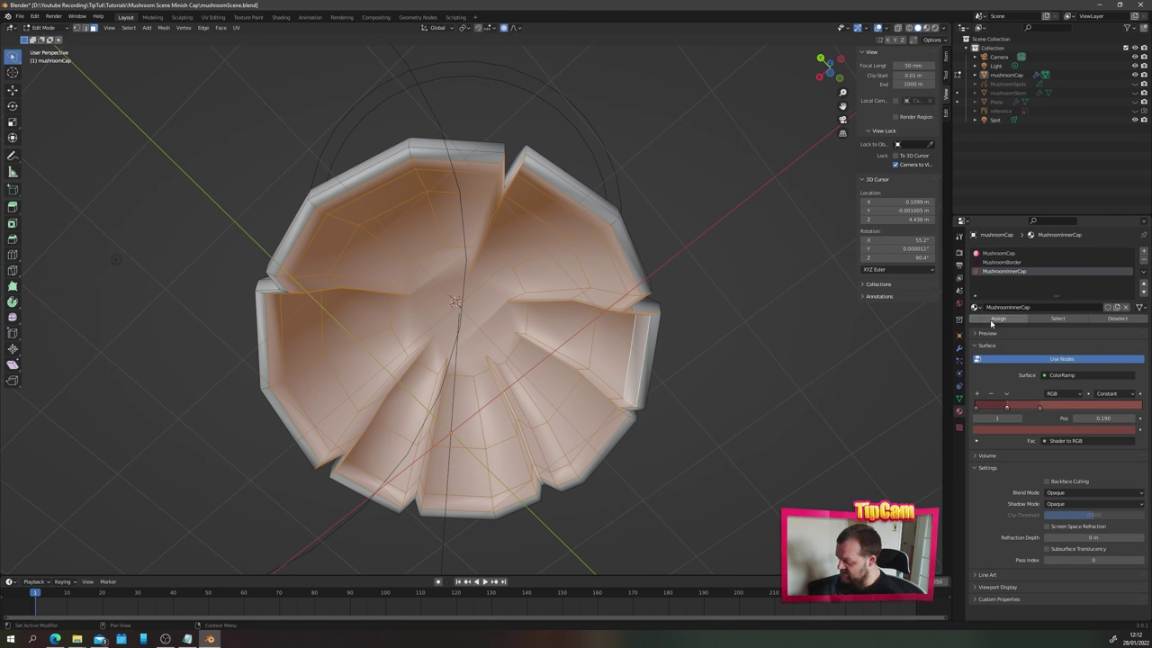
pyautogui.click(935, 28)
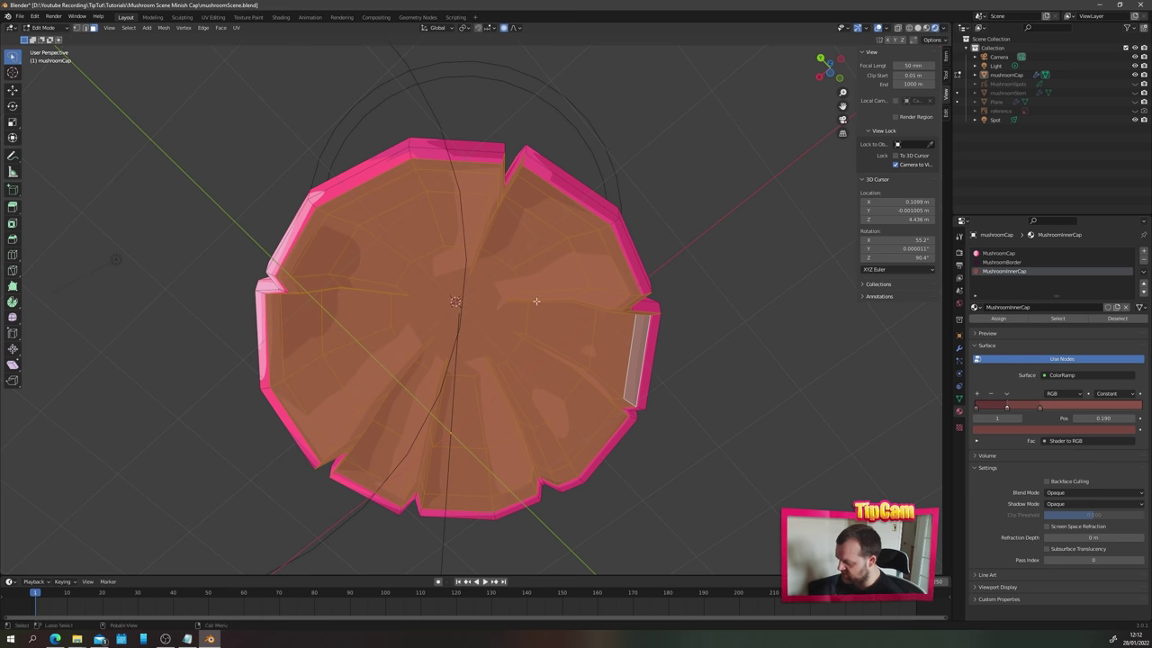
pyautogui.moveTo(434, 311); pyautogui.dragTo(527, 321, button='middle')
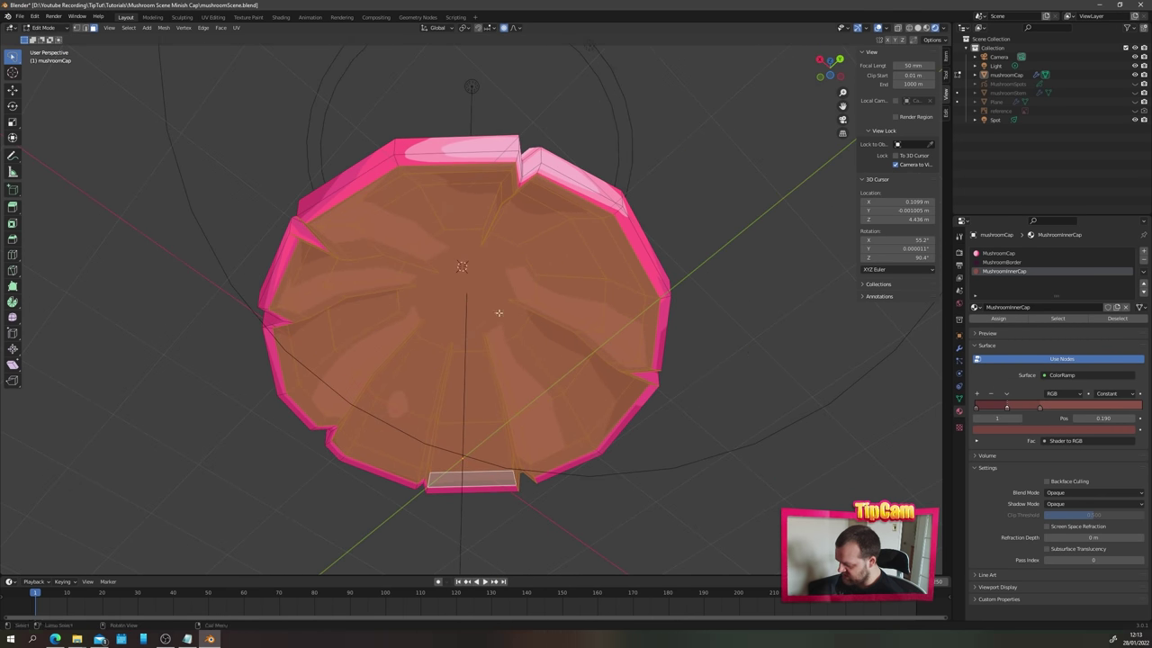
pyautogui.press('Tab')
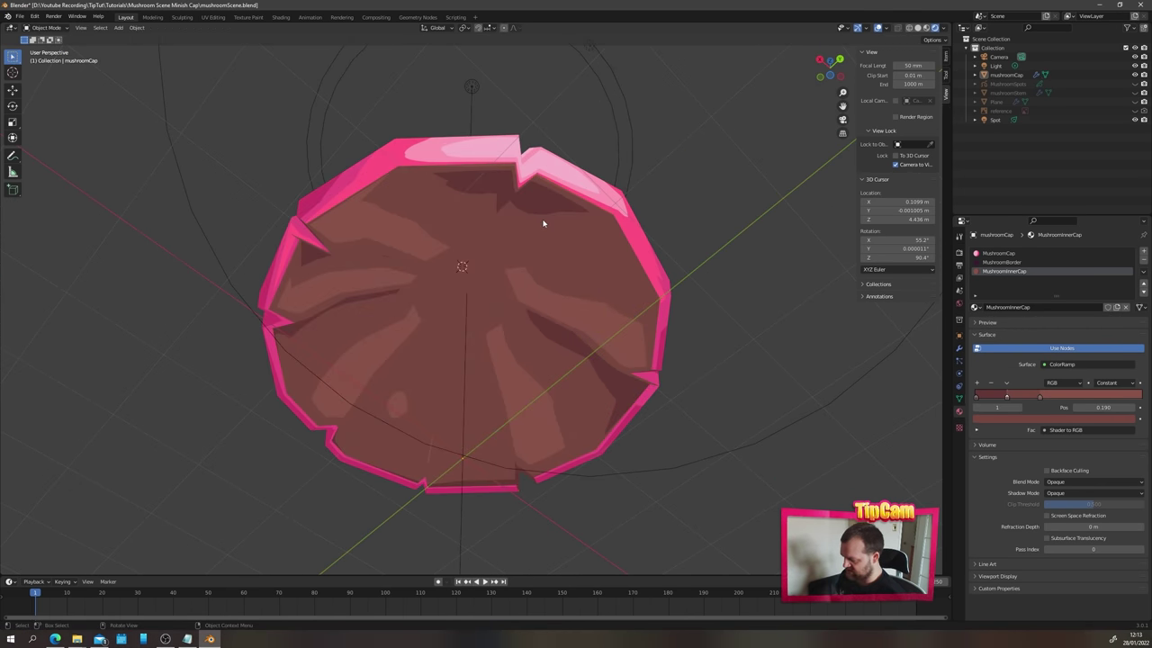
# - Move MushroomInnerCap's middle colour stop slightly towards the light end and its lightest stop to 0.411, checking the cap's underside
pyautogui.moveTo(491, 265); pyautogui.dragTo(877, 365, button='middle')
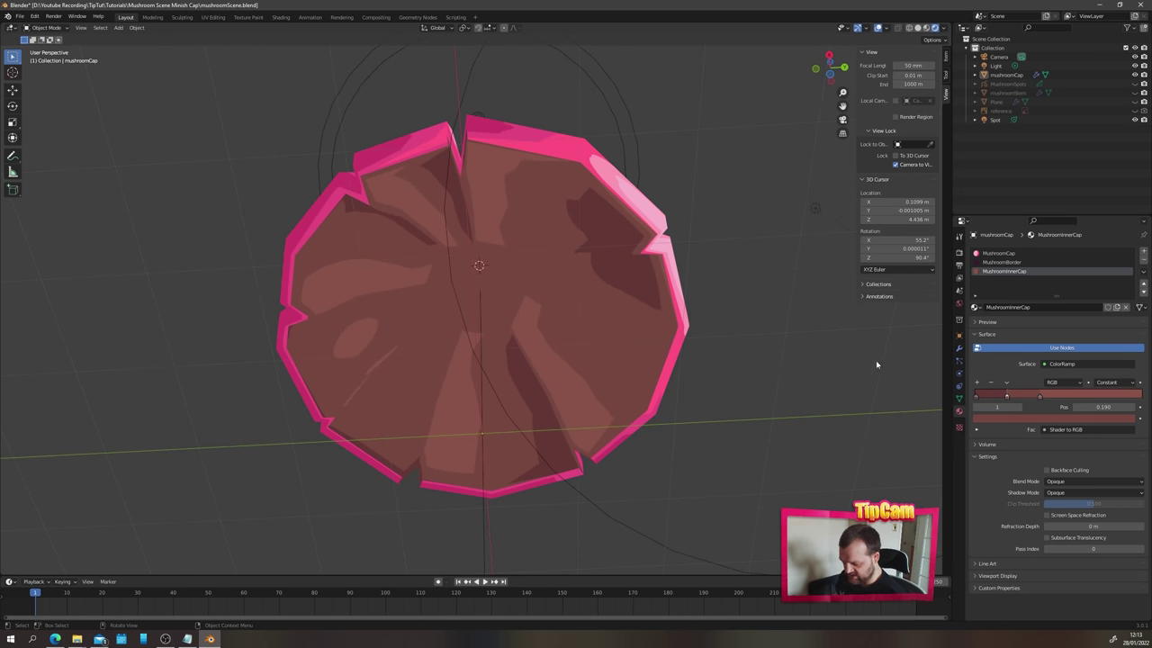
pyautogui.moveTo(1007, 396); pyautogui.dragTo(1044, 398)
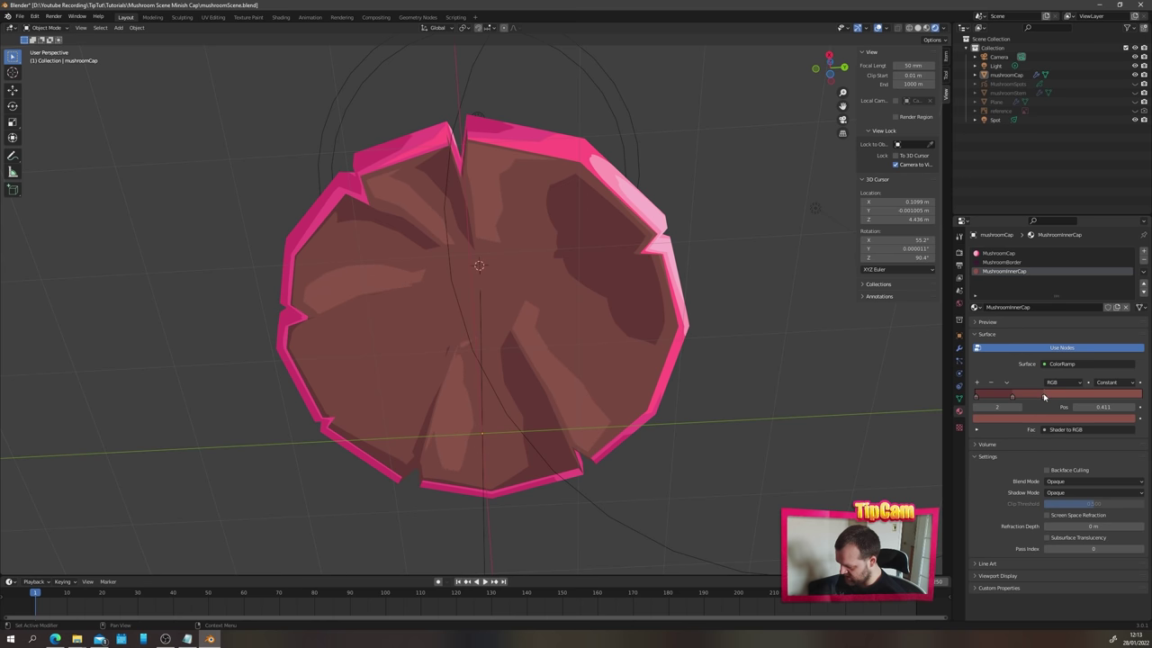
pyautogui.moveTo(401, 391); pyautogui.dragTo(541, 345, button='middle')
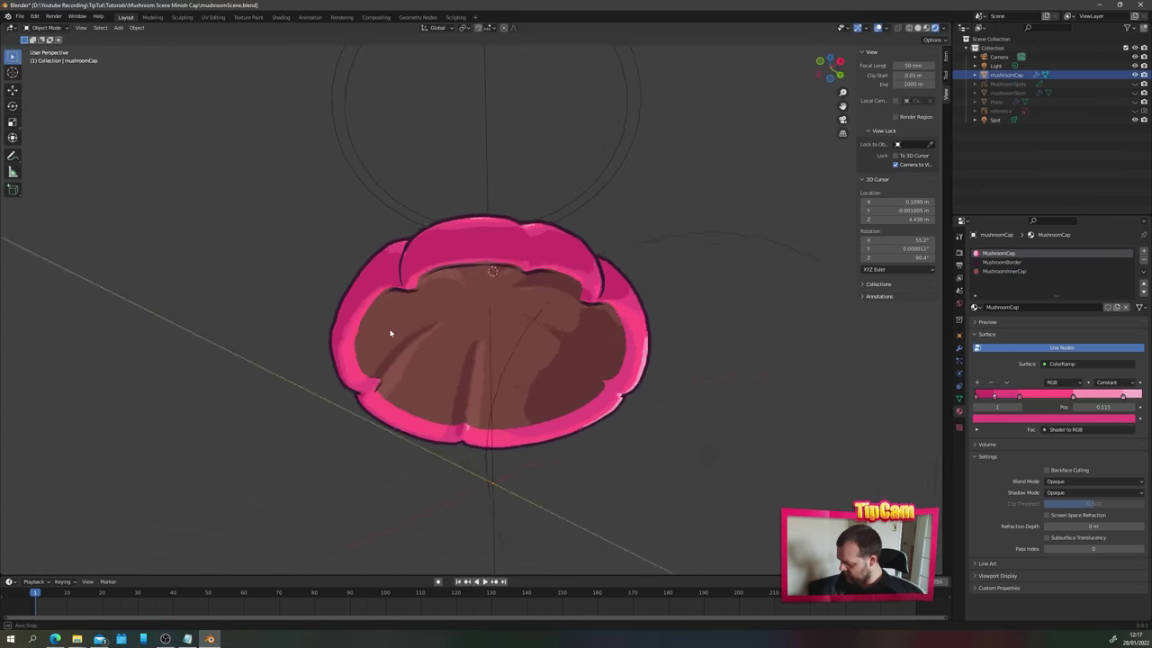
pyautogui.moveTo(388, 329); pyautogui.dragTo(527, 339, button='middle')
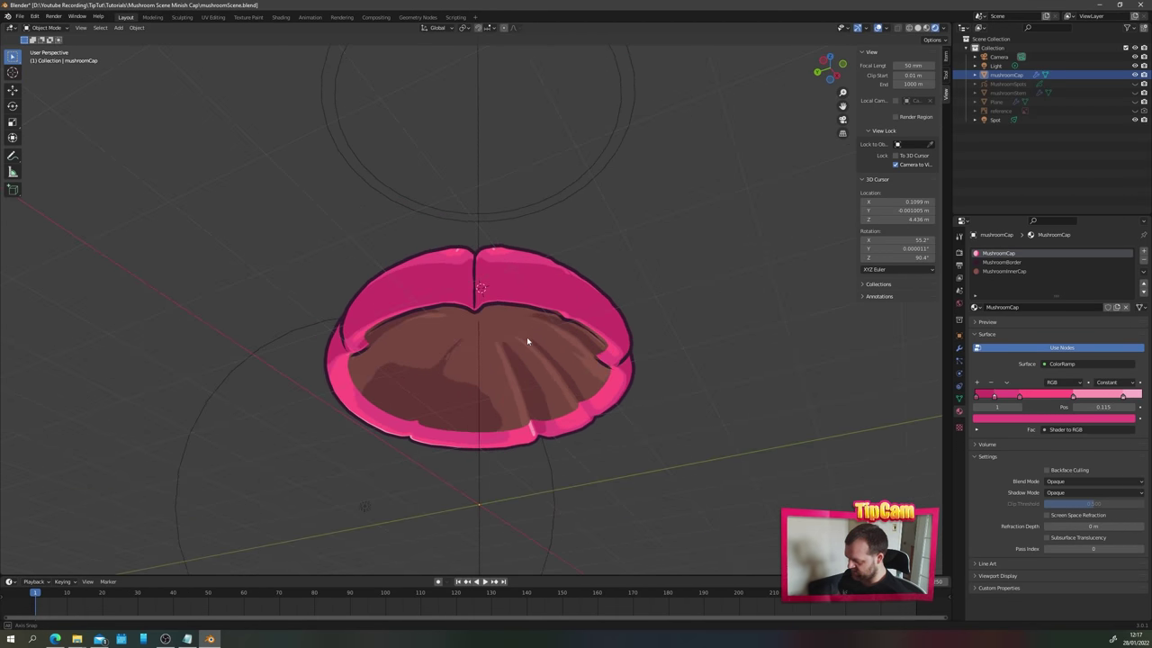
# - Unhide MushroomSpots, mushroomStem and the background Plane around the cap
pyautogui.click(1135, 84)
pyautogui.click(1135, 92)
pyautogui.click(1135, 101)
pyautogui.moveTo(599, 286); pyautogui.dragTo(466, 316, button='middle')
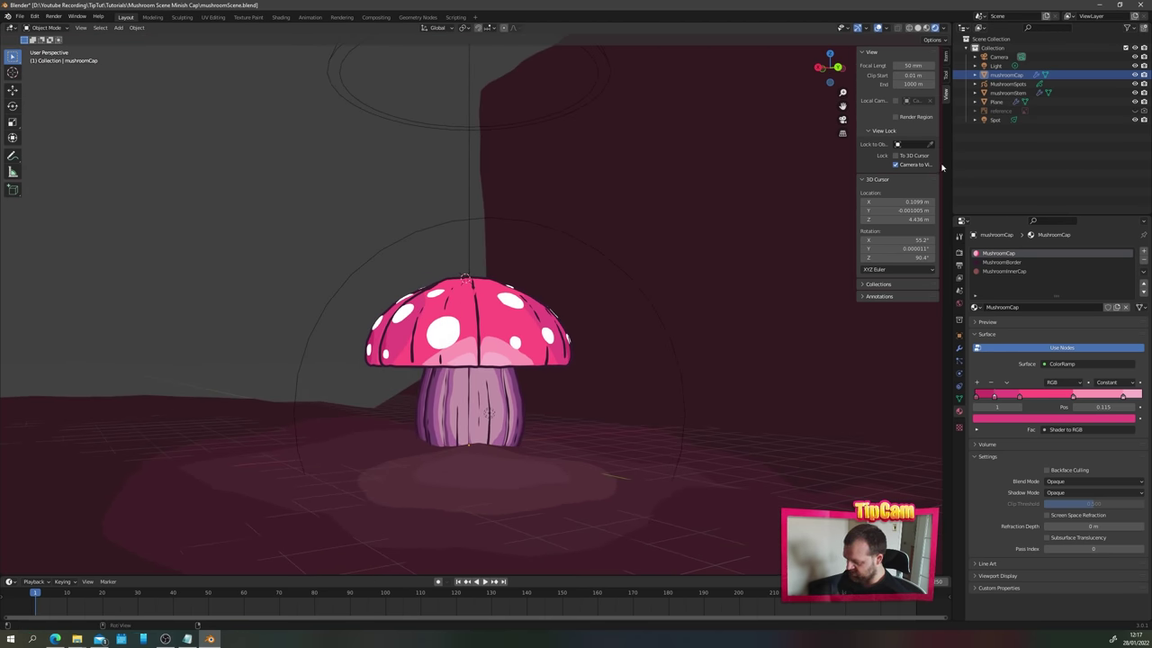
# - Raise mushroomCap, MushroomSpots and mushroomStem together by about 0.071 m along Z
pyautogui.keyDown('ctrl'); pyautogui.click(1008, 84); pyautogui.keyUp('ctrl')
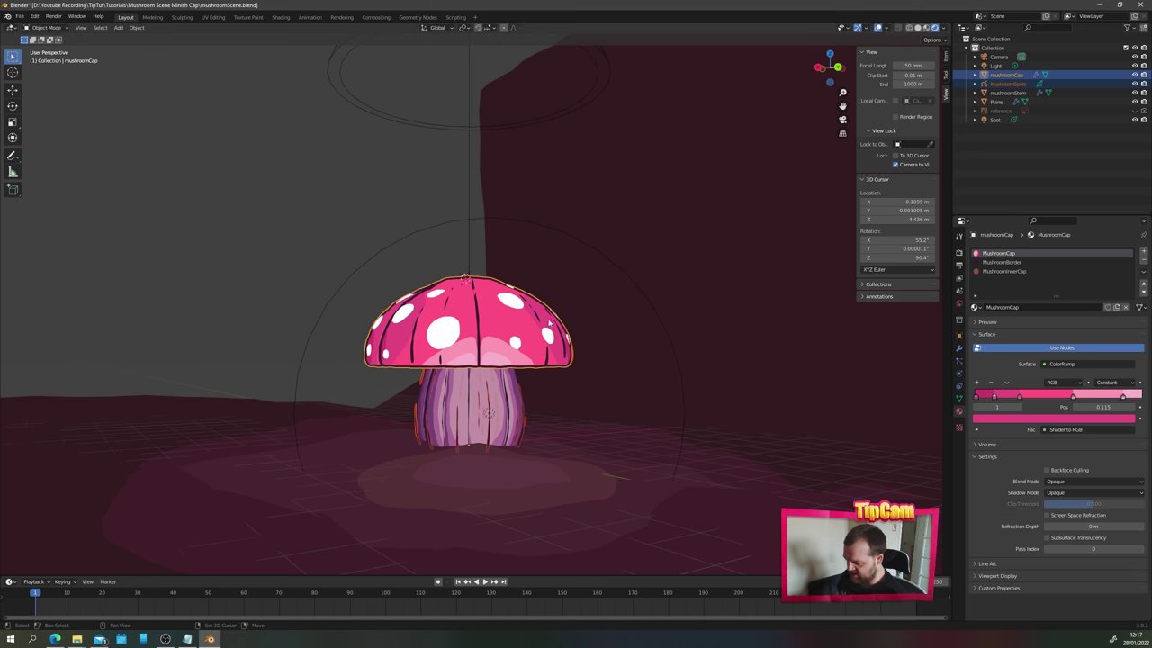
pyautogui.keyDown('ctrl'); pyautogui.click(1007, 94); pyautogui.keyUp('ctrl')
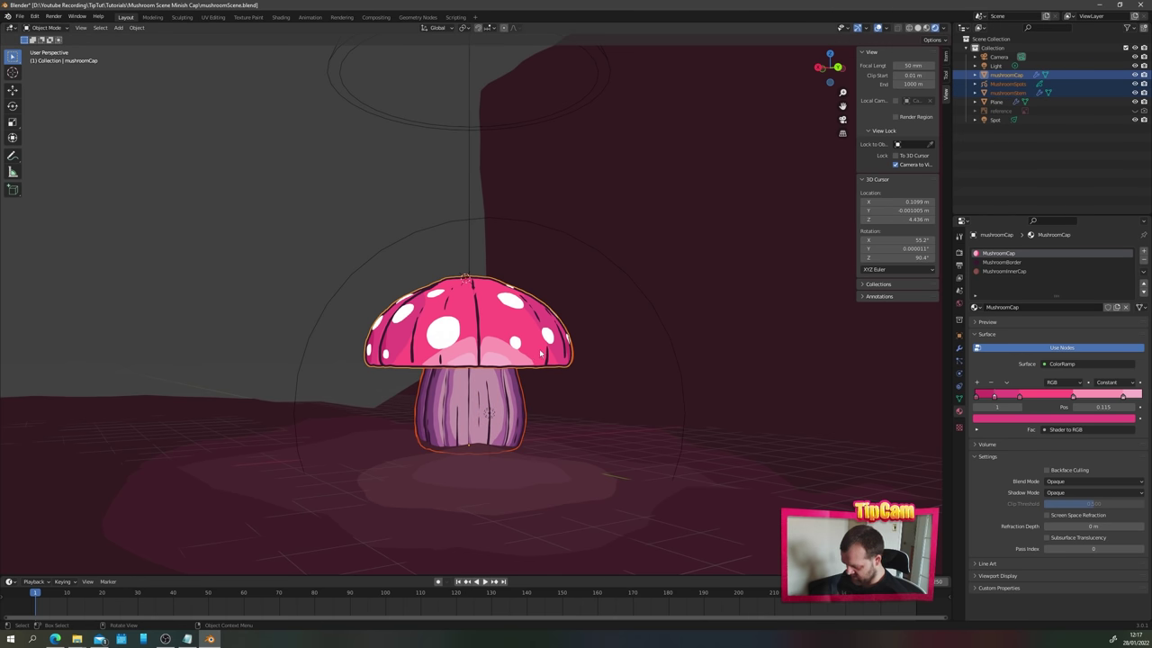
pyautogui.press('g')
pyautogui.press('z')
pyautogui.click(450, 399)
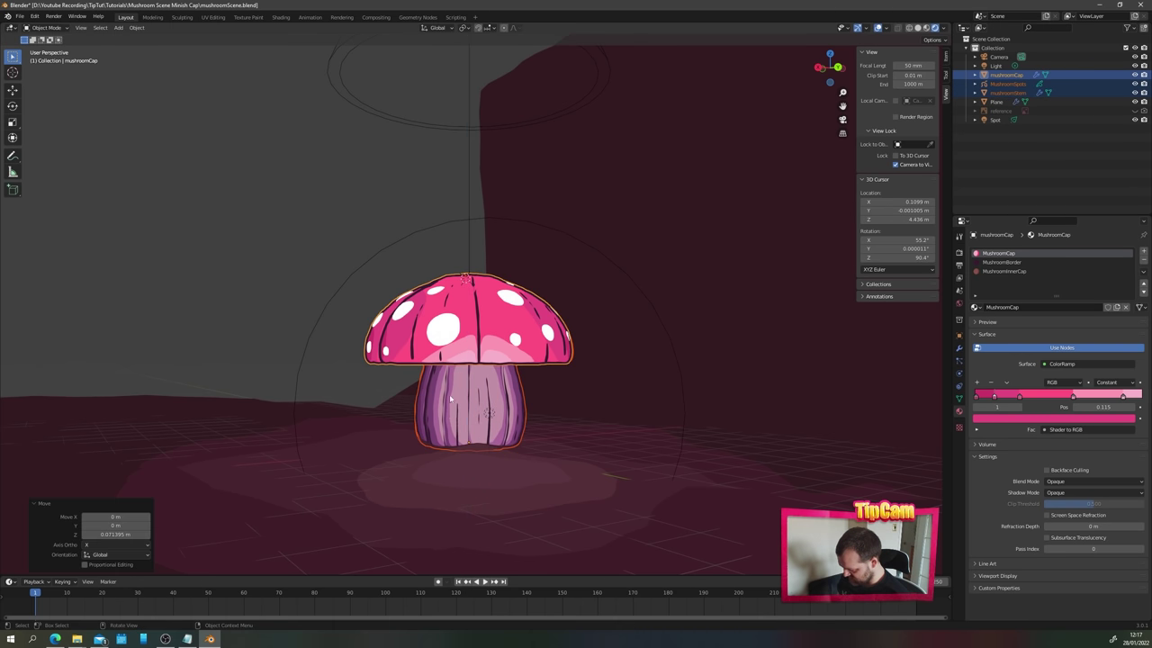
pyautogui.click(256, 253)
# - Parent MushroomSpots and mushroomStem to mushroomCap with the Object (Keep Transform) option, working in the camera view
pyautogui.moveTo(257, 253); pyautogui.dragTo(510, 389, button='middle')
pyautogui.scroll(-6, 355, 398)
pyautogui.press('KP_0')
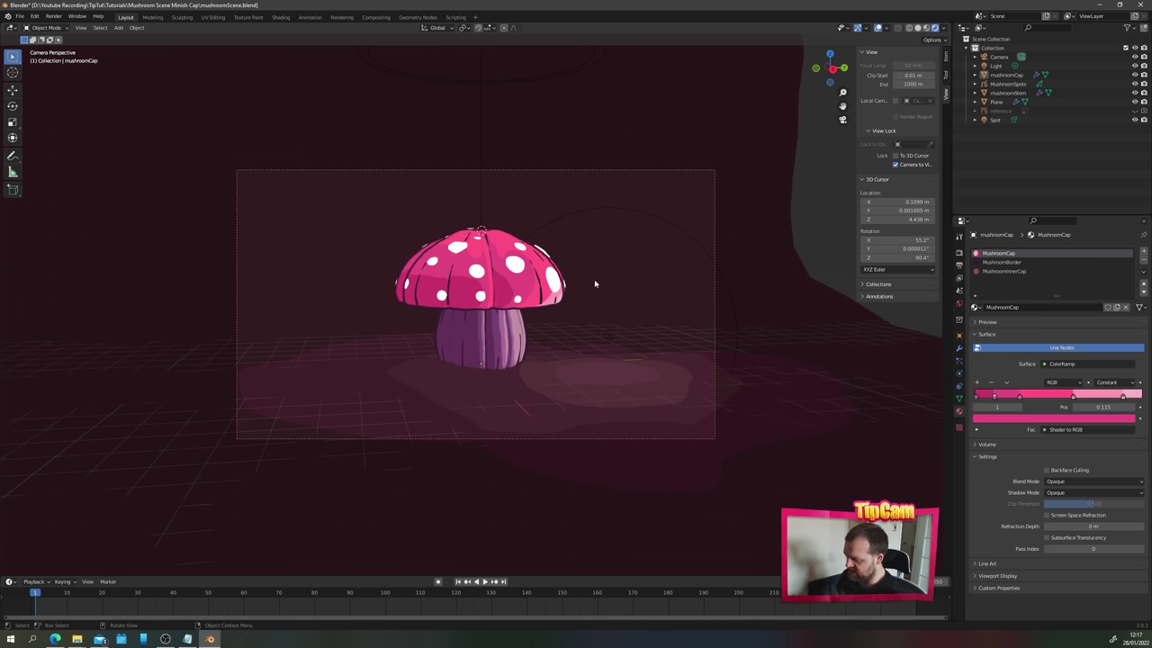
pyautogui.moveTo(1001, 76); pyautogui.dragTo(1004, 94)
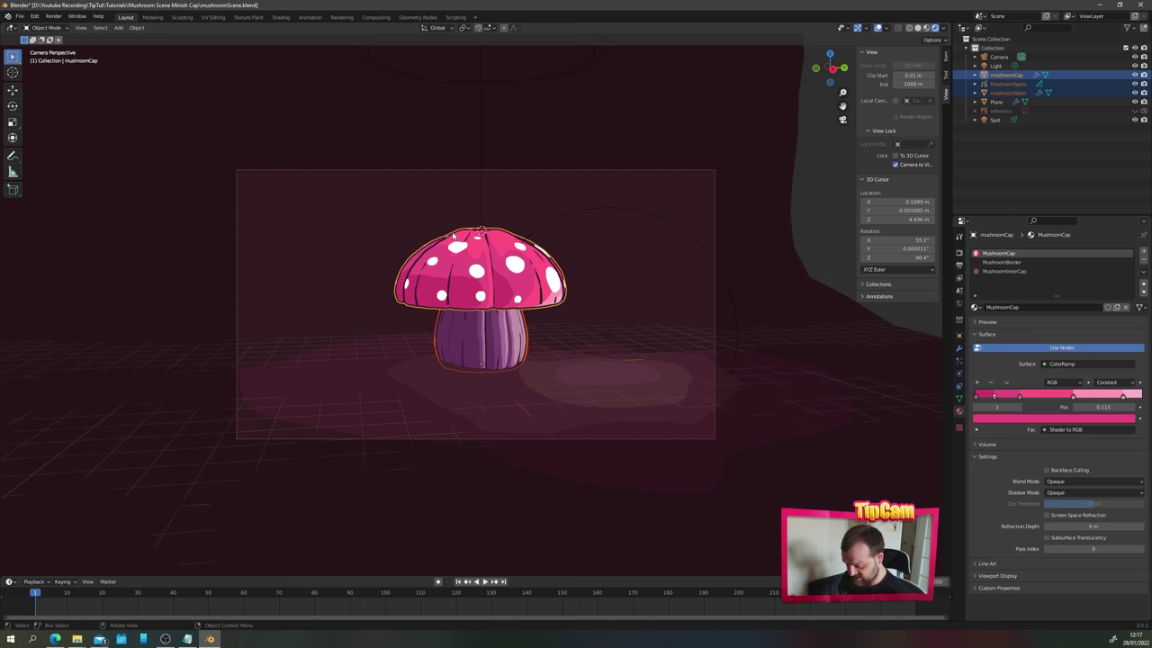
pyautogui.hotkey('ctrl', 'p')
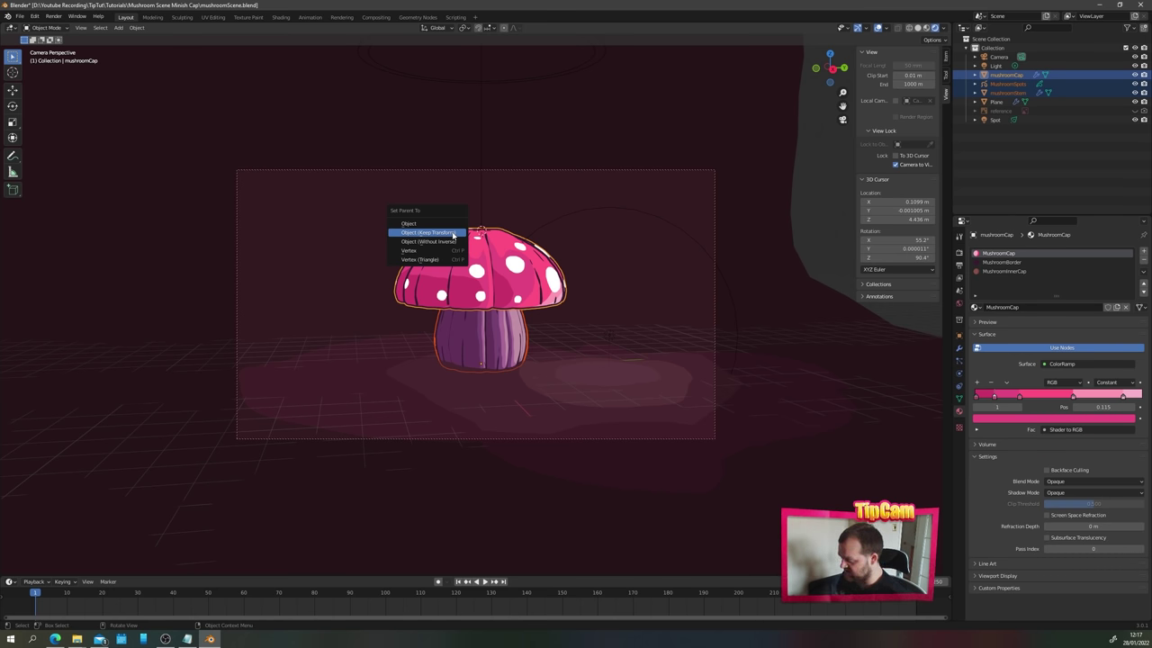
pyautogui.click(453, 236)
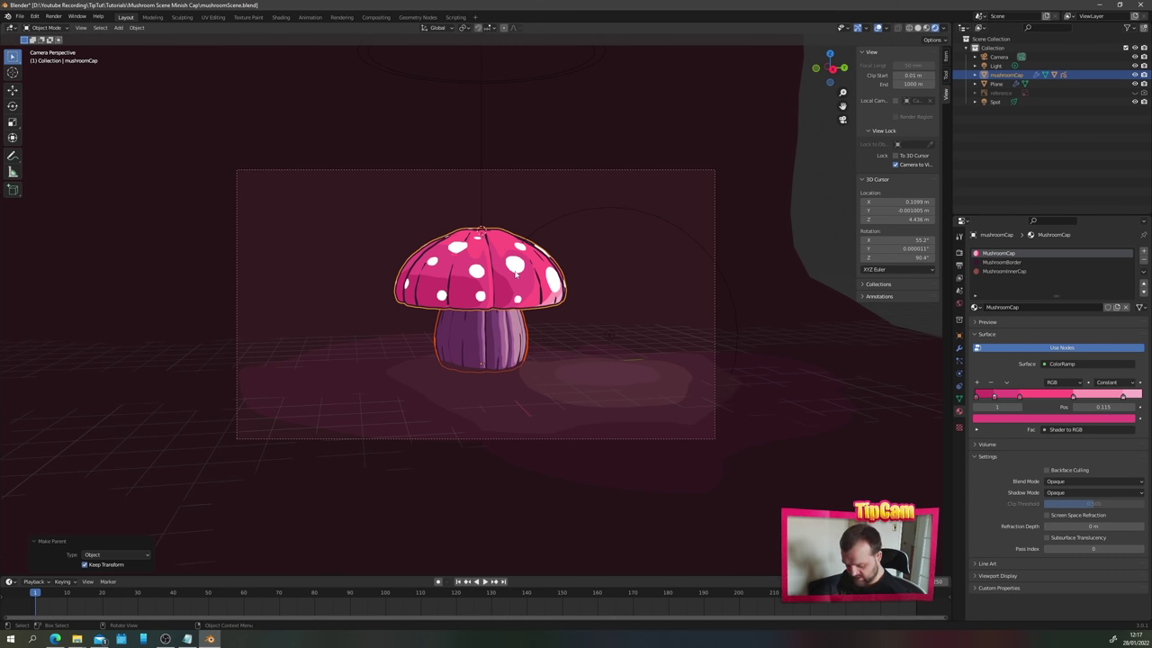
# - Duplicate the whole mushroom and place the copy beside the original, offset about 1.96 m in X and -4.45 m in Y
pyautogui.press('KP_0')
pyautogui.scroll(5, 501, 380)
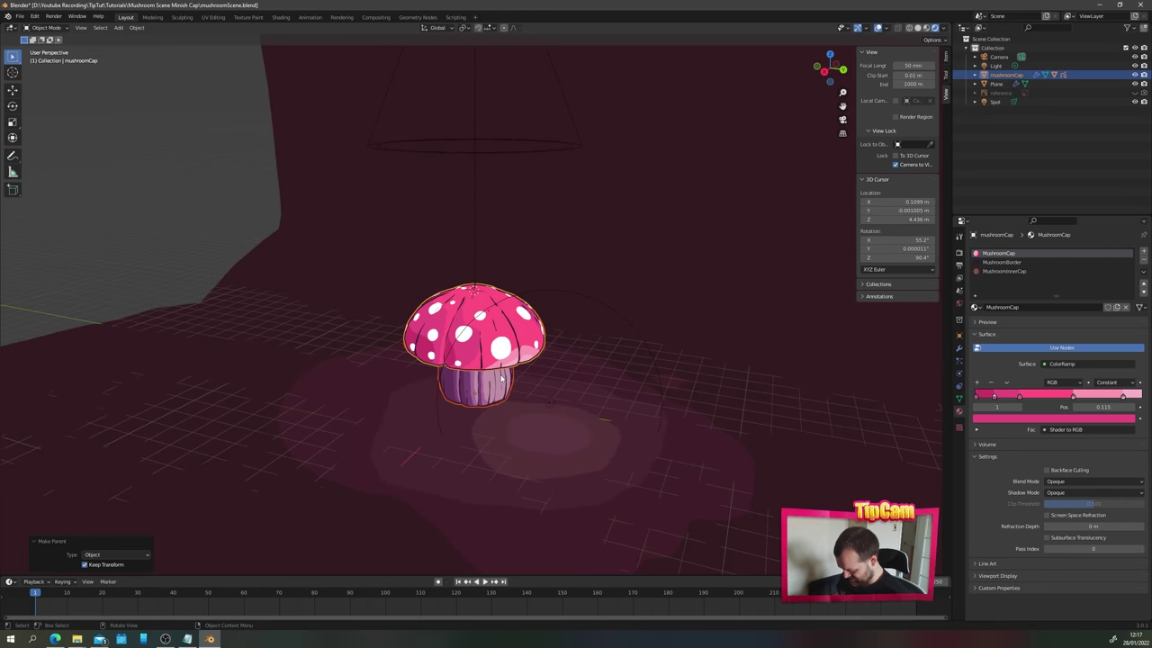
pyautogui.hotkey('shift', 'd')
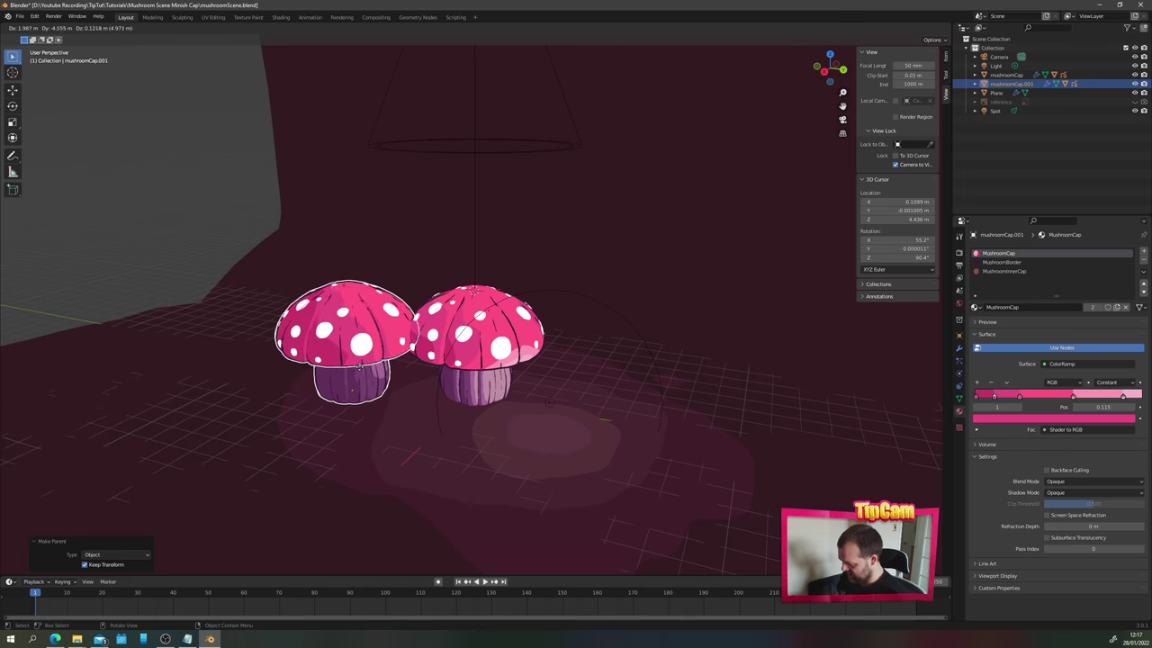
pyautogui.click(367, 371)
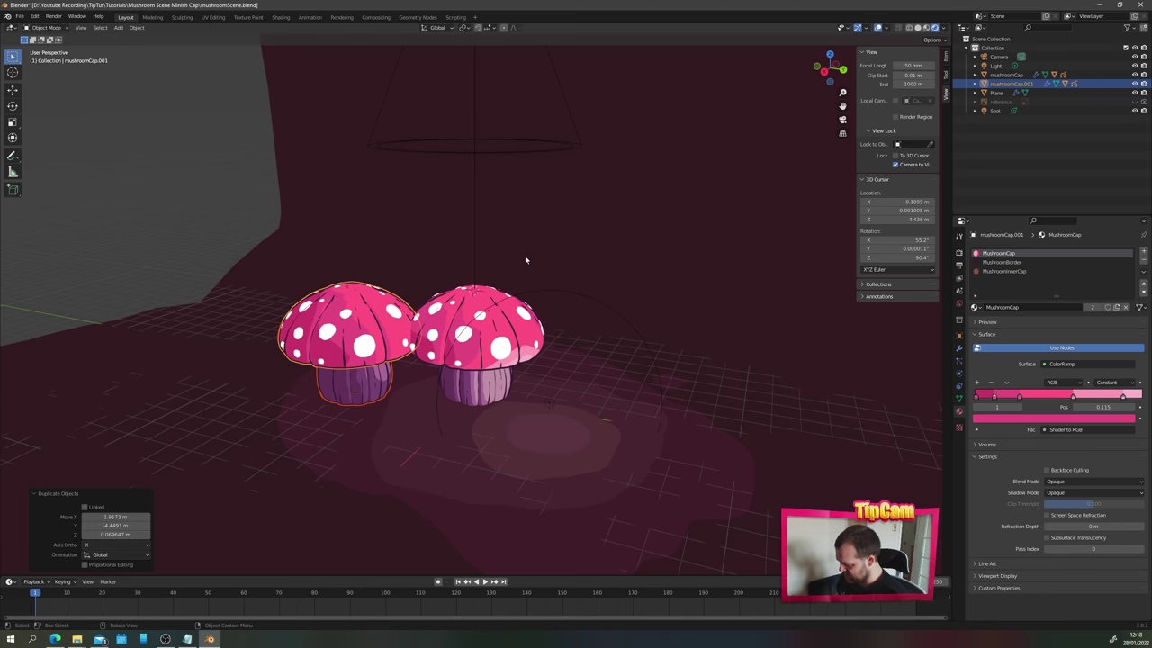
# - Scale the duplicate mushroom uniformly to about 0.444 and apply its scale
pyautogui.press('s')
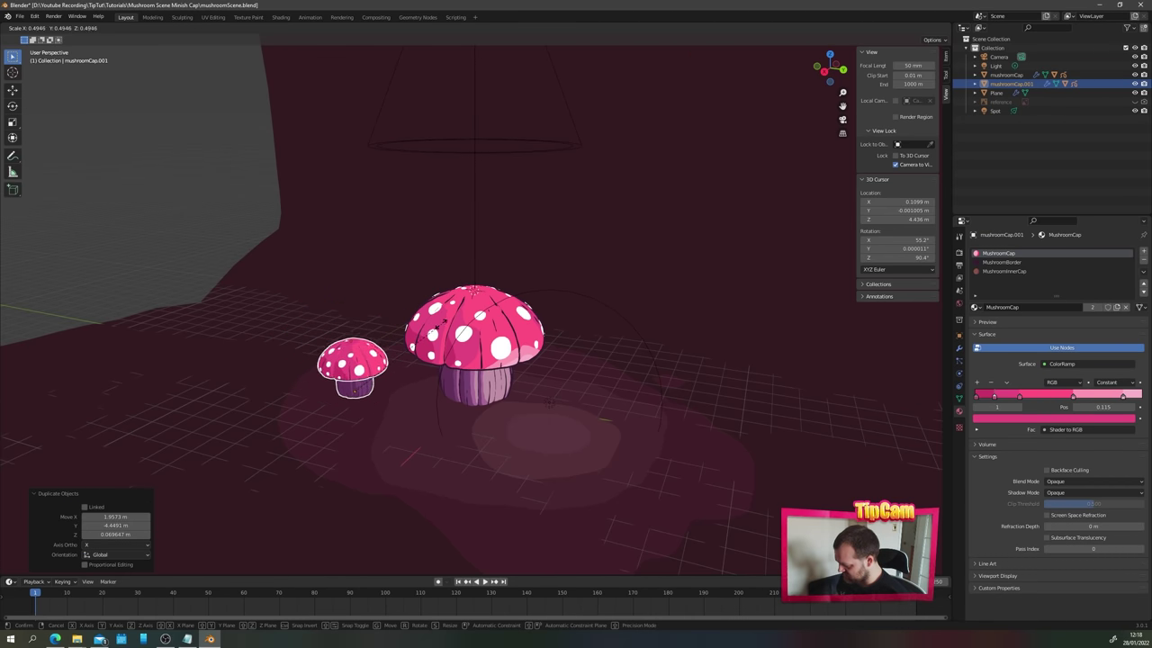
pyautogui.click(432, 329)
pyautogui.scroll(2, 432, 329)
pyautogui.keyDown('shift'); pyautogui.moveTo(273, 396); pyautogui.dragTo(450, 344, button='middle'); pyautogui.keyUp('shift')
pyautogui.scroll(3, 403, 383)
pyautogui.hotkey('ctrl', 'a')
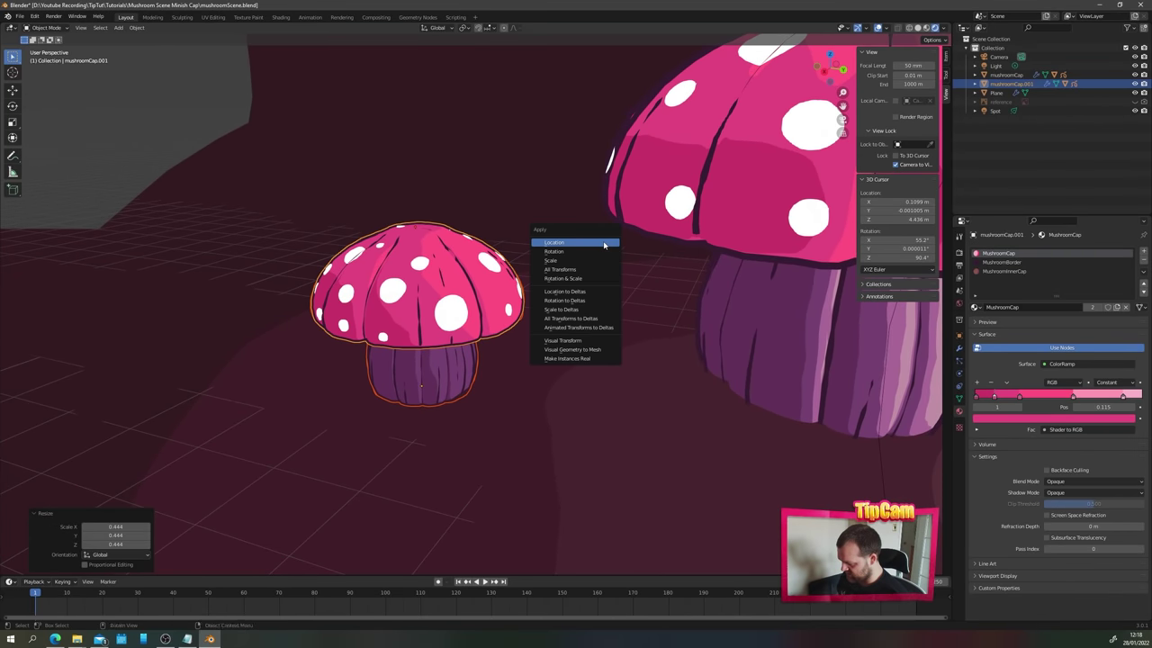
pyautogui.click(590, 263)
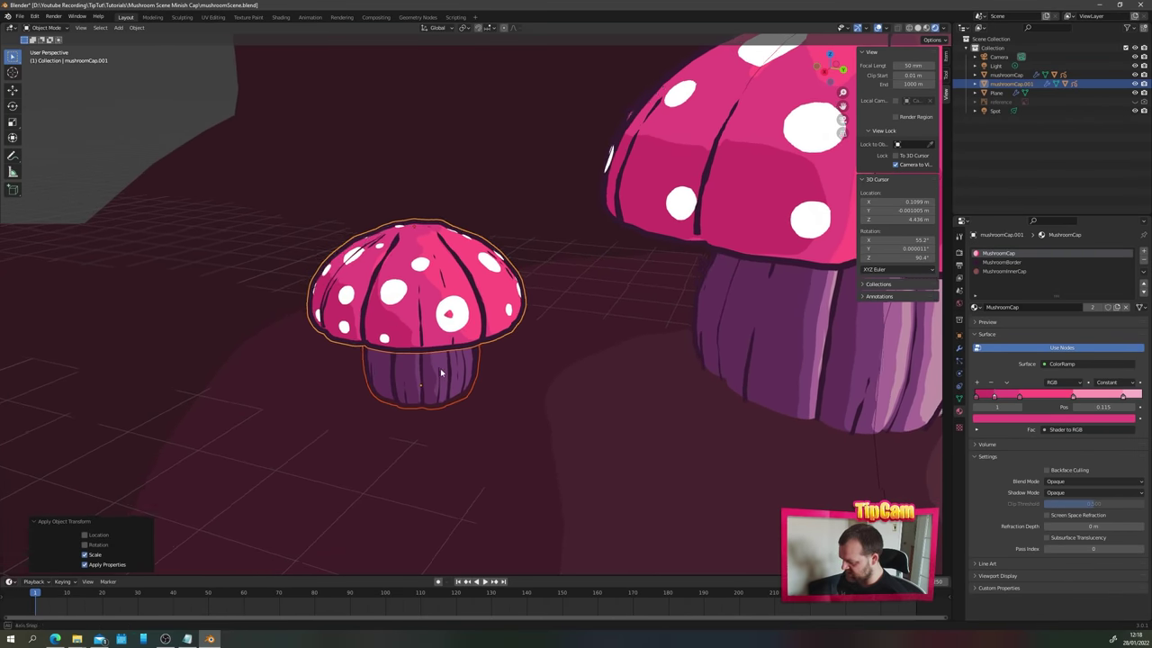
# - Enlarge the duplicate mushroom uniformly by a factor of about 1.377 and apply its scale again
pyautogui.moveTo(441, 368); pyautogui.dragTo(413, 344, button='middle')
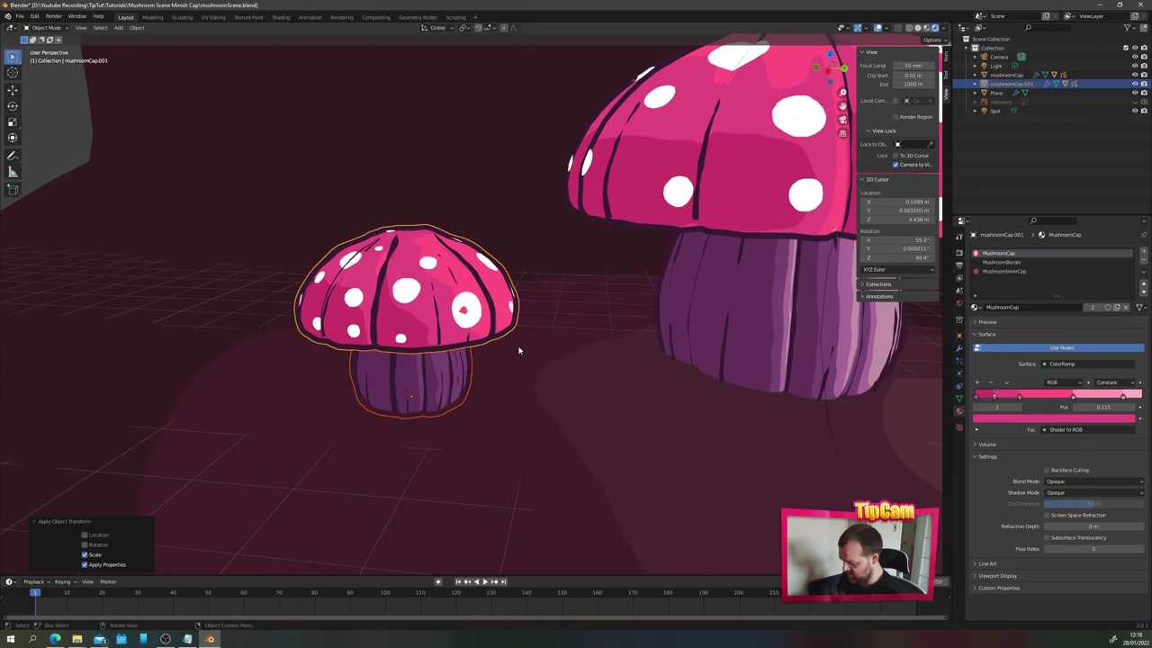
pyautogui.press('s')
pyautogui.click(556, 323)
pyautogui.hotkey('ctrl', 'a')
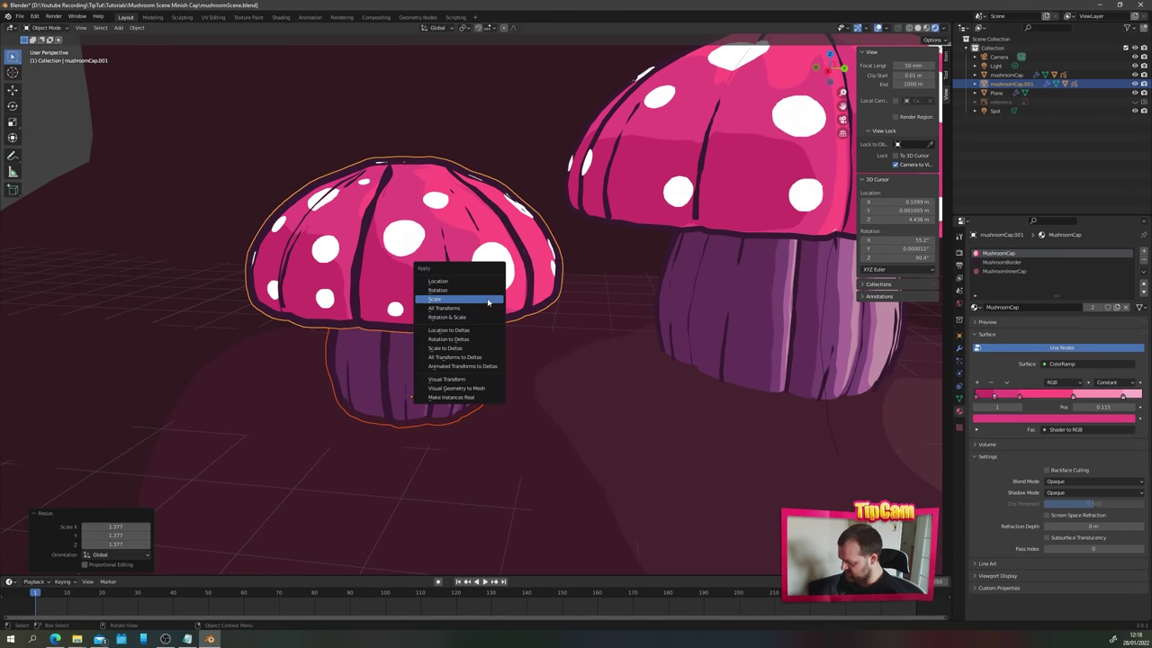
pyautogui.click(487, 302)
pyautogui.moveTo(487, 302); pyautogui.dragTo(458, 358, button='middle')
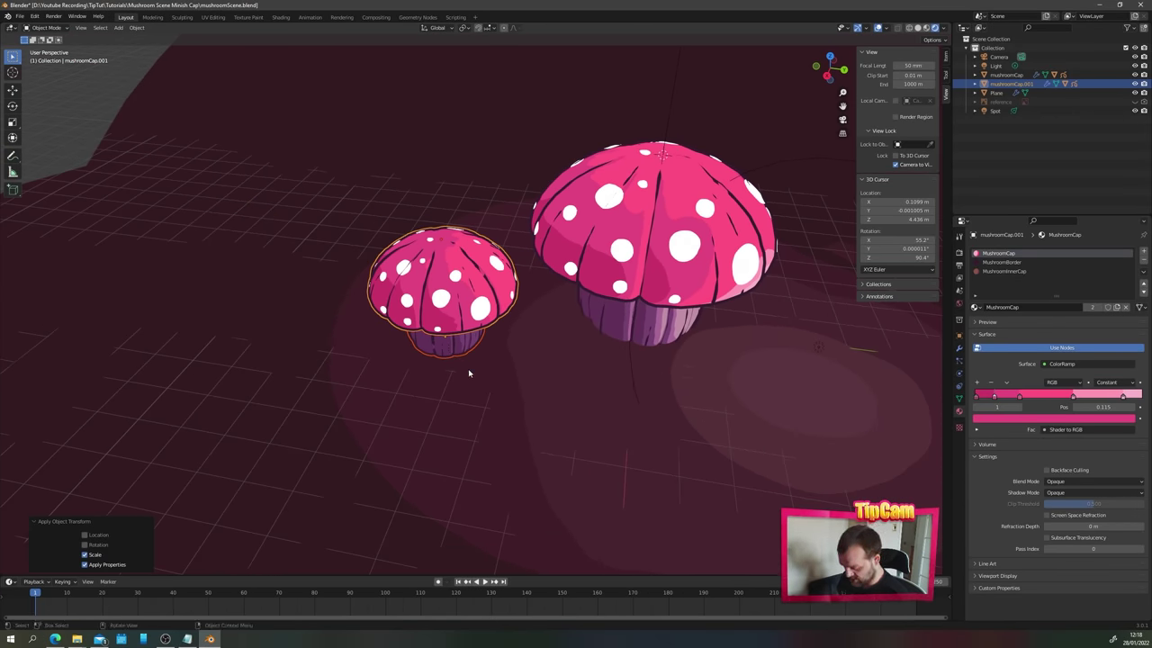
# - Move the small mushroom closer to the large one, about -0.38 m in X and 0.86 m in Y, and lower it about 0.308 m in Z
pyautogui.press('KP_7')
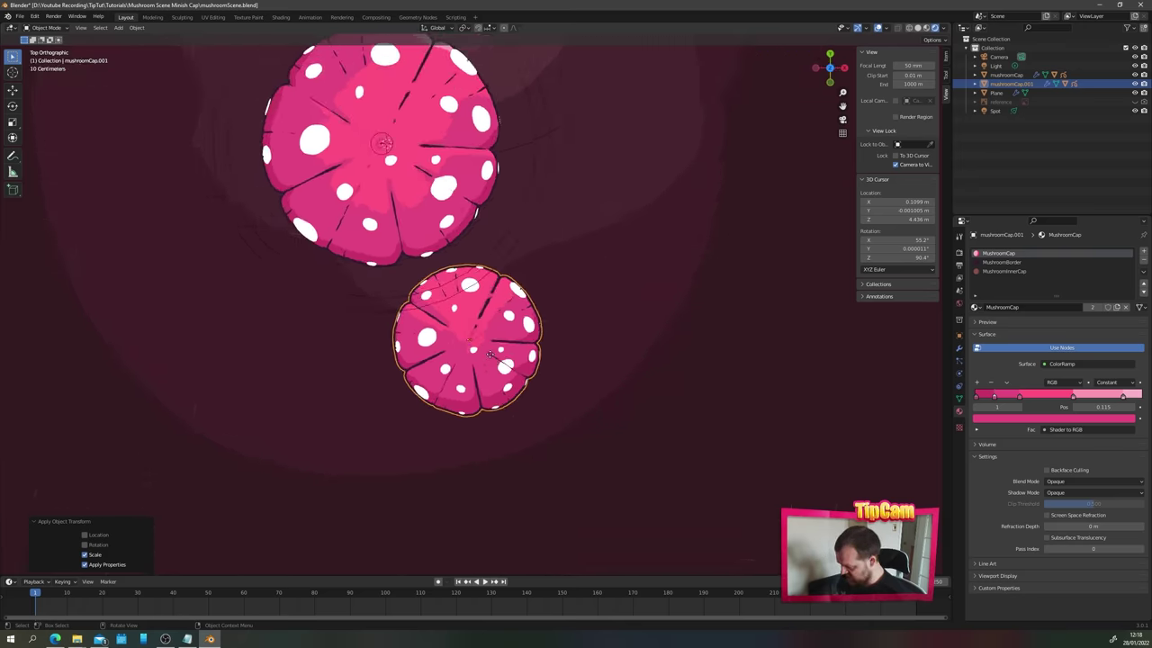
pyautogui.press('g')
pyautogui.click(469, 324)
pyautogui.moveTo(470, 324); pyautogui.dragTo(417, 260, button='middle')
pyautogui.press('g')
pyautogui.press('z')
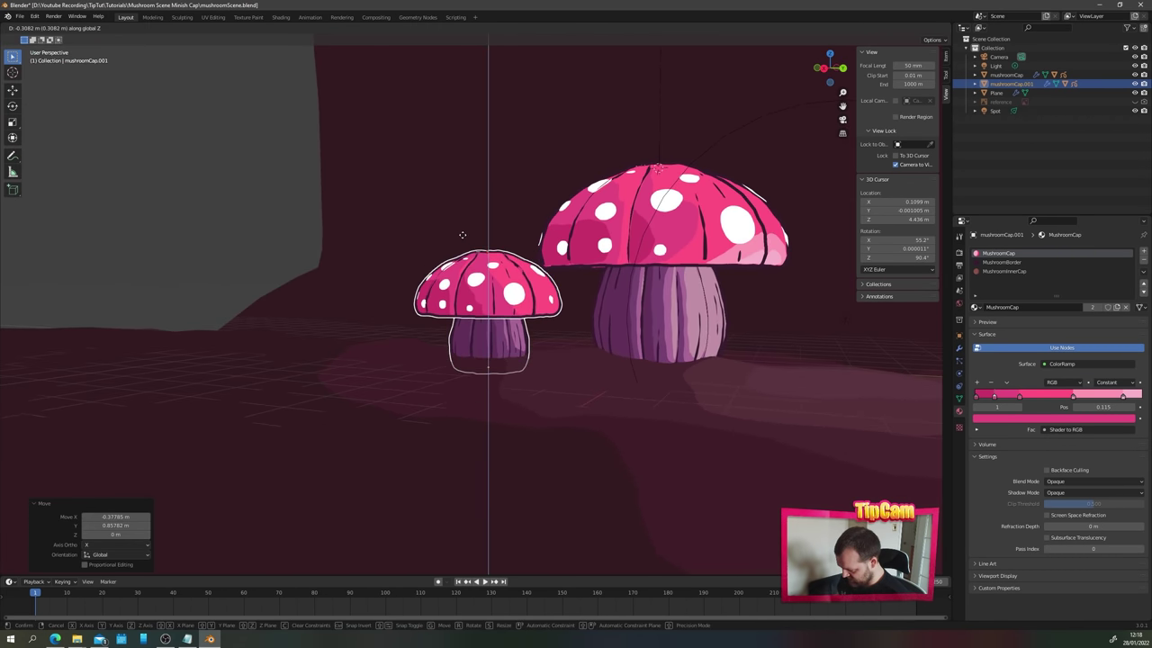
pyautogui.click(462, 235)
pyautogui.moveTo(526, 253)
pyautogui.mouseDown(button='middle')
pyautogui.moveTo(533, 236)
pyautogui.moveTo(522, 258)
pyautogui.mouseUp(button='middle')
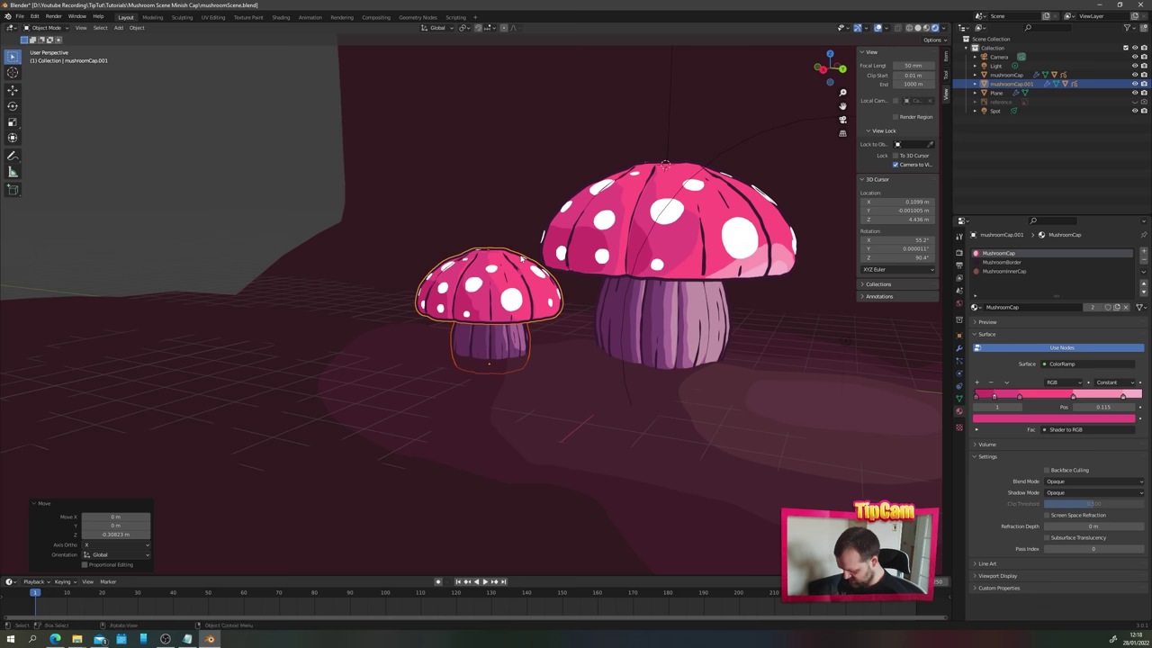
# - Scale the small mushroom to about 0.964 along Z and nudge it slightly, about 0.047 m in Y
pyautogui.press('s')
pyautogui.press('z')
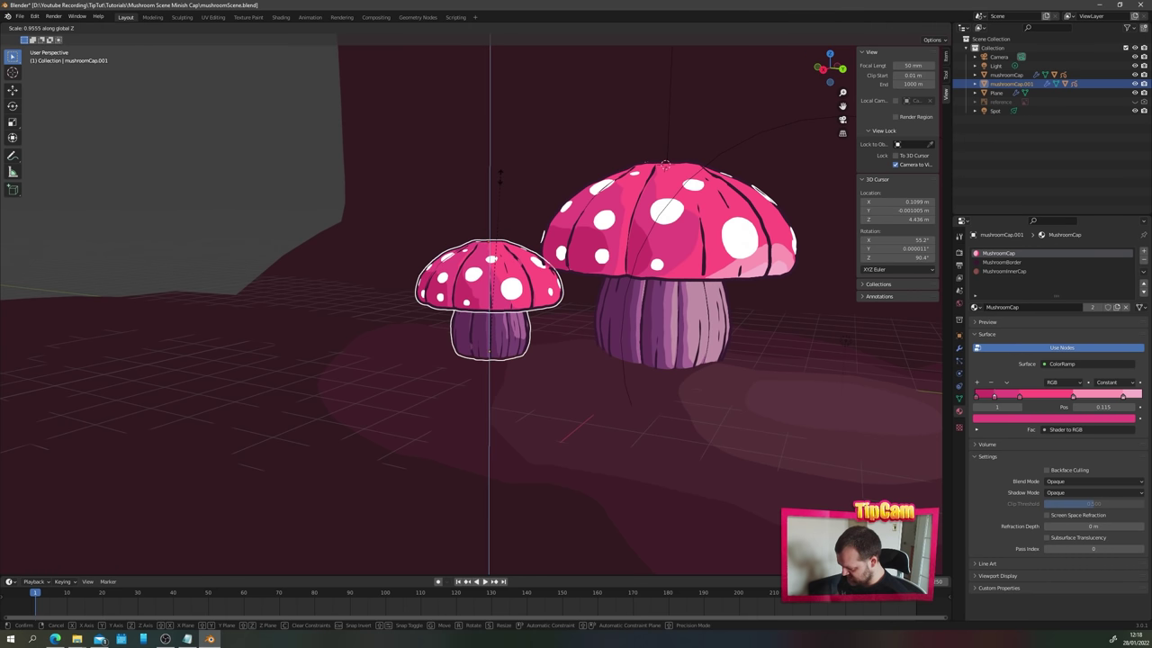
pyautogui.click(501, 196)
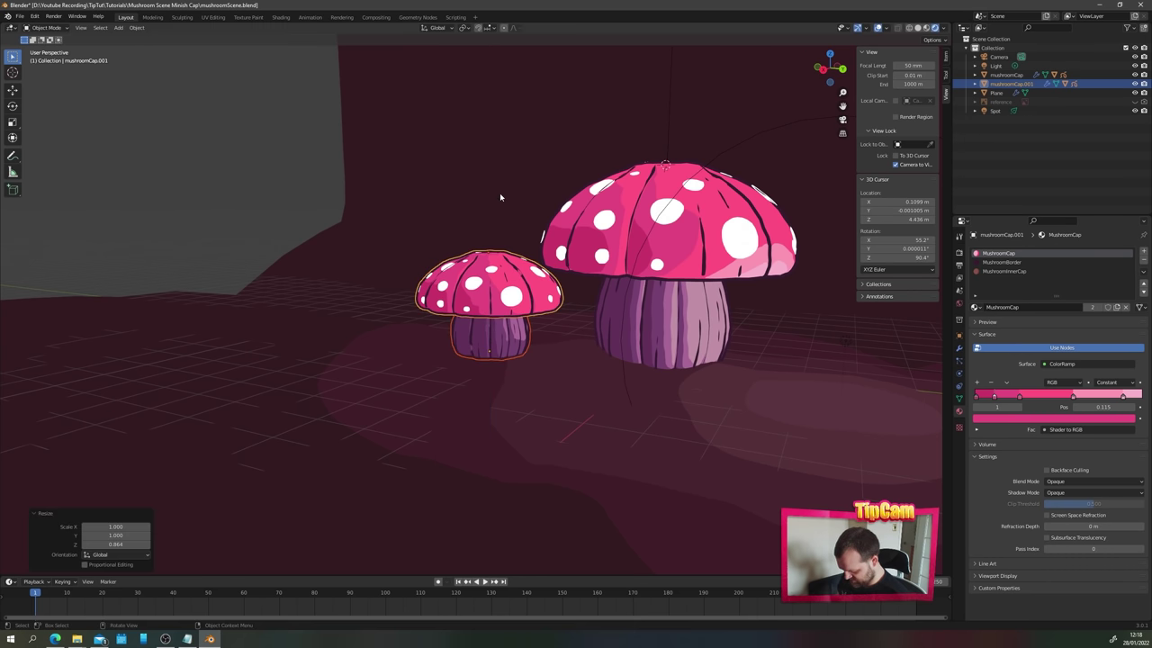
pyautogui.press('g')
pyautogui.click(500, 300)
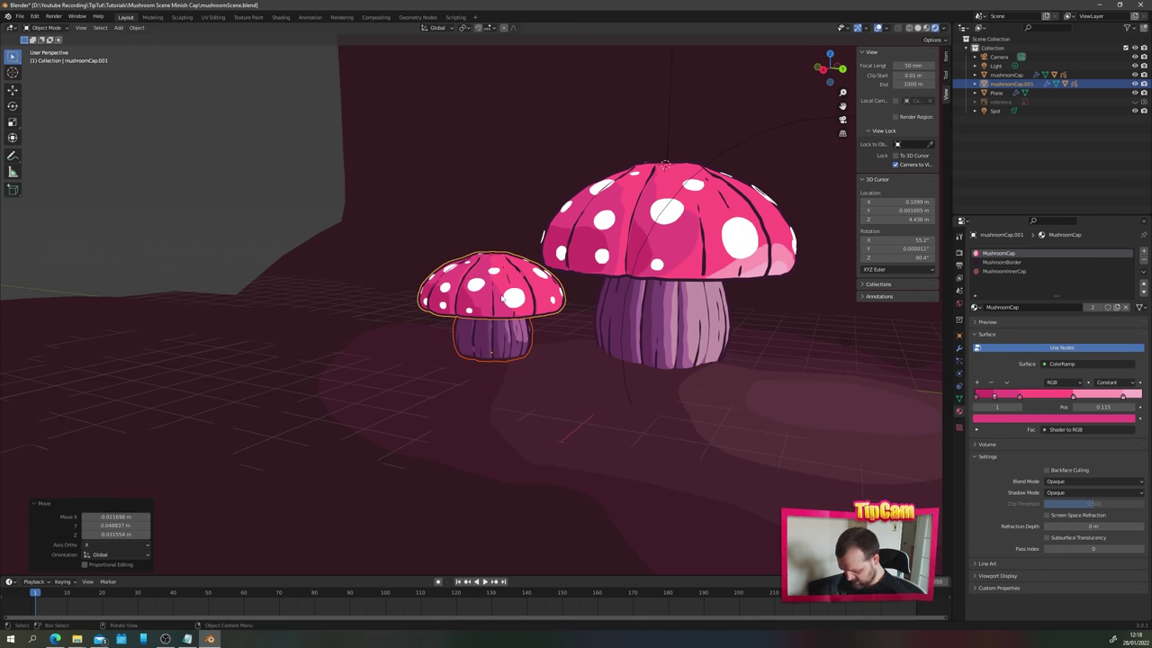
# - Scale the small mushroom to about 1.014 along X and 0.950 along Y from the top view
pyautogui.press('KP_7')
pyautogui.press('s')
pyautogui.press('x')
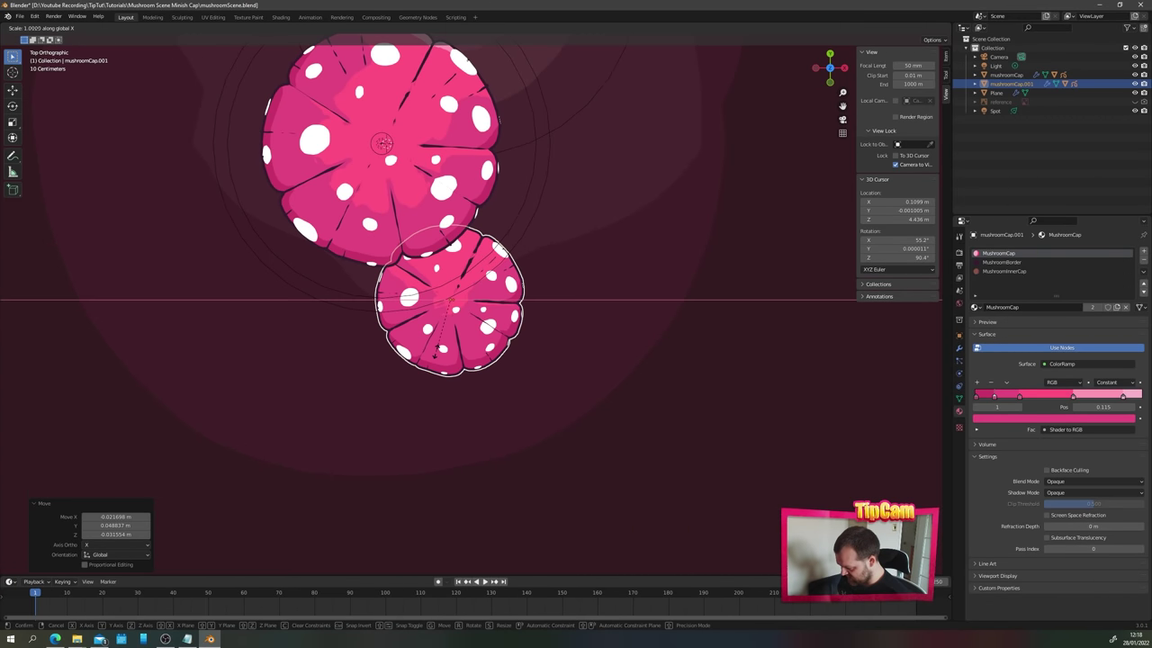
pyautogui.click(439, 361)
pyautogui.press('s')
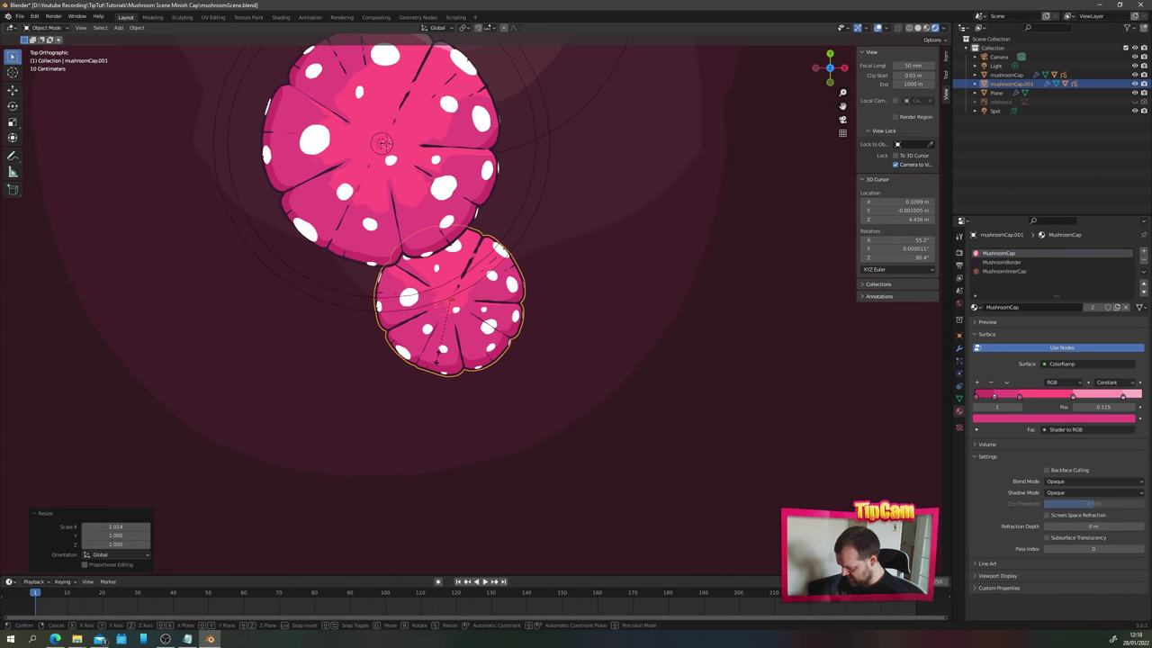
pyautogui.press('y')
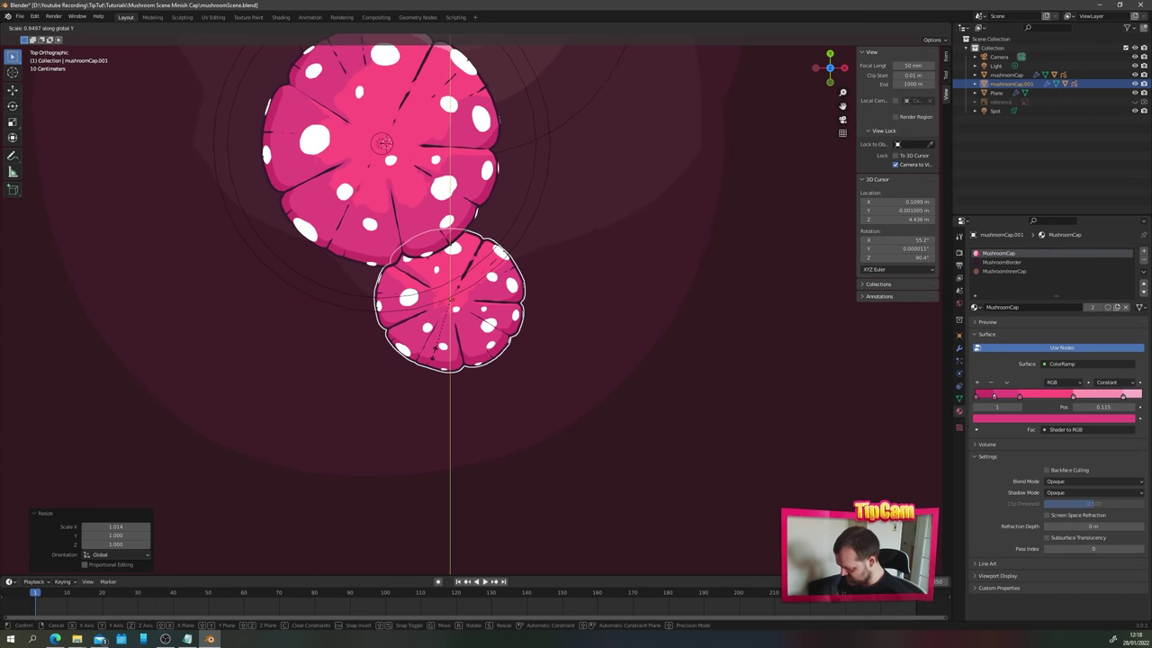
pyautogui.click(535, 360)
pyautogui.moveTo(535, 360); pyautogui.dragTo(484, 325, button='middle')
pyautogui.scroll(3, 484, 325)
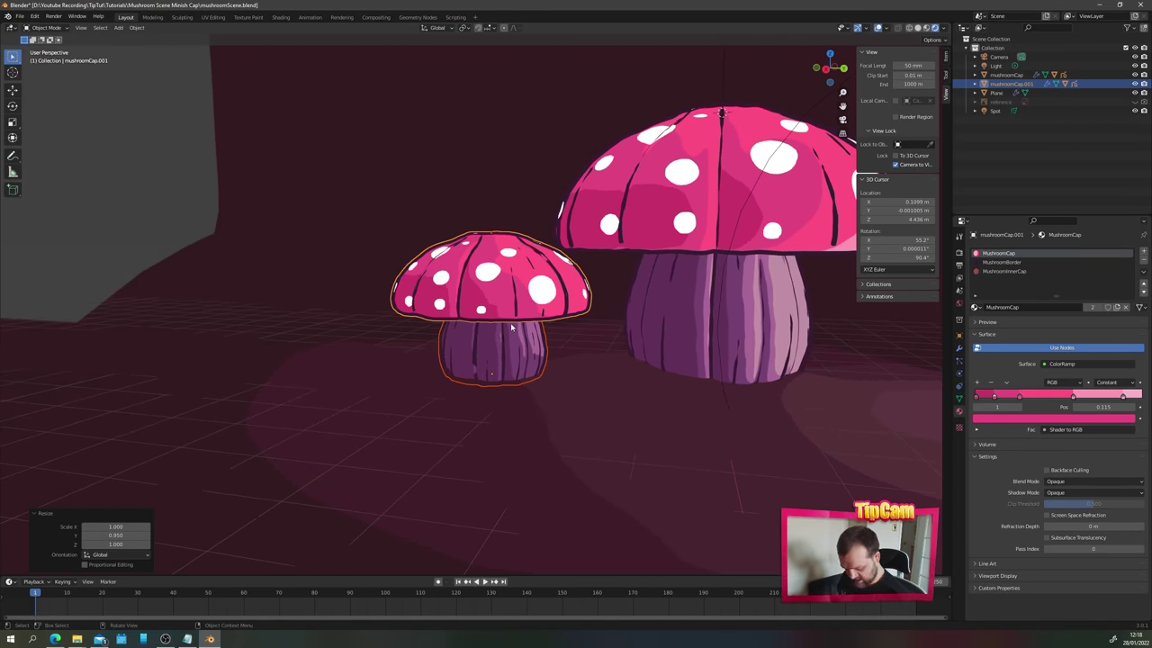
# - Shift the small mushroom about -0.196 m in Y in the camera view and reframe the camera closer around both mushrooms
pyautogui.press('KP_0')
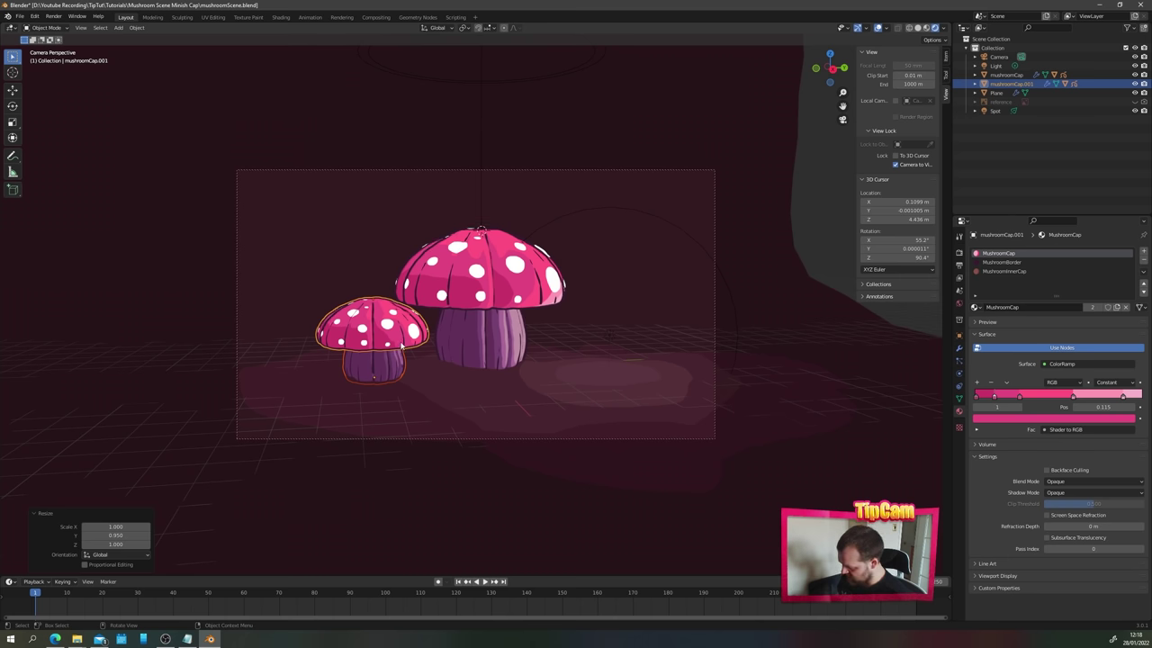
pyautogui.press('g')
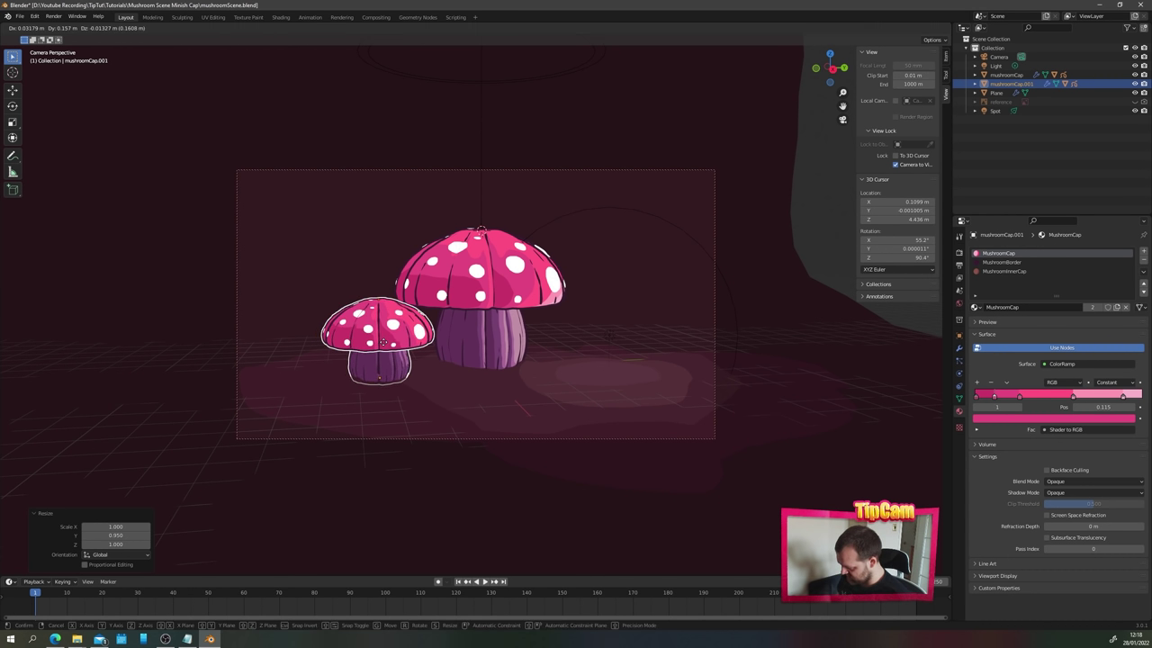
pyautogui.click(373, 345)
pyautogui.scroll(4, 423, 338)
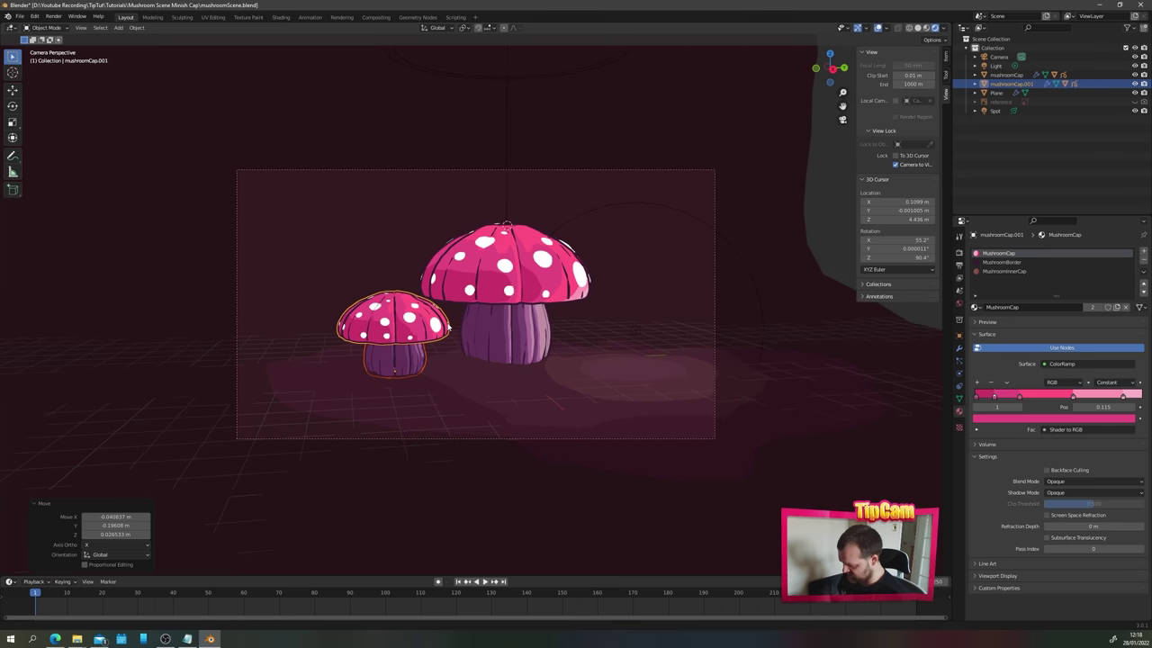
pyautogui.scroll(-3, 430, 345)
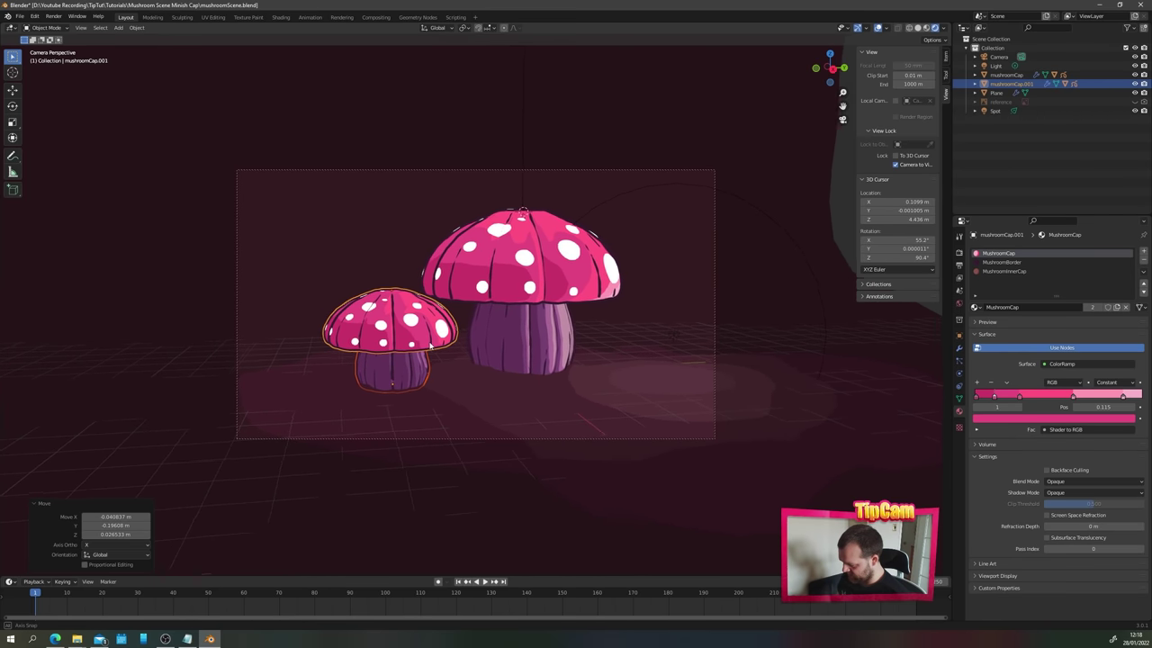
pyautogui.scroll(3, 428, 340)
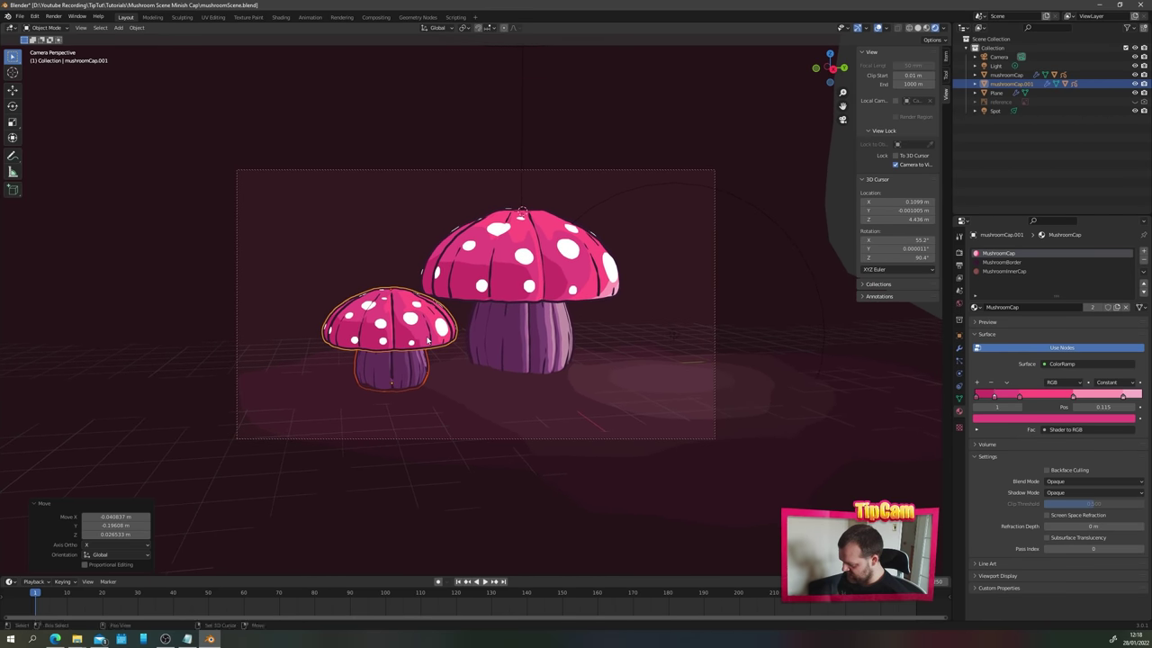
pyautogui.moveTo(429, 341)
pyautogui.mouseDown(button='middle')
pyautogui.moveTo(381, 336)
pyautogui.moveTo(416, 340)
pyautogui.moveTo(441, 322)
pyautogui.mouseUp(button='middle')
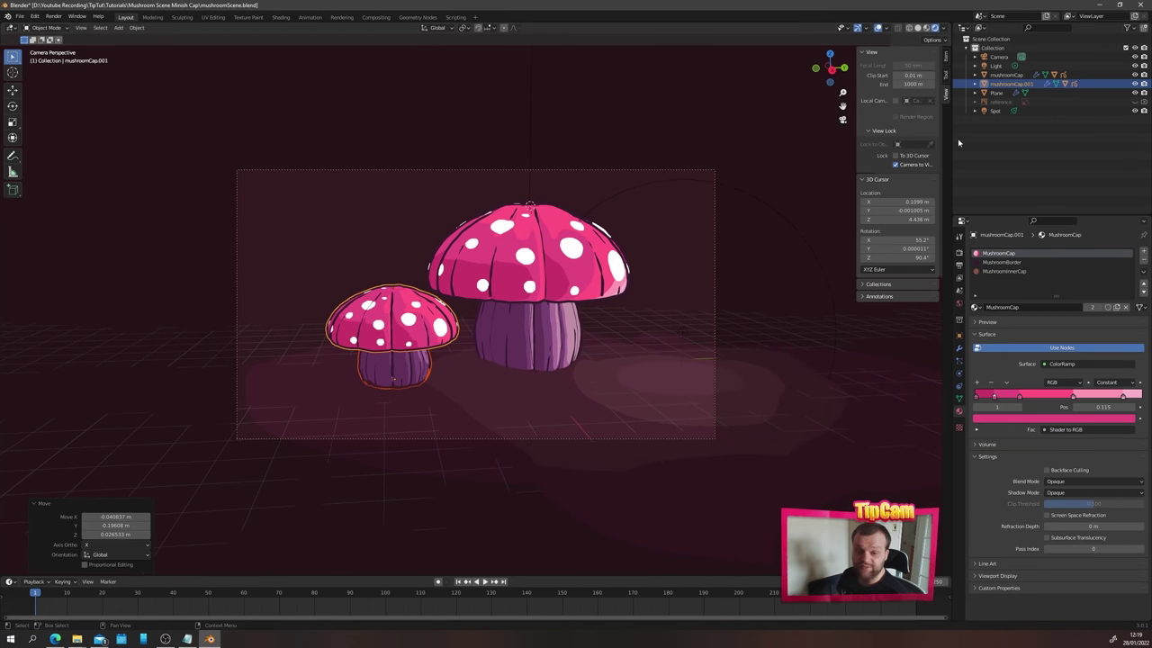
# - Add a Plain Axes empty at the 3D cursor placed between the two mushrooms and rename it CameraFocus
pyautogui.click(446, 299)
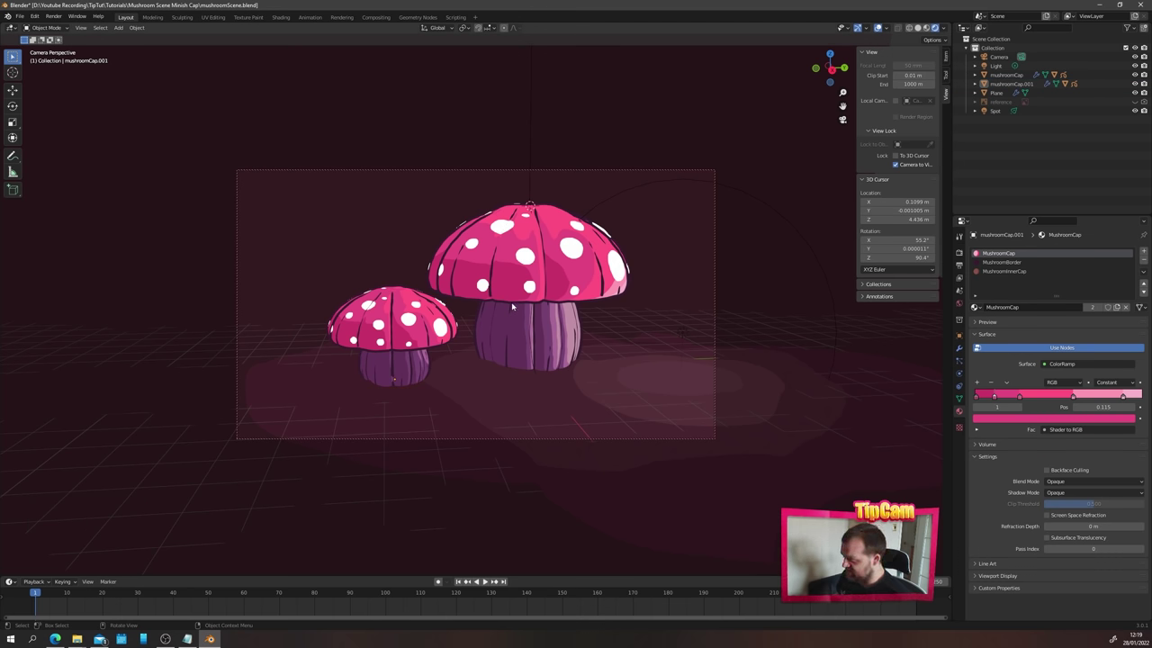
pyautogui.moveTo(512, 307); pyautogui.dragTo(484, 347, button='middle')
pyautogui.press('KP_0')
pyautogui.keyDown('shift'); pyautogui.moveTo(478, 338); pyautogui.dragTo(475, 339, button='right'); pyautogui.keyUp('shift')
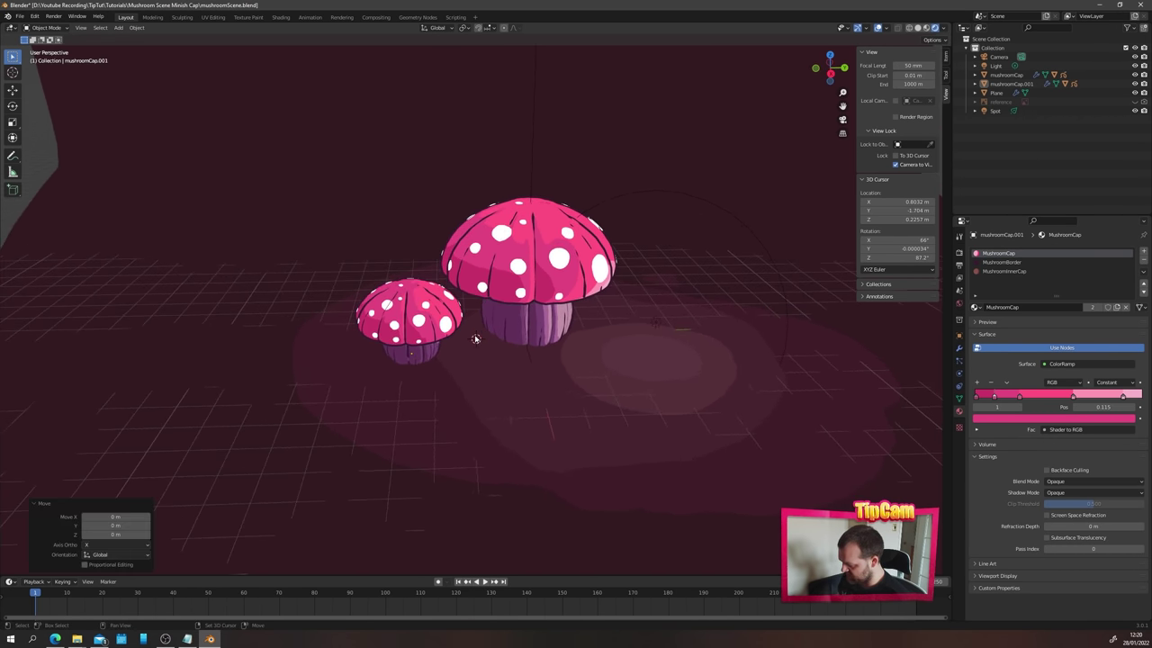
pyautogui.hotkey('shift', 'a')
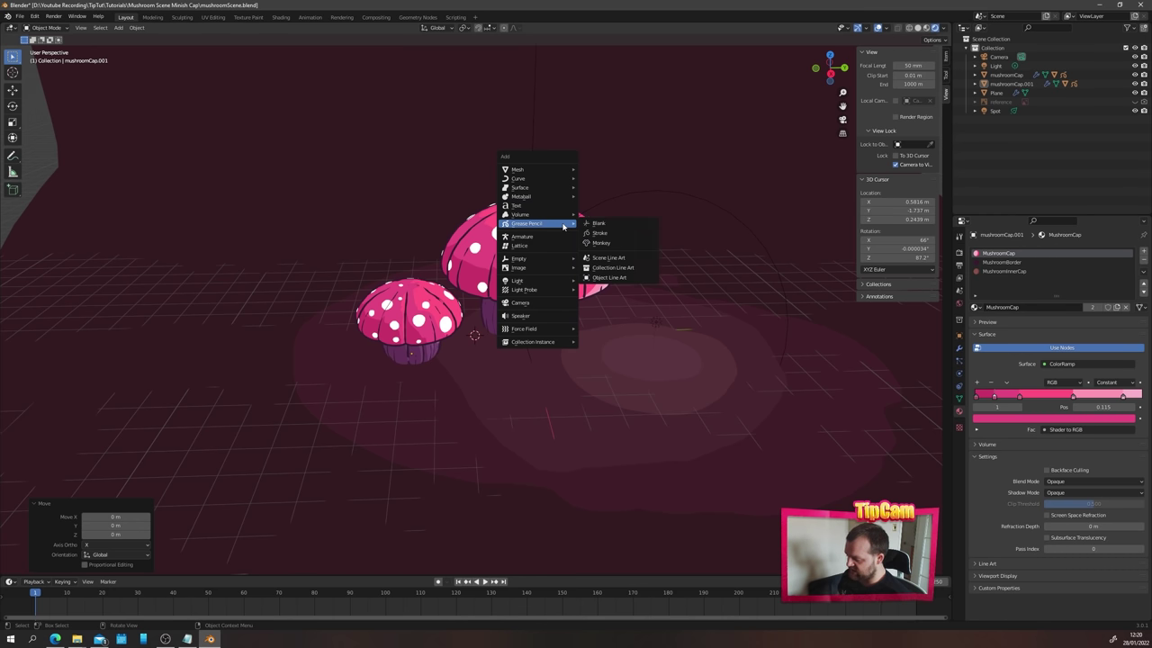
pyautogui.moveTo(554, 259)
pyautogui.click(612, 261)
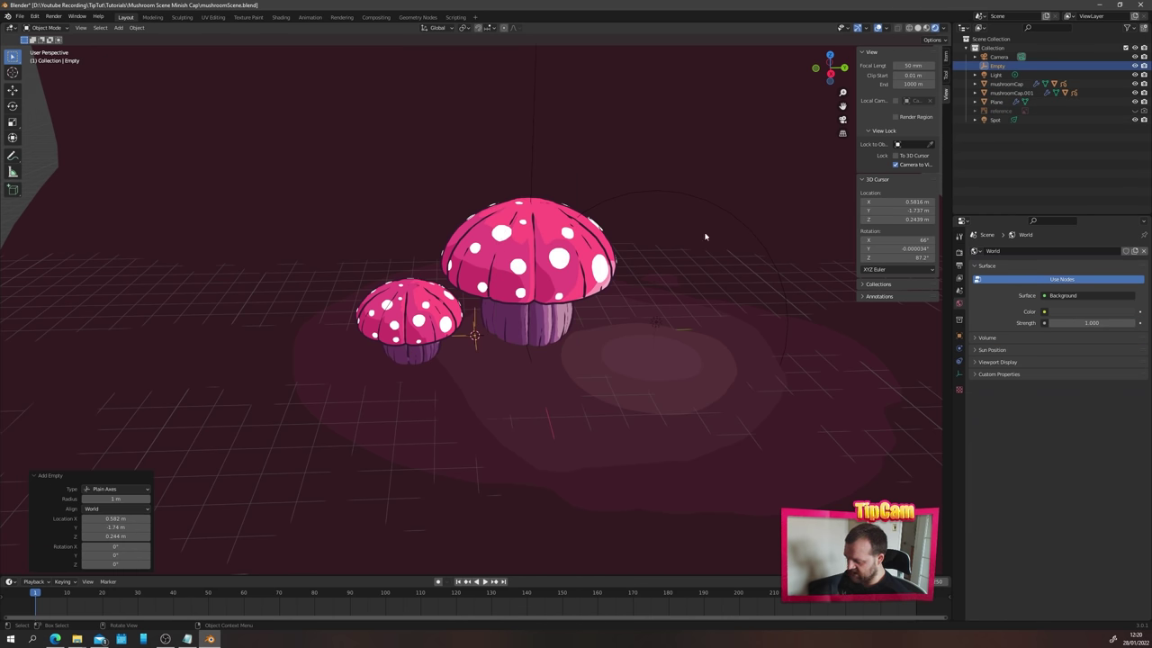
pyautogui.doubleClick(997, 66)
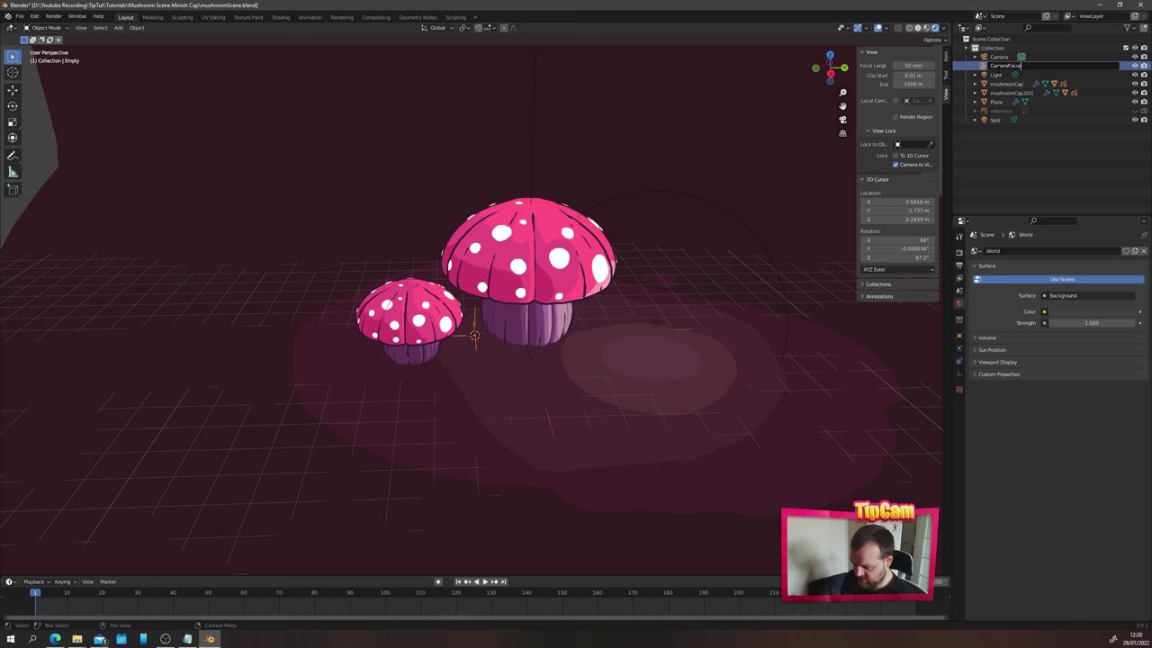
pyautogui.press('Return')
# - Parent the Camera to the CameraFocus empty with the Object (Keep Transform) option
pyautogui.click(1001, 68)
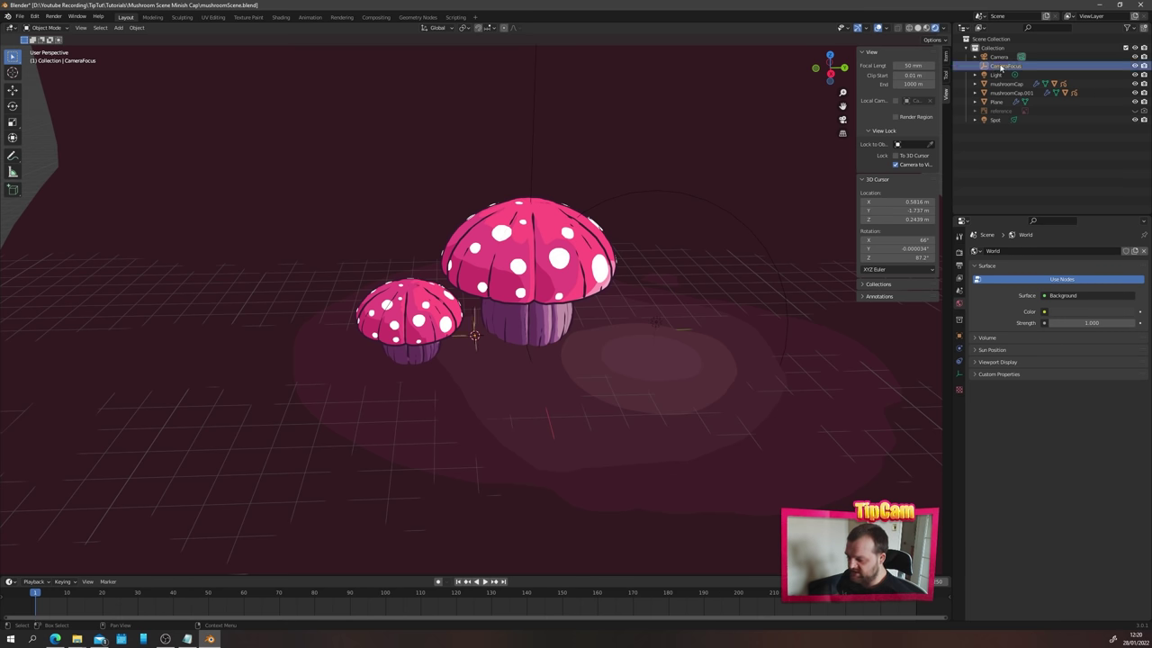
pyautogui.keyDown('ctrl'); pyautogui.click(997, 57); pyautogui.keyUp('ctrl')
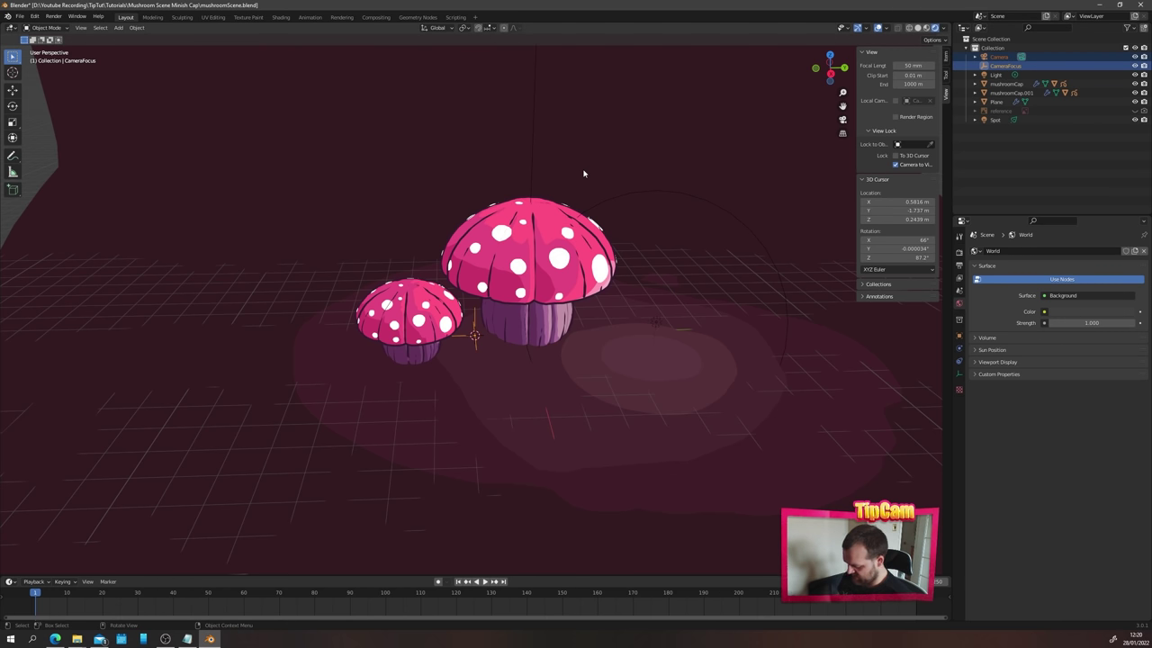
pyautogui.hotkey('ctrl', 'p')
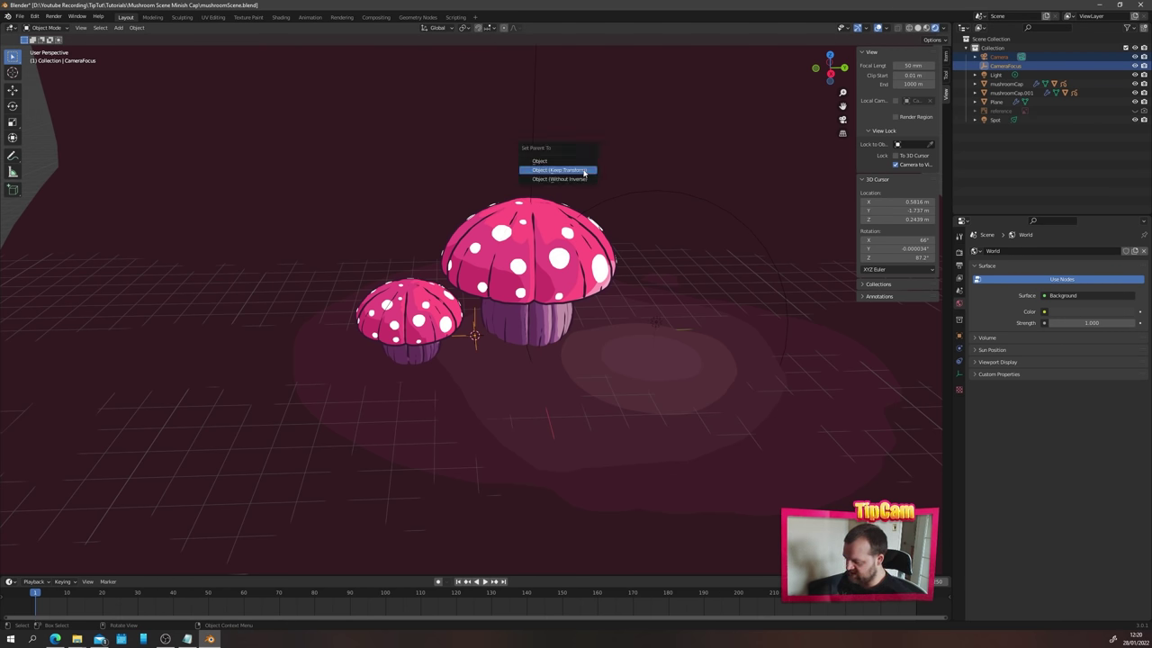
pyautogui.click(584, 171)
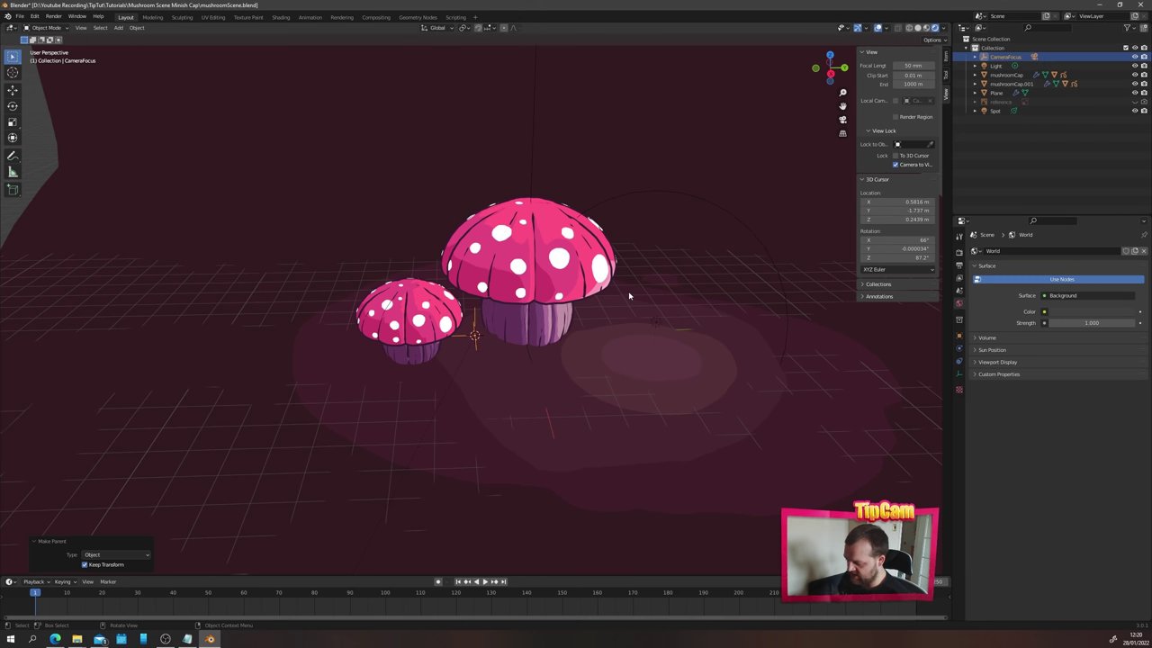
pyautogui.scroll(-3, 629, 295)
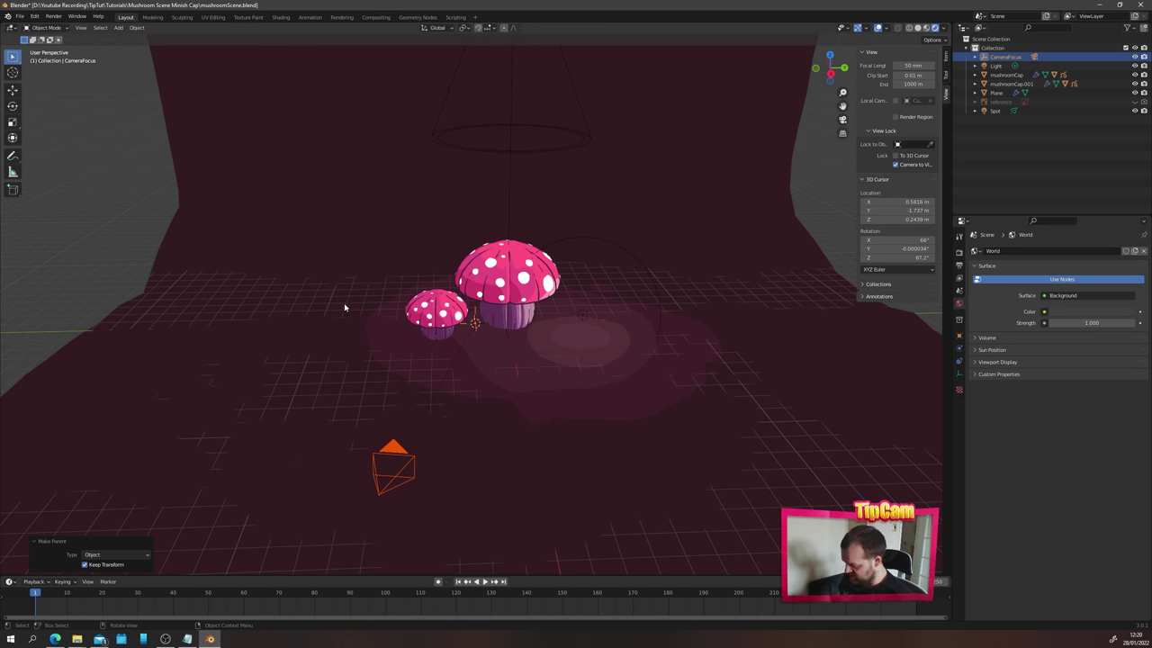
# - Rotate the CameraFocus empty around the global Z axis and look through the camera
pyautogui.press('r')
pyautogui.press('z')
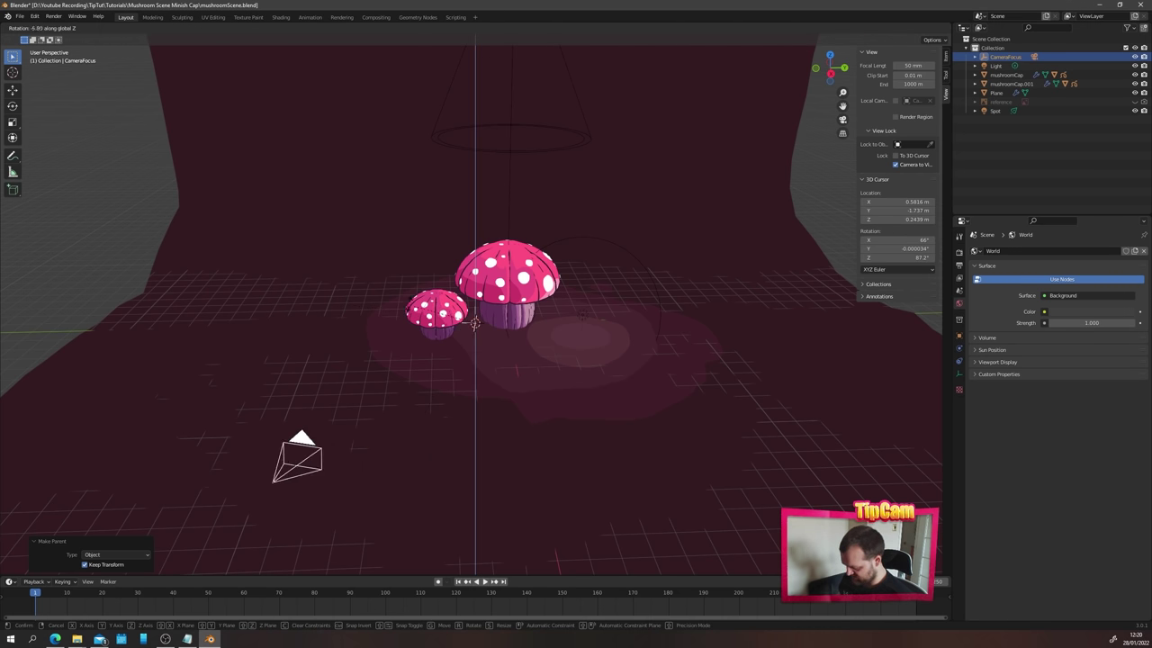
pyautogui.press('Return')
pyautogui.press('KP_0')
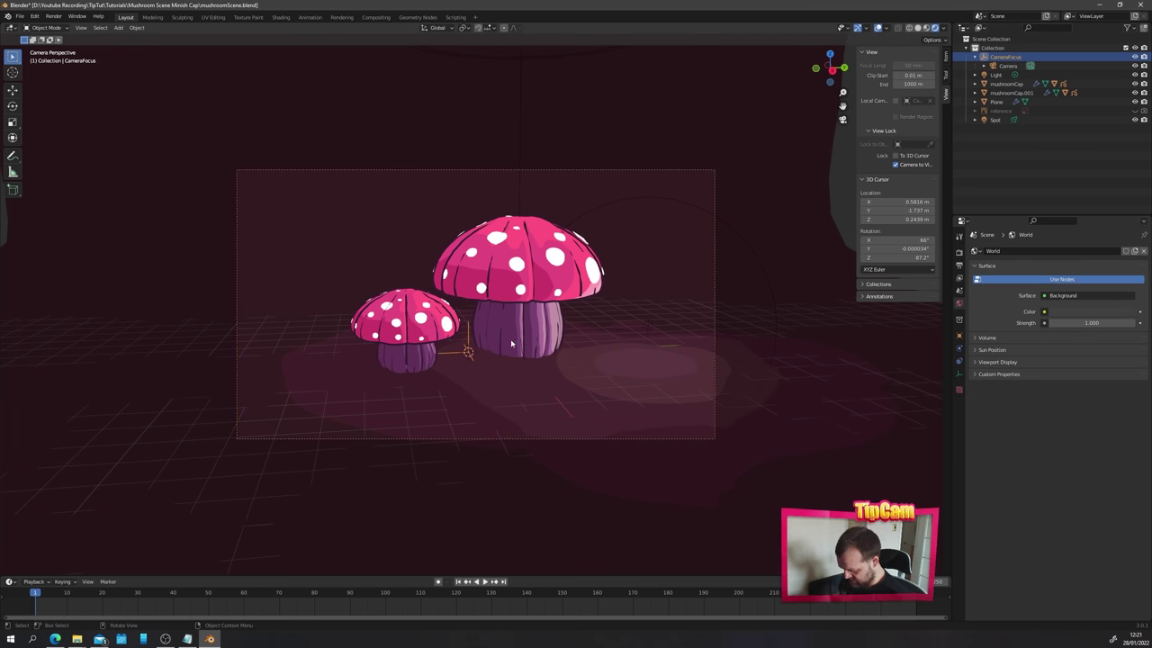
# - Rotate the CameraFocus empty about -12.8° around Z and insert a Rotation keyframe at frame 1
pyautogui.press('r')
pyautogui.press('z')
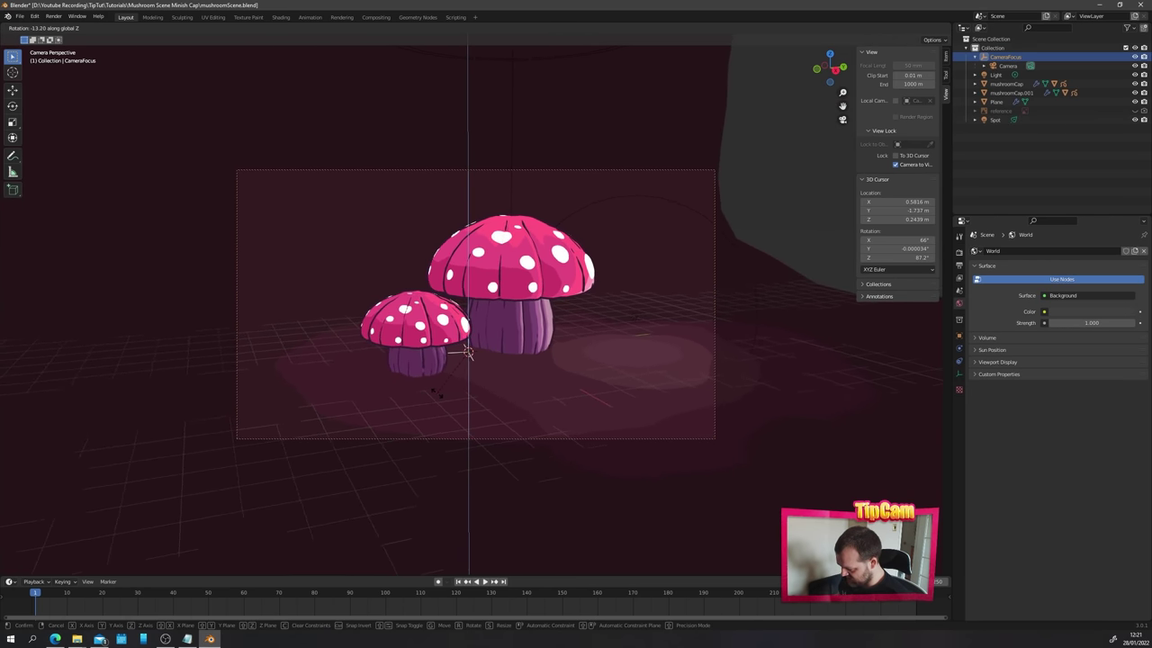
pyautogui.click(439, 397)
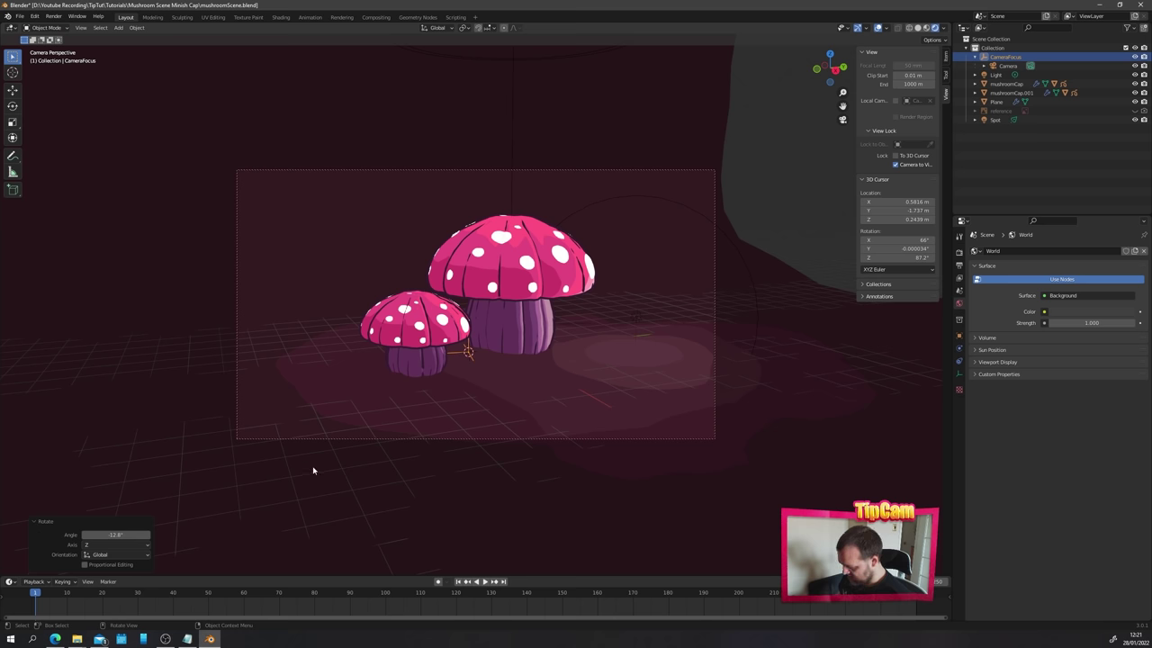
pyautogui.press('i')
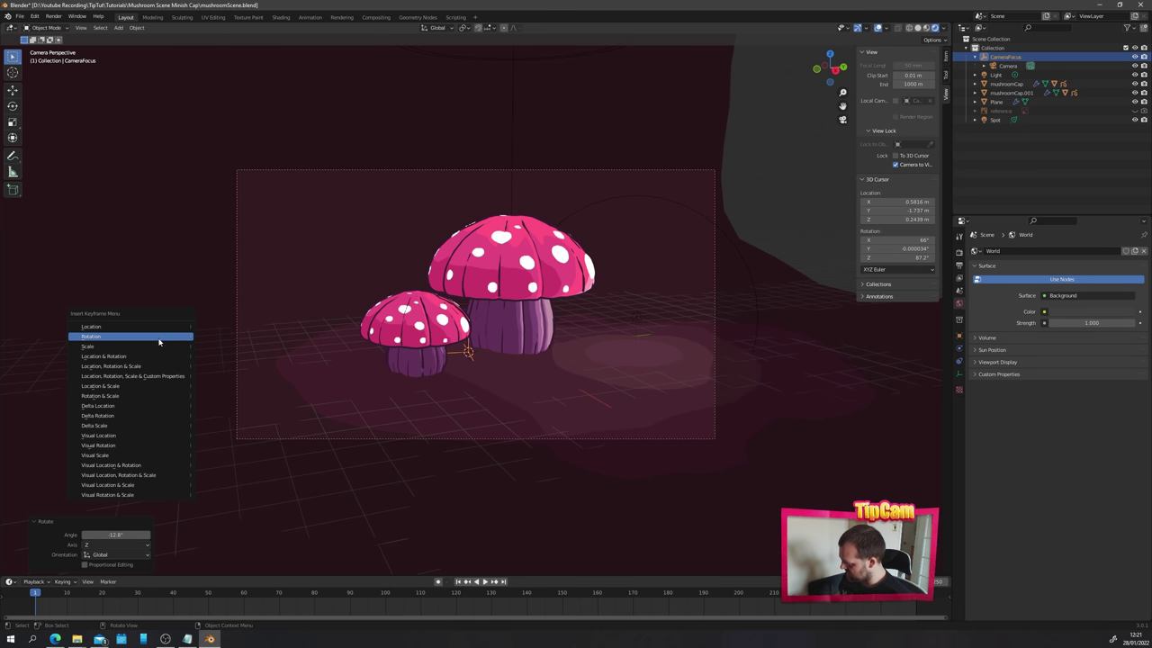
pyautogui.click(159, 337)
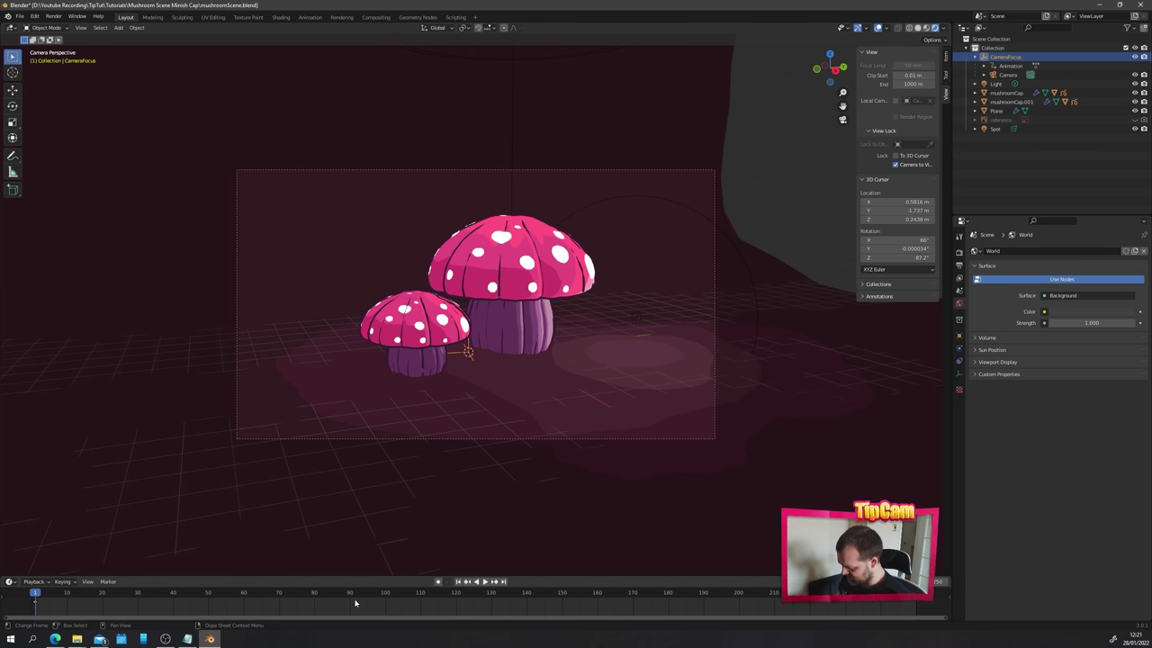
# - At frame 120, rotate the CameraFocus empty about 39° around Z and insert a Rotation keyframe
pyautogui.moveTo(352, 603); pyautogui.dragTo(457, 606)
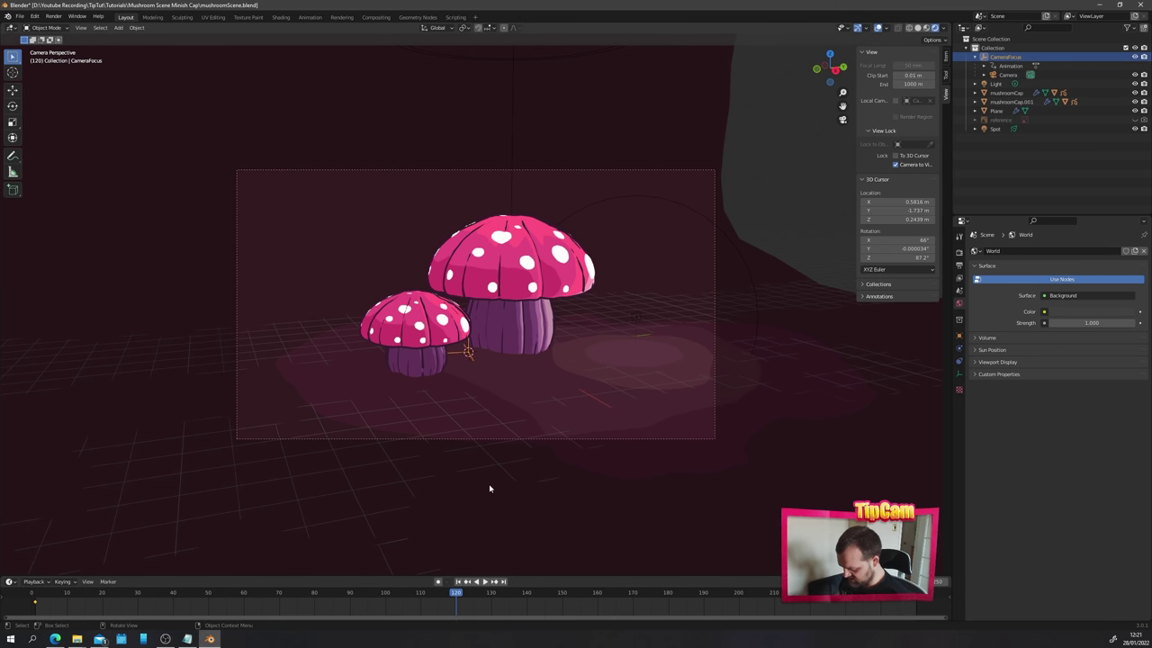
pyautogui.press('r')
pyautogui.press('z')
pyautogui.moveTo(467, 351)
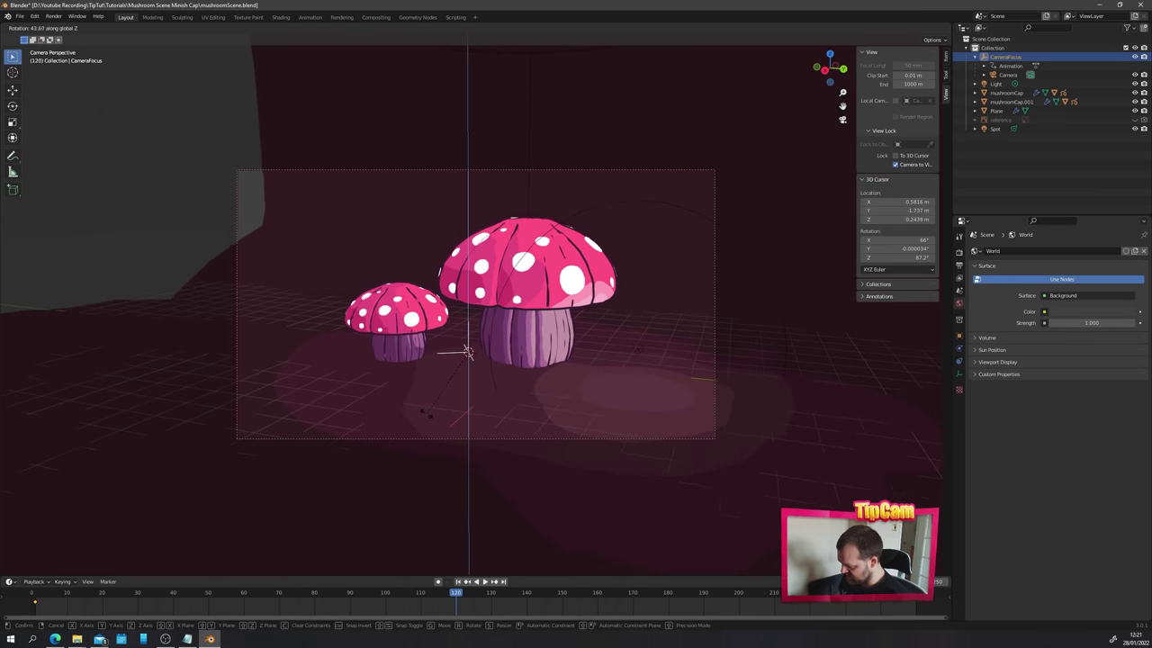
pyautogui.click(418, 415)
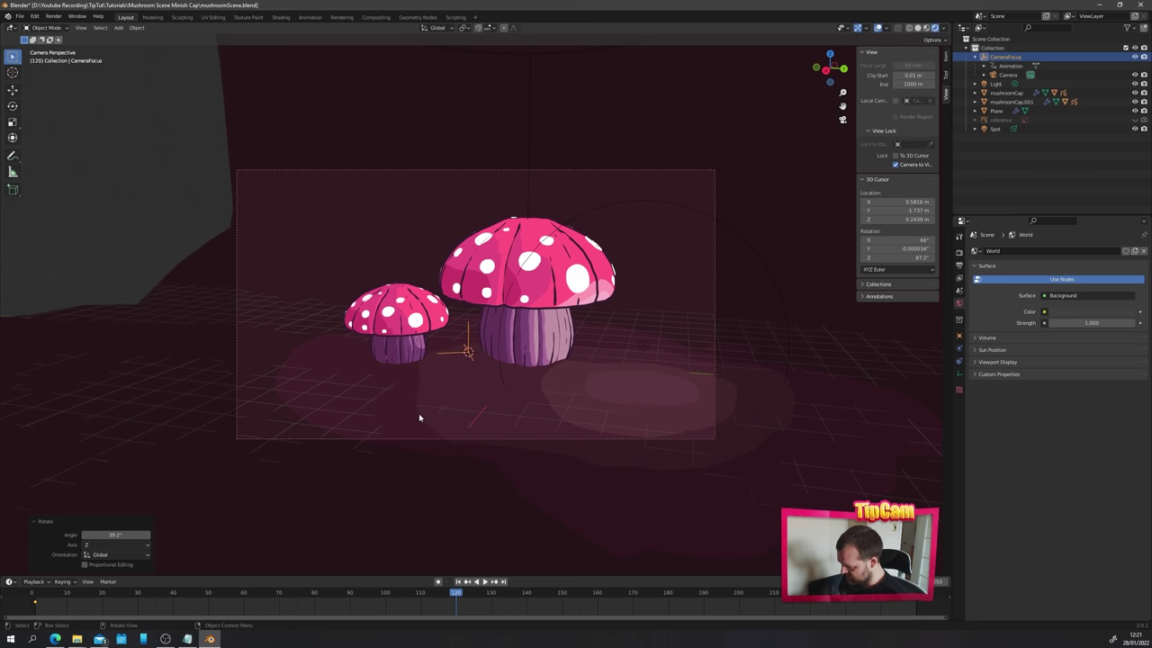
pyautogui.press('i')
pyautogui.click(529, 425)
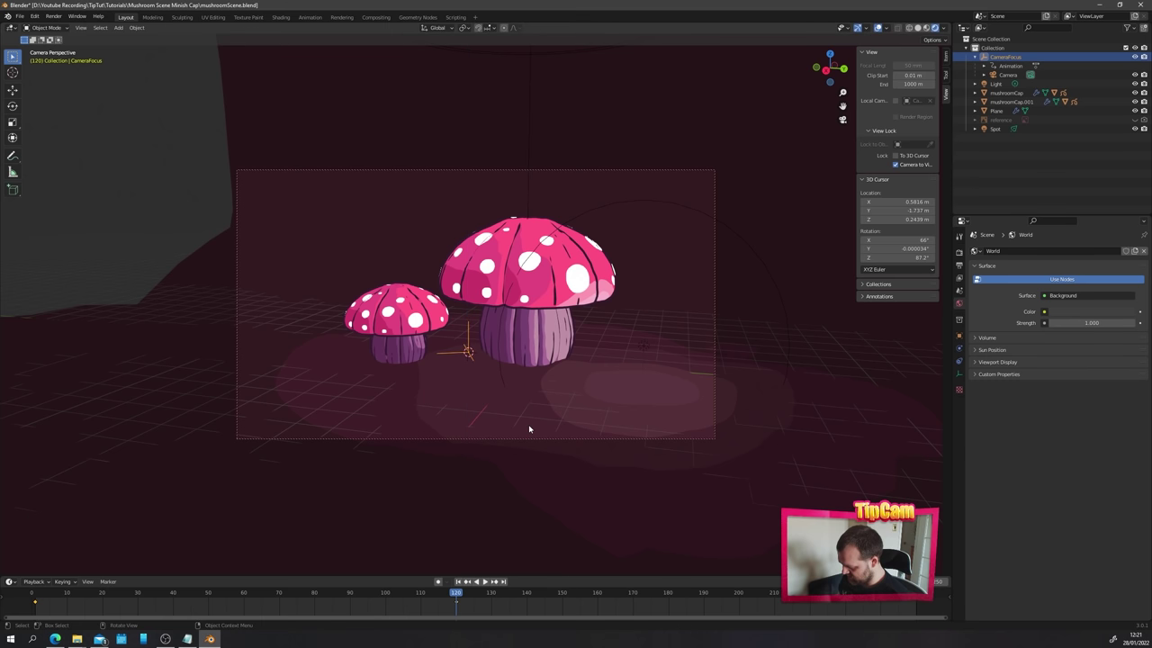
# - Insert a Location keyframe for the point light at frame 1
pyautogui.click(643, 348)
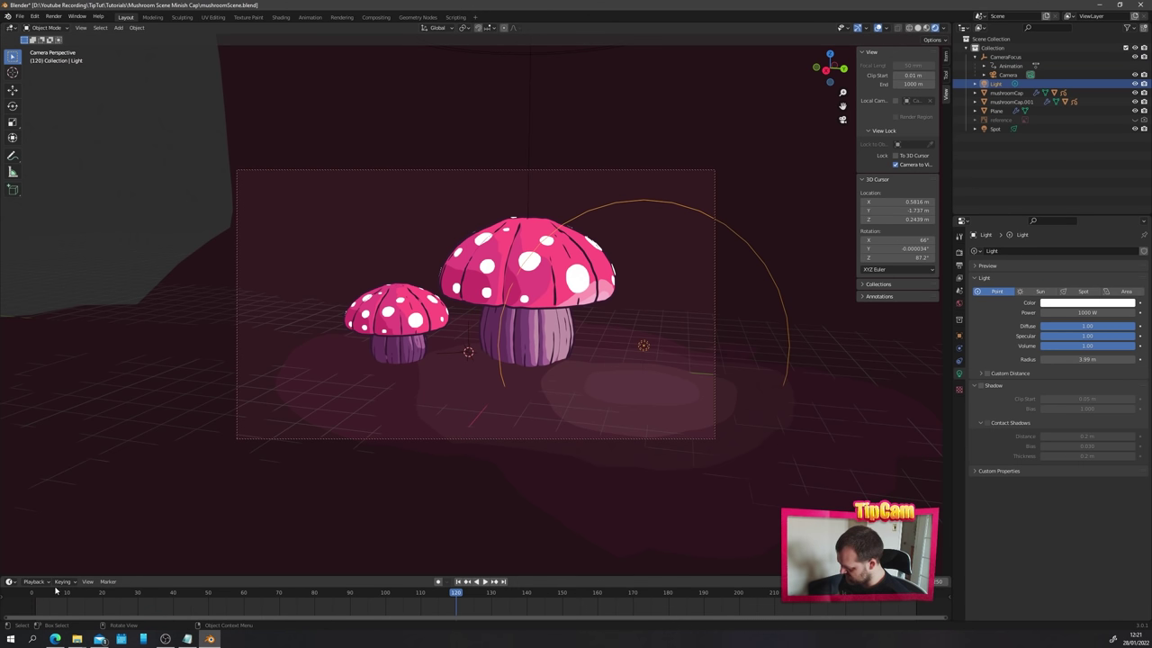
pyautogui.hotkey('shift', 'Left')
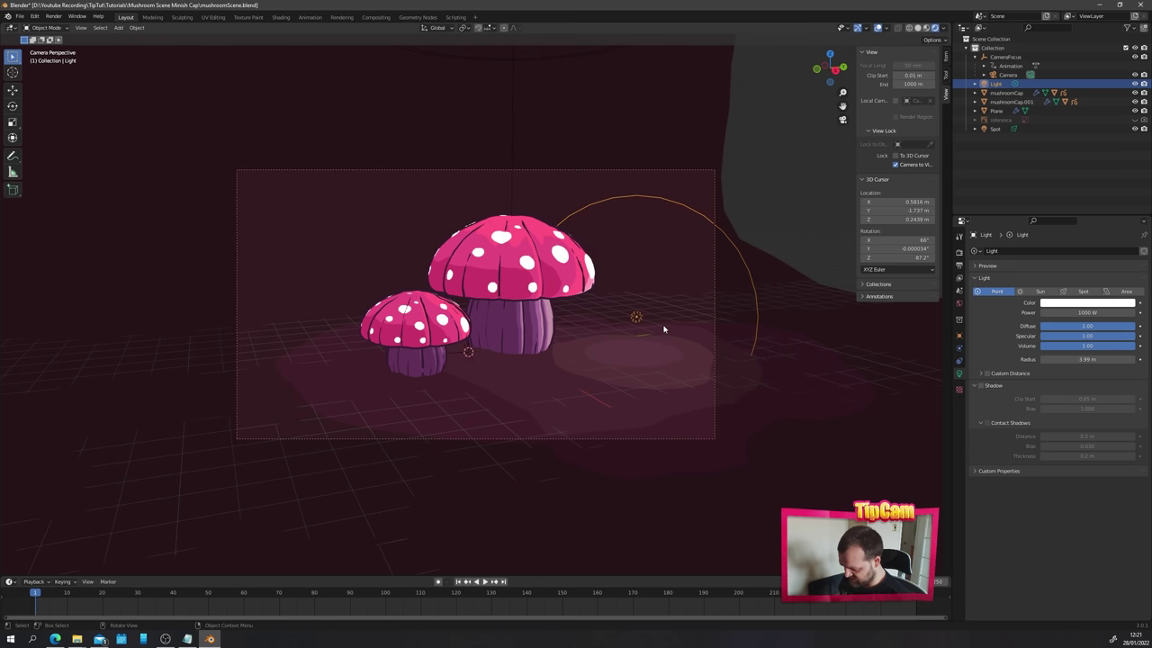
pyautogui.press('i')
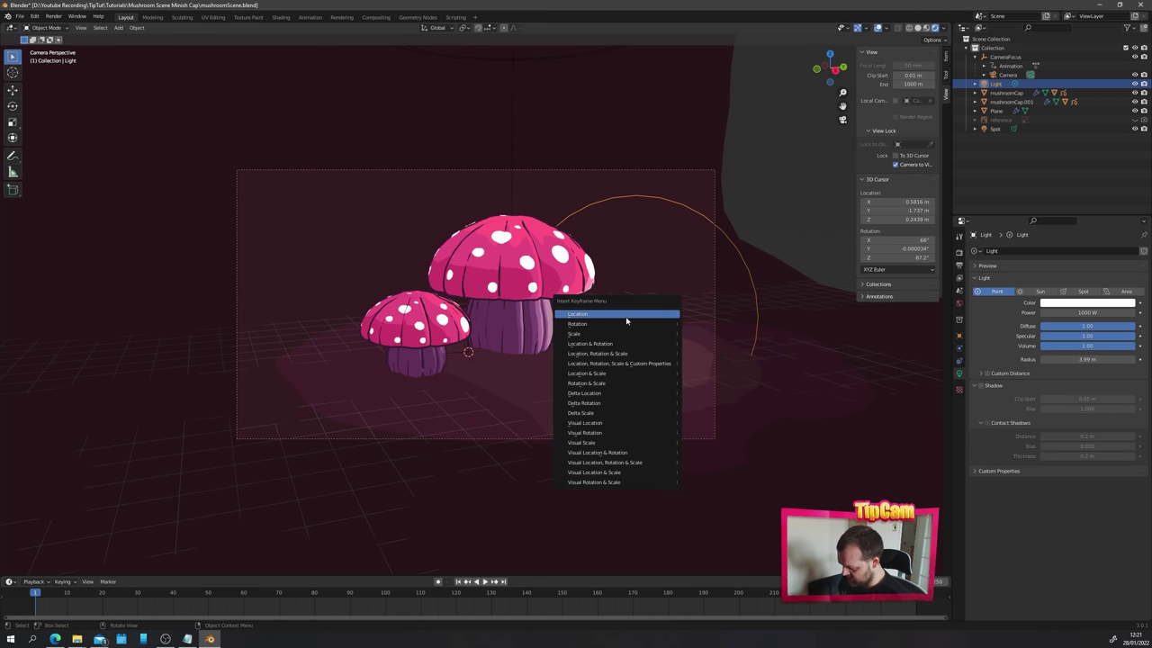
pyautogui.click(661, 314)
# - At frame 120, move the point light about 4.71 m in X and -9.13 m in Y from the top view and keyframe its Location
pyautogui.click(456, 597)
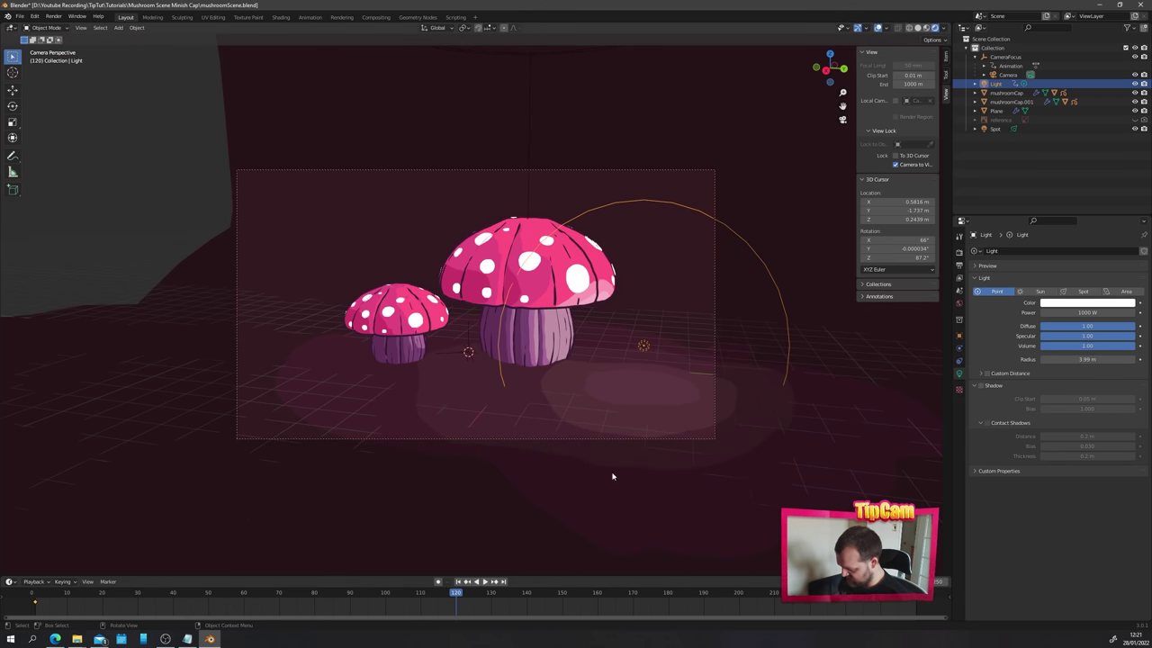
pyautogui.press('KP_0')
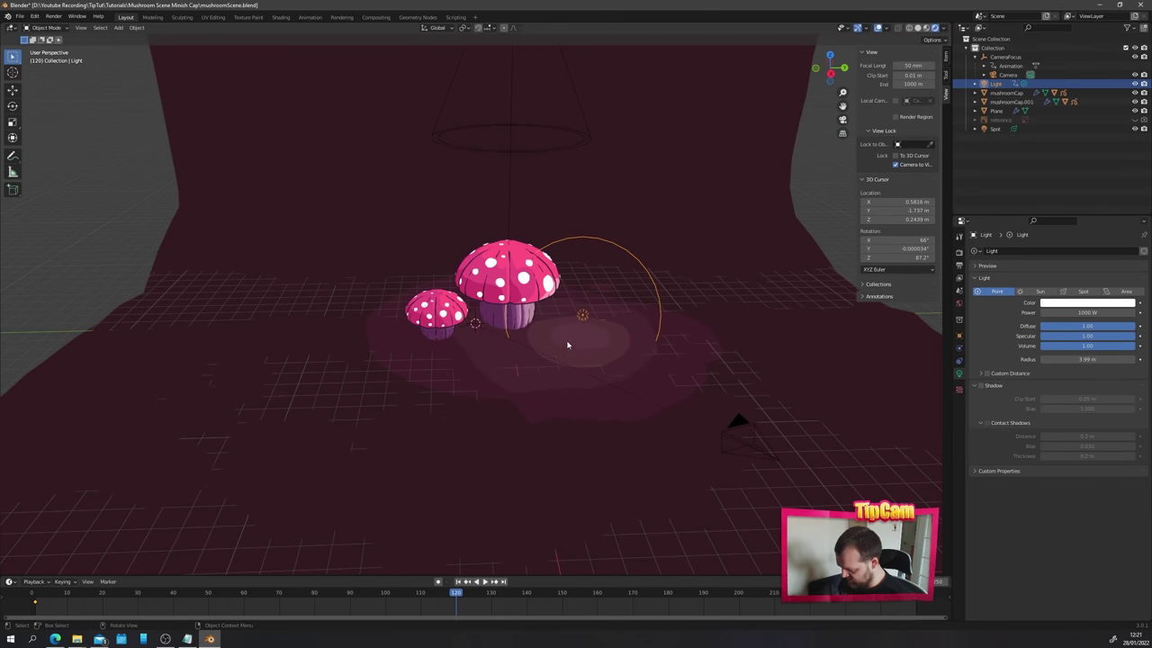
pyautogui.press('KP_7')
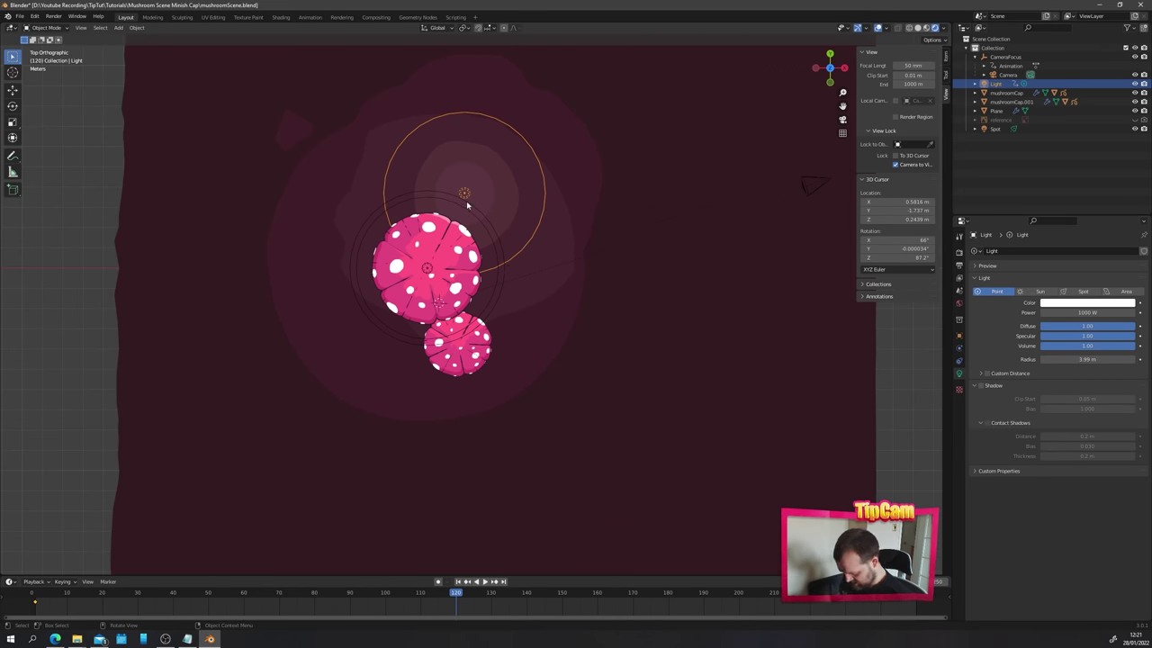
pyautogui.press('g')
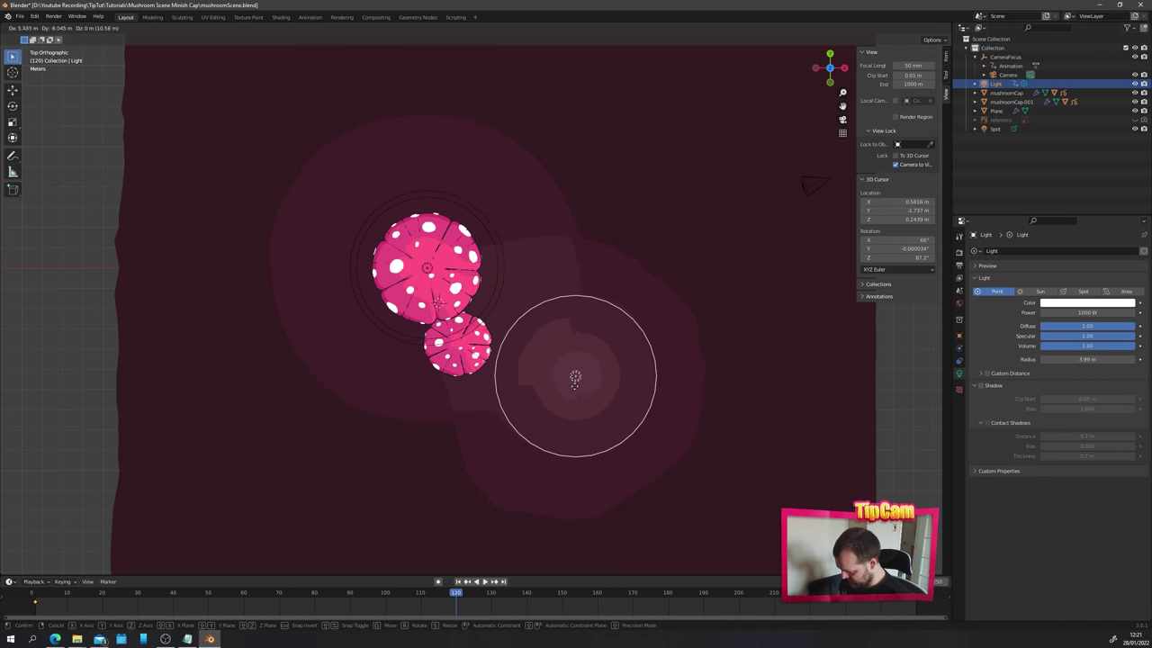
pyautogui.click(562, 388)
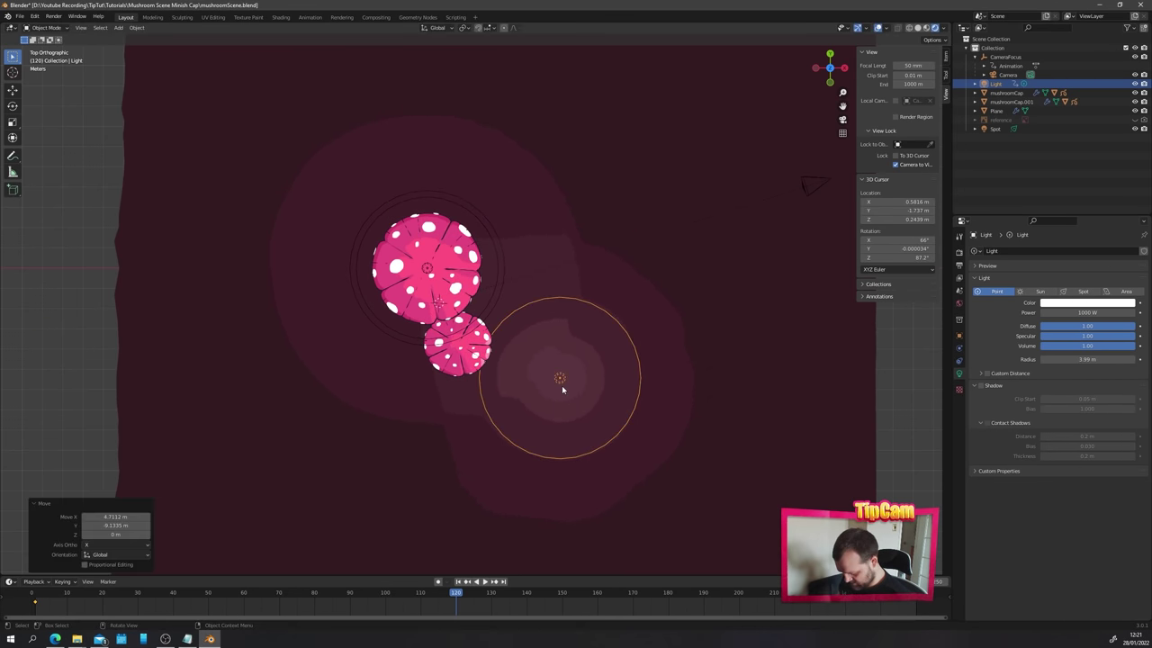
pyautogui.press('i')
pyautogui.click(581, 332)
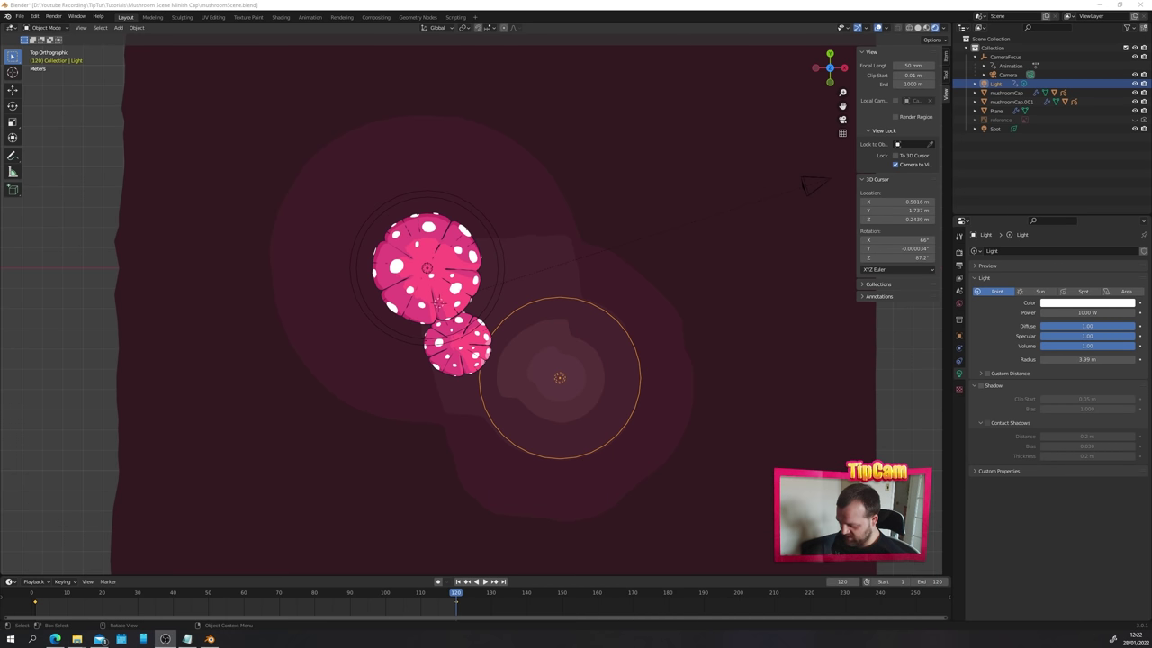
# - Set the animation's end frame to 120 and fit the timeline to that range
pyautogui.write('120')
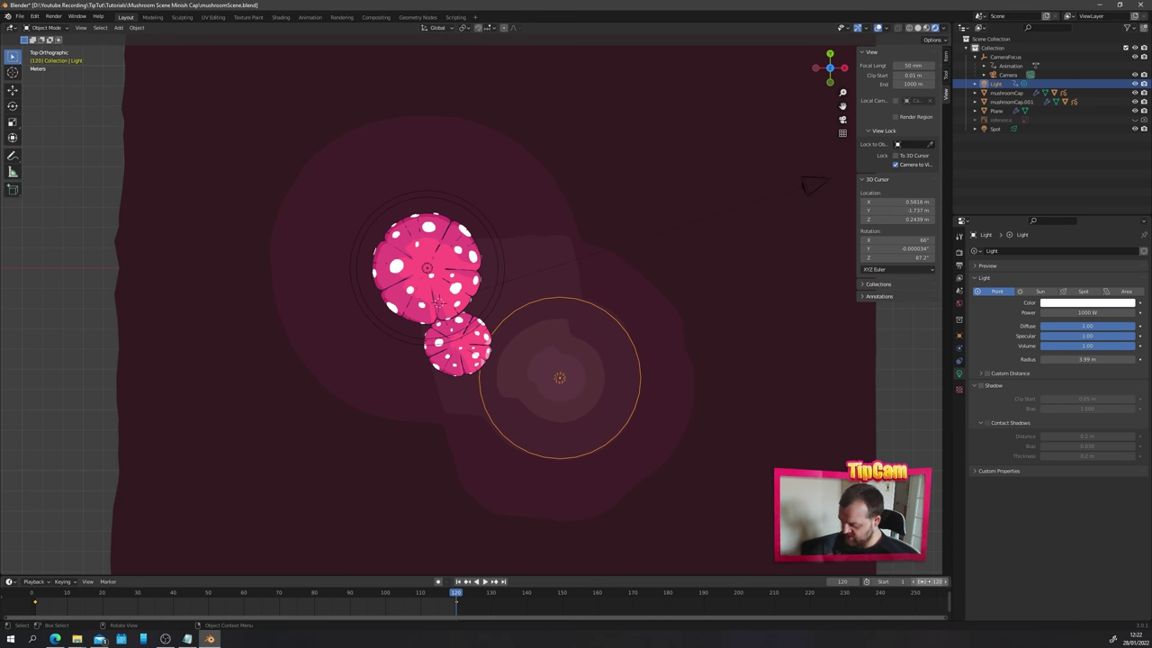
pyautogui.press('Return')
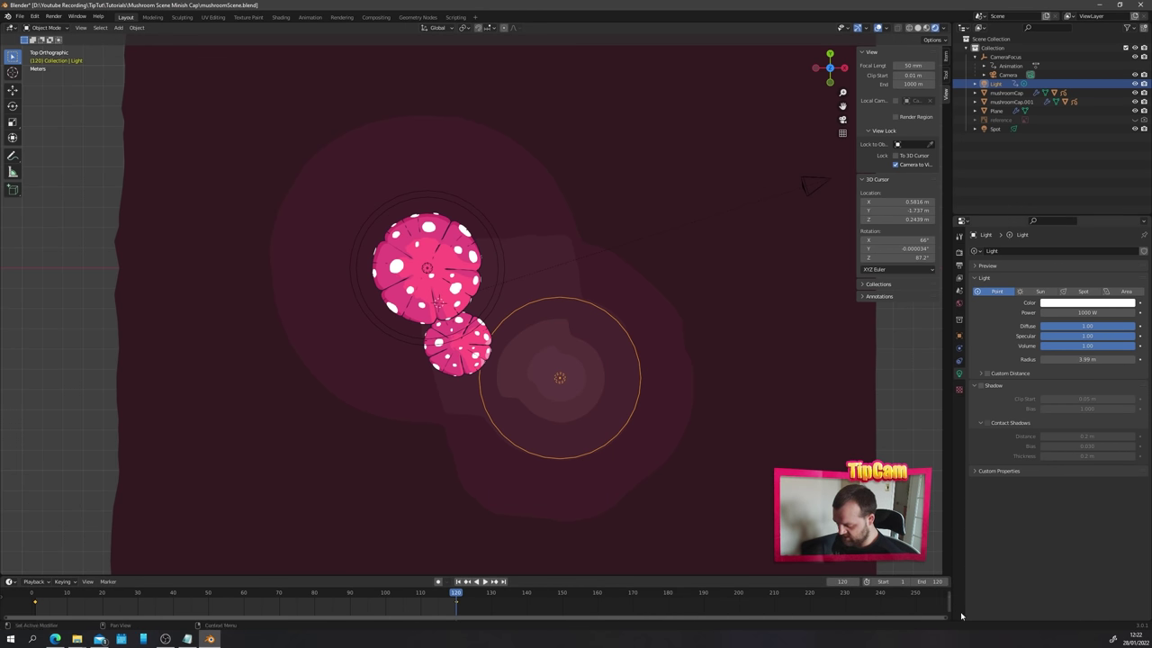
pyautogui.moveTo(944, 618); pyautogui.dragTo(602, 617)
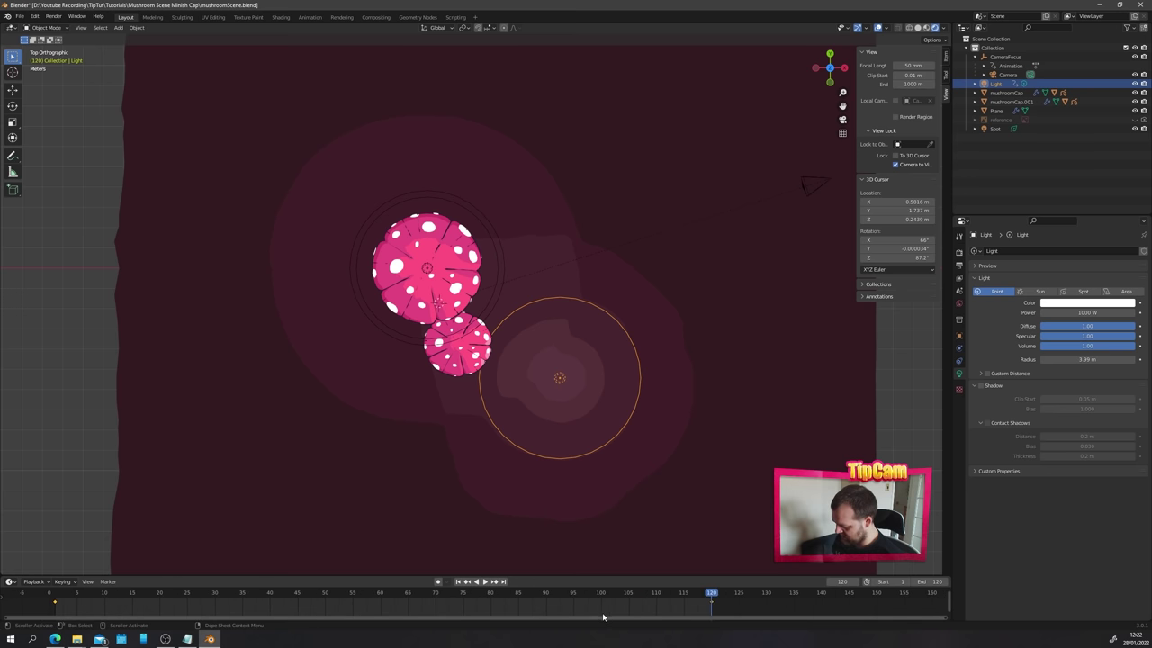
# - Play the animation from frame 1 through the camera to check the camera and light movement
pyautogui.click(54, 596)
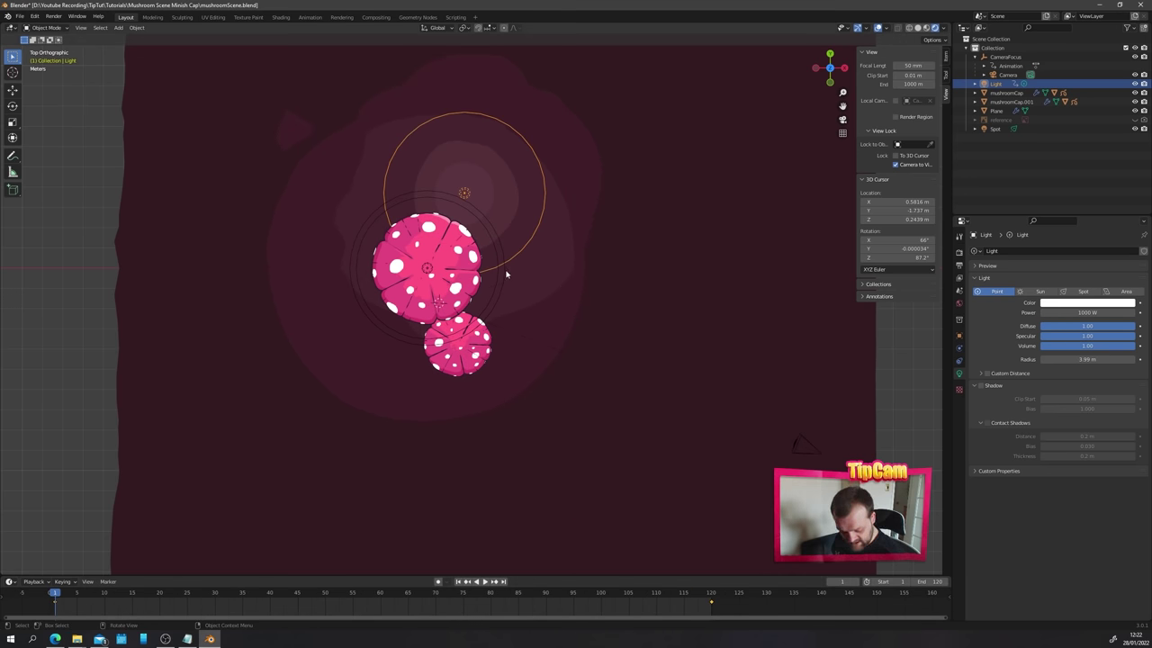
pyautogui.press('KP_0')
pyautogui.press('space')
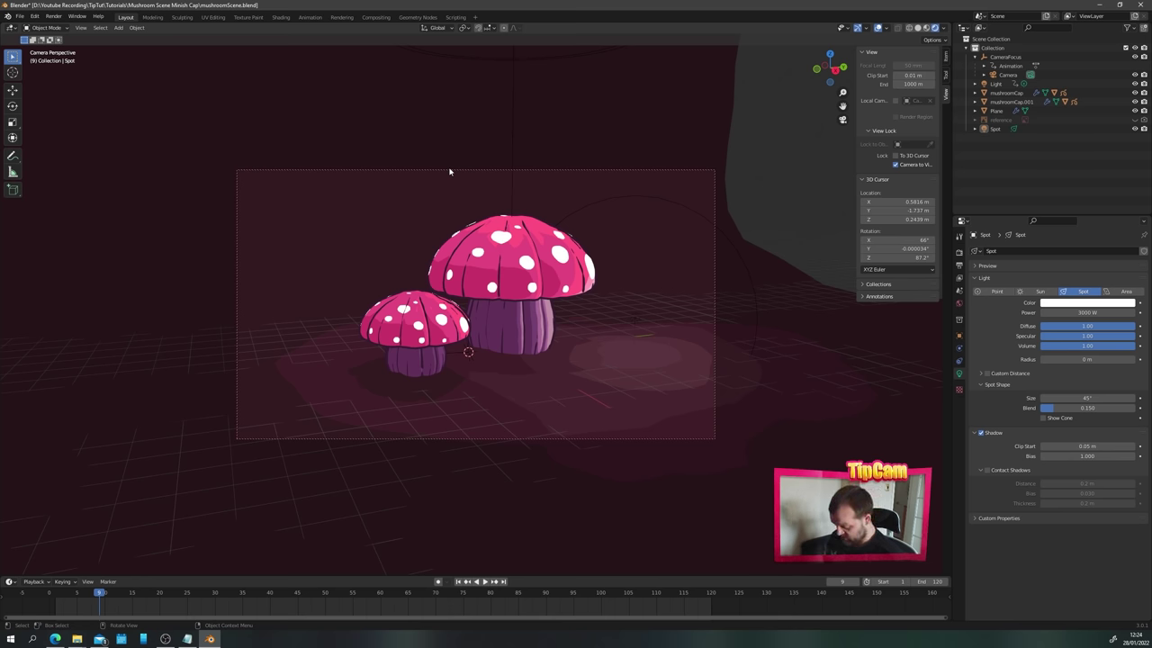
# - Render a still of frame 9, inspect the mushroom outlines in the result and close the render window
pyautogui.click(54, 16)
pyautogui.click(63, 26)
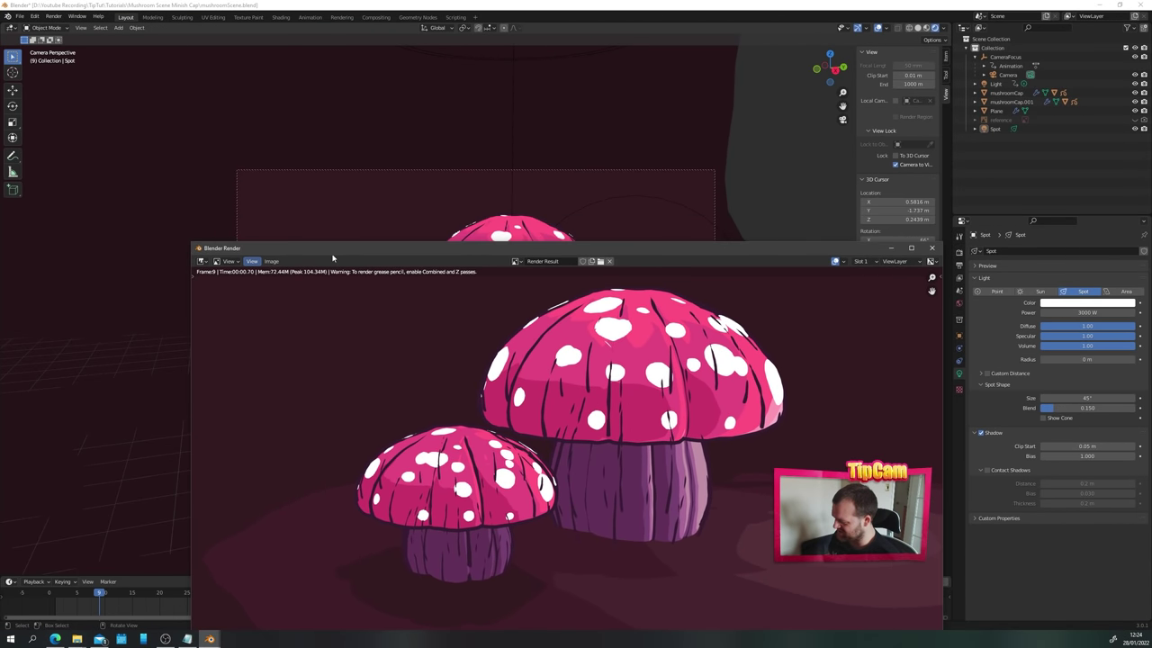
pyautogui.scroll(-3, 594, 317)
pyautogui.scroll(1, 725, 261)
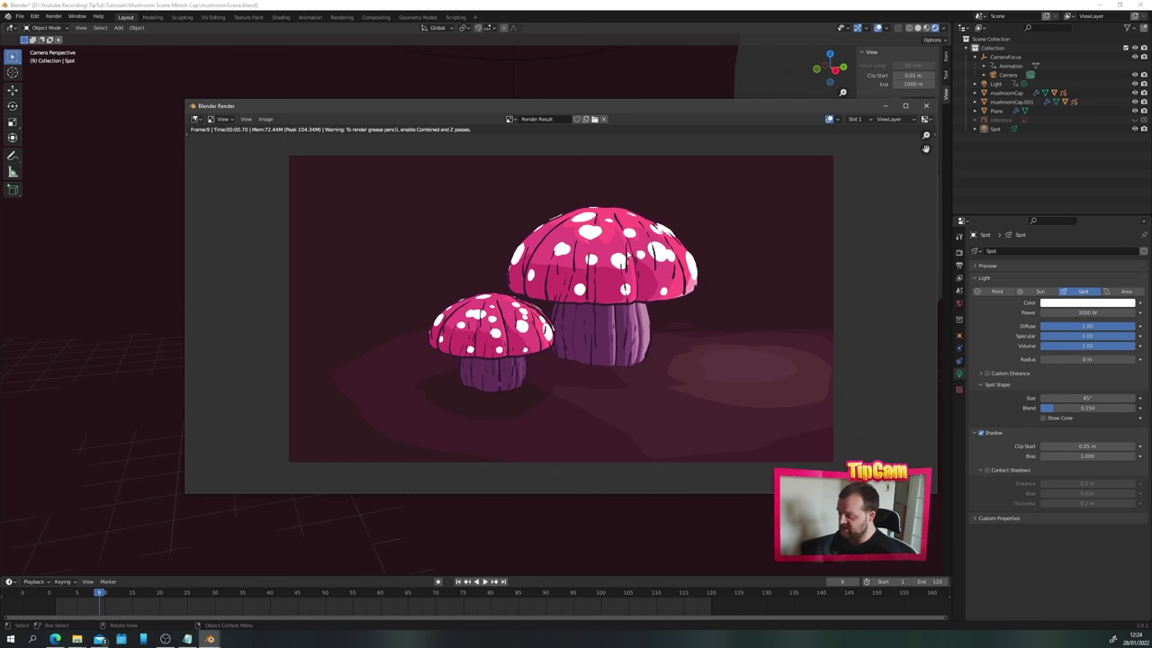
pyautogui.click(924, 106)
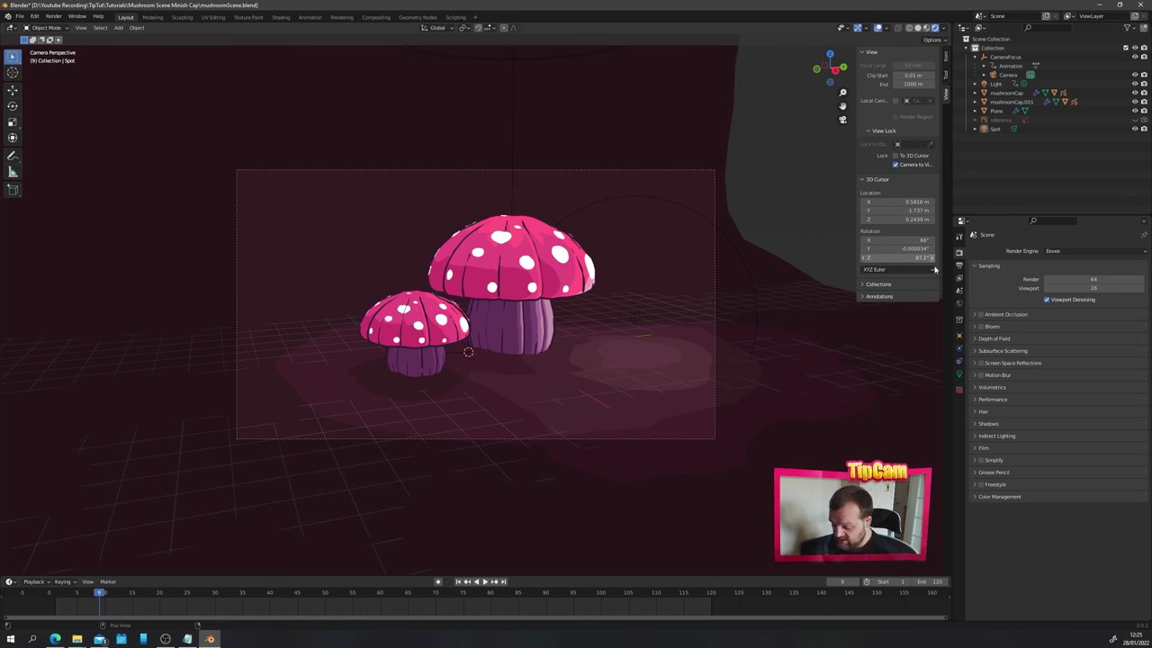
# - Enable the Z data pass for the view layer and render frame 9 again to check the outlines
pyautogui.click(959, 281)
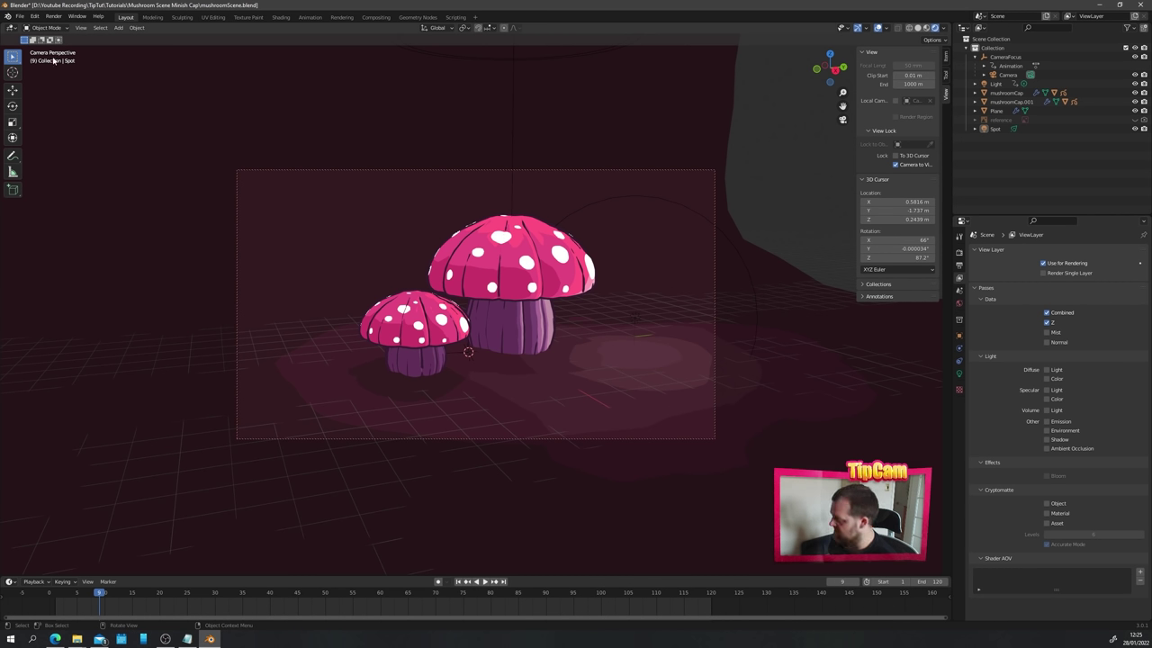
pyautogui.click(53, 16)
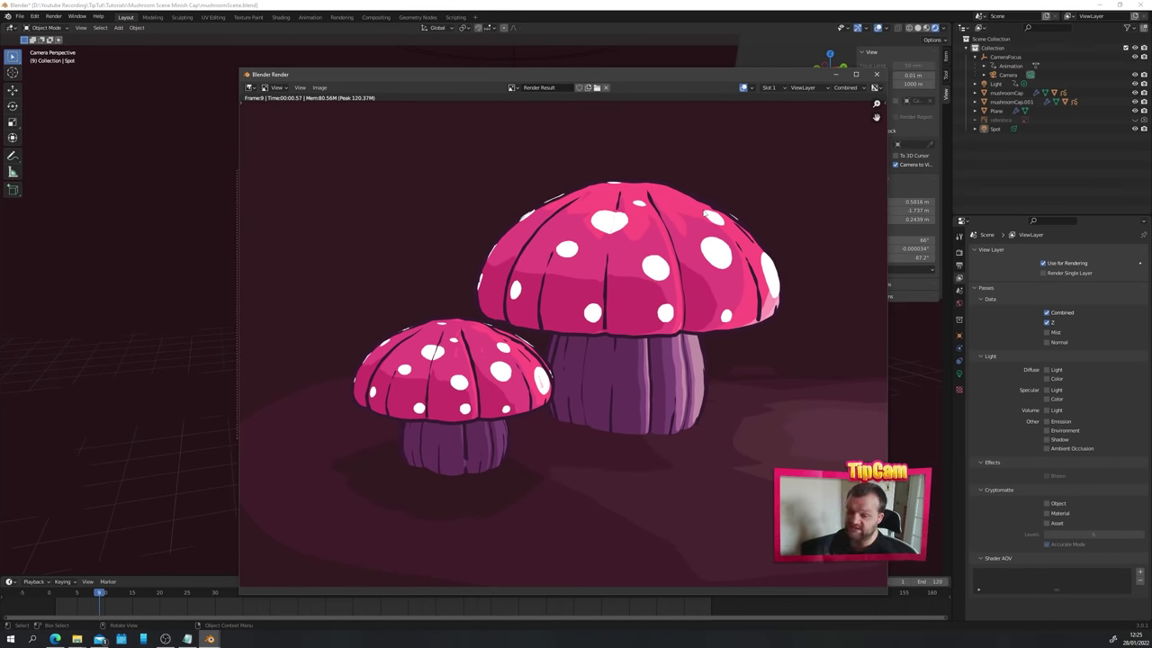
pyautogui.click(877, 74)
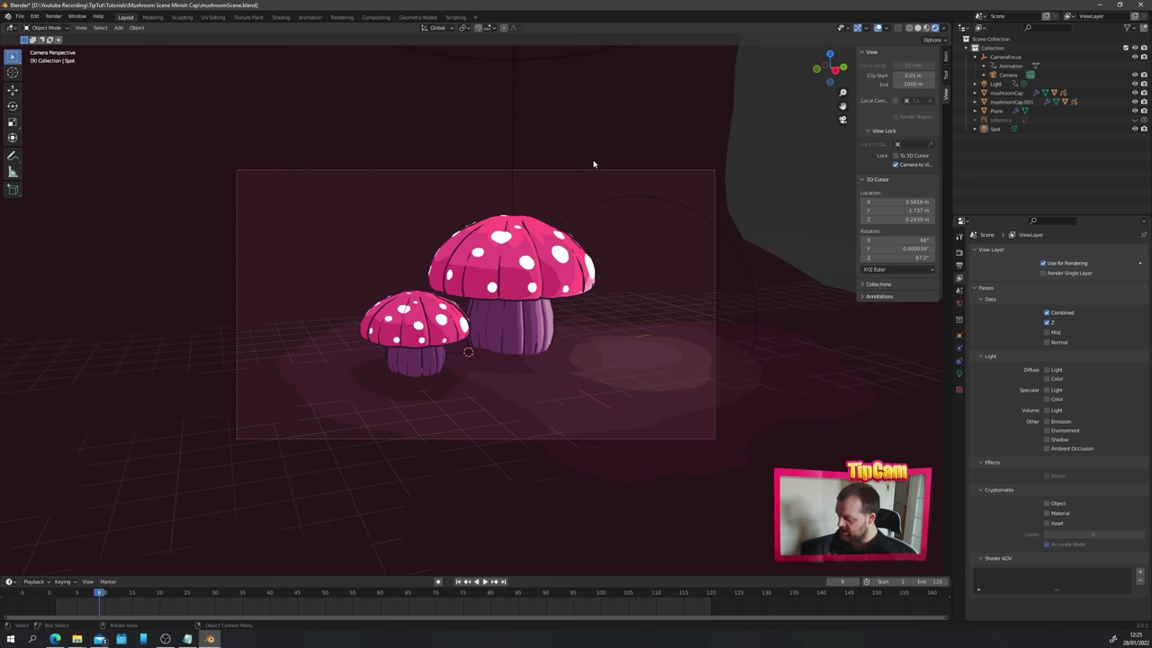
# - Start rendering the full animation
pyautogui.click(54, 17)
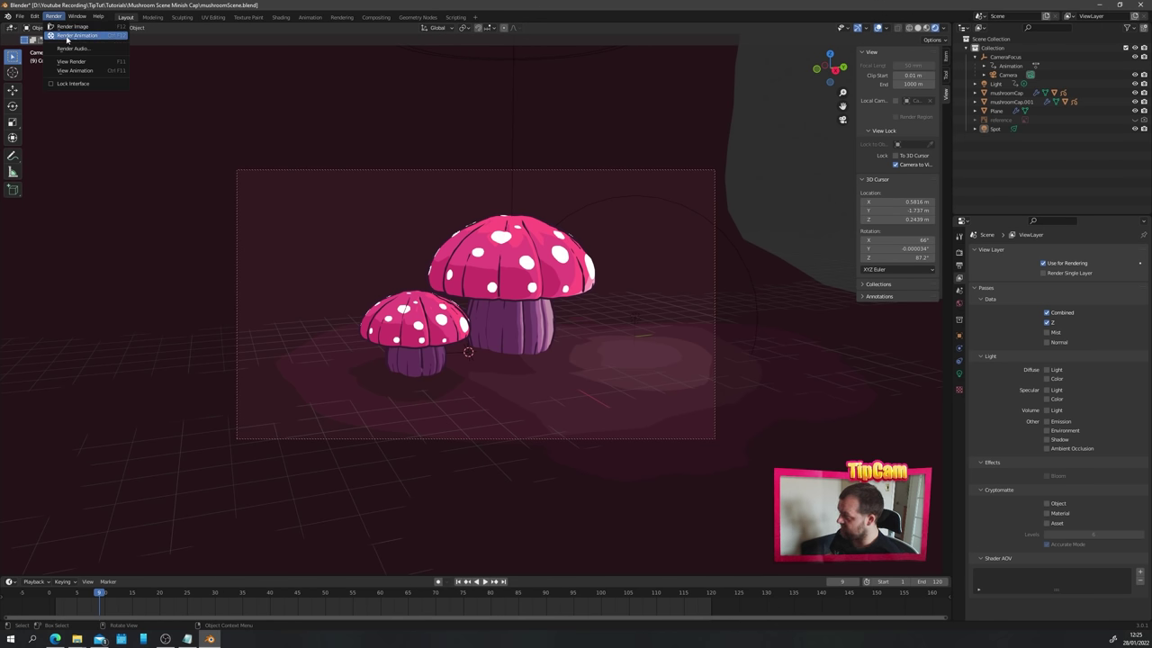